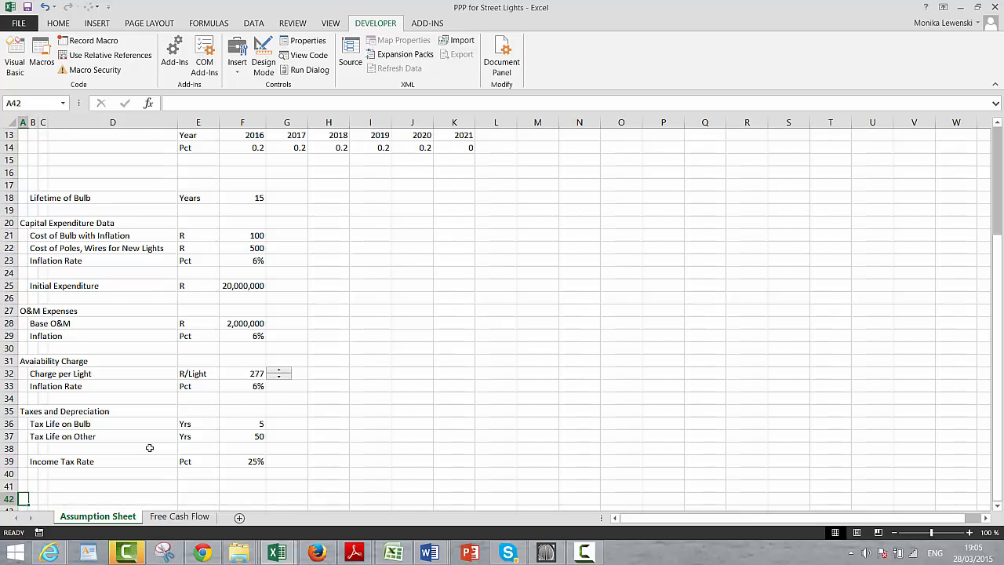
Step: Add the section heading "Financing Assumptions" in cell A41 of the Assumption Sheet, below the Income Tax Rate row
{"action": "key", "text": "Down"}
{"action": "key", "text": "Down"}
{"action": "key", "text": "Down"}
{"action": "key", "text": "Up"}
{"action": "key", "text": "Up"}
{"action": "key", "text": "Up"}
{"action": "key", "text": "Up"}
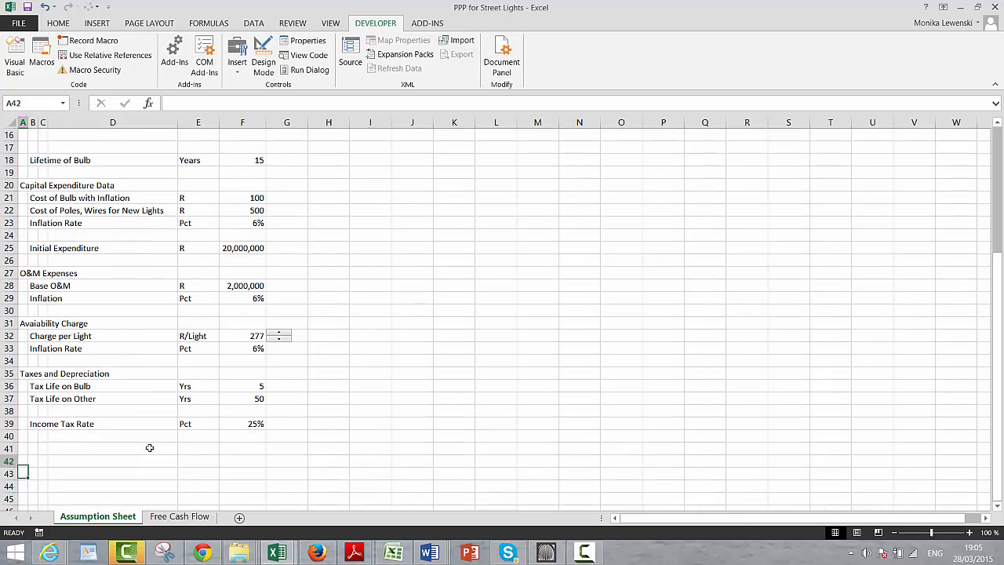
{"action": "type", "text": "Fi"}
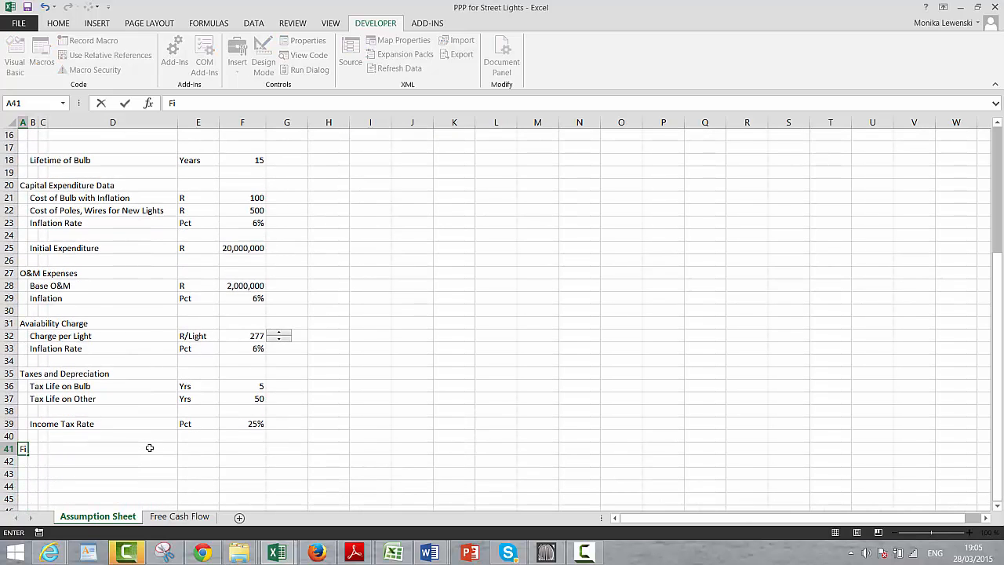
{"action": "type", "text": "nancing"}
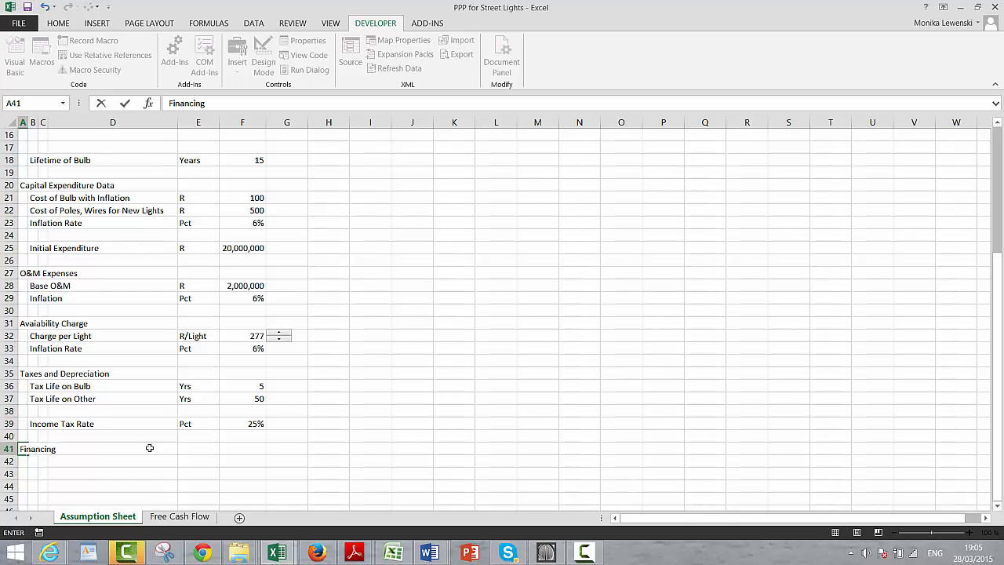
{"action": "type", "text": " Assumptions"}
{"action": "key", "text": "Return"}
Step: Enter the label "Debt Size - Target DSCR" in cell B42 under the Financing Assumptions heading
{"action": "key", "text": "Right"}
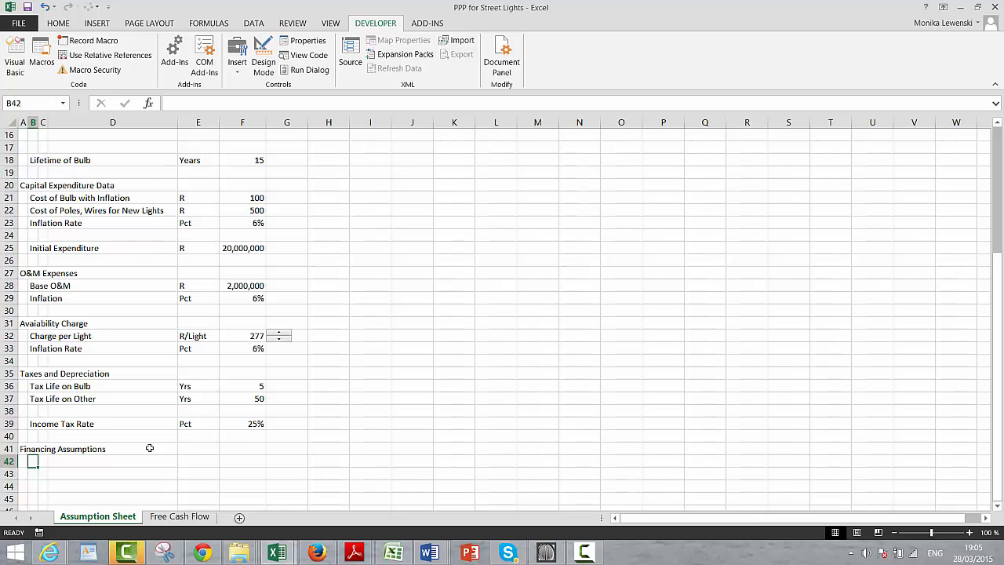
{"action": "type", "text": "E"}
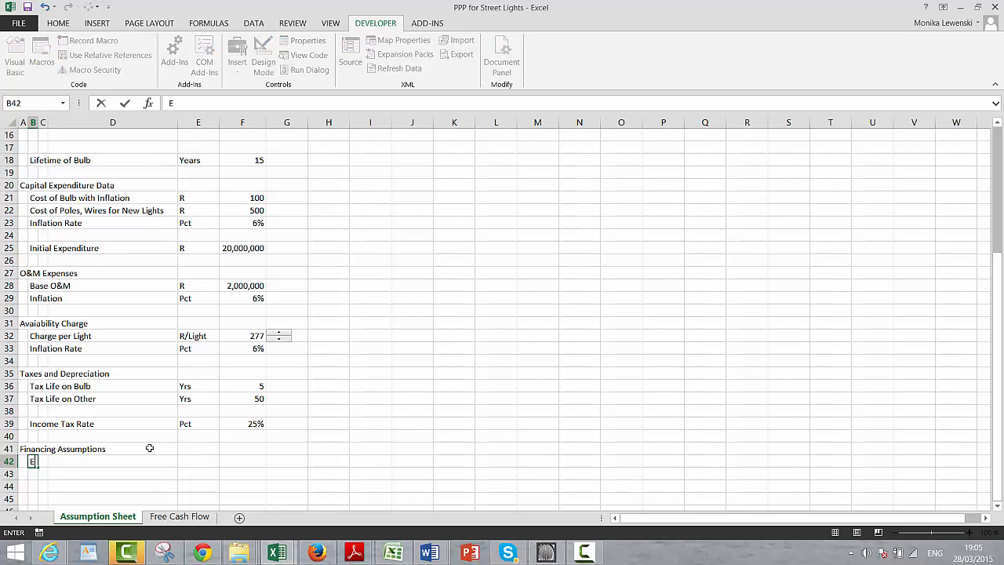
{"action": "type", "text": "Debt"}
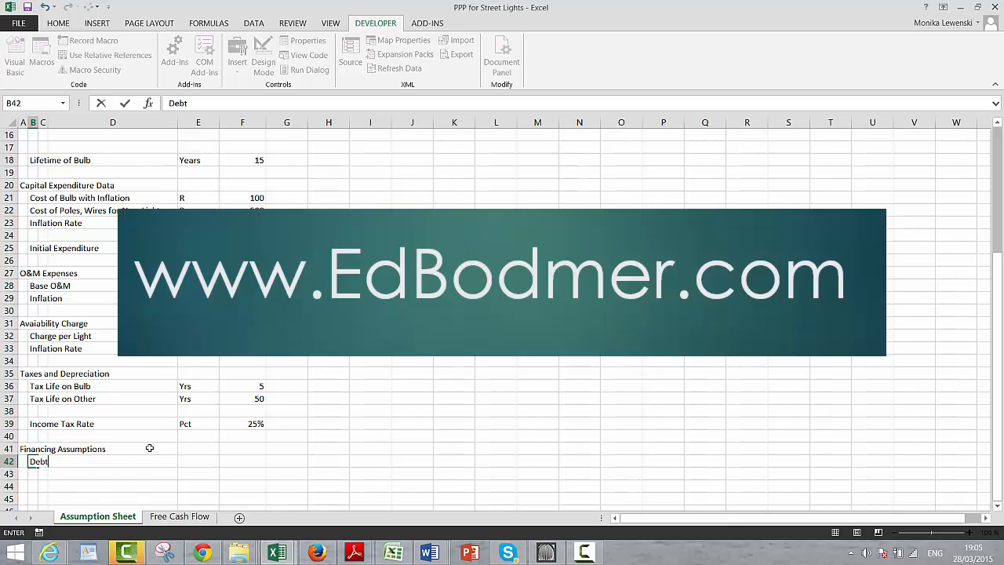
{"action": "type", "text": " Size -"}
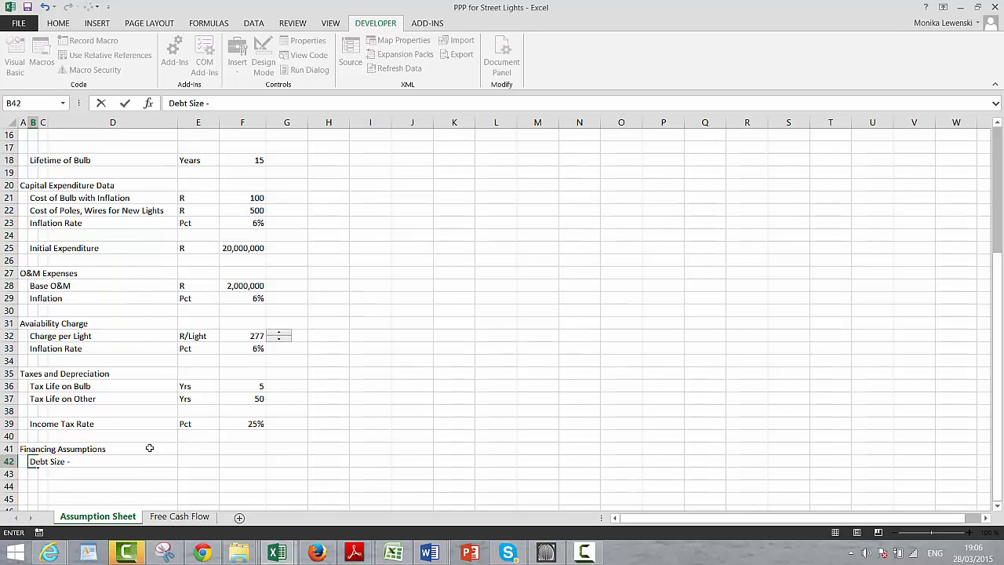
{"action": "type", "text": "Target"}
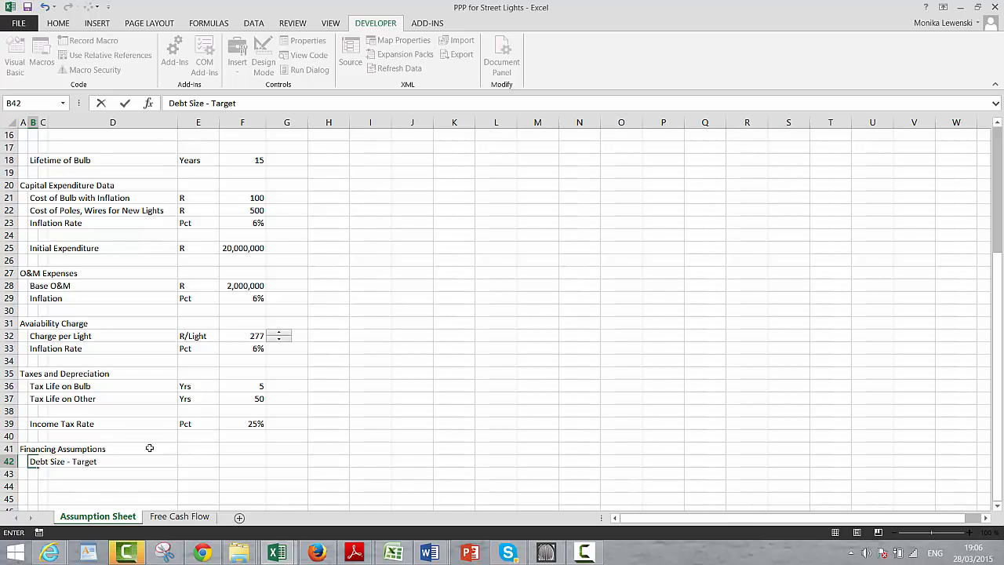
{"action": "type", "text": " DSCR"}
{"action": "key", "text": "Return"}
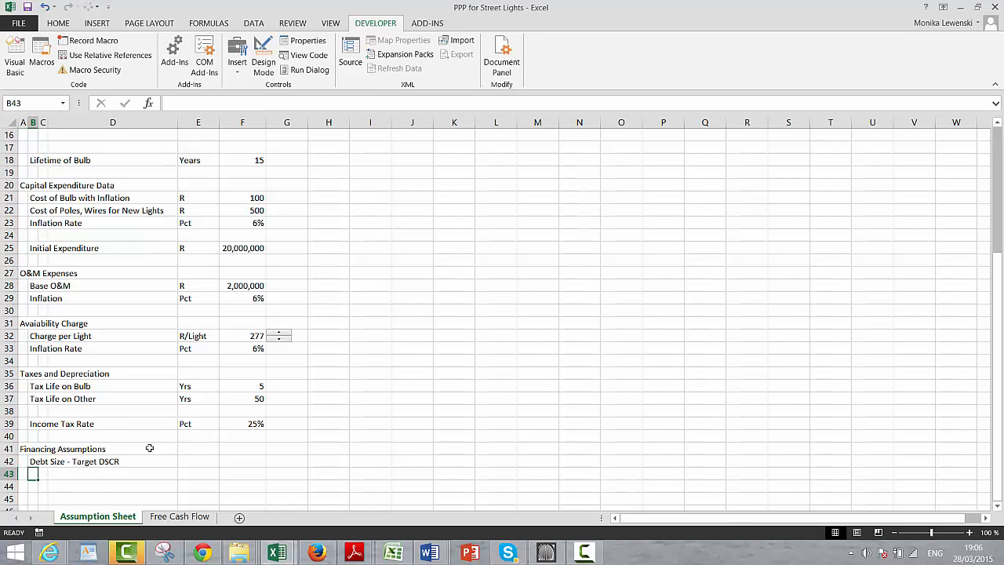
Step: Give the target DSCR row the unit "times" in E42 and the value 1.4 in F42
{"action": "key", "text": "Up"}
{"action": "key", "text": "Right"}
{"action": "key", "text": "Right"}
{"action": "key", "text": "Right"}
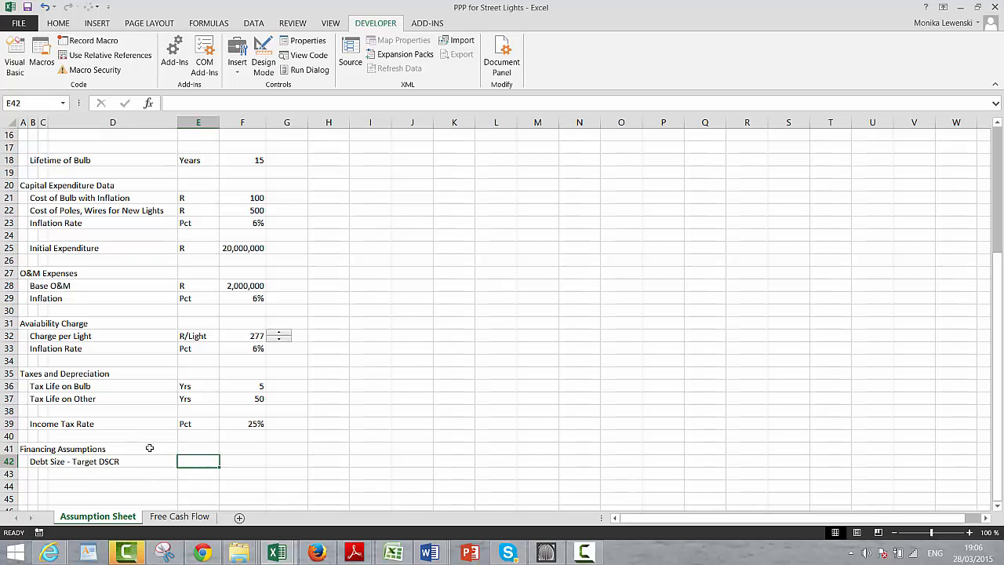
{"action": "type", "text": "times"}
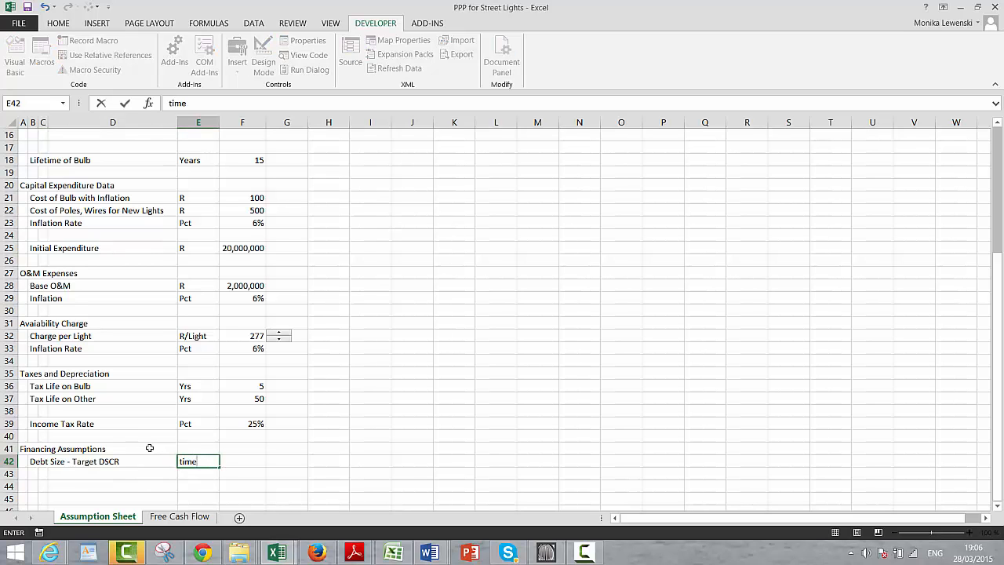
{"action": "key", "text": "Return"}
{"action": "key", "text": "Up"}
{"action": "key", "text": "Right"}
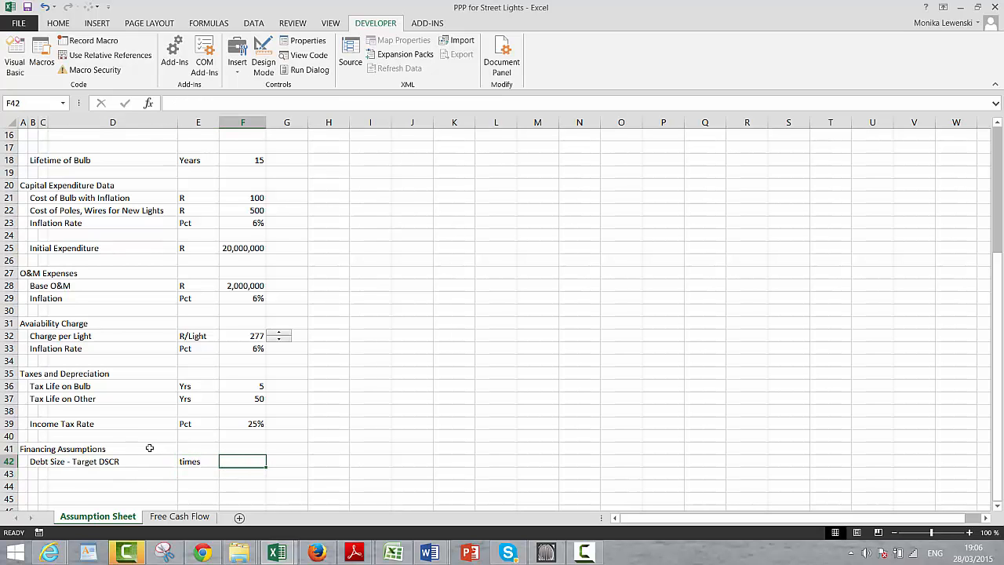
{"action": "type", "text": "1.4"}
{"action": "key", "text": "Return"}
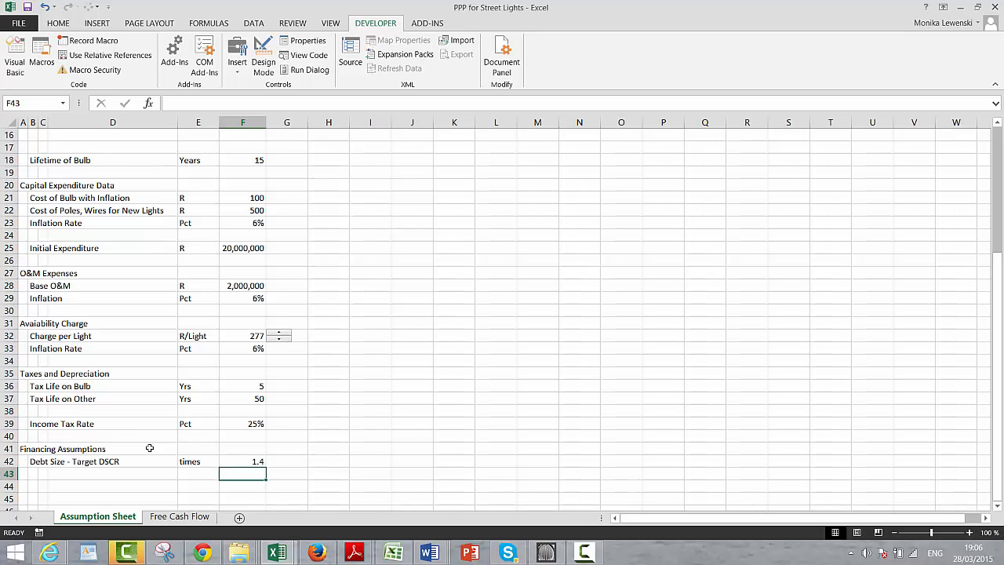
Step: Enter the label "Debt Tenor" in cell B43, directly below the target DSCR label
{"action": "key", "text": "Left"}
{"action": "key", "text": "Left"}
{"action": "key", "text": "Left"}
{"action": "key", "text": "Left"}
{"action": "key", "text": "Down"}
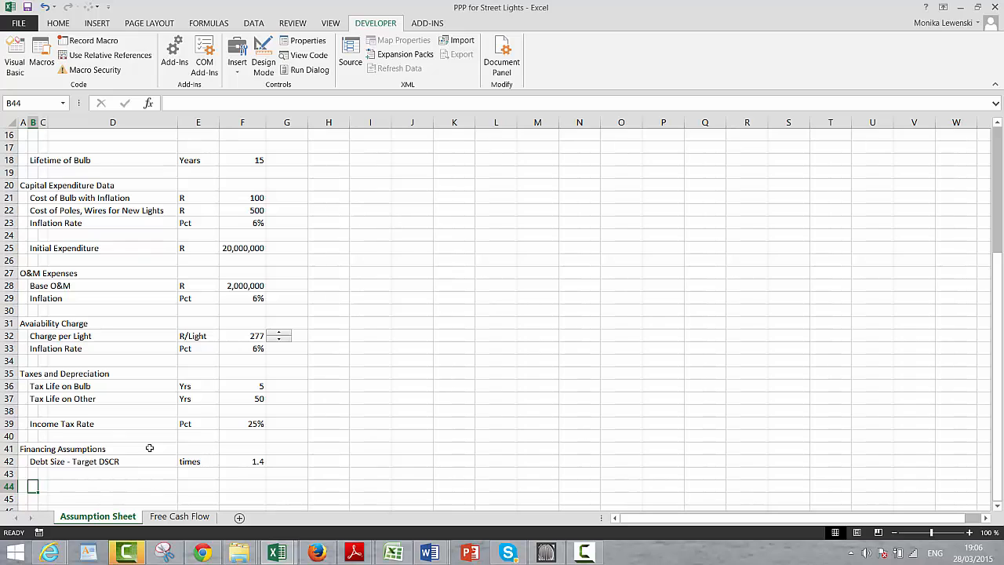
{"action": "key", "text": "Down"}
{"action": "key", "text": "Up"}
{"action": "key", "text": "Up"}
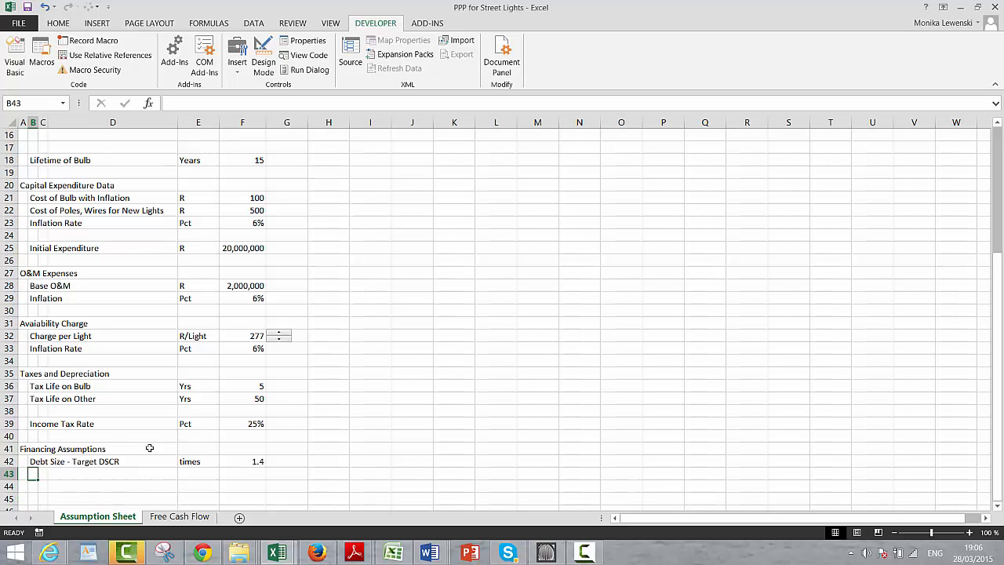
{"action": "type", "text": "Debt Size - Target DSCR"}
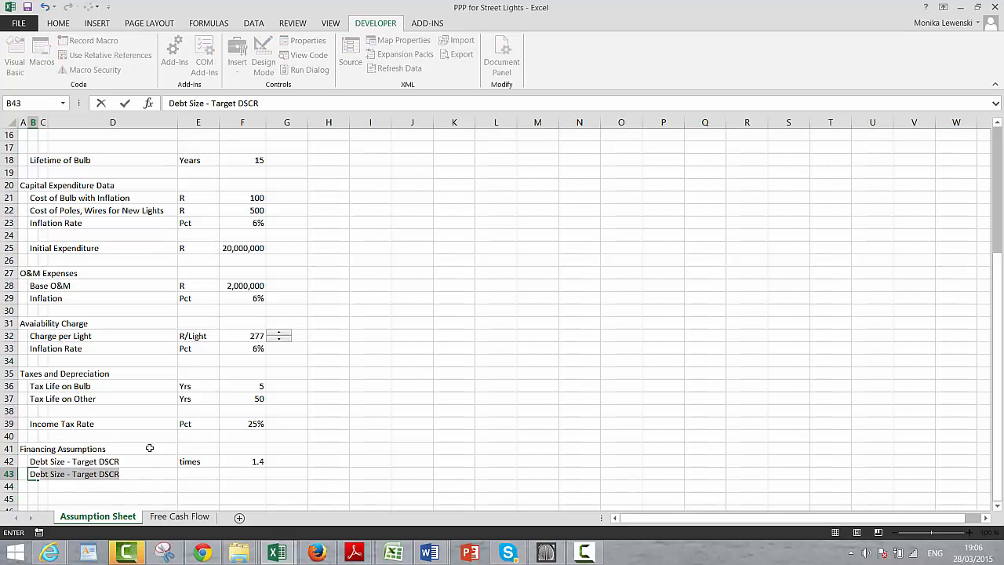
{"action": "key", "text": "Escape"}
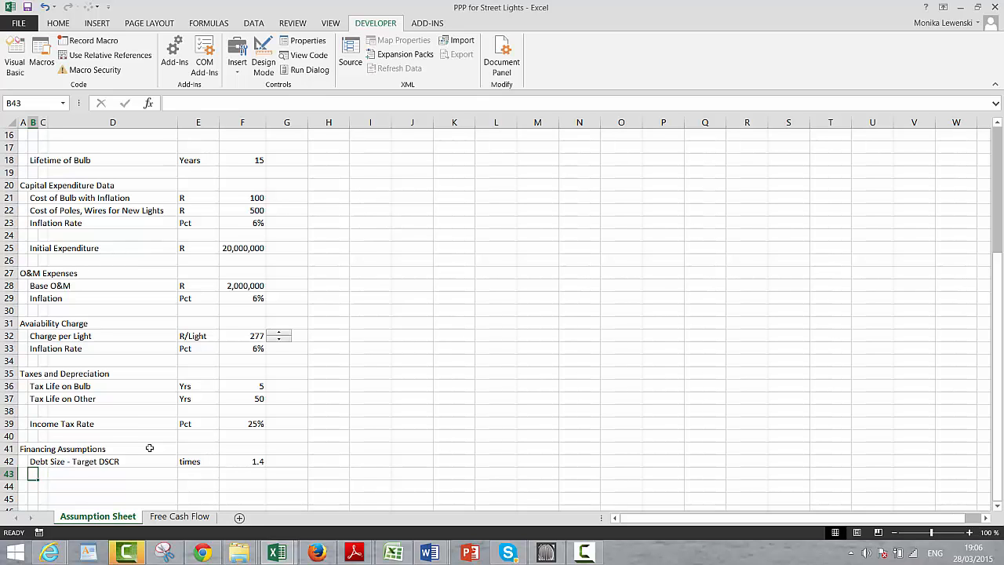
{"action": "type", "text": "Debt"}
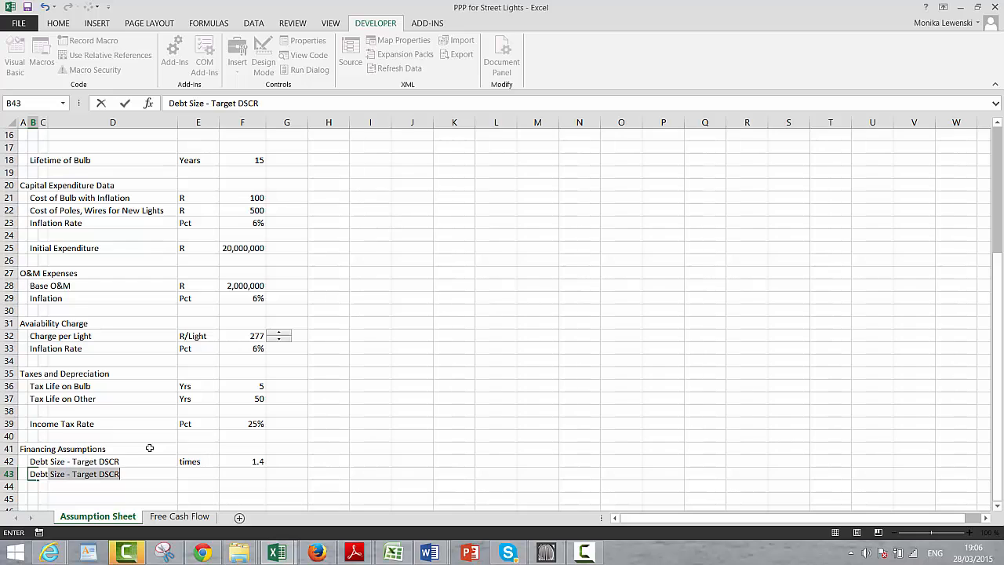
{"action": "type", "text": " Teno"}
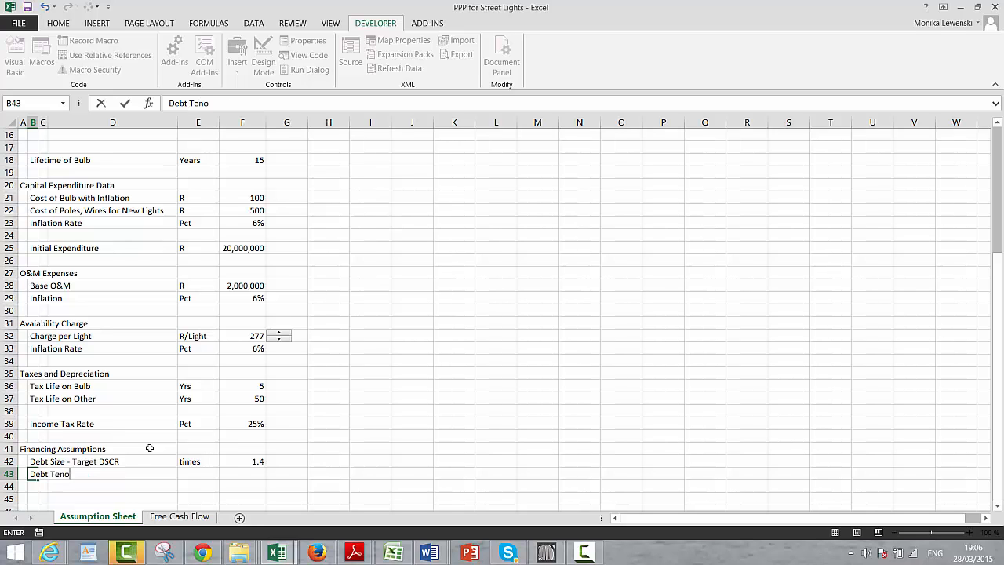
{"action": "type", "text": "r"}
{"action": "key", "text": "Return"}
Step: Give the Debt Tenor row the unit "Year" in E43 and the value 20 in F43
{"action": "key", "text": "Up"}
{"action": "key", "text": "Up"}
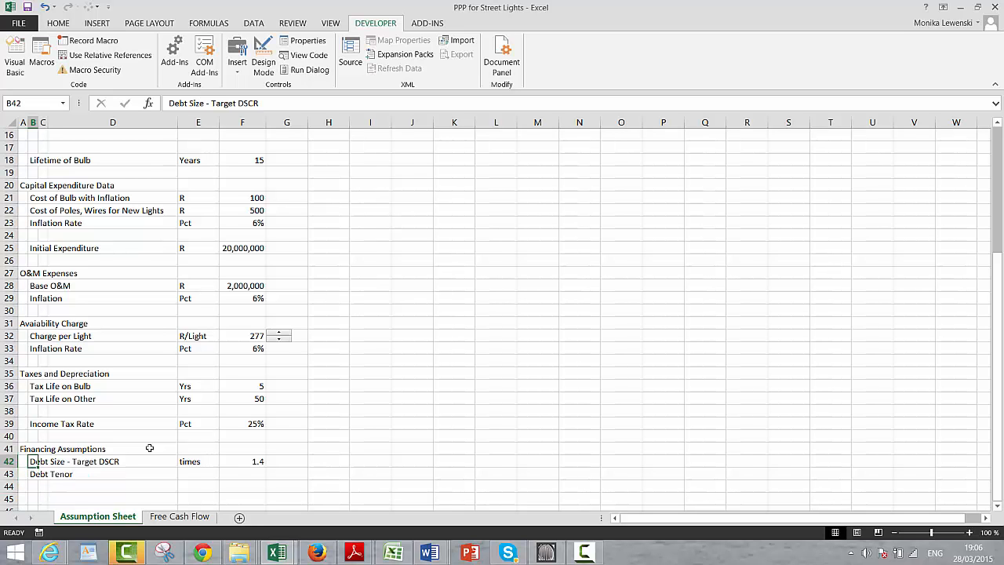
{"action": "key", "text": "Page_Up"}
{"action": "key", "text": "Page_Down"}
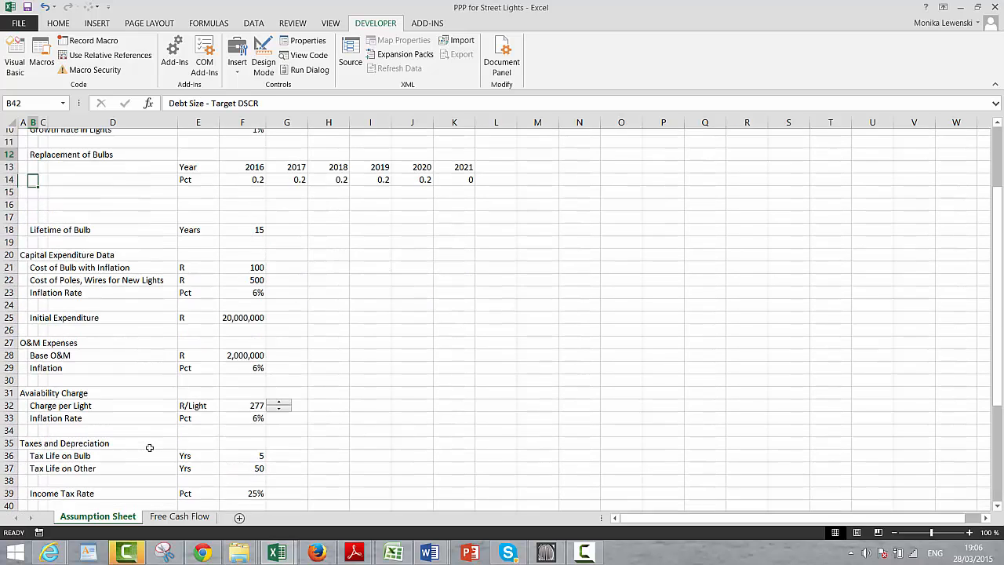
{"action": "key", "text": "Down"}
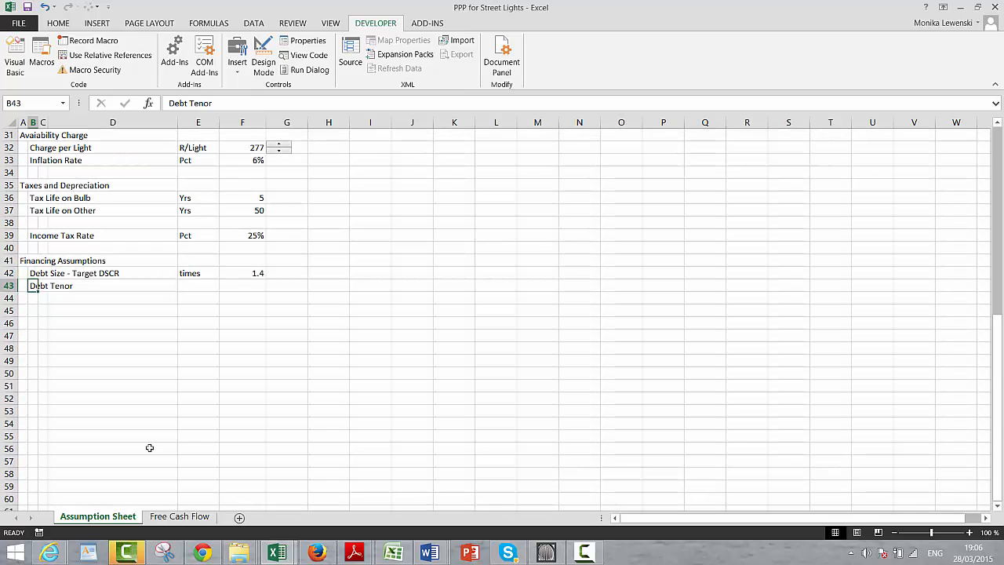
{"action": "key", "text": "Right"}
{"action": "key", "text": "Right"}
{"action": "key", "text": "Right"}
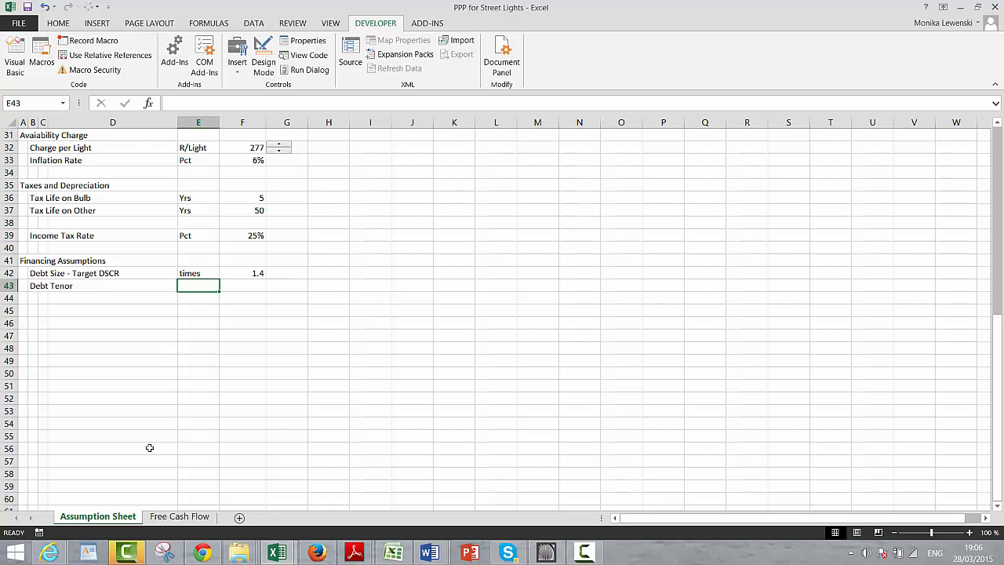
{"action": "type", "text": "Year"}
{"action": "key", "text": "Return"}
{"action": "key", "text": "Up"}
{"action": "key", "text": "Right"}
{"action": "type", "text": "20"}
{"action": "key", "text": "Return"}
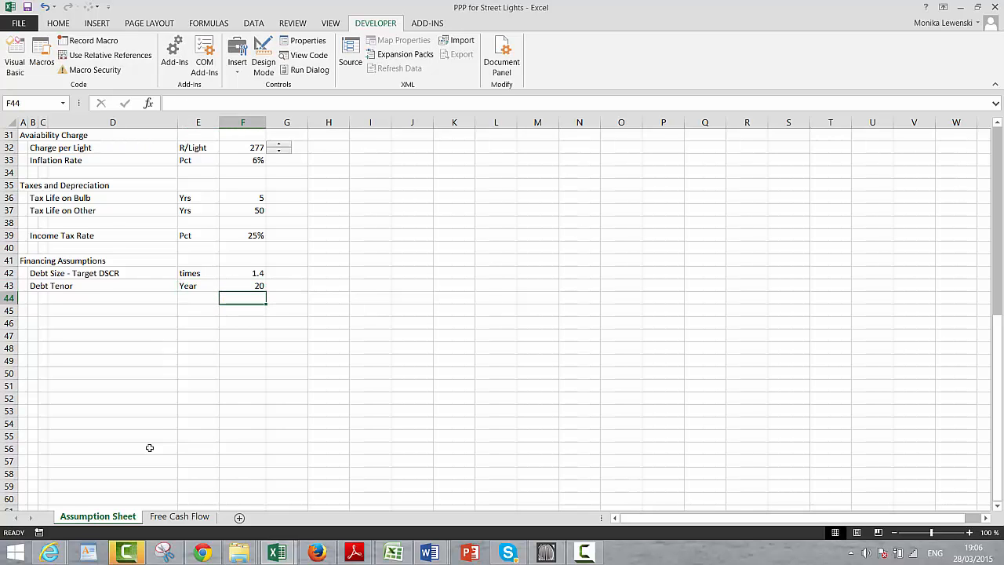
Step: Enter the label "Interest Rate" in cell B44, directly below Debt Tenor
{"action": "key", "text": "Left"}
{"action": "key", "text": "Left"}
{"action": "key", "text": "Left"}
{"action": "key", "text": "Left"}
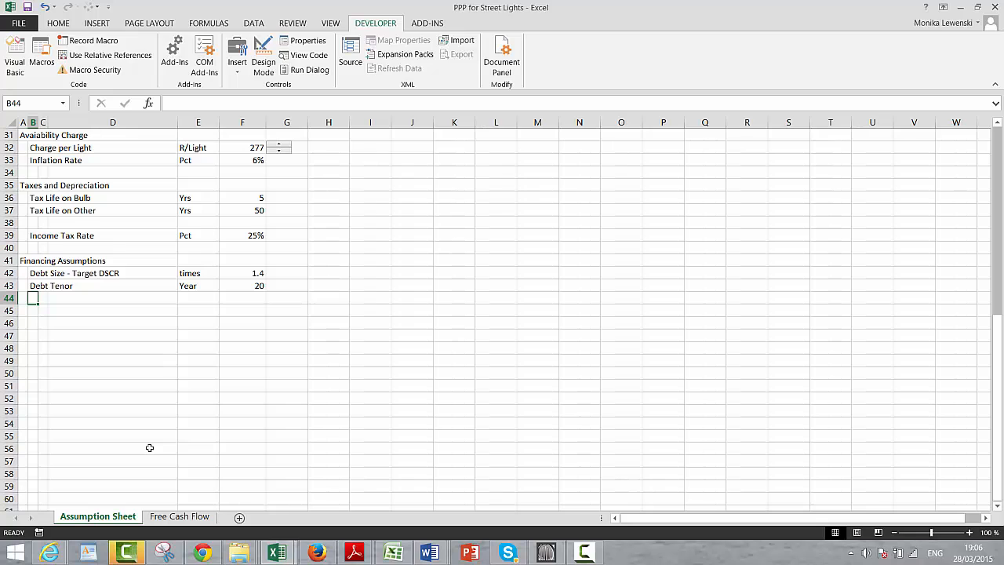
{"action": "type", "text": "Intre"}
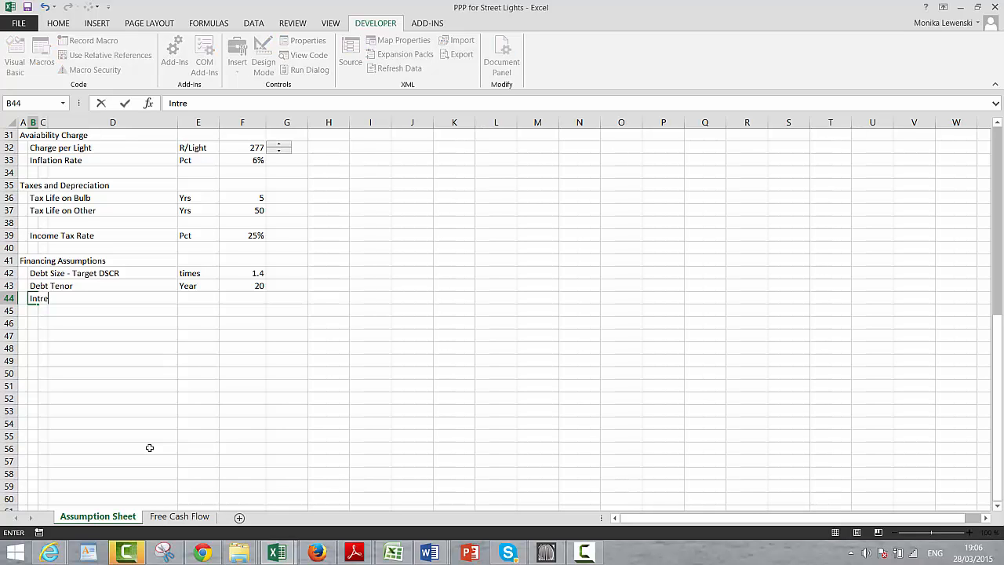
{"action": "key", "text": "BackSpace"}
{"action": "key", "text": "BackSpace"}
{"action": "type", "text": "erest RAte"}
{"action": "key", "text": "Return"}
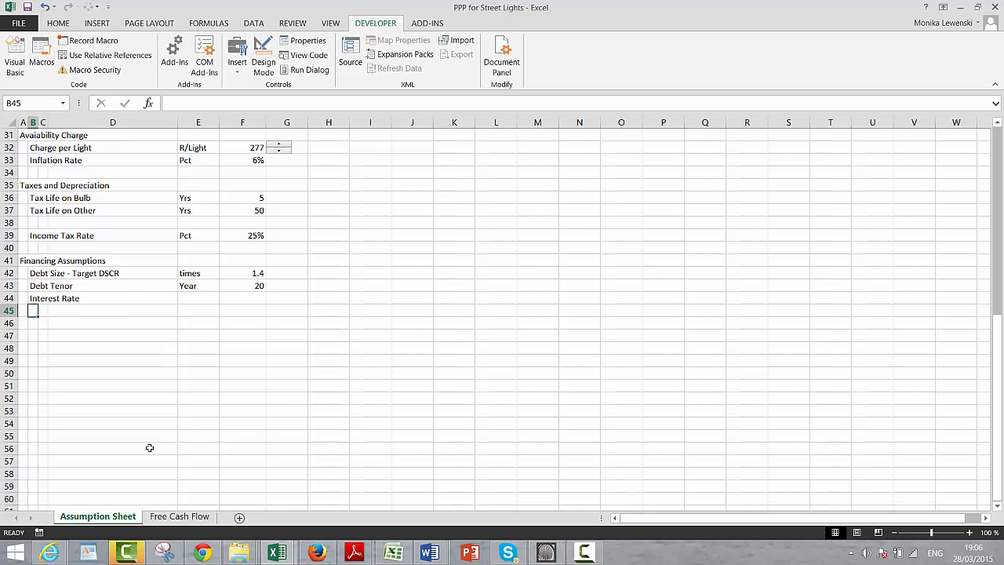
Step: Give the Interest Rate row the unit "Pct" in E44 and the value 8% in F44
{"action": "key", "text": "Up"}
{"action": "key", "text": "Right"}
{"action": "key", "text": "Right"}
{"action": "key", "text": "Right"}
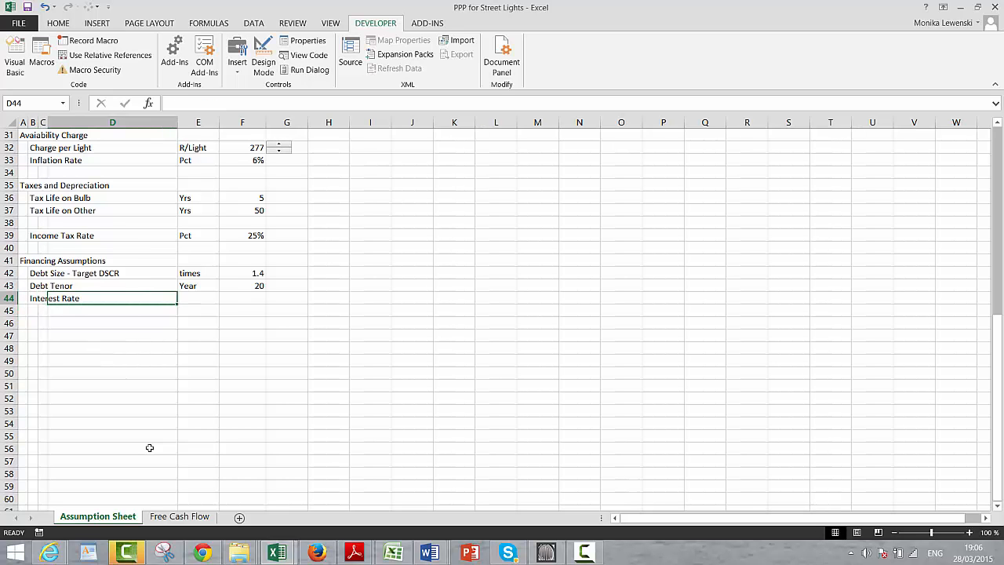
{"action": "type", "text": "Pct"}
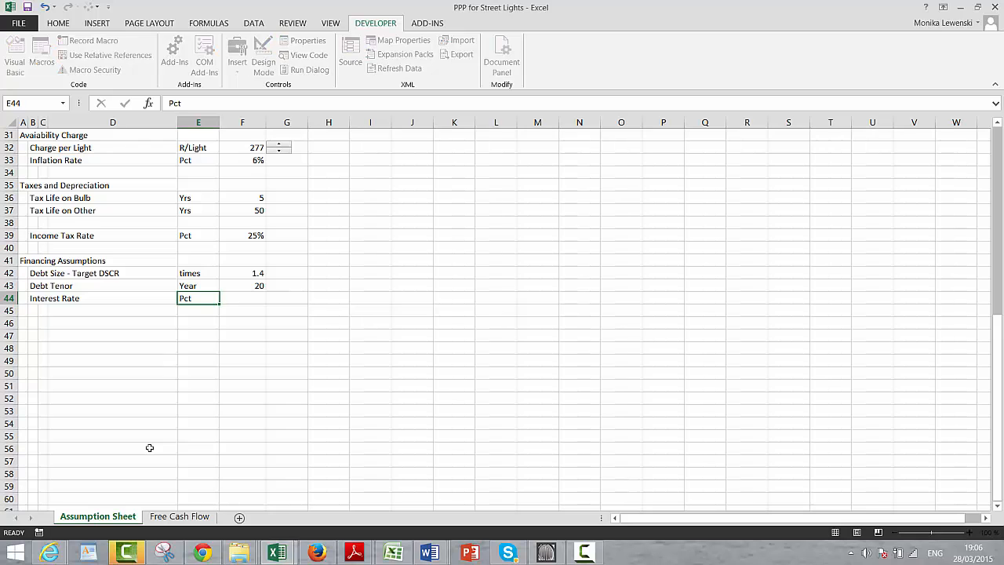
{"action": "key", "text": "Return"}
{"action": "key", "text": "Up"}
{"action": "key", "text": "Right"}
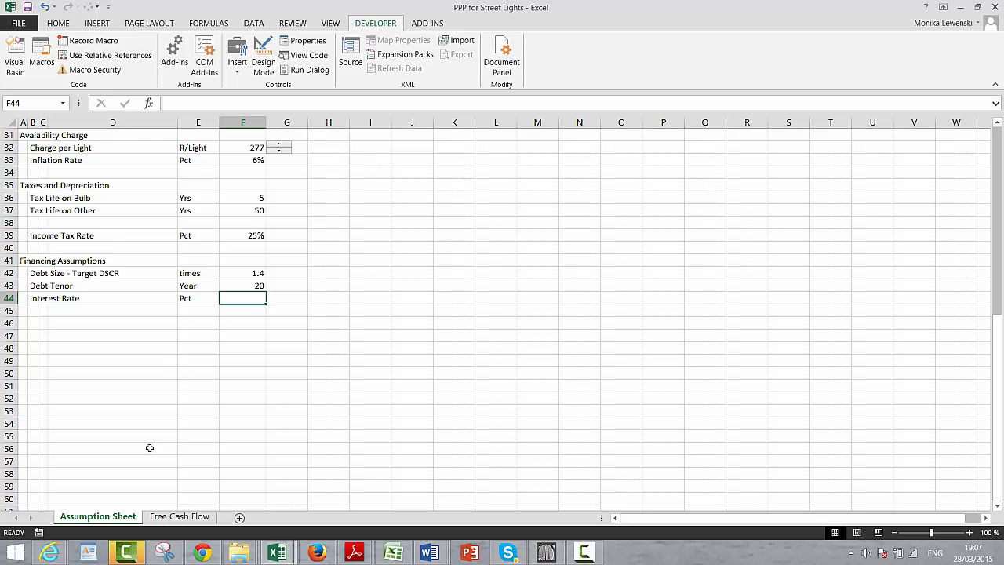
{"action": "type", "text": "8%"}
{"action": "key", "text": "Return"}
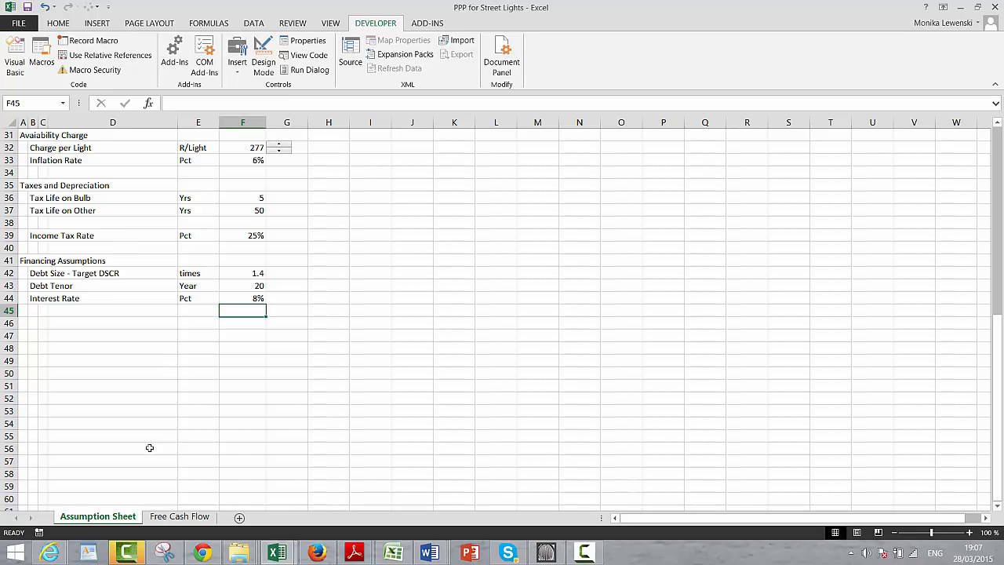
Step: Enter the label "DSRA" in cell B45, directly below Interest Rate
{"action": "key", "text": "Left"}
{"action": "key", "text": "Left"}
{"action": "key", "text": "Left"}
{"action": "key", "text": "Left"}
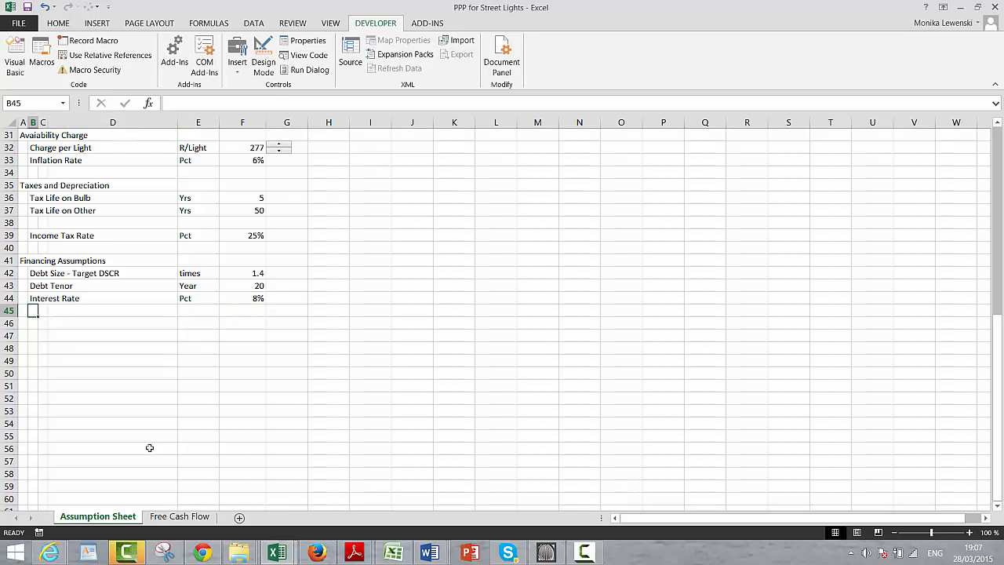
{"action": "type", "text": "DSC"}
{"action": "key", "text": "BackSpace"}
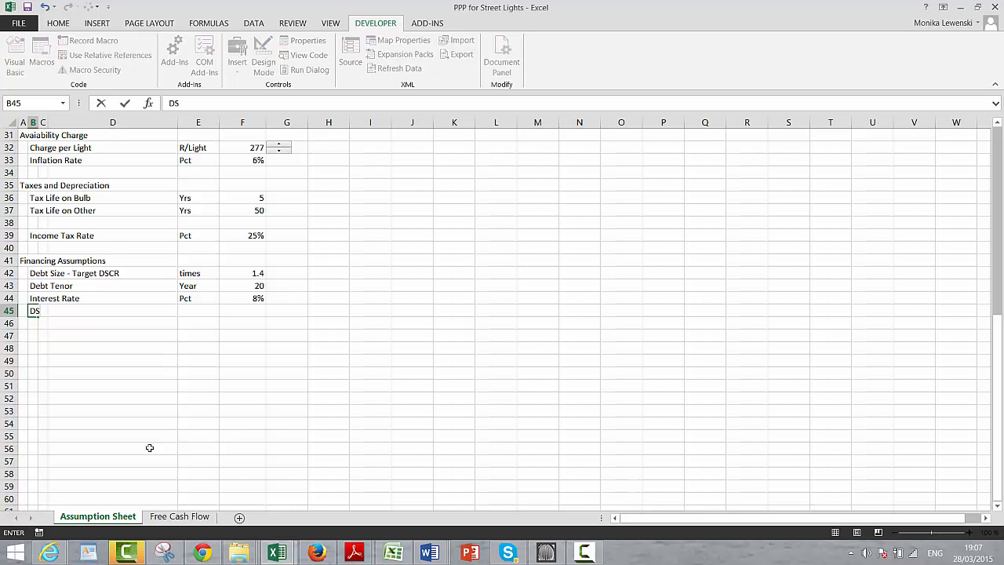
{"action": "type", "text": "RA"}
{"action": "key", "text": "Return"}
Step: Enter "Months" as the unit of the DSRA row in cell E45
{"action": "key", "text": "Up"}
{"action": "key", "text": "Right"}
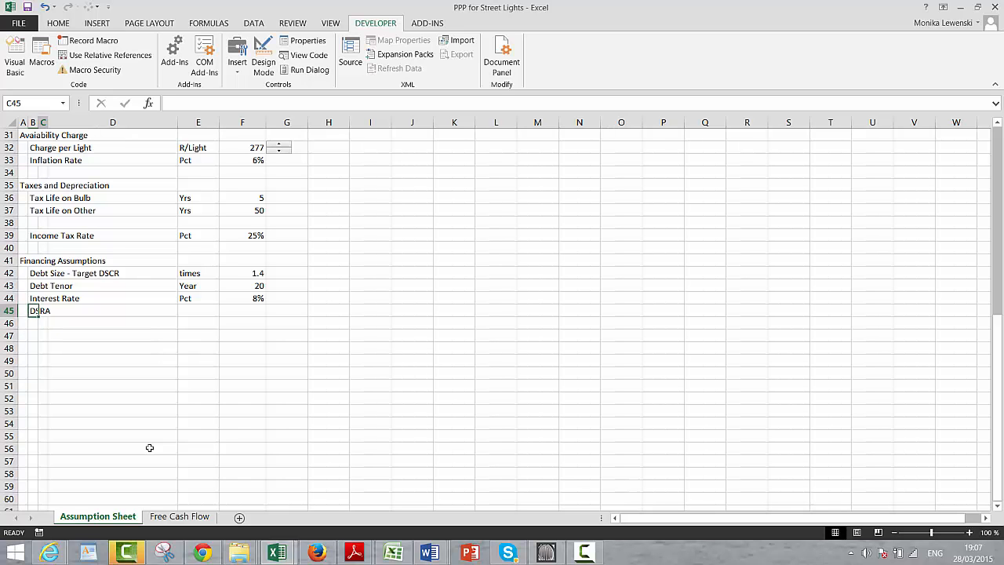
{"action": "key", "text": "Right"}
{"action": "key", "text": "Right"}
{"action": "type", "text": "Months"}
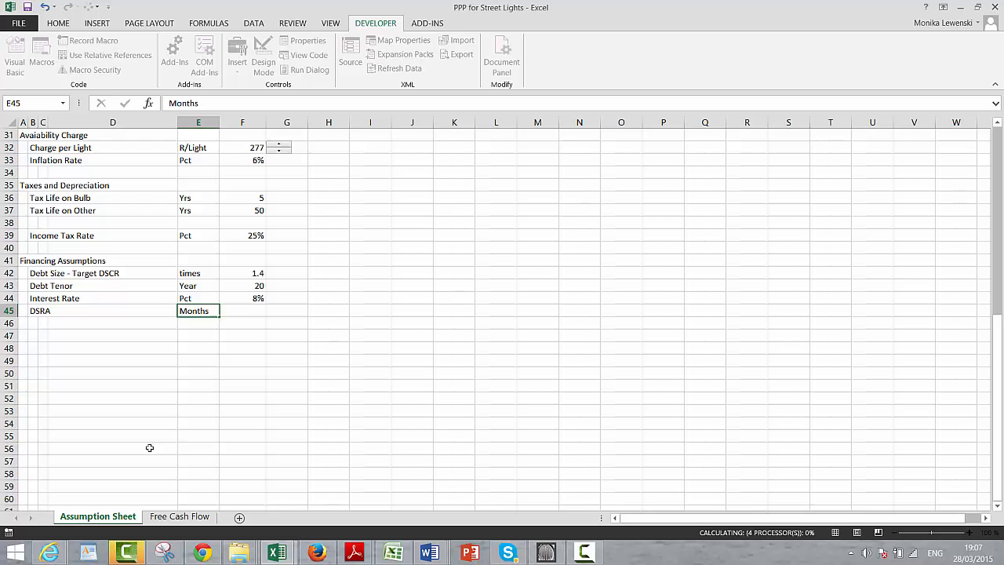
Step: Enter 6 as the value of the DSRA row in cell F45
{"action": "key", "text": "Return"}
{"action": "key", "text": "Up"}
{"action": "key", "text": "Right"}
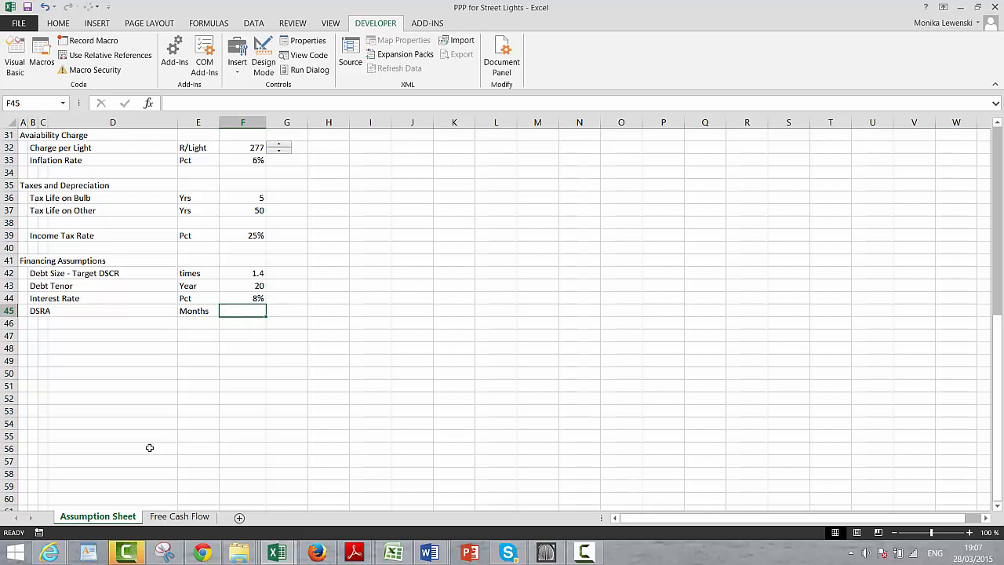
{"action": "type", "text": "6"}
{"action": "key", "text": "Return"}
Step: Enter the label "Interest Rate" in cell B46, directly below DSRA
{"action": "key", "text": "Left"}
{"action": "key", "text": "Left"}
{"action": "key", "text": "Left"}
{"action": "key", "text": "Left"}
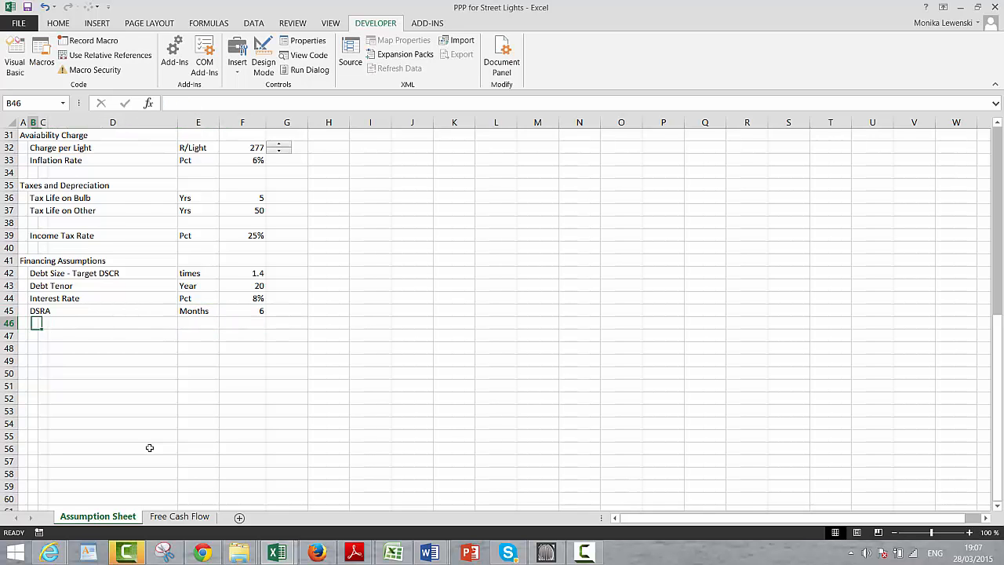
{"action": "type", "text": "Interest Rate"}
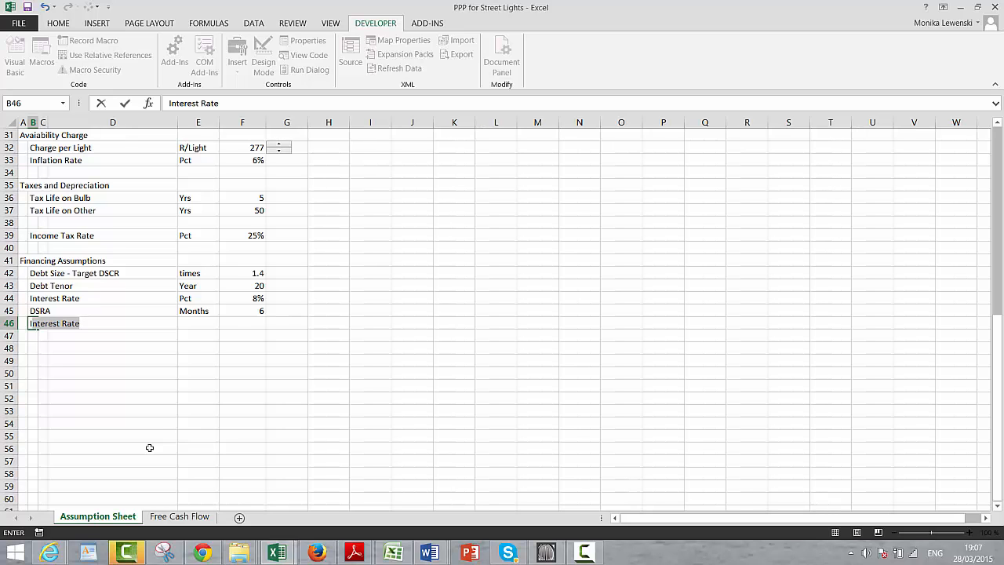
{"action": "key", "text": "Escape"}
{"action": "type", "text": "I"}
{"action": "left_click", "coordinate": [130, 370]}
{"action": "left_click", "coordinate": [78, 323]}
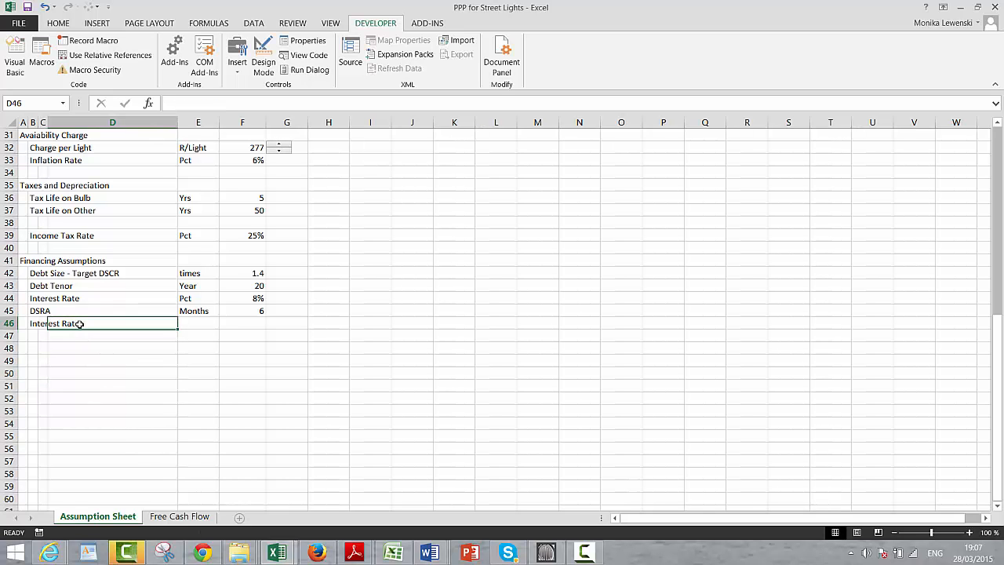
Step: Change the label in cell B46 to "Interest Income Rate"
{"action": "key", "text": "Left"}
{"action": "key", "text": "Left"}
{"action": "double_click", "coordinate": [79, 323]}
{"action": "key", "text": "BackSpace"}
{"action": "key", "text": "BackSpace"}
{"action": "key", "text": "BackSpace"}
{"action": "key", "text": "BackSpace"}
{"action": "key", "text": "BackSpace"}
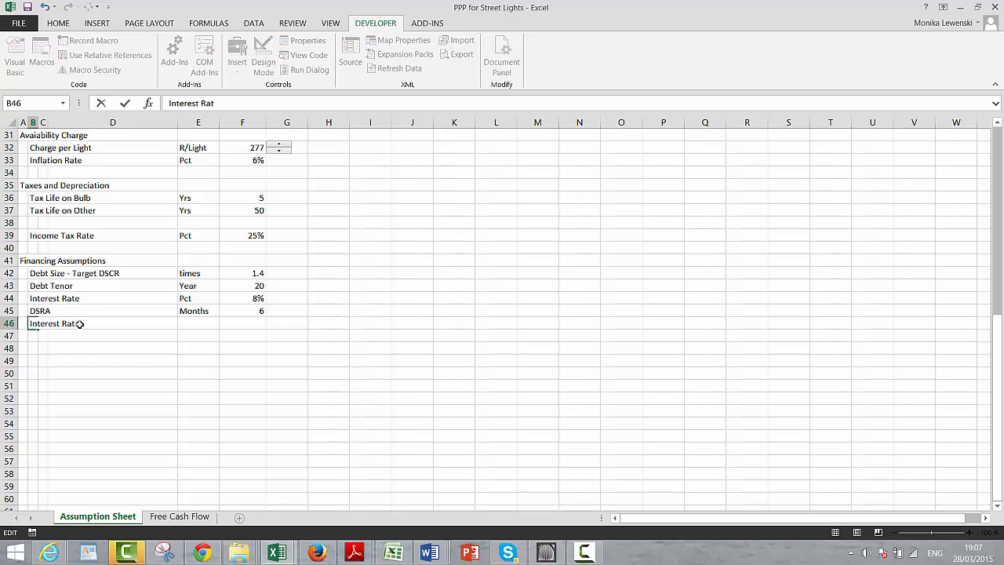
{"action": "type", "text": "Incomer"}
{"action": "key", "text": "BackSpace"}
{"action": "type", "text": "Rate"}
{"action": "key", "text": "Return"}
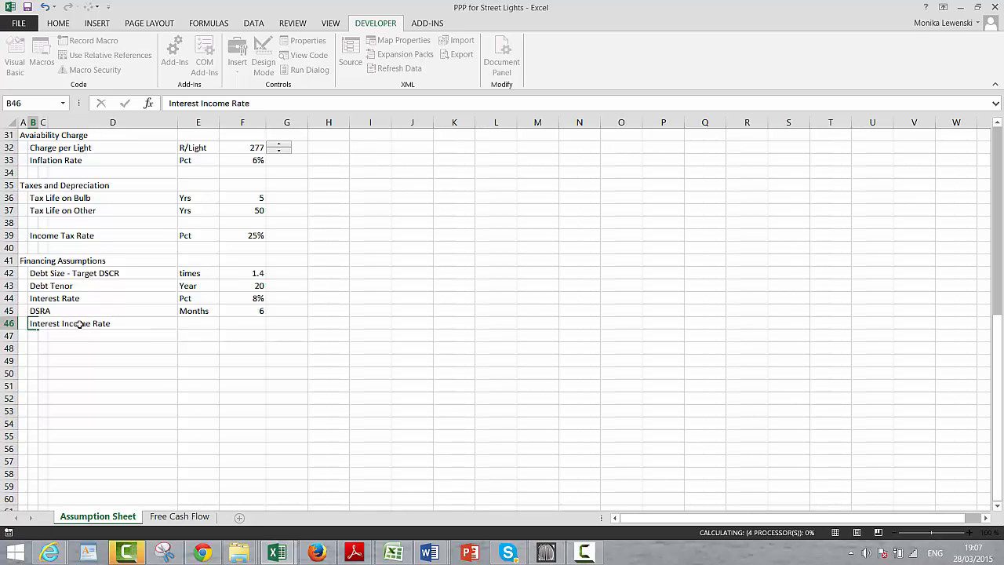
Step: Give the Interest Income Rate row the unit "Pct" in E46 and the value 3% in F46
{"action": "key", "text": "Up"}
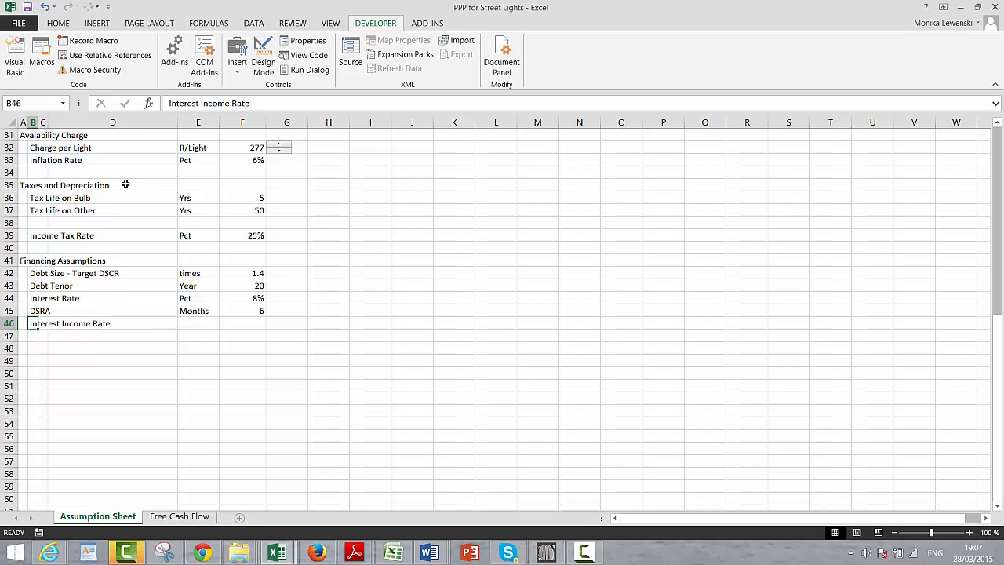
{"action": "key", "text": "Right"}
{"action": "key", "text": "Right"}
{"action": "key", "text": "Right"}
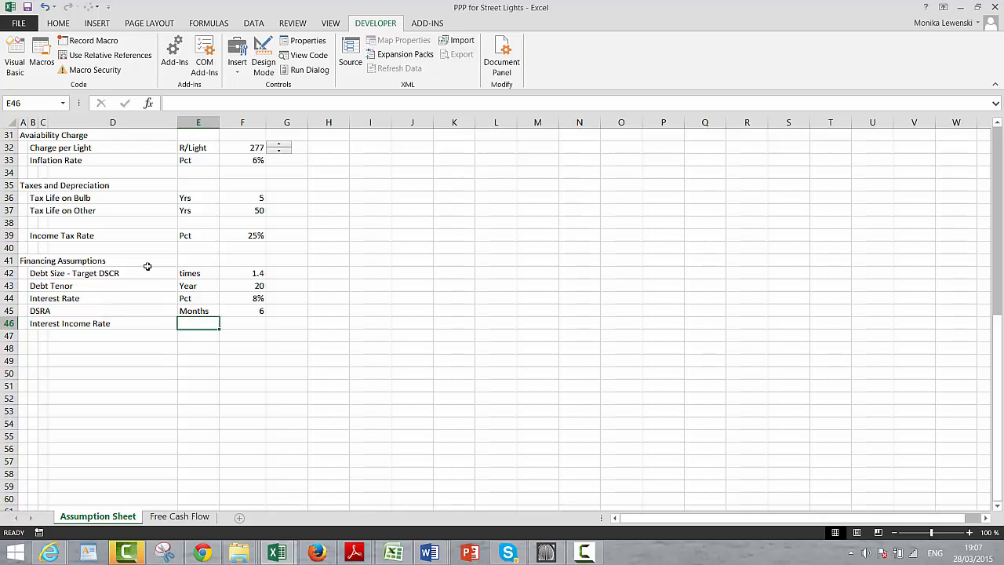
{"action": "type", "text": "Pct"}
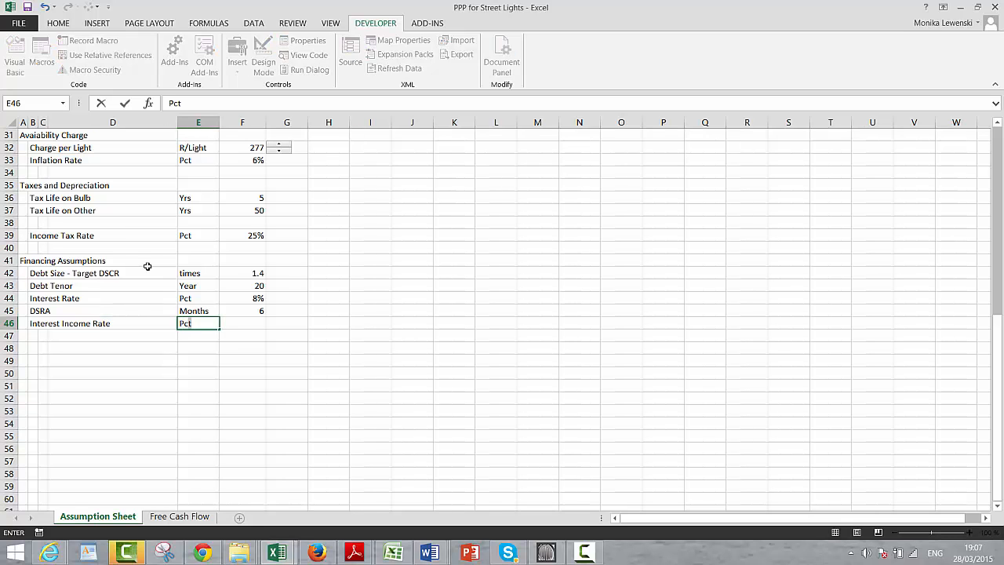
{"action": "key", "text": "Return"}
{"action": "key", "text": "Up"}
{"action": "key", "text": "Right"}
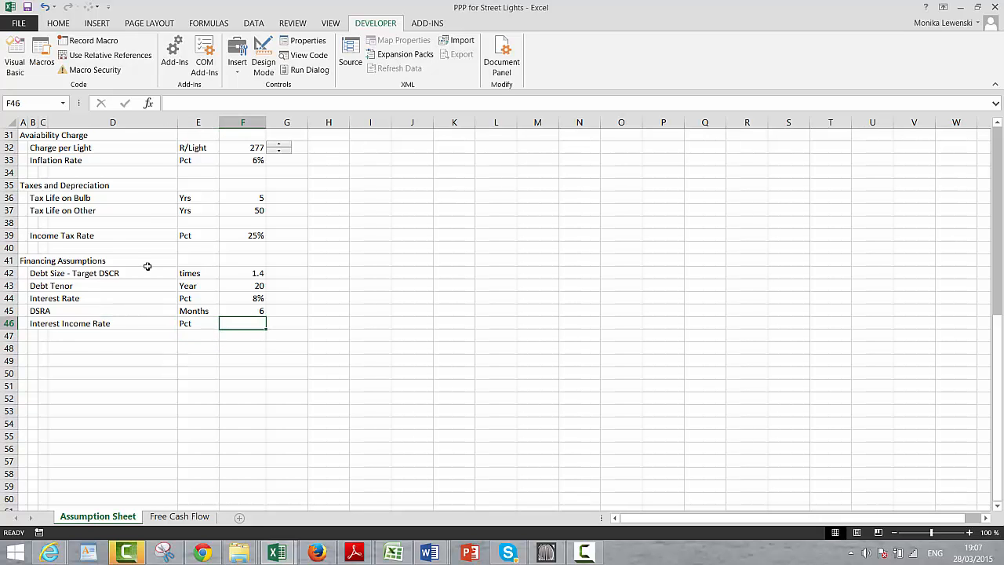
{"action": "type", "text": "3%"}
{"action": "key", "text": "Return"}
Step: Review the labels of the Financing Assumptions rows from Debt Size - Target DSCR down to Interest Income Rate
{"action": "key", "text": "Left"}
{"action": "key", "text": "Left"}
{"action": "key", "text": "Left"}
{"action": "key", "text": "Left"}
{"action": "key", "text": "Left"}
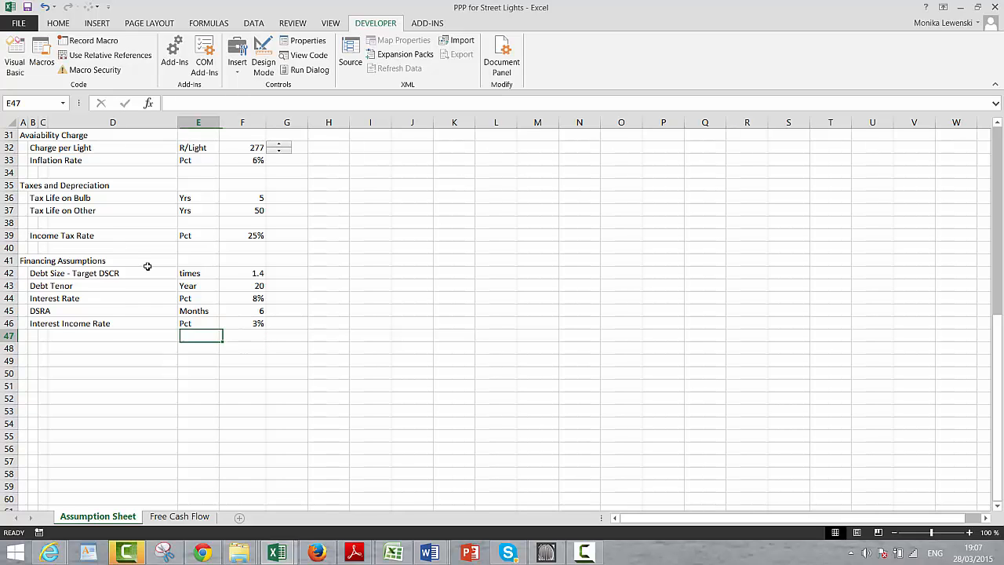
{"action": "key", "text": "Up"}
{"action": "key", "text": "Up"}
{"action": "key", "text": "Up"}
{"action": "key", "text": "Up"}
{"action": "key", "text": "Up"}
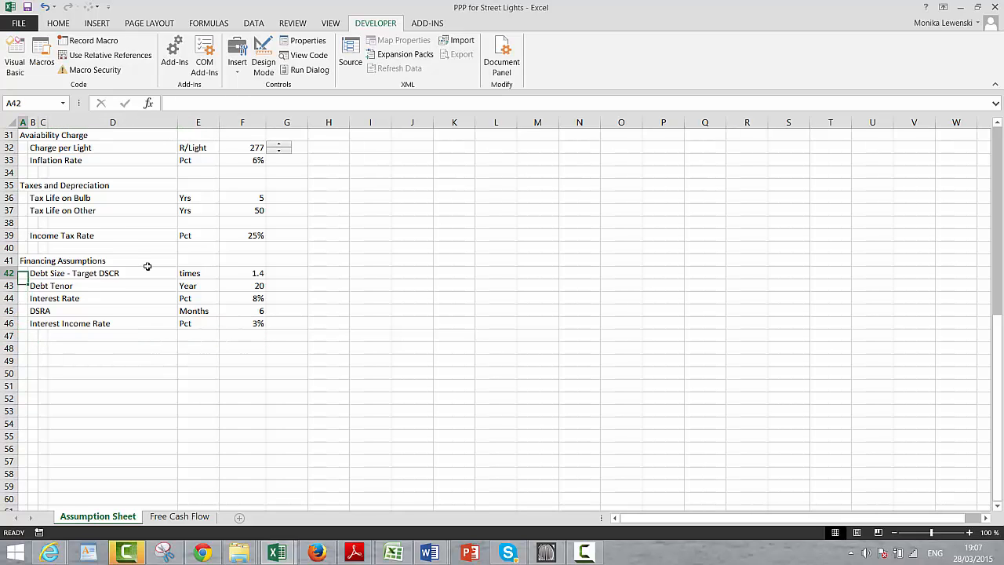
{"action": "key", "text": "Right"}
{"action": "key", "text": "Down"}
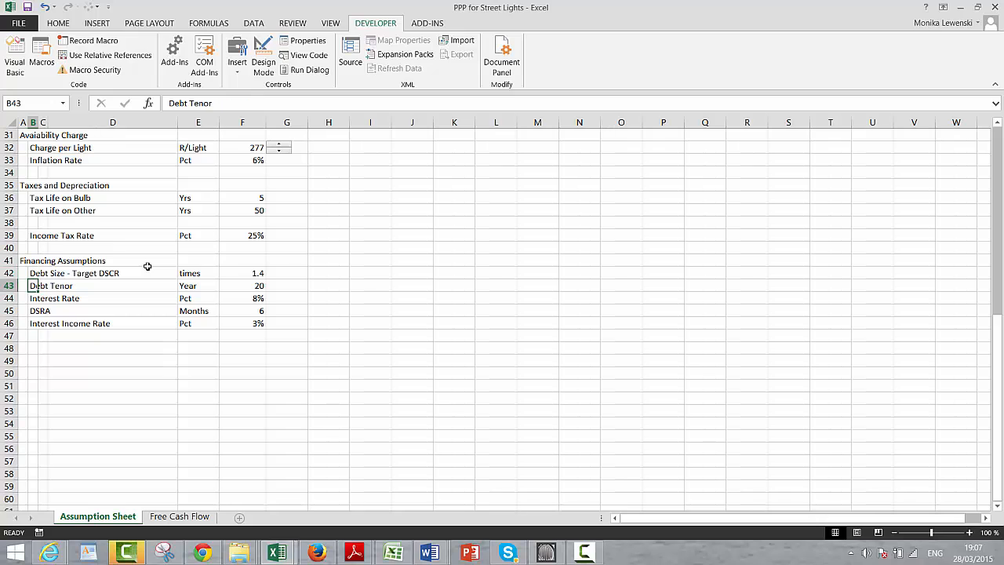
{"action": "key", "text": "Down"}
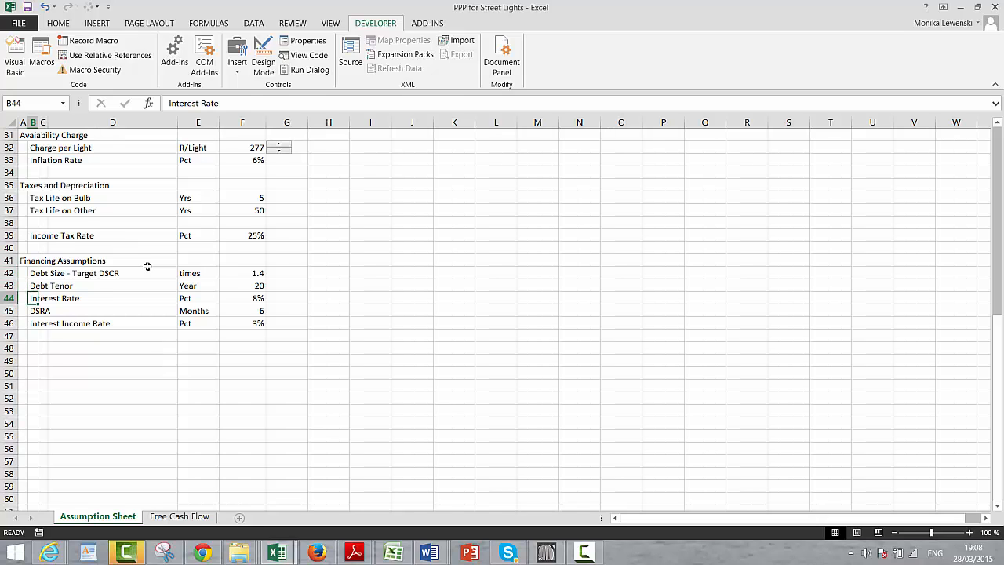
{"action": "key", "text": "Down"}
{"action": "key", "text": "Down"}
{"action": "key", "text": "Down"}
{"action": "key", "text": "Up"}
{"action": "key", "text": "Up"}
{"action": "key", "text": "Up"}
{"action": "key", "text": "Up"}
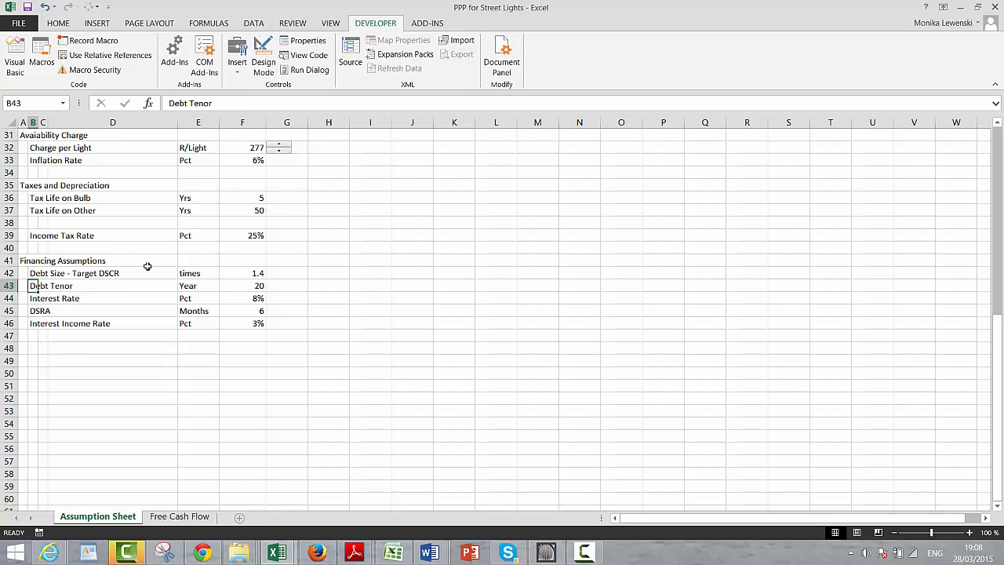
Step: Extend the section heading in cell A41 to "Financing Assumptions - Sculpting"
{"action": "key", "text": "Up"}
{"action": "key", "text": "Up"}
{"action": "key", "text": "Left"}
{"action": "key", "text": "F2"}
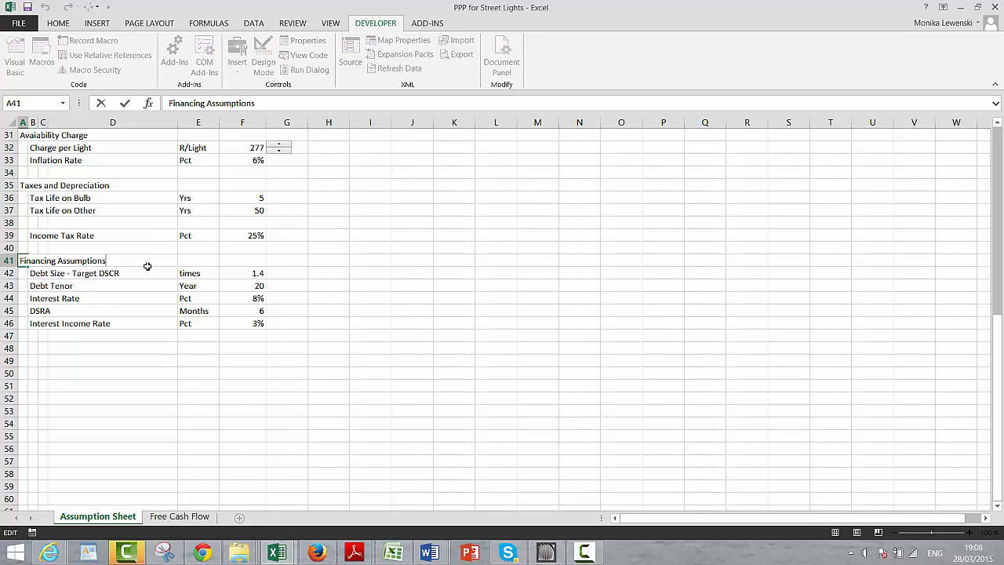
{"action": "type", "text": "- Sculpting"}
{"action": "key", "text": "Return"}
{"action": "key", "text": "Down"}
{"action": "key", "text": "Down"}
{"action": "key", "text": "Down"}
{"action": "key", "text": "Down"}
{"action": "key", "text": "Down"}
{"action": "key", "text": "Down"}
{"action": "key", "text": "Down"}
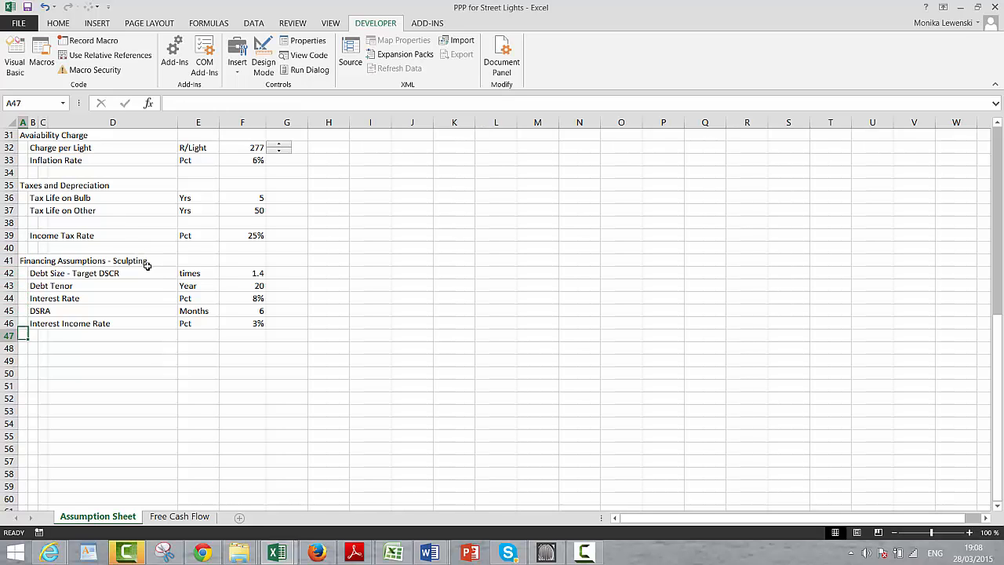
Step: On the Free Cash Flow sheet, enter the section heading "Debt Size" in cell A86, below Project IRR
{"action": "left_click", "coordinate": [179, 516]}
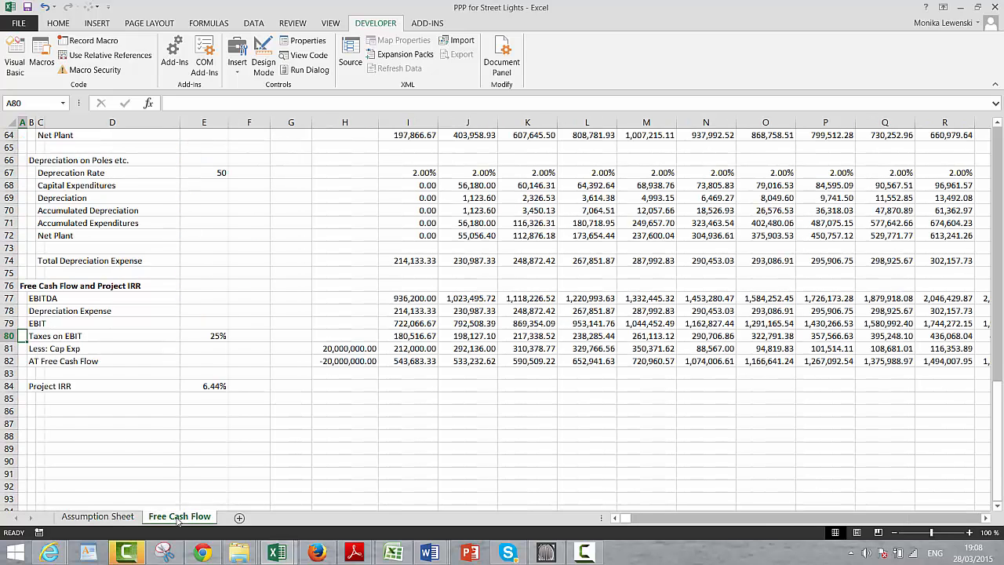
{"action": "key", "text": "Right"}
{"action": "key", "text": "Down"}
{"action": "key", "text": "Down"}
{"action": "key", "text": "Down"}
{"action": "key", "text": "Down"}
{"action": "key", "text": "Down"}
{"action": "key", "text": "Down"}
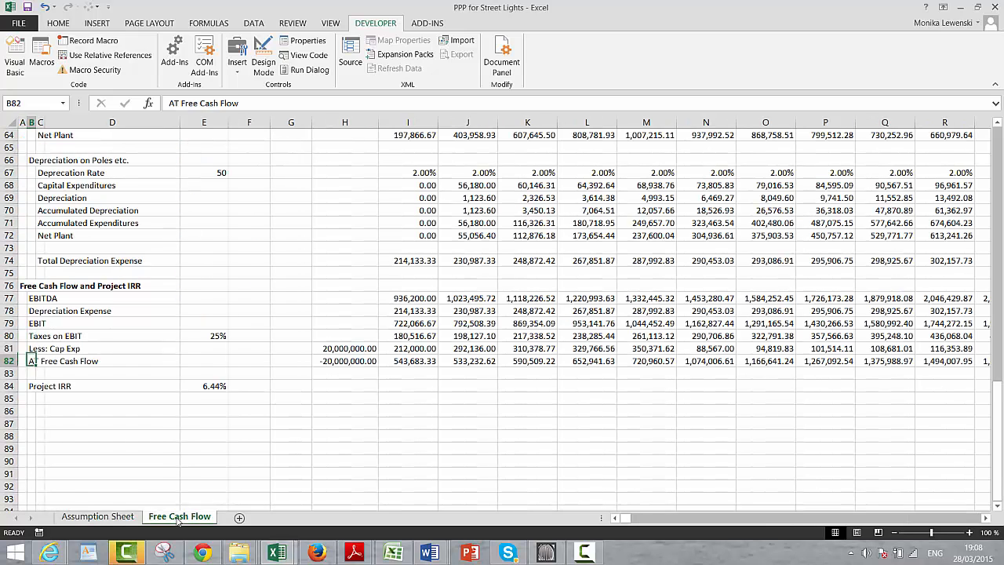
{"action": "key", "text": "Left"}
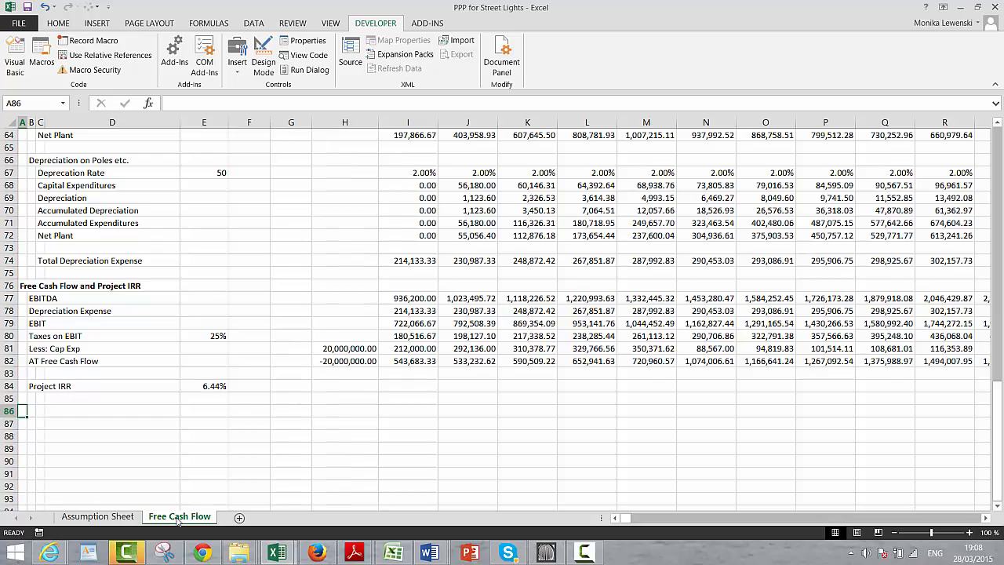
{"action": "type", "text": "Debt"}
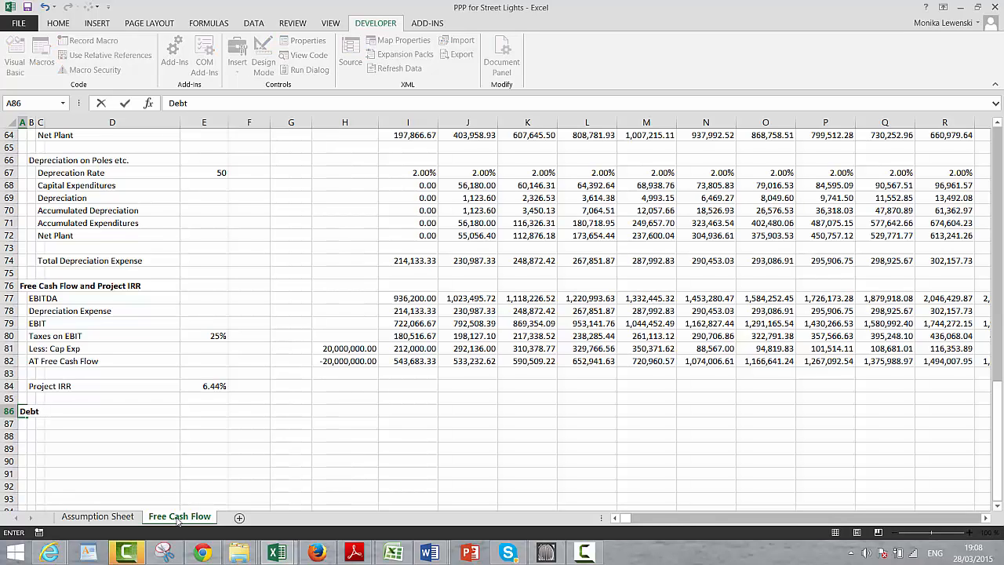
{"action": "type", "text": " Sizi"}
{"action": "key", "text": "BackSpace"}
{"action": "type", "text": "e"}
{"action": "key", "text": "Return"}
Step: Enter the subheading "CFADS" in cell B87, under the Debt Size heading
{"action": "key", "text": "Right"}
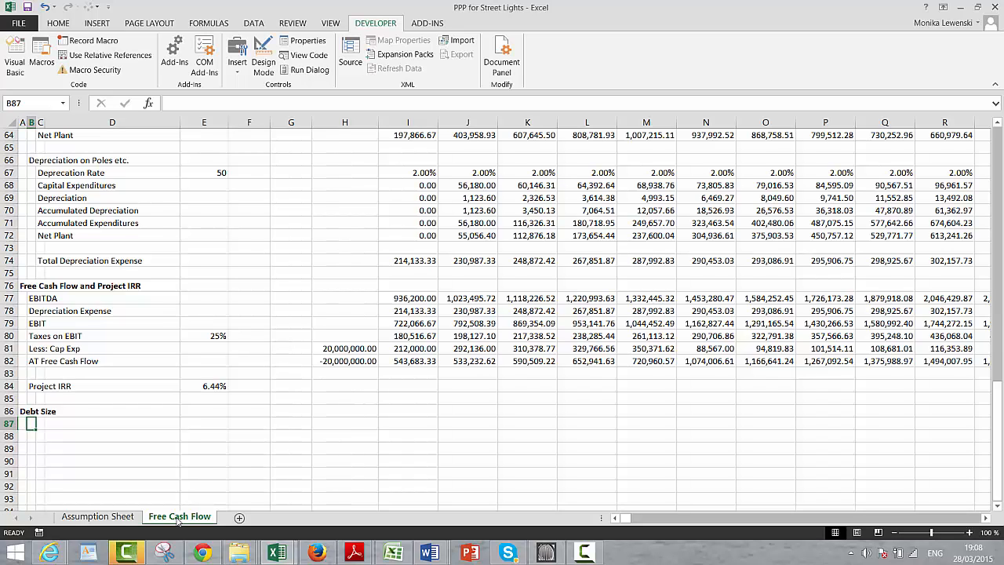
{"action": "type", "text": "CFAD"}
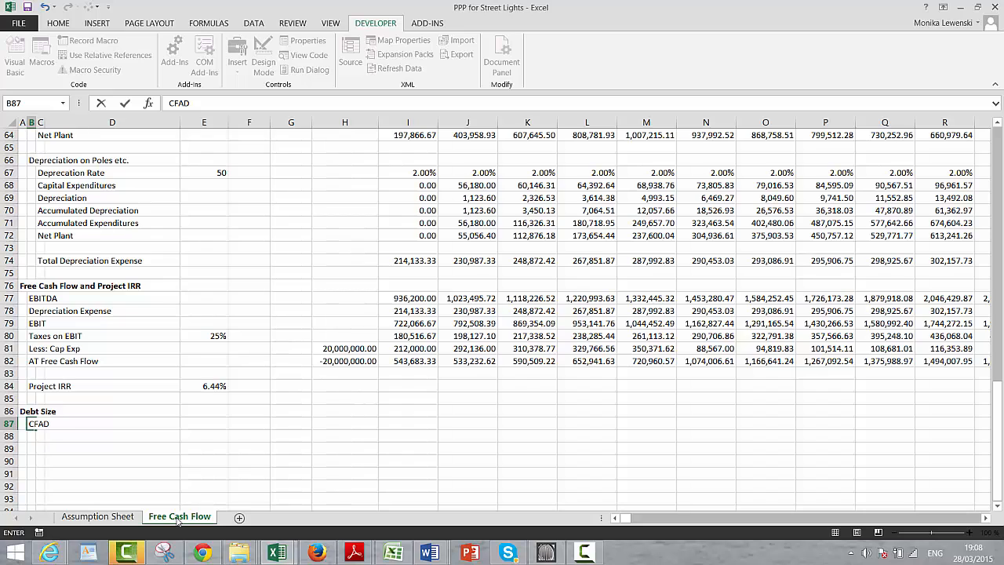
{"action": "type", "text": "S"}
{"action": "key", "text": "Return"}
Step: Enter the line label "EBITDA" in cell C88, indented under CFADS
{"action": "key", "text": "Right"}
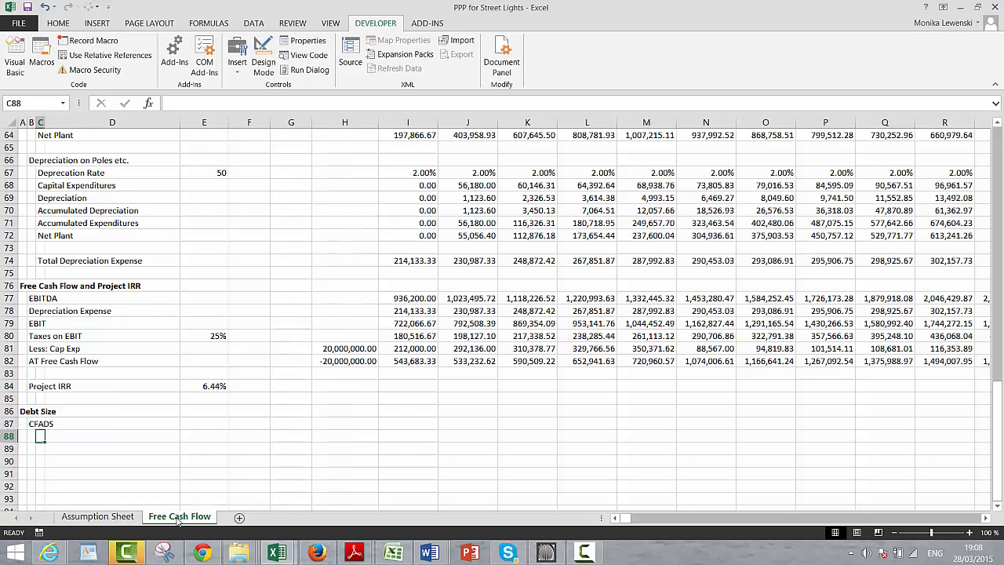
{"action": "type", "text": "EBITDDA"}
{"action": "key", "text": "BackSpace"}
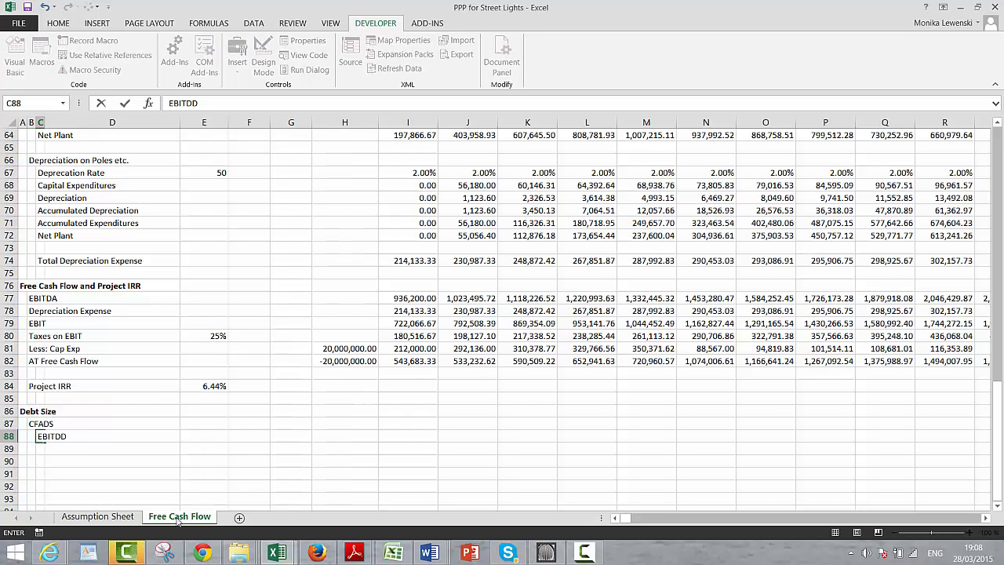
{"action": "key", "text": "BackSpace"}
{"action": "type", "text": "A"}
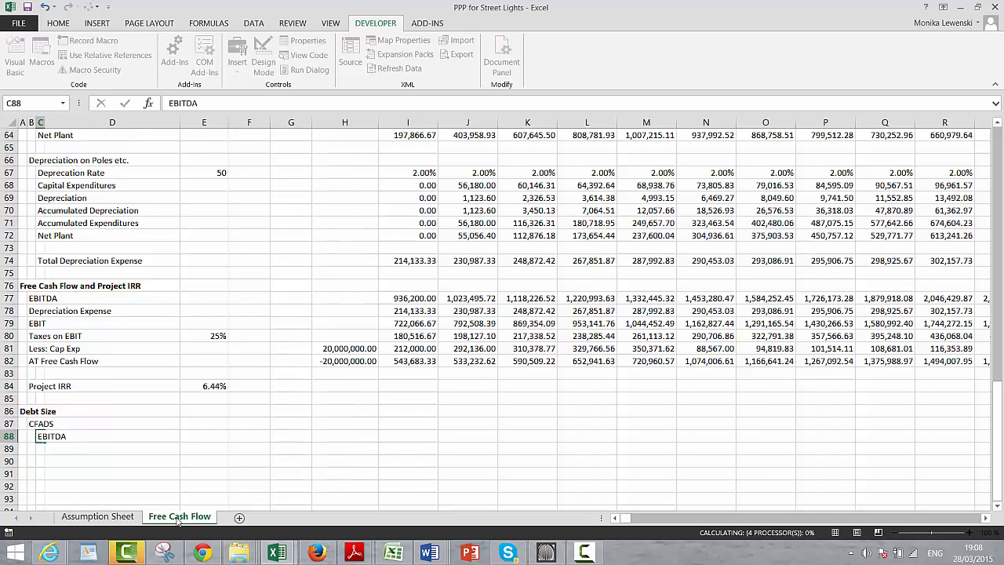
{"action": "key", "text": "Return"}
Step: Enter the labels "Less: Cap Exp" in cell C89 and "Less: Taxes Paid" in cell C90
{"action": "type", "text": "LE"}
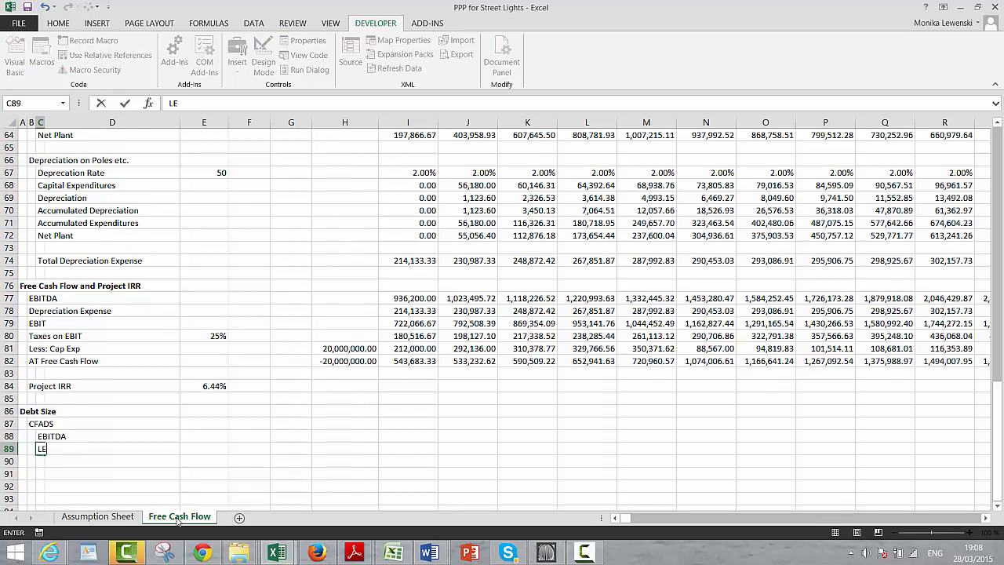
{"action": "type", "text": "ss: Cap Exp"}
{"action": "key", "text": "Return"}
{"action": "key", "text": "ctrl+apostrophe"}
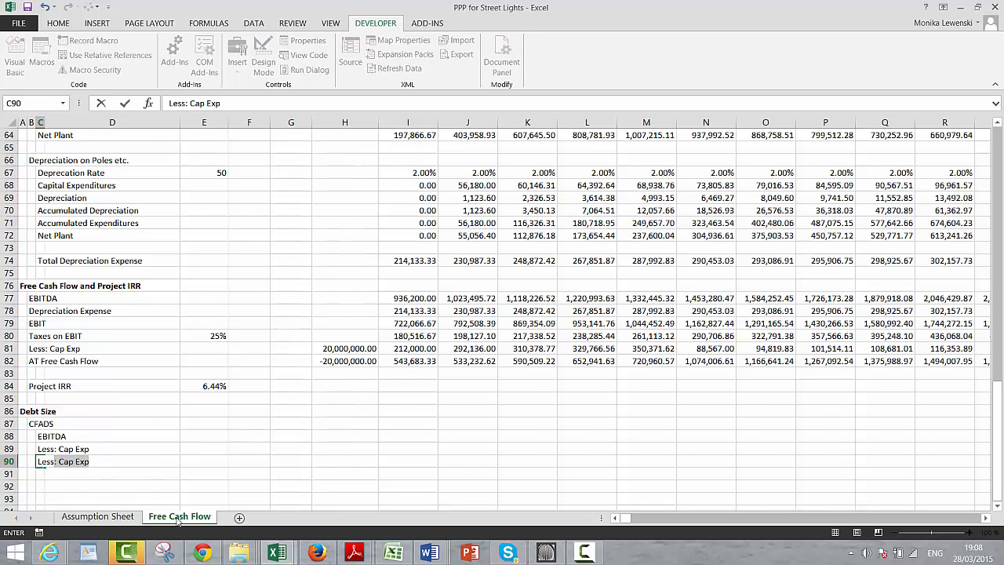
{"action": "type", "text": "T"}
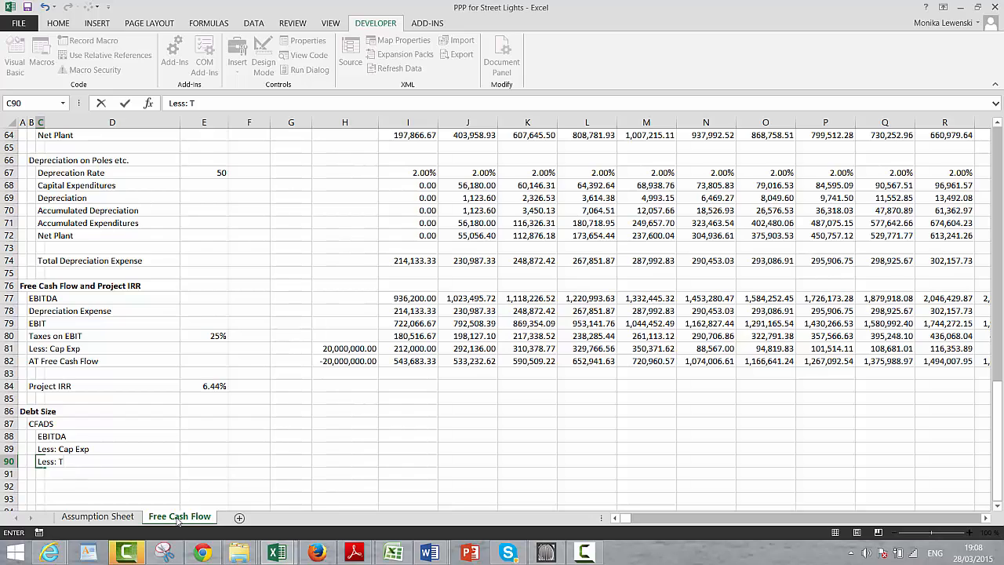
{"action": "type", "text": "axes Paid"}
{"action": "key", "text": "Return"}
Step: Enter the label "Add: Interest Income" in cell C91, below Less: Taxes Paid
{"action": "type", "text": "Add"}
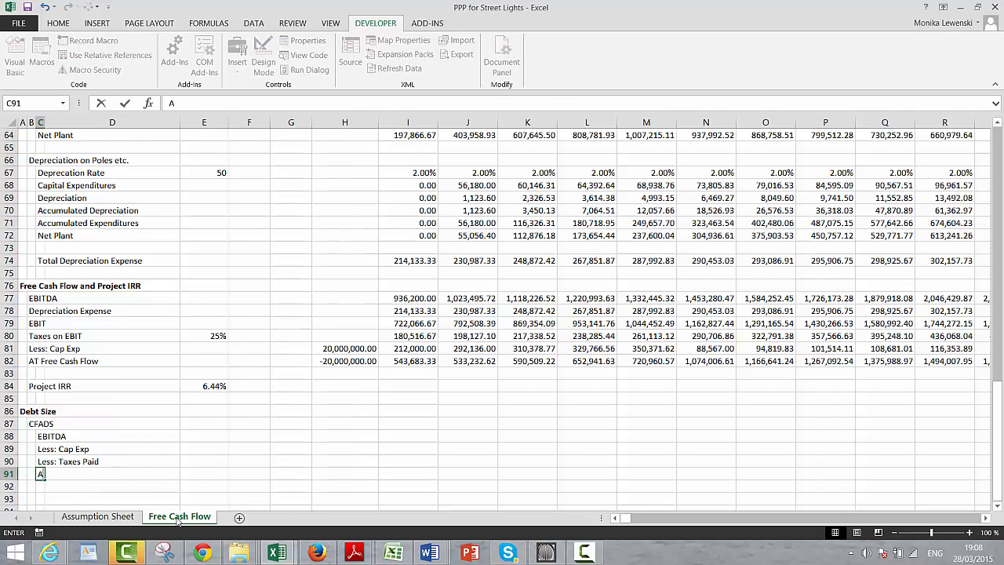
{"action": "key", "text": "BackSpace"}
{"action": "key", "text": "BackSpace"}
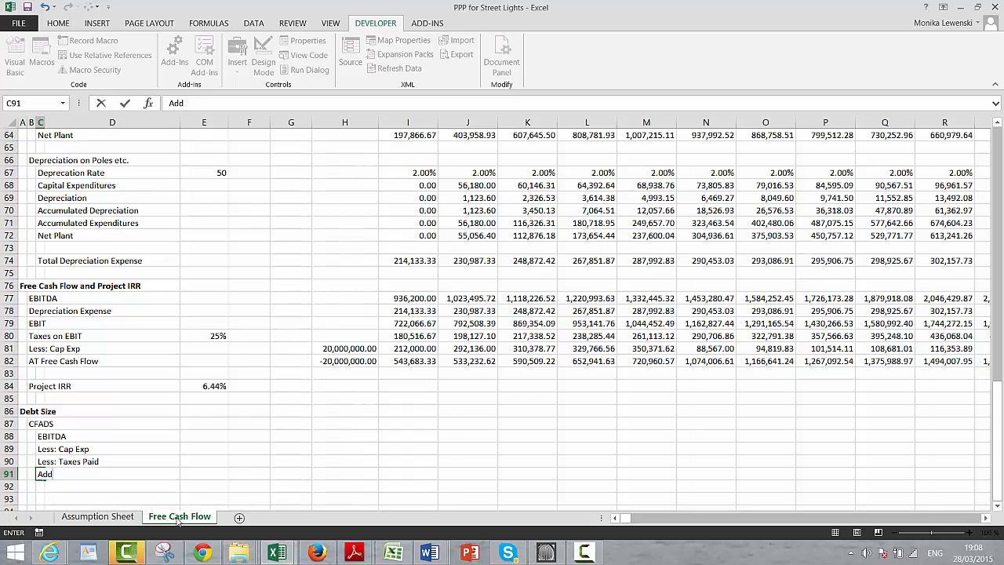
{"action": "type", "text": ": Interest Income"}
{"action": "key", "text": "Return"}
Step: Enter the total label "CFADS" in cell D92, indented below Add: Interest Income
{"action": "key", "text": "Right"}
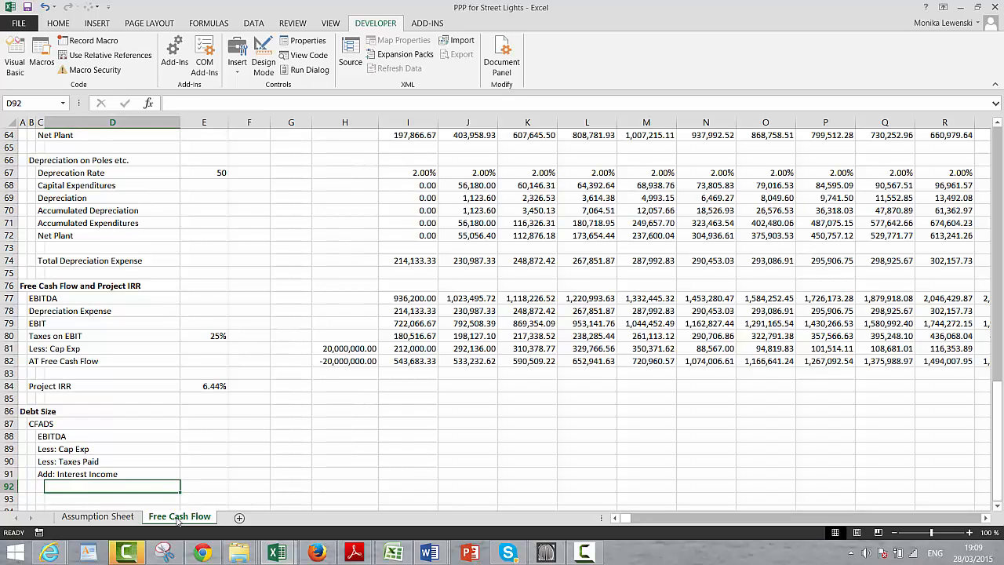
{"action": "type", "text": "CFAA"}
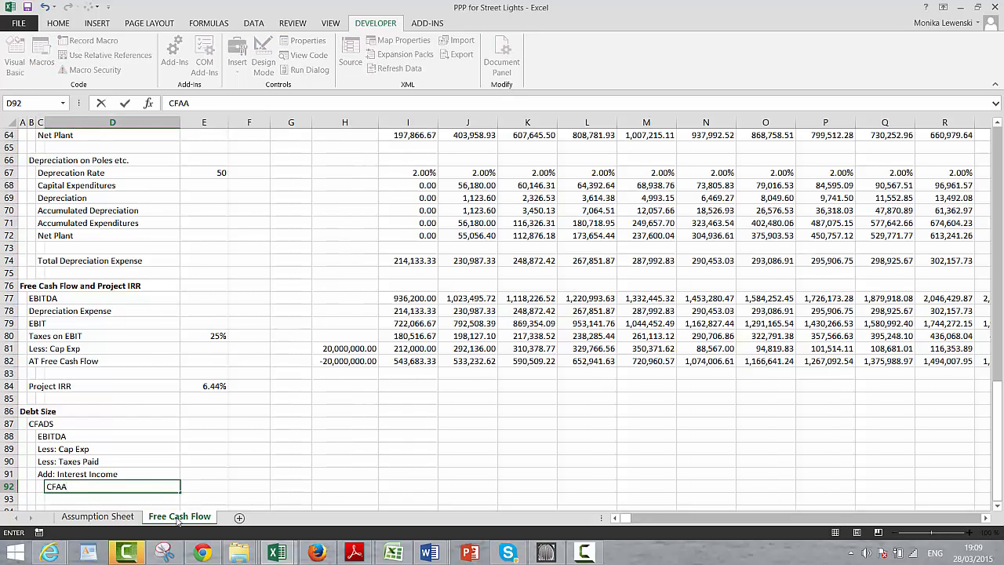
{"action": "key", "text": "Return"}
{"action": "key", "text": "Return"}
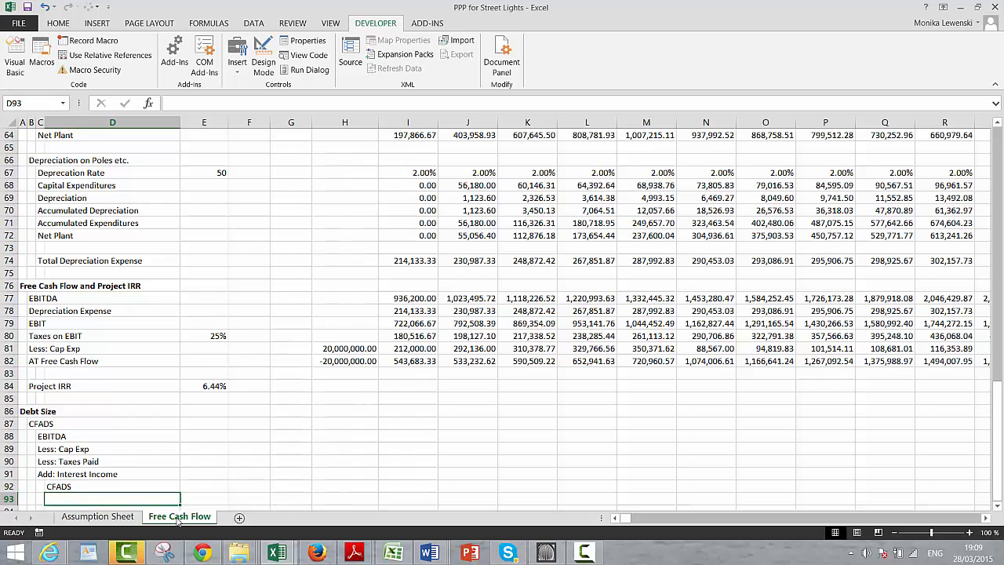
{"action": "key", "text": "Left"}
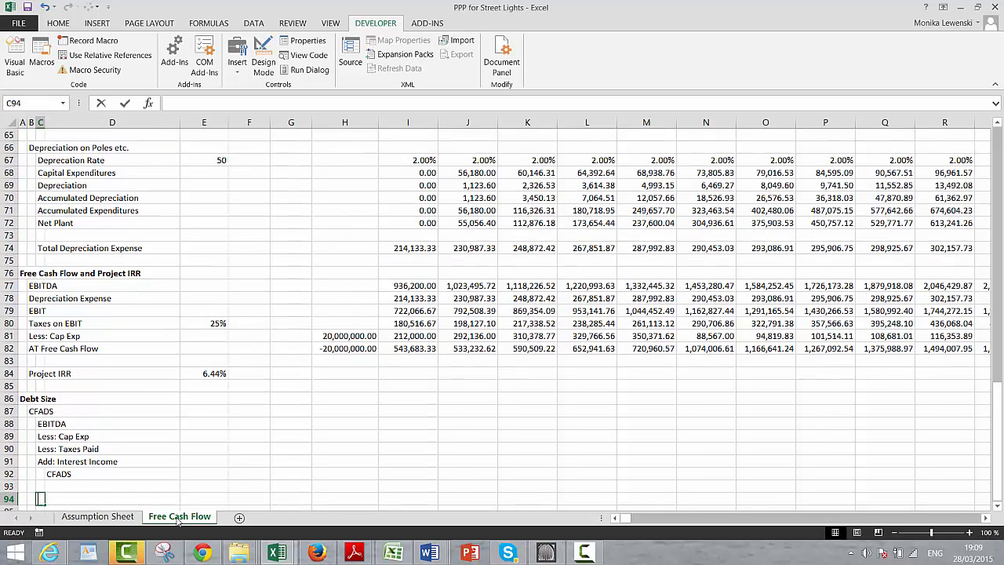
Step: Enter the label "Target Debt Service" in cell C94, below the CFADS lines
{"action": "type", "text": "Target Debt"}
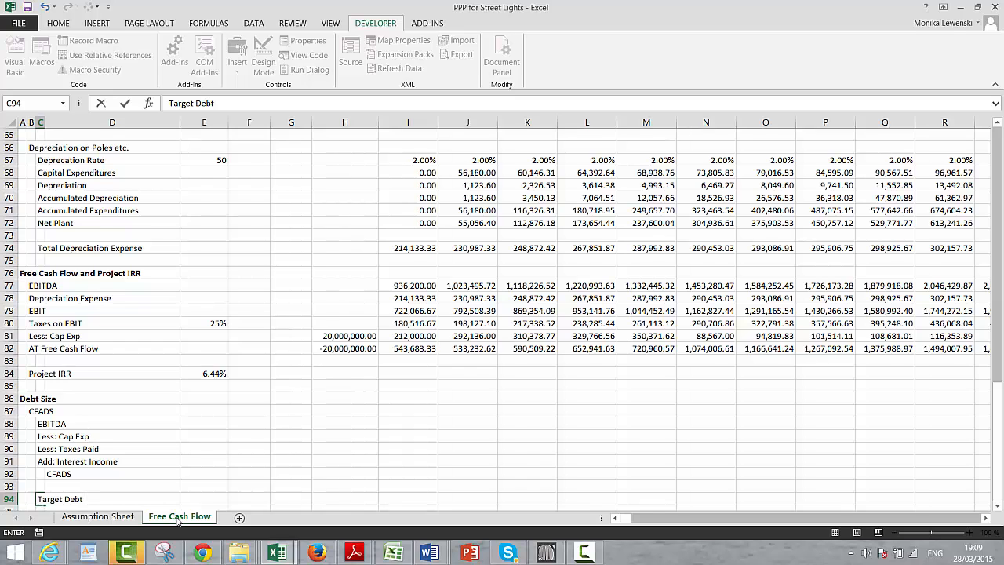
{"action": "type", "text": " Service"}
{"action": "key", "text": "Return"}
Step: Link the first-period EBITDA in cell I88 of the Debt Size section to the EBITDA in I77
{"action": "key", "text": "Up"}
{"action": "key", "text": "Up"}
{"action": "key", "text": "Up"}
{"action": "key", "text": "Up"}
{"action": "key", "text": "Up"}
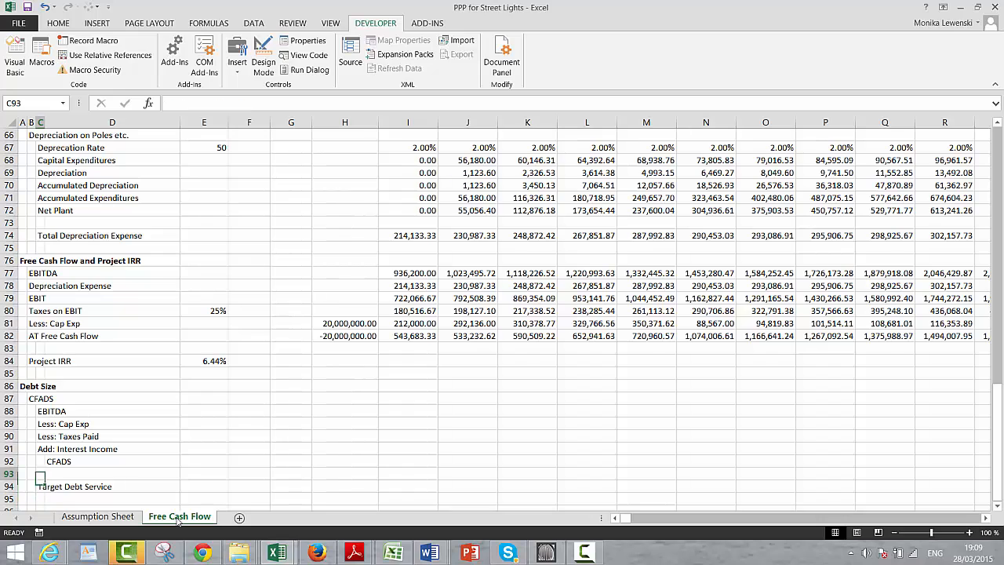
{"action": "key", "text": "Up"}
{"action": "key", "text": "Up"}
{"action": "key", "text": "Right"}
{"action": "key", "text": "Right"}
{"action": "key", "text": "Right"}
{"action": "key", "text": "Right"}
{"action": "key", "text": "Right"}
{"action": "key", "text": "Right"}
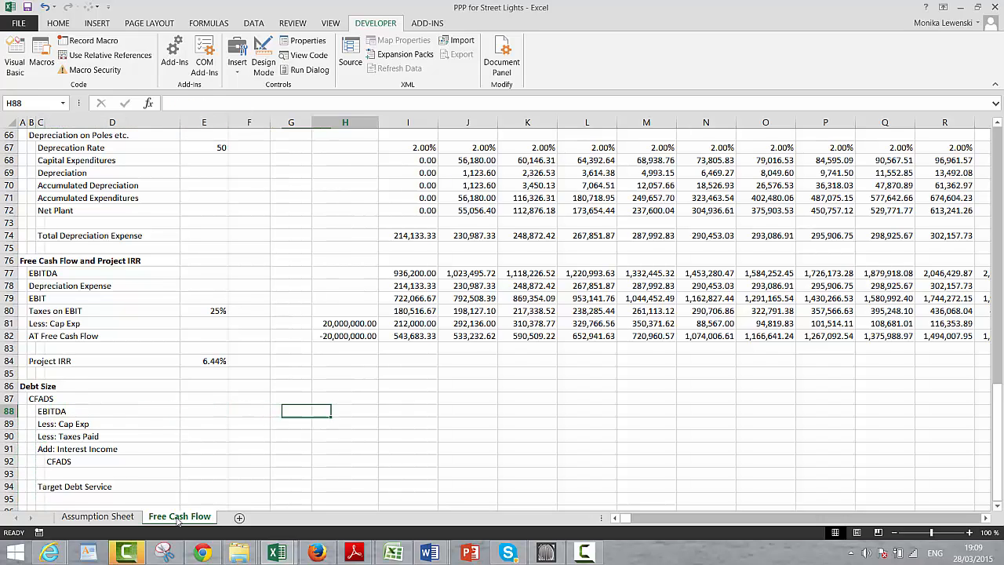
{"action": "type", "text": "="}
{"action": "key", "text": "Up"}
{"action": "key", "text": "Up"}
{"action": "key", "text": "Up"}
{"action": "key", "text": "Up"}
{"action": "key", "text": "Up"}
{"action": "key", "text": "Up"}
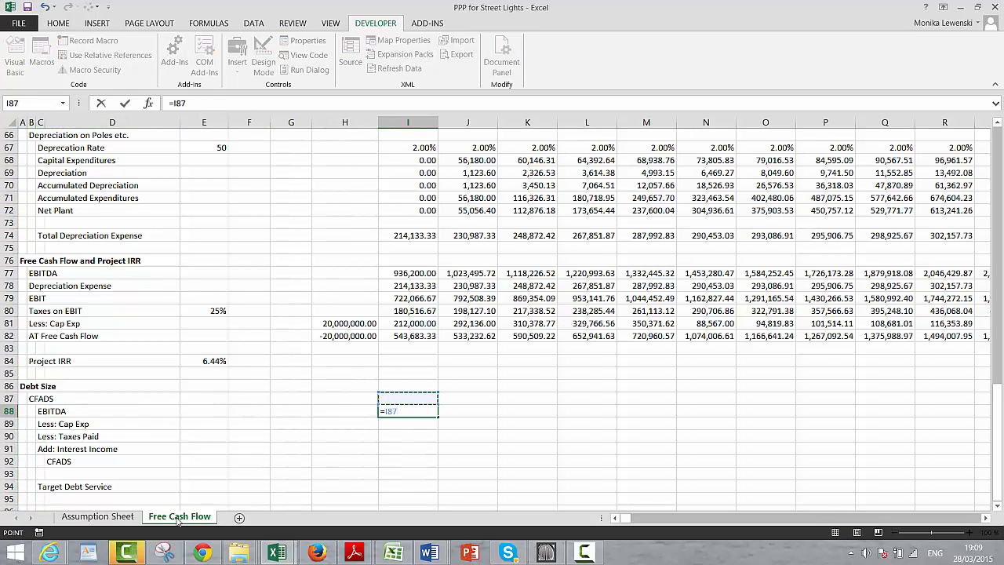
{"action": "key", "text": "Up"}
{"action": "key", "text": "Up"}
{"action": "key", "text": "Up"}
{"action": "key", "text": "Up"}
{"action": "key", "text": "Up"}
{"action": "key", "text": "Up"}
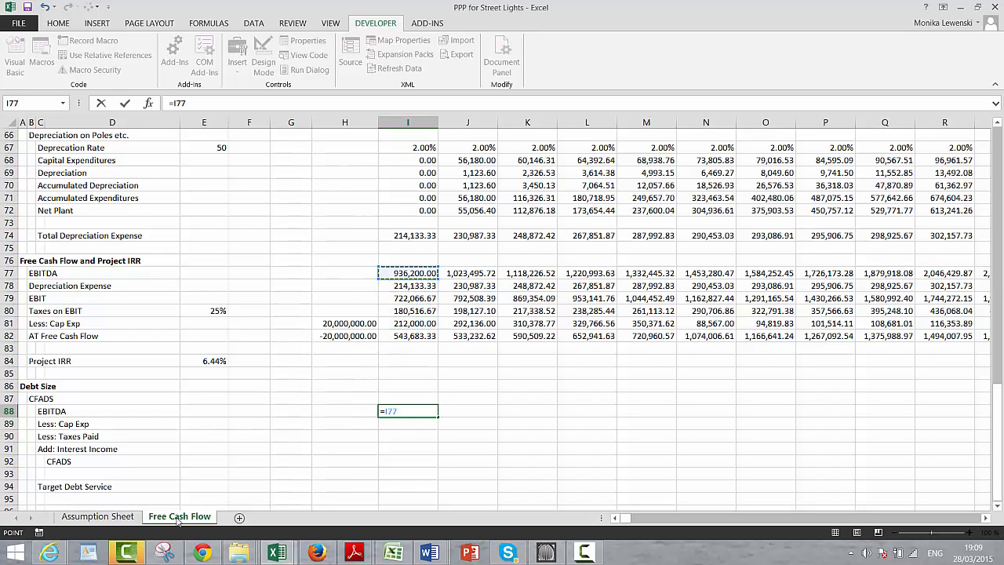
{"action": "key", "text": "Down"}
{"action": "key", "text": "Return"}
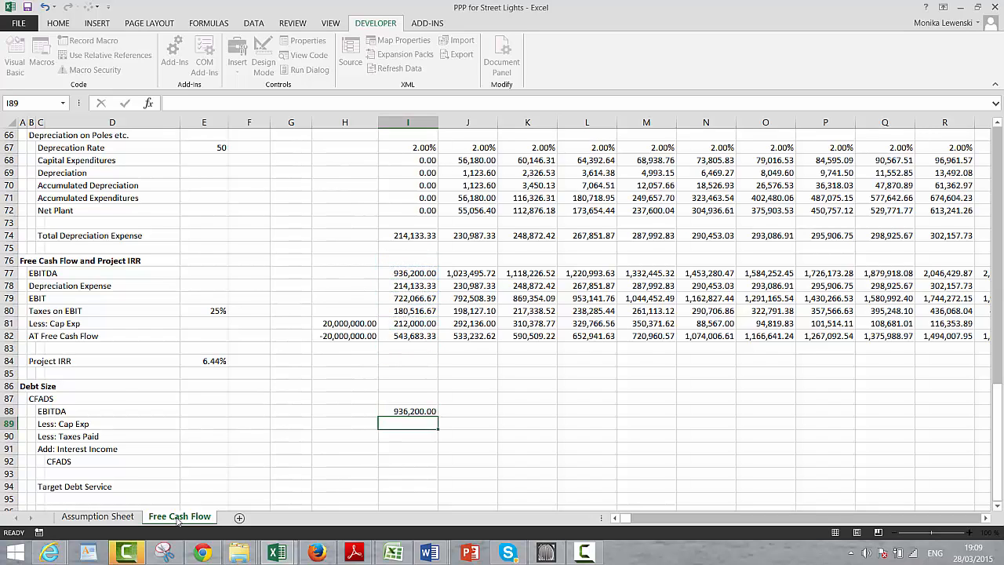
Step: Link the first-period Less: Cap Exp in cell I89 to the capital expenditure in I81
{"action": "type", "text": "="}
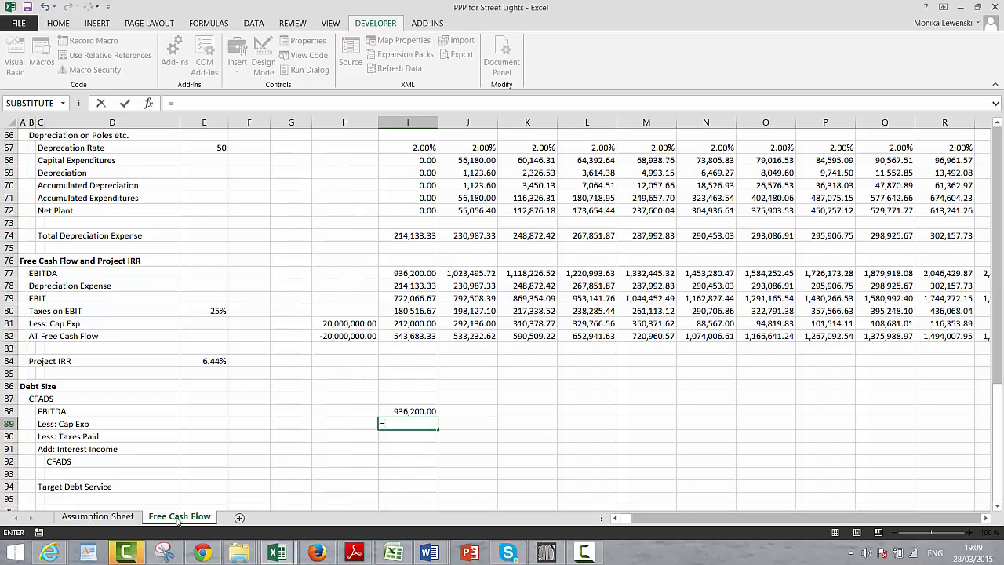
{"action": "key", "text": "Up"}
{"action": "key", "text": "Up"}
{"action": "key", "text": "Up"}
{"action": "key", "text": "Up"}
{"action": "key", "text": "Up"}
{"action": "key", "text": "Up"}
{"action": "key", "text": "Up"}
{"action": "key", "text": "Up"}
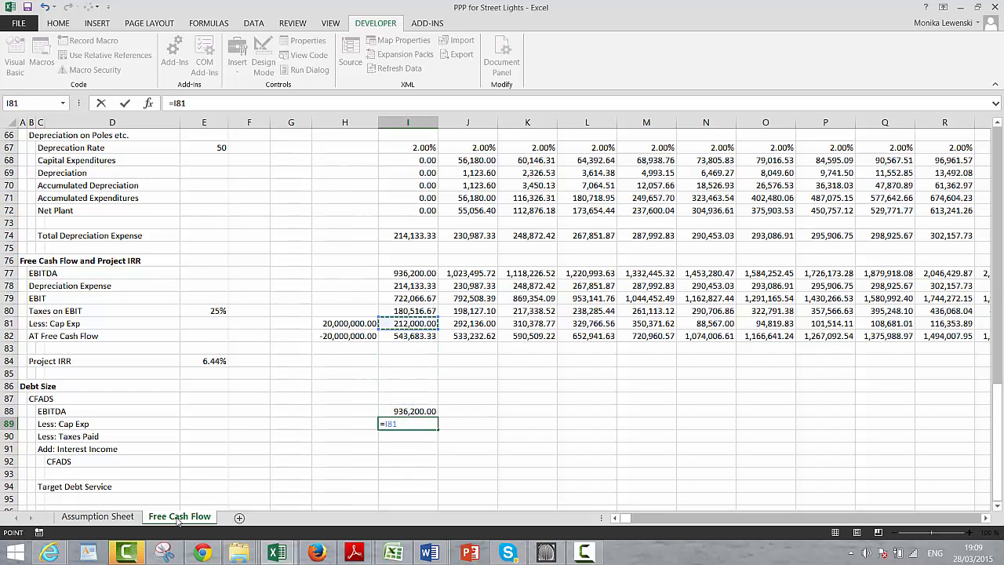
{"action": "key", "text": "Return"}
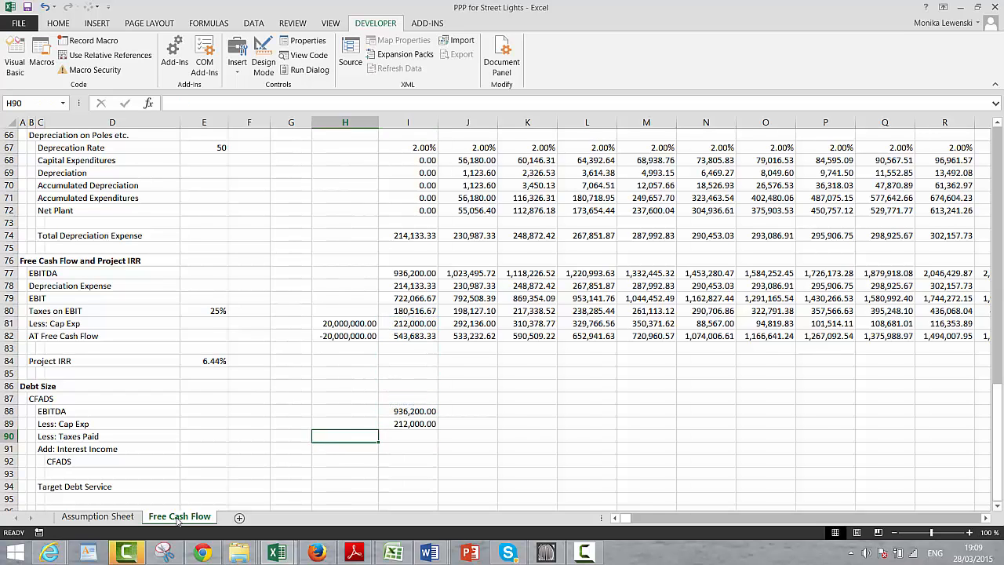
Step: Calculate the first-period CFADS in cell I92 with the formula =I88-I89-I90+I91
{"action": "key", "text": "Down"}
{"action": "key", "text": "Down"}
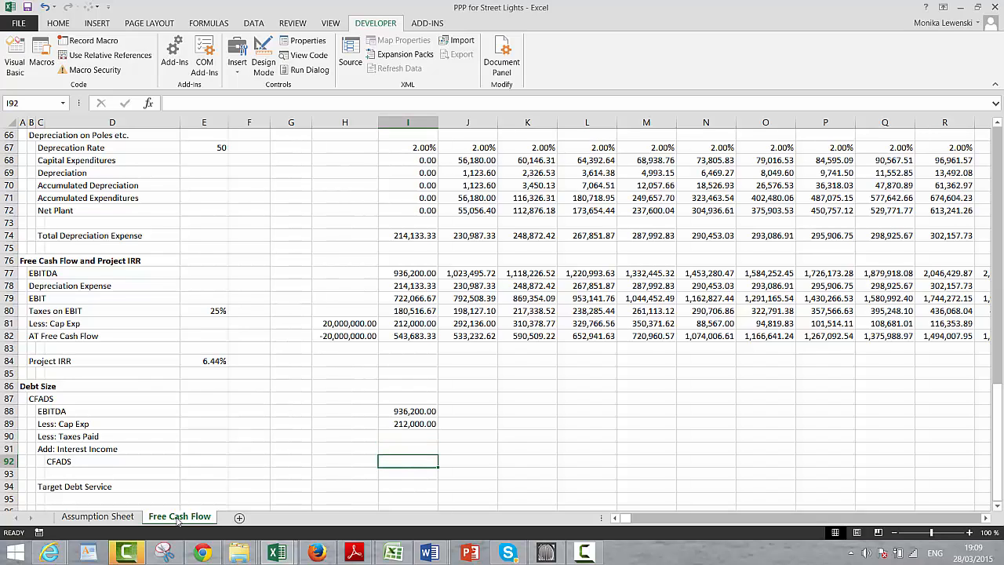
{"action": "type", "text": "="}
{"action": "key", "text": "Up"}
{"action": "key", "text": "Up"}
{"action": "key", "text": "Up"}
{"action": "key", "text": "Up"}
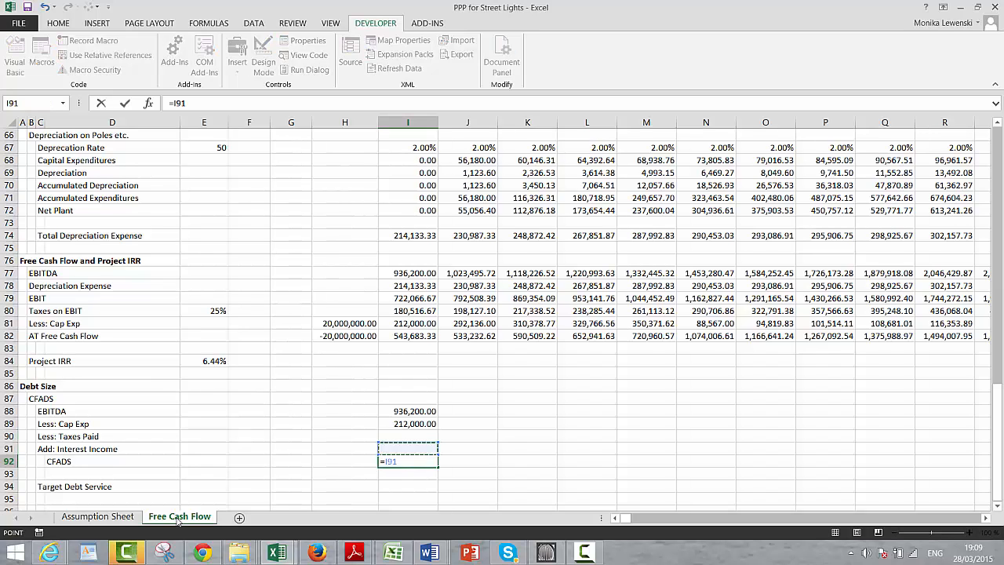
{"action": "type", "text": "-"}
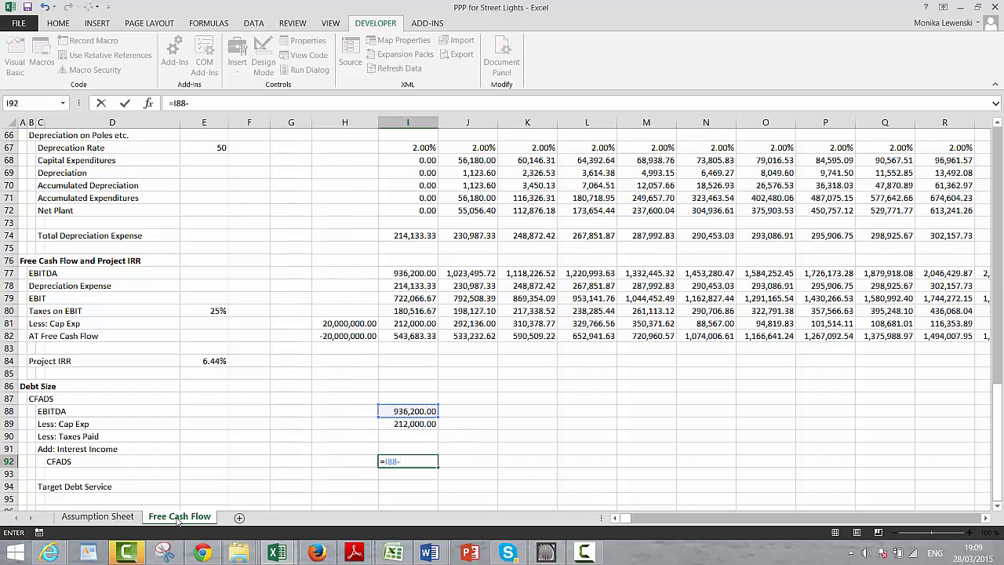
{"action": "key", "text": "Up"}
{"action": "key", "text": "Up"}
{"action": "key", "text": "Up"}
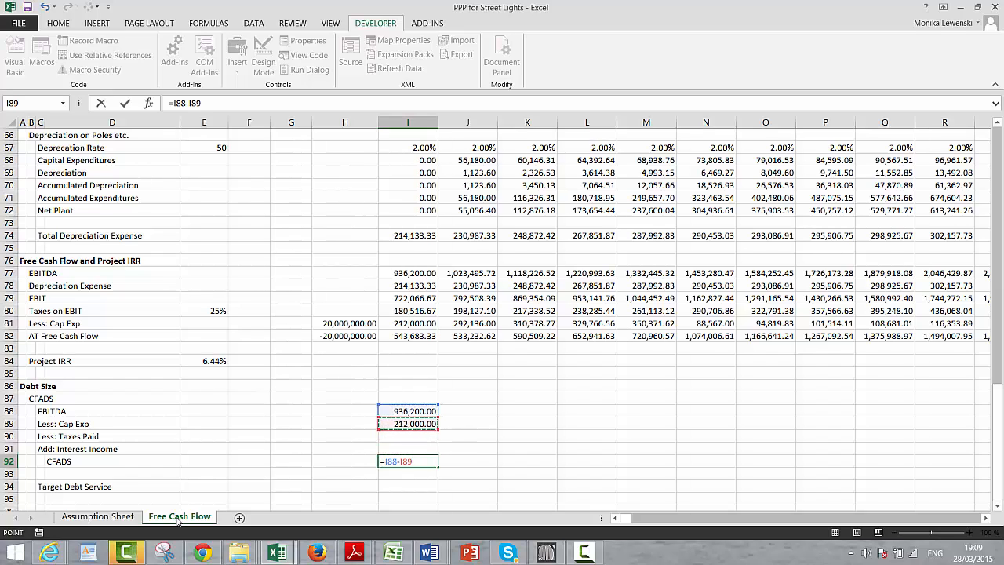
{"action": "type", "text": "-"}
{"action": "key", "text": "Up"}
{"action": "key", "text": "Up"}
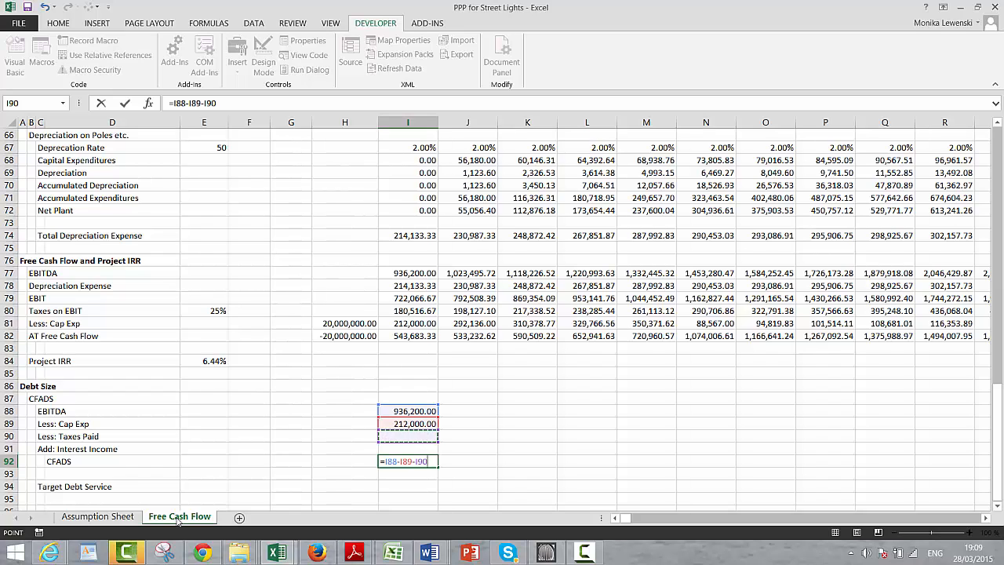
{"action": "type", "text": "+"}
{"action": "key", "text": "Up"}
{"action": "key", "text": "Return"}
{"action": "key", "text": "Return"}
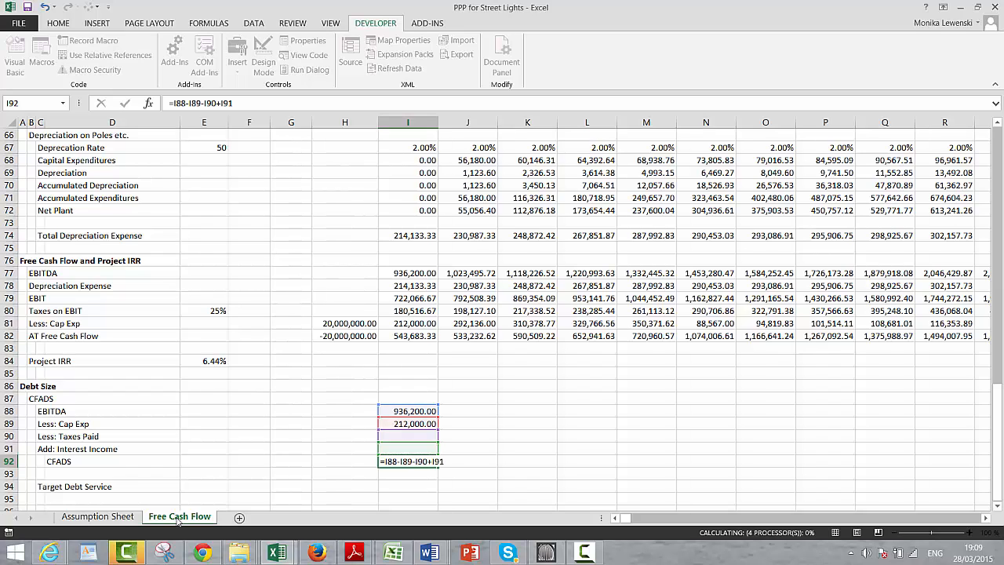
Step: Link cell E94 of the Target Debt Service row to the target DSCR in F42 of the Assumption Sheet
{"action": "key", "text": "Left"}
{"action": "key", "text": "Left"}
{"action": "key", "text": "Left"}
{"action": "key", "text": "Left"}
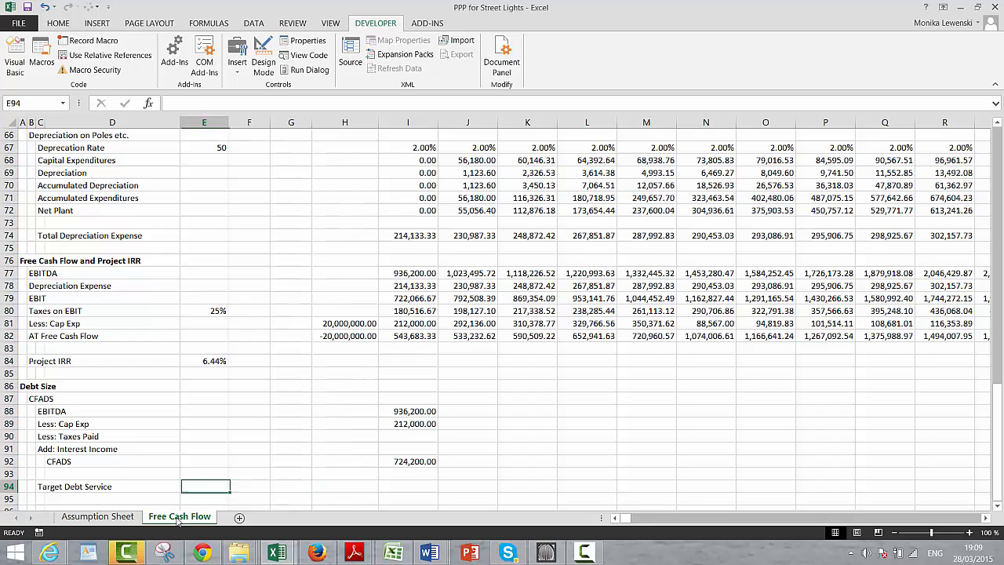
{"action": "type", "text": "="}
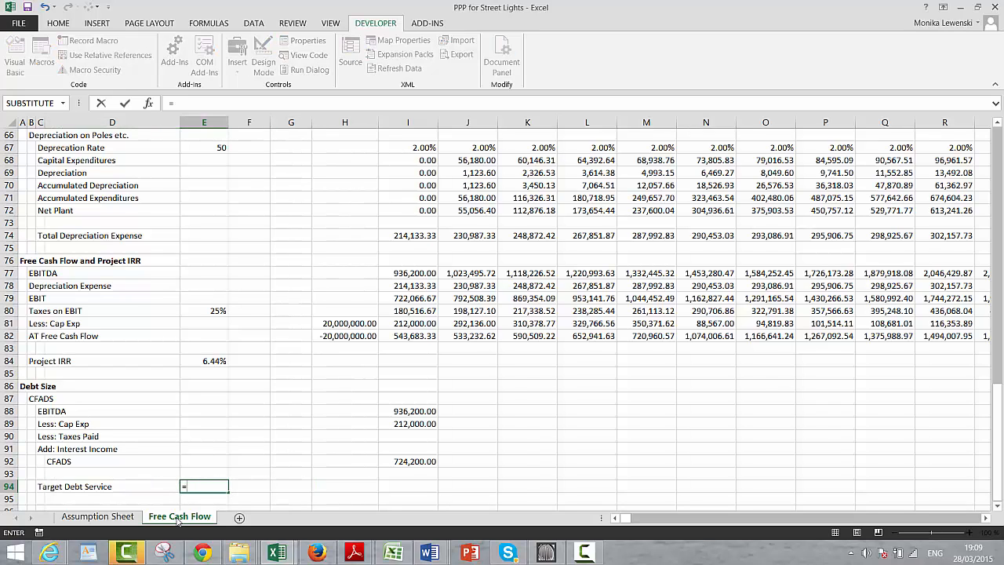
{"action": "key", "text": "ctrl+Page_Up"}
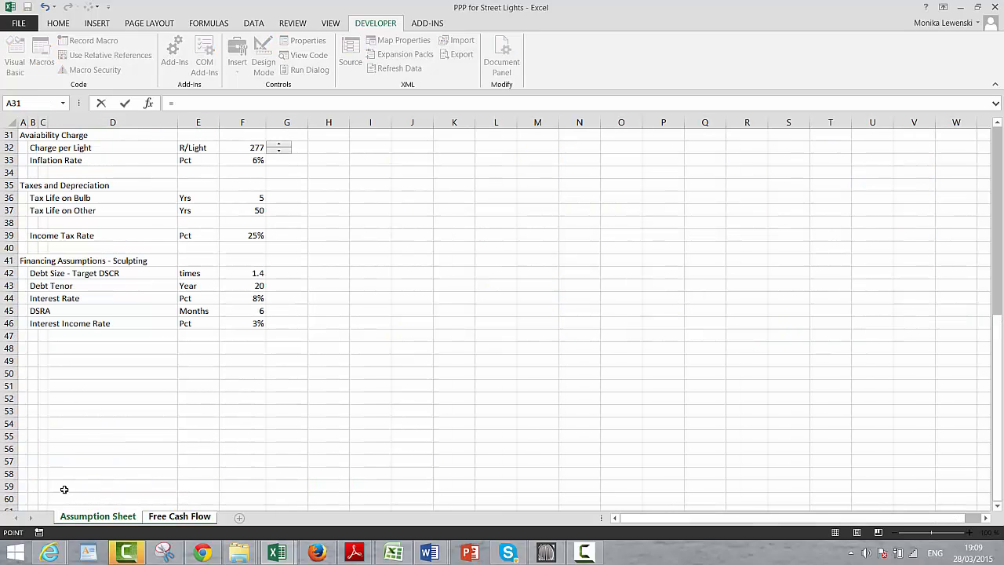
{"action": "left_click", "coordinate": [243, 270]}
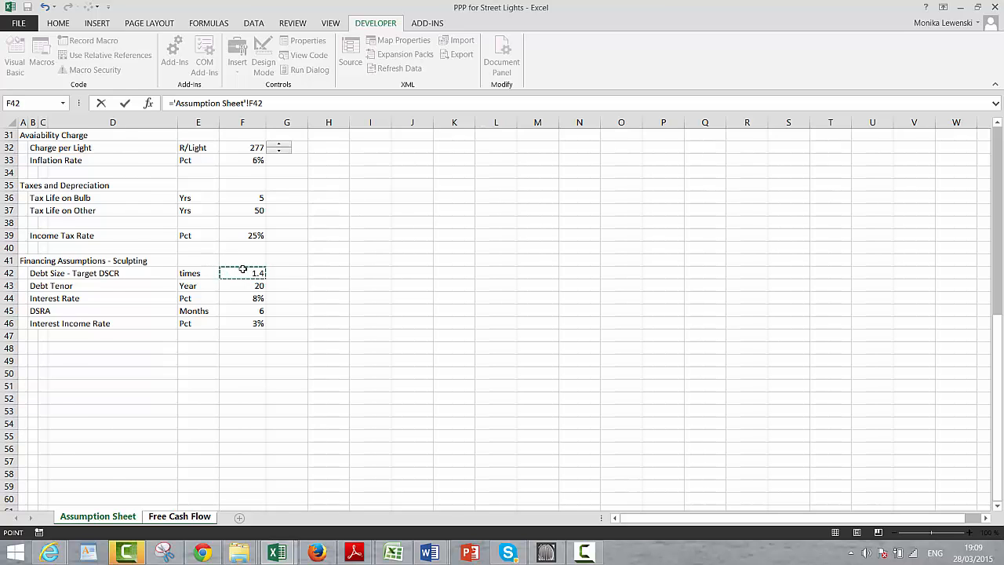
{"action": "key", "text": "Tab"}
{"action": "key", "text": "Right"}
{"action": "key", "text": "Right"}
{"action": "key", "text": "Right"}
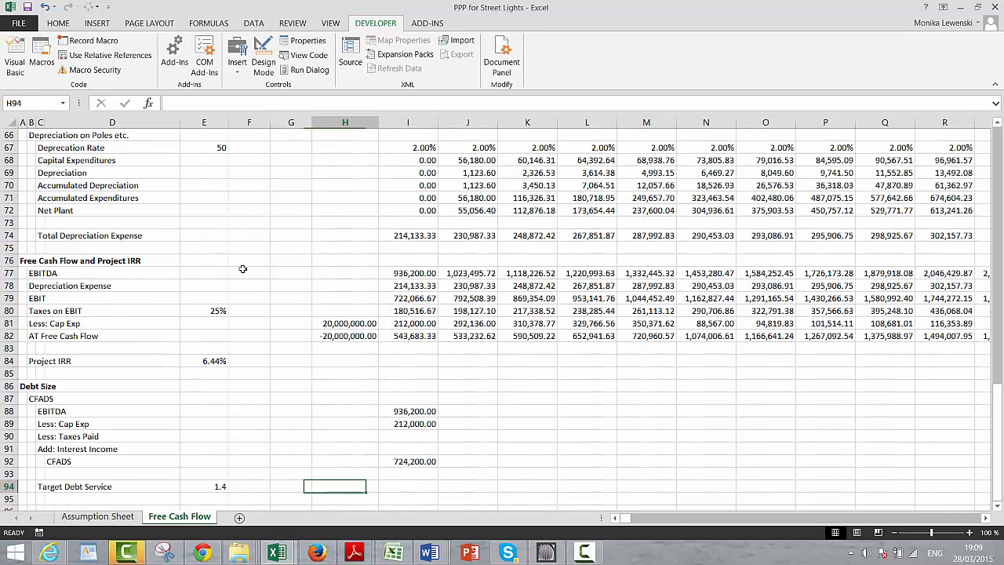
{"action": "type", "text": "="}
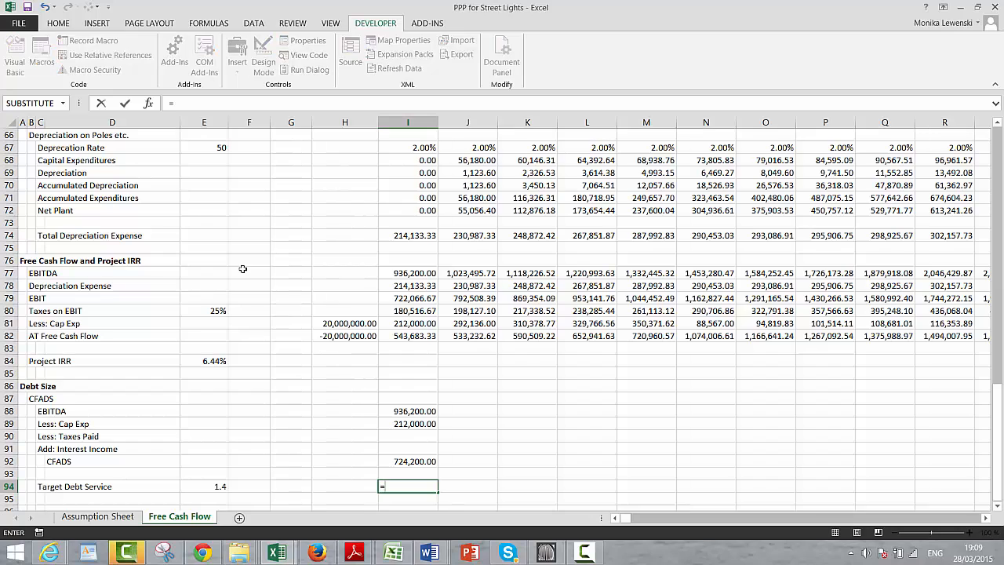
{"action": "key", "text": "Up"}
{"action": "key", "text": "Up"}
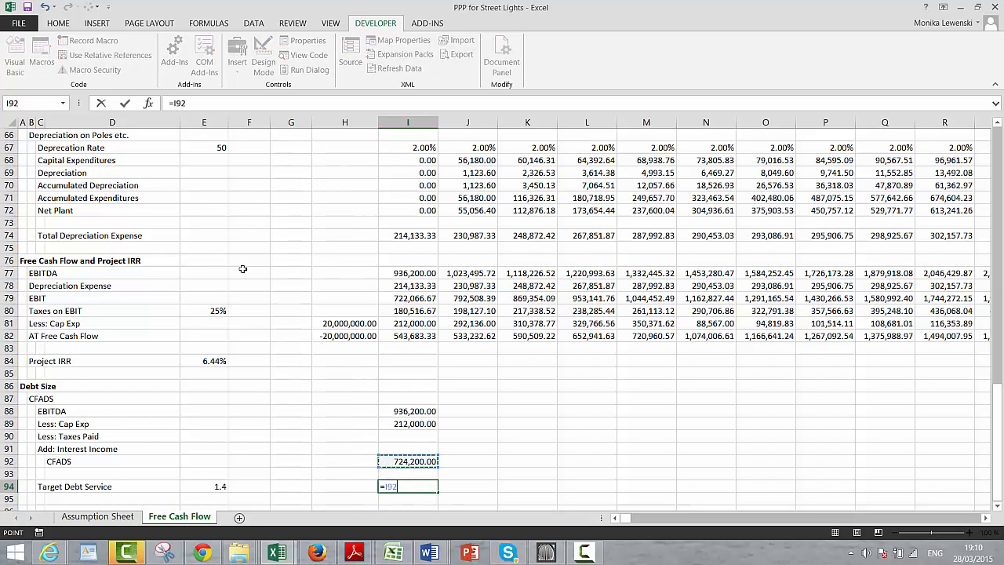
{"action": "type", "text": "/"}
{"action": "key", "text": "Escape"}
Step: Insert two blank rows at row 87, between the Debt Size heading and the CFADS subheading
{"action": "key", "text": "Up"}
{"action": "key", "text": "Up"}
{"action": "key", "text": "Up"}
{"action": "key", "text": "Up"}
{"action": "key", "text": "Up"}
{"action": "key", "text": "Up"}
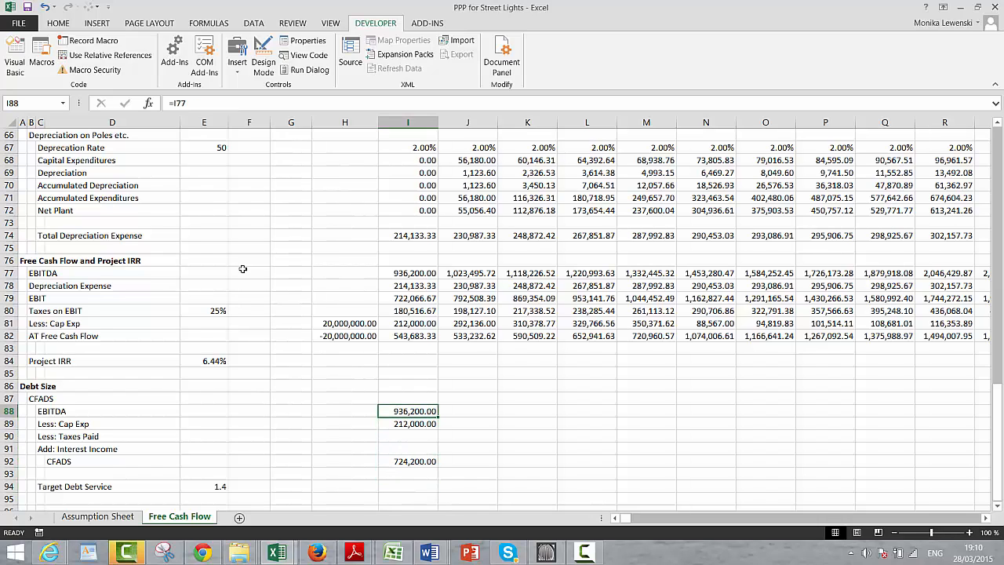
{"action": "key", "text": "Left"}
{"action": "key", "text": "Left"}
{"action": "key", "text": "Left"}
{"action": "key", "text": "Left"}
{"action": "key", "text": "Left"}
{"action": "key", "text": "Left"}
{"action": "key", "text": "Up"}
{"action": "key", "text": "Left"}
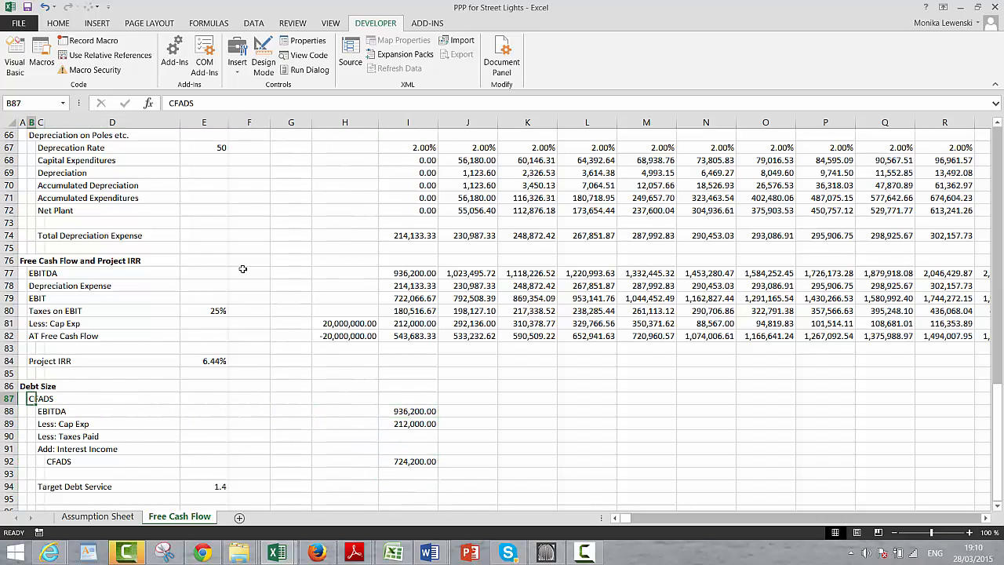
{"action": "key", "text": "shift+space"}
{"action": "key", "text": "ctrl+plus"}
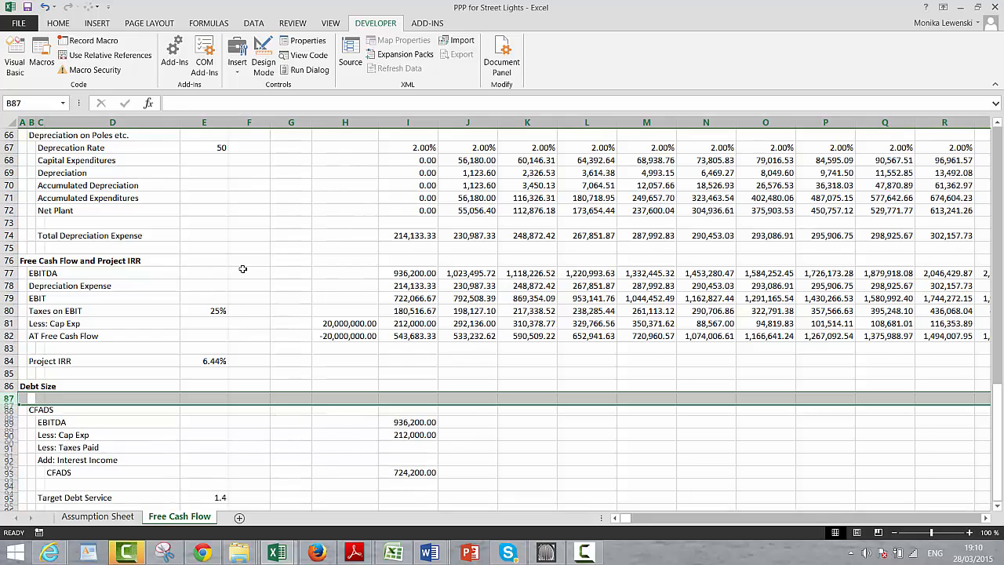
{"action": "key", "text": "ctrl+plus"}
{"action": "key", "text": "Right"}
{"action": "key", "text": "Left"}
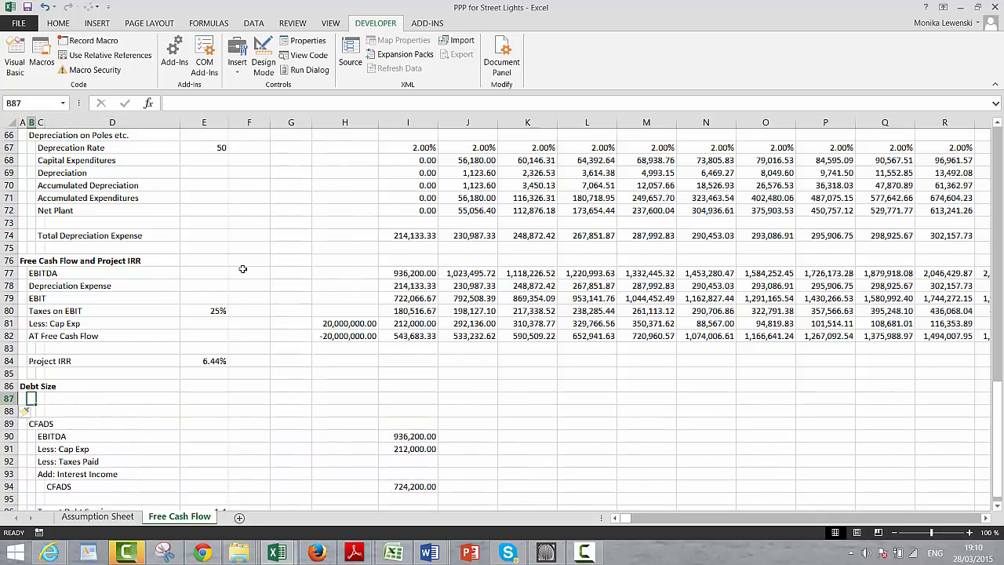
Step: Enter the label "Debt Repayment Swith" in cell B87, directly under the Debt Size heading
{"action": "type", "text": "Debt Repay"}
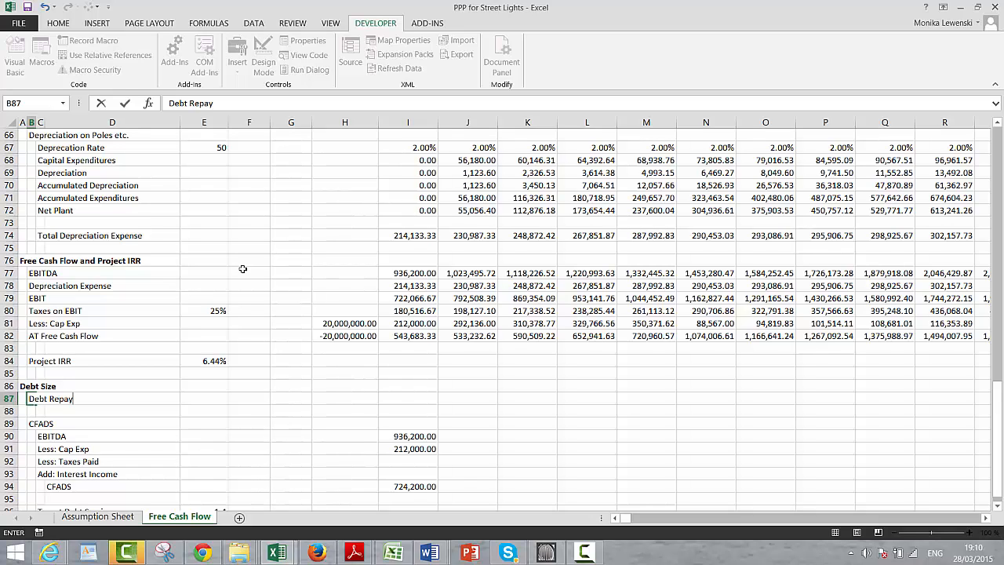
{"action": "type", "text": "ment Swith"}
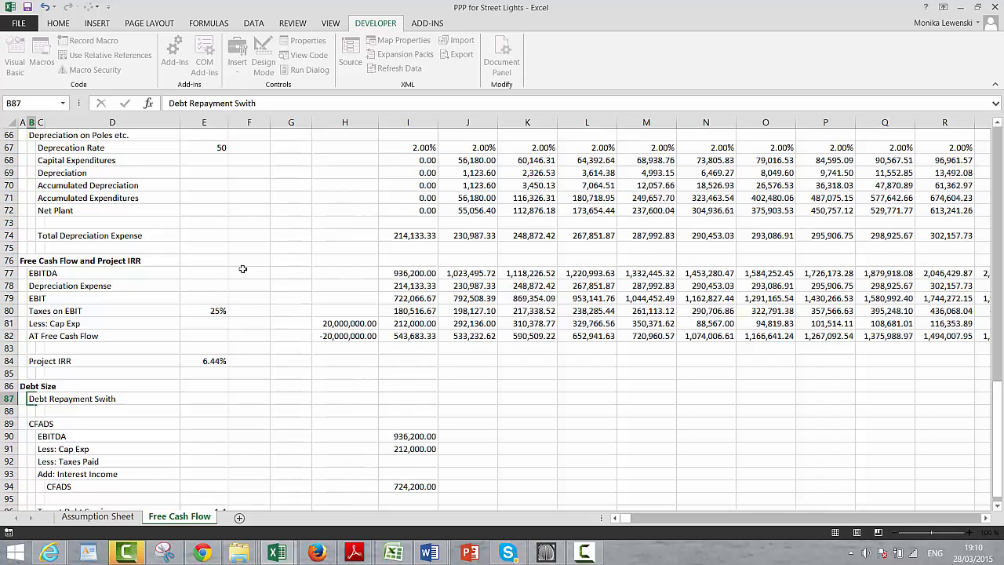
{"action": "key", "text": "Return"}
Step: Link cell E87 of the debt repayment row to the debt tenor in F43 of the Assumption Sheet
{"action": "key", "text": "Up"}
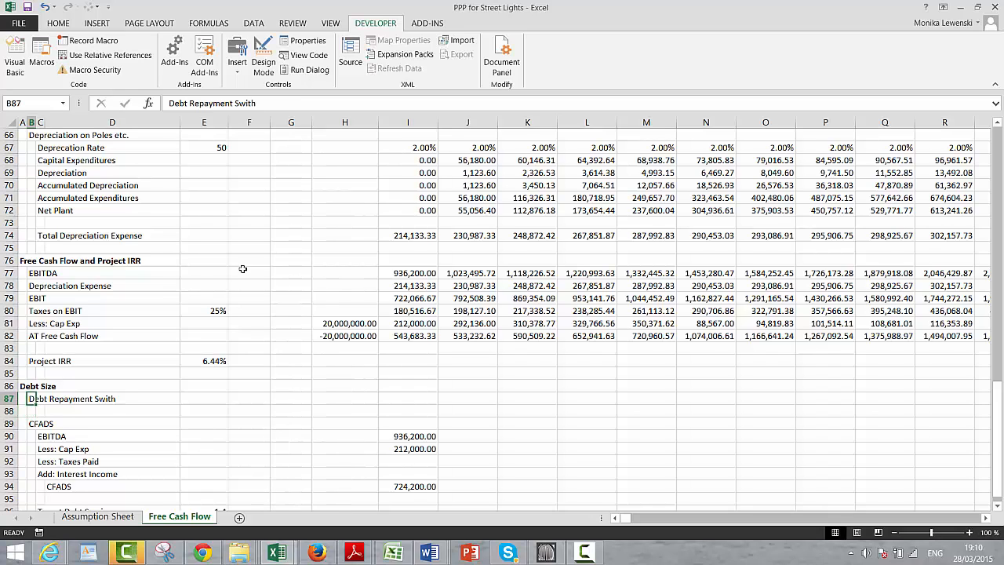
{"action": "key", "text": "Right"}
{"action": "key", "text": "Right"}
{"action": "key", "text": "Right"}
{"action": "type", "text": "="}
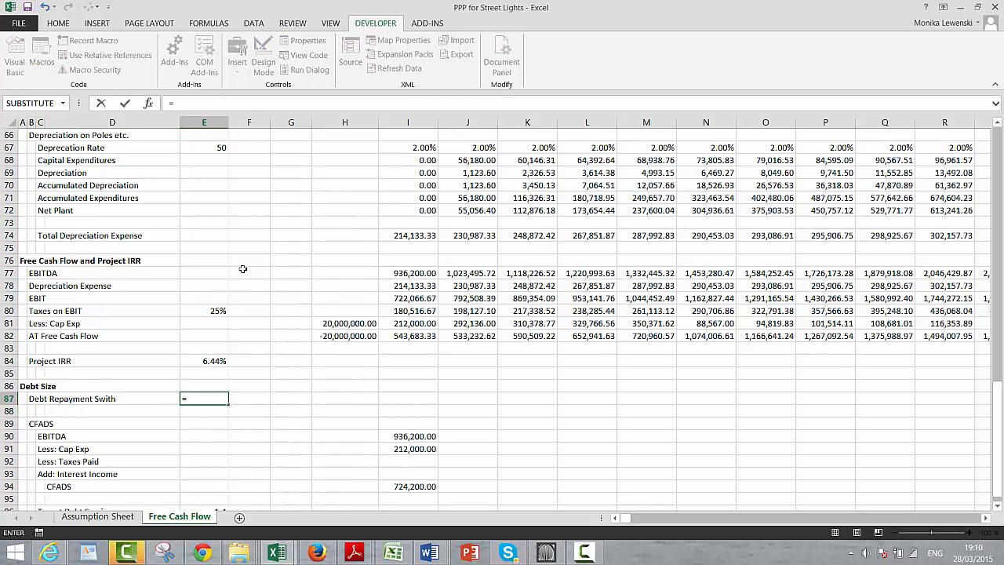
{"action": "key", "text": "ctrl+Page_Up"}
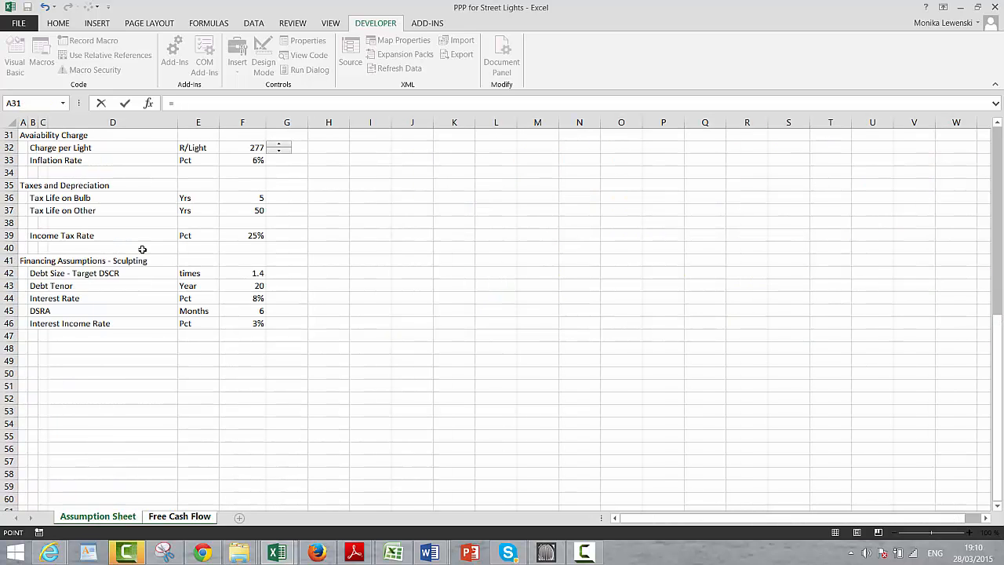
{"action": "left_click", "coordinate": [239, 285]}
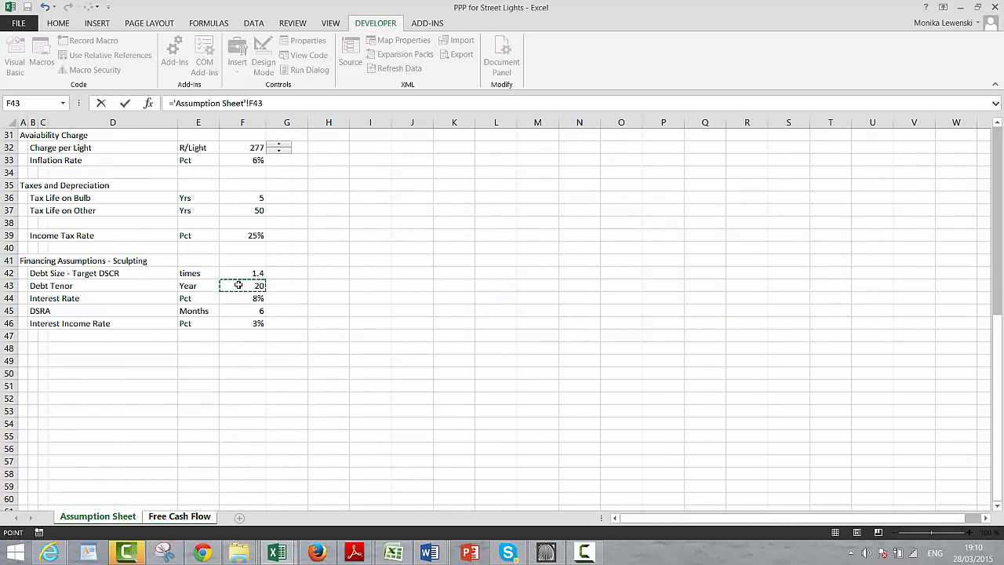
{"action": "key", "text": "Return"}
Step: Enter =I4<=$E$87 in cell I87 of the Debt Repayment Swith row and copy it across the row through column BH
{"action": "key", "text": "Right"}
{"action": "key", "text": "Right"}
{"action": "key", "text": "Right"}
{"action": "key", "text": "Right"}
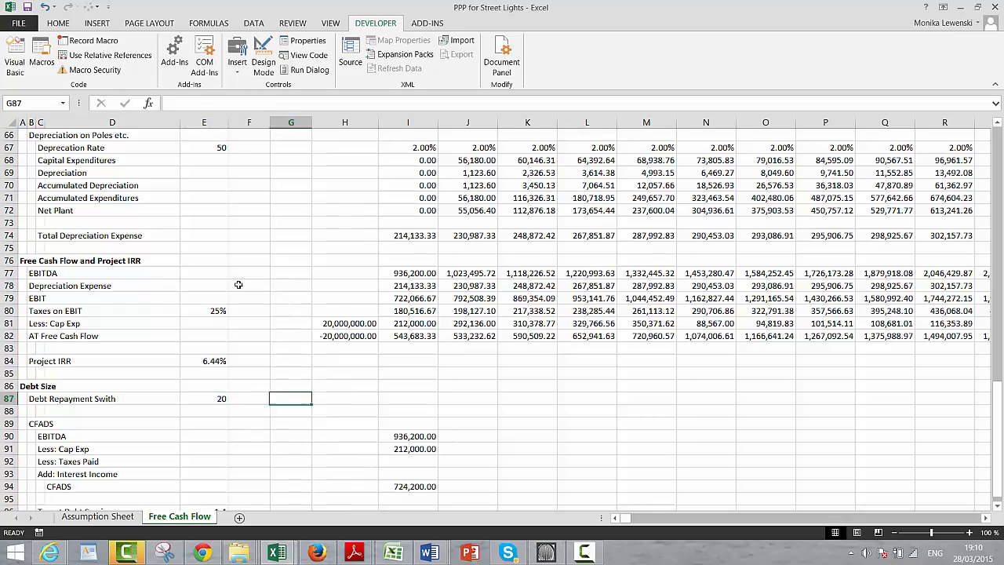
{"action": "type", "text": "="}
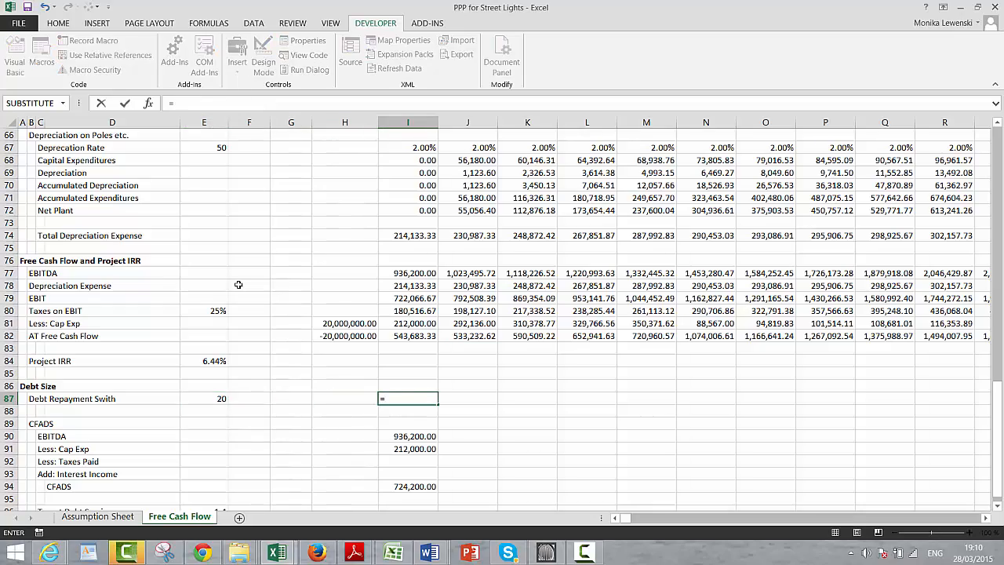
{"action": "key", "text": "Page_Up"}
{"action": "key", "text": "Page_Up"}
{"action": "key", "text": "Page_Up"}
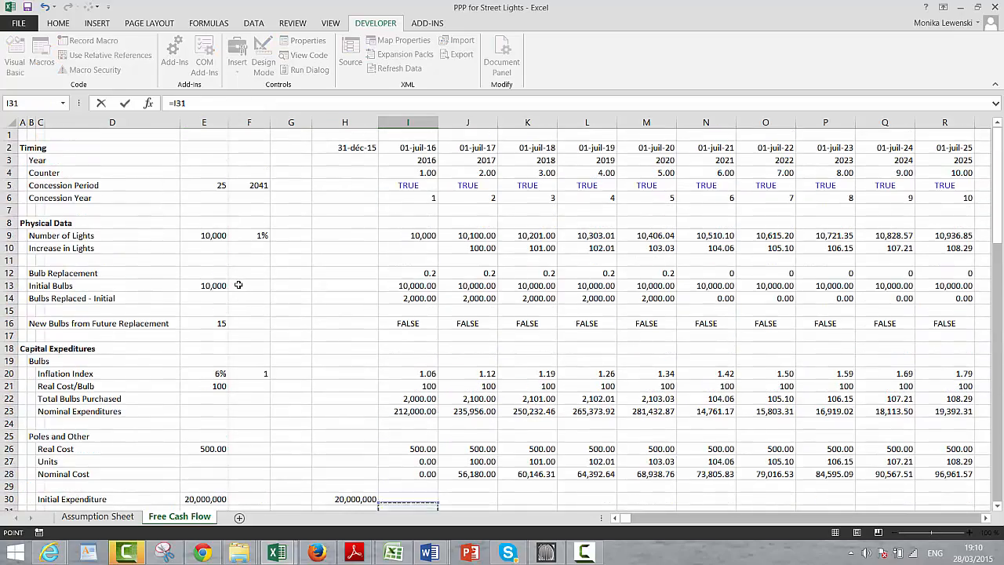
{"action": "key", "text": "End"}
{"action": "key", "text": "End"}
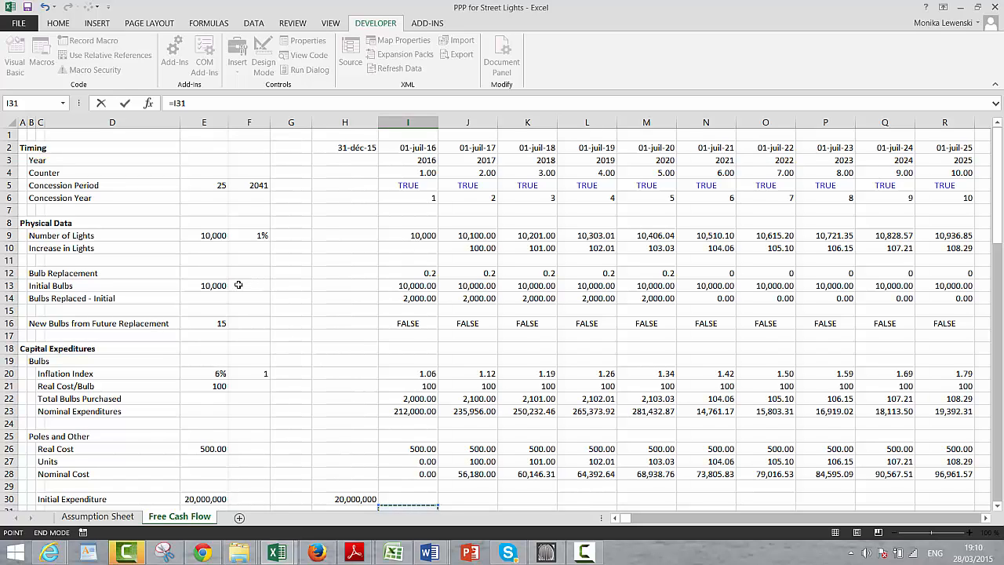
{"action": "key", "text": "Up"}
{"action": "key", "text": "Up"}
{"action": "key", "text": "Up"}
{"action": "key", "text": "Up"}
{"action": "key", "text": "Up"}
{"action": "key", "text": "Up"}
{"action": "key", "text": "Up"}
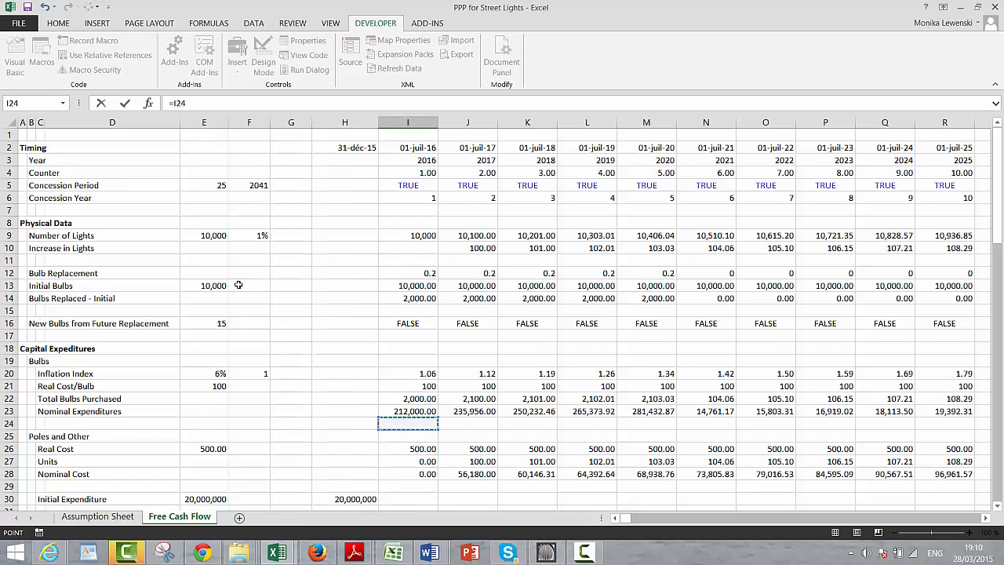
{"action": "key", "text": "Up"}
{"action": "key", "text": "Up"}
{"action": "key", "text": "Up"}
{"action": "key", "text": "Up"}
{"action": "key", "text": "Up"}
{"action": "key", "text": "Up"}
{"action": "key", "text": "Up"}
{"action": "key", "text": "Up"}
{"action": "key", "text": "Up"}
{"action": "key", "text": "Up"}
{"action": "key", "text": "Up"}
{"action": "key", "text": "Up"}
{"action": "key", "text": "Up"}
{"action": "key", "text": "Up"}
{"action": "key", "text": "Up"}
{"action": "key", "text": "Up"}
{"action": "key", "text": "Up"}
{"action": "key", "text": "Up"}
{"action": "key", "text": "Up"}
{"action": "key", "text": "Up"}
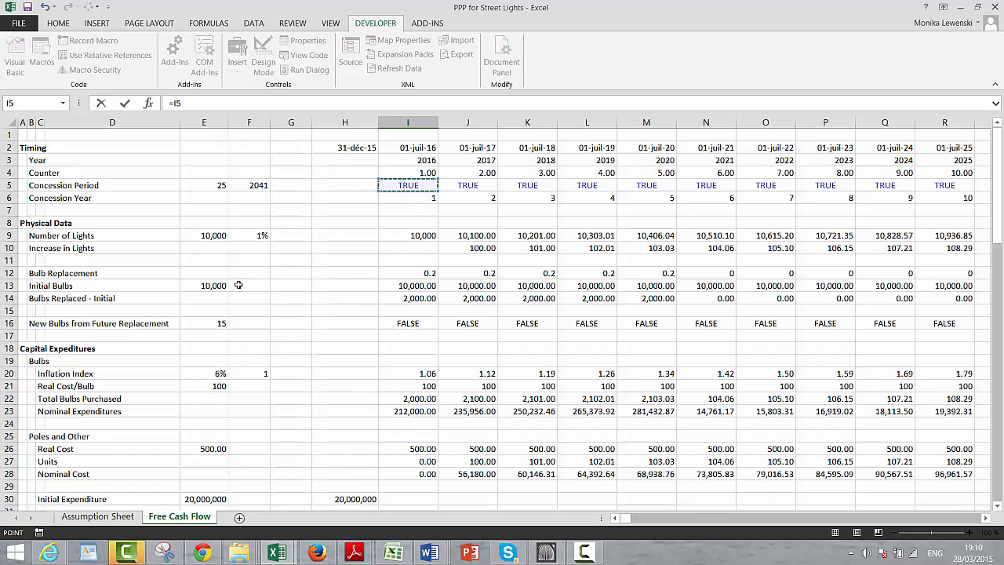
{"action": "key", "text": "Up"}
{"action": "key", "text": "Down"}
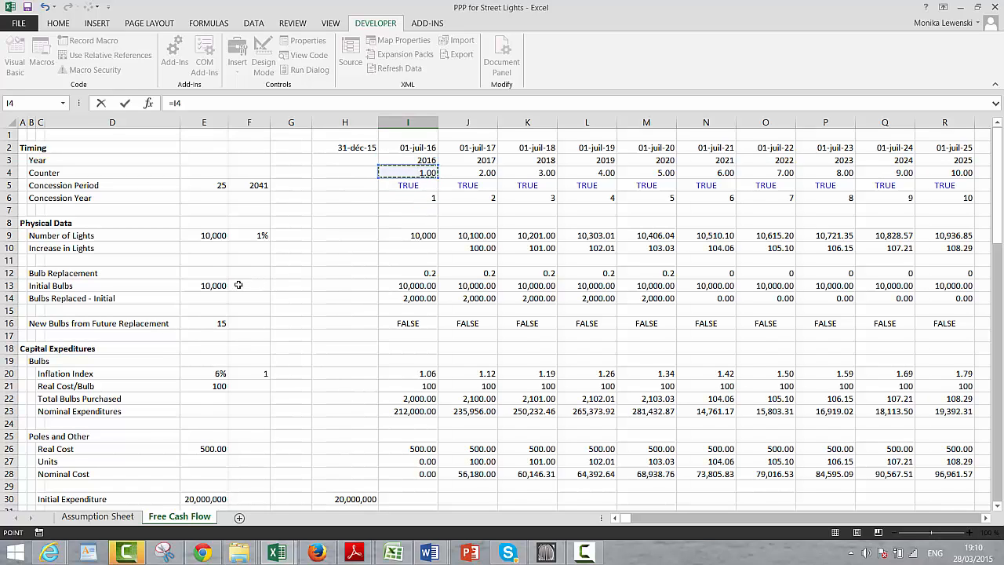
{"action": "type", "text": "<"}
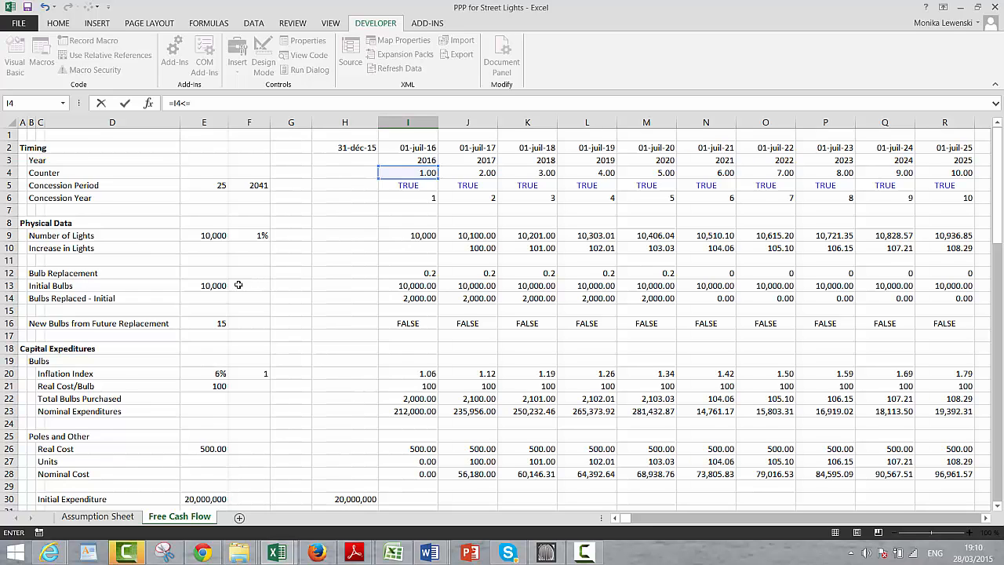
{"action": "type", "text": "="}
{"action": "key", "text": "Down"}
{"action": "key", "text": "Down"}
{"action": "key", "text": "Down"}
{"action": "key", "text": "Down"}
{"action": "key", "text": "Down"}
{"action": "key", "text": "Down"}
{"action": "key", "text": "Down"}
{"action": "key", "text": "Down"}
{"action": "key", "text": "Down"}
{"action": "key", "text": "Down"}
{"action": "key", "text": "Down"}
{"action": "key", "text": "Down"}
{"action": "key", "text": "Down"}
{"action": "key", "text": "Down"}
{"action": "key", "text": "Down"}
{"action": "key", "text": "Down"}
{"action": "key", "text": "Down"}
{"action": "key", "text": "Down"}
{"action": "key", "text": "Down"}
{"action": "key", "text": "Down"}
{"action": "key", "text": "Left"}
{"action": "key", "text": "Left"}
{"action": "key", "text": "Left"}
{"action": "key", "text": "Left"}
{"action": "key", "text": "Left"}
{"action": "key", "text": "Left"}
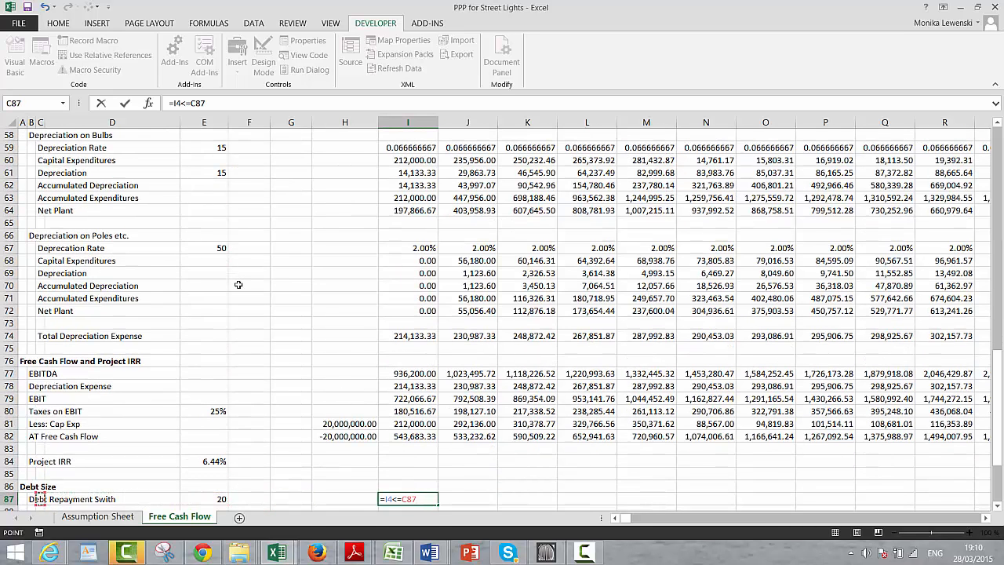
{"action": "key", "text": "Right"}
{"action": "key", "text": "Right"}
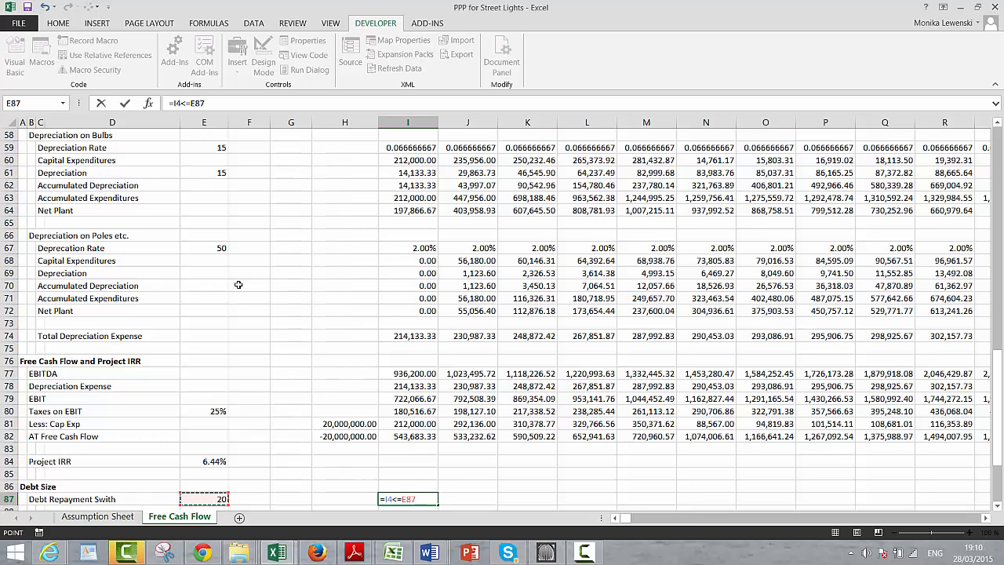
{"action": "key", "text": "F4"}
{"action": "key", "text": "ctrl+Return"}
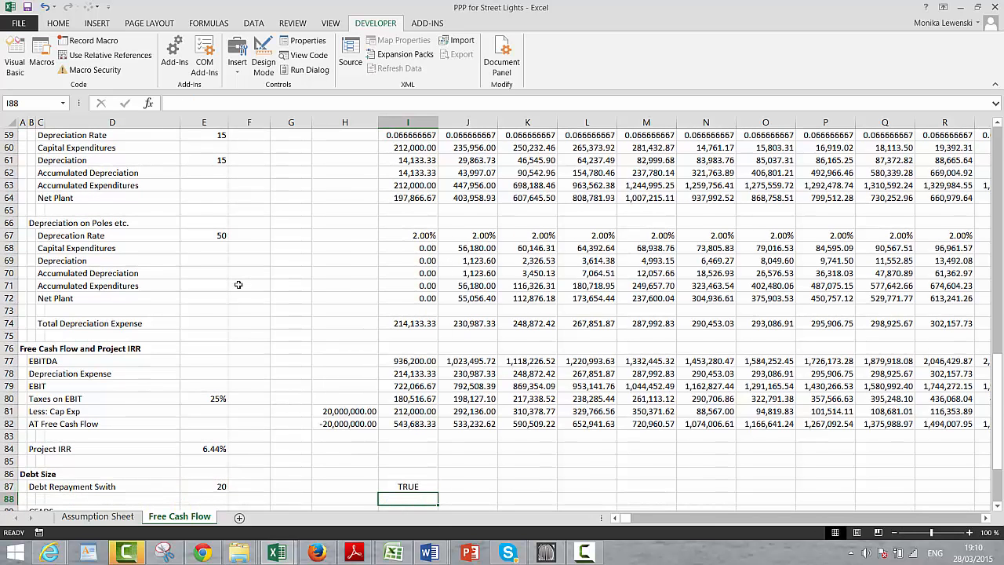
{"action": "key", "text": "ctrl+shift+r"}
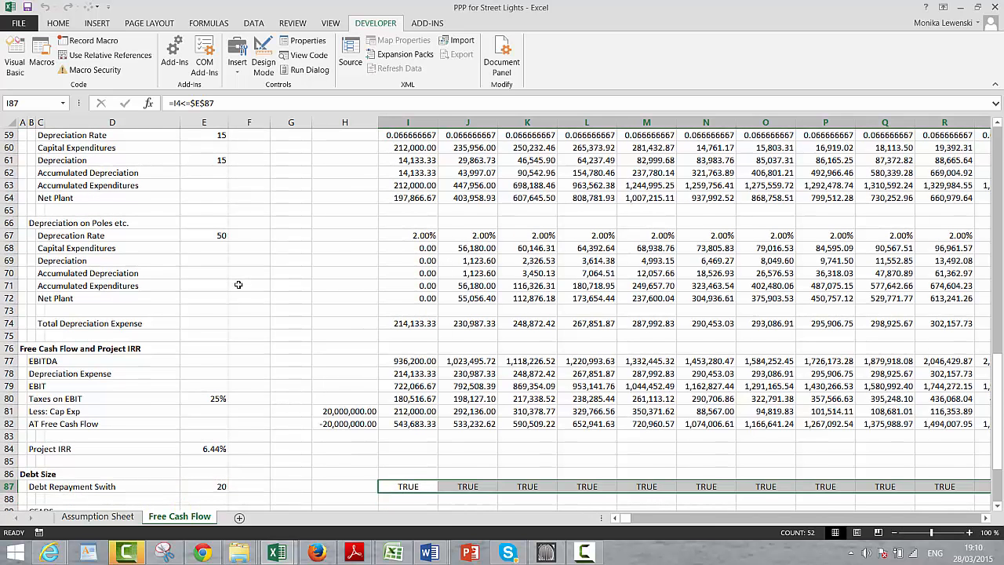
Step: Color the switch results in I87:BH87, with TRUE in blue and FALSE in red
{"action": "key", "text": "Down"}
{"action": "key", "text": "Down"}
{"action": "key", "text": "Down"}
{"action": "key", "text": "Down"}
{"action": "key", "text": "Up"}
{"action": "key", "text": "Up"}
{"action": "key", "text": "Up"}
{"action": "key", "text": "Up"}
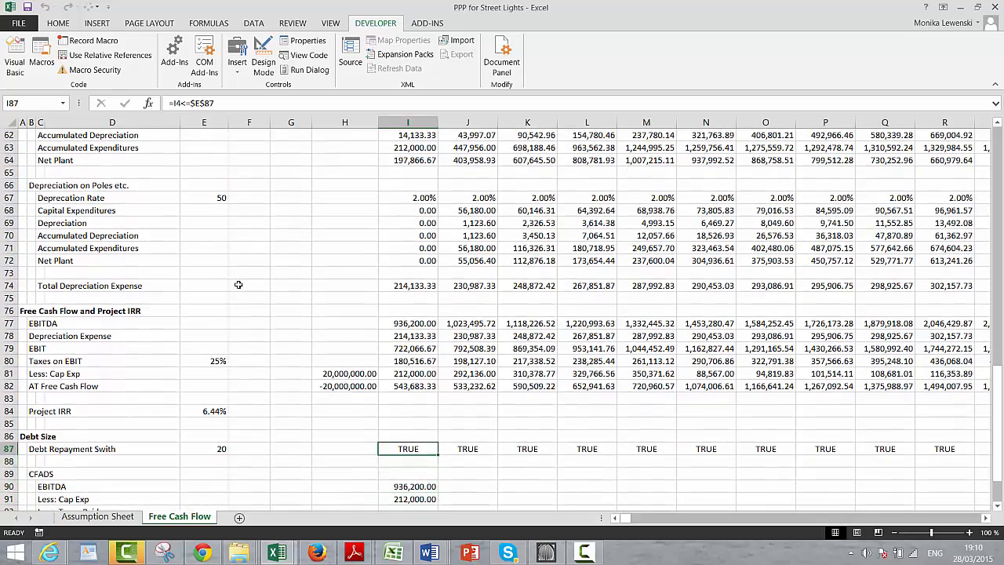
{"action": "key", "text": "Down"}
{"action": "key", "text": "Down"}
{"action": "key", "text": "Down"}
{"action": "key", "text": "Down"}
{"action": "key", "text": "Down"}
{"action": "key", "text": "Down"}
{"action": "key", "text": "Down"}
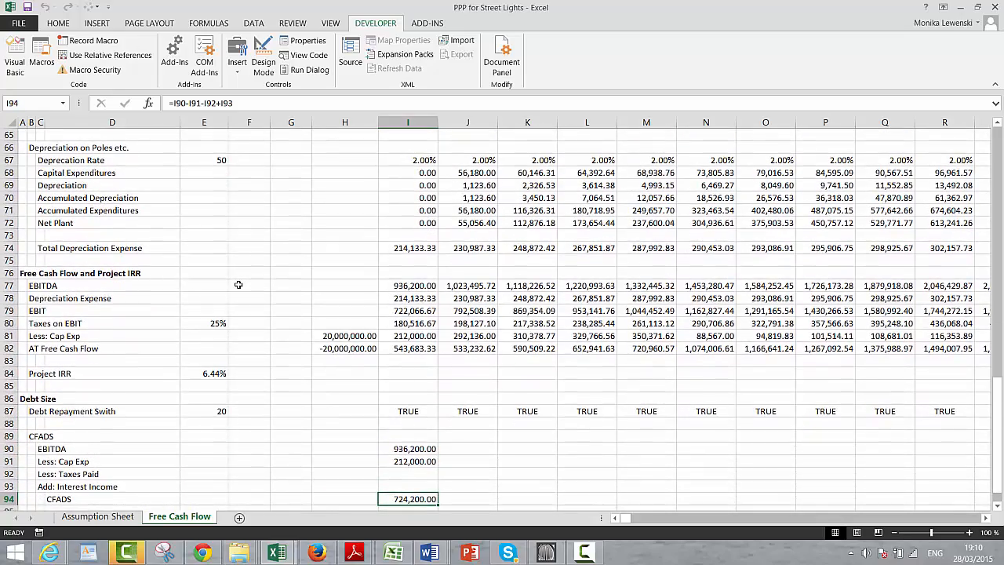
{"action": "key", "text": "Up"}
{"action": "key", "text": "Up"}
{"action": "key", "text": "Up"}
{"action": "key", "text": "Up"}
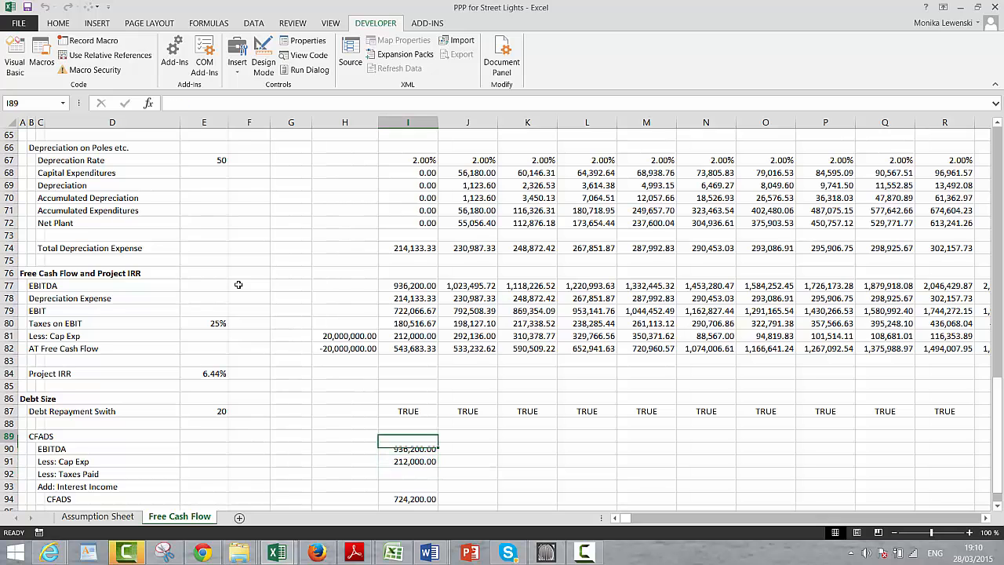
{"action": "key", "text": "Up"}
{"action": "key", "text": "Up"}
{"action": "key", "text": "Up"}
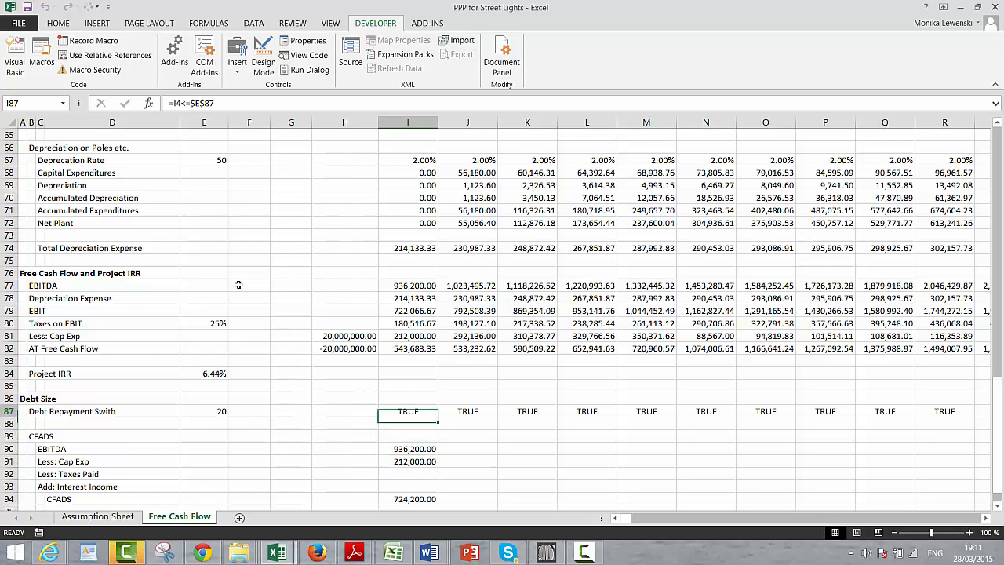
{"action": "key", "text": "ctrl+shift+Right"}
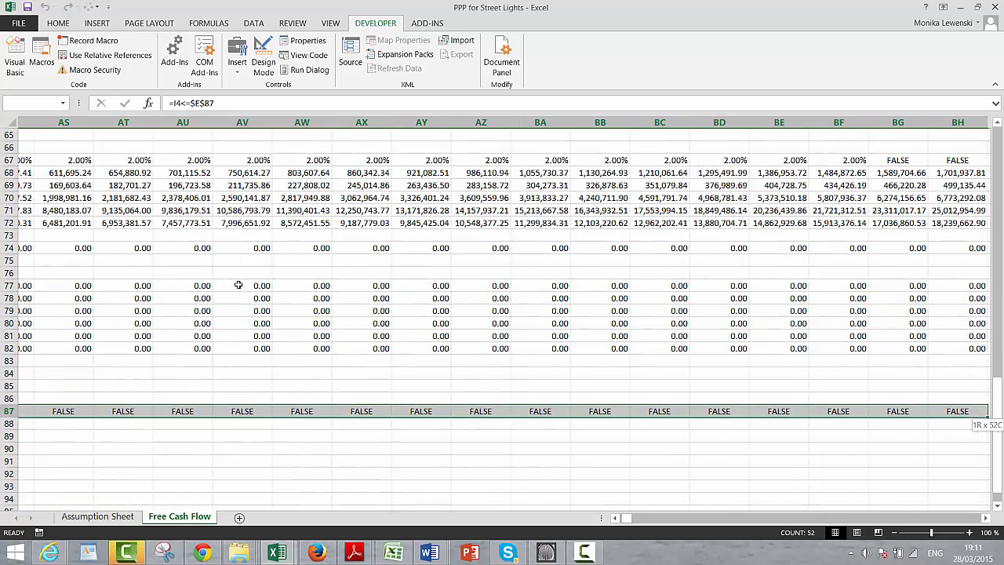
{"action": "key", "text": "ctrl+shift+r"}
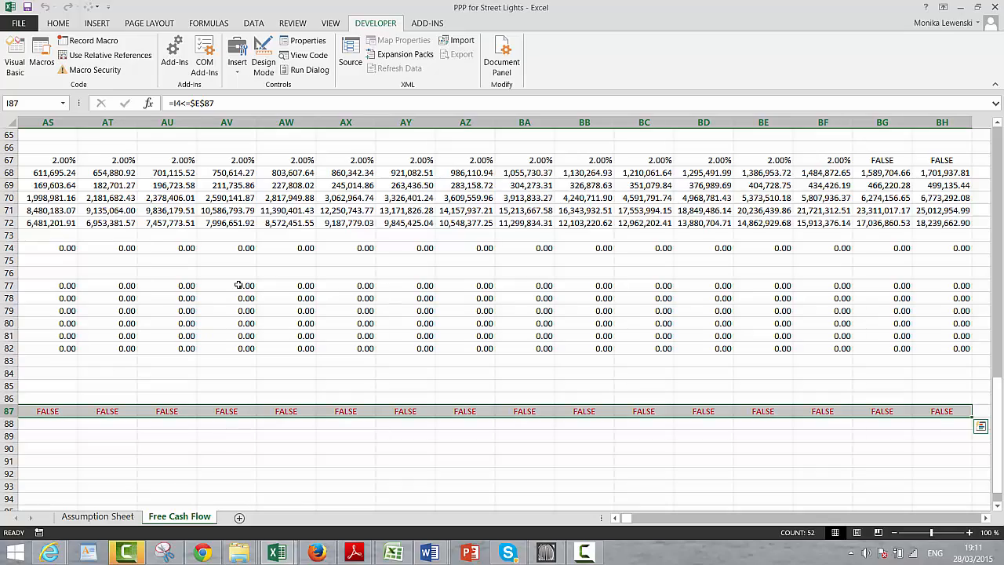
Step: Enter =I94/$E$96*I87 in cell I96 of the Target Debt Service row and format it with thousands separators and two decimals
{"action": "key", "text": "Left"}
{"action": "key", "text": "Left"}
{"action": "key", "text": "Left"}
{"action": "key", "text": "Left"}
{"action": "key", "text": "Left"}
{"action": "key", "text": "Left"}
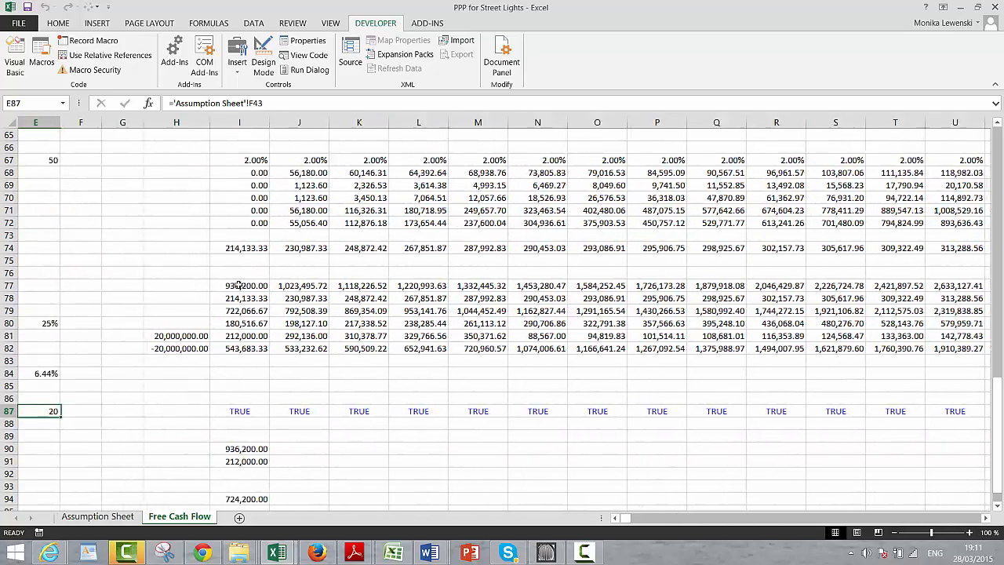
{"action": "key", "text": "Left"}
{"action": "key", "text": "Left"}
{"action": "key", "text": "Down"}
{"action": "key", "text": "Down"}
{"action": "key", "text": "Down"}
{"action": "key", "text": "Down"}
{"action": "key", "text": "Down"}
{"action": "key", "text": "Down"}
{"action": "key", "text": "Down"}
{"action": "key", "text": "Down"}
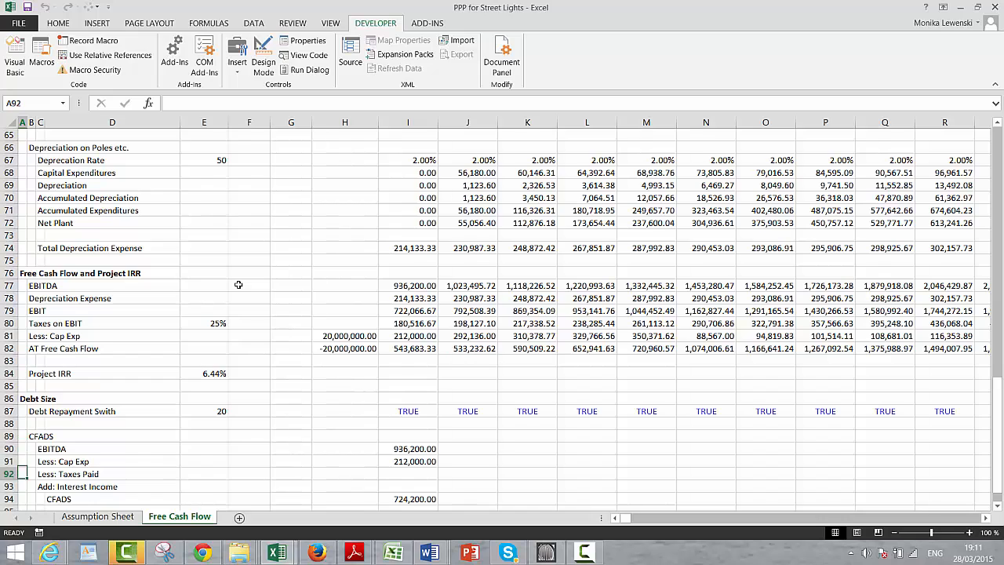
{"action": "key", "text": "Down"}
{"action": "key", "text": "Right"}
{"action": "key", "text": "Right"}
{"action": "key", "text": "Right"}
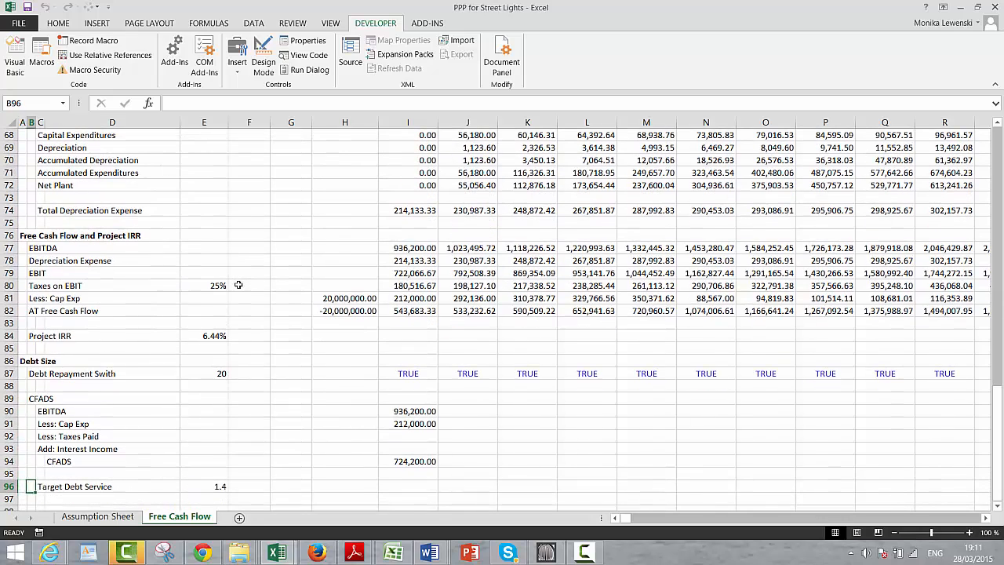
{"action": "key", "text": "Right"}
{"action": "key", "text": "Right"}
{"action": "key", "text": "Right"}
{"action": "key", "text": "Right"}
{"action": "key", "text": "Right"}
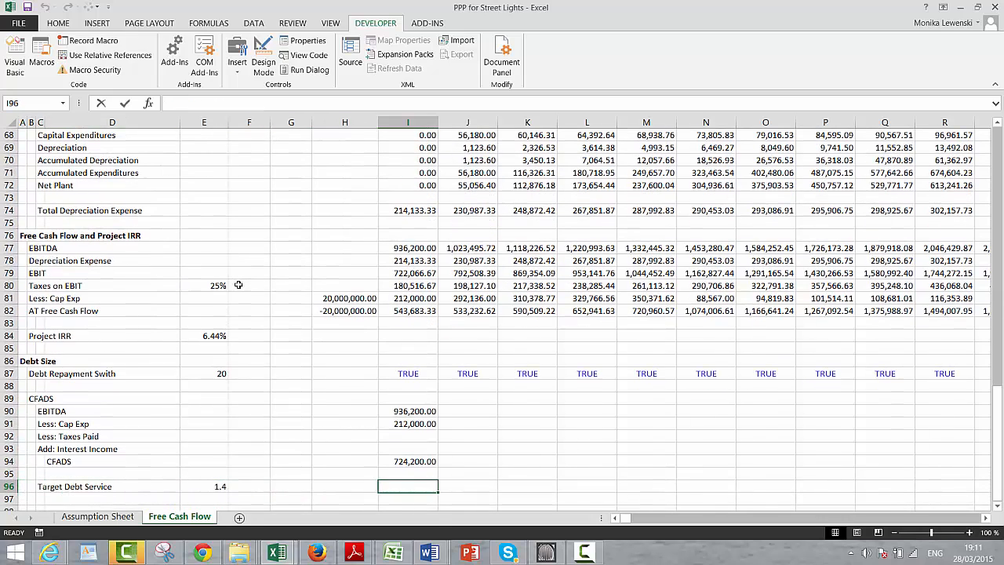
{"action": "type", "text": "="}
{"action": "key", "text": "Up"}
{"action": "key", "text": "Up"}
{"action": "type", "text": "/"}
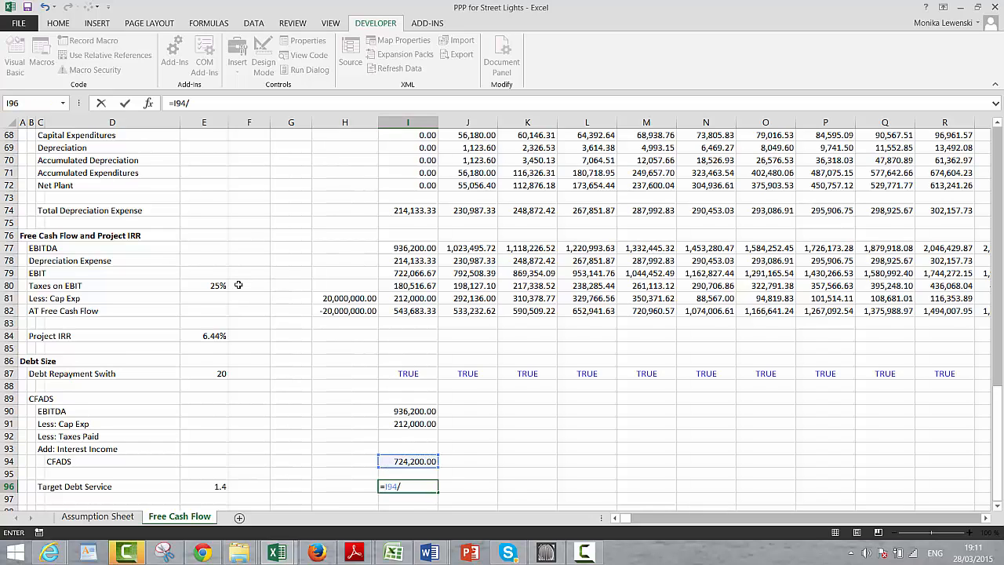
{"action": "key", "text": "Left"}
{"action": "key", "text": "Left"}
{"action": "key", "text": "Left"}
{"action": "key", "text": "Left"}
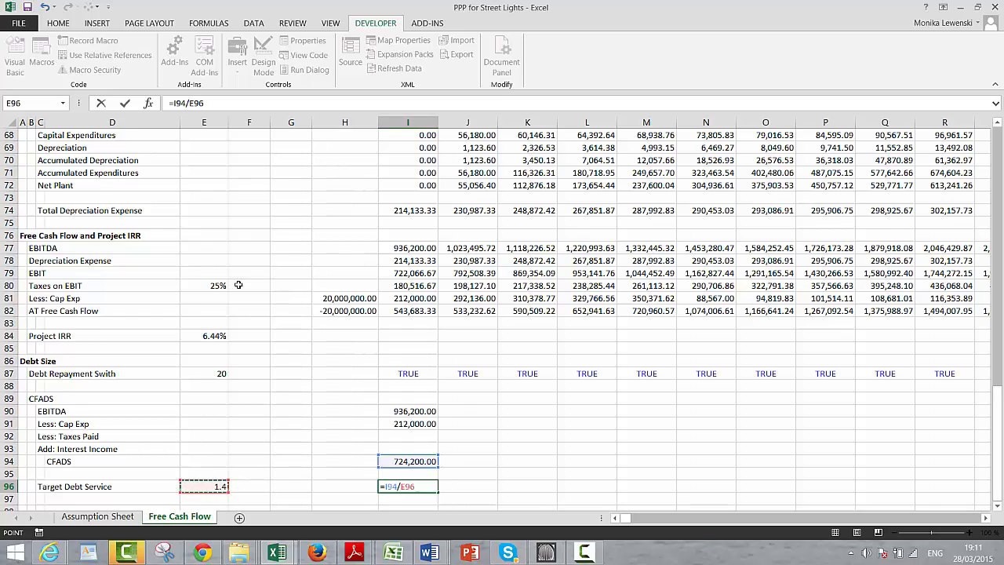
{"action": "key", "text": "F4"}
{"action": "type", "text": "*"}
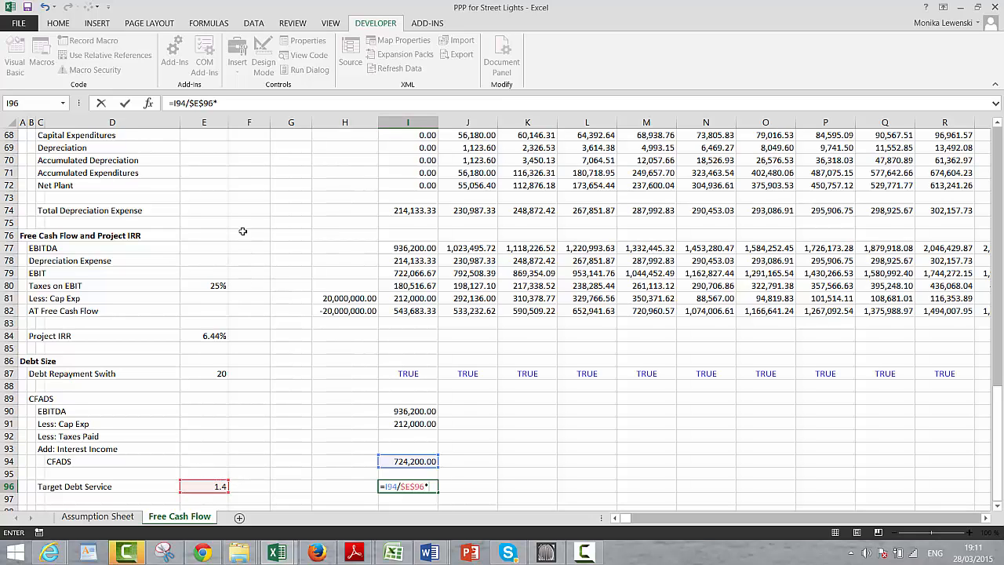
{"action": "left_click", "coordinate": [410, 374]}
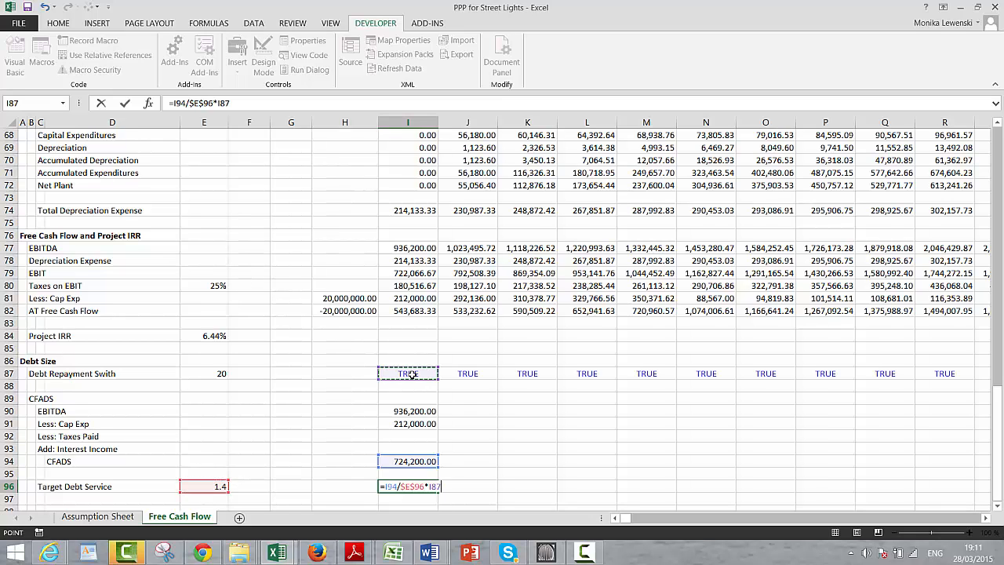
{"action": "key", "text": "Return"}
{"action": "key", "text": "Up"}
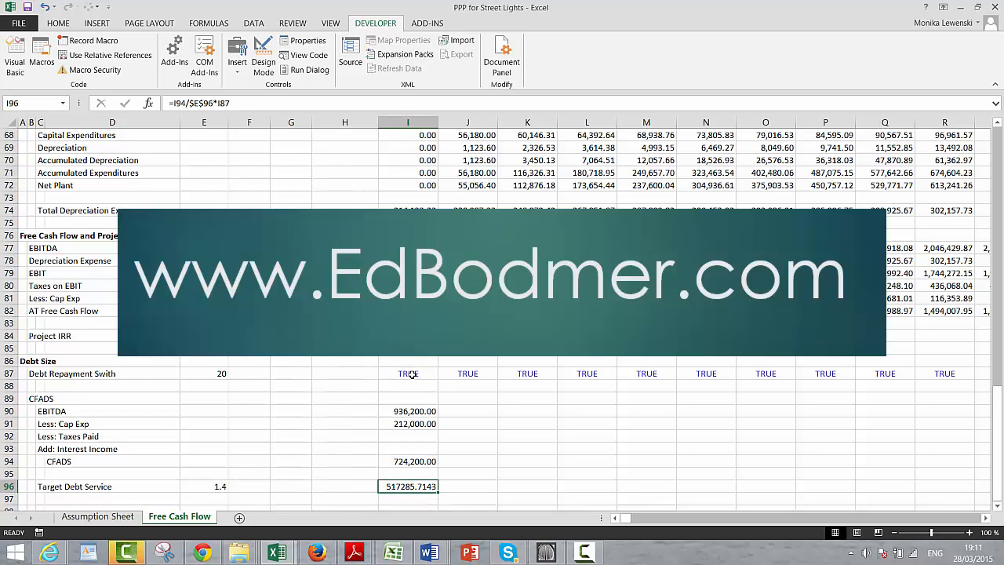
{"action": "key", "text": "ctrl+shift+1"}
Step: Enter the label "PV Factor" in cell C97, directly under Target Debt Service
{"action": "key", "text": "Down"}
{"action": "key", "text": "Down"}
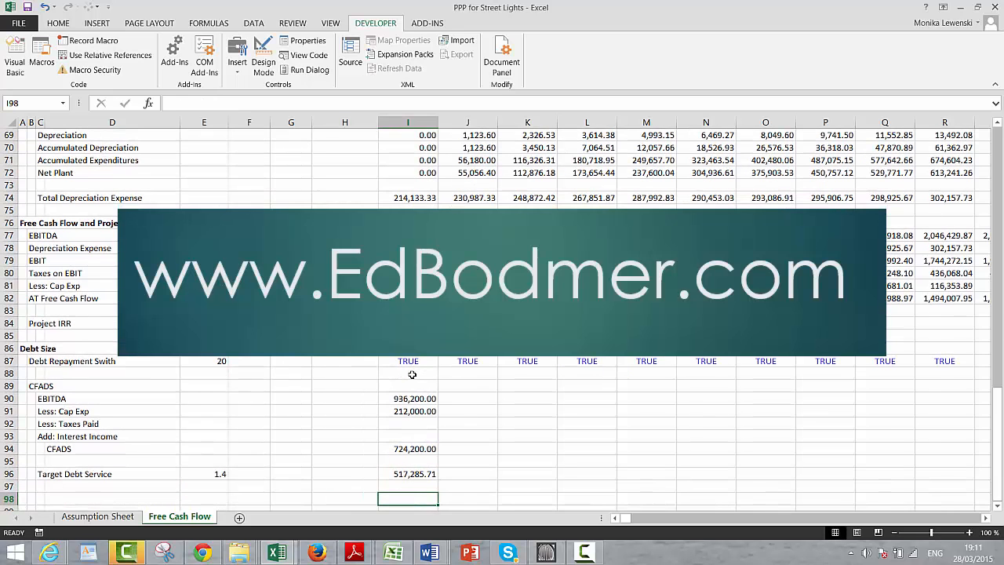
{"action": "key", "text": "Left"}
{"action": "key", "text": "Left"}
{"action": "key", "text": "Left"}
{"action": "key", "text": "Left"}
{"action": "key", "text": "Left"}
{"action": "key", "text": "Left"}
{"action": "key", "text": "Left"}
{"action": "key", "text": "Up"}
{"action": "key", "text": "Right"}
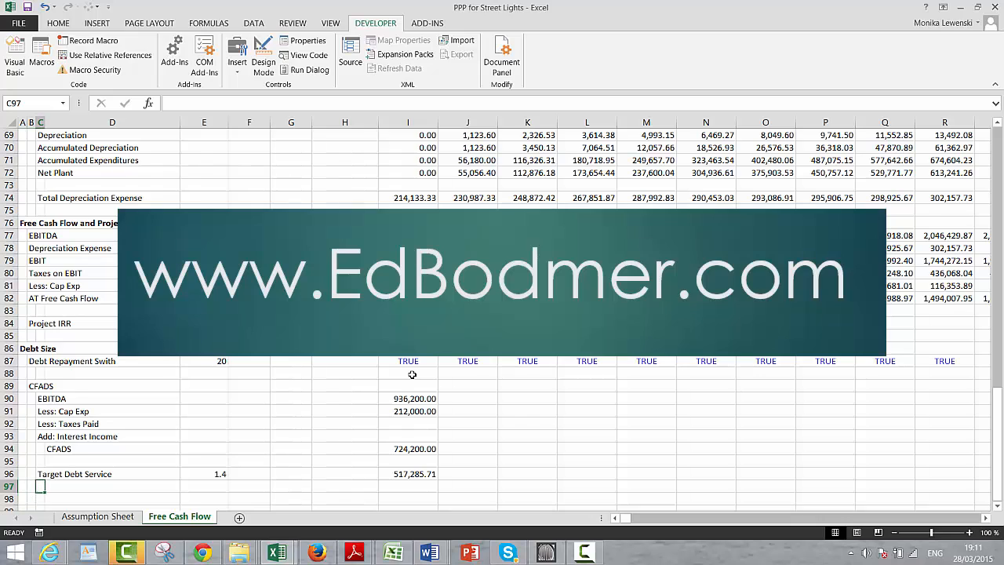
{"action": "type", "text": "PV"}
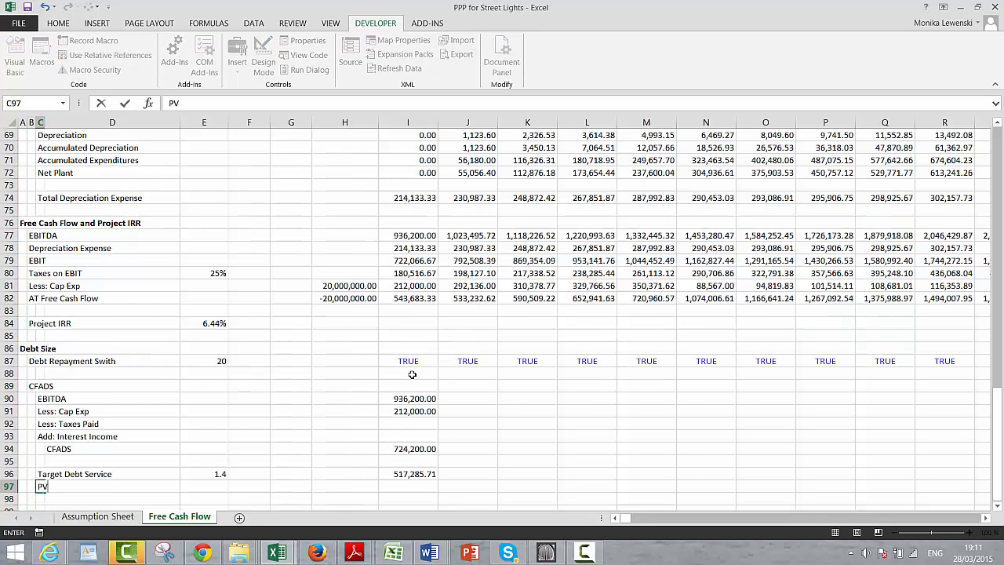
{"action": "type", "text": " Factor"}
{"action": "key", "text": "Return"}
Step: Link cell E97 of the PV Factor row to the interest rate in F44 of the Assumption Sheet
{"action": "key", "text": "Up"}
{"action": "key", "text": "Right"}
{"action": "key", "text": "Right"}
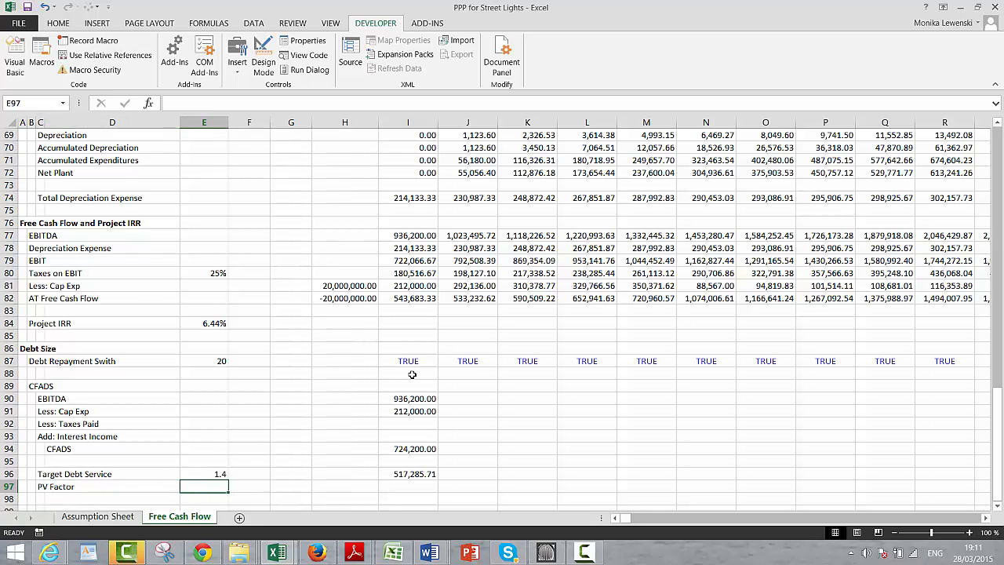
{"action": "type", "text": "="}
{"action": "key", "text": "ctrl+Page_Up"}
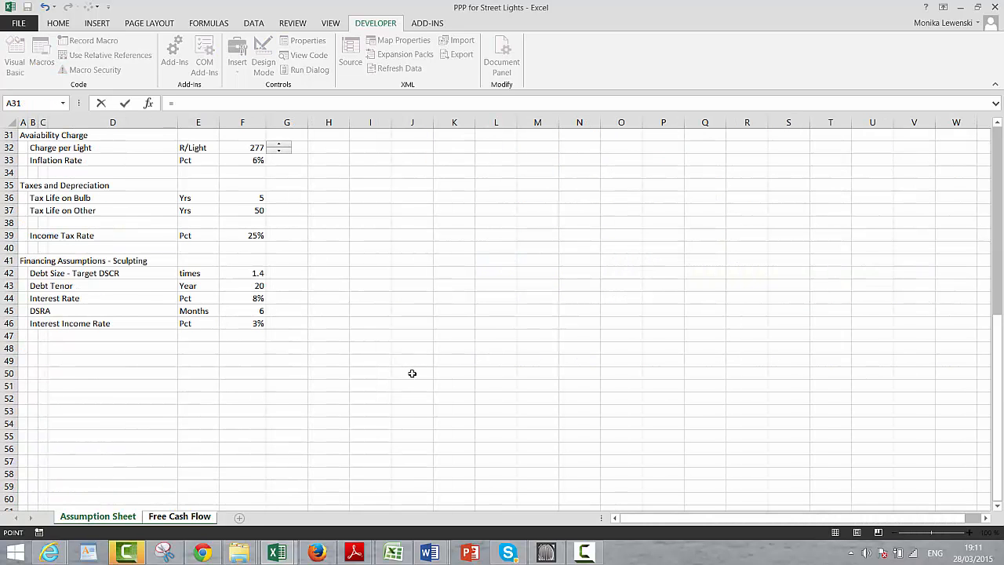
{"action": "left_click", "coordinate": [255, 300]}
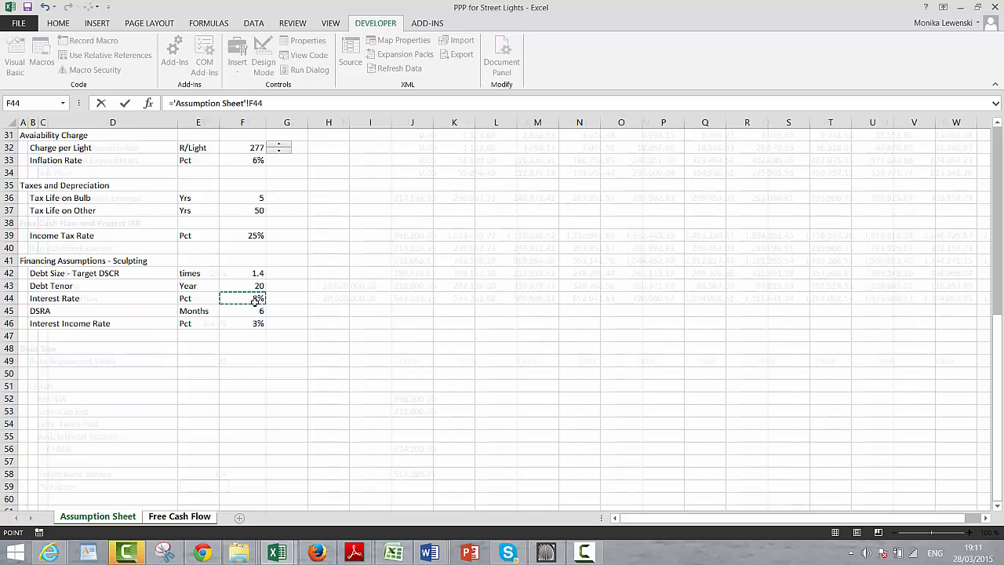
{"action": "key", "text": "Return"}
{"action": "key", "text": "Right"}
{"action": "key", "text": "Up"}
{"action": "key", "text": "Down"}
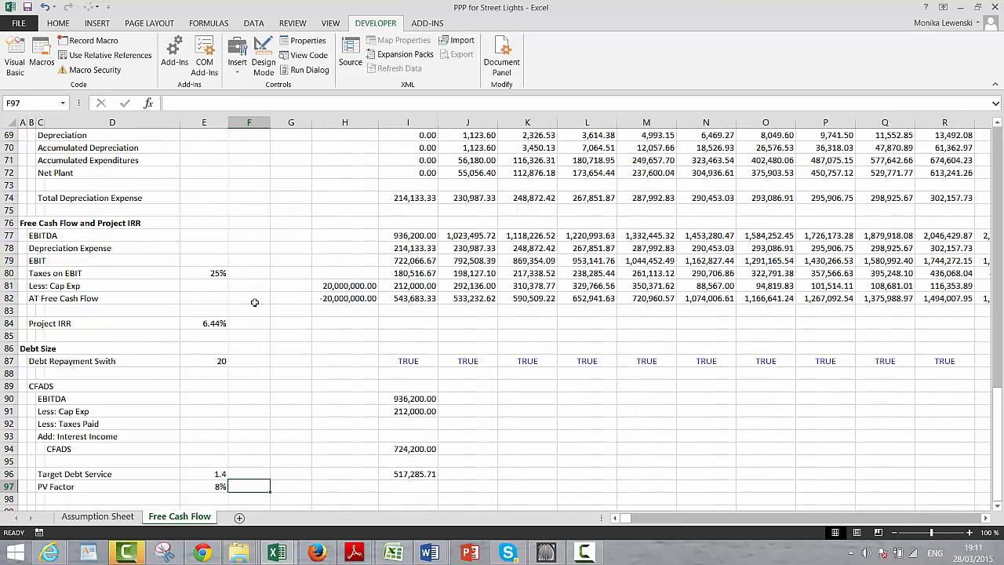
{"action": "key", "text": "Right"}
{"action": "key", "text": "Right"}
{"action": "key", "text": "Right"}
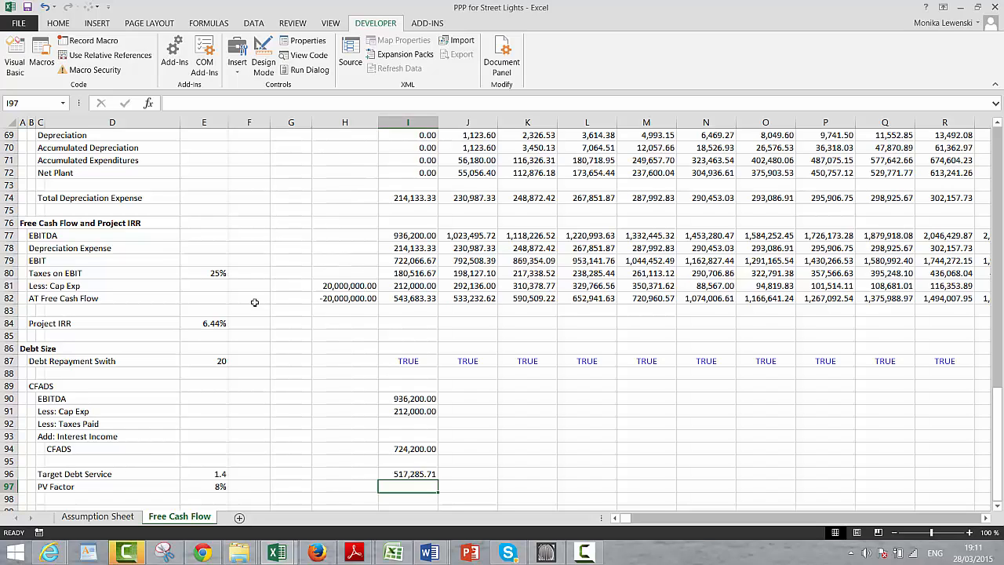
{"action": "key", "text": "Left"}
{"action": "key", "text": "Right"}
{"action": "key", "text": "Left"}
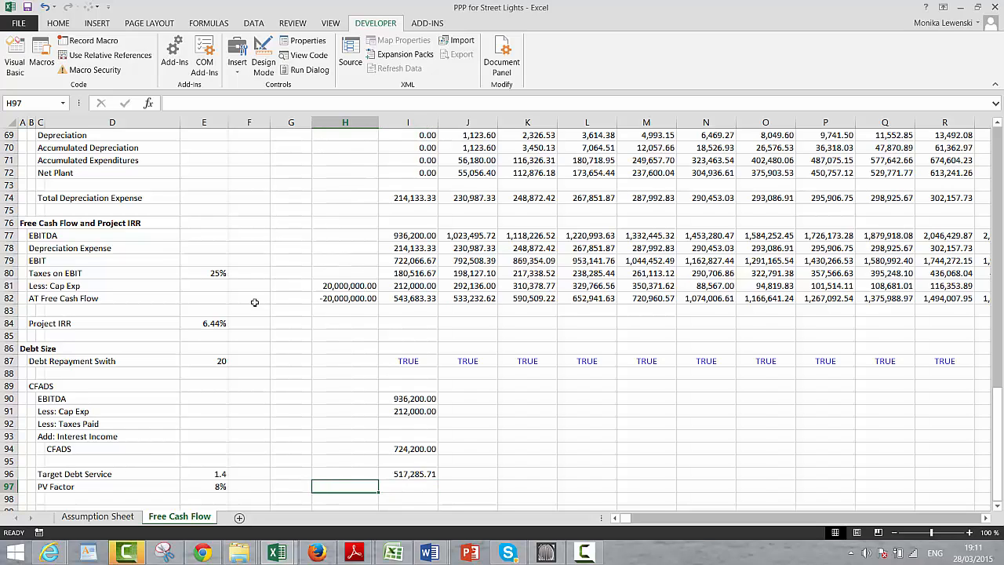
{"action": "type", "text": "1"}
{"action": "key", "text": "Right"}
{"action": "type", "text": "="}
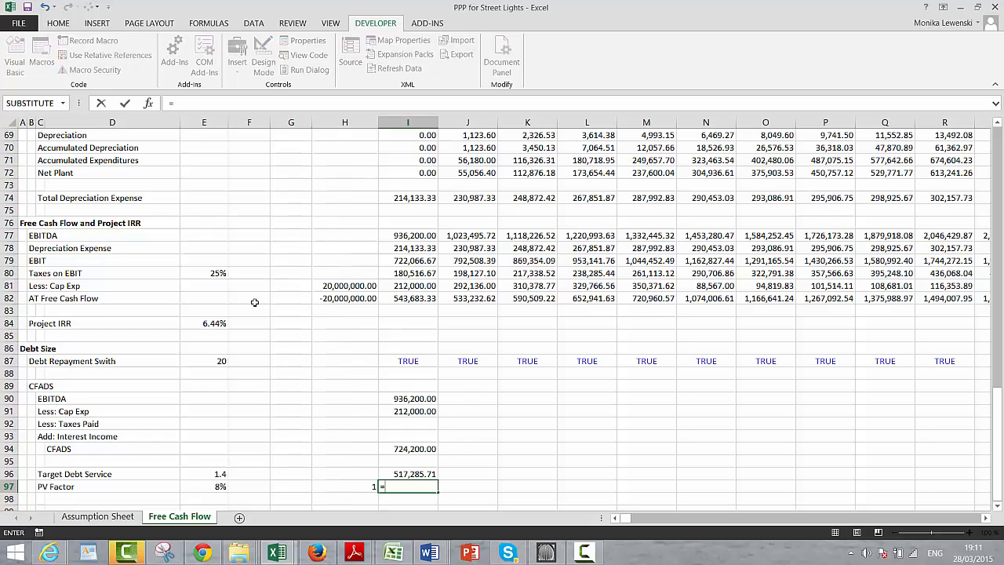
{"action": "key", "text": "Left"}
{"action": "type", "text": "*"}
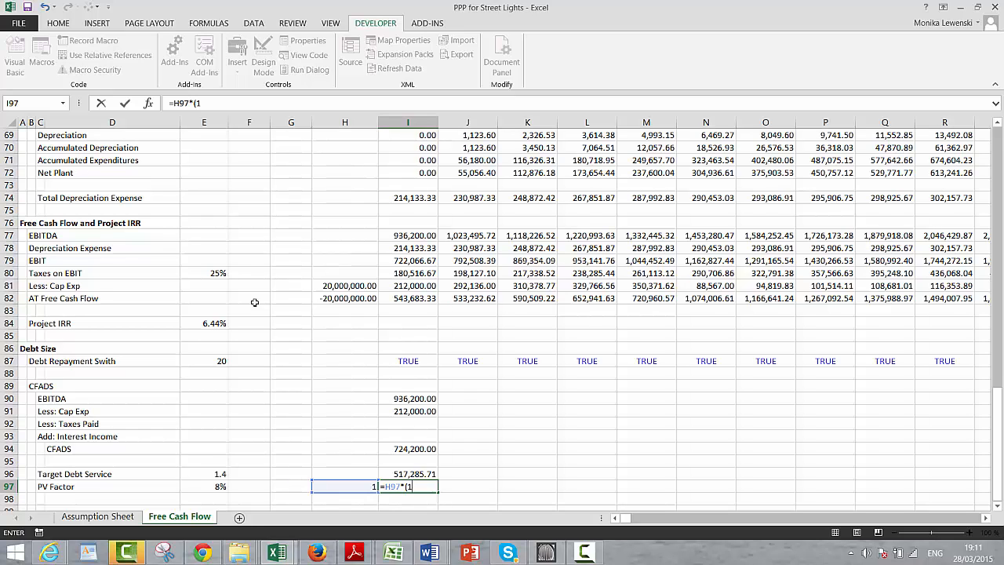
{"action": "key", "text": "Escape"}
{"action": "key", "text": "Left"}
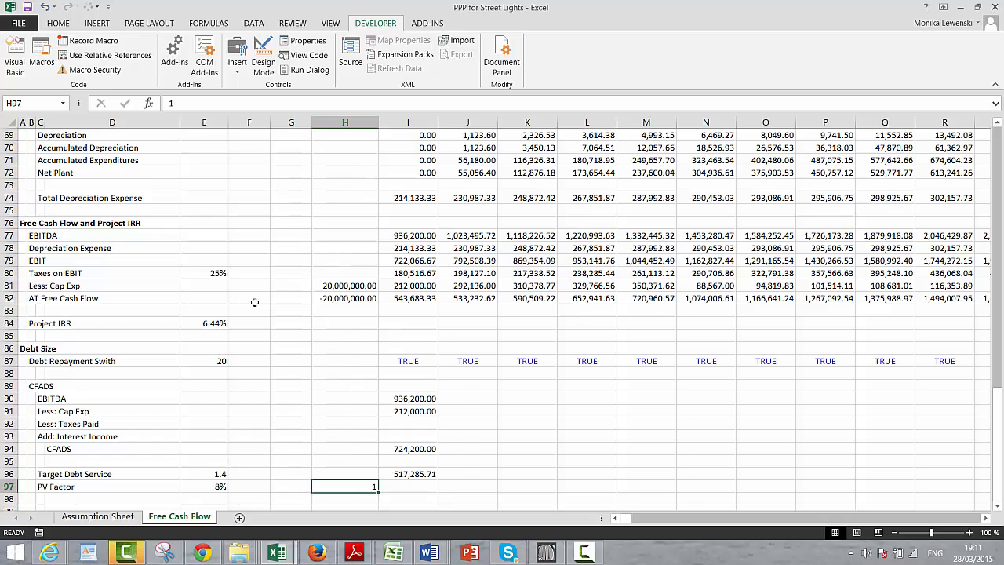
Step: Replace the PV Factor label in C97 with "NPV of Cash Flow", leaving H97 empty
{"action": "key", "text": "Left"}
{"action": "key", "text": "Left"}
{"action": "key", "text": "Left"}
{"action": "key", "text": "Left"}
{"action": "key", "text": "Left"}
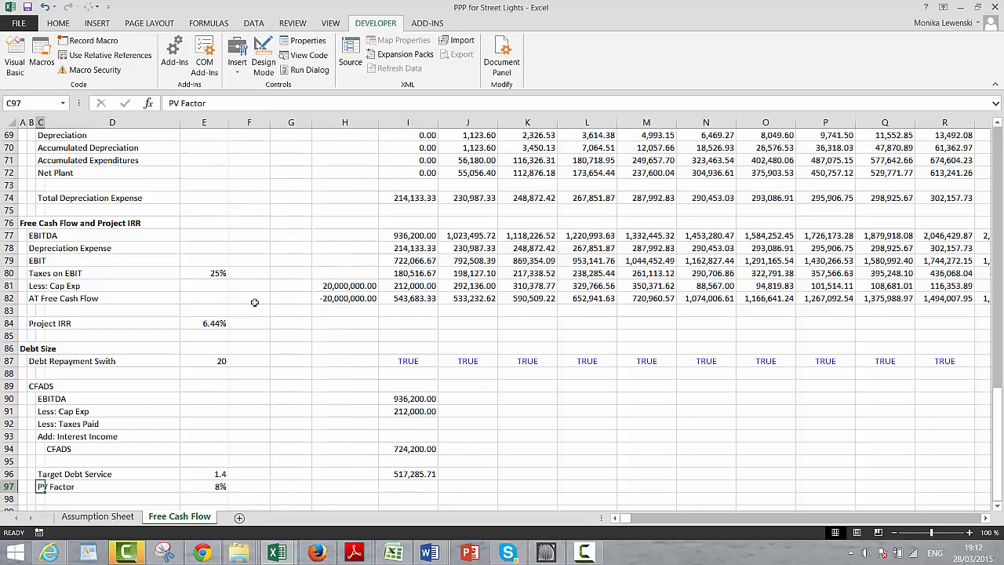
{"action": "type", "text": "NP"}
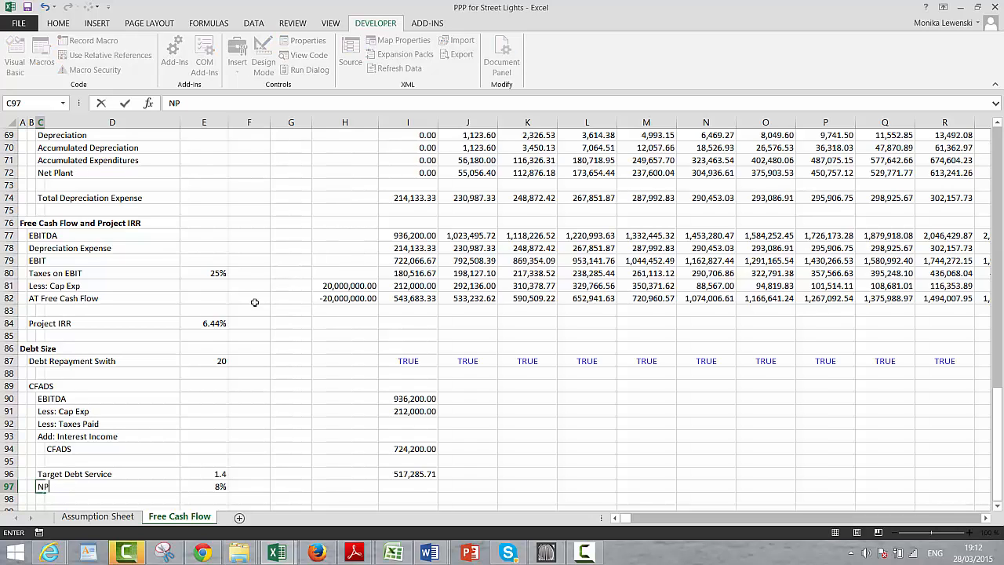
{"action": "type", "text": "V of Cash Flow"}
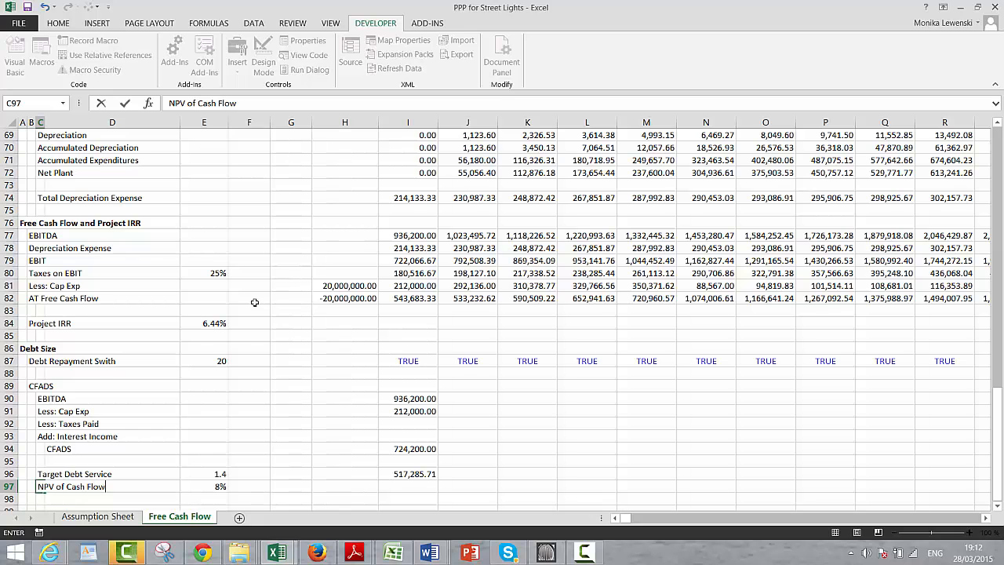
{"action": "key", "text": "Return"}
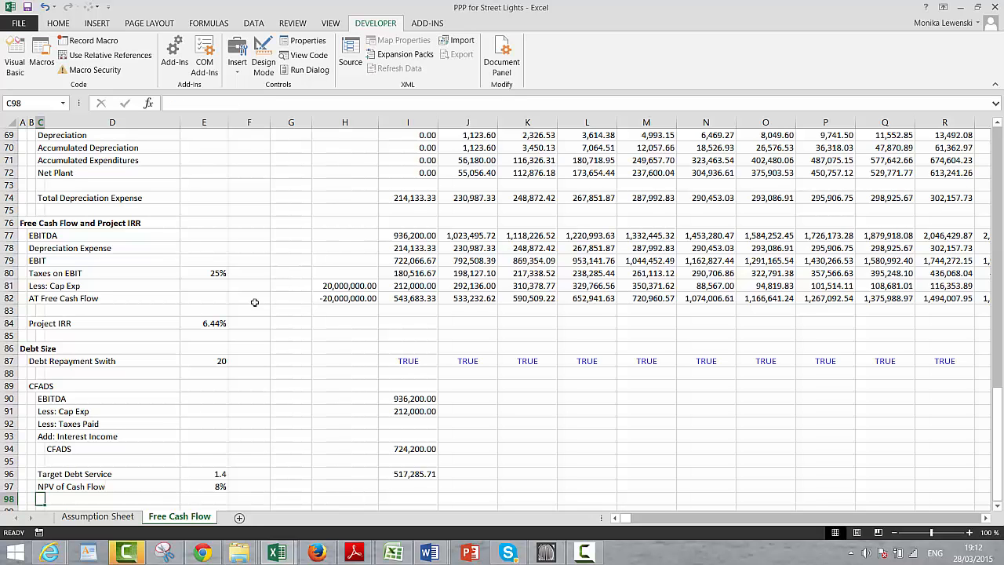
Step: Enter the label "Fixed NPV" in C98, directly under NPV of Cash Flow
{"action": "scroll", "coordinate": [254, 302], "scroll_direction": "down", "scroll_amount": 1}
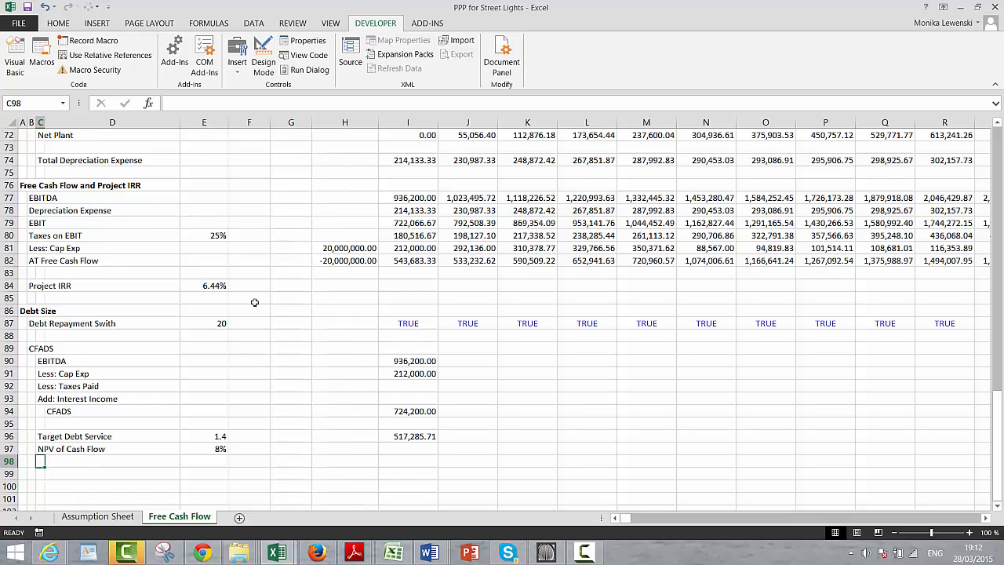
{"action": "type", "text": "Fixe"}
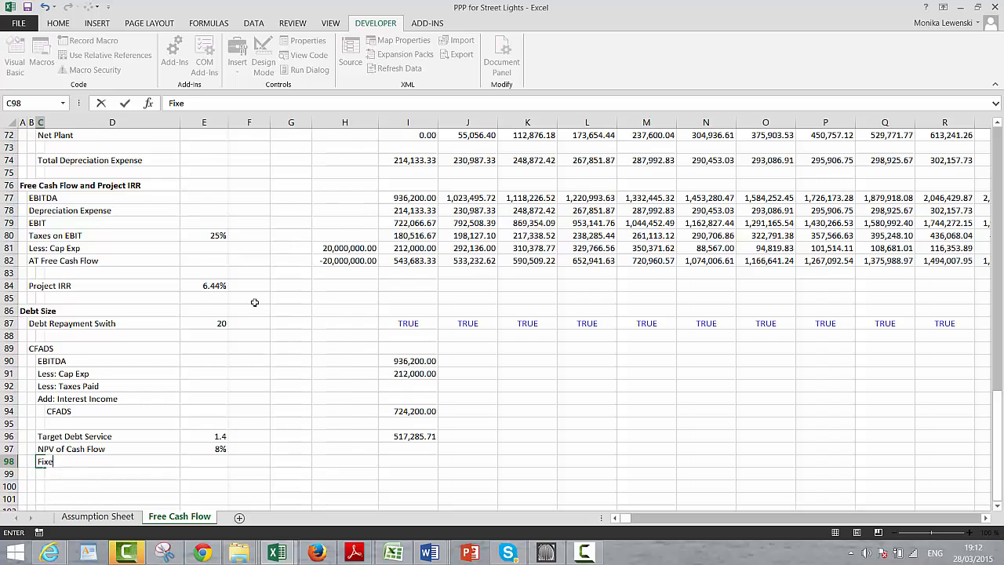
{"action": "type", "text": "d N"}
{"action": "key", "text": "Return"}
{"action": "key", "text": "Return"}
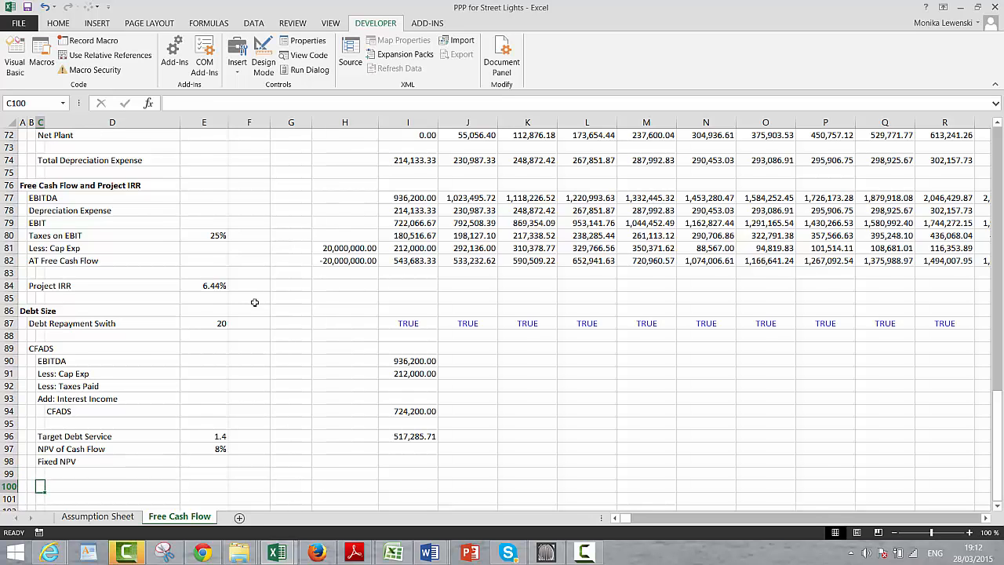
Step: Enter the label "Difference" in C99, directly under Fixed NPV
{"action": "key", "text": "Up"}
{"action": "key", "text": "Up"}
{"action": "key", "text": "Up"}
{"action": "key", "text": "Right"}
{"action": "key", "text": "Right"}
{"action": "key", "text": "Right"}
{"action": "key", "text": "Right"}
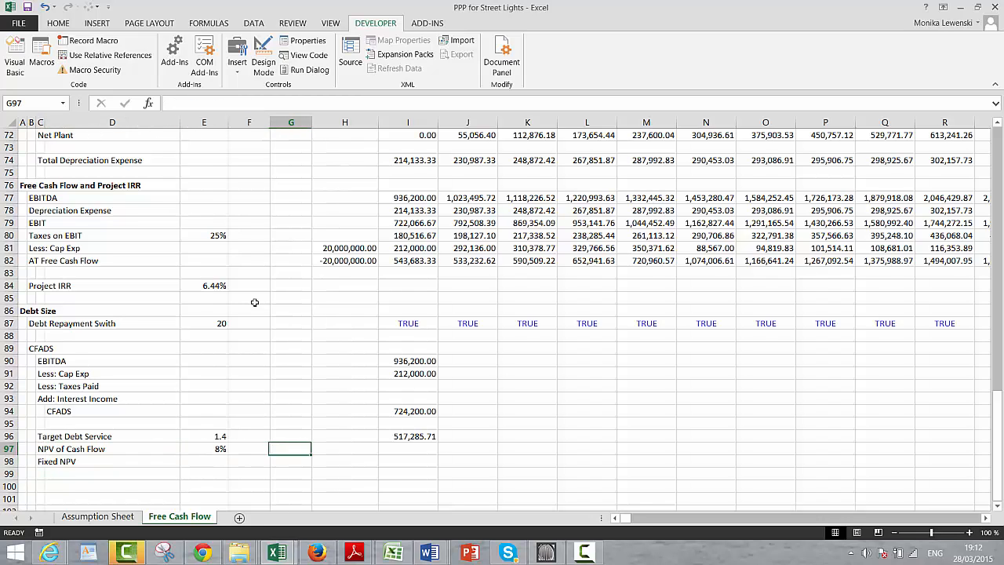
{"action": "key", "text": "Right"}
{"action": "key", "text": "Right"}
{"action": "key", "text": "Down"}
{"action": "key", "text": "Down"}
{"action": "key", "text": "Left"}
{"action": "key", "text": "Left"}
{"action": "key", "text": "Left"}
{"action": "key", "text": "Left"}
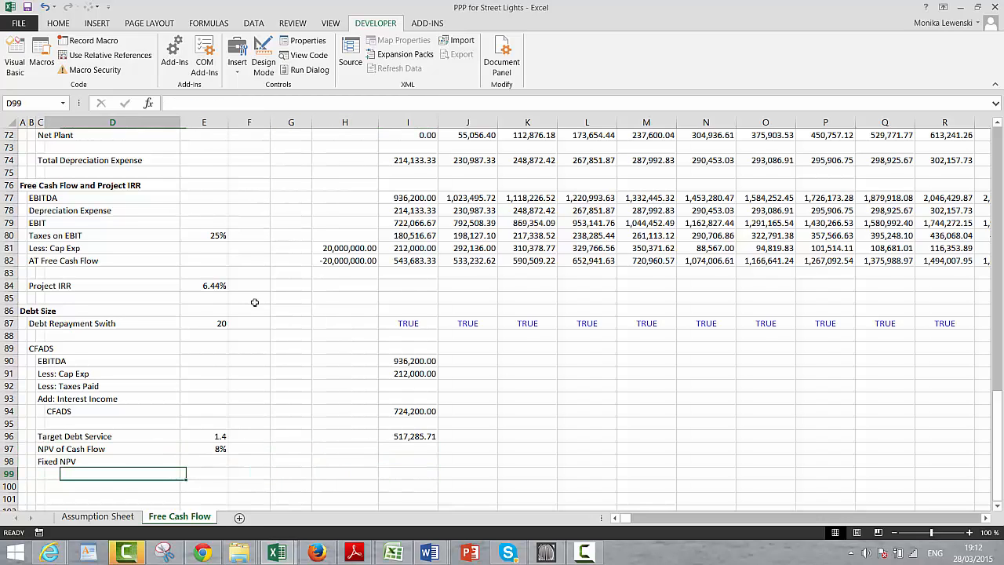
{"action": "key", "text": "Left"}
{"action": "type", "text": "Dif"}
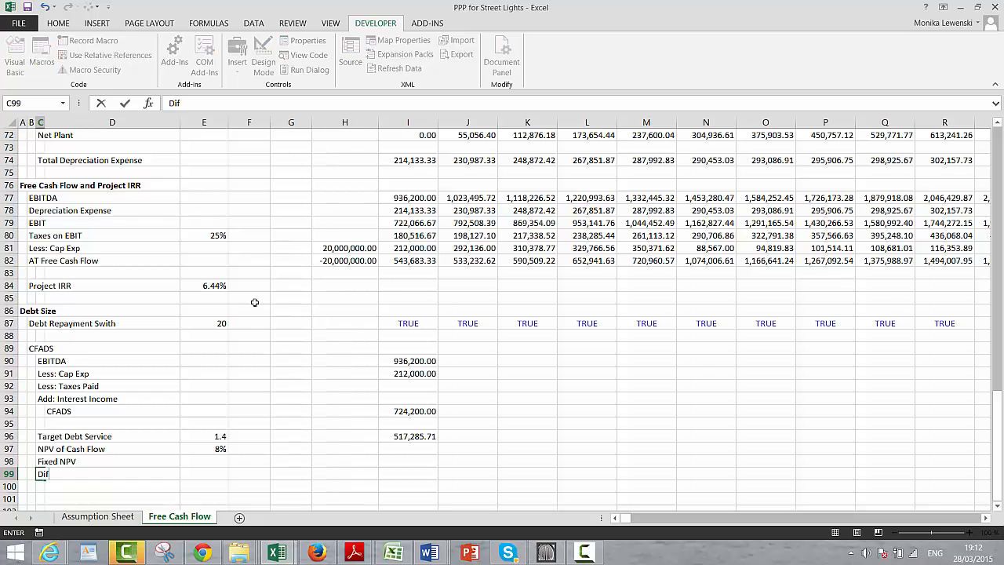
{"action": "type", "text": "ferenc"}
{"action": "key", "text": "Return"}
{"action": "key", "text": "Return"}
{"action": "key", "text": "Return"}
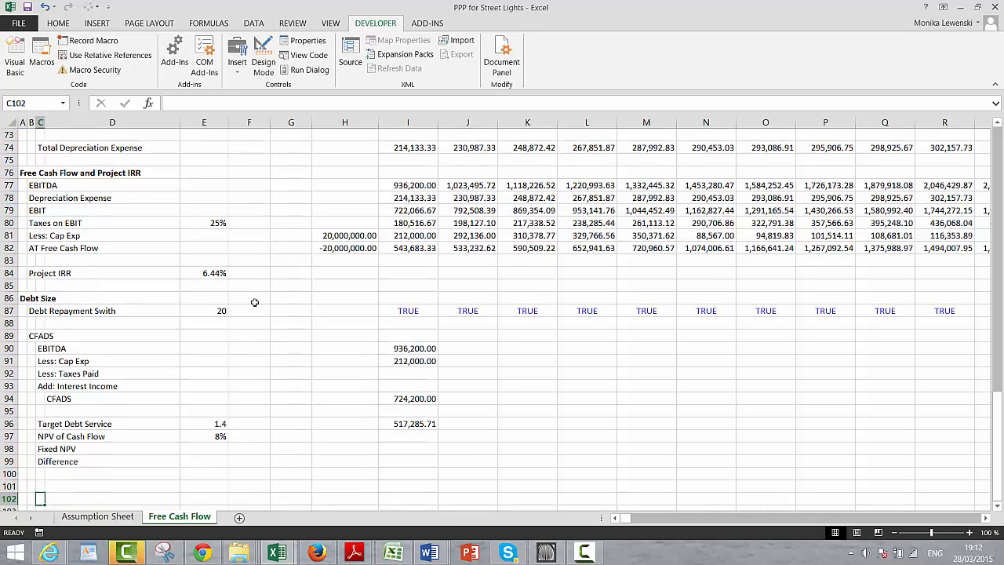
Step: Enter the heading "Debt Balance" in B101, leaving one blank row below Difference
{"action": "key", "text": "Up"}
{"action": "key", "text": "Up"}
{"action": "key", "text": "Up"}
{"action": "key", "text": "Up"}
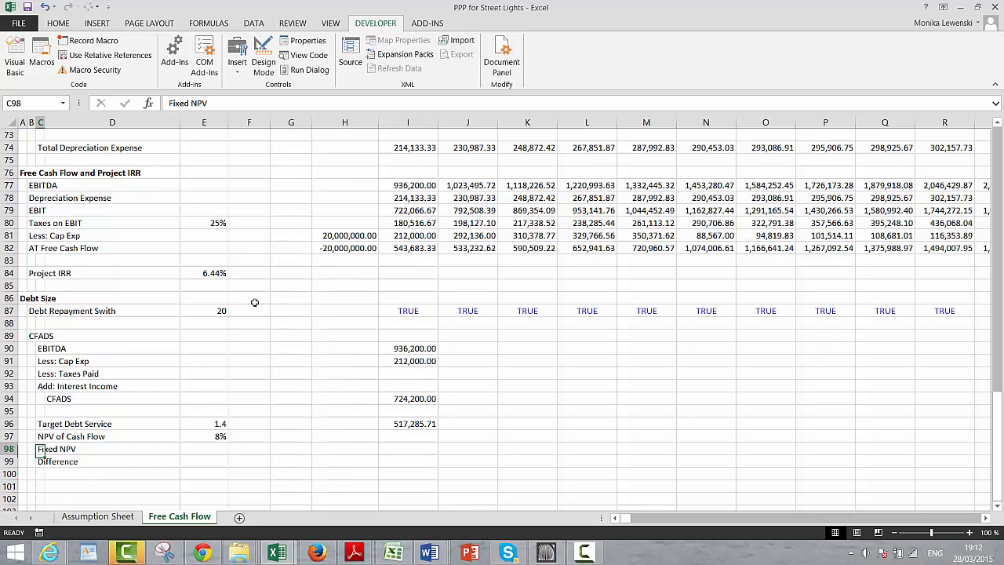
{"action": "key", "text": "Down"}
{"action": "key", "text": "Down"}
{"action": "key", "text": "Down"}
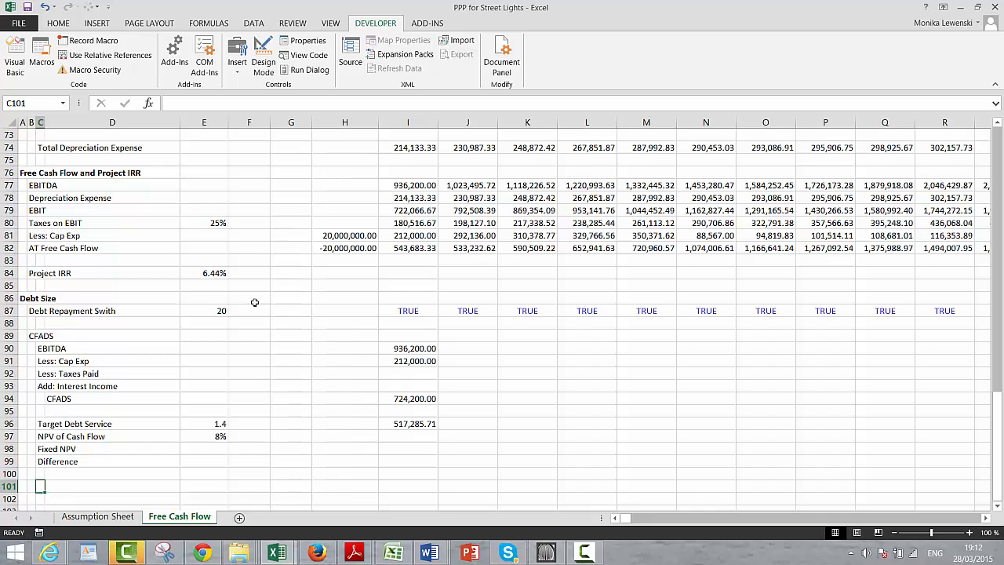
{"action": "key", "text": "Left"}
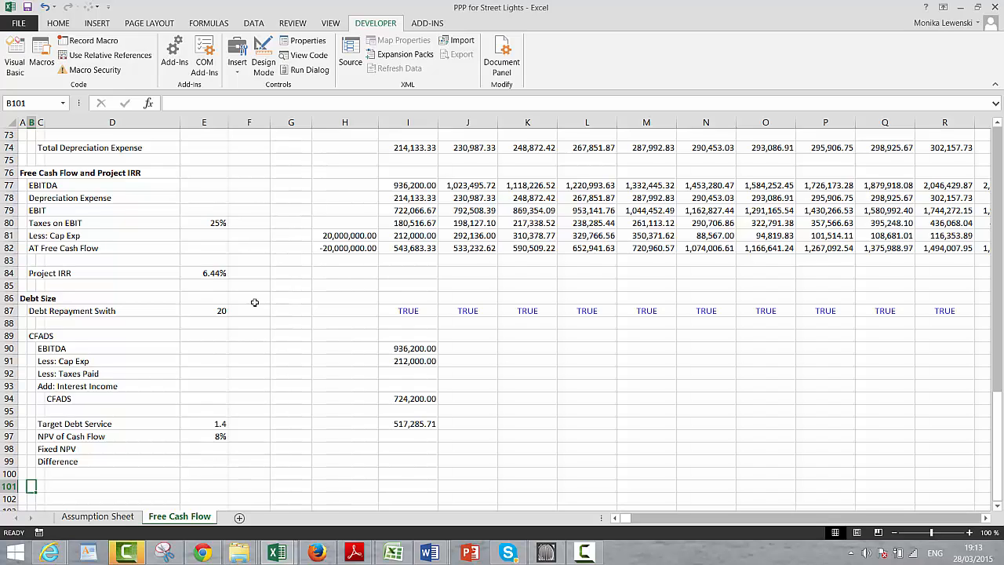
{"action": "type", "text": "Debt"}
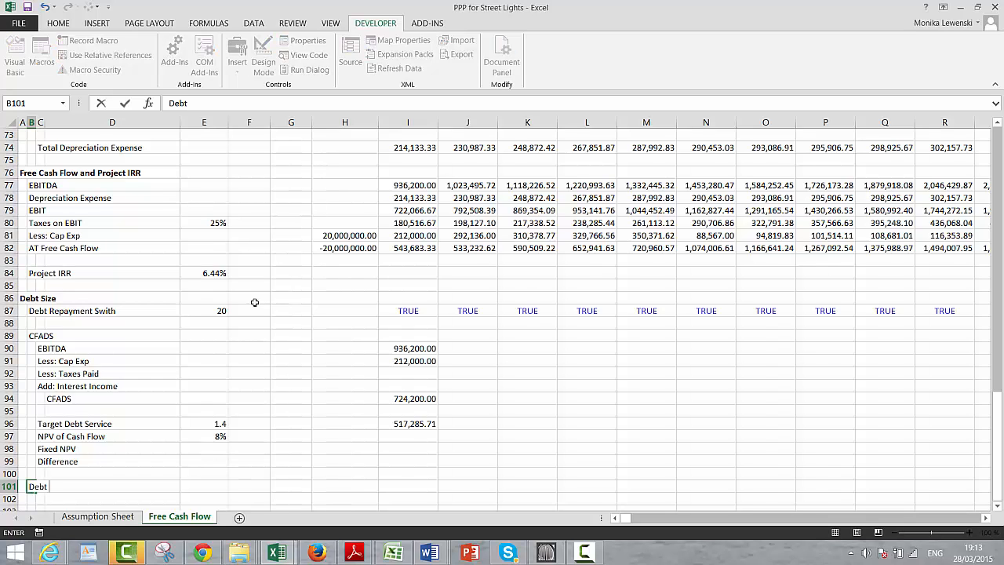
{"action": "type", "text": " Blan"}
{"action": "type", "text": "alance"}
{"action": "key", "text": "Return"}
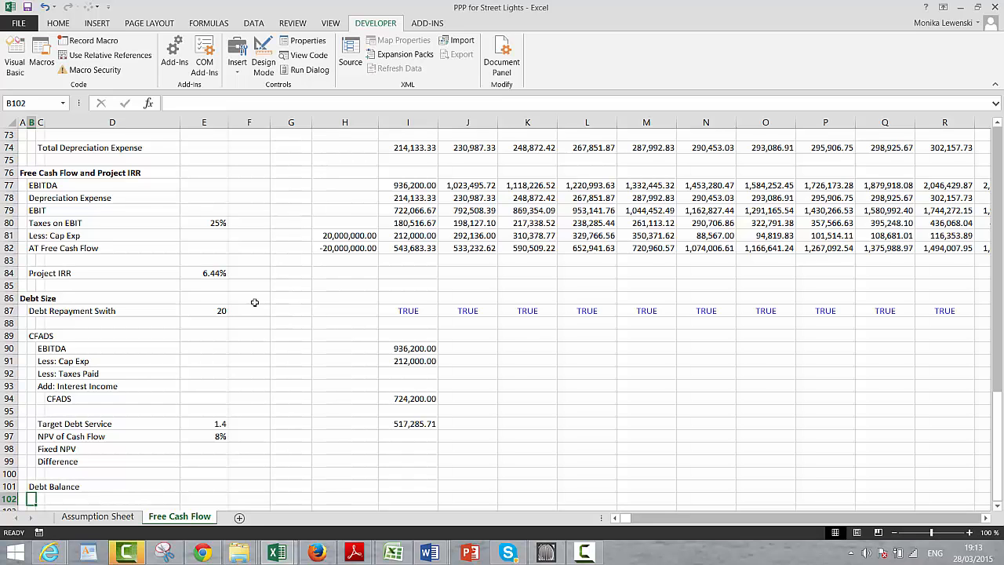
Step: Enter the indented label "Opening Balance" in C102 under the Debt Balance heading
{"action": "key", "text": "Right"}
{"action": "scroll", "coordinate": [254, 302], "scroll_direction": "down", "scroll_amount": 1}
{"action": "type", "text": "Opening"}
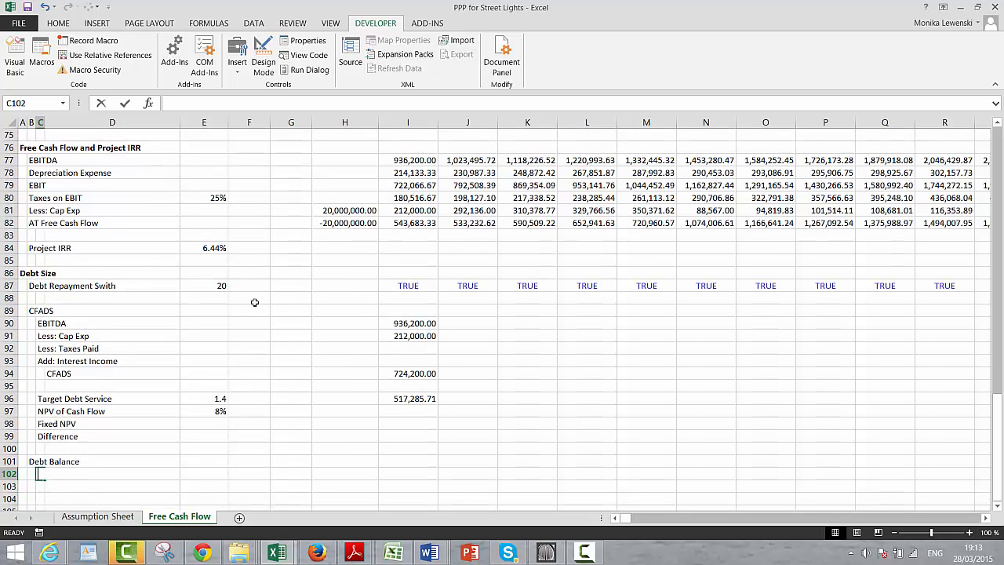
{"action": "type", "text": " B"}
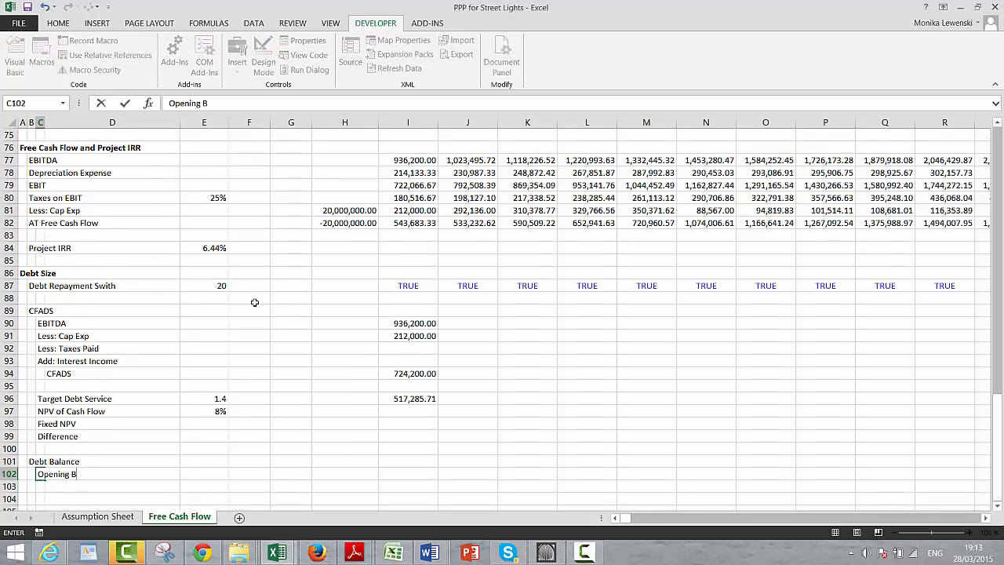
{"action": "type", "text": "alance"}
{"action": "key", "text": "Return"}
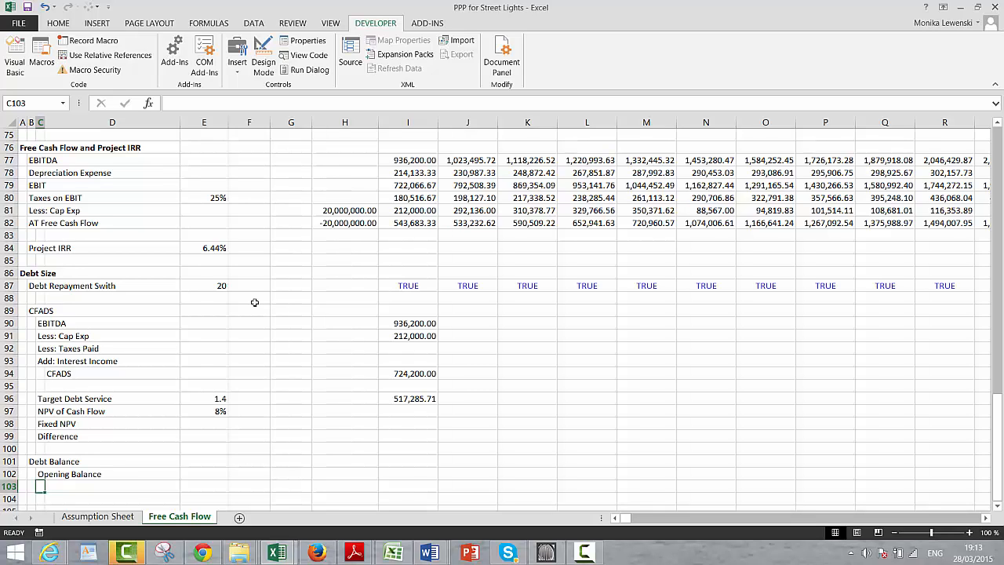
Step: Insert several blank rows above the Debt Balance row to make room for a new section starting at row 101
{"action": "key", "text": "Up"}
{"action": "key", "text": "Up"}
{"action": "key", "text": "Left"}
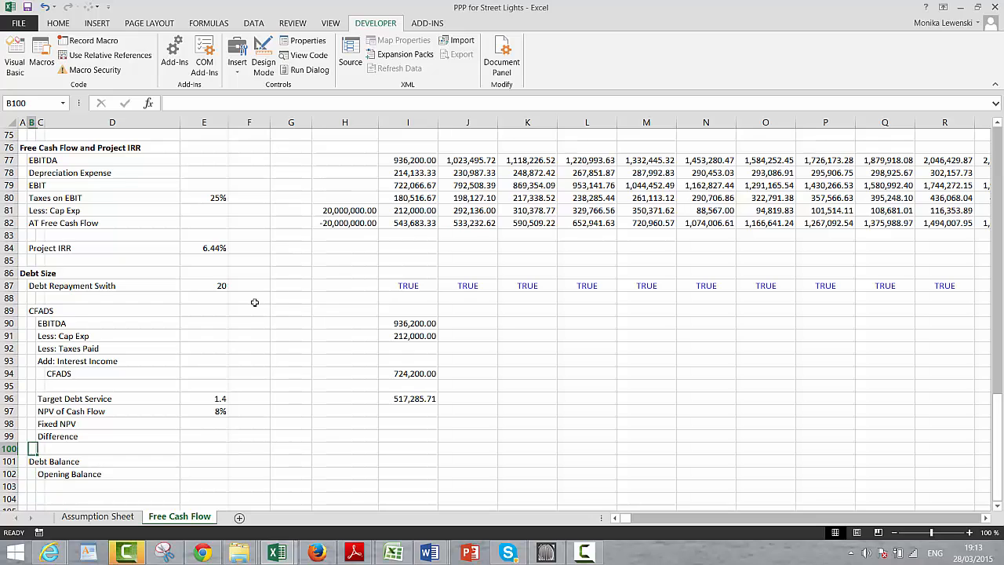
{"action": "key", "text": "Left"}
{"action": "key", "text": "shift+space"}
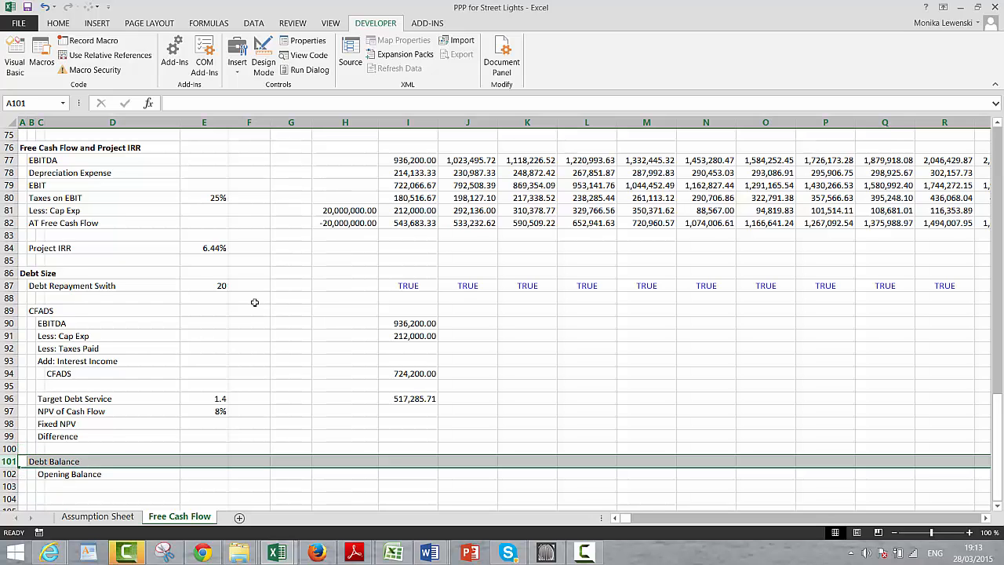
{"action": "key", "text": "ctrl+plus"}
{"action": "key", "text": "ctrl+plus"}
{"action": "key", "text": "ctrl+plus"}
{"action": "key", "text": "ctrl+plus"}
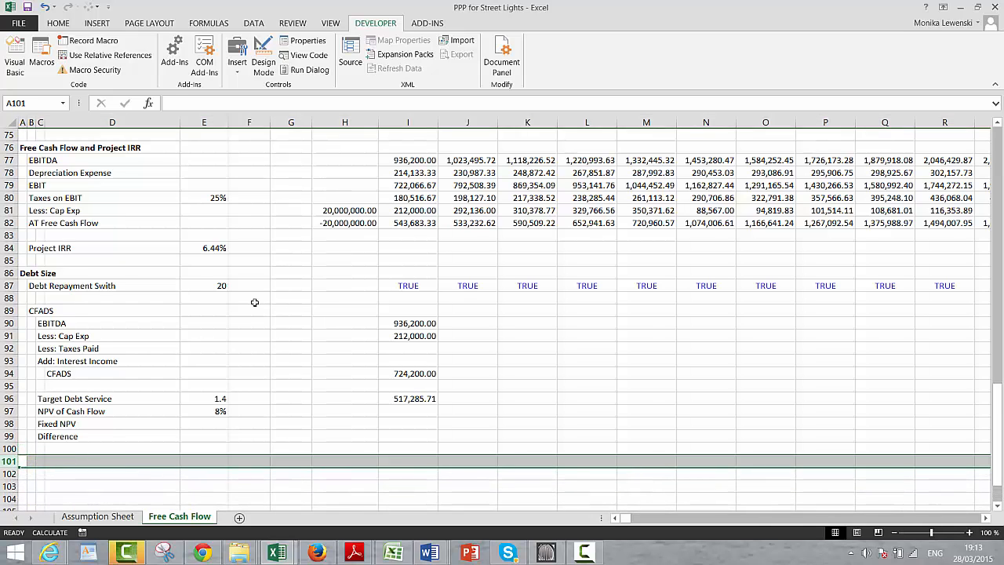
{"action": "key", "text": "Right"}
{"action": "key", "text": "Left"}
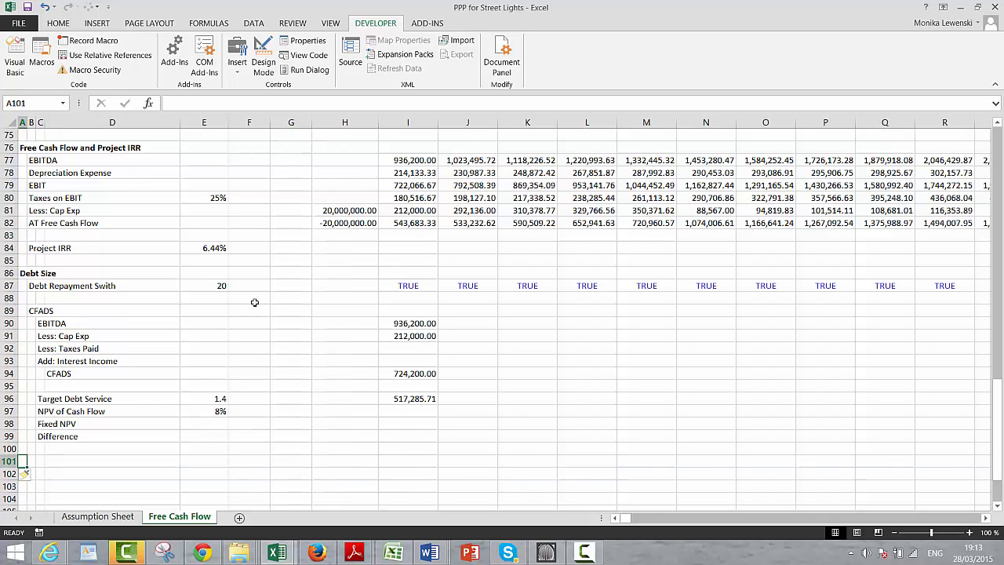
Step: Enter the section heading "Sources and Uses" in A101
{"action": "type", "text": "o"}
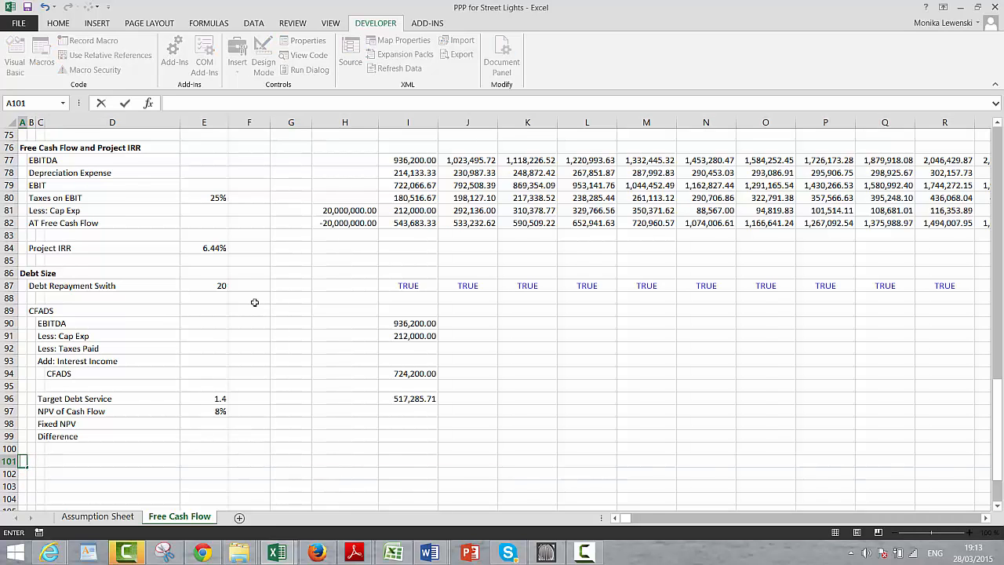
{"action": "type", "text": "Sources and "}
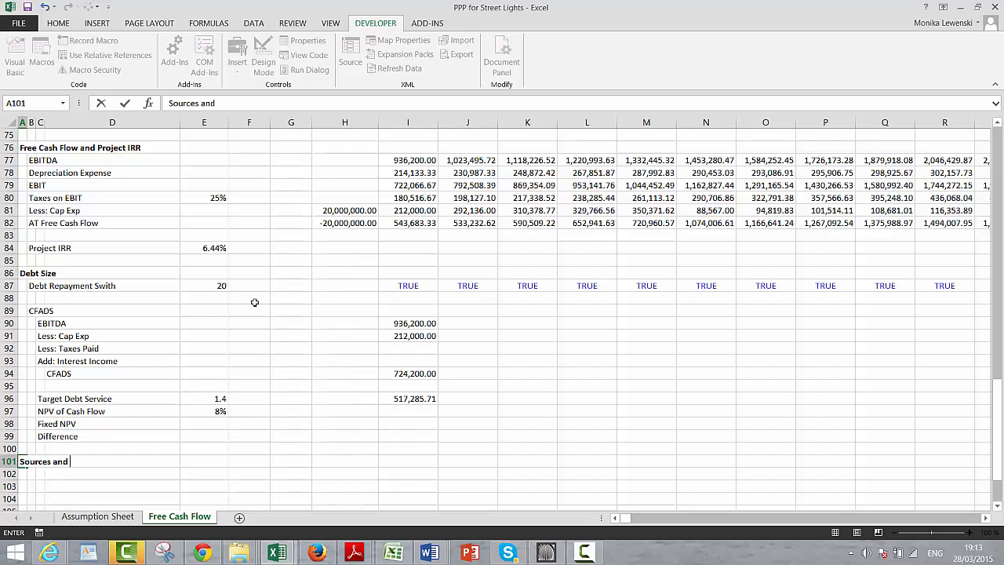
{"action": "type", "text": "Uses"}
{"action": "key", "text": "Return"}
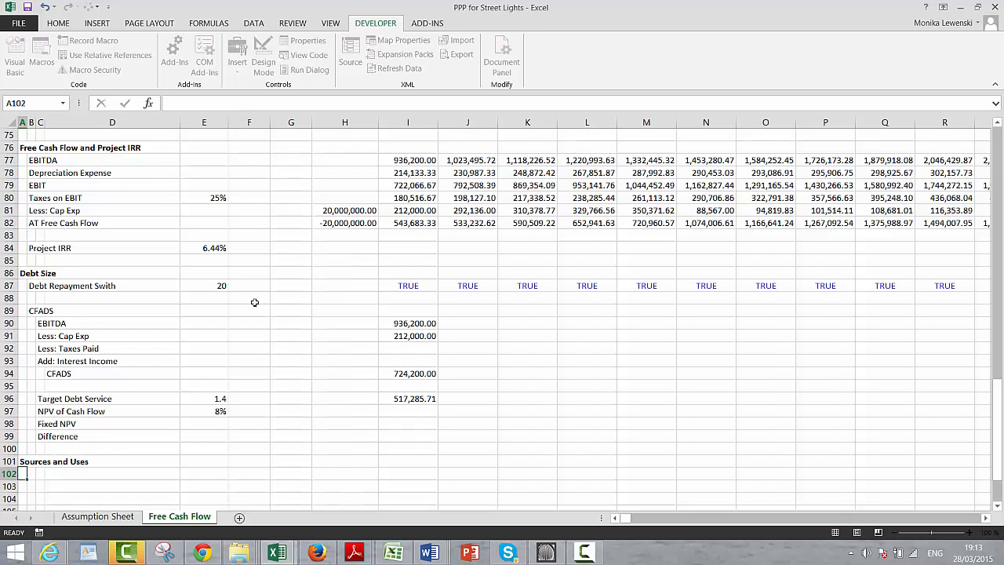
Step: Enter the label "Uses of Funds" in B102 and the indented label "Initial Cap Exp" in C103
{"action": "type", "text": "Uses of Fu"}
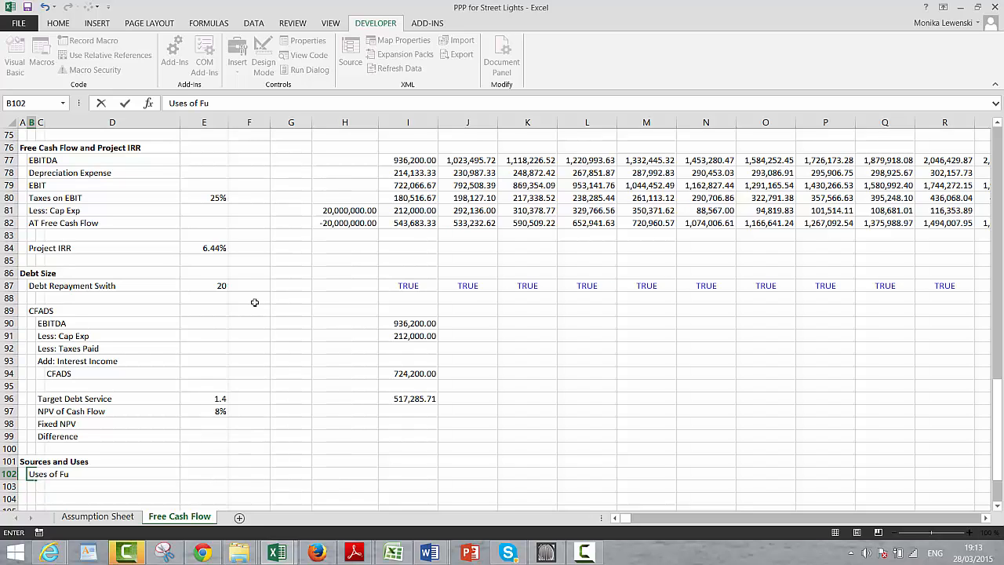
{"action": "type", "text": "nds"}
{"action": "key", "text": "Return"}
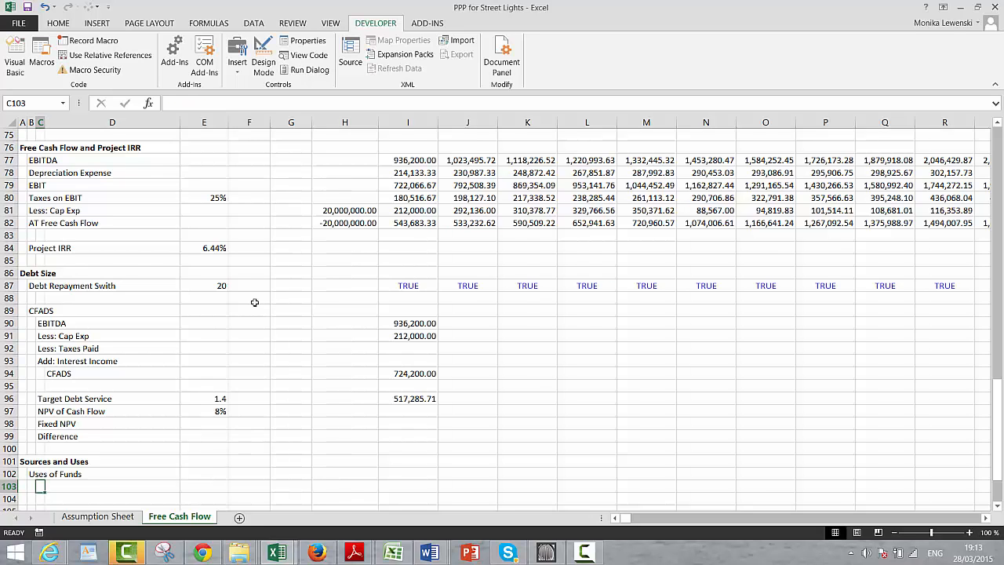
{"action": "type", "text": "Initia"}
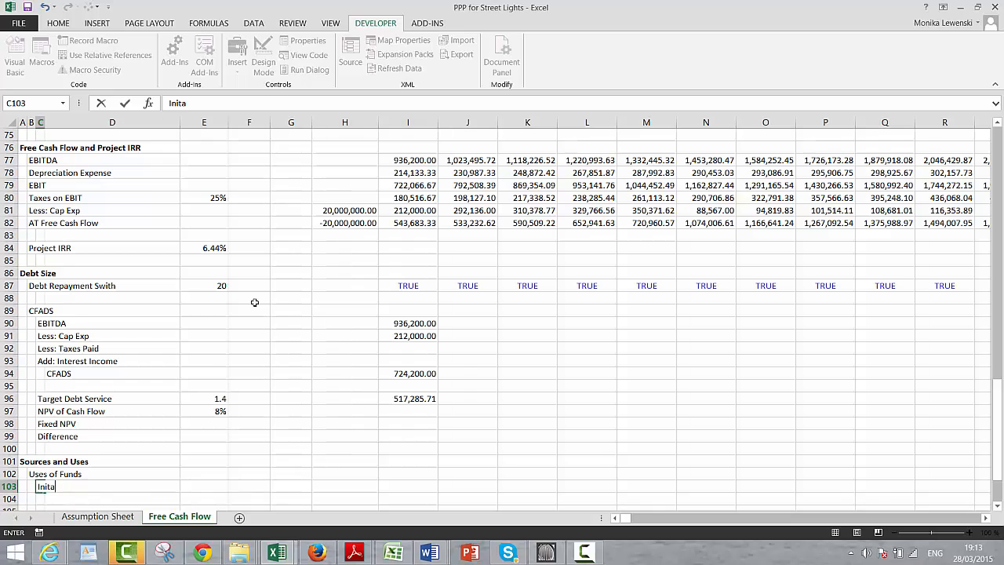
{"action": "type", "text": "l Cap Exp"}
{"action": "key", "text": "Tab"}
{"action": "key", "text": "Tab"}
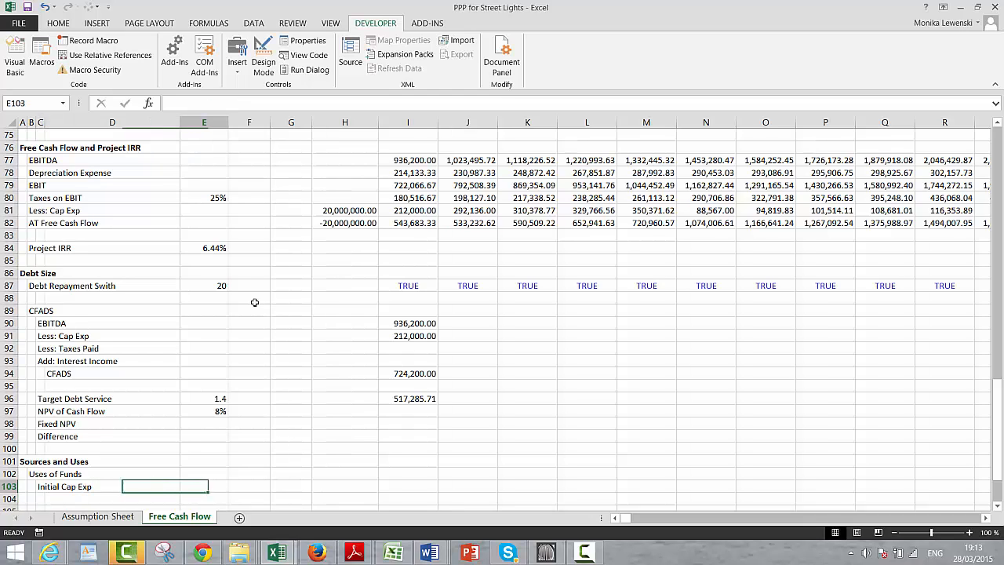
Step: Link the Initial Cap Exp amount in H103 to the initial Less: Cap Exp value with the formula =H81
{"action": "key", "text": "Tab"}
{"action": "key", "text": "Tab"}
{"action": "key", "text": "Tab"}
{"action": "type", "text": "="}
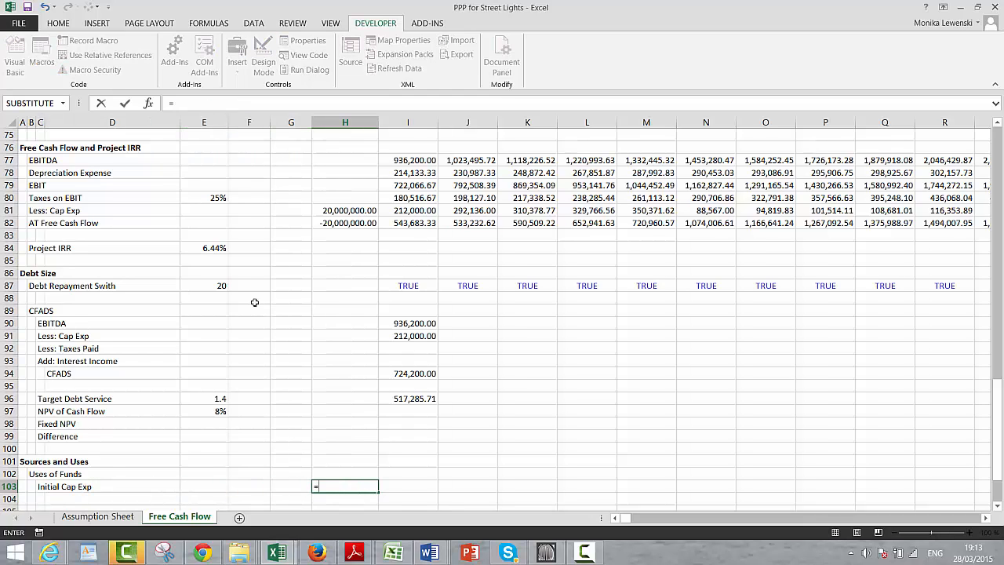
{"action": "key", "text": "Up"}
{"action": "key", "text": "Up"}
{"action": "key", "text": "Up"}
{"action": "key", "text": "Up"}
{"action": "key", "text": "Up"}
{"action": "key", "text": "Up"}
{"action": "key", "text": "Up"}
{"action": "key", "text": "Up"}
{"action": "key", "text": "Up"}
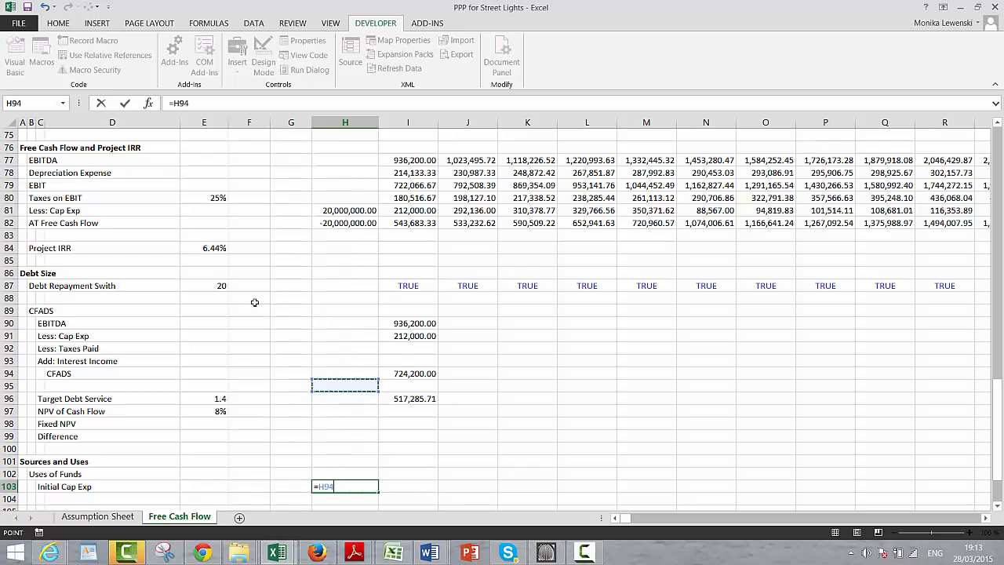
{"action": "key", "text": "Up"}
{"action": "key", "text": "Up"}
{"action": "key", "text": "Up"}
{"action": "key", "text": "Up"}
{"action": "key", "text": "Up"}
{"action": "key", "text": "Up"}
{"action": "key", "text": "Up"}
{"action": "key", "text": "Up"}
{"action": "key", "text": "Up"}
{"action": "key", "text": "Up"}
{"action": "key", "text": "Up"}
{"action": "key", "text": "Up"}
{"action": "key", "text": "Up"}
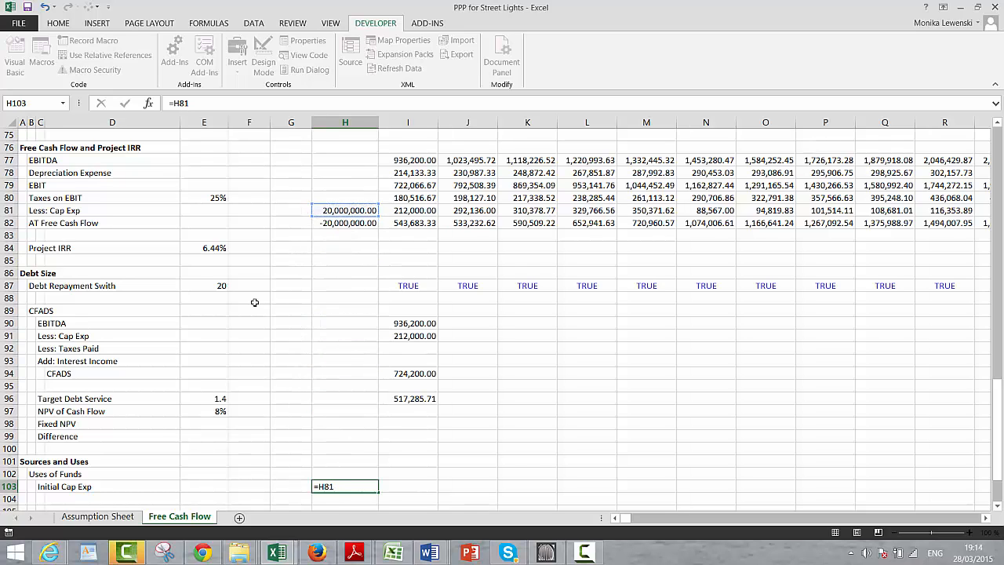
{"action": "key", "text": "Return"}
Step: Add the label "Fees" in C104 and the further indented label "Total" in D105 under Uses of Funds
{"action": "key", "text": "Left"}
{"action": "key", "text": "Left"}
{"action": "key", "text": "Left"}
{"action": "key", "text": "Left"}
{"action": "key", "text": "Left"}
{"action": "key", "text": "Left"}
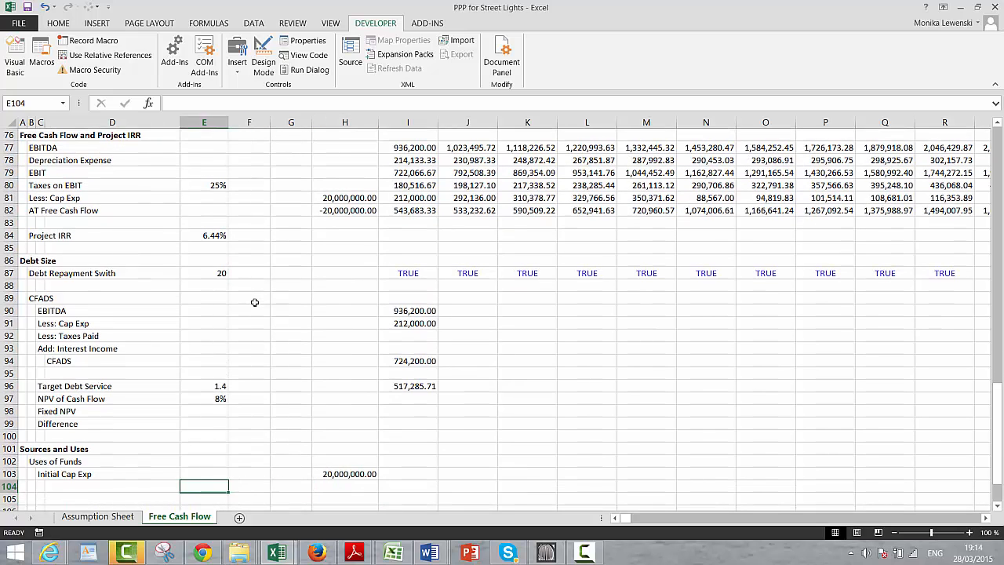
{"action": "key", "text": "Down"}
{"action": "key", "text": "Left"}
{"action": "key", "text": "Down"}
{"action": "key", "text": "Down"}
{"action": "key", "text": "Down"}
{"action": "key", "text": "Down"}
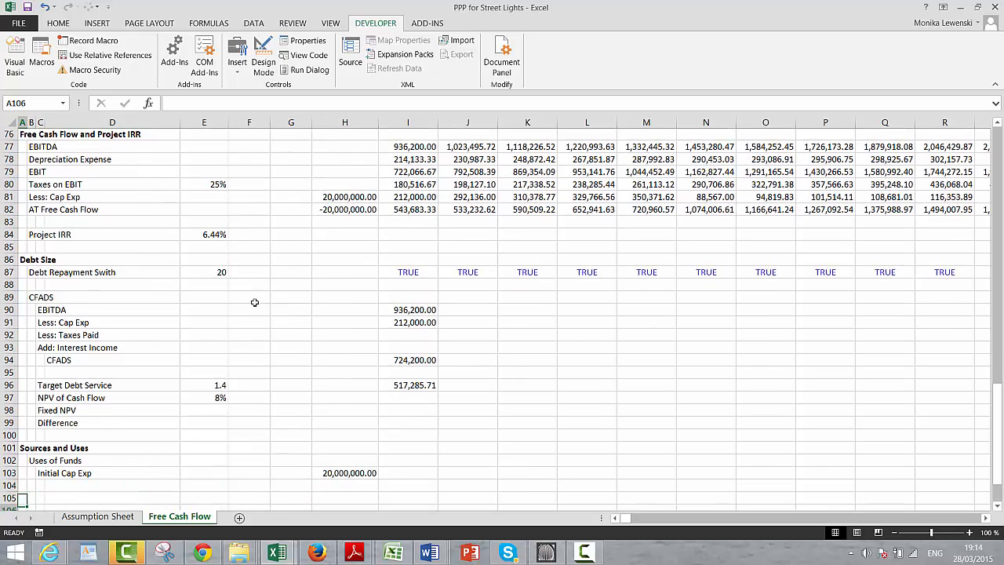
{"action": "key", "text": "Up"}
{"action": "key", "text": "Up"}
{"action": "key", "text": "Up"}
{"action": "key", "text": "Up"}
{"action": "key", "text": "Up"}
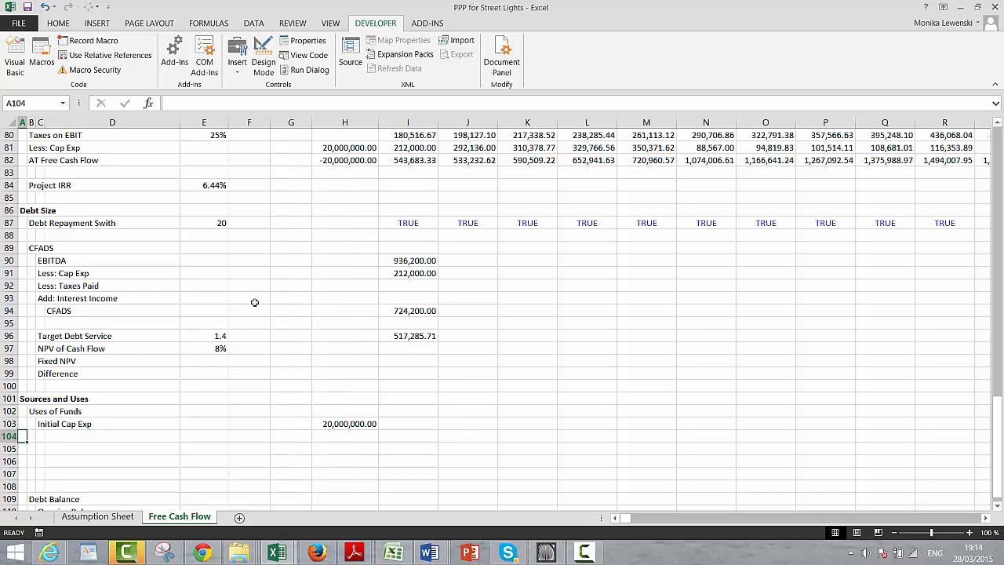
{"action": "key", "text": "Up"}
{"action": "key", "text": "Up"}
{"action": "key", "text": "Down"}
{"action": "key", "text": "Down"}
{"action": "key", "text": "Right"}
{"action": "key", "text": "Right"}
{"action": "type", "text": "Fees"}
{"action": "key", "text": "Return"}
{"action": "key", "text": "Right"}
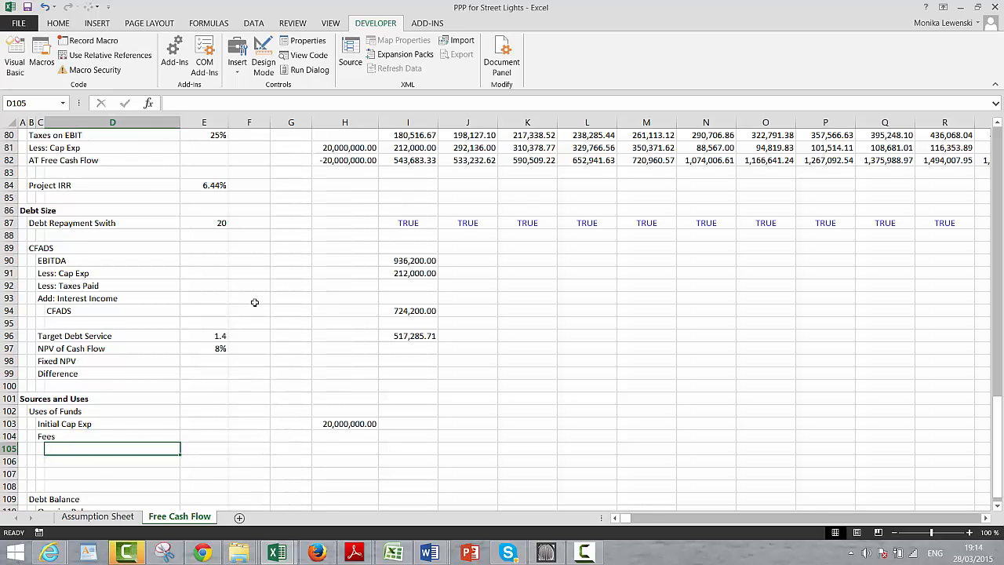
{"action": "type", "text": "Total"}
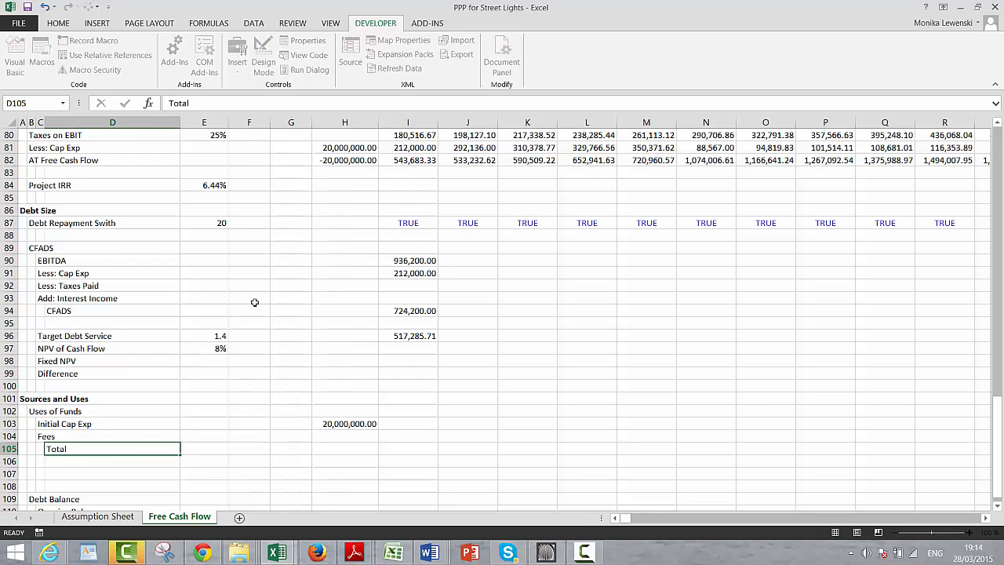
{"action": "key", "text": "Return"}
Step: Calculate the Uses of Funds total in H105 by adding Initial Cap Exp and Fees with =H103+H104
{"action": "key", "text": "Up"}
{"action": "key", "text": "Right"}
{"action": "key", "text": "Right"}
{"action": "key", "text": "Right"}
{"action": "key", "text": "Right"}
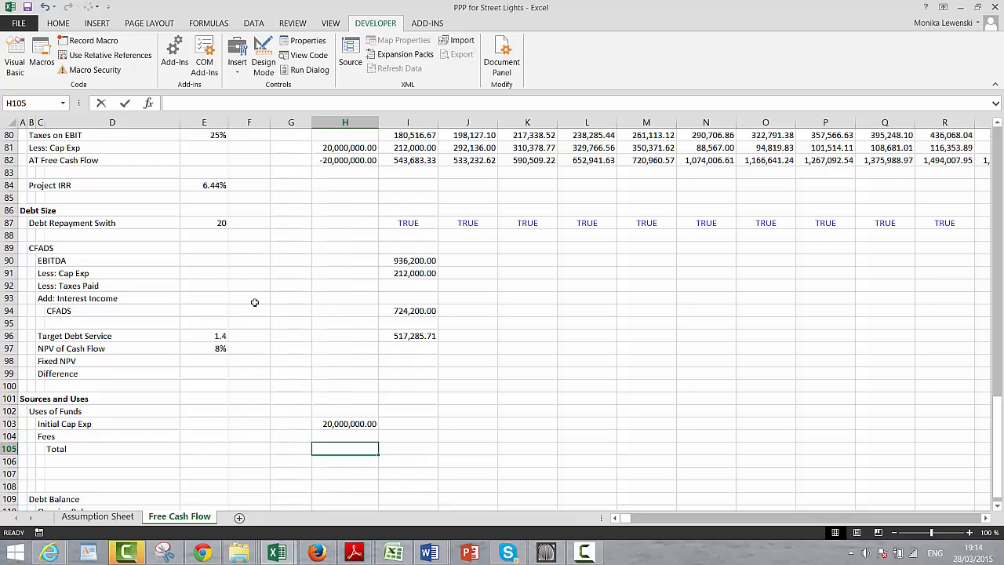
{"action": "type", "text": "="}
{"action": "key", "text": "Up"}
{"action": "key", "text": "Up"}
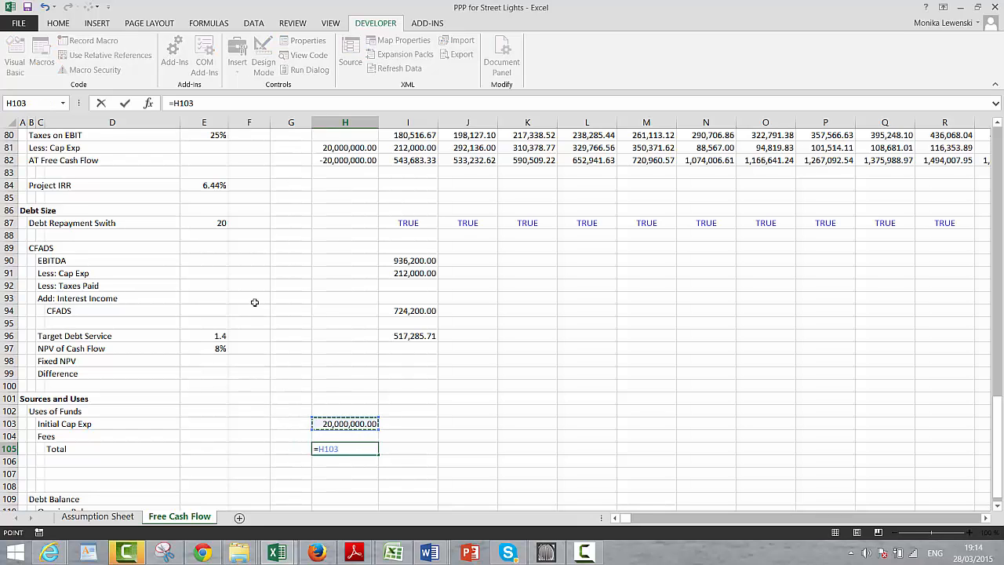
{"action": "type", "text": "+"}
{"action": "key", "text": "Up"}
{"action": "key", "text": "Return"}
Step: Insert additional blank rows at row 107, above the Debt Balance heading, for a sources block
{"action": "key", "text": "Down"}
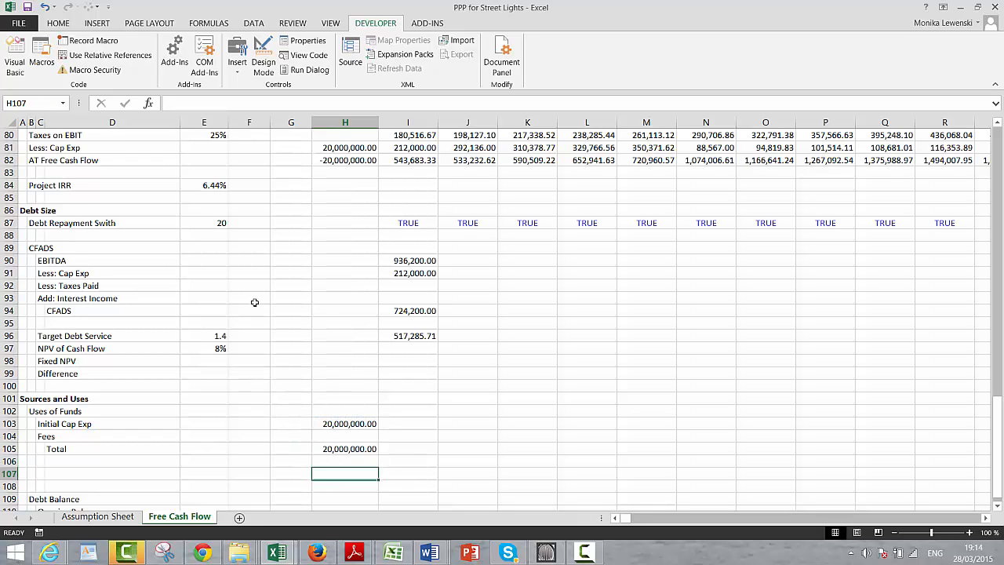
{"action": "key", "text": "Left"}
{"action": "key", "text": "Left"}
{"action": "key", "text": "Left"}
{"action": "key", "text": "Left"}
{"action": "key", "text": "Left"}
{"action": "key", "text": "Left"}
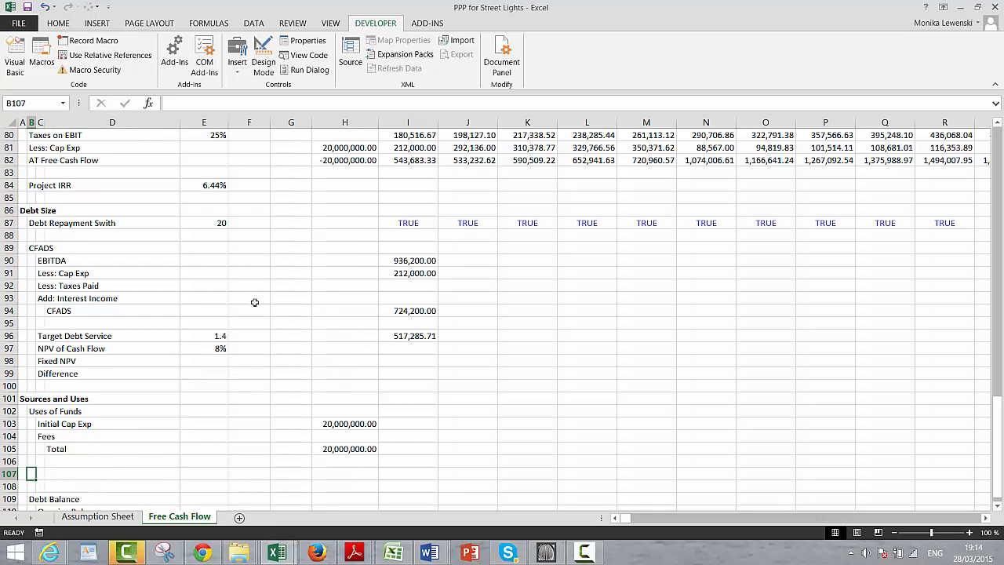
{"action": "key", "text": "shift+space"}
{"action": "key", "text": "ctrl+shift+plus"}
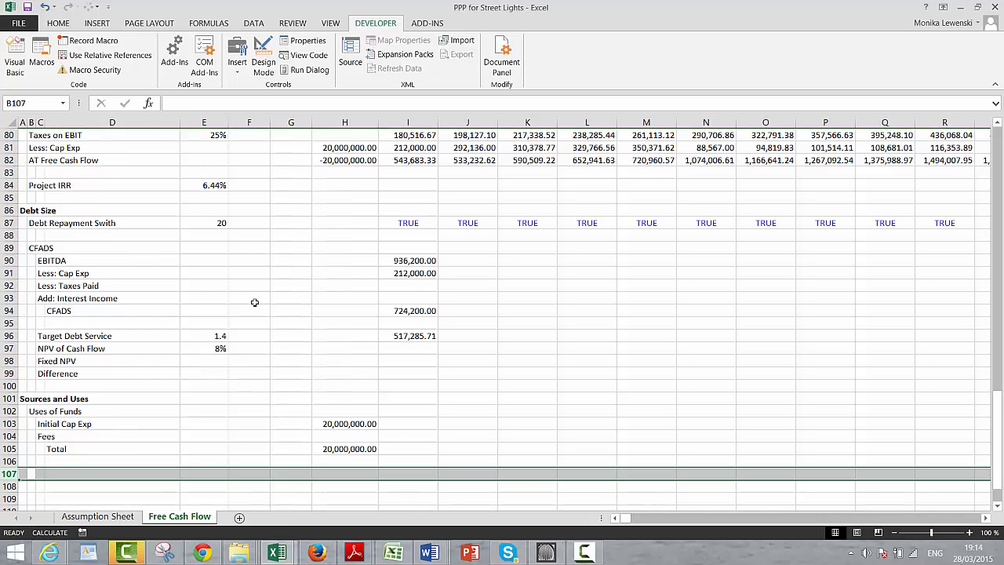
{"action": "key", "text": "ctrl+shift+plus"}
{"action": "key", "text": "ctrl+shift+plus"}
{"action": "key", "text": "Right"}
{"action": "key", "text": "Left"}
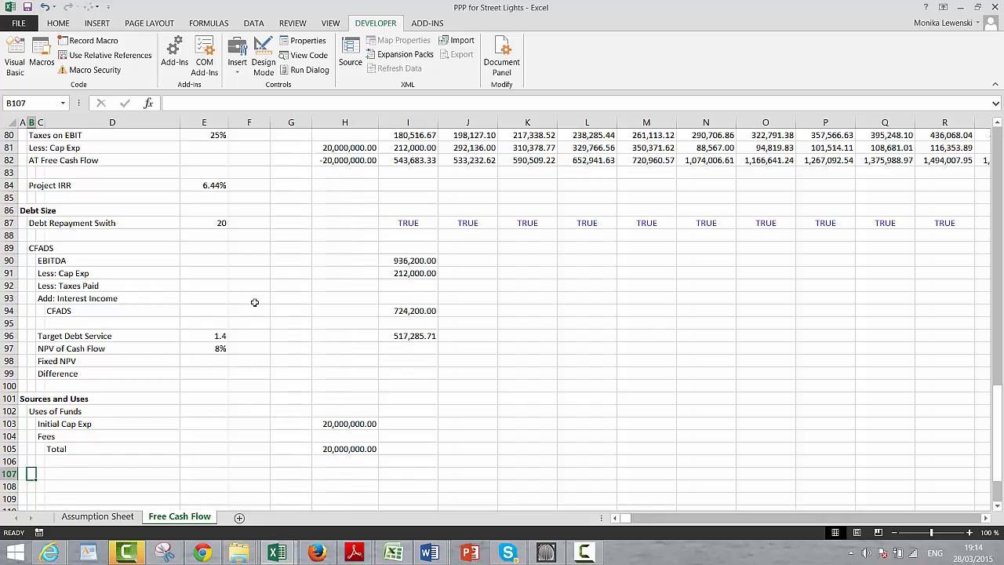
Step: Enter the label "Sources of Funds" in B107 and the indented label "Debt" in C108
{"action": "type", "text": "Sour"}
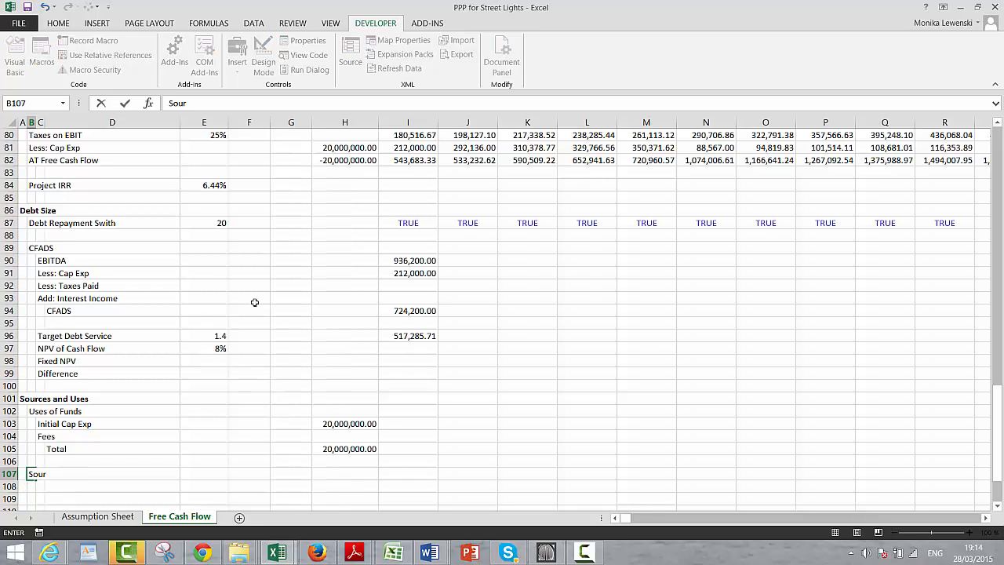
{"action": "type", "text": "ees of Fund"}
{"action": "type", "text": "s"}
{"action": "key", "text": "Return"}
{"action": "key", "text": "Right"}
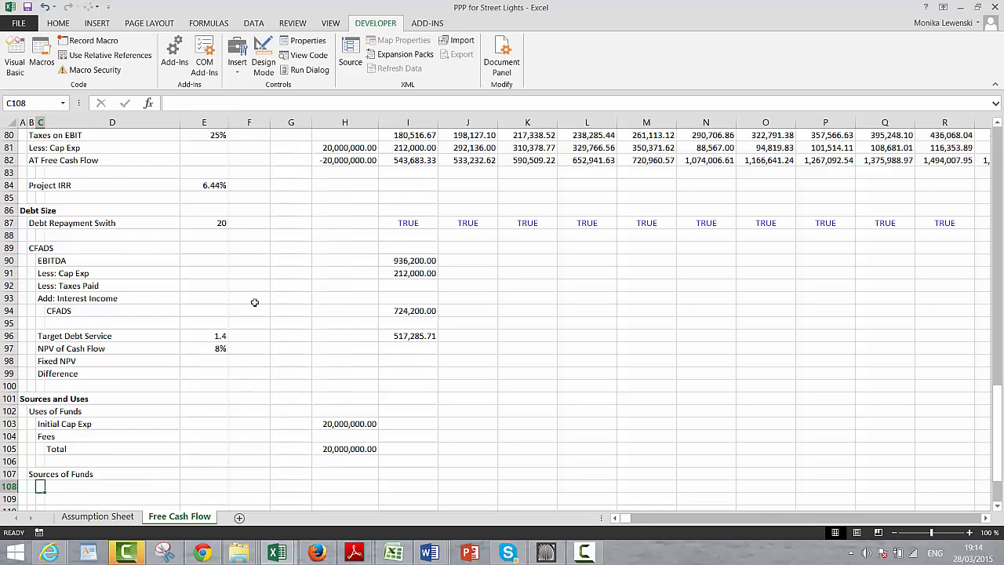
{"action": "type", "text": "Debt"}
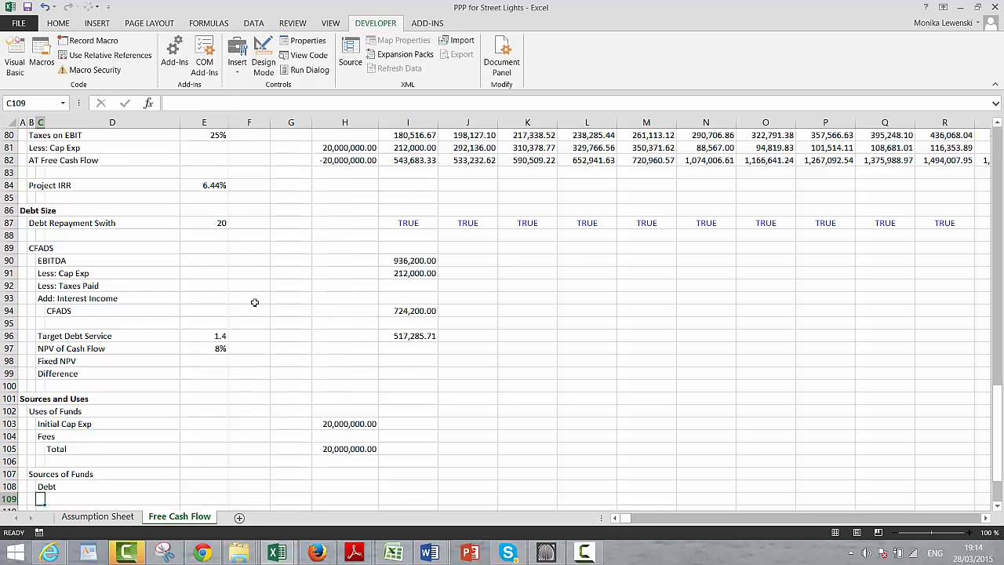
Step: Link the Debt amount in H108 to the Fixed NPV row of the Debt Size section with =H98
{"action": "key", "text": "Right"}
{"action": "key", "text": "Right"}
{"action": "key", "text": "Right"}
{"action": "key", "text": "Right"}
{"action": "key", "text": "Right"}
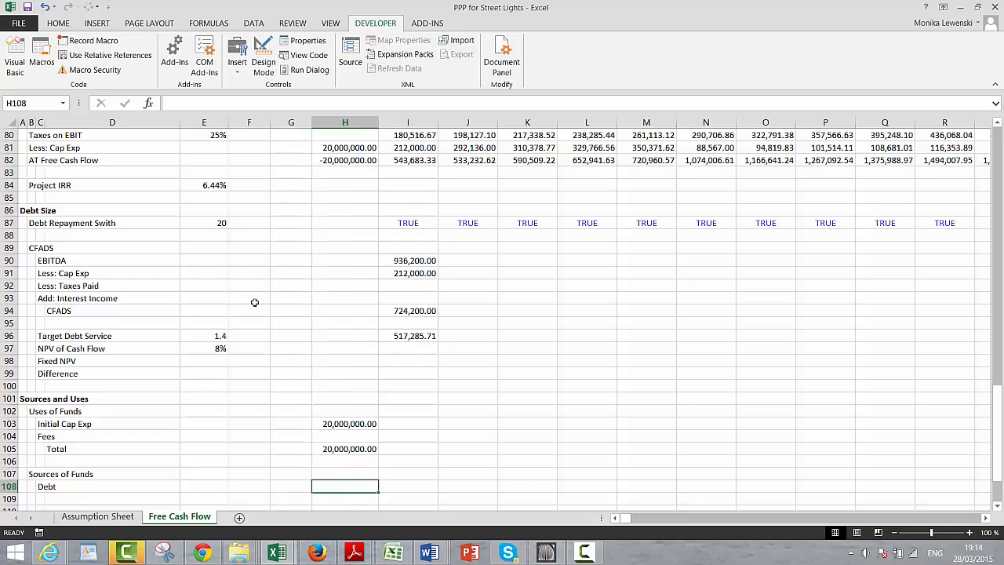
{"action": "type", "text": "="}
{"action": "key", "text": "Up"}
{"action": "key", "text": "Up"}
{"action": "key", "text": "Up"}
{"action": "key", "text": "Up"}
{"action": "key", "text": "Up"}
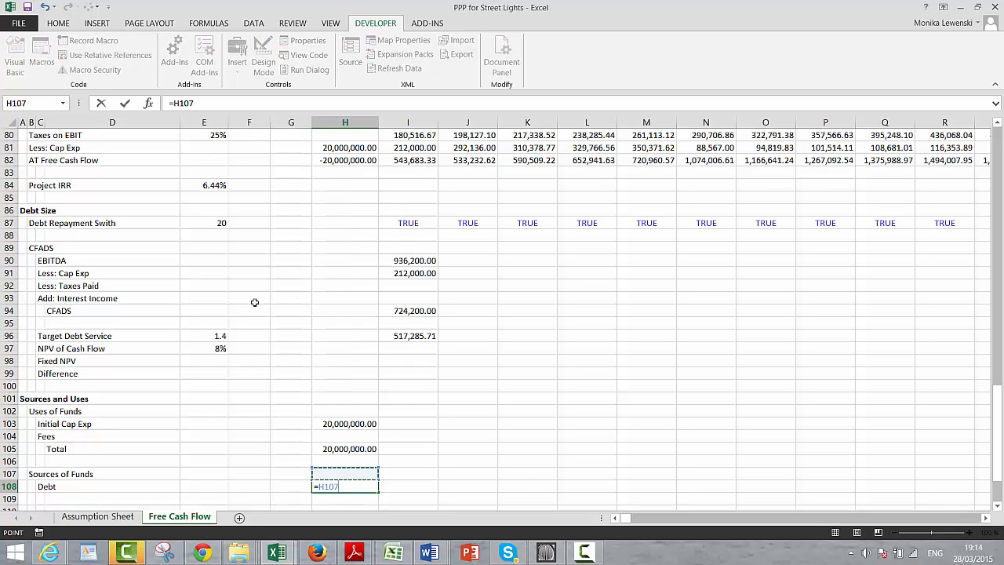
{"action": "key", "text": "Up"}
{"action": "key", "text": "Up"}
{"action": "key", "text": "Up"}
{"action": "key", "text": "Up"}
{"action": "key", "text": "Up"}
{"action": "key", "text": "Up"}
{"action": "key", "text": "Up"}
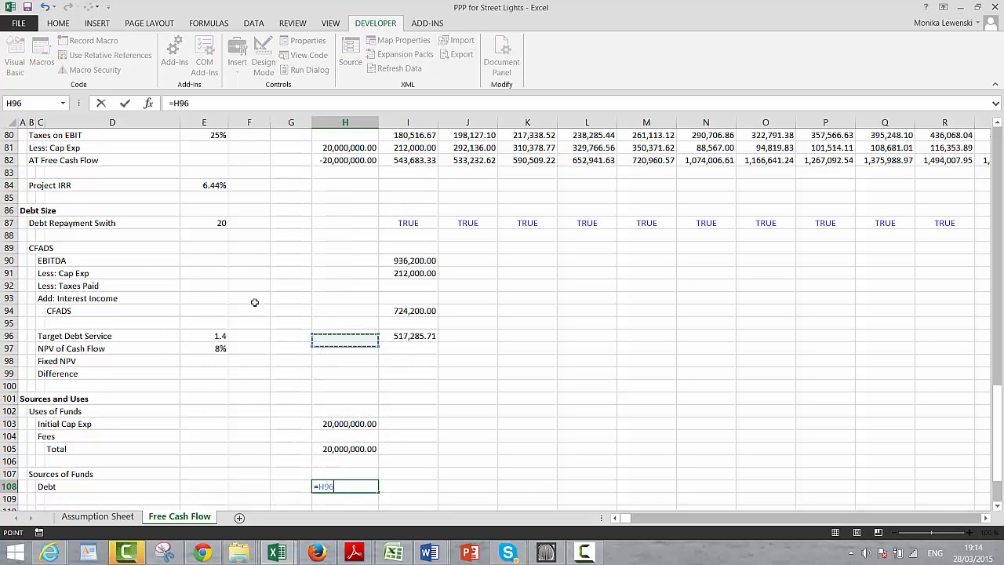
{"action": "key", "text": "Down"}
{"action": "key", "text": "Down"}
{"action": "key", "text": "Return"}
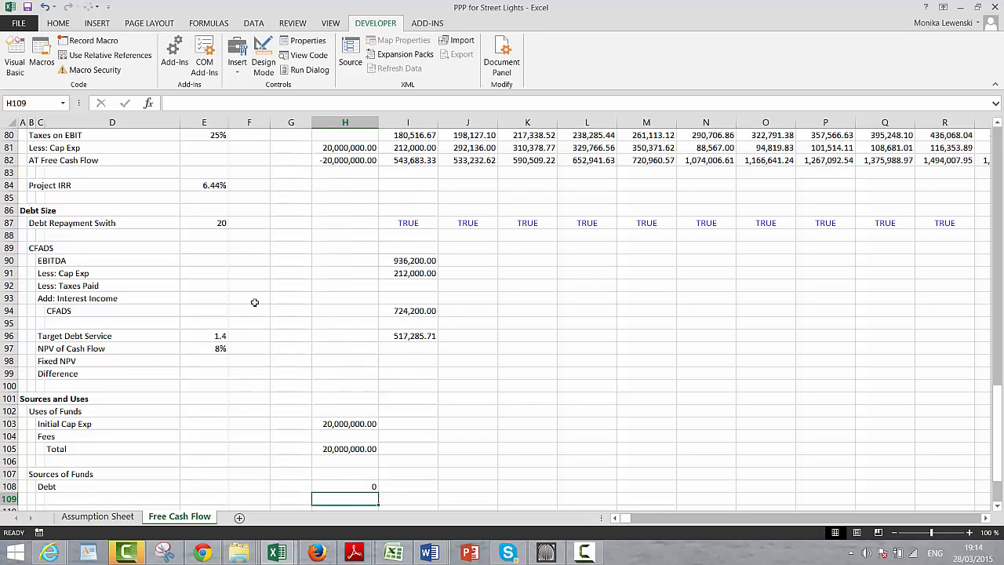
Step: Enter the indented label "Equity" in C109 beneath Debt
{"action": "key", "text": "Left"}
{"action": "key", "text": "Left"}
{"action": "key", "text": "Left"}
{"action": "key", "text": "Left"}
{"action": "key", "text": "Left"}
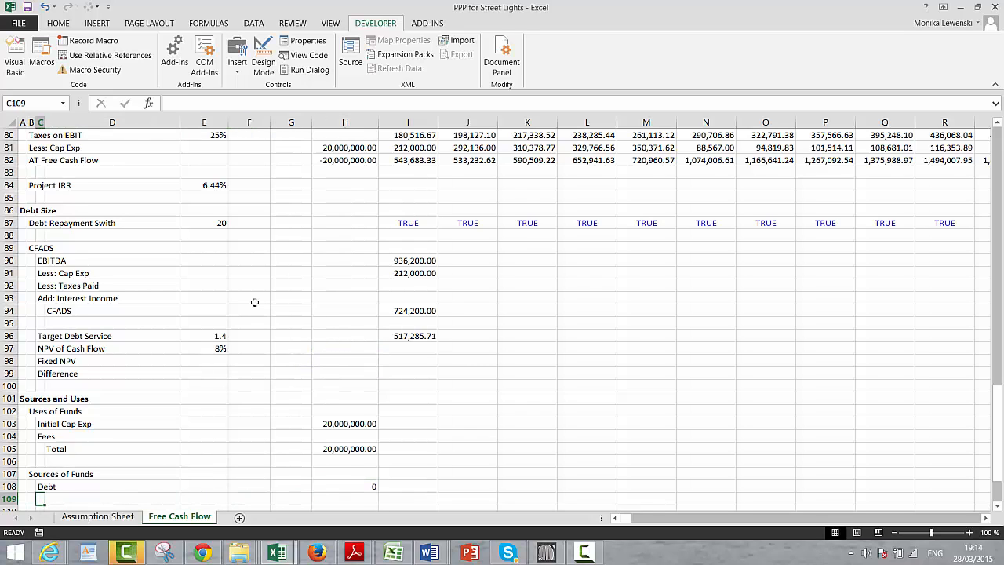
{"action": "type", "text": "Equity"}
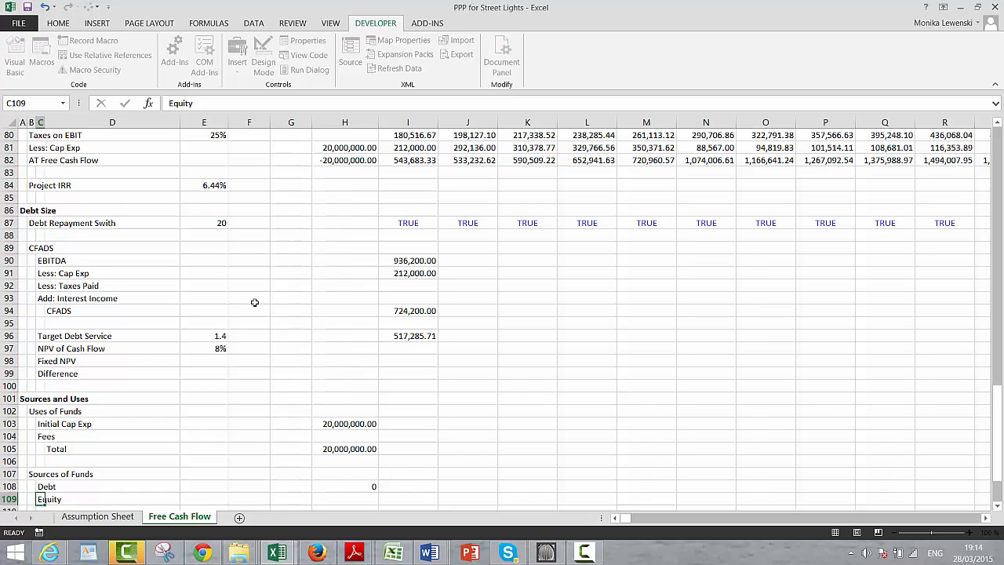
{"action": "key", "text": "ctrl+Return"}
Step: Enter the formula =H104-H108 for the Equity amount in H109
{"action": "key", "text": "Right"}
{"action": "key", "text": "Right"}
{"action": "key", "text": "Right"}
{"action": "key", "text": "Right"}
{"action": "key", "text": "Right"}
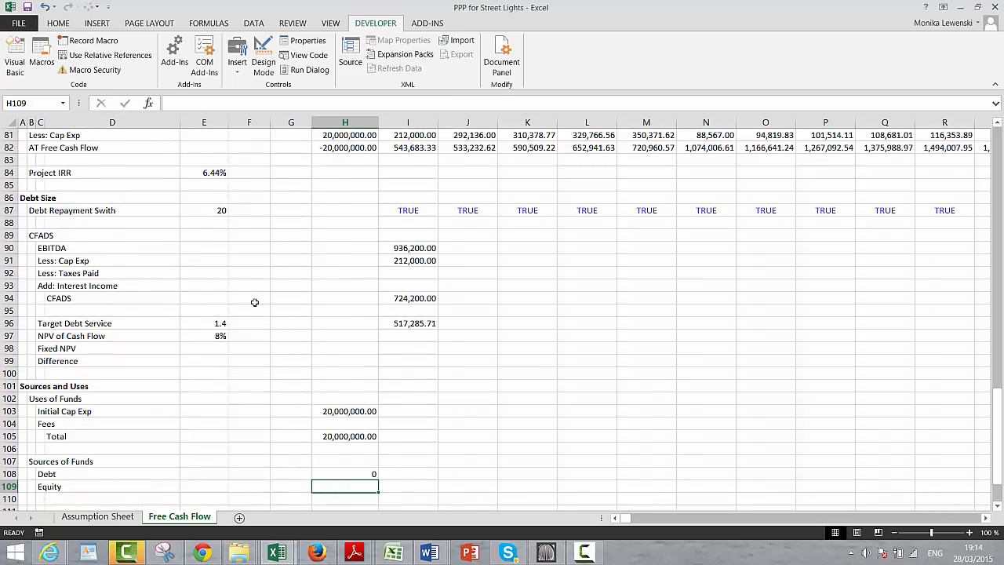
{"action": "type", "text": "="}
{"action": "key", "text": "Up"}
{"action": "key", "text": "Up"}
{"action": "key", "text": "Up"}
{"action": "key", "text": "Up"}
{"action": "key", "text": "Up"}
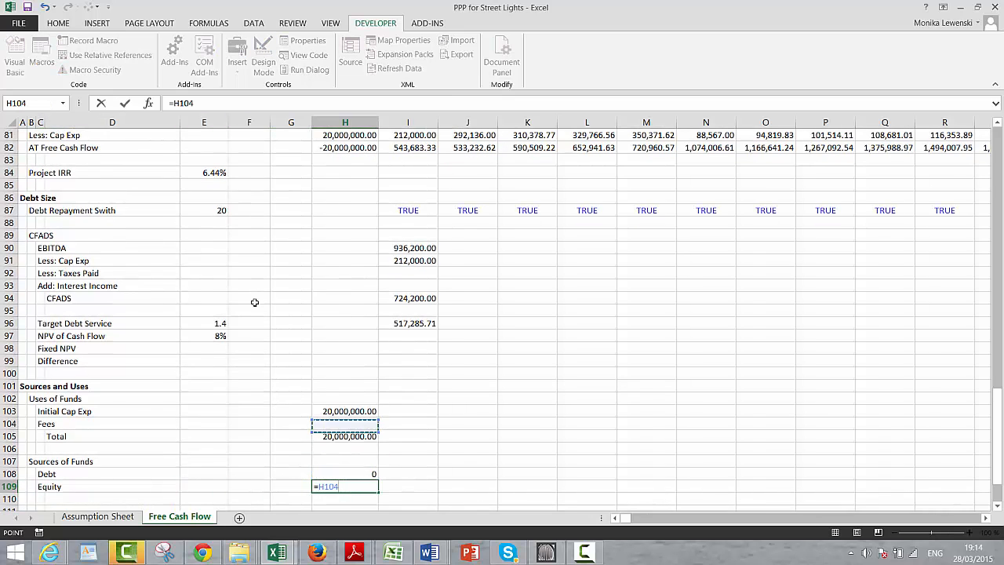
{"action": "type", "text": "-"}
{"action": "key", "text": "Up"}
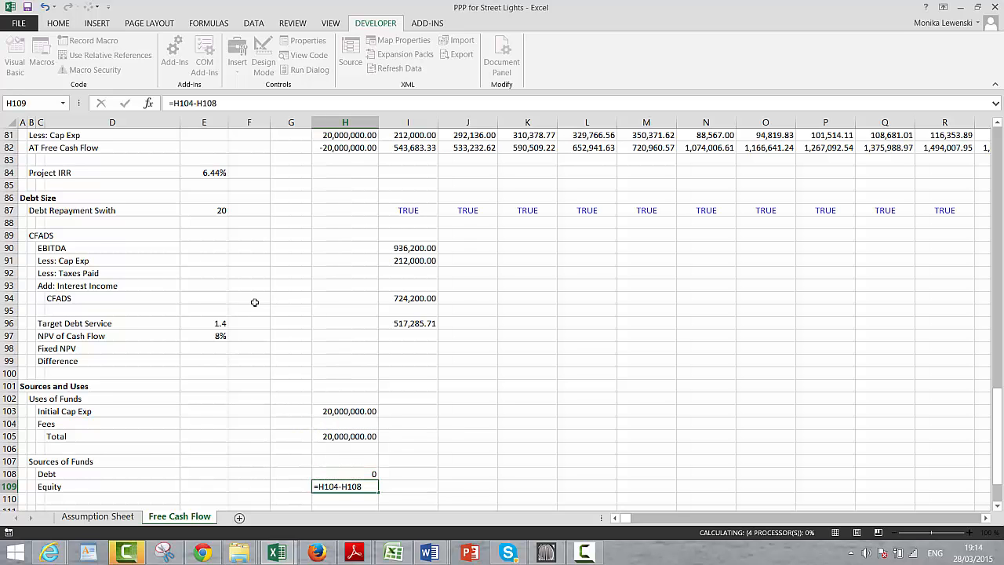
{"action": "key", "text": "Return"}
Step: Delete the three surplus blank rows 111 to 113 between the Equity row and the Debt Balance heading
{"action": "key", "text": "Return"}
{"action": "key", "text": "Down"}
{"action": "key", "text": "Left"}
{"action": "key", "text": "Left"}
{"action": "key", "text": "Left"}
{"action": "key", "text": "Left"}
{"action": "key", "text": "Left"}
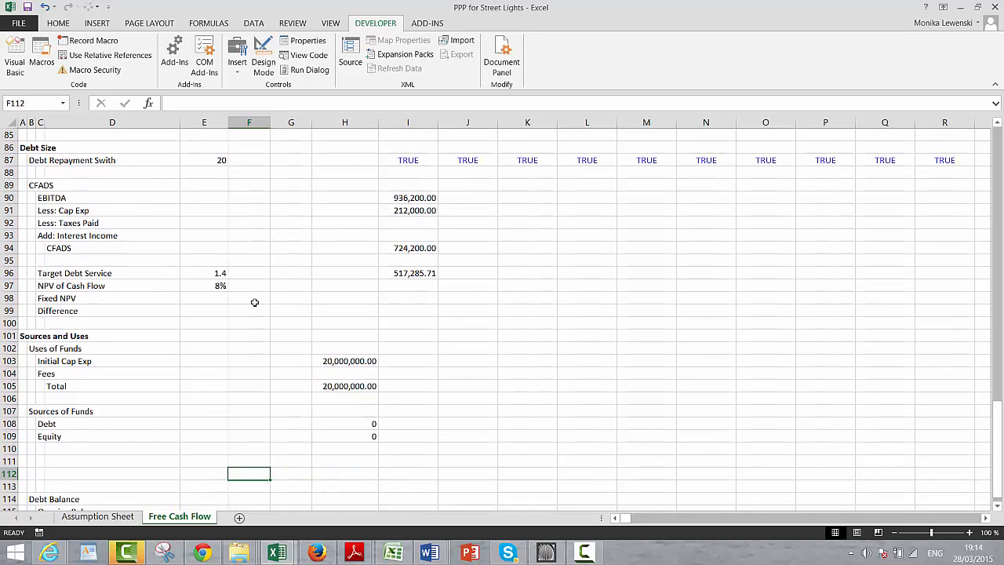
{"action": "key", "text": "Left"}
{"action": "key", "text": "Left"}
{"action": "key", "text": "Up"}
{"action": "key", "text": "shift+space"}
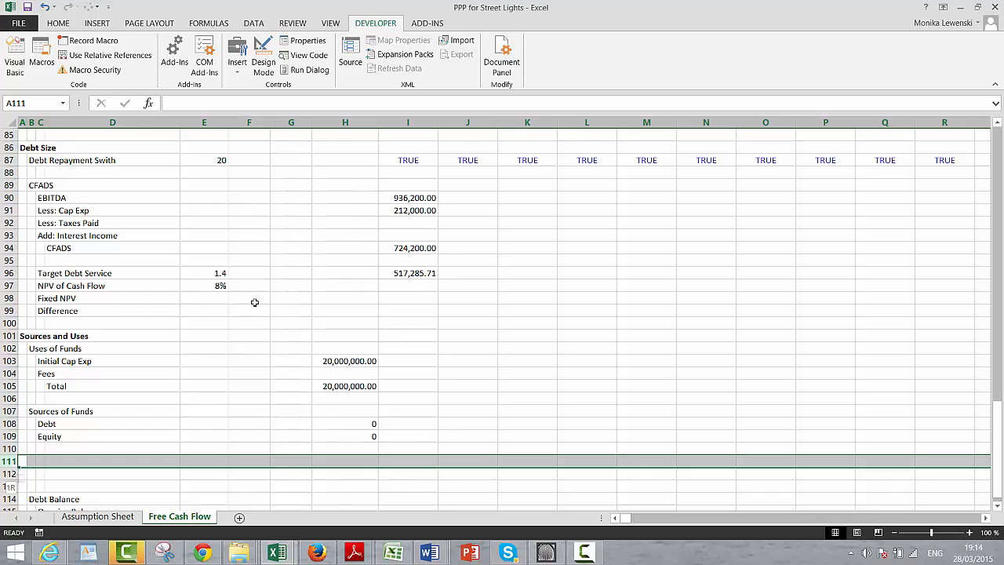
{"action": "key", "text": "shift+Down"}
{"action": "key", "text": "shift+Down"}
{"action": "key", "text": "ctrl+minus"}
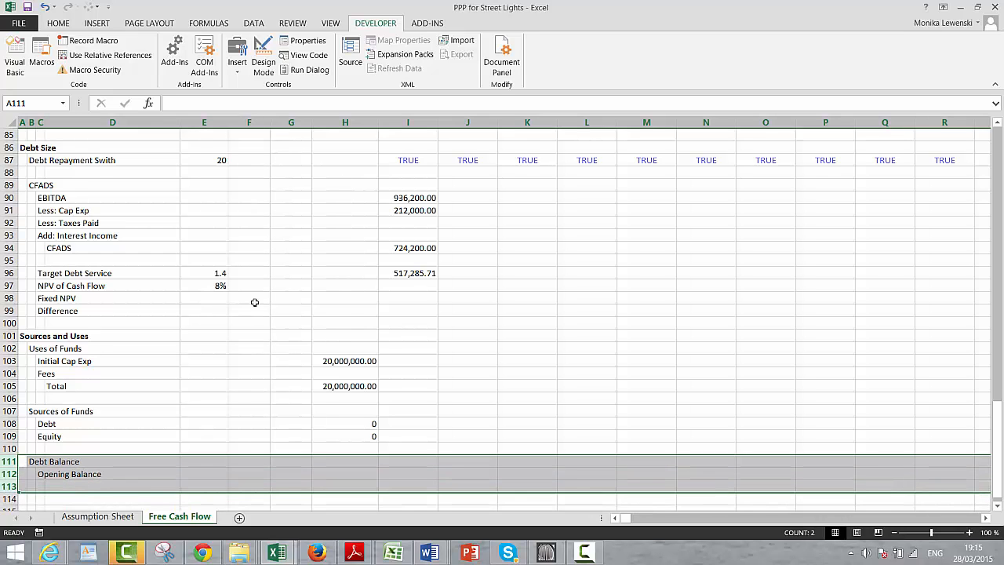
Step: Enter the indented label "Less: Repayment" in C113 beneath Opening Balance
{"action": "key", "text": "Down"}
{"action": "key", "text": "Right"}
{"action": "key", "text": "Down"}
{"action": "key", "text": "Right"}
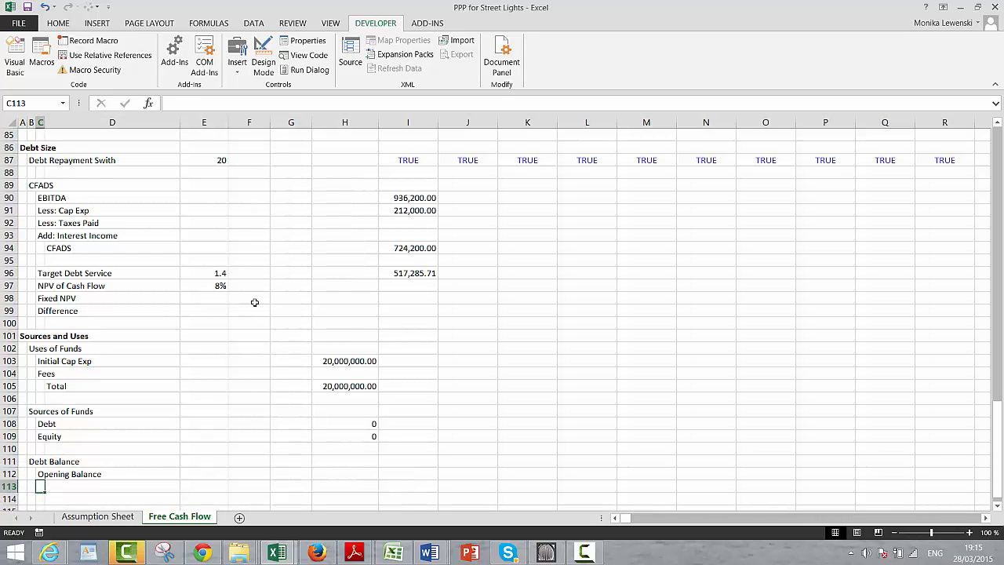
{"action": "type", "text": "Less: "}
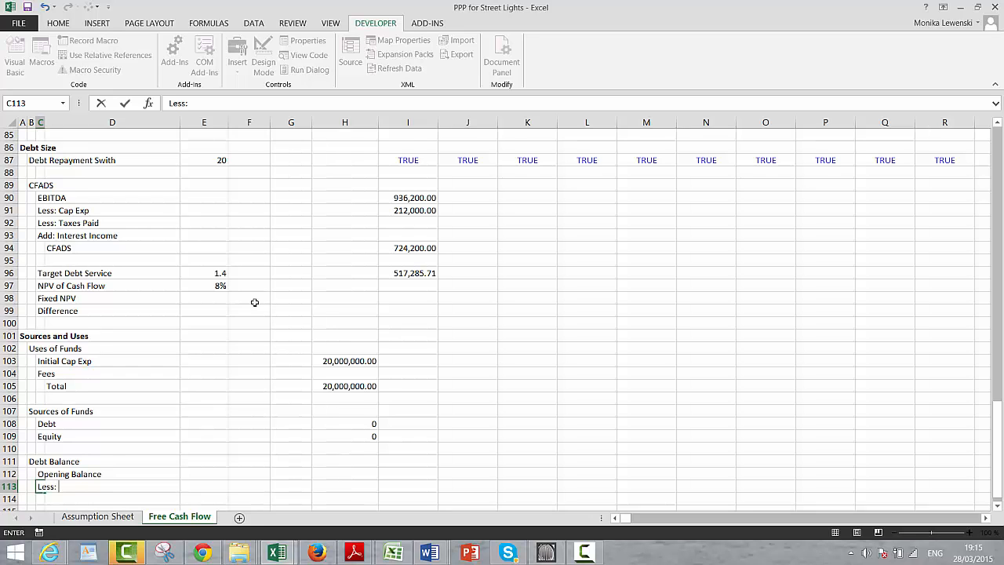
{"action": "type", "text": "Repayment"}
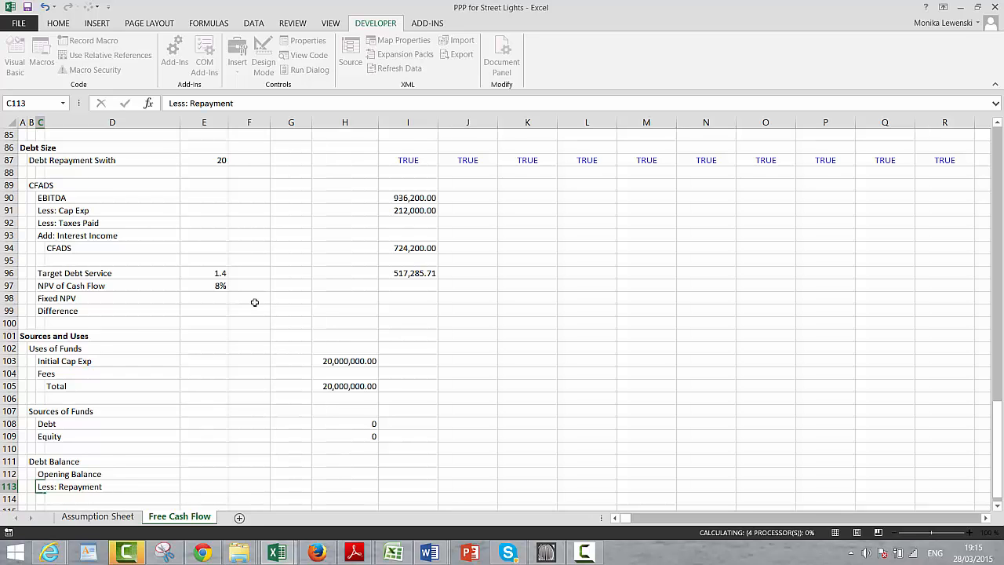
{"action": "key", "text": "Return"}
Step: Examine the NPV of Cash Flow row and the Sources and Uses and Debt Balance rows beneath it
{"action": "key", "text": "Up"}
{"action": "key", "text": "Up"}
{"action": "key", "text": "Up"}
{"action": "key", "text": "Up"}
{"action": "key", "text": "Up"}
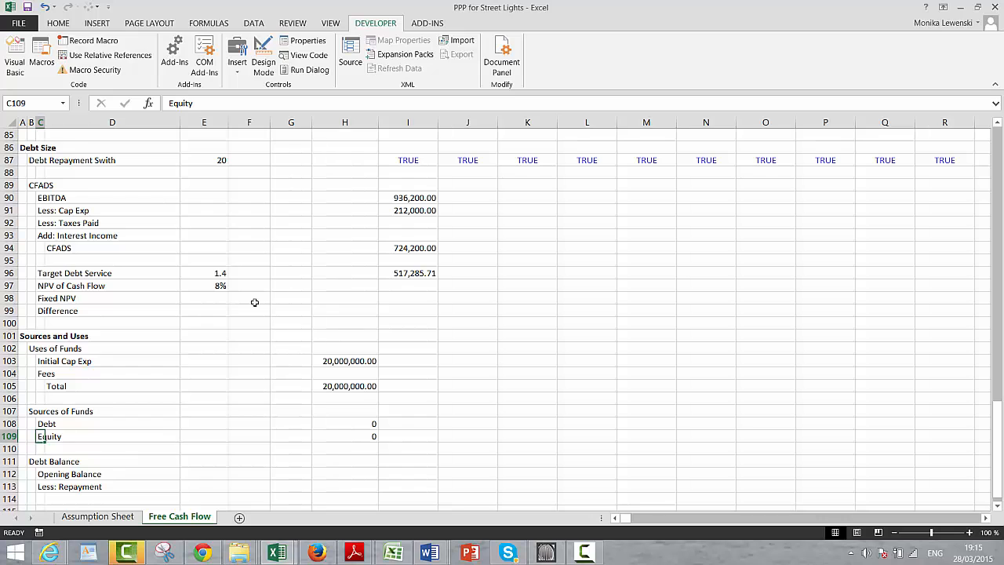
{"action": "key", "text": "Up"}
{"action": "key", "text": "Up"}
{"action": "key", "text": "Up"}
{"action": "key", "text": "Up"}
{"action": "key", "text": "Up"}
{"action": "key", "text": "Up"}
{"action": "key", "text": "Up"}
{"action": "key", "text": "Up"}
{"action": "key", "text": "Up"}
{"action": "key", "text": "Up"}
{"action": "key", "text": "Up"}
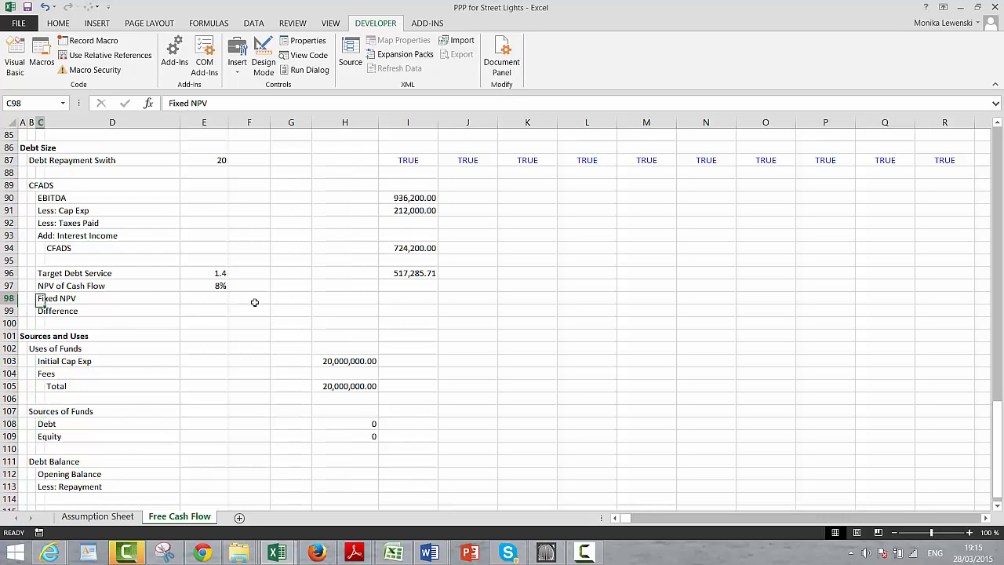
{"action": "key", "text": "Up"}
{"action": "key", "text": "Left"}
{"action": "key", "text": "Left"}
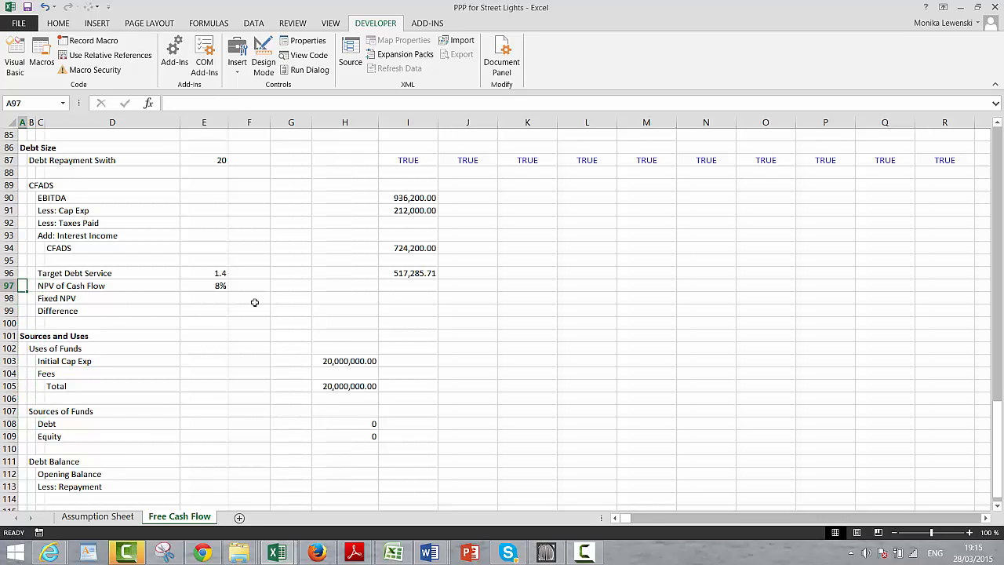
{"action": "key", "text": "Right"}
{"action": "key", "text": "Right"}
{"action": "key", "text": "Right"}
{"action": "key", "text": "Right"}
{"action": "key", "text": "Right"}
{"action": "key", "text": "Right"}
{"action": "key", "text": "Right"}
{"action": "key", "text": "Right"}
{"action": "key", "text": "Down"}
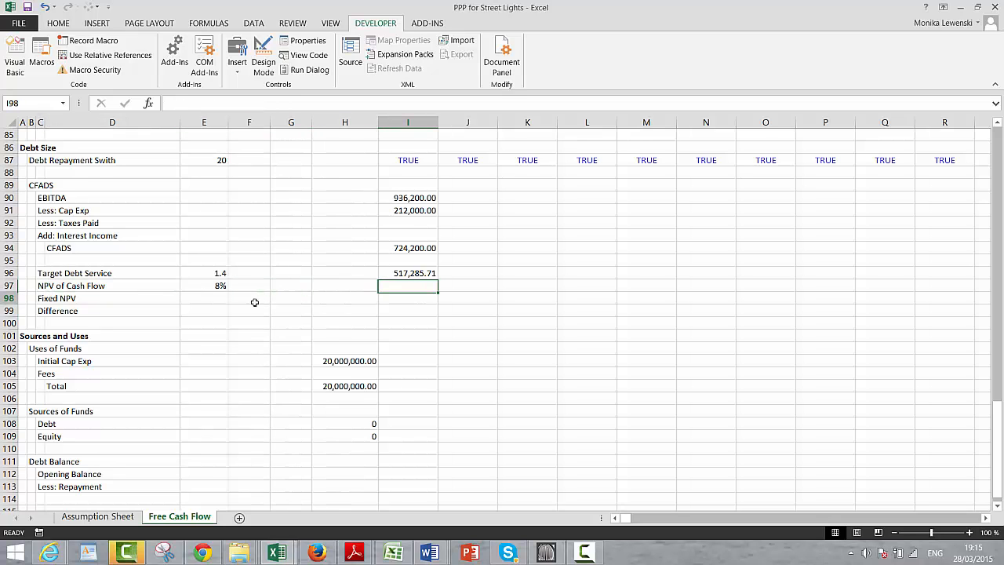
{"action": "key", "text": "Down"}
{"action": "key", "text": "Down"}
{"action": "key", "text": "Down"}
{"action": "key", "text": "Down"}
{"action": "key", "text": "Down"}
{"action": "key", "text": "Down"}
{"action": "key", "text": "Down"}
{"action": "key", "text": "Down"}
{"action": "key", "text": "Down"}
{"action": "key", "text": "Down"}
{"action": "key", "text": "Down"}
{"action": "key", "text": "Down"}
{"action": "key", "text": "Down"}
{"action": "key", "text": "Down"}
{"action": "key", "text": "Down"}
{"action": "key", "text": "Down"}
{"action": "key", "text": "Down"}
{"action": "key", "text": "Down"}
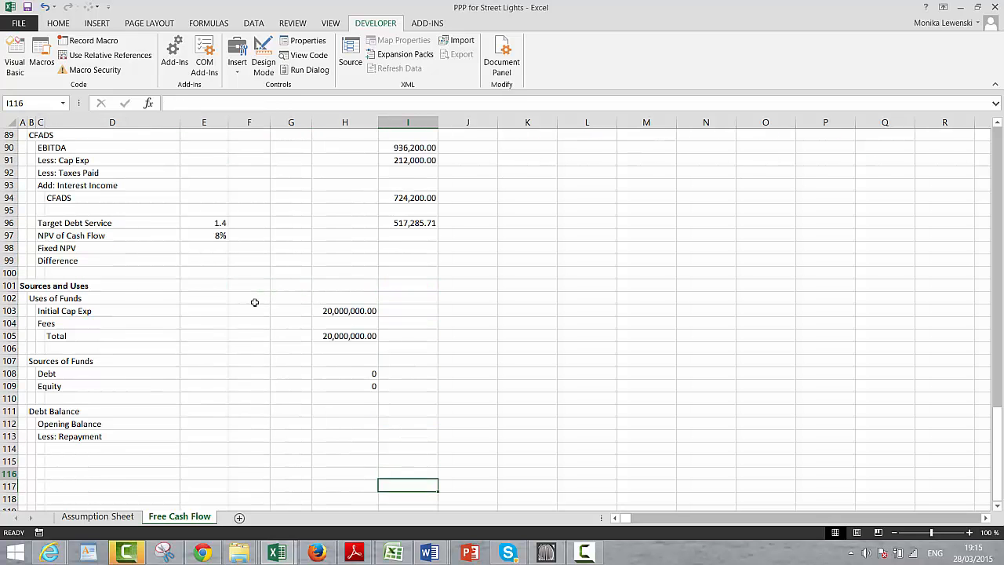
Step: Enter the indented labels "Closing Balance" in C114 and "Interest Expense" in C115 beneath Less: Repayment
{"action": "key", "text": "Up"}
{"action": "key", "text": "Up"}
{"action": "key", "text": "Left"}
{"action": "key", "text": "Left"}
{"action": "key", "text": "Left"}
{"action": "key", "text": "Left"}
{"action": "key", "text": "Left"}
{"action": "key", "text": "Left"}
{"action": "key", "text": "Left"}
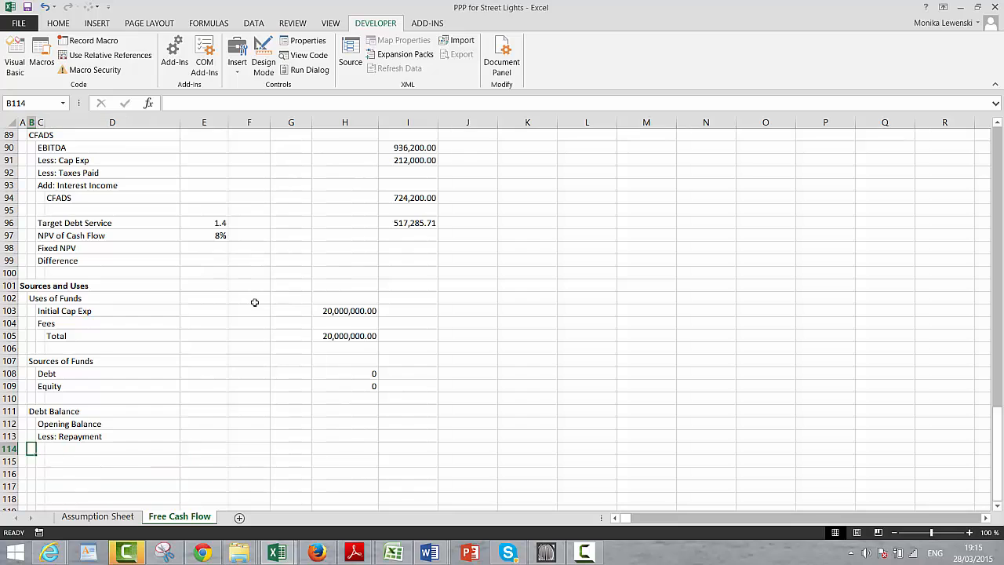
{"action": "key", "text": "Right"}
{"action": "type", "text": "Cl"}
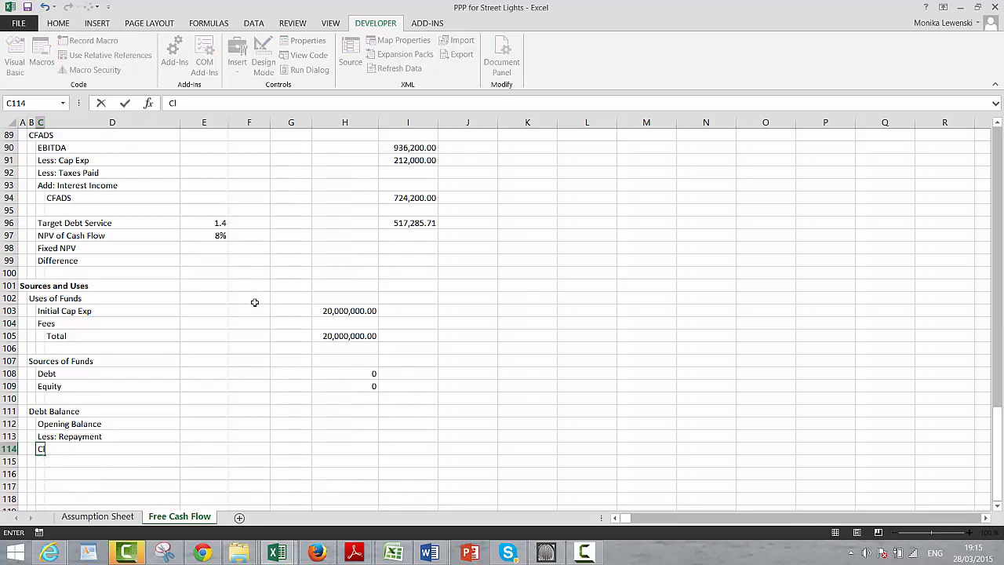
{"action": "type", "text": "sosing Balance"}
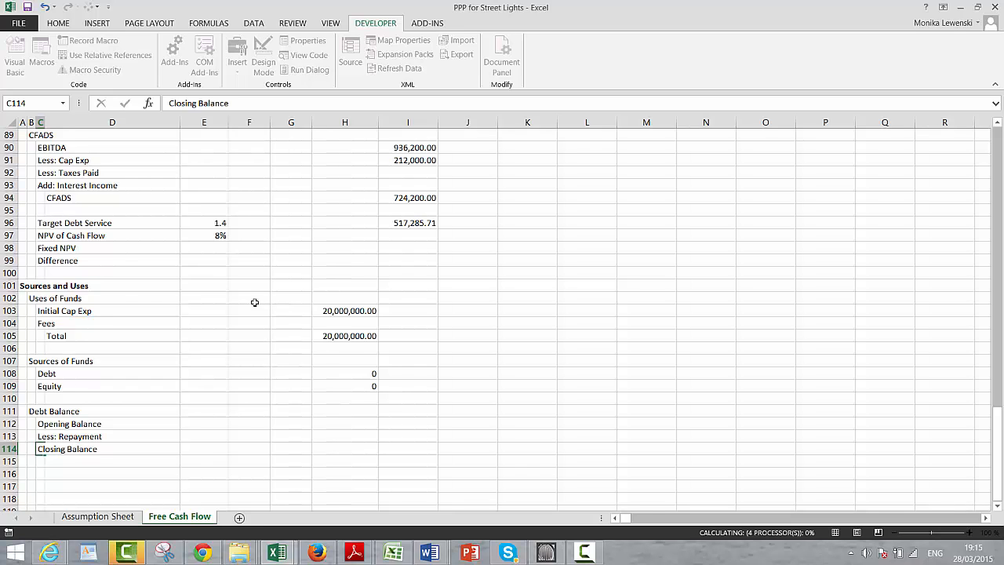
{"action": "key", "text": "Return"}
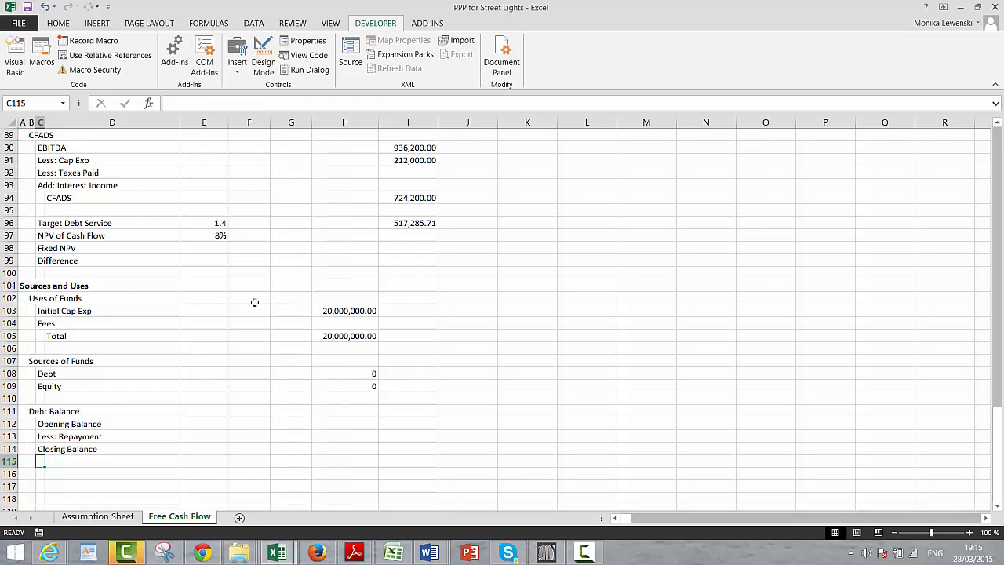
{"action": "type", "text": "Interest"}
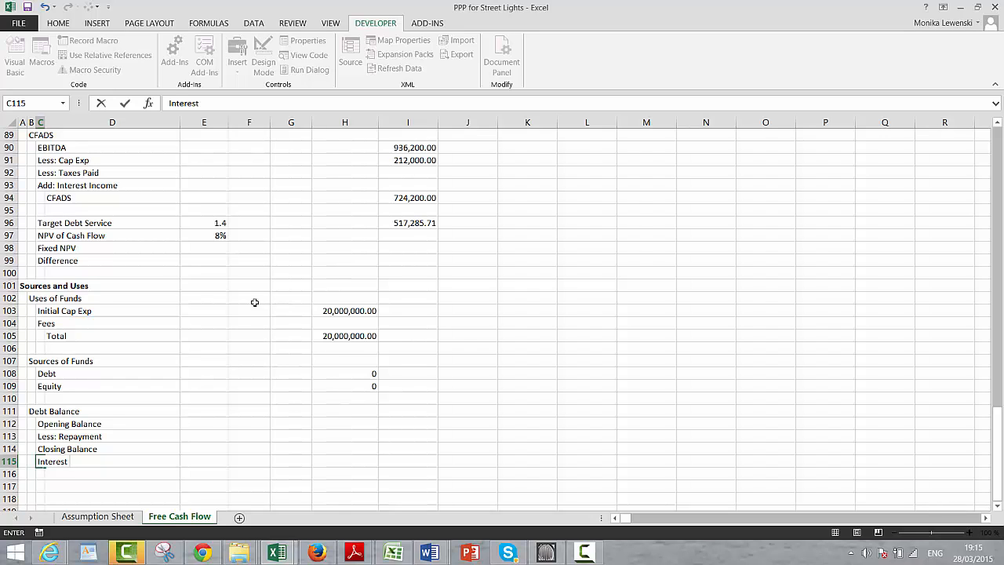
{"action": "type", "text": " Expense"}
{"action": "key", "text": "Return"}
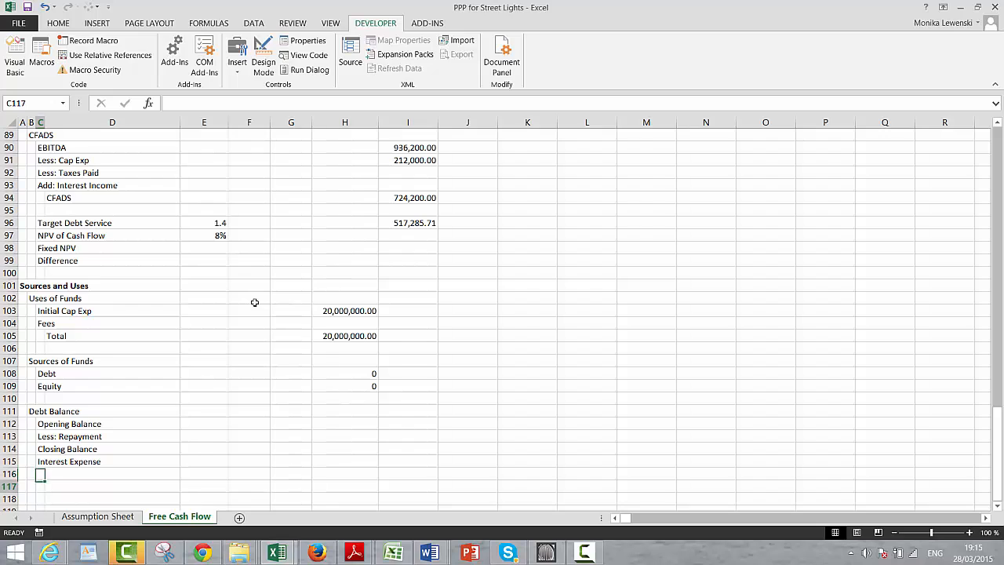
Step: Enter the formula =E97 in E115 to link the Interest Expense rate to the NPV of Cash Flow rate
{"action": "key", "text": "Down"}
{"action": "key", "text": "Up"}
{"action": "key", "text": "Up"}
{"action": "key", "text": "Up"}
{"action": "key", "text": "Up"}
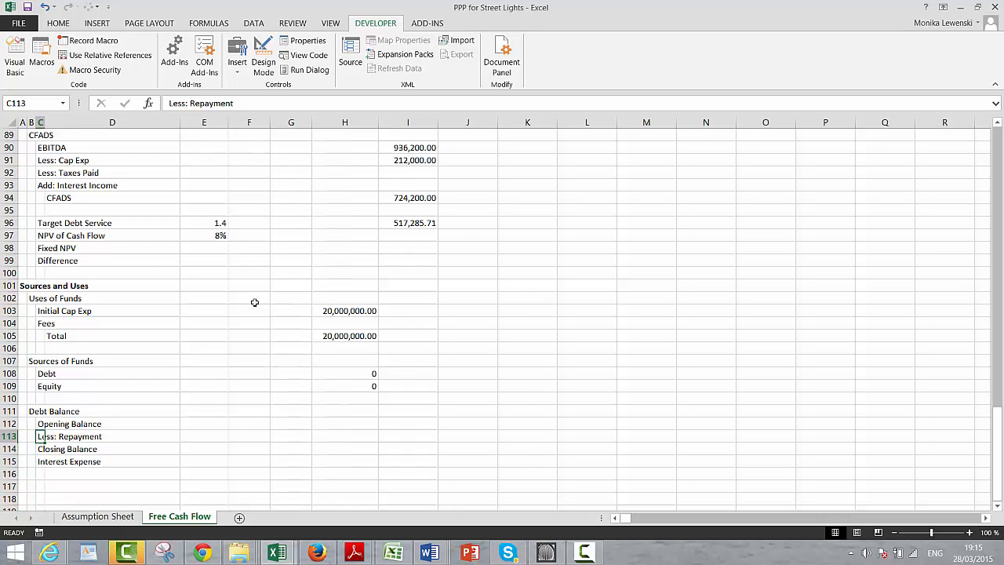
{"action": "key", "text": "Up"}
{"action": "key", "text": "Down"}
{"action": "key", "text": "Down"}
{"action": "key", "text": "Down"}
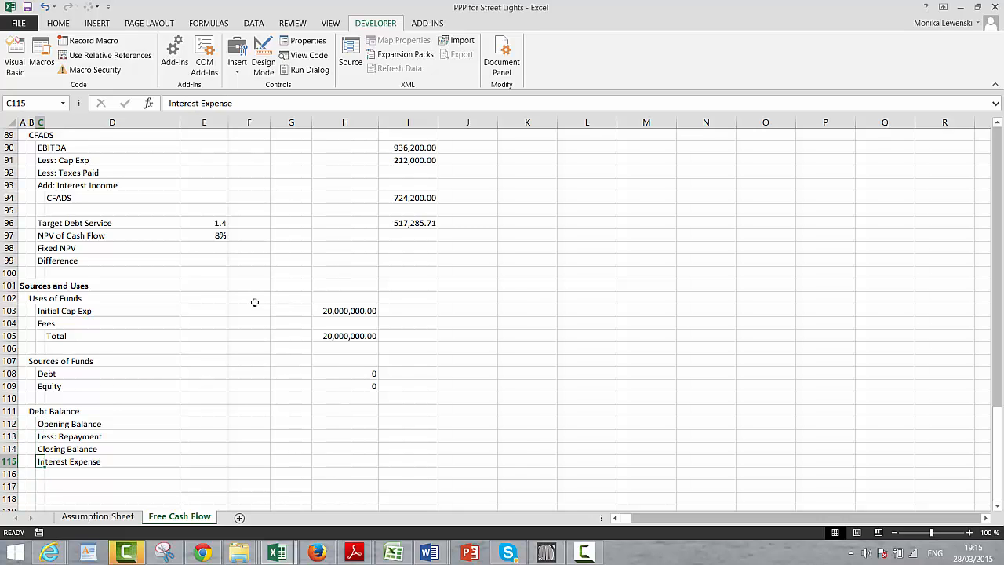
{"action": "key", "text": "Right"}
{"action": "key", "text": "Right"}
{"action": "type", "text": "="}
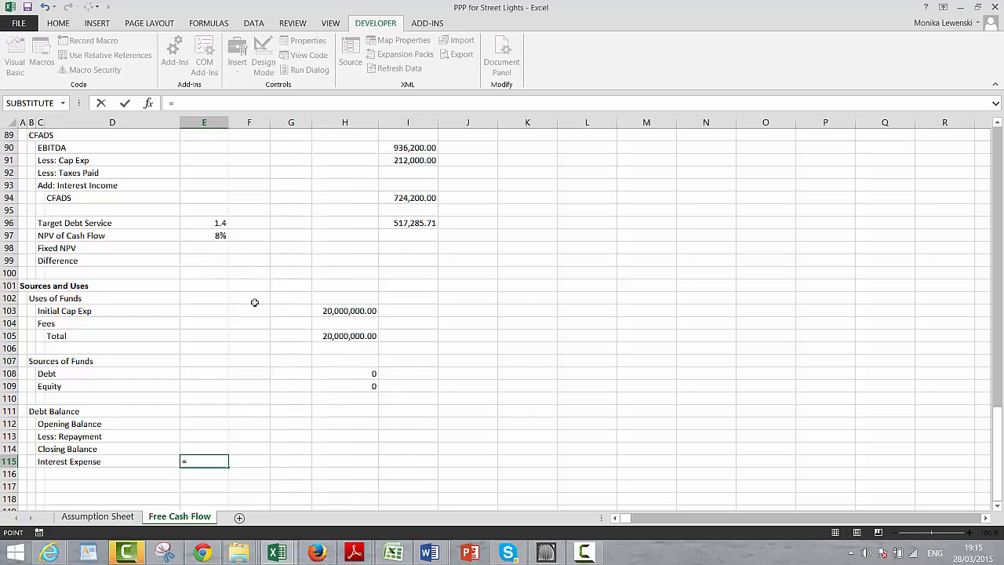
{"action": "key", "text": "Up"}
{"action": "key", "text": "Up"}
{"action": "key", "text": "Up"}
{"action": "key", "text": "Up"}
{"action": "key", "text": "Up"}
{"action": "key", "text": "Up"}
{"action": "key", "text": "Up"}
{"action": "key", "text": "Up"}
{"action": "key", "text": "Up"}
{"action": "key", "text": "Up"}
{"action": "key", "text": "Up"}
{"action": "key", "text": "Up"}
{"action": "key", "text": "Up"}
{"action": "key", "text": "Up"}
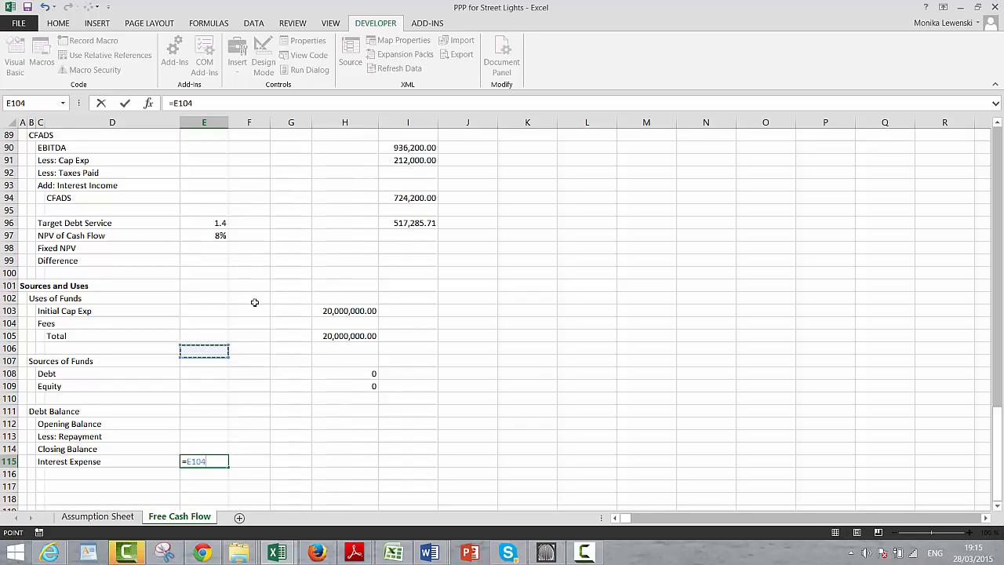
{"action": "key", "text": "Up"}
{"action": "key", "text": "Up"}
{"action": "key", "text": "Up"}
{"action": "key", "text": "Up"}
{"action": "key", "text": "Up"}
{"action": "key", "text": "Up"}
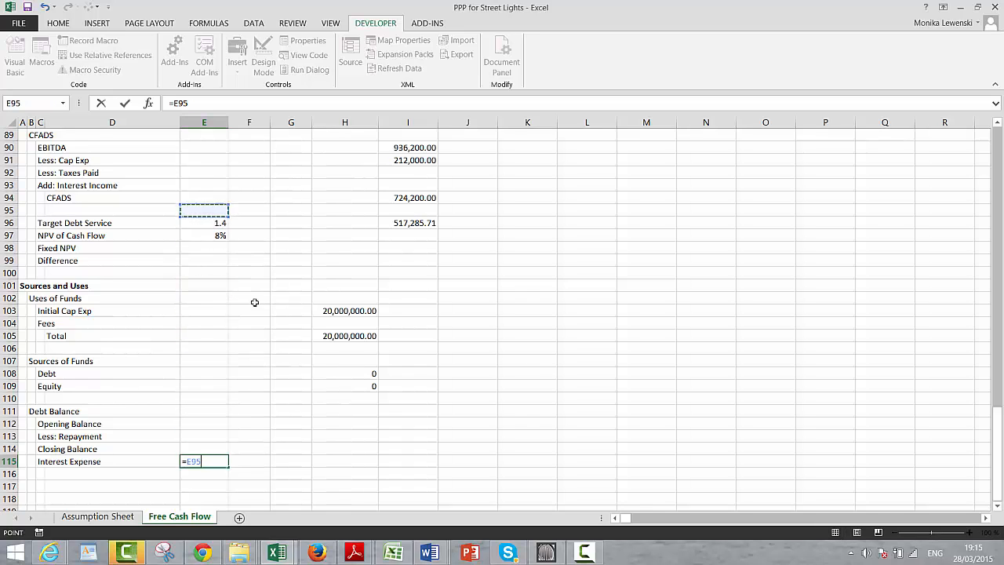
{"action": "key", "text": "Down"}
{"action": "key", "text": "Down"}
{"action": "key", "text": "Return"}
Step: Enter the section heading "Profit and Loss" in A117, leaving one blank row beneath Interest Expense
{"action": "key", "text": "Down"}
{"action": "key", "text": "Down"}
{"action": "key", "text": "Down"}
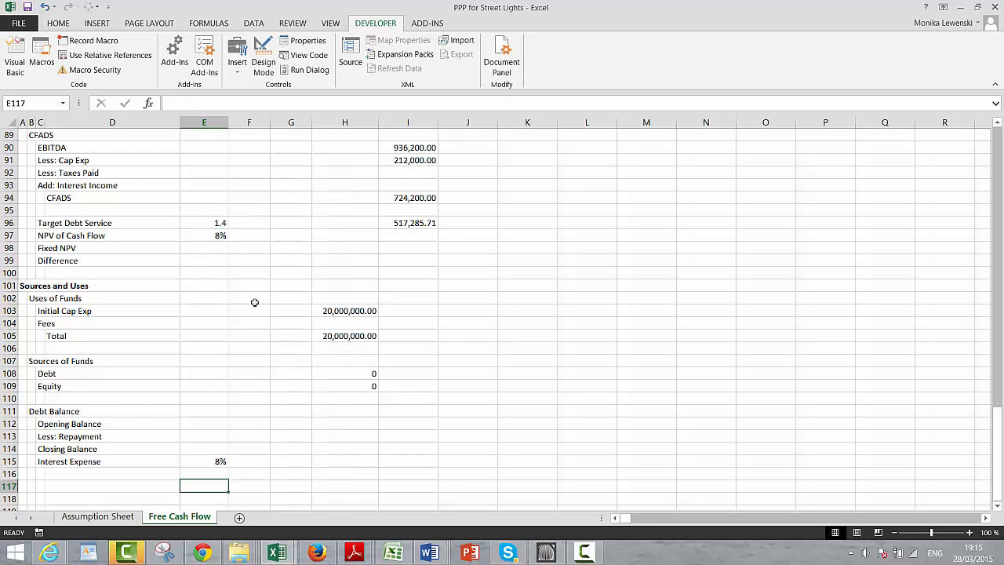
{"action": "key", "text": "Left"}
{"action": "key", "text": "Left"}
{"action": "key", "text": "Left"}
{"action": "key", "text": "Left"}
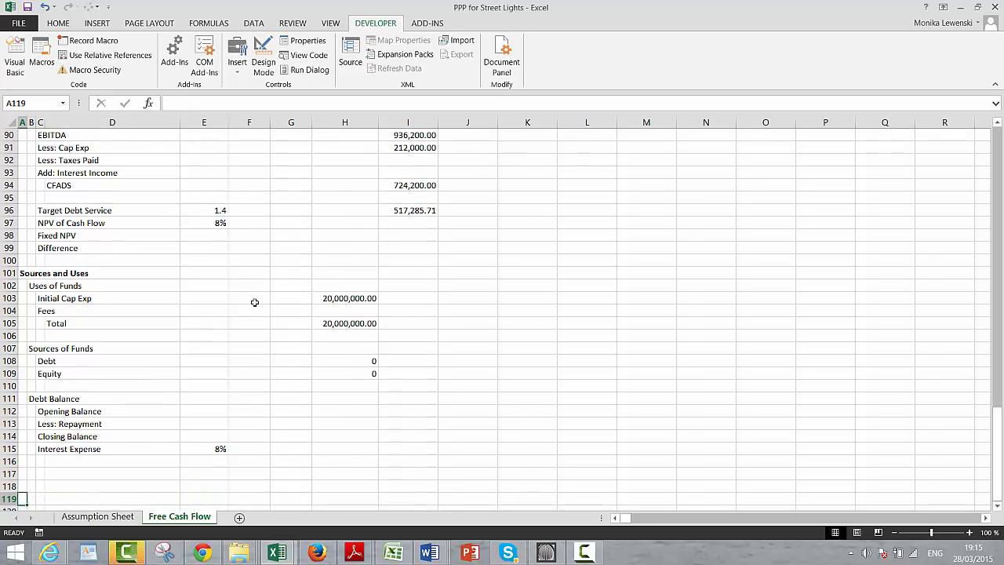
{"action": "key", "text": "Up"}
{"action": "key", "text": "Up"}
{"action": "key", "text": "Right"}
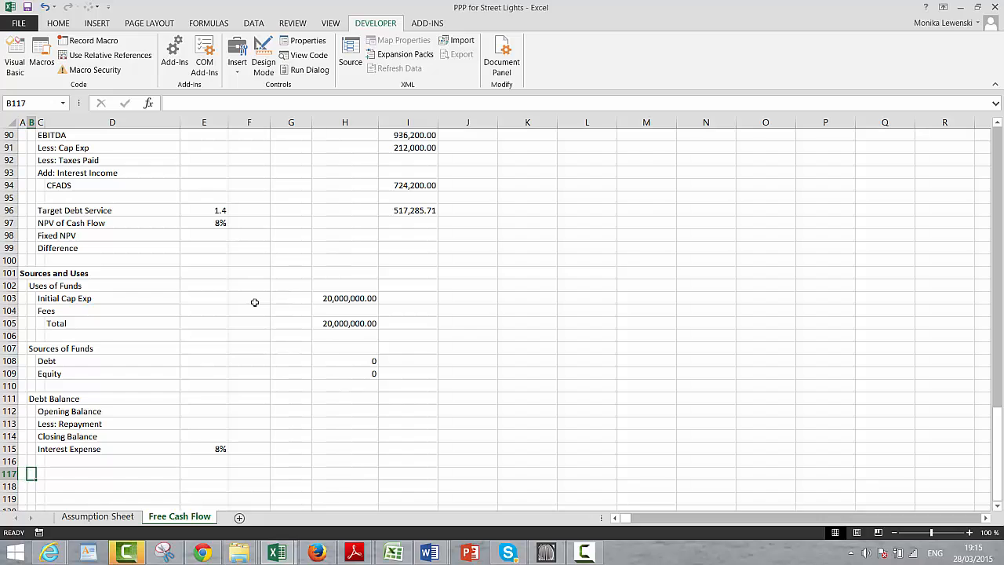
{"action": "key", "text": "Left"}
{"action": "type", "text": "Pr"}
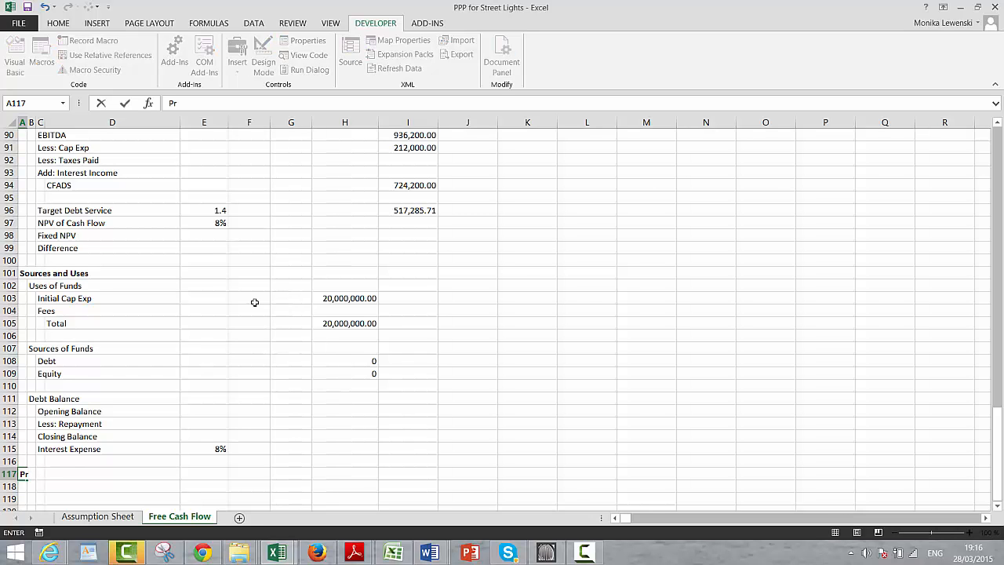
{"action": "type", "text": "ofit and Loss"}
{"action": "key", "text": "Return"}
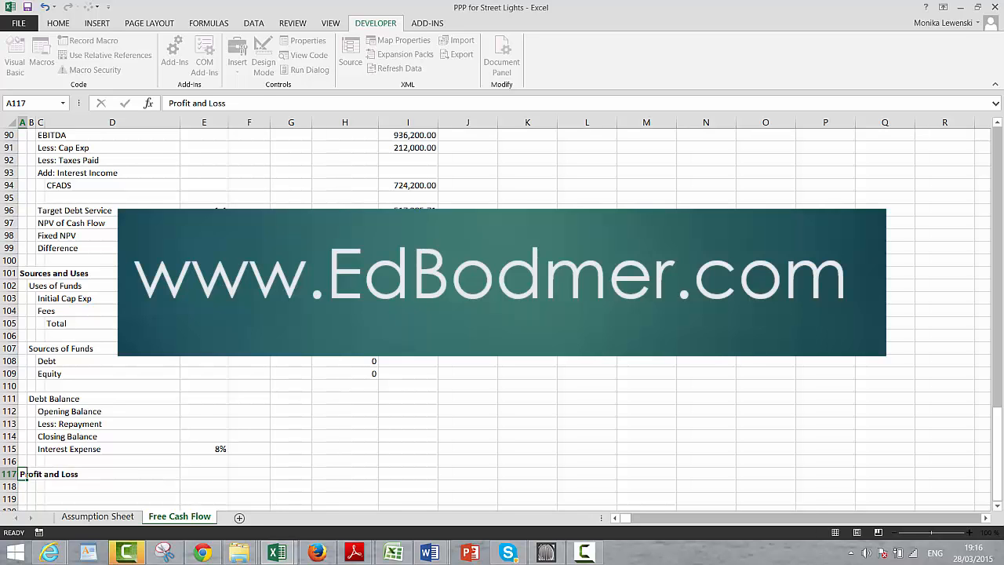
Step: Enter the indented labels "EBTIDA" in B118 and "Less: Depreciation" in B119 under the Profit and Loss heading
{"action": "key", "text": "Down"}
{"action": "key", "text": "Right"}
{"action": "type", "text": "EBT"}
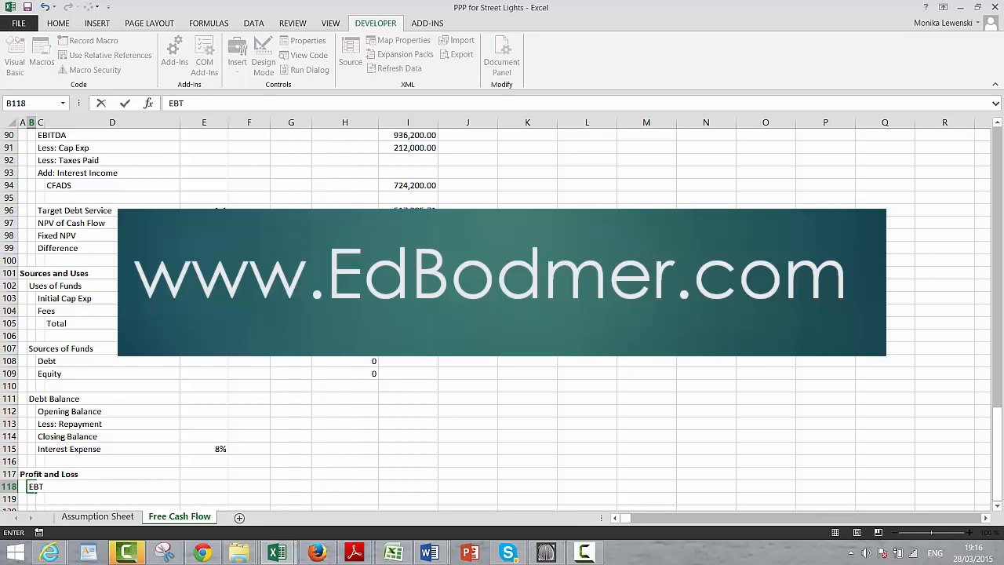
{"action": "type", "text": "IDA"}
{"action": "key", "text": "Return"}
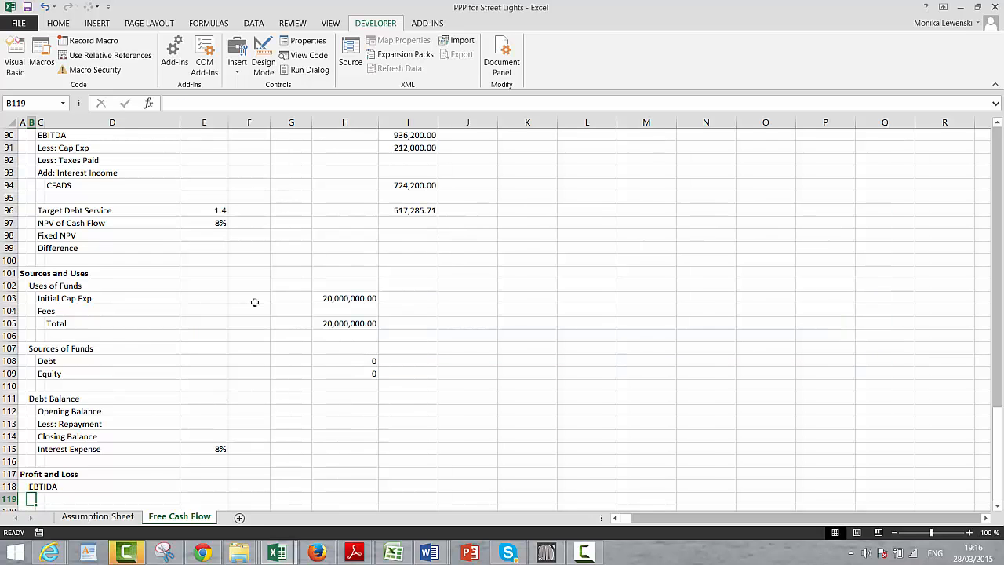
{"action": "type", "text": "Less:"}
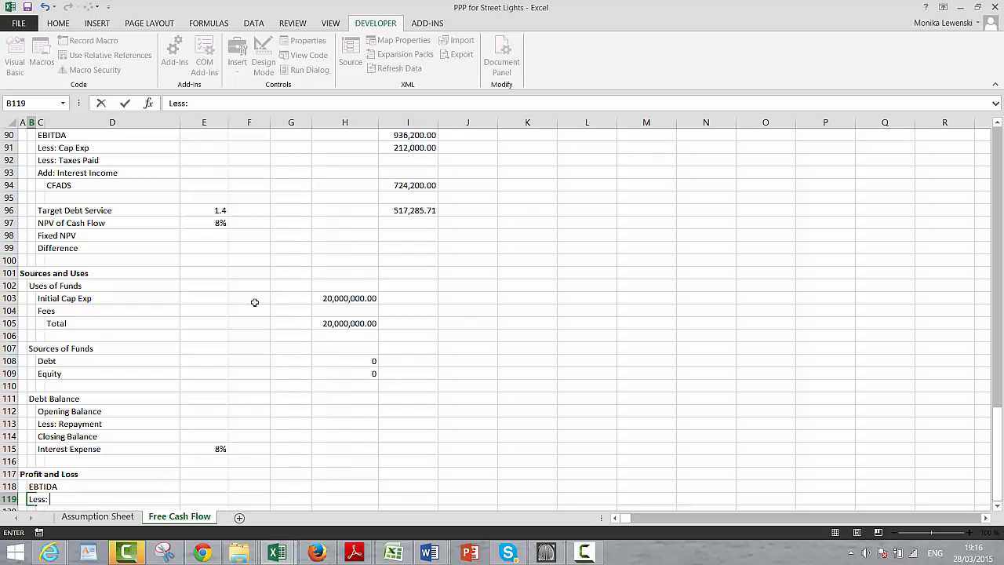
{"action": "type", "text": " Depreciation"}
{"action": "key", "text": "Return"}
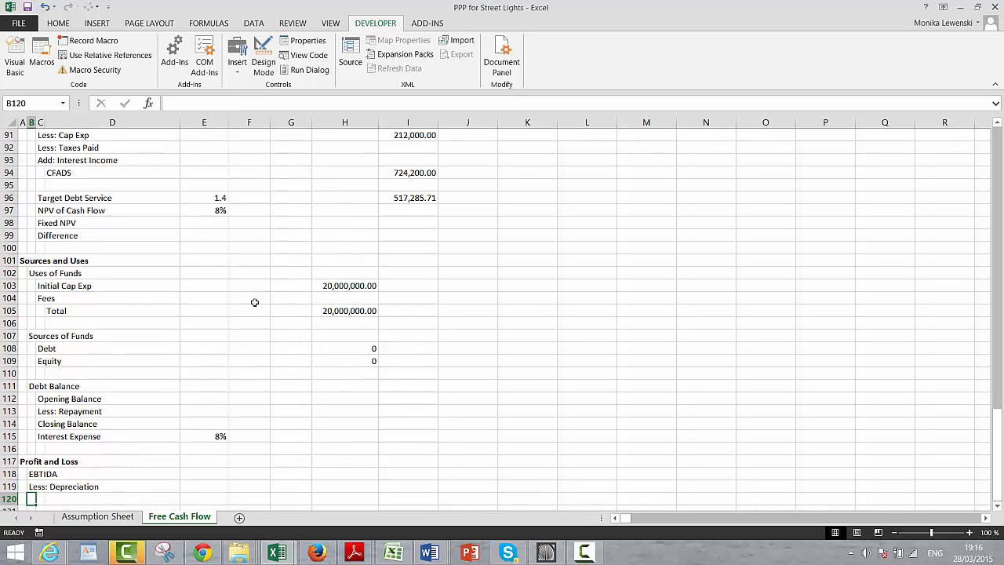
Step: Enter the labels "EBIT" in B120 and "Less: Interest Expense" in B121 beneath Less: Depreciation
{"action": "type", "text": "EBIT"}
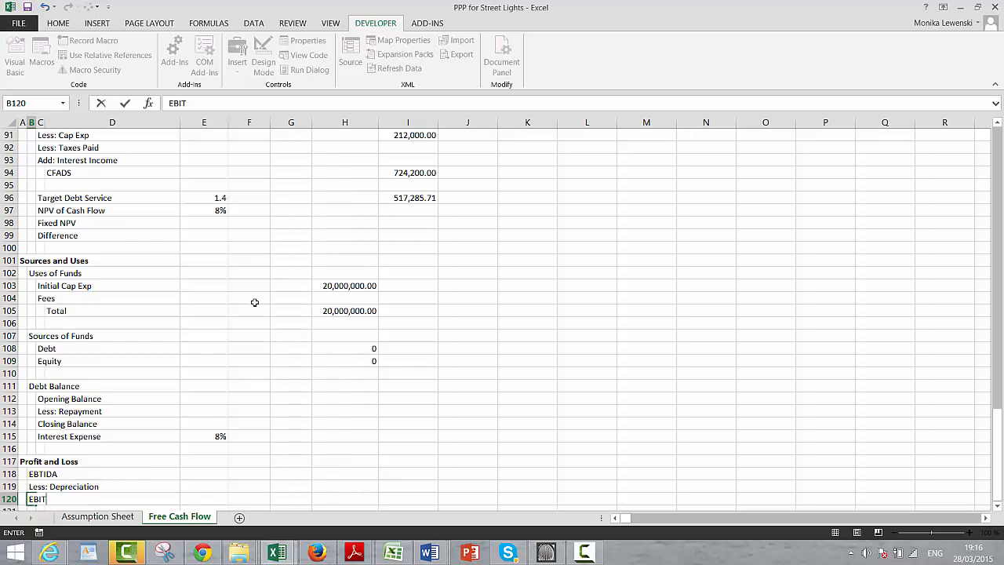
{"action": "key", "text": "Return"}
{"action": "type", "text": "L"}
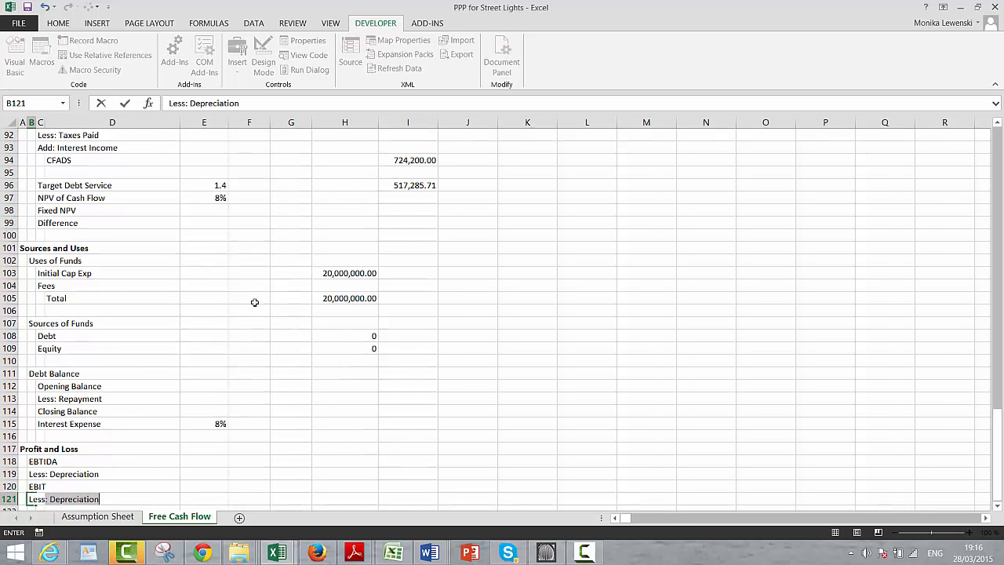
{"action": "type", "text": "ess: "}
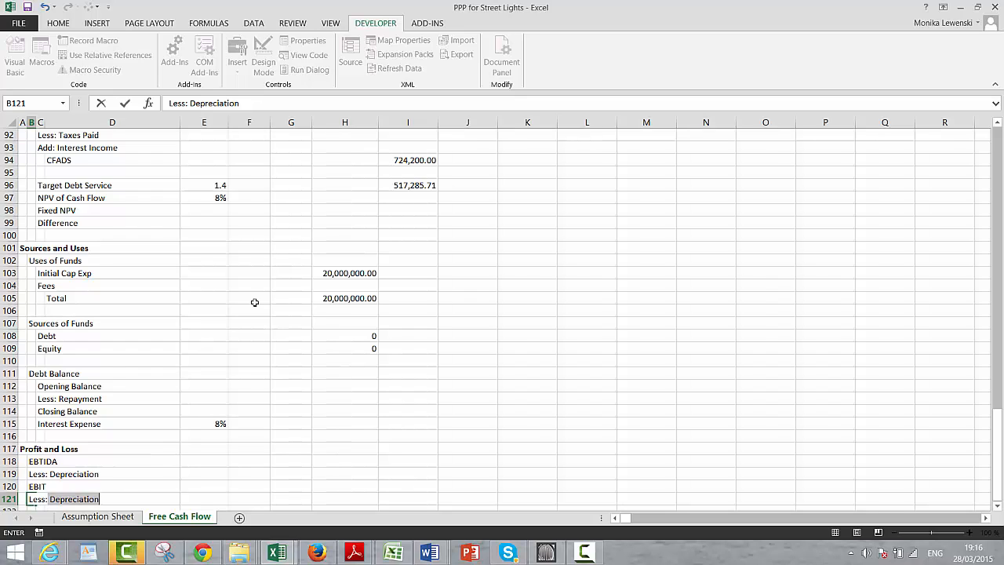
{"action": "type", "text": "Int"}
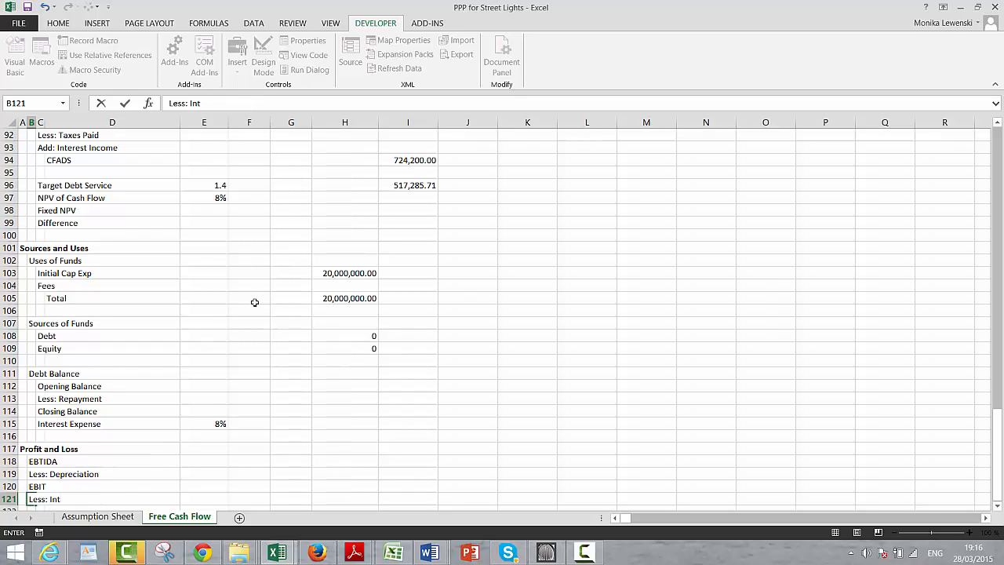
{"action": "type", "text": "erest Exopense"}
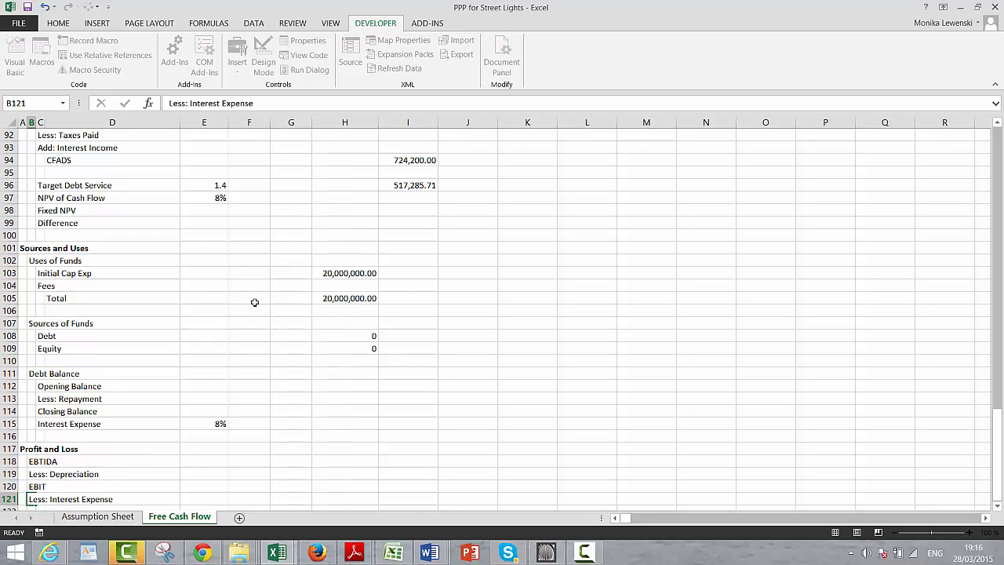
{"action": "key", "text": "Return"}
Step: Enter the label "Add: Interest Income" in B122 beneath Less: Interest Expense
{"action": "type", "text": "Add"}
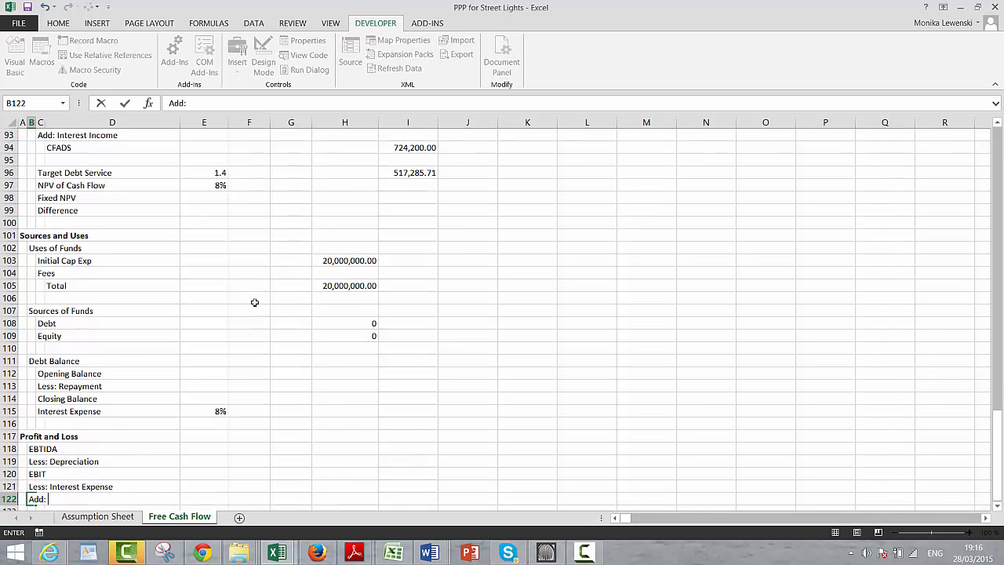
{"action": "type", "text": ": Interest"}
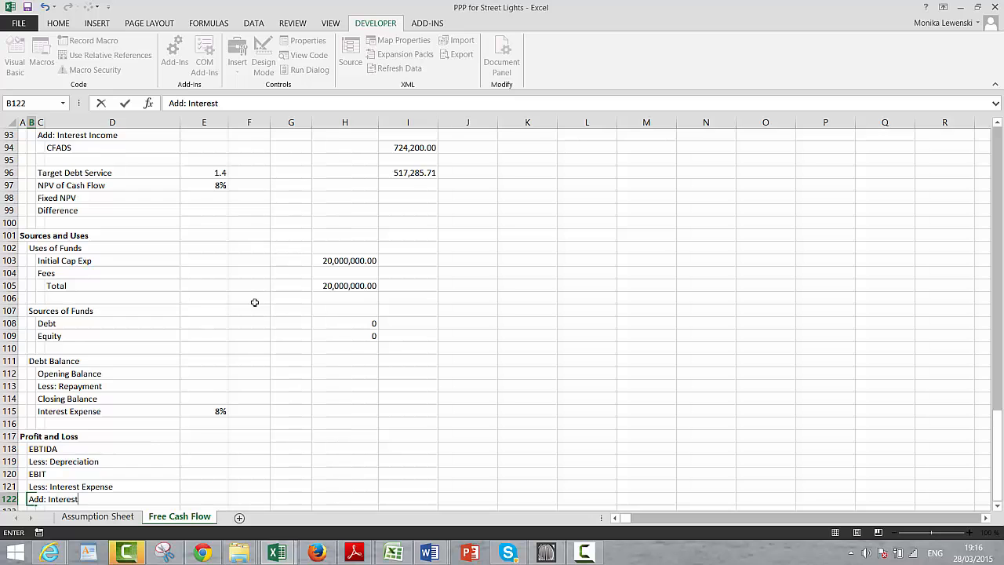
{"action": "type", "text": " Income"}
{"action": "key", "text": "Return"}
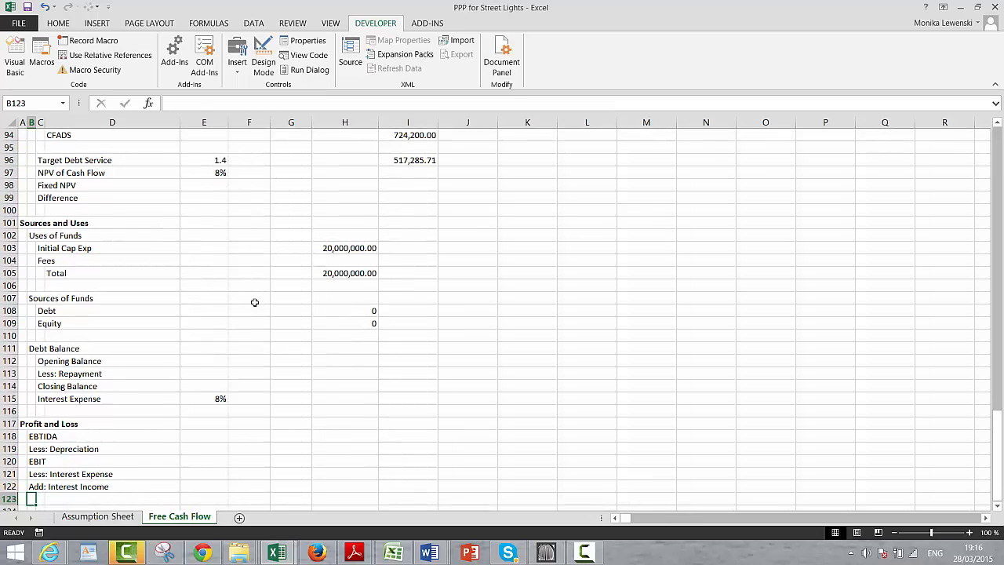
Step: Enter the label "EBTIDA" in B123 beneath Add: Interest Income
{"action": "type", "text": "EBTIDA"}
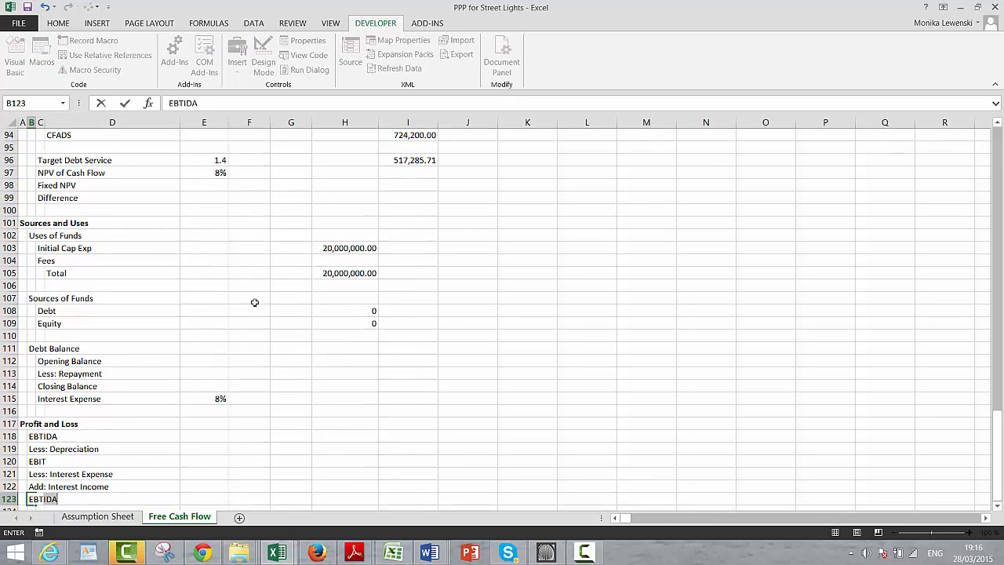
{"action": "key", "text": "Return"}
{"action": "key", "text": "Up"}
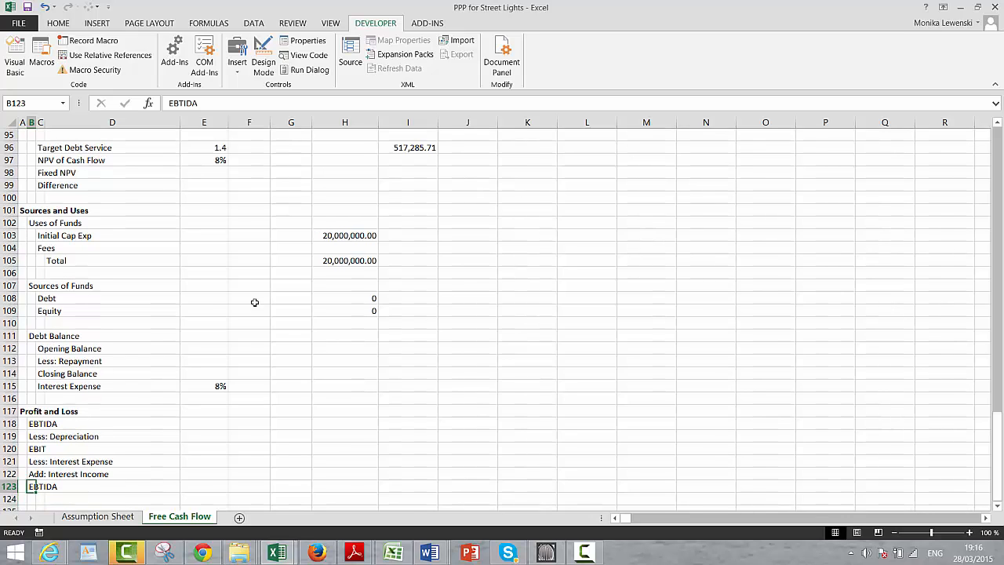
Step: Replace the label in B123 beneath Add: Interest Income with "EBT"
{"action": "type", "text": "ET"}
{"action": "key", "text": "BackSpace"}
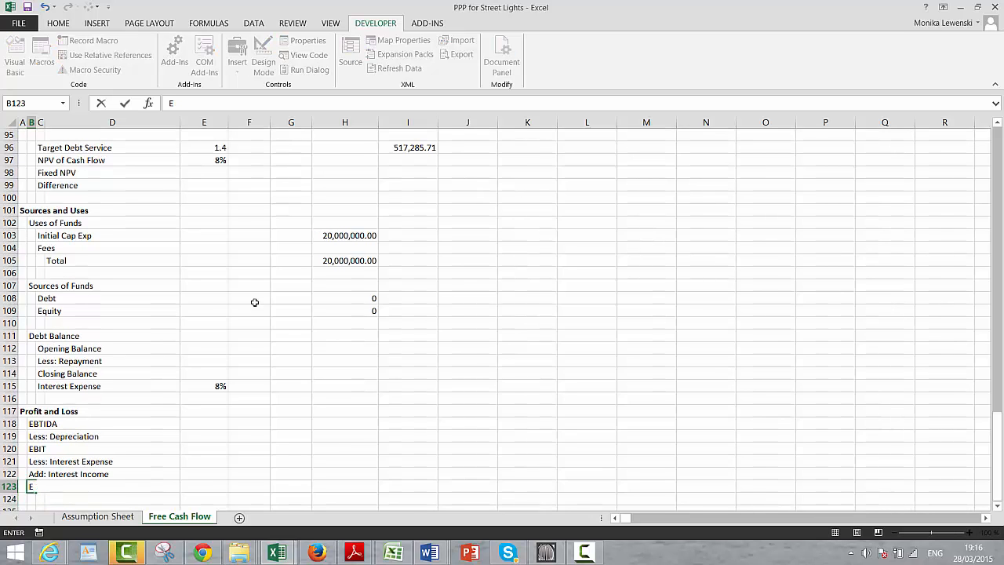
{"action": "type", "text": "BT"}
{"action": "key", "text": "Return"}
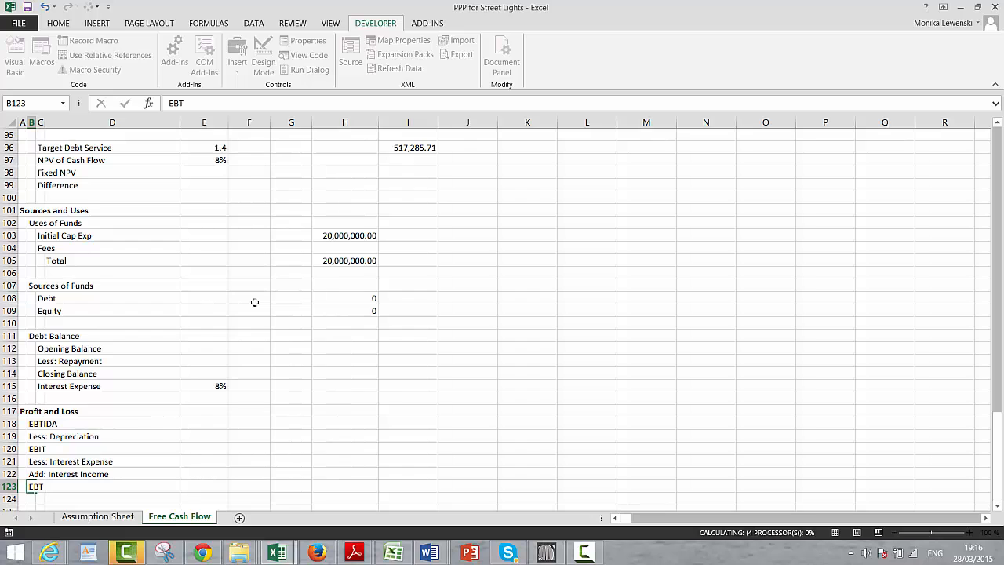
Step: Enter the label "Less: Taxes Paid" in B124 beneath EBT
{"action": "type", "text": "Les"}
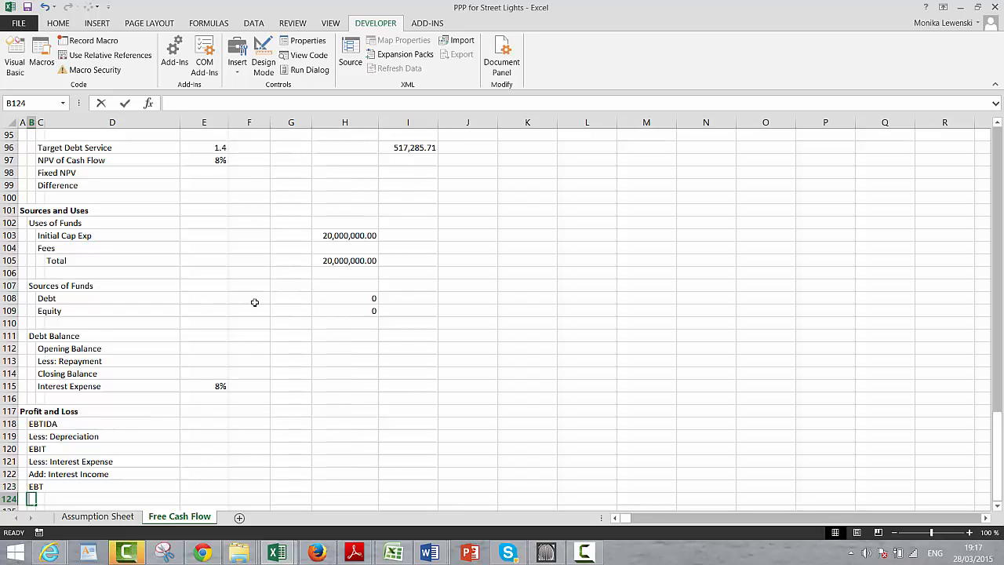
{"action": "type", "text": "s:"}
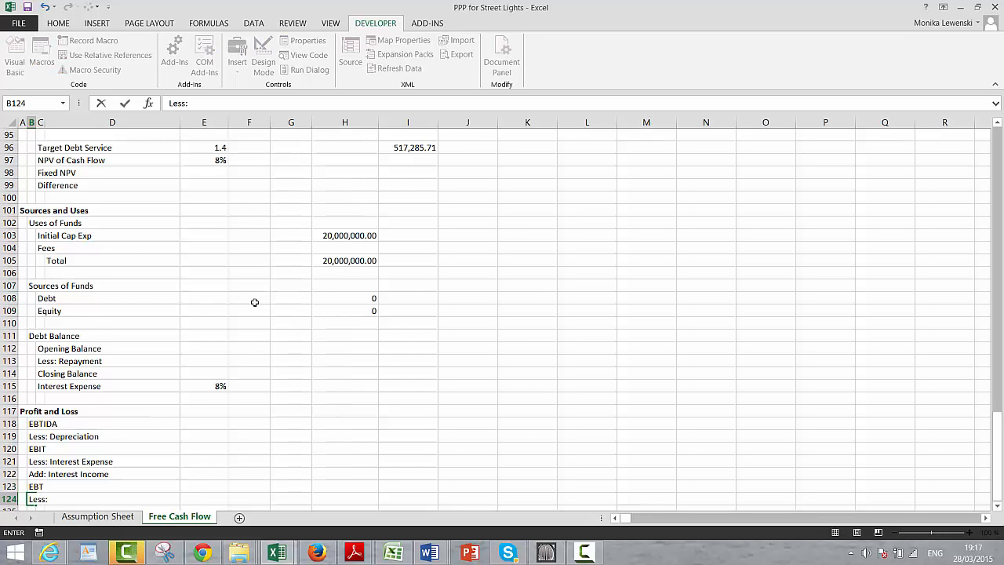
{"action": "type", "text": " Taxes"}
{"action": "key", "text": "ctrl+Return"}
{"action": "key", "text": "Return"}
{"action": "key", "text": "Up"}
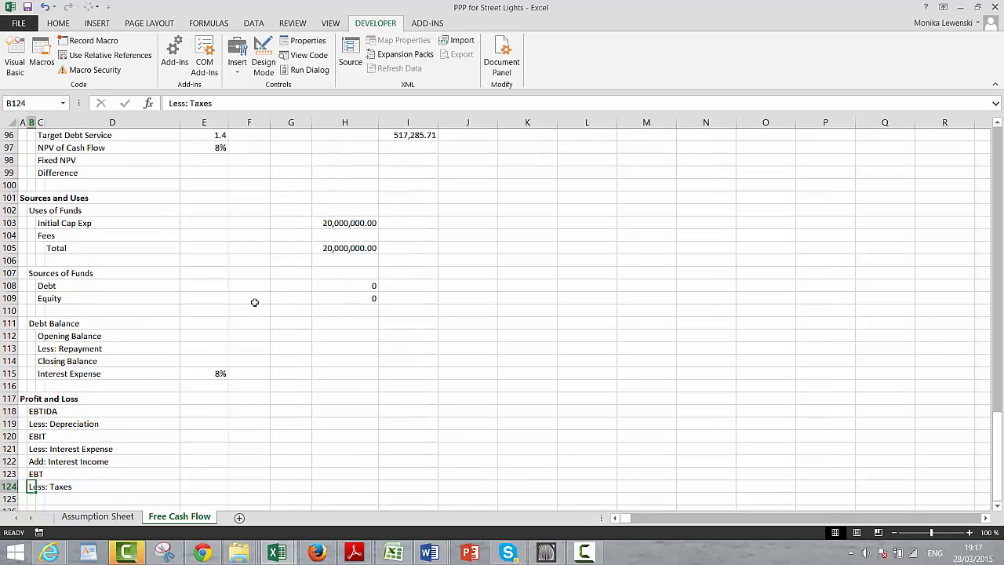
{"action": "key", "text": "F2"}
{"action": "type", "text": "P"}
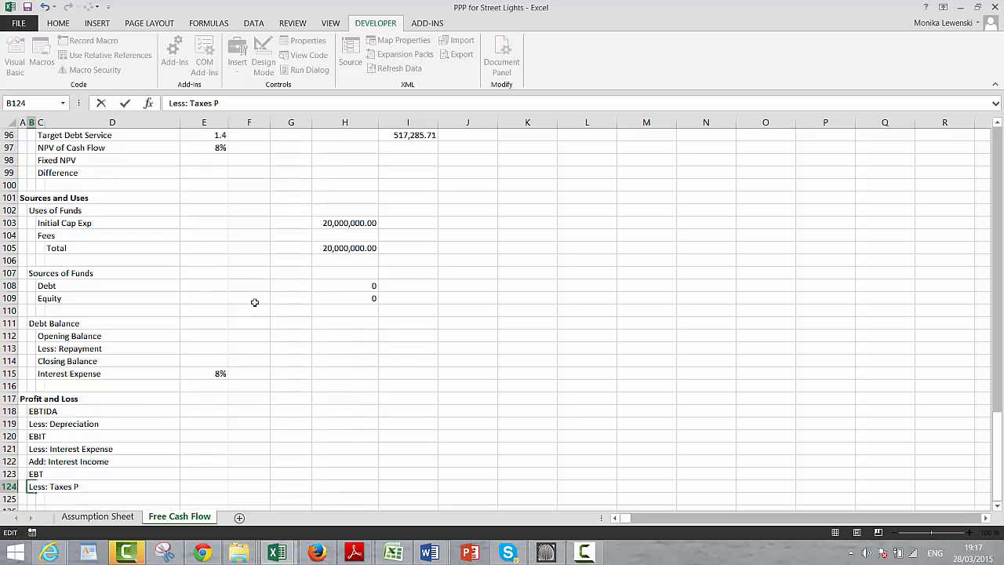
{"action": "type", "text": "aid"}
{"action": "key", "text": "Return"}
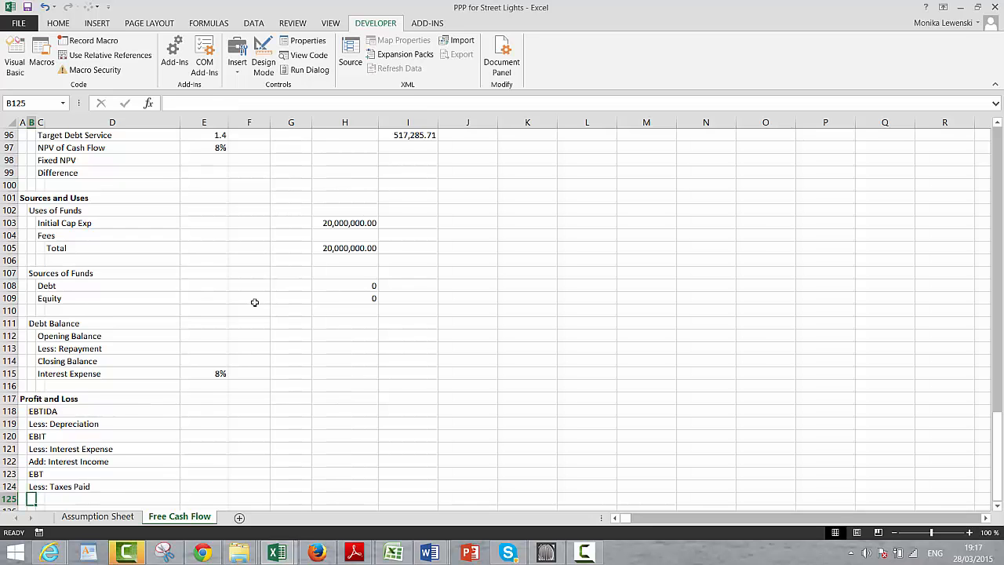
Step: Enter the label "Earning" in B125 to close the Profit and Loss section
{"action": "type", "text": "Eaning"}
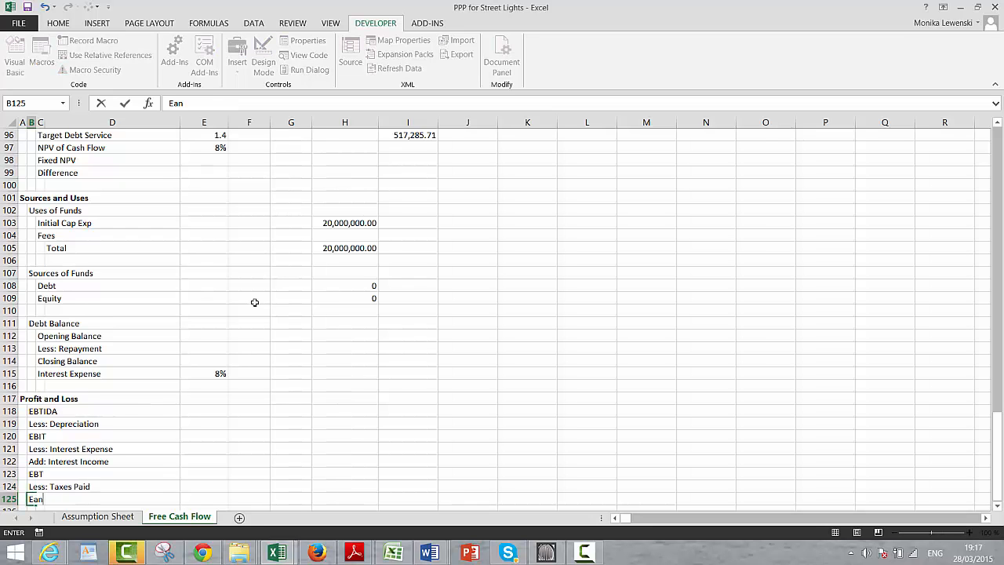
{"action": "key", "text": "BackSpace"}
{"action": "key", "text": "BackSpace"}
{"action": "key", "text": "BackSpace"}
{"action": "type", "text": "ning"}
{"action": "key", "text": "Return"}
{"action": "key", "text": "Return"}
{"action": "key", "text": "Return"}
{"action": "key", "text": "Return"}
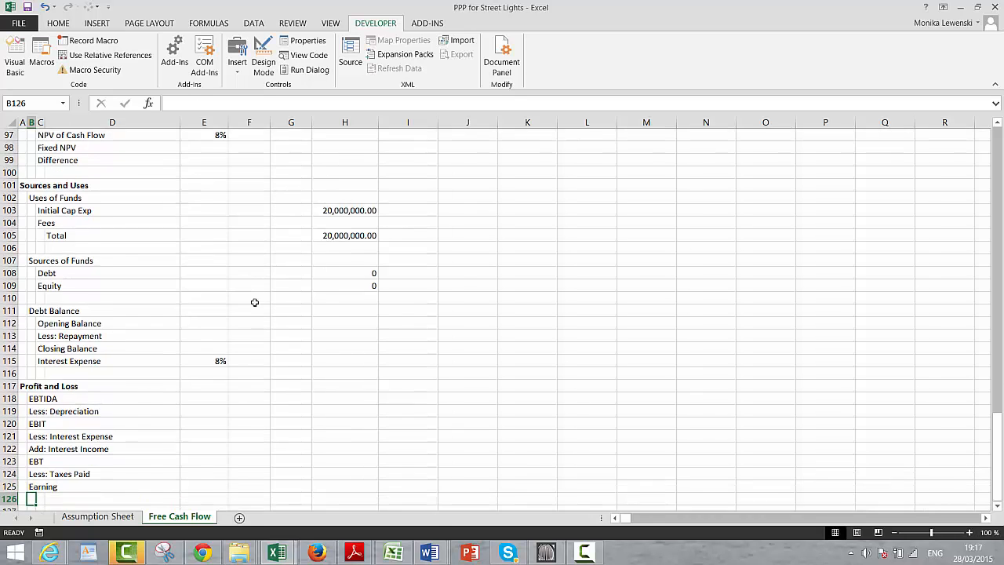
Step: Enter the section heading "Cash Flow Waterfall" in A127, leaving one blank row below Earning
{"action": "key", "text": "Up"}
{"action": "key", "text": "Left"}
{"action": "key", "text": "Up"}
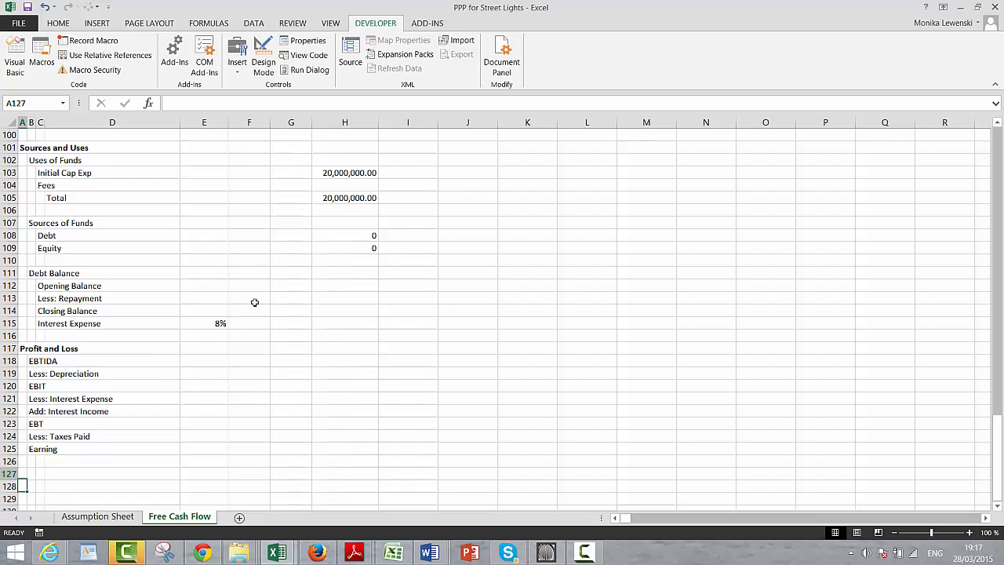
{"action": "type", "text": "Cash"}
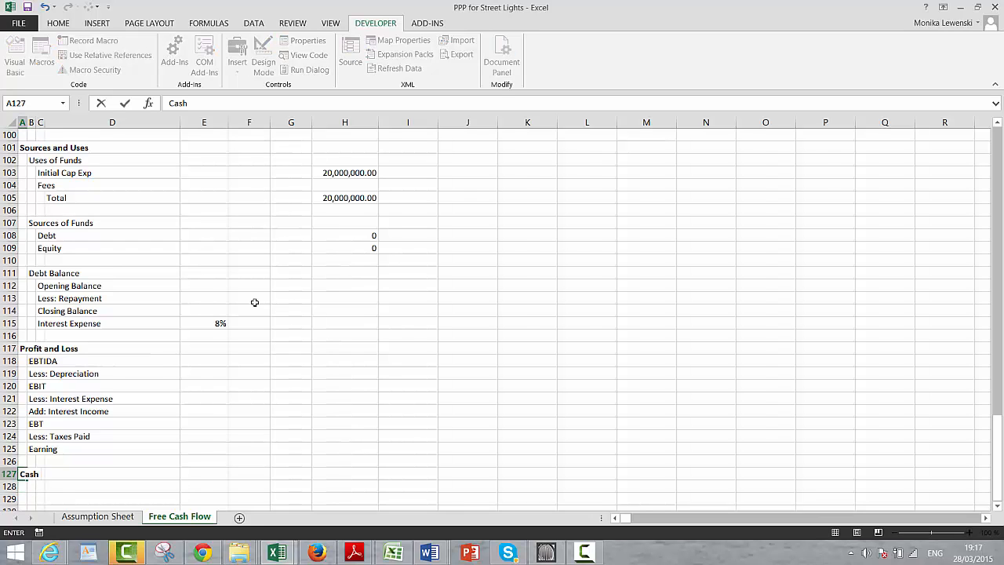
{"action": "type", "text": " Flow Waterfa"}
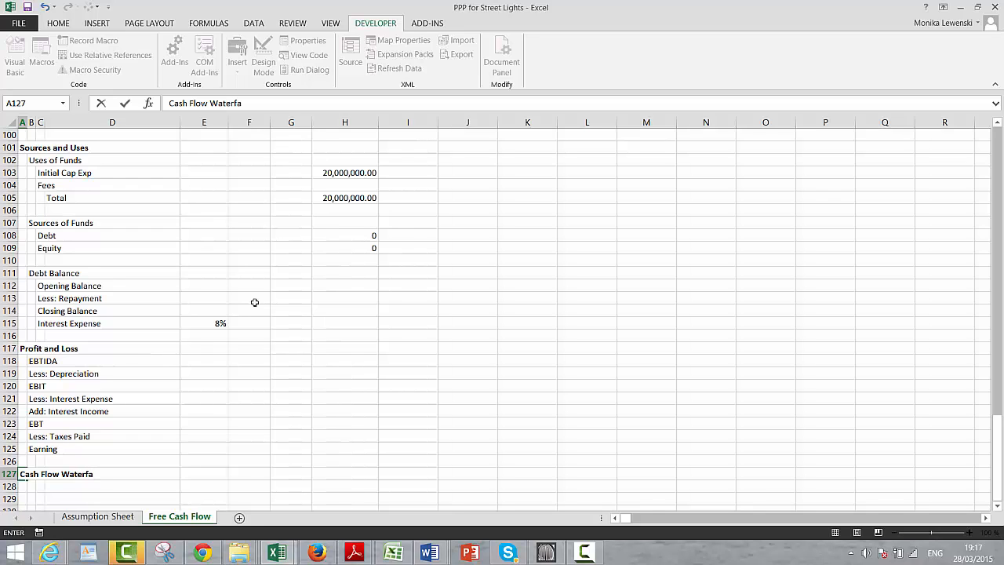
{"action": "type", "text": "ll"}
{"action": "key", "text": "Return"}
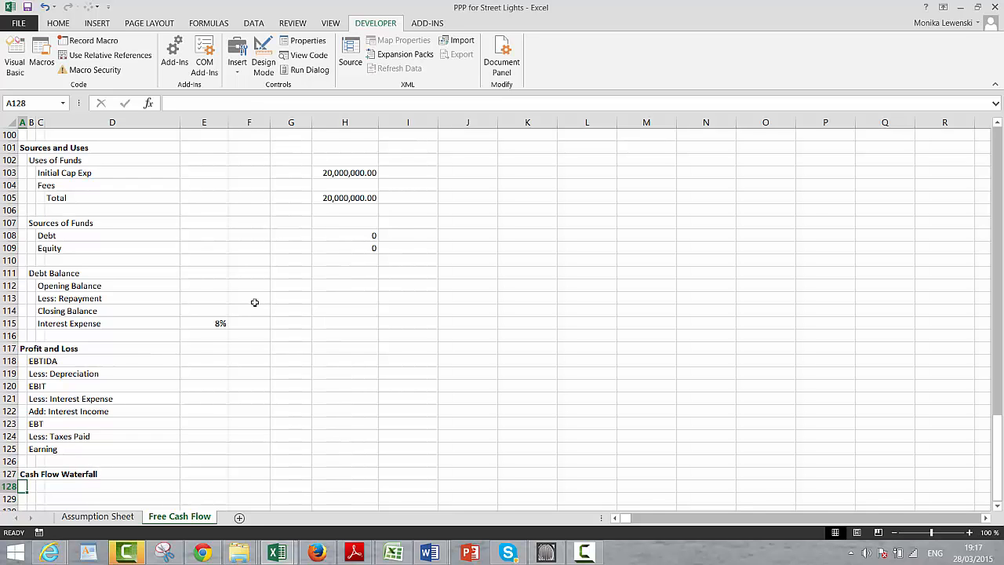
Step: Enter the indented label "EBITDA" in B128 under the Cash Flow Waterfall heading
{"action": "key", "text": "Right"}
{"action": "type", "text": "EBITR"}
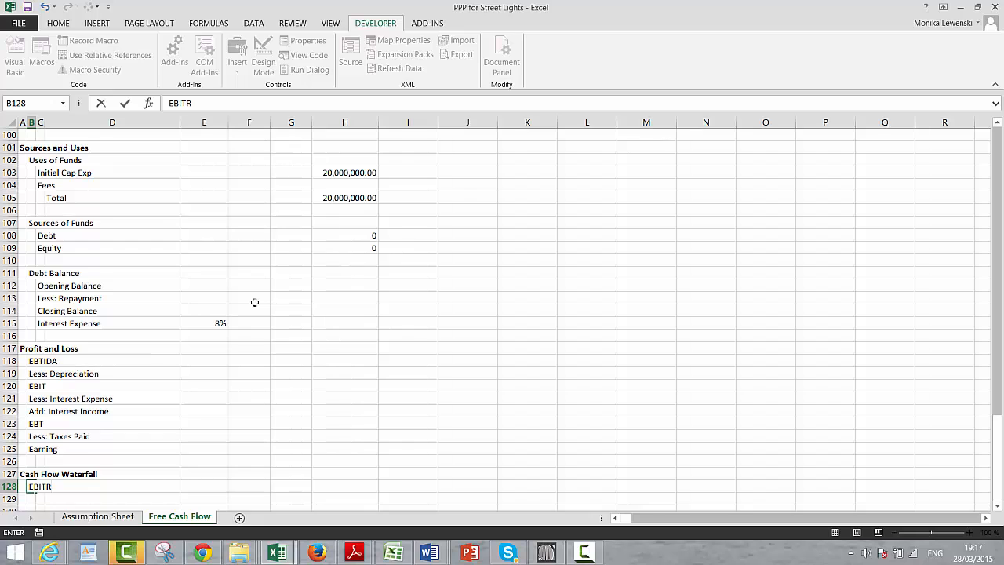
{"action": "key", "text": "BackSpace"}
{"action": "key", "text": "BackSpace"}
{"action": "type", "text": "TDDA"}
{"action": "key", "text": "BackSpace"}
{"action": "key", "text": "BackSpace"}
{"action": "type", "text": "DA"}
{"action": "key", "text": "BackSpace"}
{"action": "key", "text": "BackSpace"}
{"action": "key", "text": "BackSpace"}
{"action": "type", "text": "DA"}
{"action": "key", "text": "Return"}
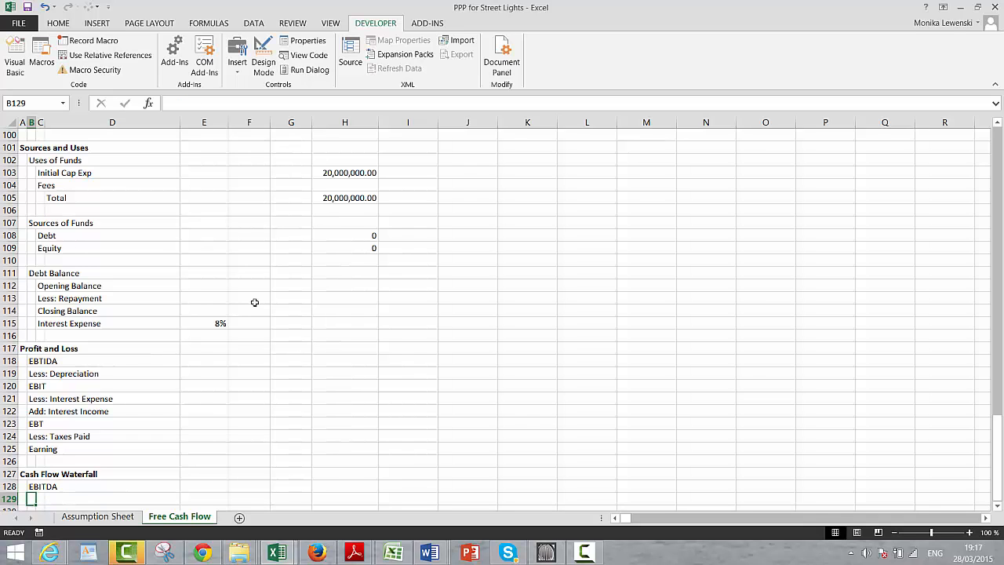
Step: Enter the labels "Less: Cap Exp" in B129 and "Add: Ineterest Income" in B130 beneath EBITDA
{"action": "type", "text": "LEss"}
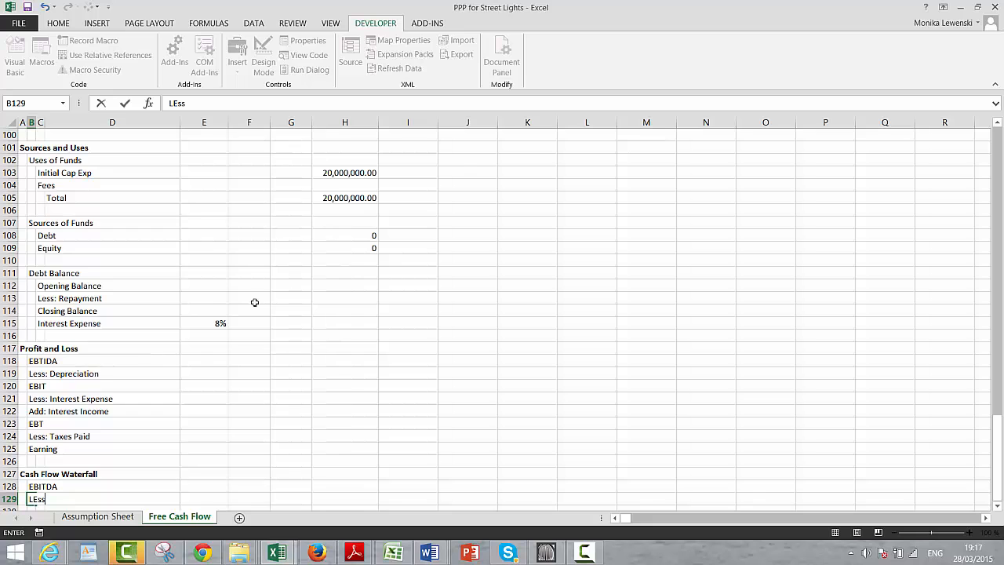
{"action": "type", "text": ": Cap Exp"}
{"action": "key", "text": "Return"}
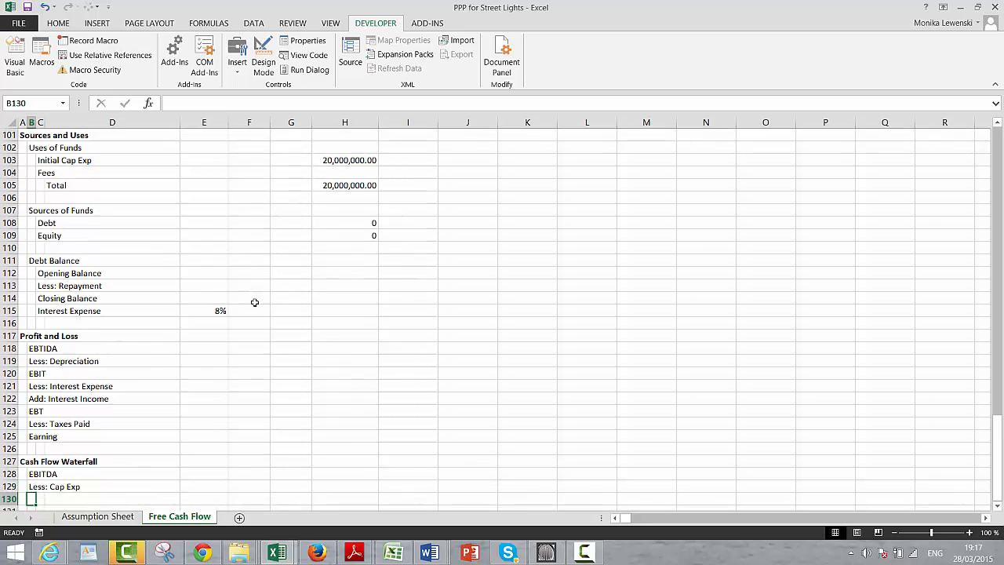
{"action": "type", "text": "Add: "}
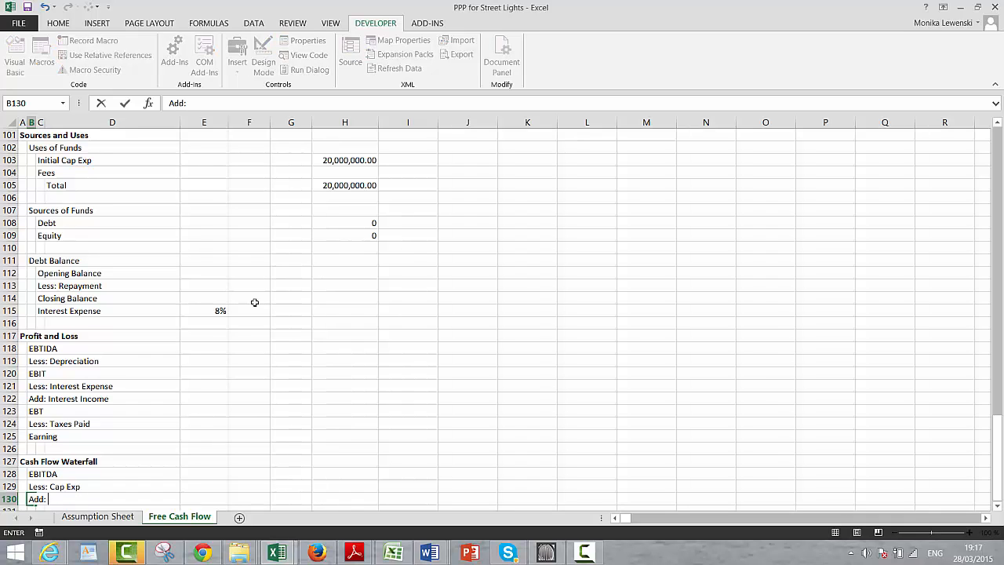
{"action": "type", "text": "Ineterest Income"}
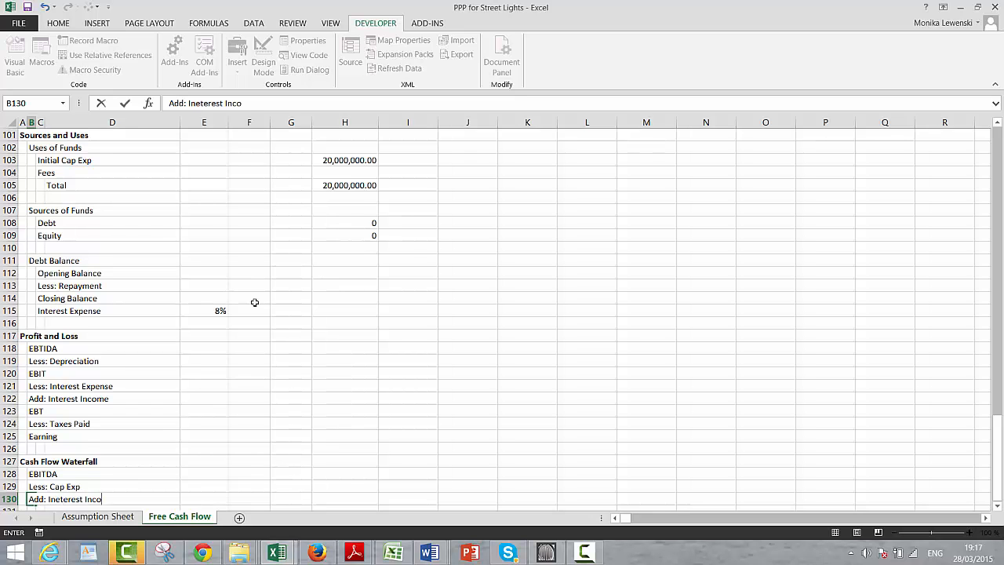
{"action": "key", "text": "Return"}
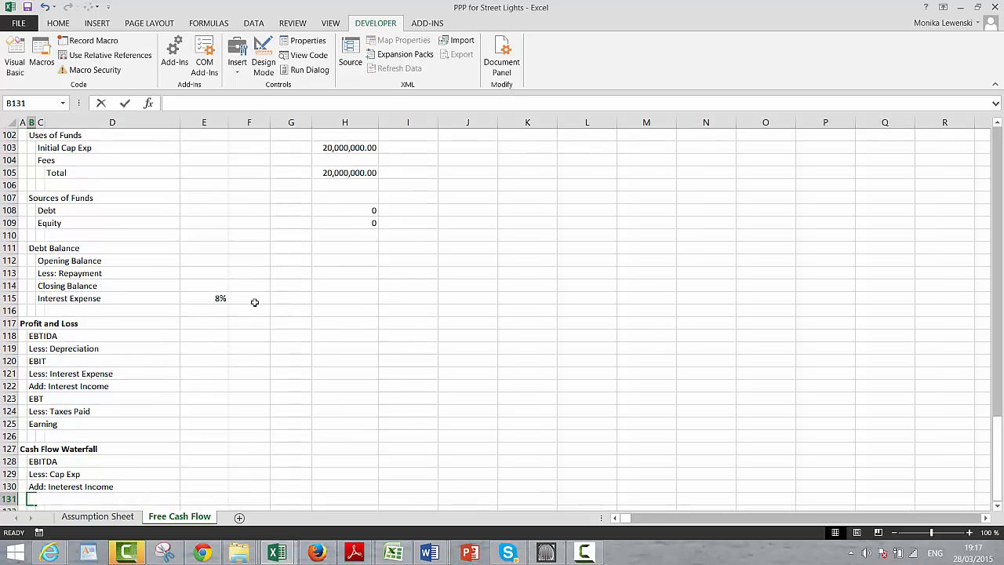
Step: Enter the label "Less: Taxes" in B131 and the further indented label "CFADS" in C132
{"action": "type", "text": "Less: Cap Exp"}
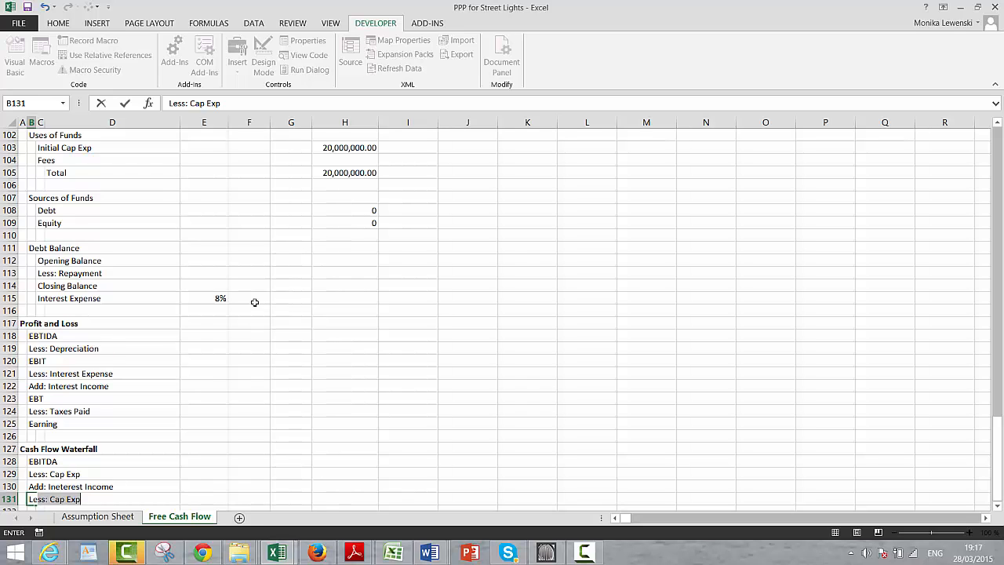
{"action": "type", "text": "Taxes"}
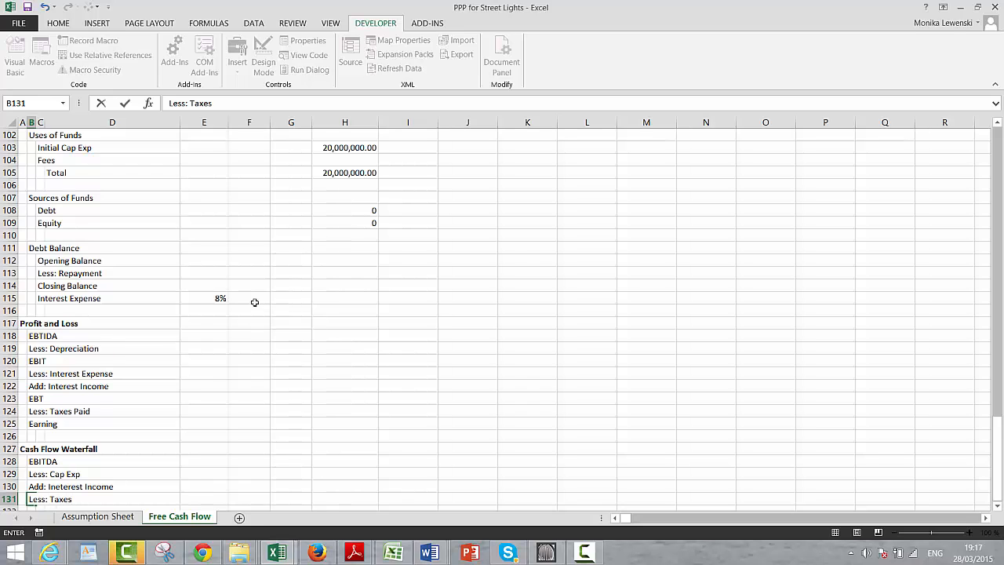
{"action": "key", "text": "Return"}
{"action": "key", "text": "Right"}
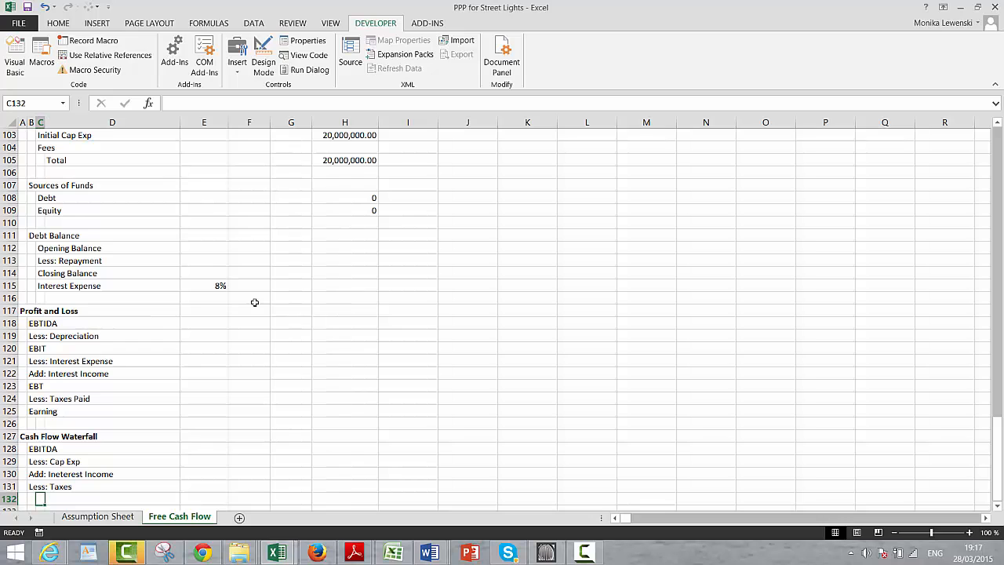
{"action": "type", "text": "CFADS"}
{"action": "key", "text": "Return"}
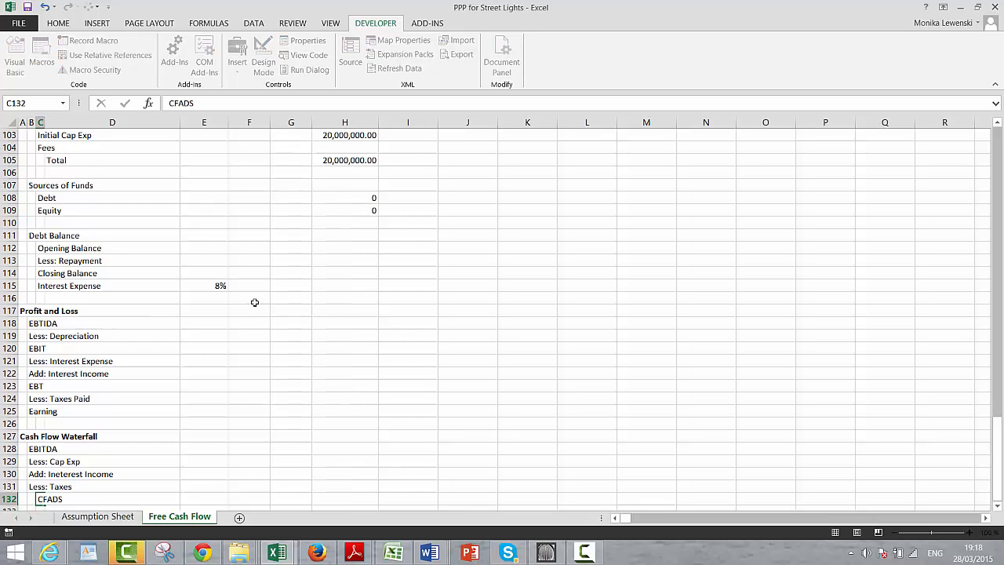
Step: Enter the labels "Less: Interest Expense" in B133 and "Less: Repayments" in B134 beneath CFADS
{"action": "type", "text": "Le"}
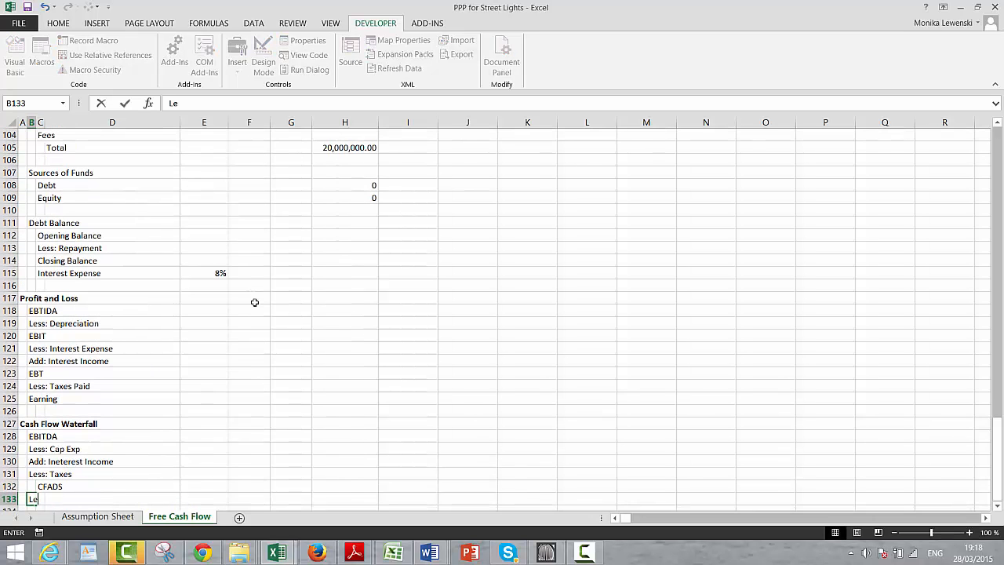
{"action": "type", "text": "ss: Inte"}
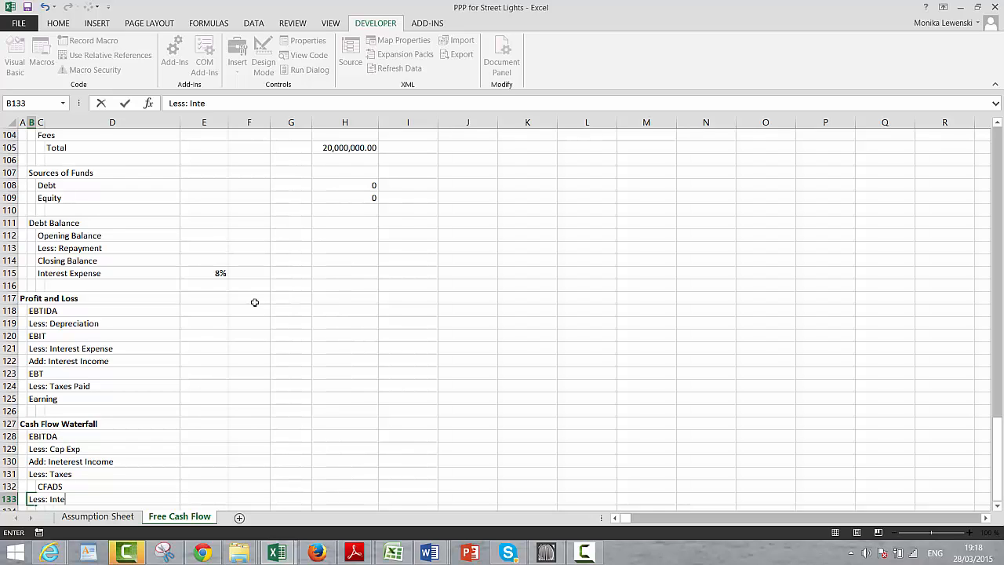
{"action": "type", "text": "rest Expense"}
{"action": "key", "text": "Return"}
{"action": "type", "text": "Less"}
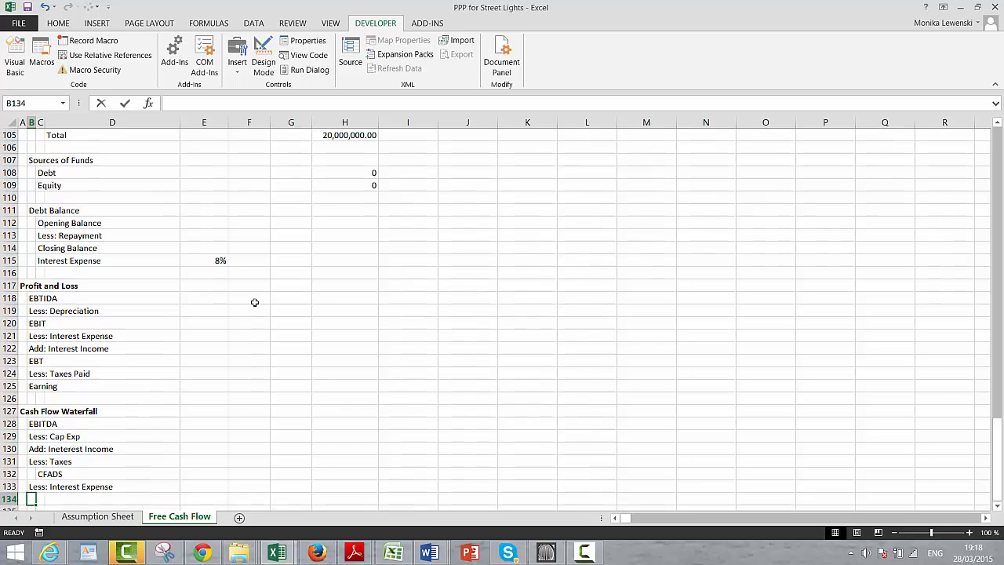
{"action": "type", "text": ": "}
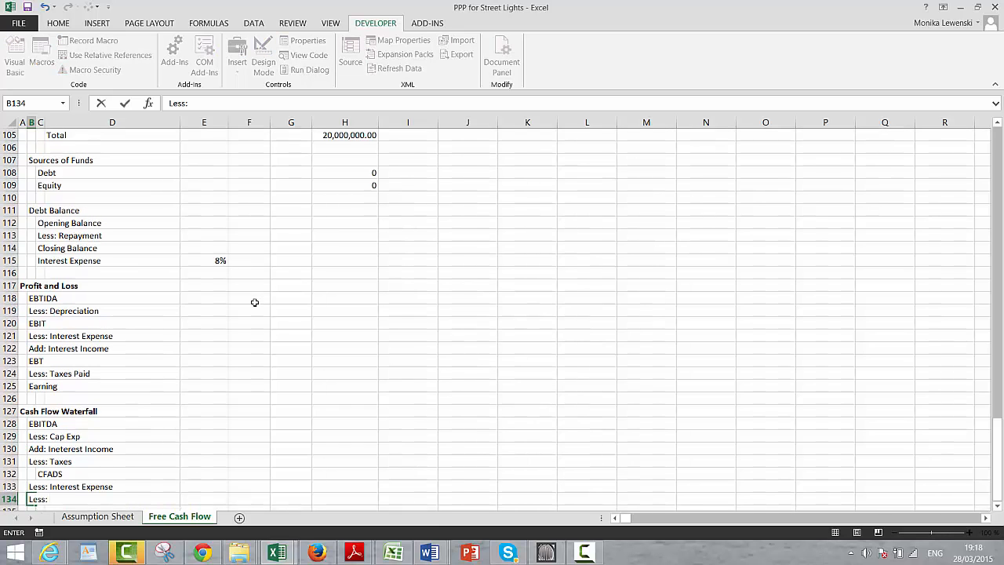
{"action": "type", "text": "REpayments"}
{"action": "key", "text": "Return"}
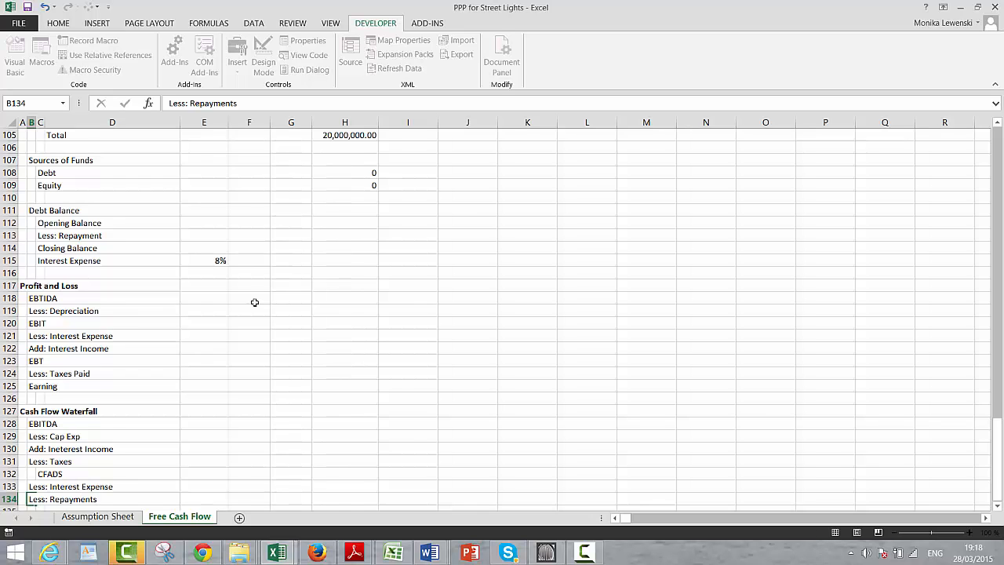
Step: Enter the further indented label "Net Cash Flow to Equity" in C135 beneath Less: Repayments
{"action": "key", "text": "Right"}
{"action": "type", "text": "Net"}
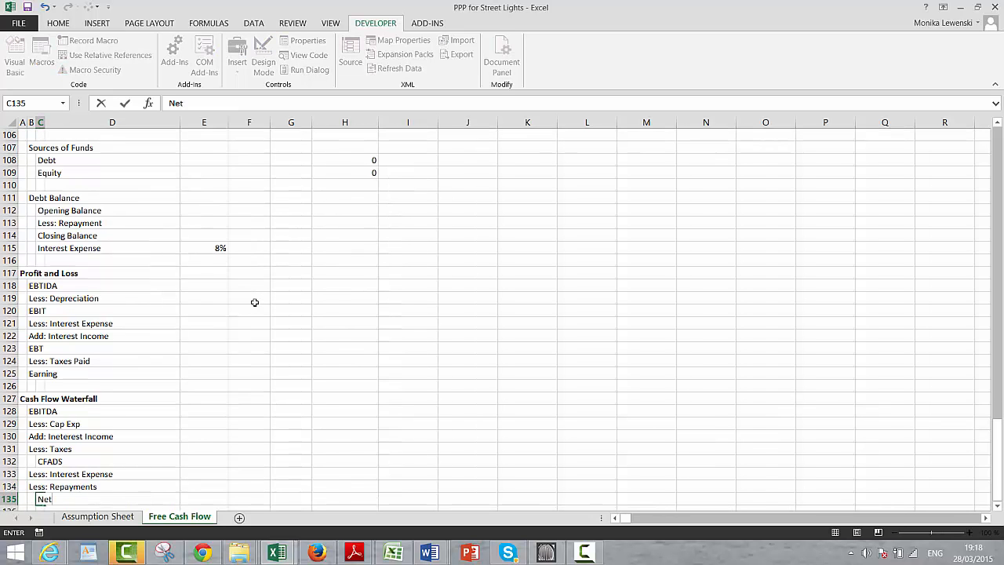
{"action": "type", "text": " Cash"}
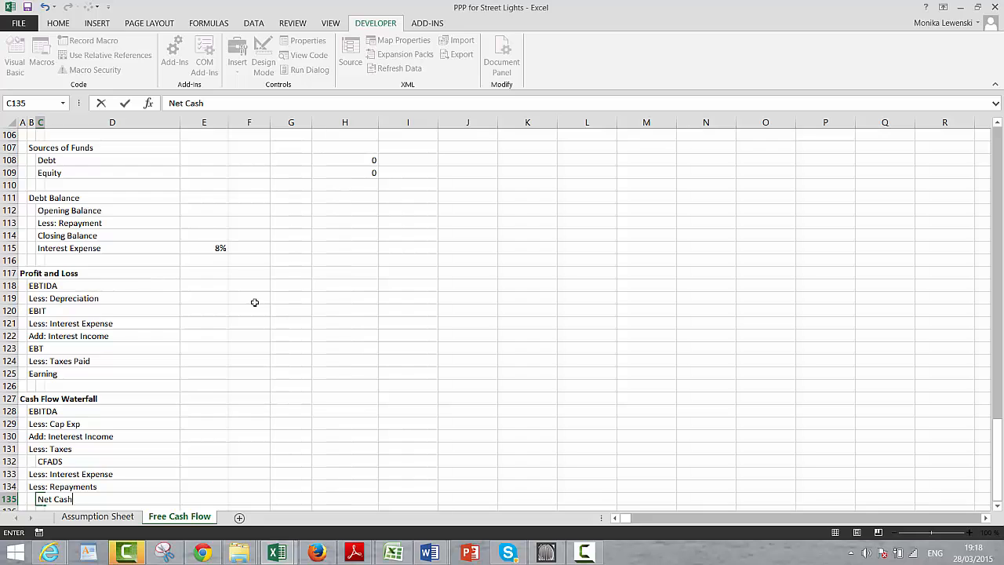
{"action": "type", "text": " Flow to Equity"}
{"action": "key", "text": "Return"}
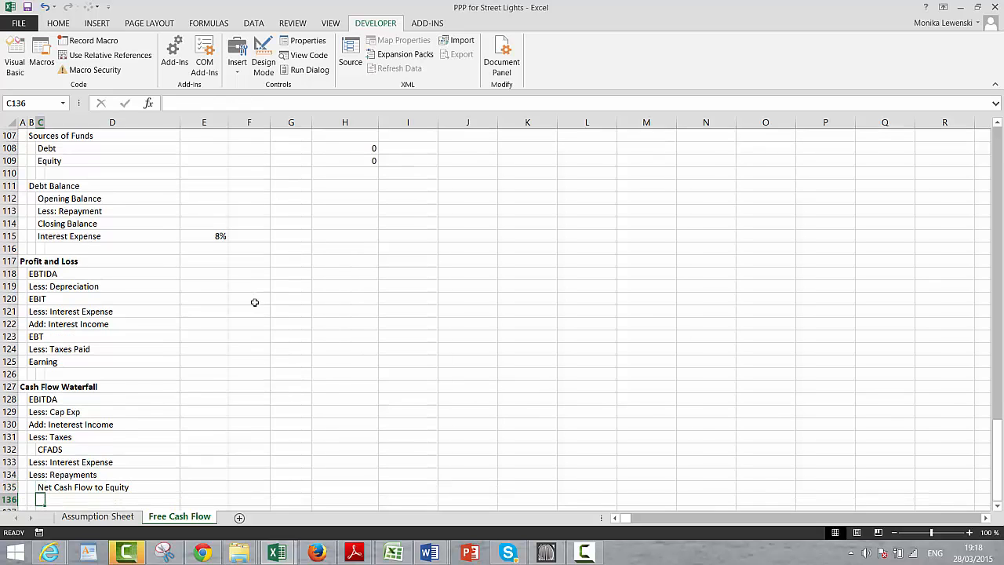
Step: Review the row labels of the Cash Flow Waterfall and Profit and Loss sections
{"action": "key", "text": "Left"}
{"action": "key", "text": "Left"}
{"action": "key", "text": "Up"}
{"action": "key", "text": "Up"}
{"action": "key", "text": "Up"}
{"action": "key", "text": "Up"}
{"action": "key", "text": "Up"}
{"action": "key", "text": "Up"}
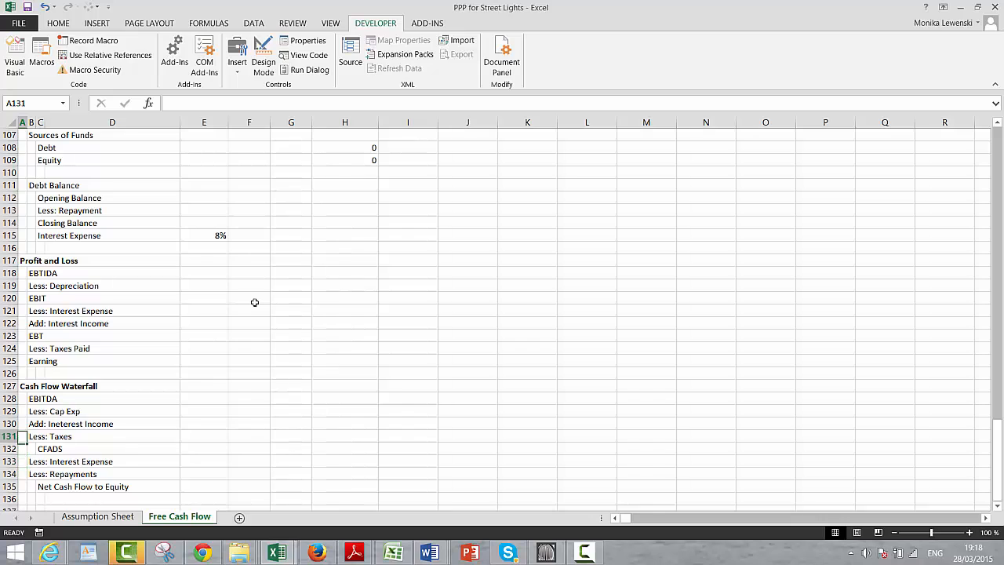
{"action": "key", "text": "Up"}
{"action": "key", "text": "Up"}
{"action": "key", "text": "Up"}
{"action": "key", "text": "Up"}
{"action": "key", "text": "Up"}
{"action": "key", "text": "Up"}
{"action": "key", "text": "Up"}
{"action": "key", "text": "Up"}
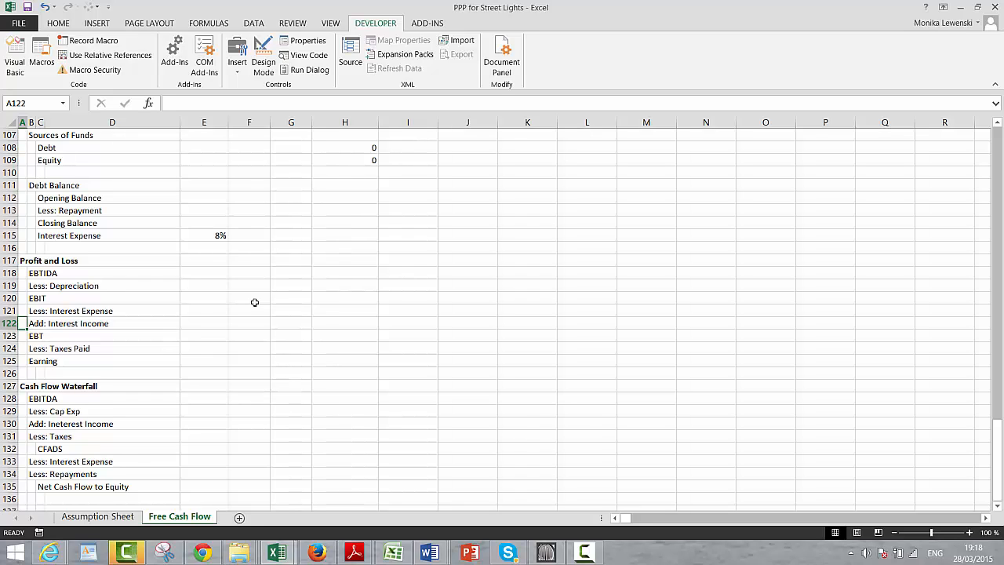
{"action": "key", "text": "Right"}
{"action": "key", "text": "Right"}
{"action": "key", "text": "Right"}
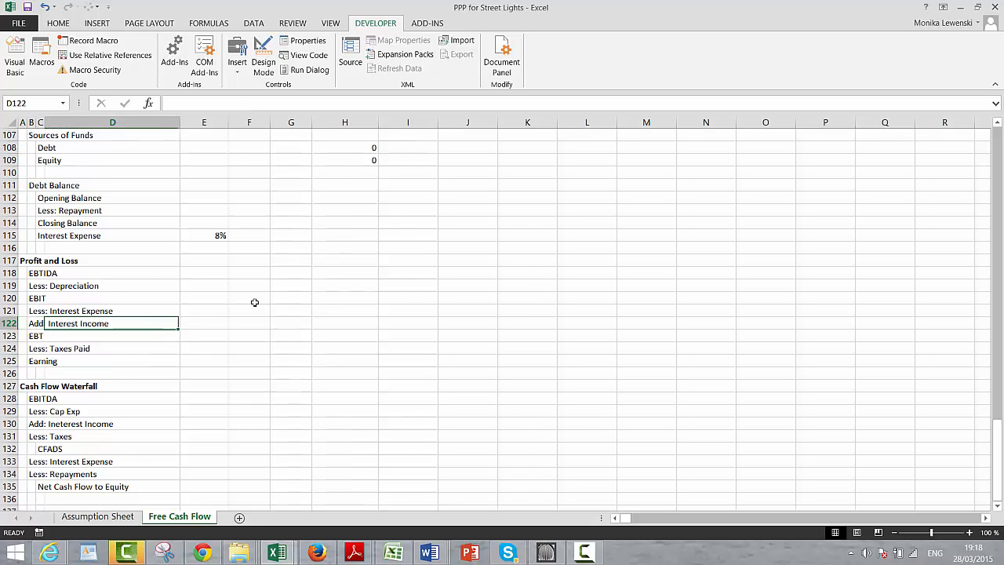
{"action": "key", "text": "Left"}
{"action": "key", "text": "Left"}
{"action": "key", "text": "Left"}
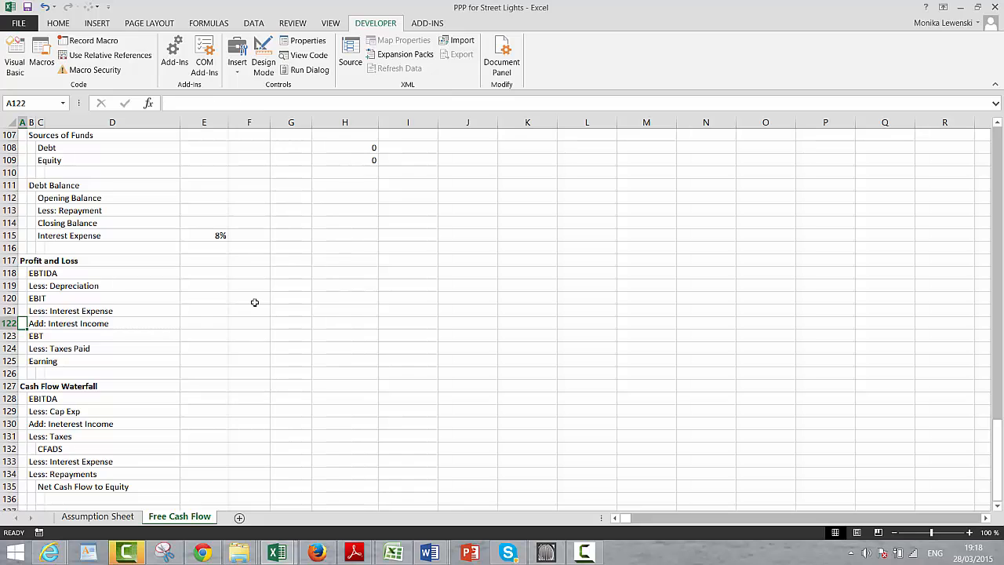
{"action": "key", "text": "Up"}
{"action": "key", "text": "Up"}
{"action": "key", "text": "Up"}
{"action": "key", "text": "Up"}
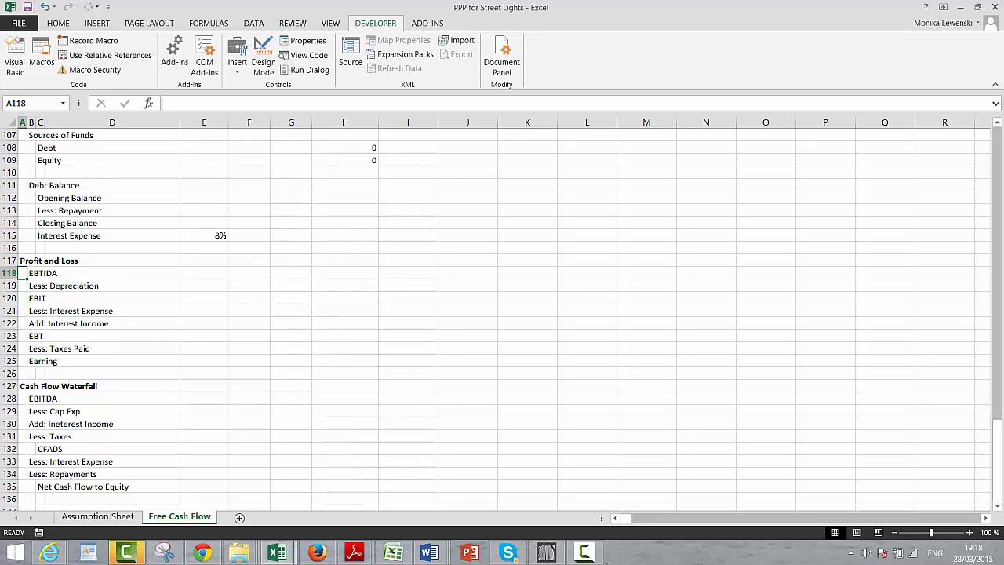
{"action": "left_click", "coordinate": [585, 554]}
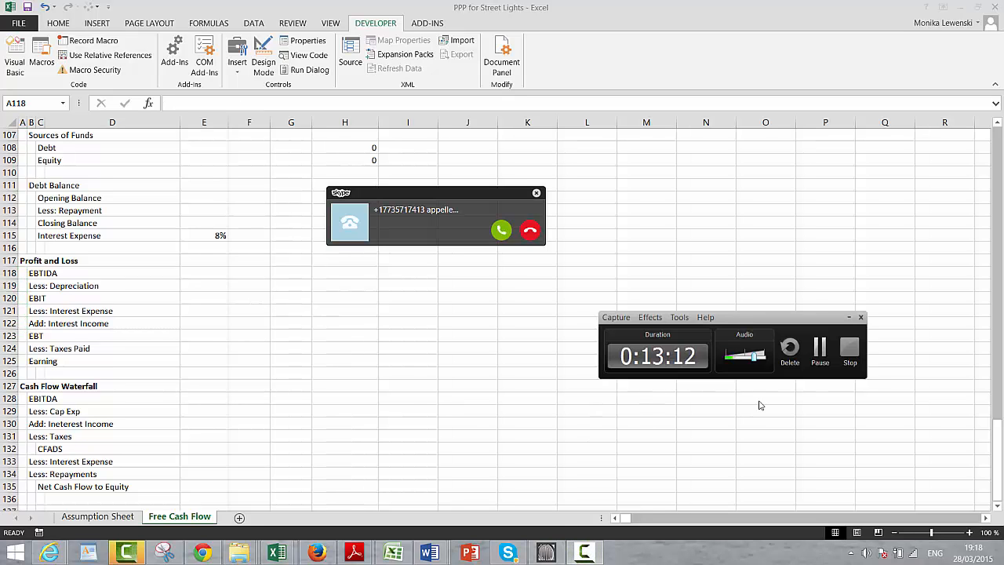
{"action": "left_click", "coordinate": [820, 353]}
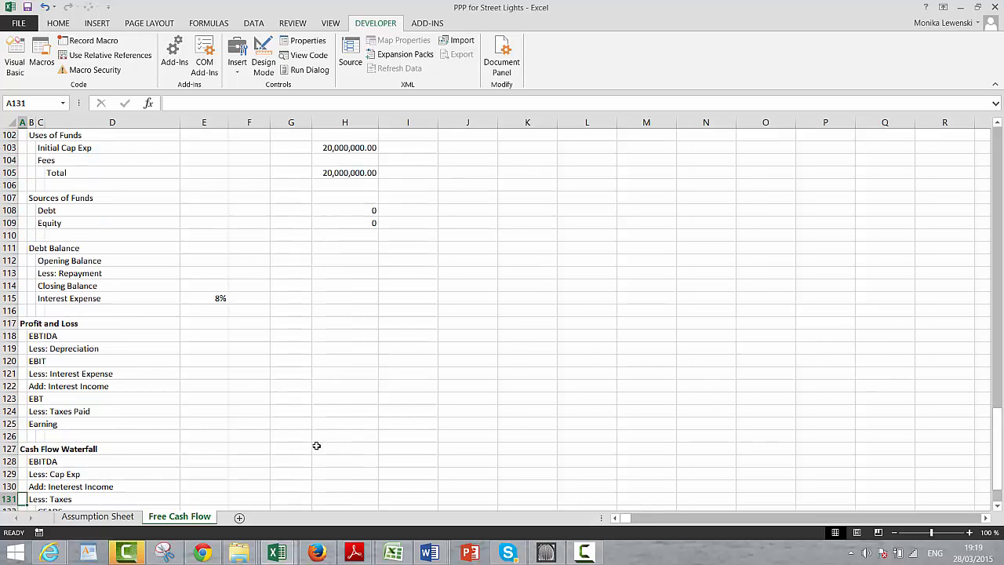
Step: Look through the rows from the Cash Flow Waterfall back up to the CFADS block of the Debt Size section
{"action": "key", "text": "Down"}
{"action": "key", "text": "Down"}
{"action": "key", "text": "Down"}
{"action": "key", "text": "Down"}
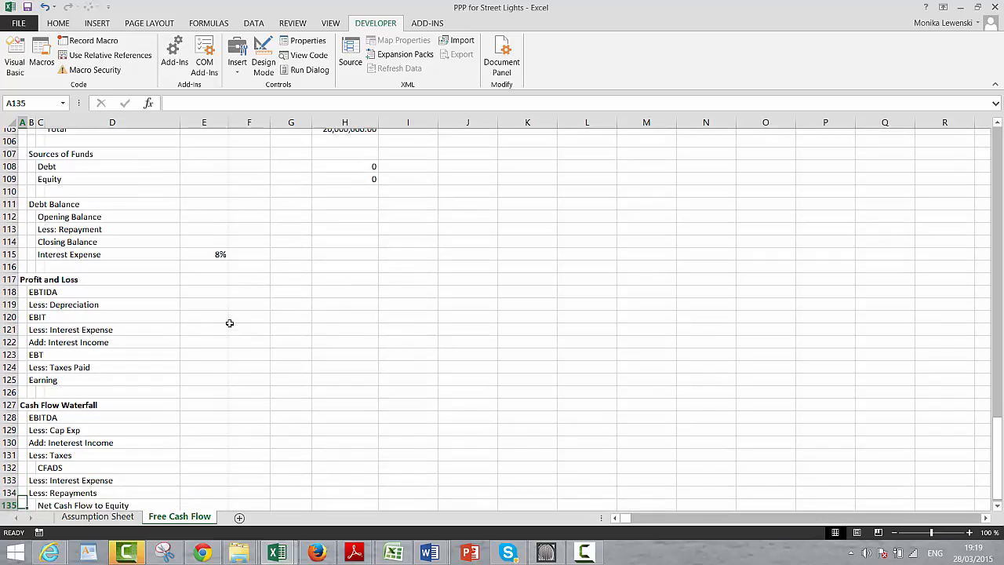
{"action": "key", "text": "Down"}
{"action": "key", "text": "Down"}
{"action": "key", "text": "Down"}
{"action": "key", "text": "Up"}
{"action": "key", "text": "Up"}
{"action": "key", "text": "Up"}
{"action": "key", "text": "Up"}
{"action": "key", "text": "Up"}
{"action": "key", "text": "Up"}
{"action": "key", "text": "Up"}
{"action": "key", "text": "Up"}
{"action": "key", "text": "Up"}
{"action": "key", "text": "Up"}
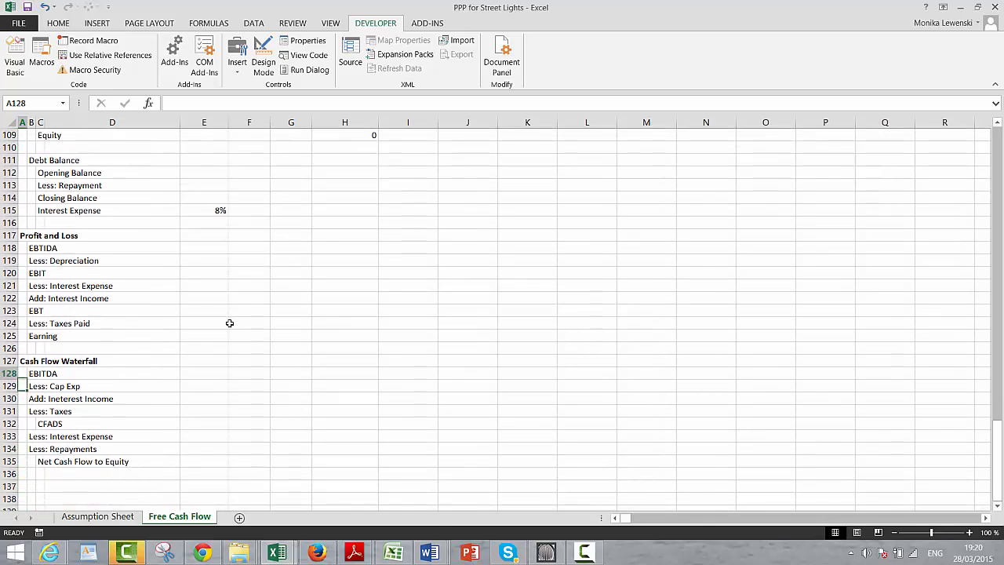
{"action": "key", "text": "Up"}
{"action": "key", "text": "Up"}
{"action": "key", "text": "Up"}
{"action": "key", "text": "Up"}
{"action": "key", "text": "Up"}
{"action": "key", "text": "Up"}
{"action": "key", "text": "Up"}
{"action": "key", "text": "Up"}
{"action": "key", "text": "Up"}
{"action": "key", "text": "Up"}
{"action": "key", "text": "Up"}
{"action": "key", "text": "Up"}
{"action": "key", "text": "Up"}
{"action": "key", "text": "Up"}
{"action": "key", "text": "Up"}
{"action": "key", "text": "Up"}
{"action": "key", "text": "Up"}
{"action": "key", "text": "Up"}
{"action": "key", "text": "Up"}
{"action": "key", "text": "Up"}
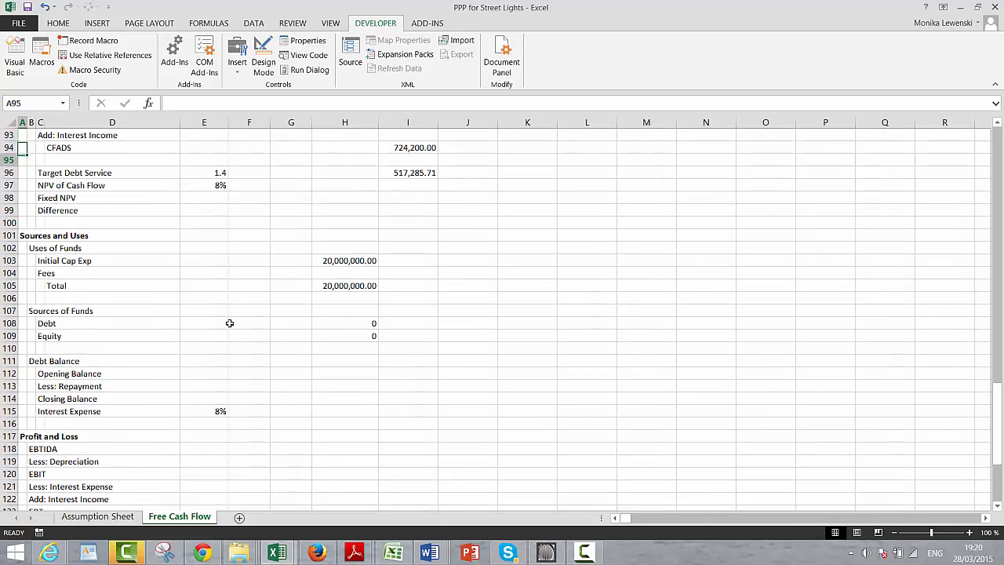
{"action": "key", "text": "Up"}
{"action": "key", "text": "Up"}
{"action": "key", "text": "Up"}
{"action": "key", "text": "Up"}
{"action": "key", "text": "Up"}
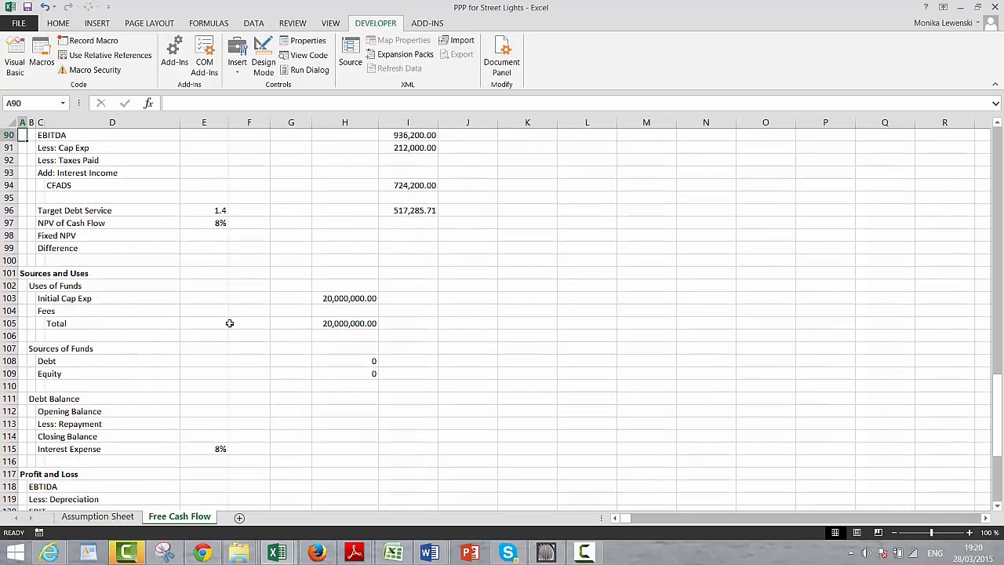
{"action": "key", "text": "Up"}
{"action": "key", "text": "Up"}
Step: Insert a blank row at row 110, between Equity and the Debt Balance heading
{"action": "key", "text": "Down"}
{"action": "key", "text": "Down"}
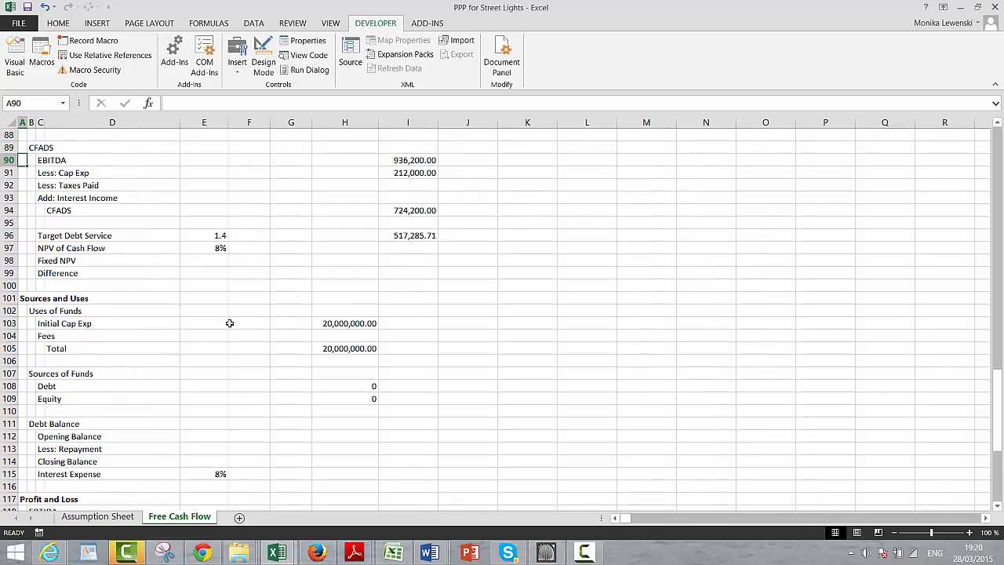
{"action": "key", "text": "Down"}
{"action": "key", "text": "Down"}
{"action": "key", "text": "Down"}
{"action": "key", "text": "Down"}
{"action": "key", "text": "Down"}
{"action": "key", "text": "Down"}
{"action": "key", "text": "Down"}
{"action": "key", "text": "Down"}
{"action": "key", "text": "Down"}
{"action": "key", "text": "Down"}
{"action": "key", "text": "Down"}
{"action": "key", "text": "Down"}
{"action": "key", "text": "Down"}
{"action": "key", "text": "Down"}
{"action": "key", "text": "Down"}
{"action": "key", "text": "Down"}
{"action": "key", "text": "Down"}
{"action": "key", "text": "Down"}
{"action": "key", "text": "Down"}
{"action": "key", "text": "Right"}
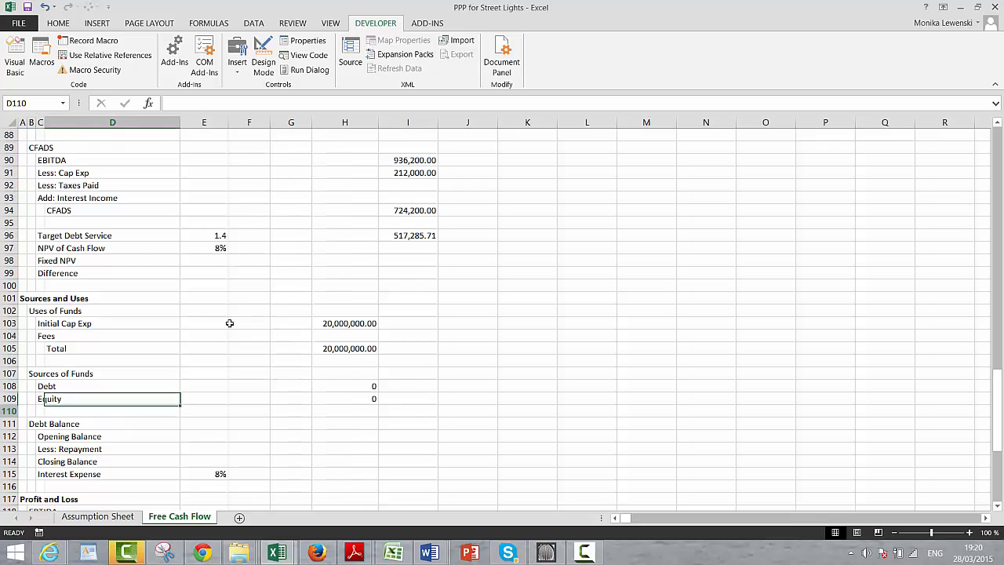
{"action": "key", "text": "Down"}
{"action": "key", "text": "shift+space"}
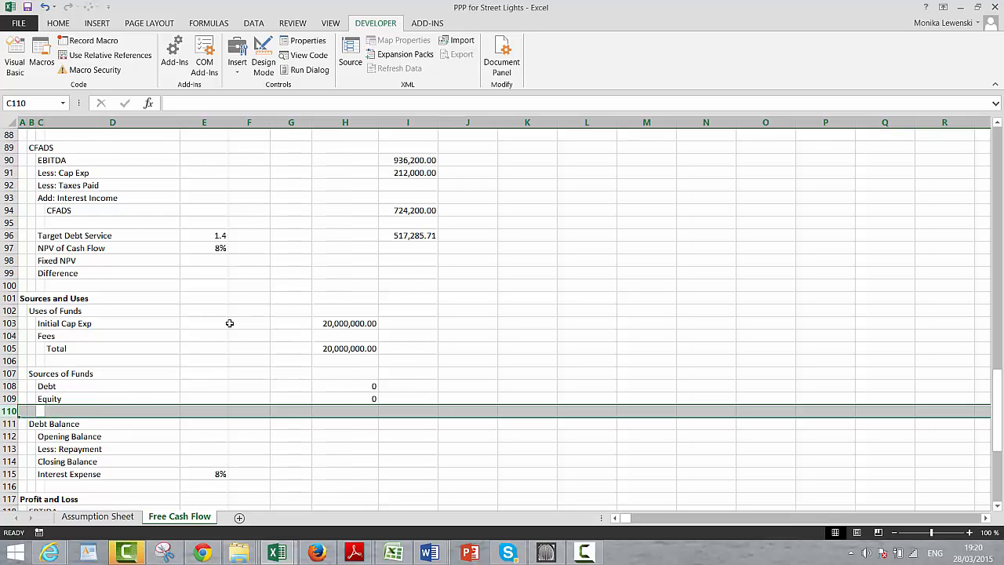
{"action": "key", "text": "ctrl+shift+plus"}
{"action": "key", "text": "shift+BackSpace"}
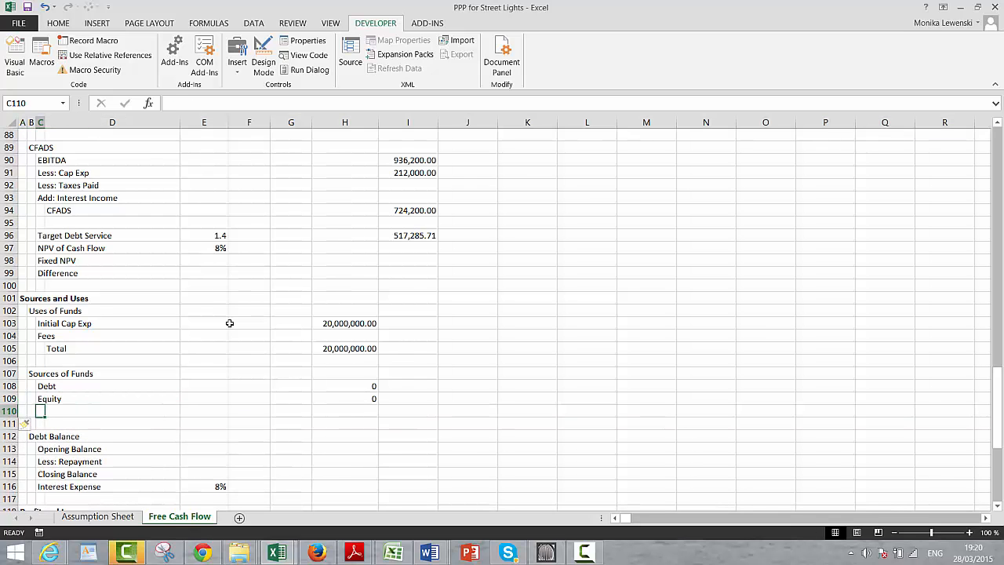
Step: Enter the indented label "Total" in D110 beneath the Equity row of Sources of Funds
{"action": "key", "text": "Right"}
{"action": "type", "text": "To"}
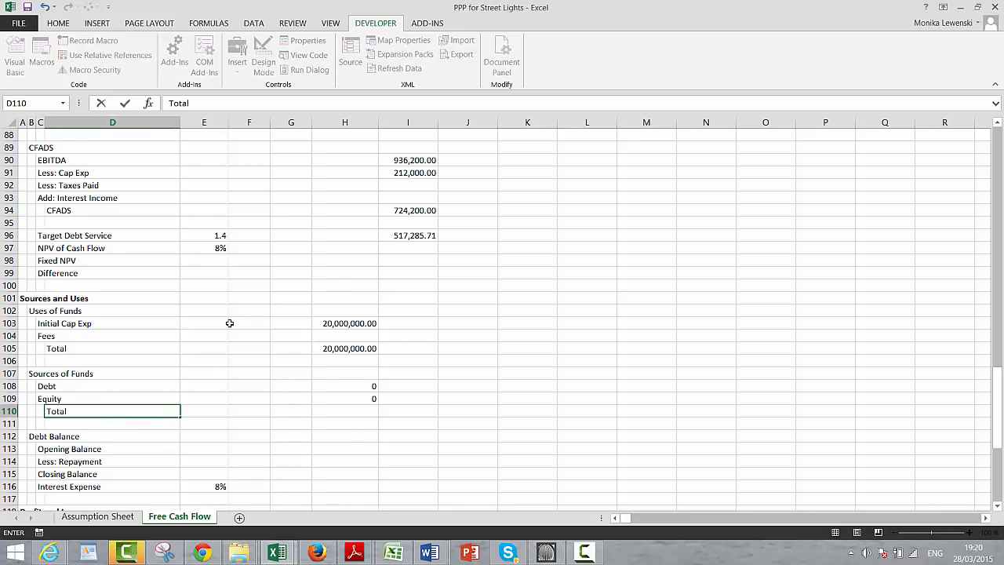
{"action": "type", "text": "tal"}
{"action": "key", "text": "Return"}
Step: Fill the formulas in I90:I96, from EBITDA down to Target Debt Service, rightward across the timeline columns
{"action": "key", "text": "Up"}
{"action": "key", "text": "Up"}
{"action": "key", "text": "Up"}
{"action": "key", "text": "Up"}
{"action": "key", "text": "Up"}
{"action": "key", "text": "Up"}
{"action": "key", "text": "Up"}
{"action": "key", "text": "Up"}
{"action": "key", "text": "Up"}
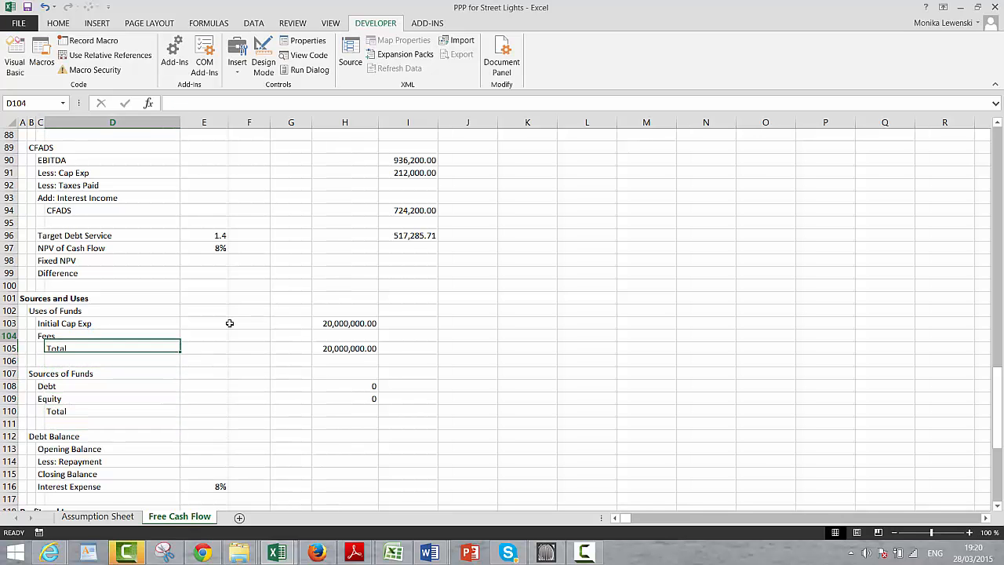
{"action": "key", "text": "Up"}
{"action": "key", "text": "Up"}
{"action": "key", "text": "Up"}
{"action": "key", "text": "Up"}
{"action": "key", "text": "Up"}
{"action": "key", "text": "Up"}
{"action": "key", "text": "Up"}
{"action": "key", "text": "Up"}
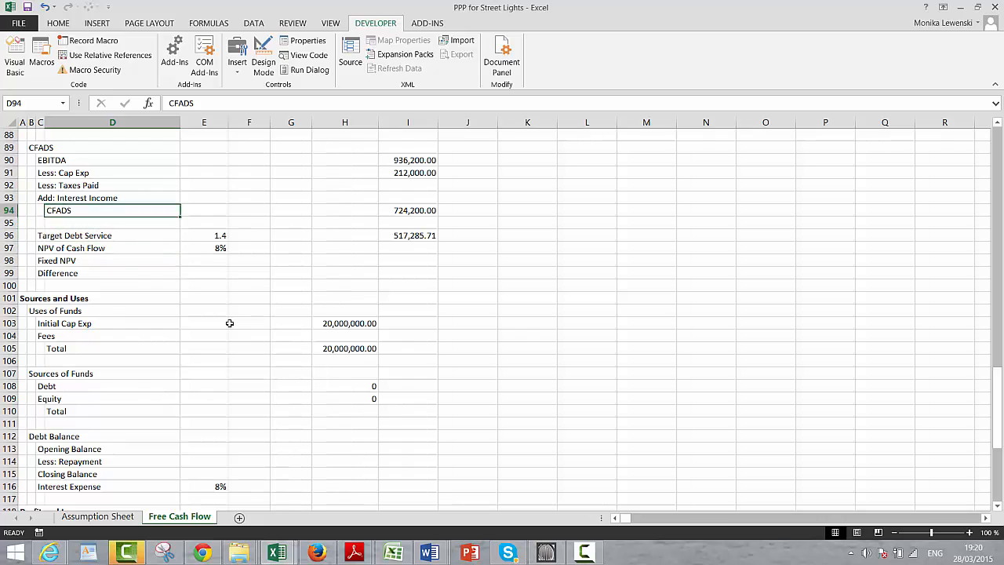
{"action": "key", "text": "Right"}
{"action": "key", "text": "Right"}
{"action": "key", "text": "Right"}
{"action": "key", "text": "Right"}
{"action": "key", "text": "Right"}
{"action": "key", "text": "Down"}
{"action": "key", "text": "Down"}
{"action": "key", "text": "Down"}
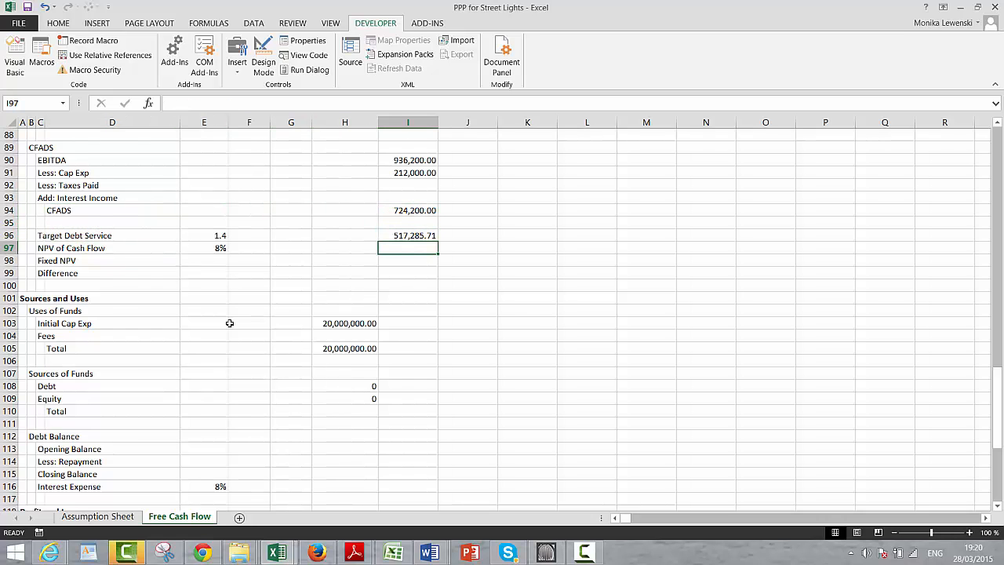
{"action": "key", "text": "Up"}
{"action": "key", "text": "Up"}
{"action": "key", "text": "Up"}
{"action": "key", "text": "Up"}
{"action": "key", "text": "Up"}
{"action": "key", "text": "Up"}
{"action": "key", "text": "Up"}
{"action": "key", "text": "Up"}
{"action": "key", "text": "Up"}
{"action": "key", "text": "Up"}
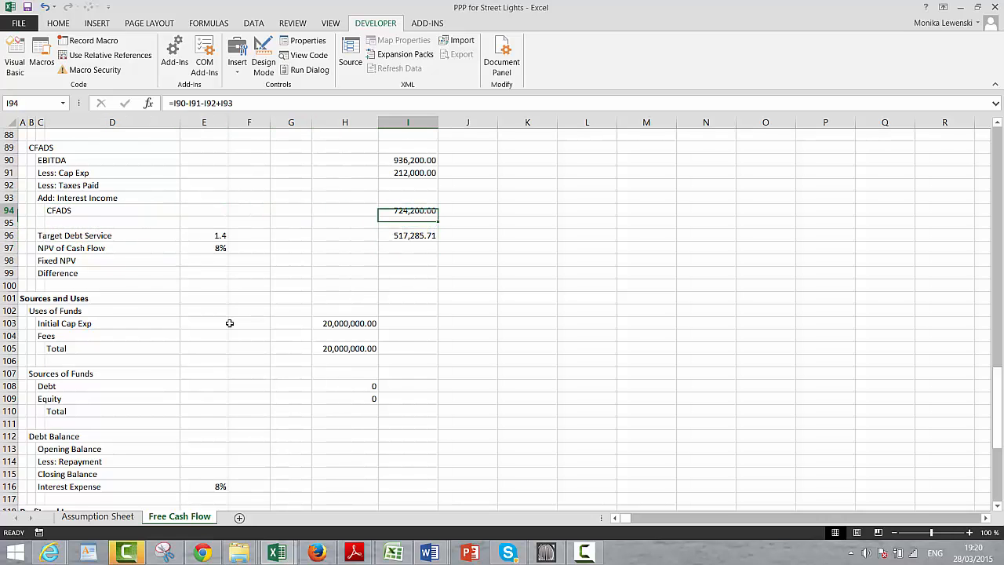
{"action": "key", "text": "Up"}
{"action": "key", "text": "Up"}
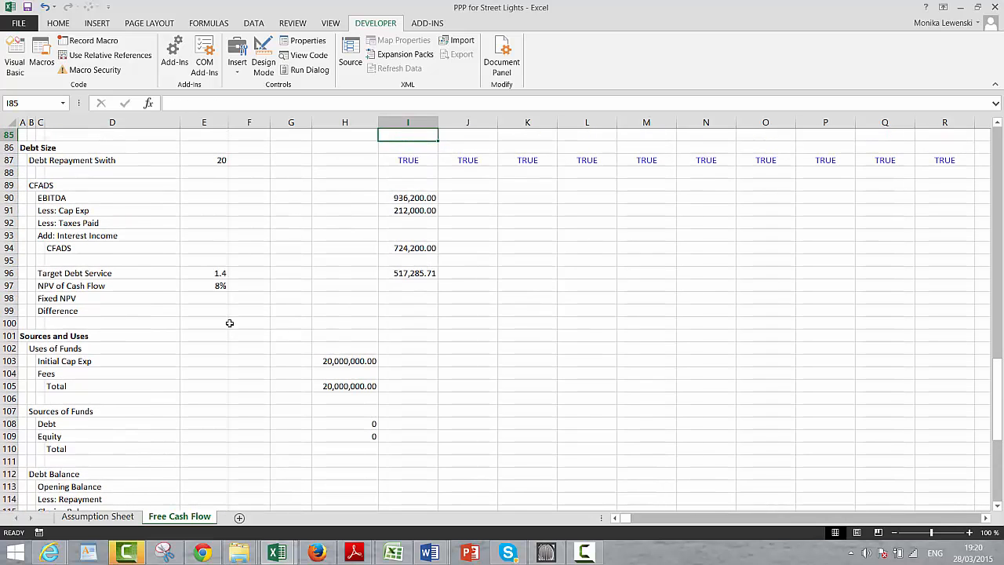
{"action": "key", "text": "Down"}
{"action": "key", "text": "Down"}
{"action": "key", "text": "Down"}
{"action": "key", "text": "Down"}
{"action": "key", "text": "Down"}
{"action": "key", "text": "shift+Down"}
{"action": "key", "text": "shift+Down"}
{"action": "key", "text": "shift+Down"}
{"action": "key", "text": "shift+Down"}
{"action": "key", "text": "shift+Down"}
{"action": "key", "text": "shift+Down"}
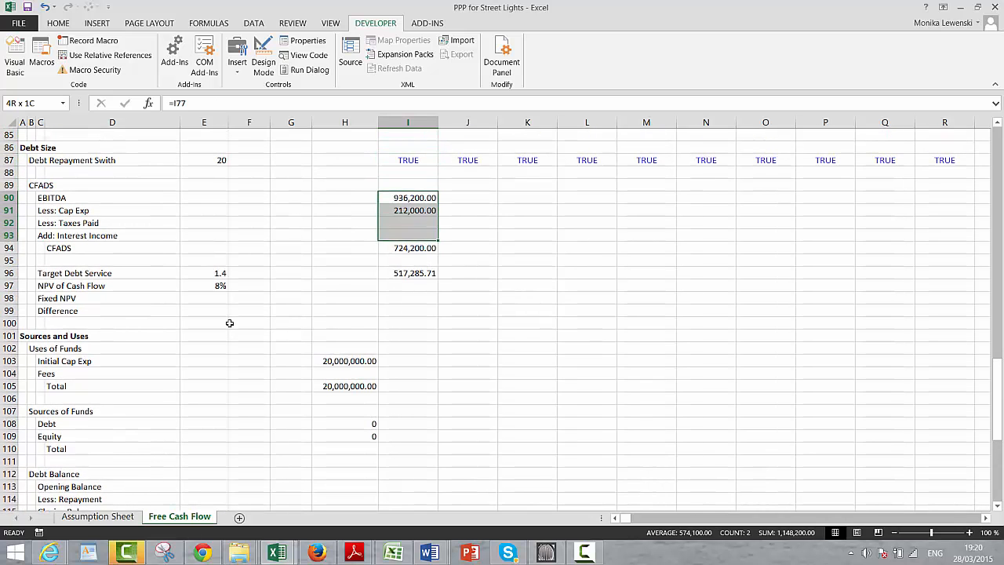
{"action": "key", "text": "ctrl+shift+r"}
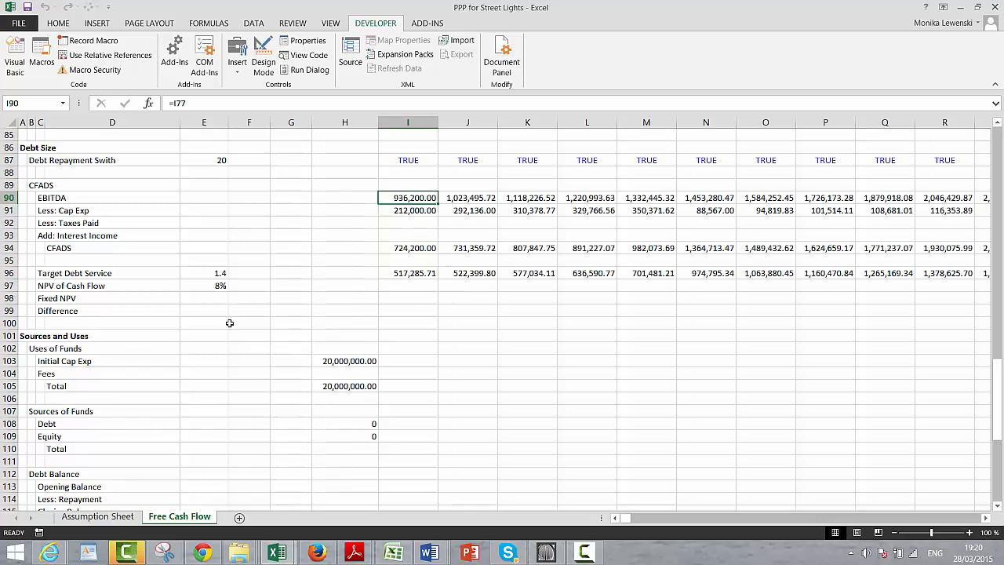
Step: Examine the CFADS and Target Debt Service rows and the rate beside NPV of Cash Flow in E97
{"action": "key", "text": "Right"}
{"action": "key", "text": "Right"}
{"action": "key", "text": "Down"}
{"action": "key", "text": "Down"}
{"action": "key", "text": "Down"}
{"action": "key", "text": "Down"}
{"action": "key", "text": "Down"}
{"action": "key", "text": "Down"}
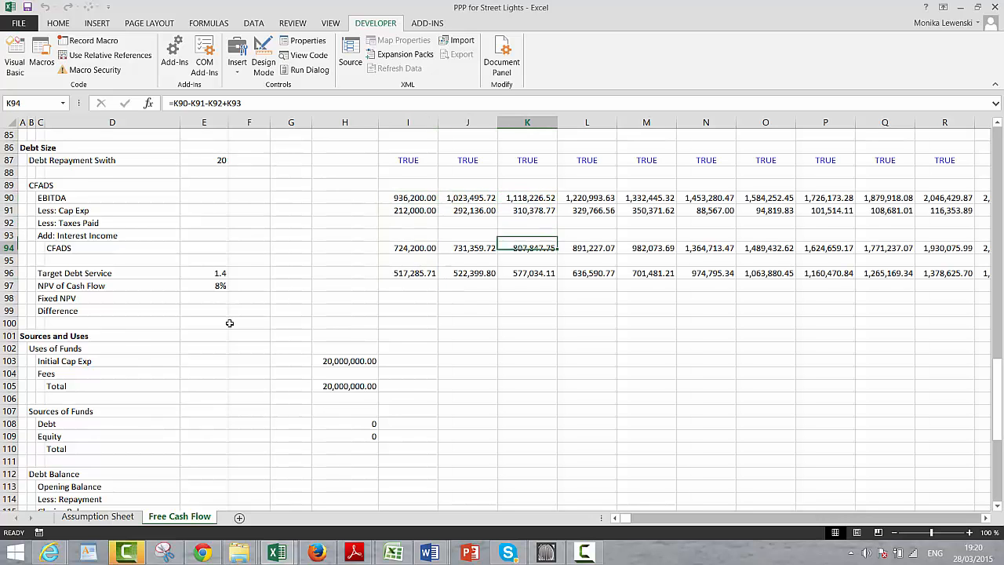
{"action": "key", "text": "Left"}
{"action": "key", "text": "Left"}
{"action": "key", "text": "Left"}
{"action": "key", "text": "Left"}
{"action": "key", "text": "Left"}
{"action": "key", "text": "Left"}
{"action": "key", "text": "Down"}
{"action": "key", "text": "Down"}
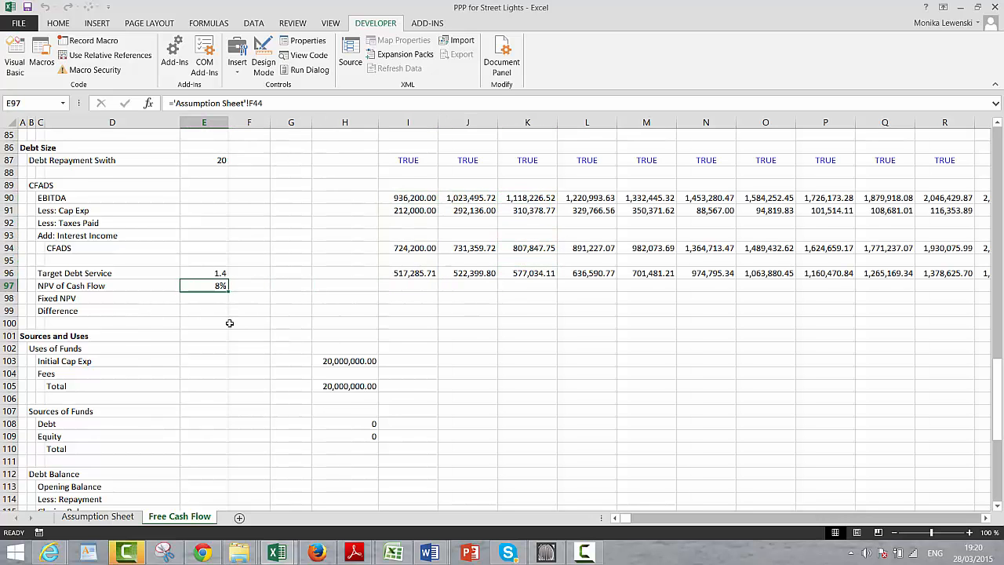
{"action": "key", "text": "Left"}
{"action": "key", "text": "Left"}
{"action": "key", "text": "Right"}
{"action": "key", "text": "Right"}
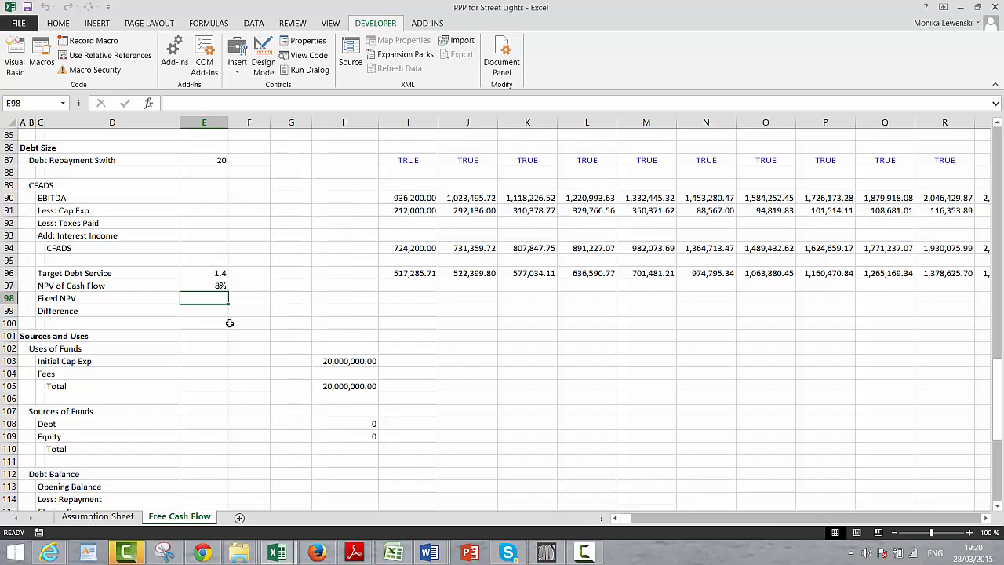
Step: Enter the starting factor 1 in H97 of the NPV of Cash Flow row
{"action": "key", "text": "Right"}
{"action": "key", "text": "Right"}
{"action": "key", "text": "Right"}
{"action": "key", "text": "Left"}
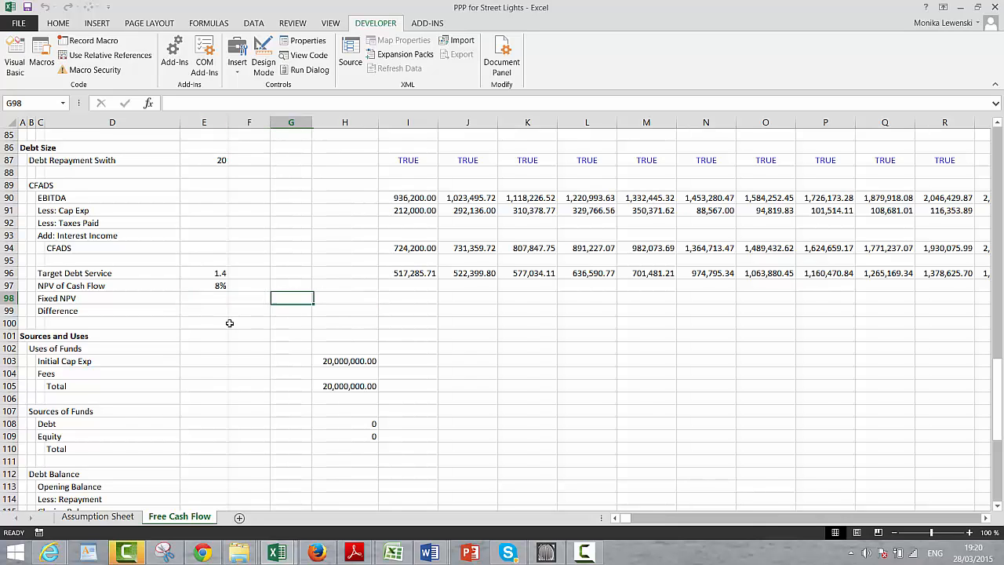
{"action": "key", "text": "Up"}
{"action": "key", "text": "Right"}
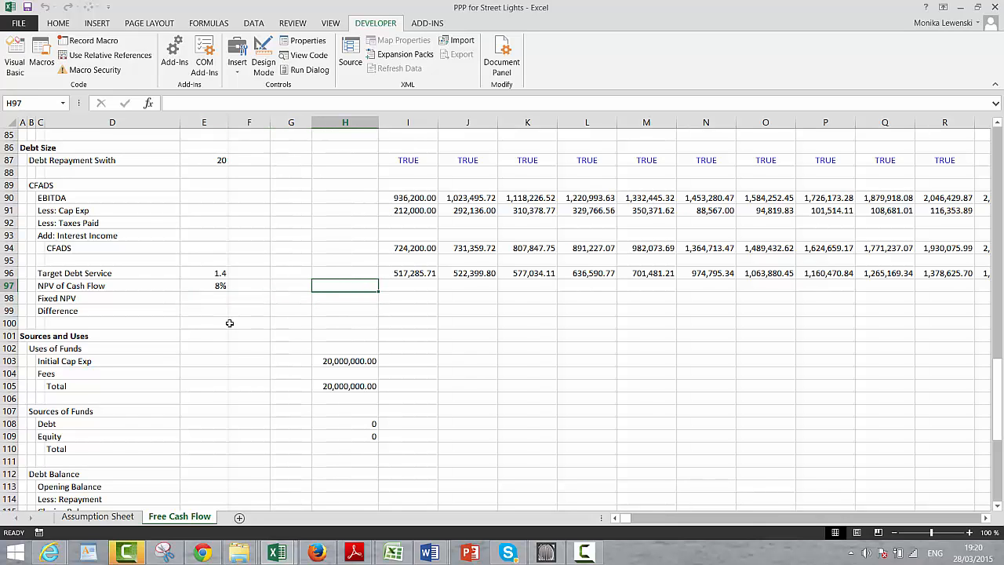
{"action": "type", "text": "1"}
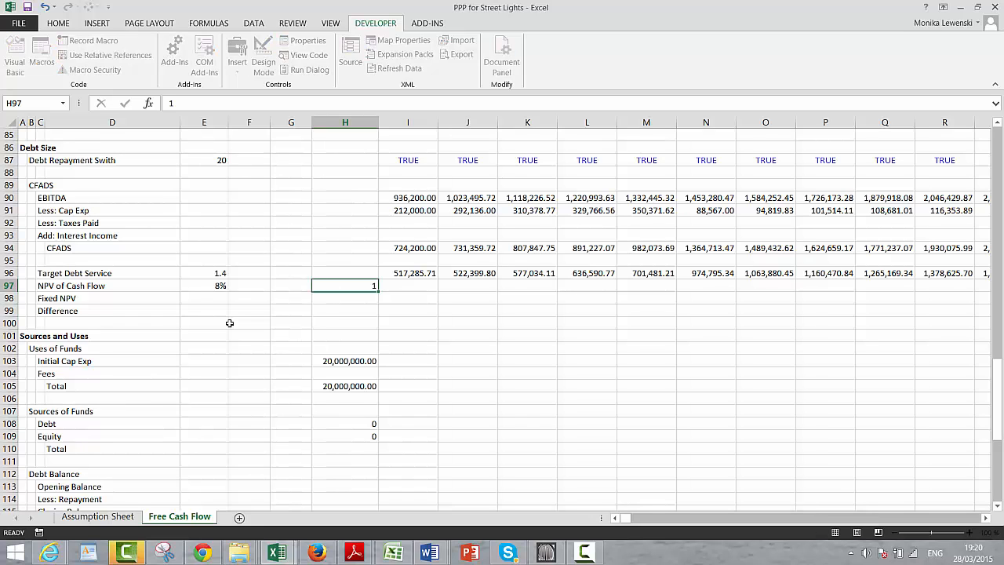
Step: Enter the compounding formula =H97*(1+E97) in I97 of the NPV of Cash Flow row
{"action": "key", "text": "Right"}
{"action": "type", "text": "="}
{"action": "key", "text": "Left"}
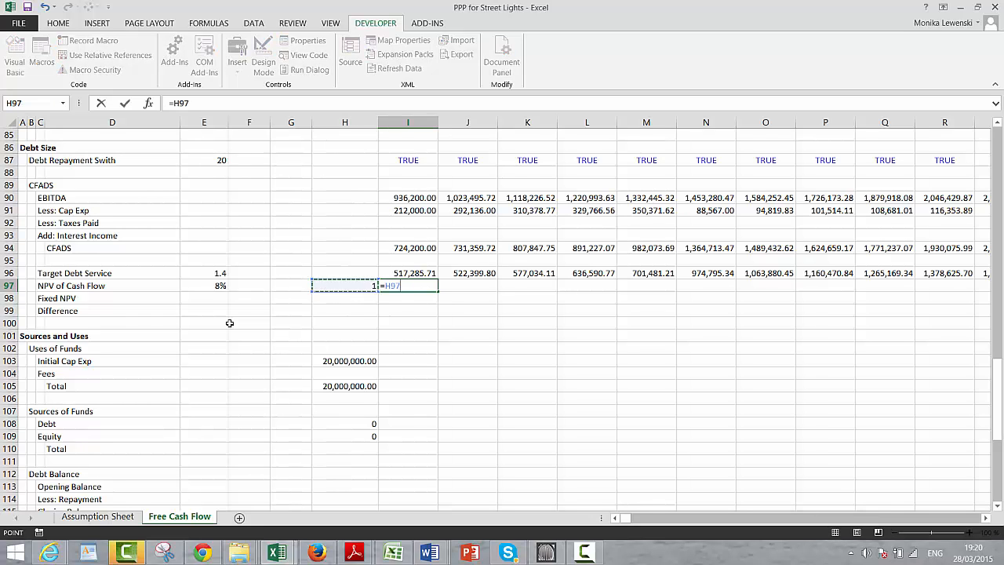
{"action": "type", "text": "*(1+"}
{"action": "key", "text": "Left"}
{"action": "key", "text": "Left"}
{"action": "key", "text": "Left"}
{"action": "key", "text": "Left"}
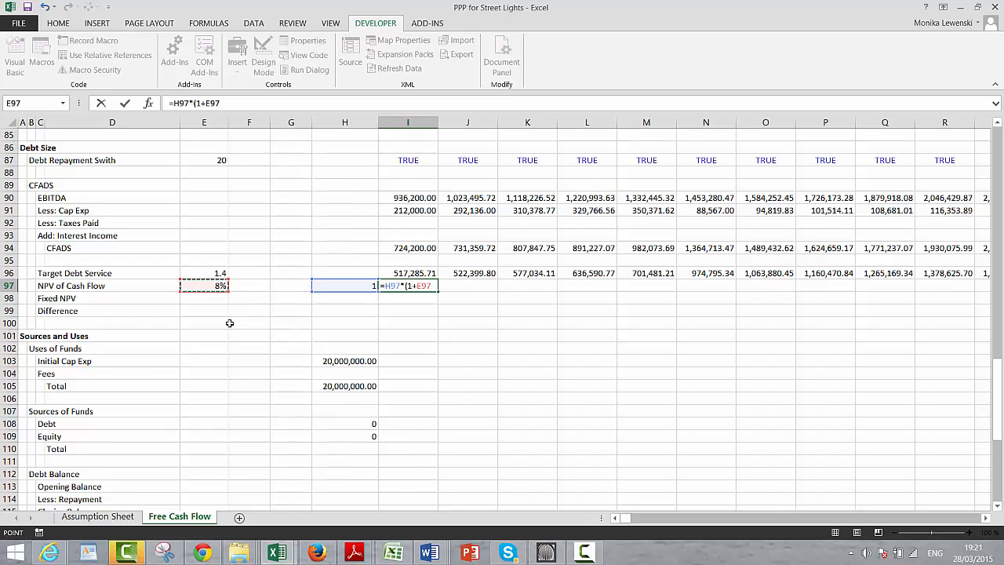
{"action": "type", "text": ")"}
{"action": "key", "text": "Return"}
{"action": "key", "text": "Up"}
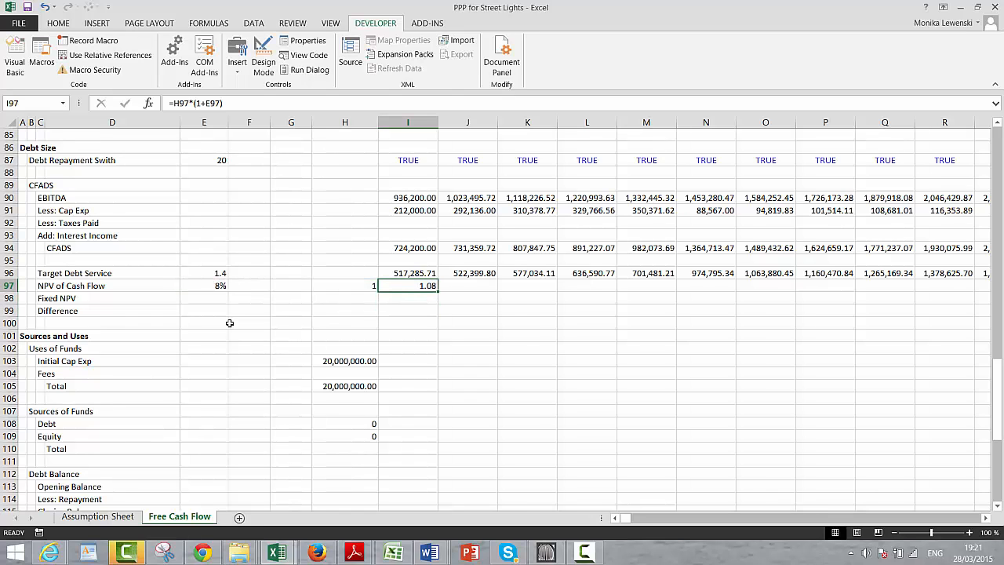
Step: Make the rate reference in I97 absolute as $E$97 and fill the formula rightward across the timeline columns
{"action": "key", "text": "F2"}
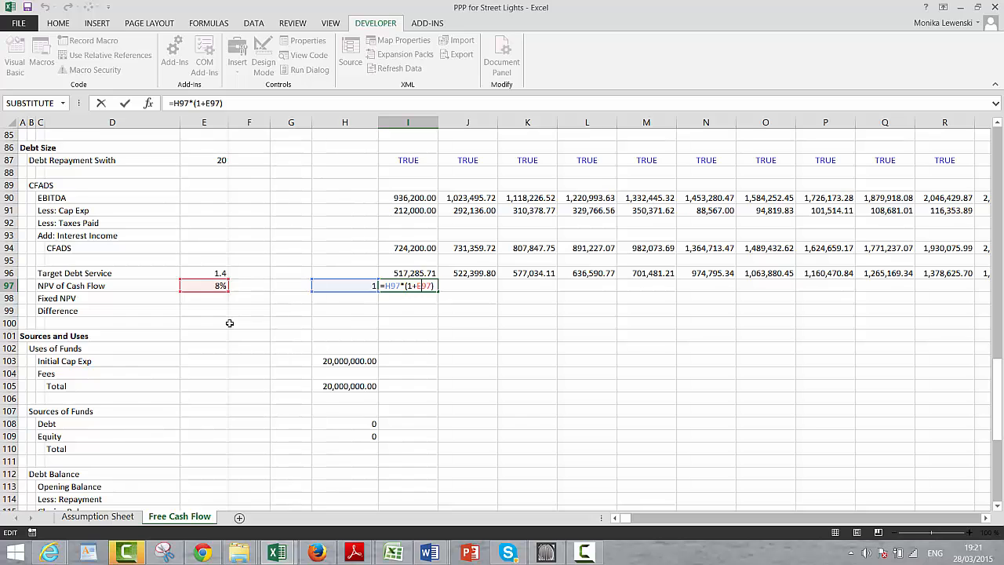
{"action": "key", "text": "F4"}
{"action": "key", "text": "Return"}
{"action": "key", "text": "Up"}
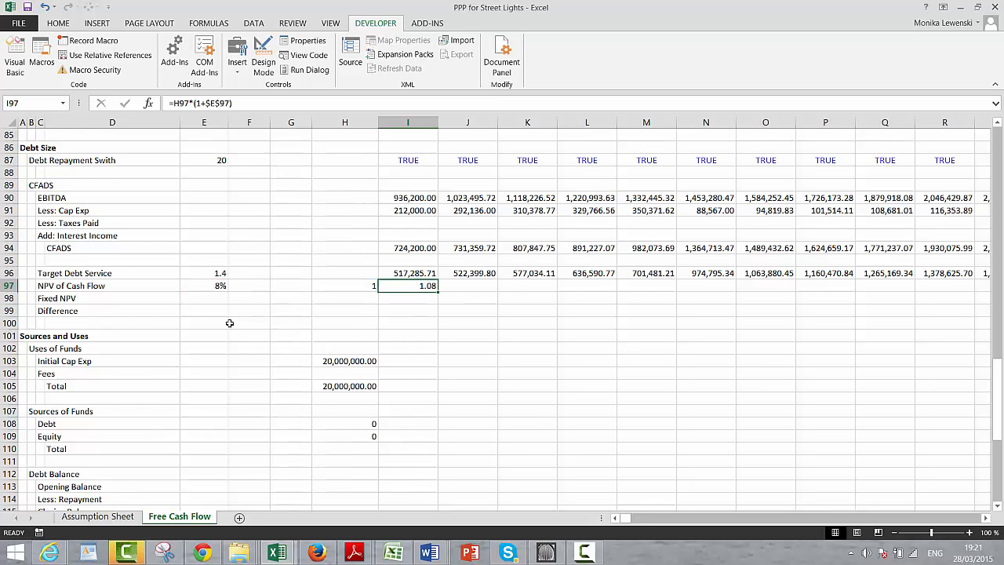
{"action": "key", "text": "ctrl+shift+Right"}
{"action": "key", "text": "ctrl+r"}
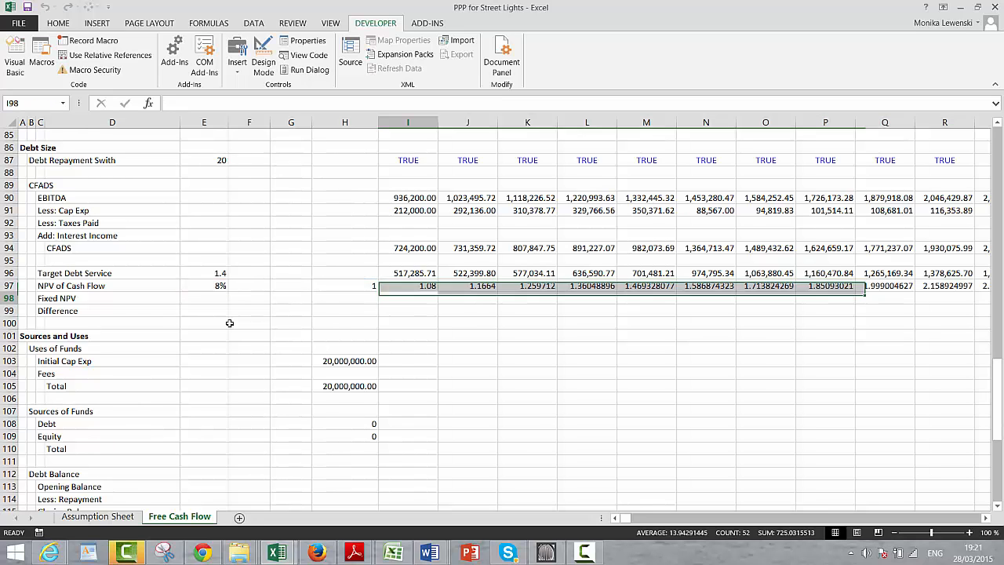
Step: Look along the Target Debt Service and NPV of Cash Flow rows across the timeline, checking their values against the repayment switch
{"action": "key", "text": "Down"}
{"action": "key", "text": "Left"}
{"action": "key", "text": "Left"}
{"action": "key", "text": "Left"}
{"action": "key", "text": "Left"}
{"action": "key", "text": "Right"}
{"action": "key", "text": "Right"}
{"action": "key", "text": "Right"}
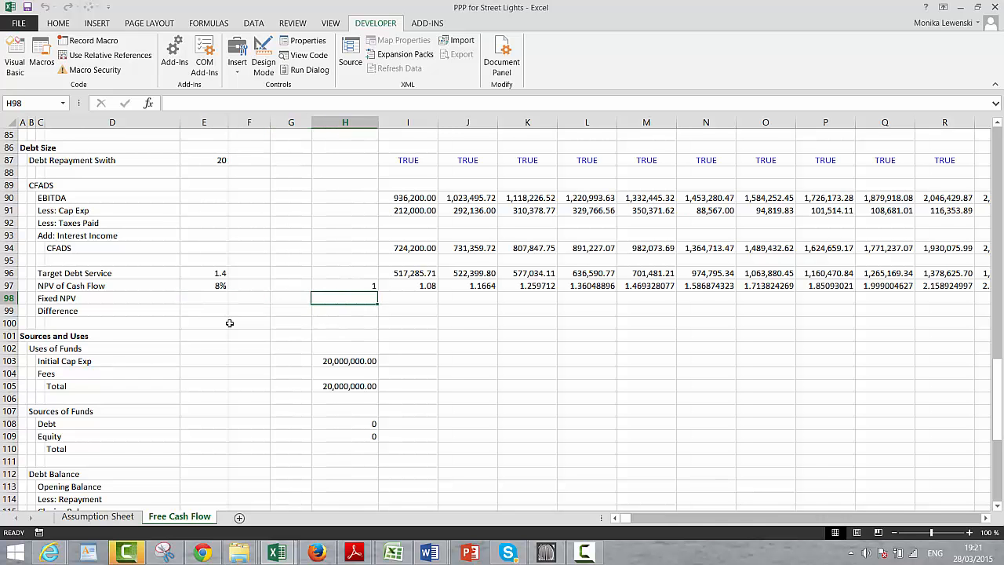
{"action": "key", "text": "Up"}
{"action": "key", "text": "Up"}
{"action": "key", "text": "Right"}
{"action": "key", "text": "Right"}
{"action": "key", "text": "Right"}
{"action": "key", "text": "Right"}
{"action": "key", "text": "Right"}
{"action": "key", "text": "Right"}
{"action": "key", "text": "Right"}
{"action": "key", "text": "Right"}
{"action": "key", "text": "Right"}
{"action": "key", "text": "Right"}
{"action": "key", "text": "Right"}
{"action": "key", "text": "Right"}
{"action": "key", "text": "Right"}
{"action": "key", "text": "Right"}
{"action": "key", "text": "Right"}
{"action": "key", "text": "Right"}
{"action": "key", "text": "Right"}
{"action": "key", "text": "Right"}
{"action": "key", "text": "Right"}
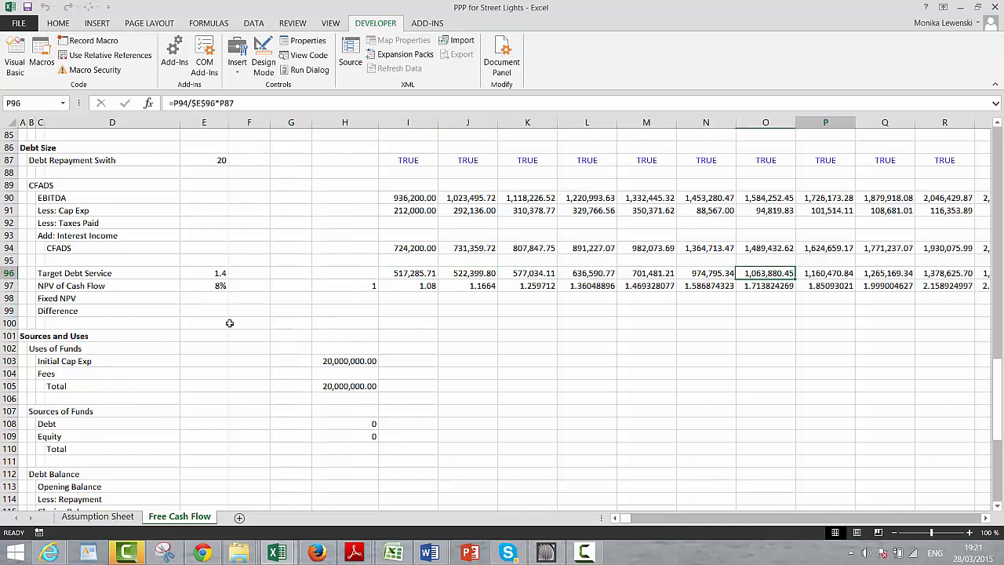
{"action": "key", "text": "Right"}
{"action": "key", "text": "Right"}
{"action": "key", "text": "Right"}
{"action": "key", "text": "Right"}
{"action": "key", "text": "Right"}
{"action": "key", "text": "Right"}
{"action": "key", "text": "Right"}
{"action": "key", "text": "Right"}
{"action": "key", "text": "Right"}
{"action": "key", "text": "Right"}
{"action": "key", "text": "Right"}
{"action": "key", "text": "Right"}
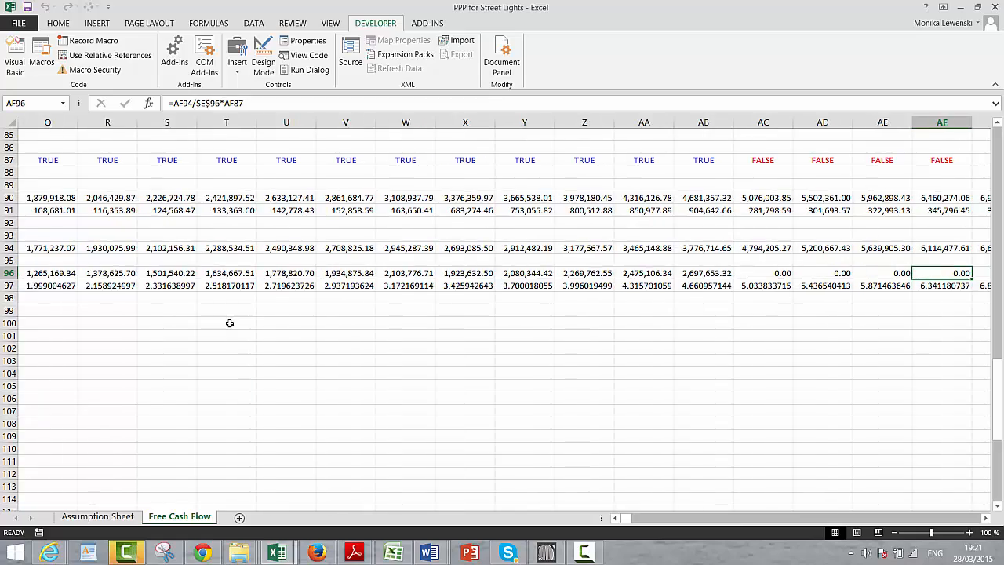
{"action": "key", "text": "Left"}
{"action": "key", "text": "Left"}
{"action": "key", "text": "Left"}
{"action": "key", "text": "Left"}
{"action": "key", "text": "Left"}
{"action": "key", "text": "Left"}
{"action": "key", "text": "Left"}
{"action": "key", "text": "Left"}
{"action": "key", "text": "Left"}
{"action": "key", "text": "Left"}
{"action": "key", "text": "Left"}
{"action": "key", "text": "Left"}
{"action": "key", "text": "Left"}
{"action": "key", "text": "Down"}
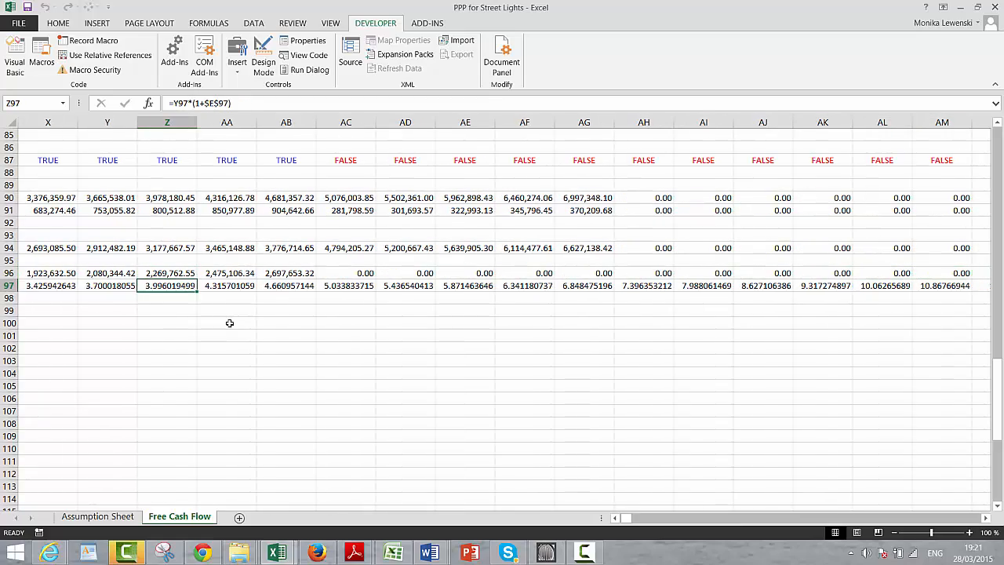
{"action": "key", "text": "Left"}
{"action": "key", "text": "Left"}
{"action": "key", "text": "Left"}
{"action": "key", "text": "Left"}
{"action": "key", "text": "Left"}
{"action": "key", "text": "Left"}
{"action": "key", "text": "Left"}
{"action": "key", "text": "Left"}
{"action": "key", "text": "Left"}
{"action": "key", "text": "Left"}
{"action": "key", "text": "Left"}
{"action": "key", "text": "Left"}
{"action": "key", "text": "Left"}
{"action": "key", "text": "Left"}
{"action": "key", "text": "Left"}
{"action": "key", "text": "Left"}
{"action": "key", "text": "Left"}
{"action": "key", "text": "Left"}
{"action": "key", "text": "Left"}
{"action": "key", "text": "Left"}
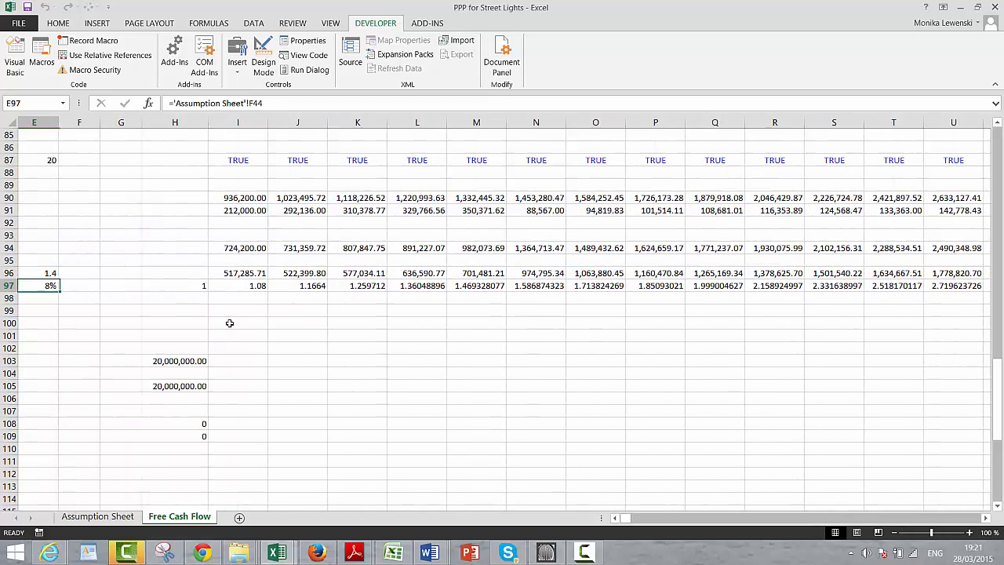
Step: Start a SUMPRODUCT formula in E98 for Fixed NPV, using the Target Debt Service range I96:BH96
{"action": "key", "text": "Down"}
{"action": "key", "text": "Right"}
{"action": "key", "text": "Right"}
{"action": "key", "text": "Right"}
{"action": "key", "text": "Right"}
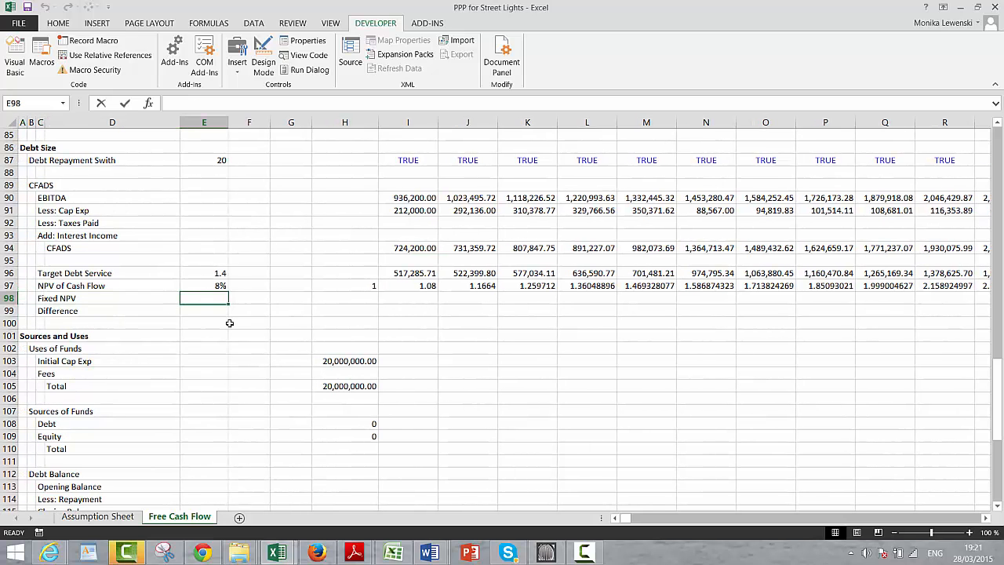
{"action": "type", "text": "=sum"}
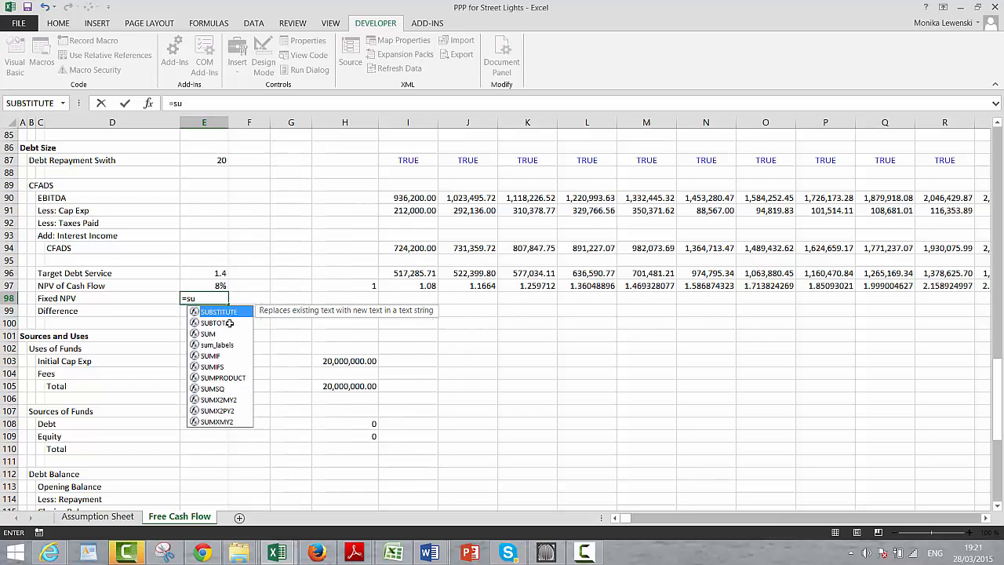
{"action": "key", "text": "Down"}
{"action": "key", "text": "Down"}
{"action": "key", "text": "Down"}
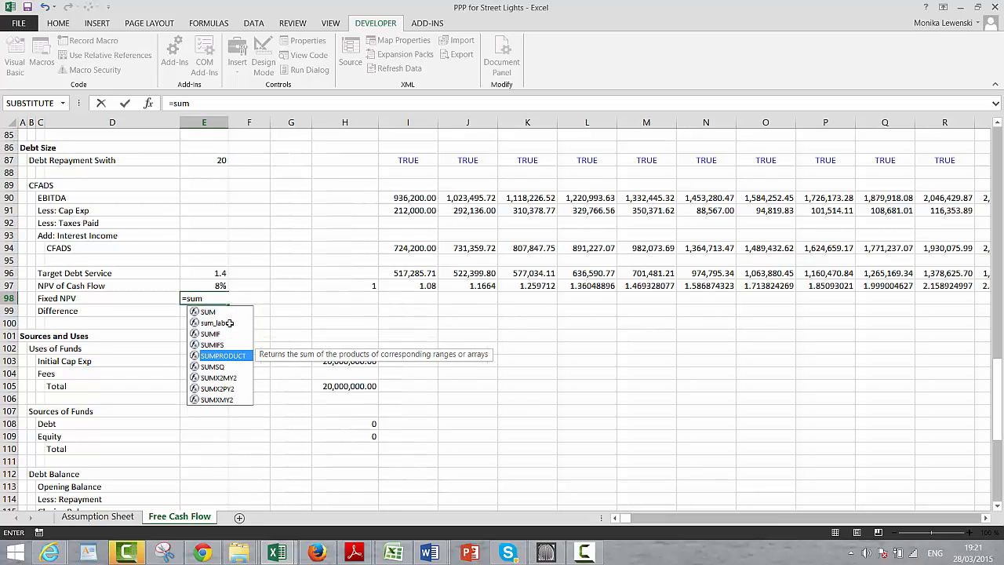
{"action": "key", "text": "Tab"}
{"action": "key", "text": "Up"}
{"action": "key", "text": "Up"}
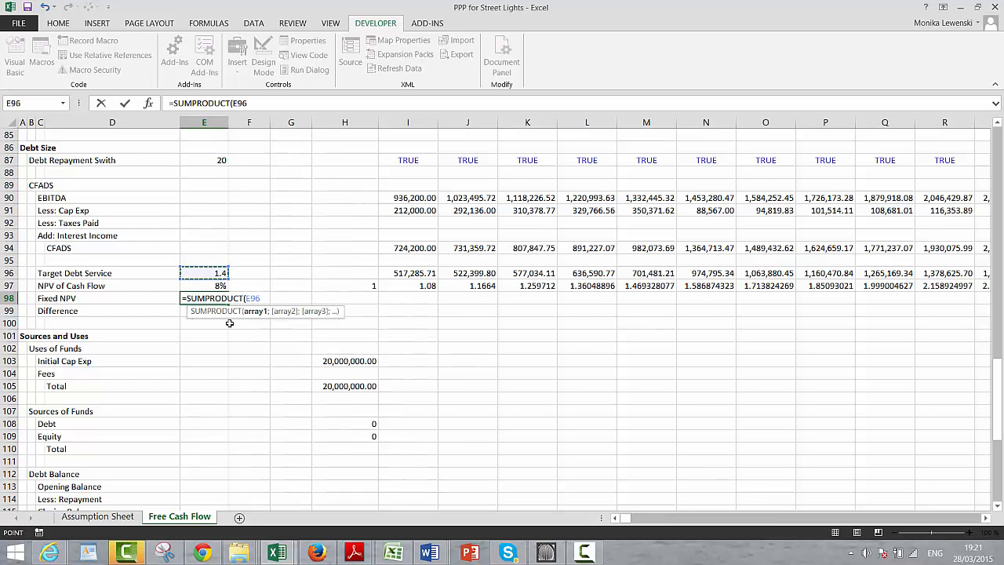
{"action": "key", "text": "Right"}
{"action": "key", "text": "Right"}
{"action": "key", "text": "Right"}
{"action": "key", "text": "Right"}
{"action": "key", "text": "ctrl+shift+Right"}
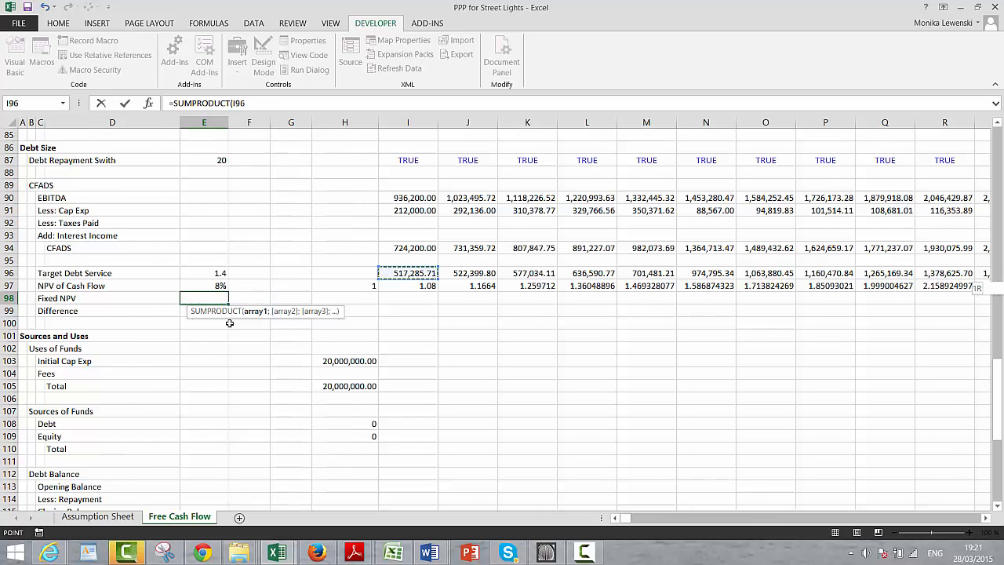
Step: Complete the Fixed NPV formula in E98 by dividing the debt service range by K97:BH97 of the NPV of Cash Flow row
{"action": "type", "text": "/"}
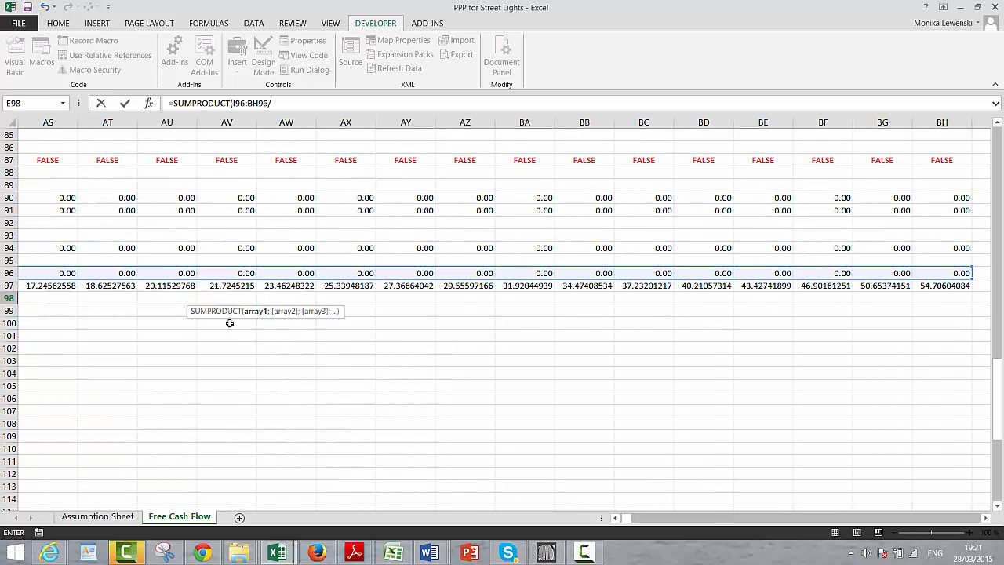
{"action": "key", "text": "Left"}
{"action": "key", "text": "Left"}
{"action": "key", "text": "Right"}
{"action": "key", "text": "Right"}
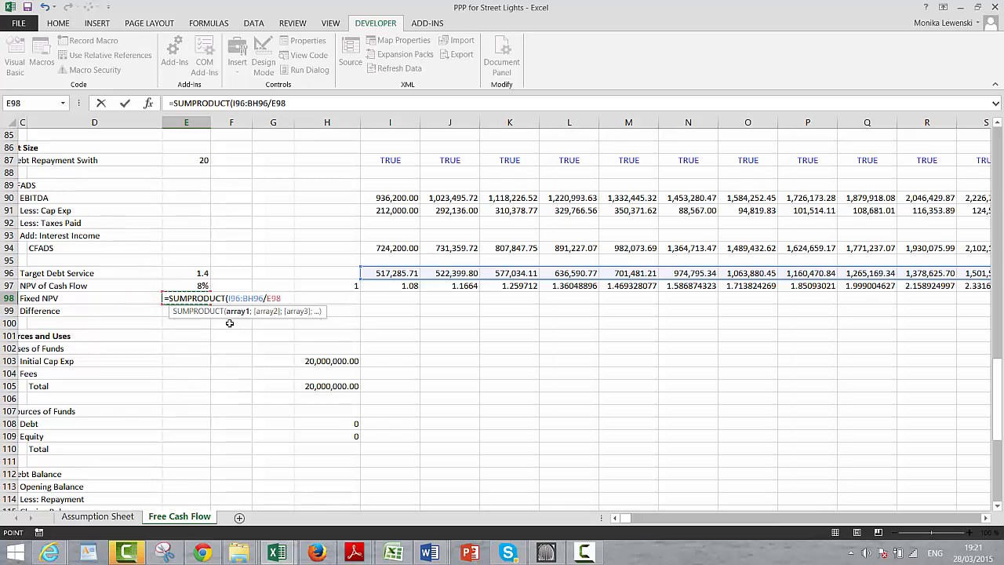
{"action": "key", "text": "Up"}
{"action": "key", "text": "Right"}
{"action": "key", "text": "Down"}
{"action": "key", "text": "Right"}
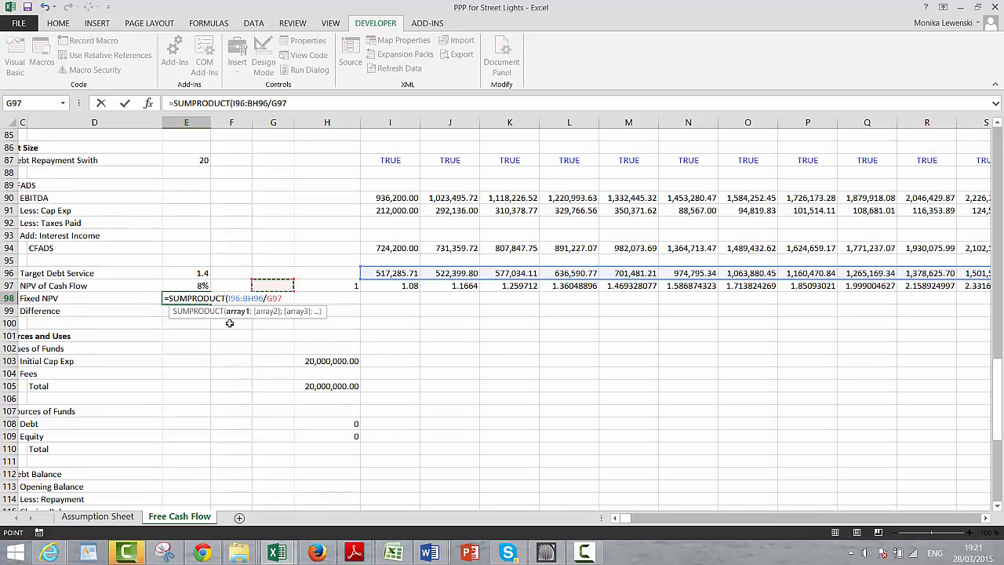
{"action": "key", "text": "Right"}
{"action": "key", "text": "Right"}
{"action": "key", "text": "Right"}
{"action": "key", "text": "Right"}
{"action": "key", "text": "ctrl+shift+Right"}
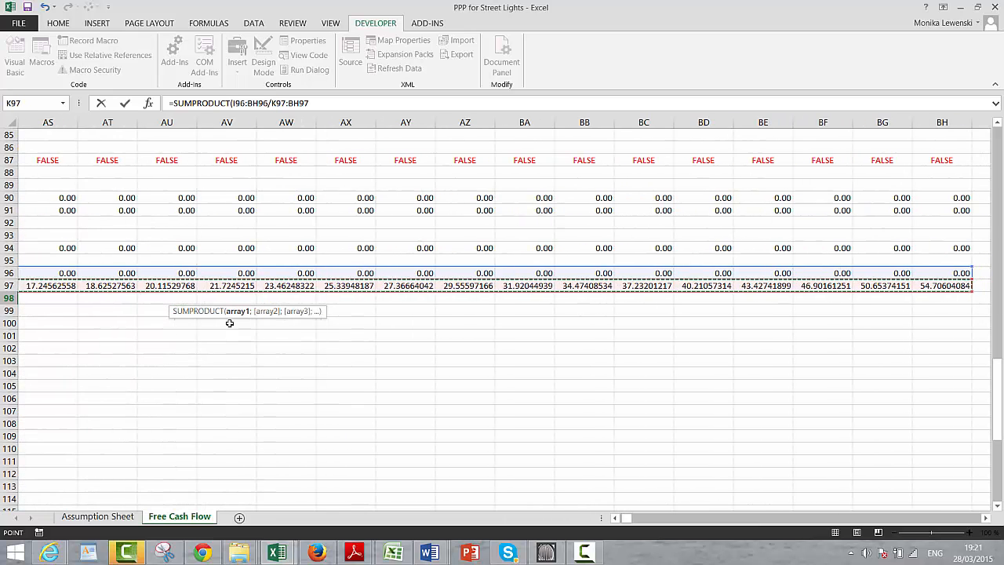
{"action": "key", "text": "Return"}
{"action": "key", "text": "Up"}
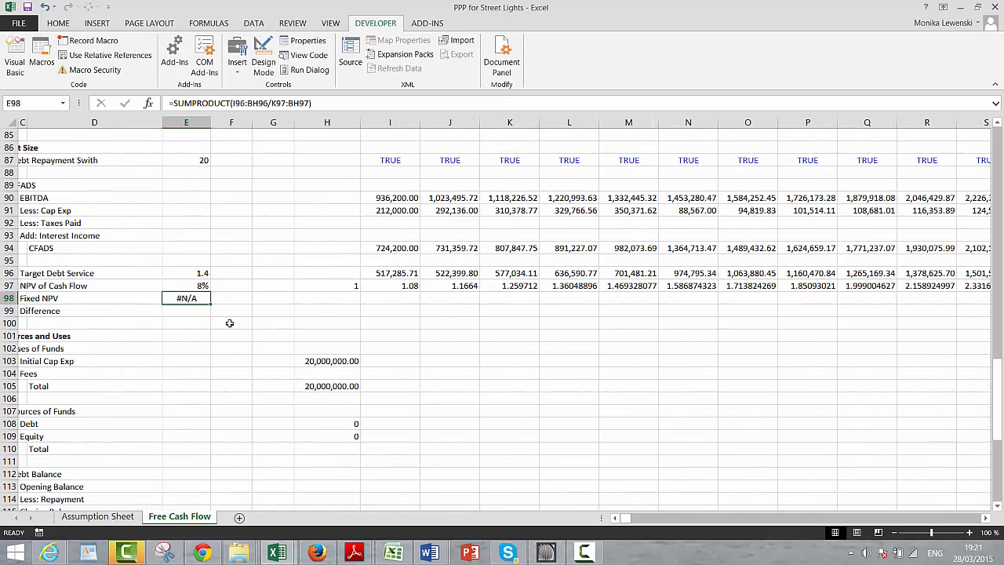
Step: Inspect the ranges referenced by the Fixed NPV formula in E98
{"action": "key", "text": "F2"}
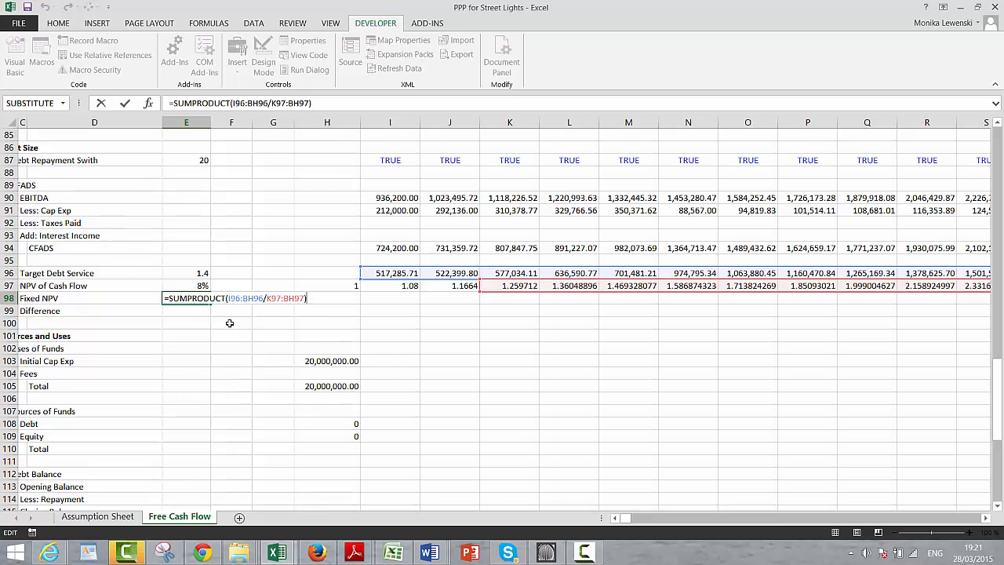
{"action": "key", "text": "ctrl+shift+Return"}
{"action": "key", "text": "Up"}
{"action": "key", "text": "Down"}
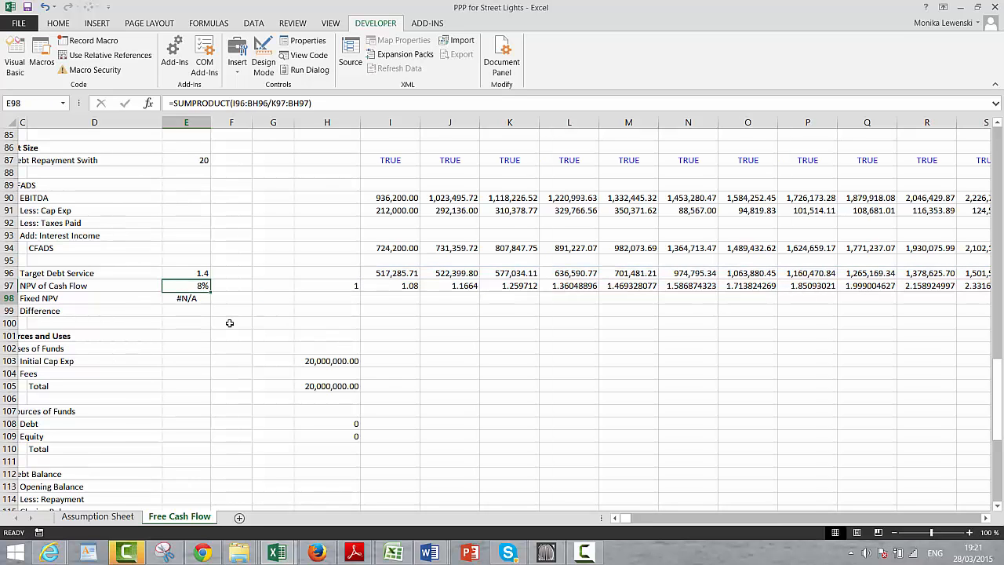
Step: Look along the NPV of Cash Flow row to the end of the timeline, checking the factors against the Target Debt Service cells above
{"action": "key", "text": "Right"}
{"action": "key", "text": "Right"}
{"action": "key", "text": "Right"}
{"action": "key", "text": "Right"}
{"action": "key", "text": "Up"}
{"action": "key", "text": "Right"}
{"action": "key", "text": "Right"}
{"action": "key", "text": "Right"}
{"action": "key", "text": "Right"}
{"action": "key", "text": "Right"}
{"action": "key", "text": "Right"}
{"action": "key", "text": "Right"}
{"action": "key", "text": "Right"}
{"action": "key", "text": "Right"}
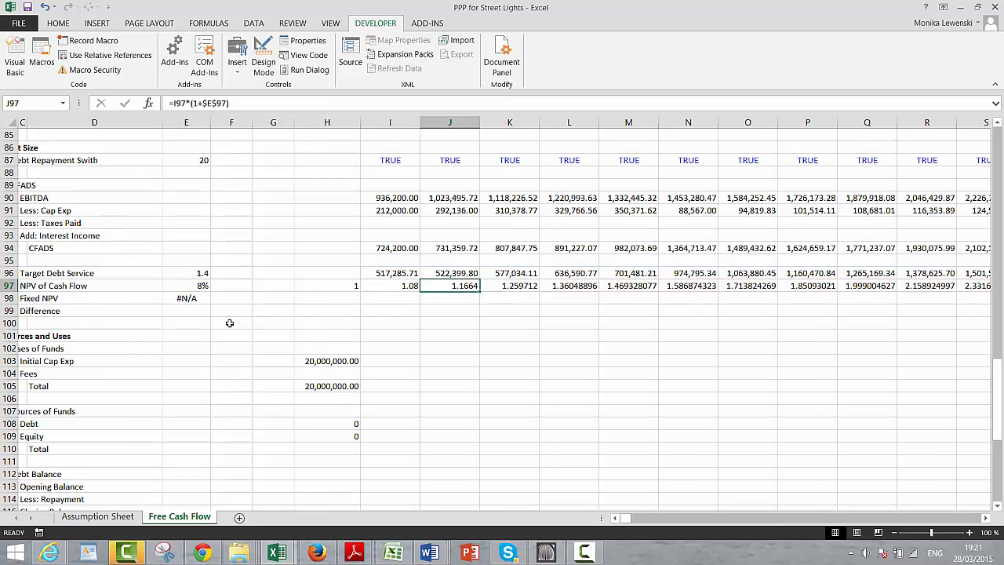
{"action": "key", "text": "Right"}
{"action": "key", "text": "Right"}
{"action": "key", "text": "Right"}
{"action": "key", "text": "Right"}
{"action": "key", "text": "Right"}
{"action": "key", "text": "Right"}
{"action": "key", "text": "Right"}
{"action": "key", "text": "Right"}
{"action": "key", "text": "Right"}
{"action": "key", "text": "Right"}
{"action": "key", "text": "Right"}
{"action": "key", "text": "Right"}
{"action": "key", "text": "Right"}
{"action": "key", "text": "Right"}
{"action": "key", "text": "Right"}
{"action": "key", "text": "Right"}
{"action": "key", "text": "Right"}
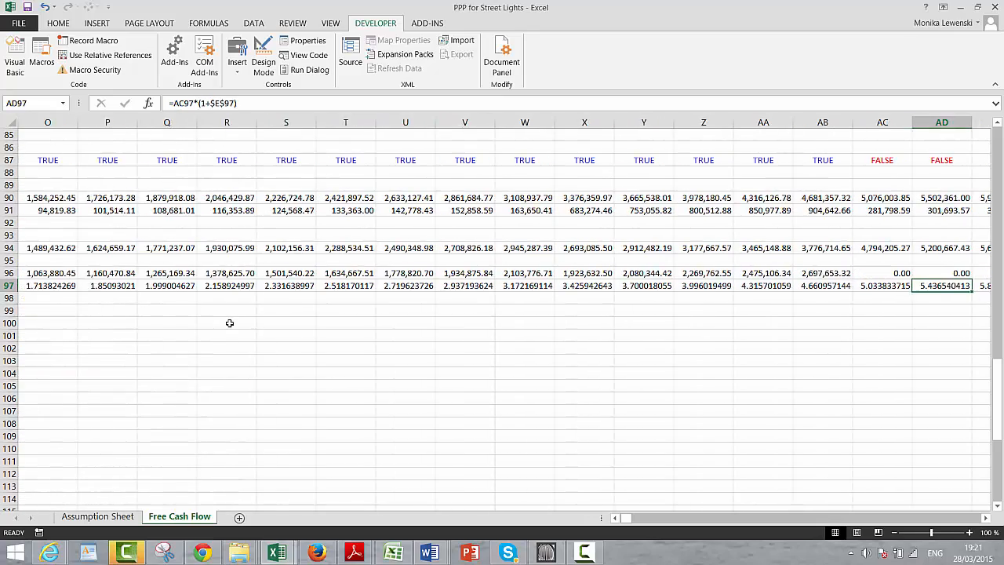
{"action": "key", "text": "Right"}
{"action": "key", "text": "Right"}
{"action": "key", "text": "Right"}
{"action": "key", "text": "Right"}
{"action": "key", "text": "Right"}
{"action": "key", "text": "Right"}
{"action": "key", "text": "Right"}
{"action": "key", "text": "Right"}
{"action": "key", "text": "Right"}
{"action": "key", "text": "Right"}
{"action": "key", "text": "Right"}
{"action": "key", "text": "Right"}
{"action": "key", "text": "Right"}
{"action": "key", "text": "Right"}
{"action": "key", "text": "Right"}
{"action": "key", "text": "Right"}
{"action": "key", "text": "Right"}
{"action": "key", "text": "Right"}
{"action": "key", "text": "Right"}
{"action": "key", "text": "Right"}
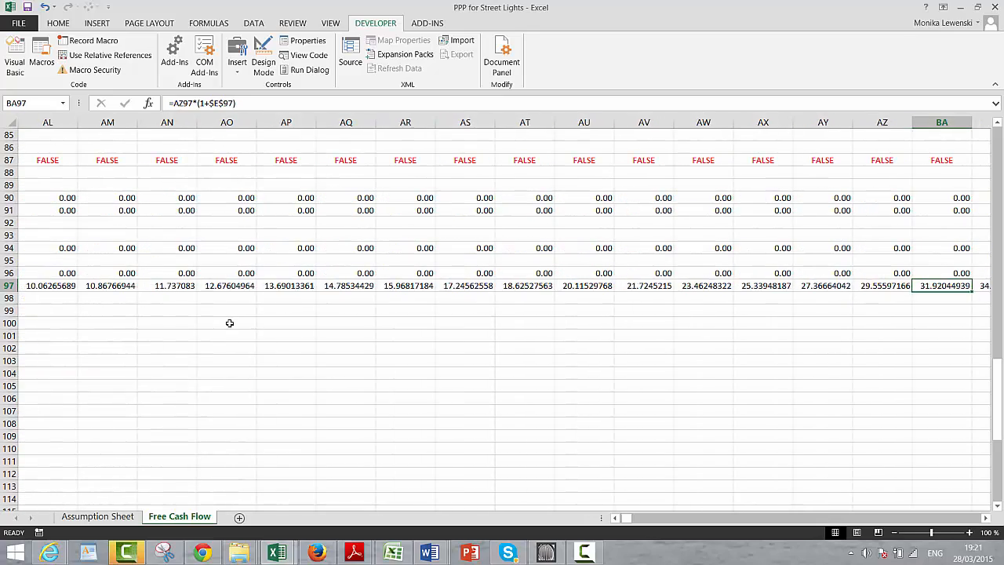
{"action": "key", "text": "Right"}
{"action": "key", "text": "Right"}
{"action": "key", "text": "Right"}
{"action": "key", "text": "Right"}
{"action": "key", "text": "Right"}
{"action": "key", "text": "Right"}
{"action": "key", "text": "Right"}
{"action": "key", "text": "Left"}
{"action": "key", "text": "Left"}
{"action": "key", "text": "Left"}
{"action": "key", "text": "Left"}
{"action": "key", "text": "Left"}
{"action": "key", "text": "Left"}
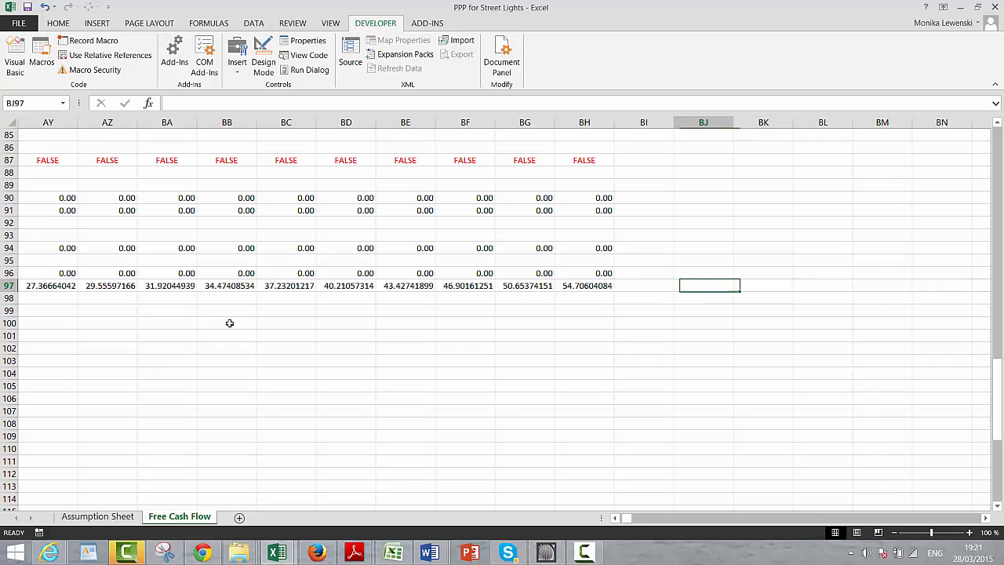
{"action": "key", "text": "Left"}
{"action": "key", "text": "Left"}
{"action": "key", "text": "Left"}
{"action": "key", "text": "Left"}
{"action": "key", "text": "Left"}
{"action": "key", "text": "Left"}
{"action": "key", "text": "Left"}
{"action": "key", "text": "Left"}
{"action": "key", "text": "Left"}
{"action": "key", "text": "Left"}
{"action": "key", "text": "Left"}
{"action": "key", "text": "Left"}
{"action": "key", "text": "Left"}
{"action": "key", "text": "Left"}
{"action": "key", "text": "Left"}
{"action": "key", "text": "Left"}
{"action": "key", "text": "Left"}
{"action": "key", "text": "Left"}
{"action": "key", "text": "Left"}
{"action": "key", "text": "Left"}
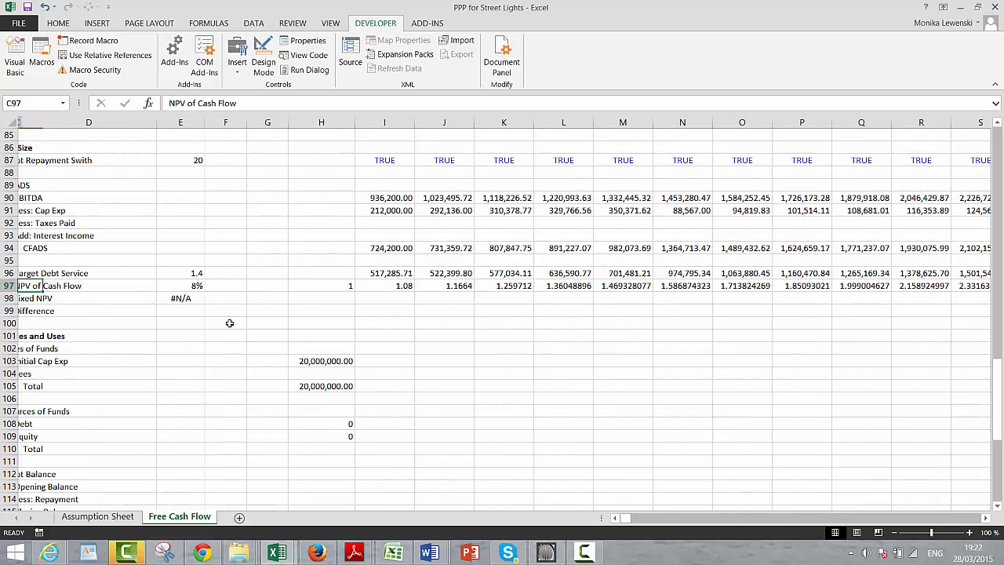
Step: Restart the Fixed NPV formula in E98 as a SUMPRODUCT over the Target Debt Service range I96:BH96
{"action": "key", "text": "Down"}
{"action": "key", "text": "Right"}
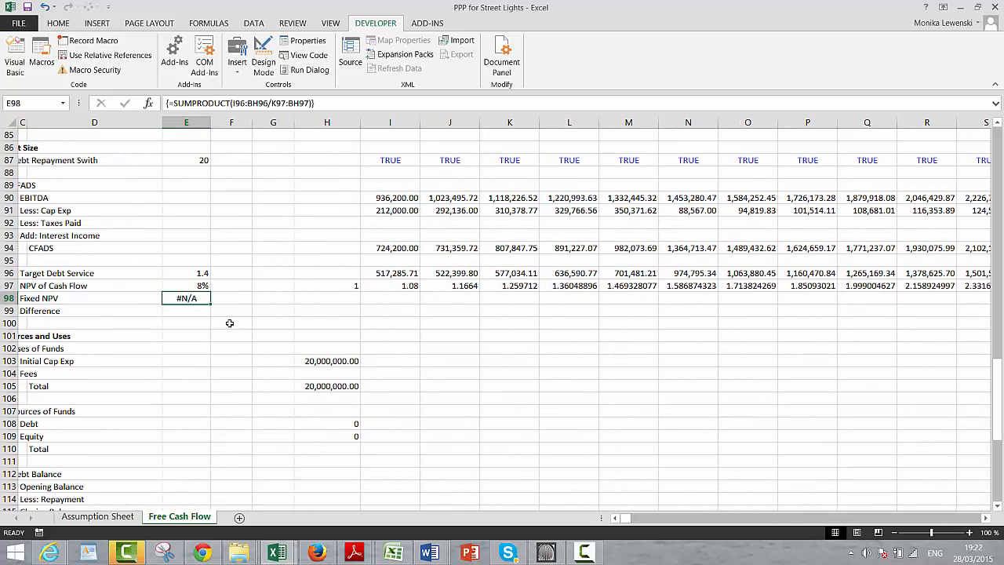
{"action": "type", "text": "=sum"}
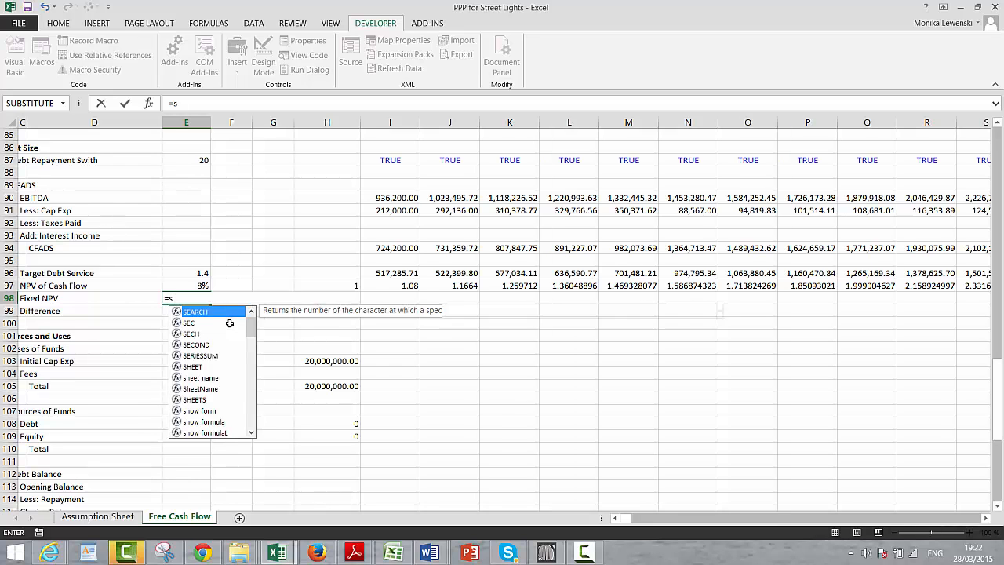
{"action": "key", "text": "Down"}
{"action": "key", "text": "Down"}
{"action": "key", "text": "Down"}
{"action": "key", "text": "Down"}
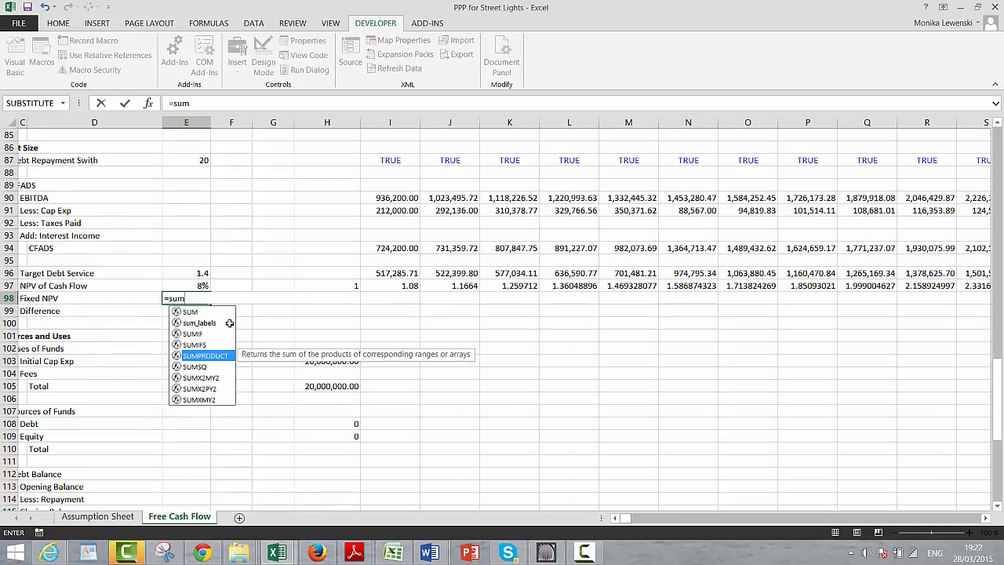
{"action": "key", "text": "Tab"}
{"action": "key", "text": "Up"}
{"action": "key", "text": "Up"}
{"action": "key", "text": "Right"}
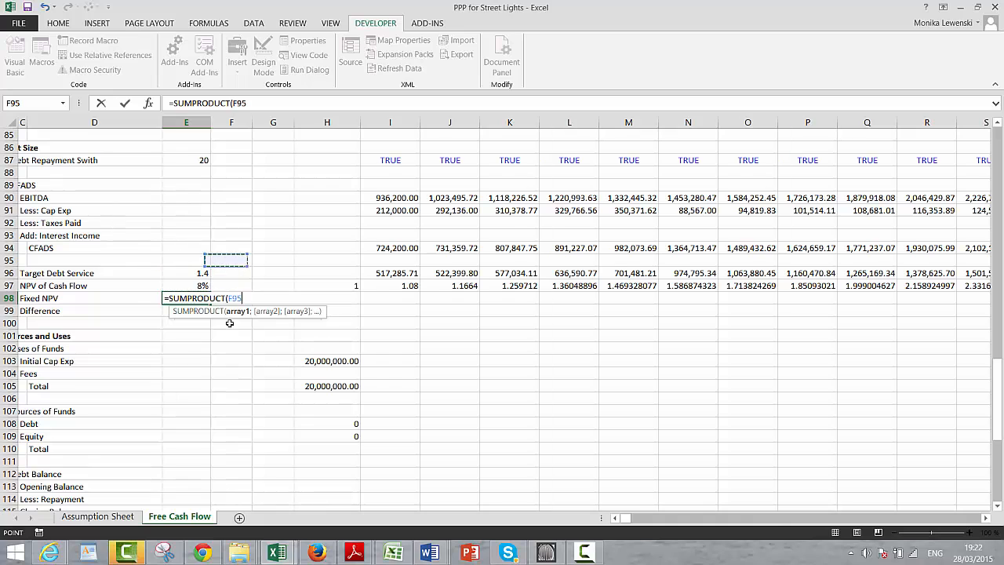
{"action": "key", "text": "Right"}
{"action": "key", "text": "Right"}
{"action": "key", "text": "Right"}
{"action": "key", "text": "Right"}
{"action": "key", "text": "Down"}
{"action": "key", "text": "Down"}
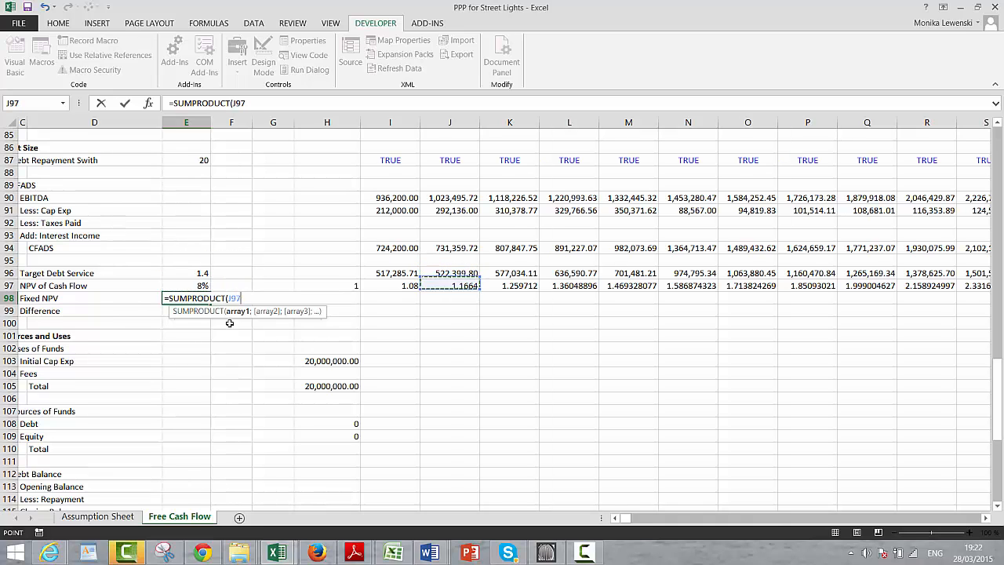
{"action": "key", "text": "Left"}
{"action": "key", "text": "Up"}
{"action": "key", "text": "Up"}
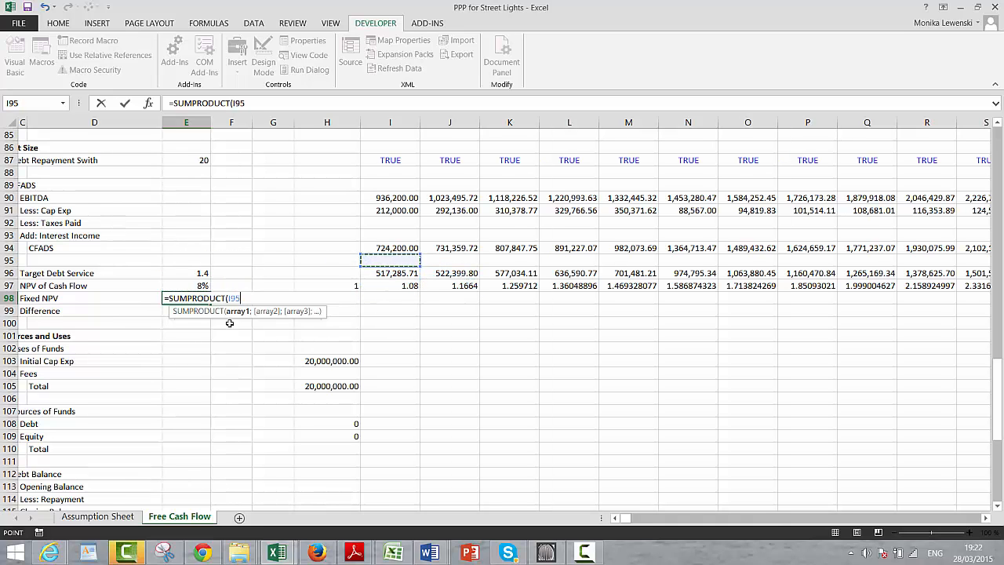
{"action": "key", "text": "Down"}
{"action": "key", "text": "ctrl+shift+Right"}
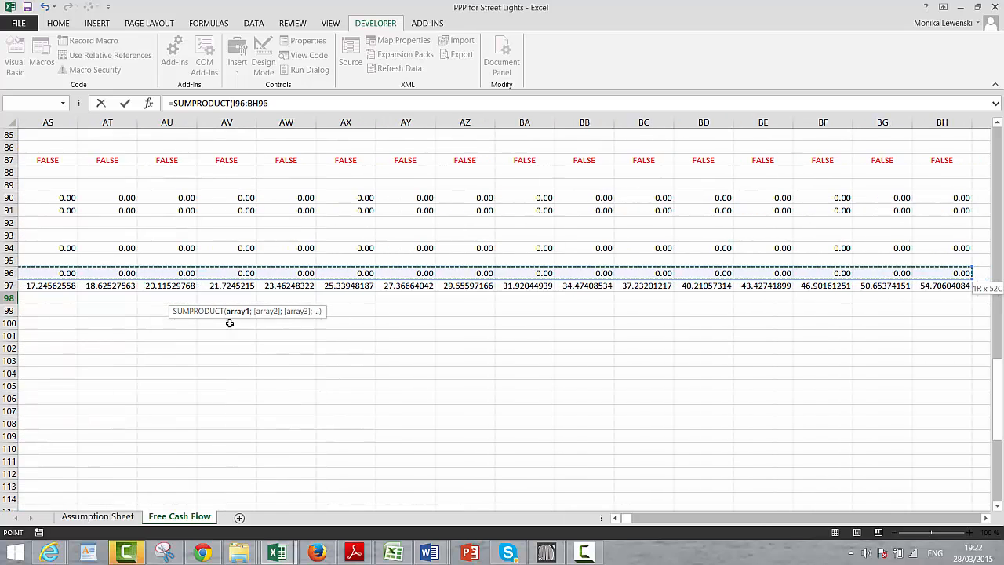
Step: Complete the Fixed NPV formula in E98 by dividing the debt service range by the NPV of Cash Flow range I97:BH97
{"action": "type", "text": "/"}
{"action": "key", "text": "Left"}
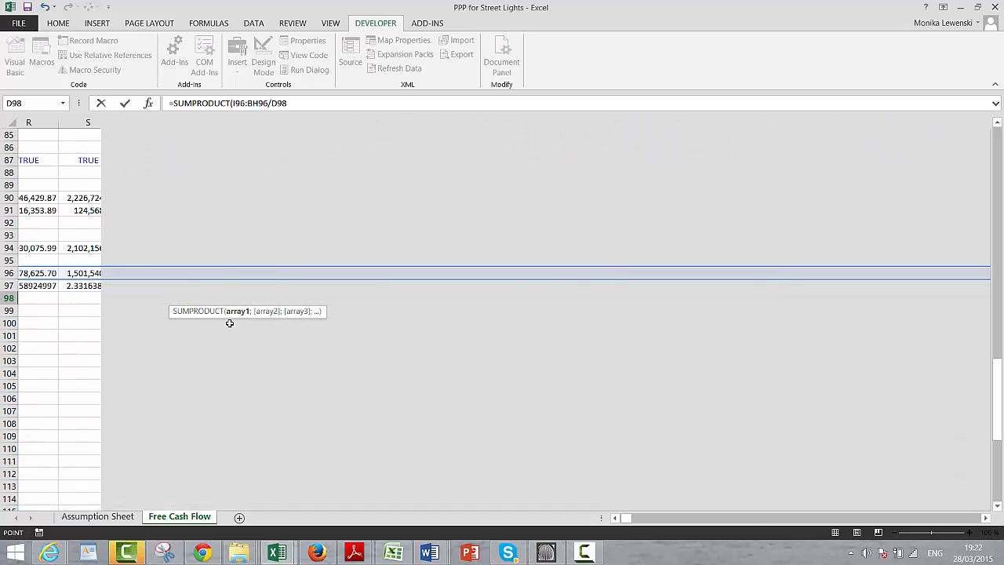
{"action": "key", "text": "Right"}
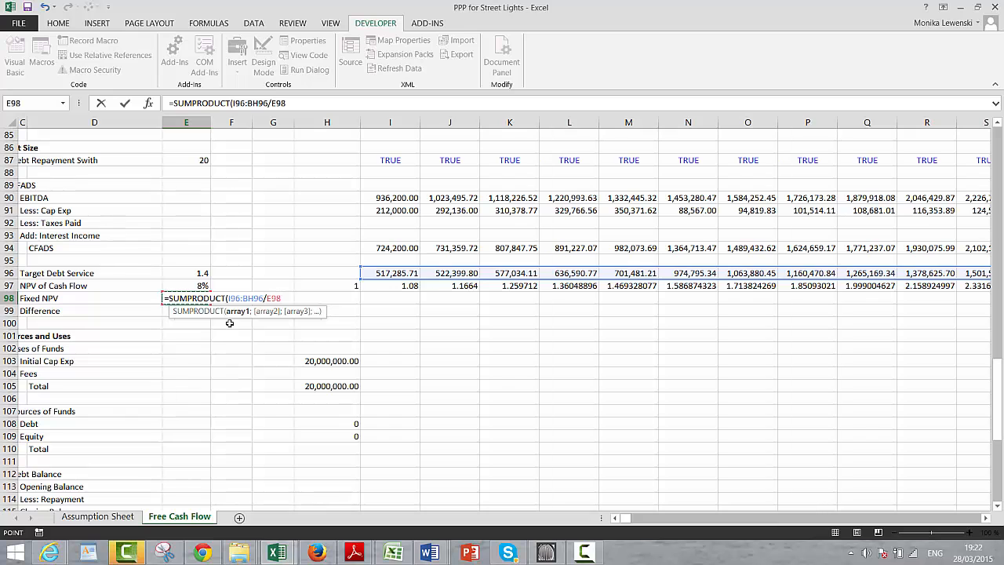
{"action": "key", "text": "Right"}
{"action": "key", "text": "Right"}
{"action": "key", "text": "Right"}
{"action": "key", "text": "Right"}
{"action": "key", "text": "Right"}
{"action": "key", "text": "Right"}
{"action": "key", "text": "Up"}
{"action": "key", "text": "Left"}
{"action": "key", "text": "Left"}
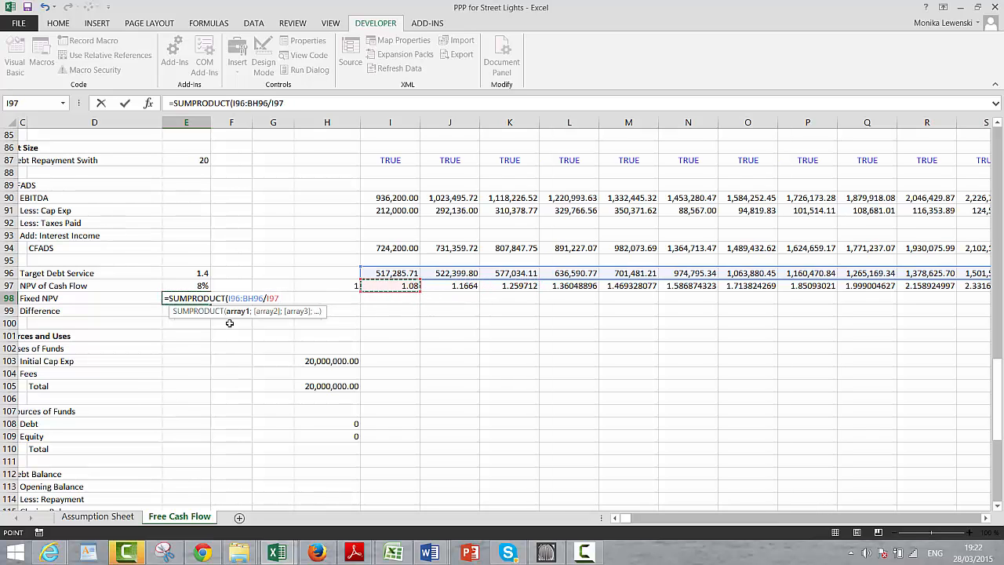
{"action": "key", "text": "ctrl+shift+Right"}
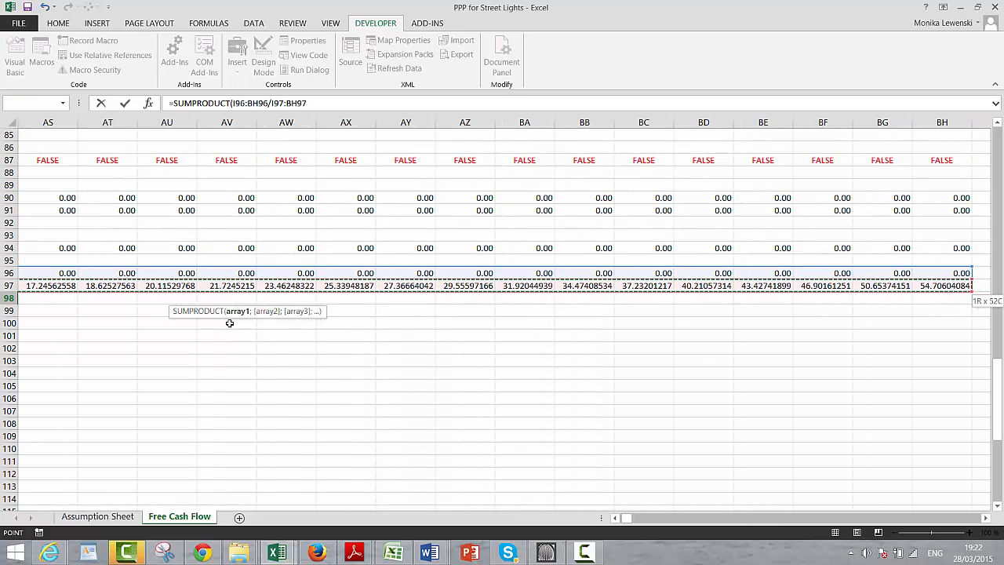
{"action": "key", "text": "Return"}
{"action": "key", "text": "Up"}
{"action": "key", "text": "Left"}
{"action": "key", "text": "Left"}
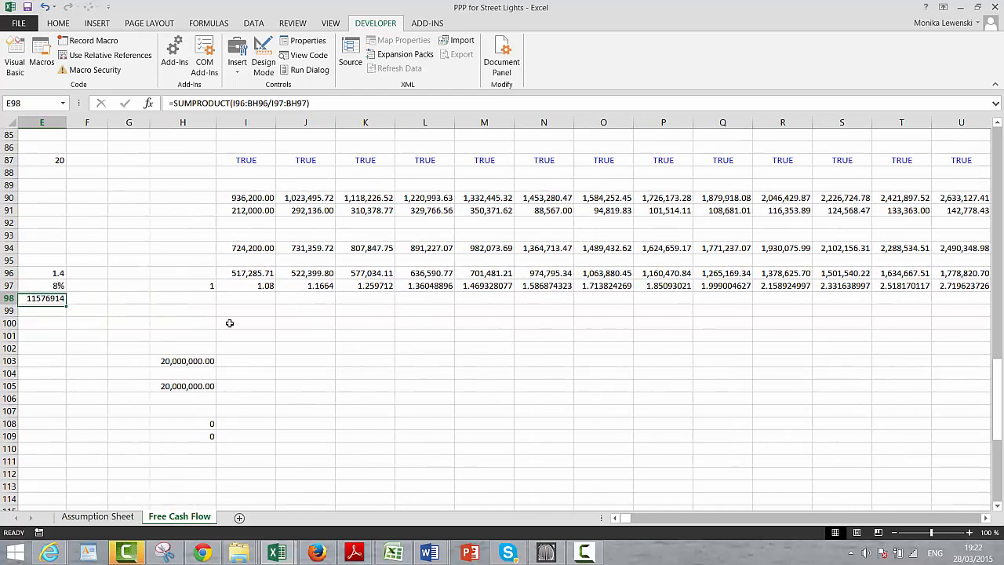
Step: Format the Fixed NPV in E98 as a number with thousands separators and two decimals, and widen column E to fit it
{"action": "key", "text": "Right"}
{"action": "key", "text": "Right"}
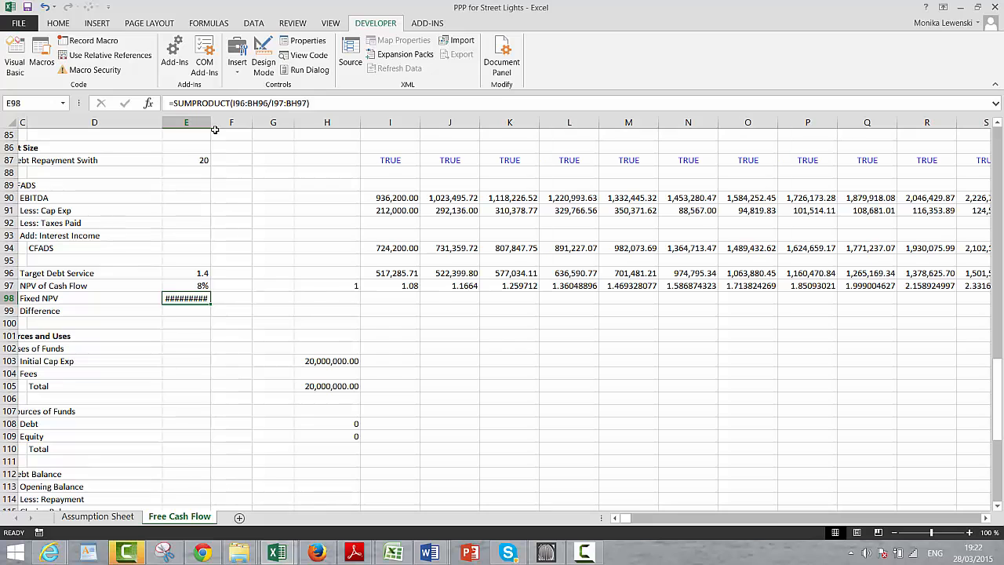
{"action": "left_click_drag", "start_coordinate": [208, 123], "coordinate": [221, 122]}
{"action": "key", "text": "Down"}
{"action": "key", "text": "Up"}
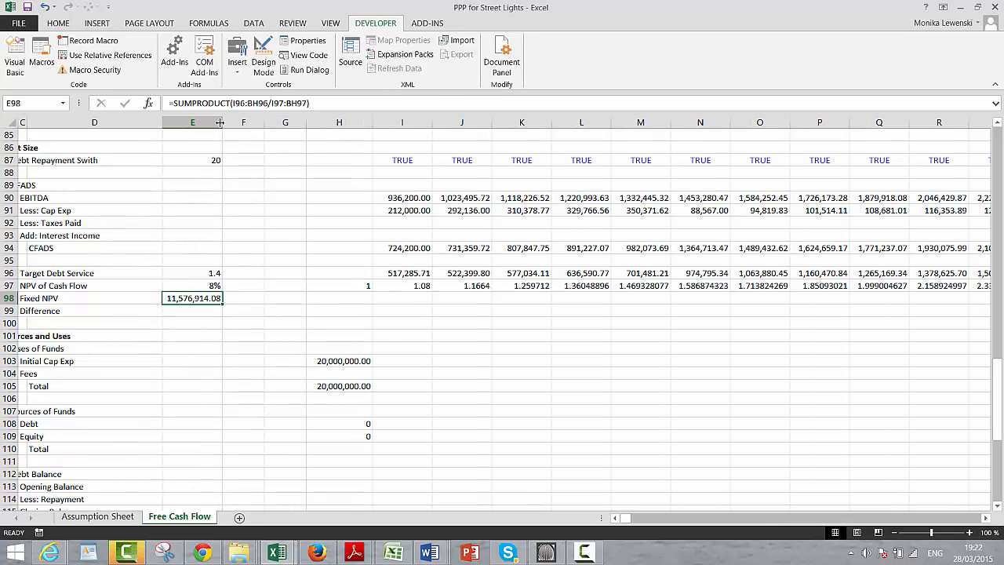
{"action": "left_click", "coordinate": [59, 23]}
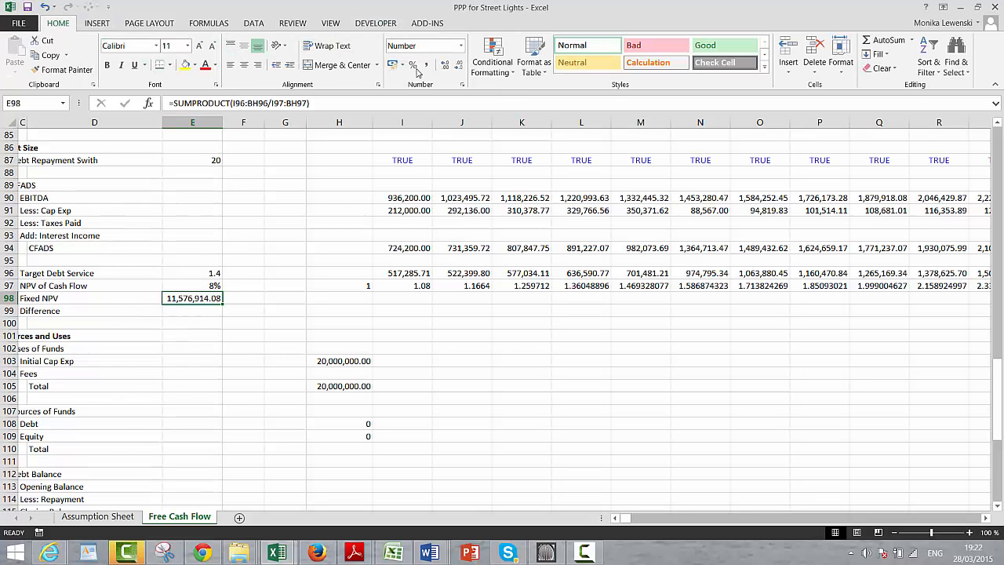
Step: Show the sum-product result in E98 as a whole number with no decimal places
{"action": "double_click", "coordinate": [457, 68]}
{"action": "key", "text": "Down"}
{"action": "key", "text": "Left"}
{"action": "key", "text": "Up"}
{"action": "key", "text": "Up"}
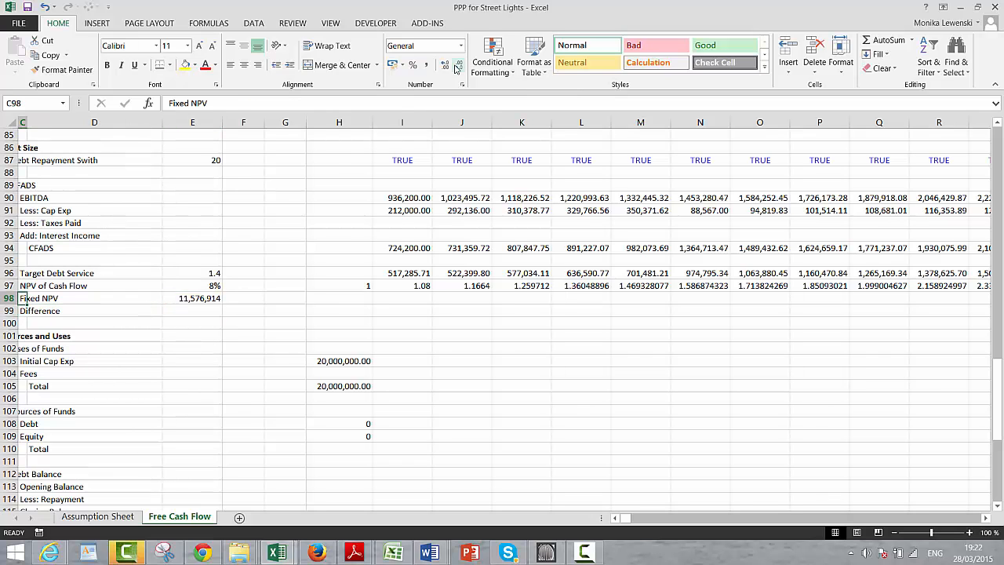
{"action": "key", "text": "Right"}
{"action": "key", "text": "Down"}
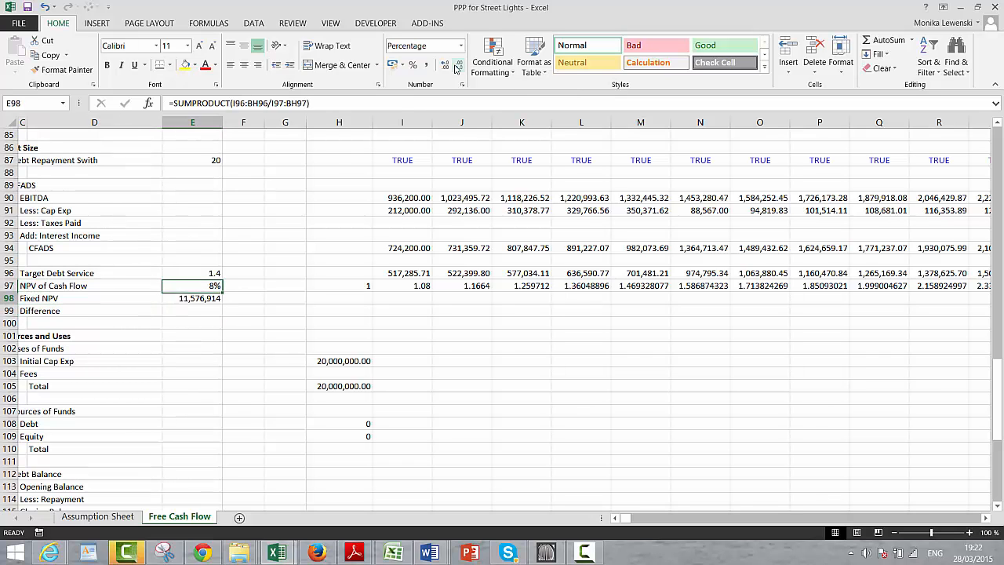
Step: Move the labels NPV of Cash Flow, Fixed NPV and Difference down one row, from C97:C99 to C98:C100
{"action": "key", "text": "Left"}
{"action": "key", "text": "Left"}
{"action": "key", "text": "Up"}
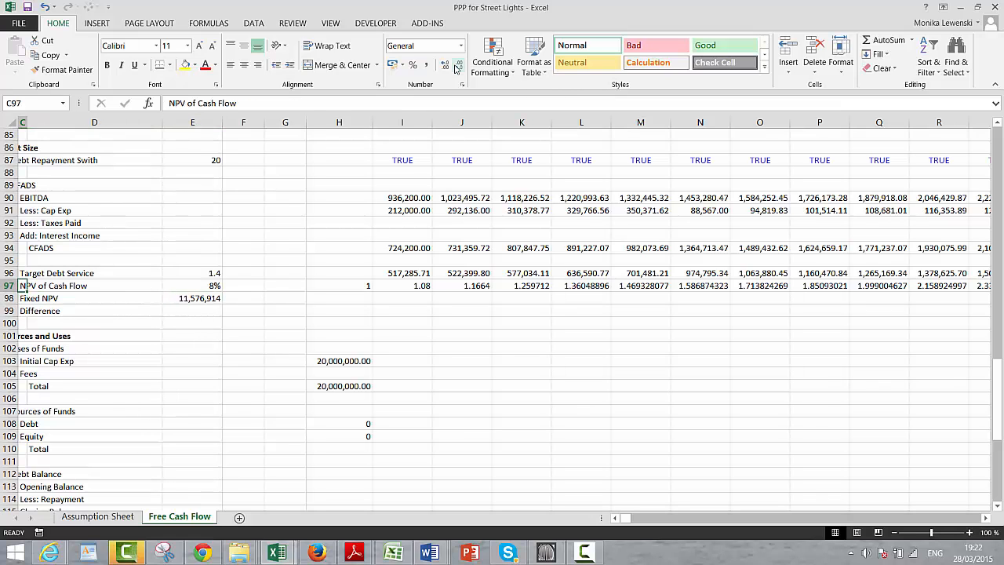
{"action": "key", "text": "shift+Down"}
{"action": "key", "text": "shift+Down"}
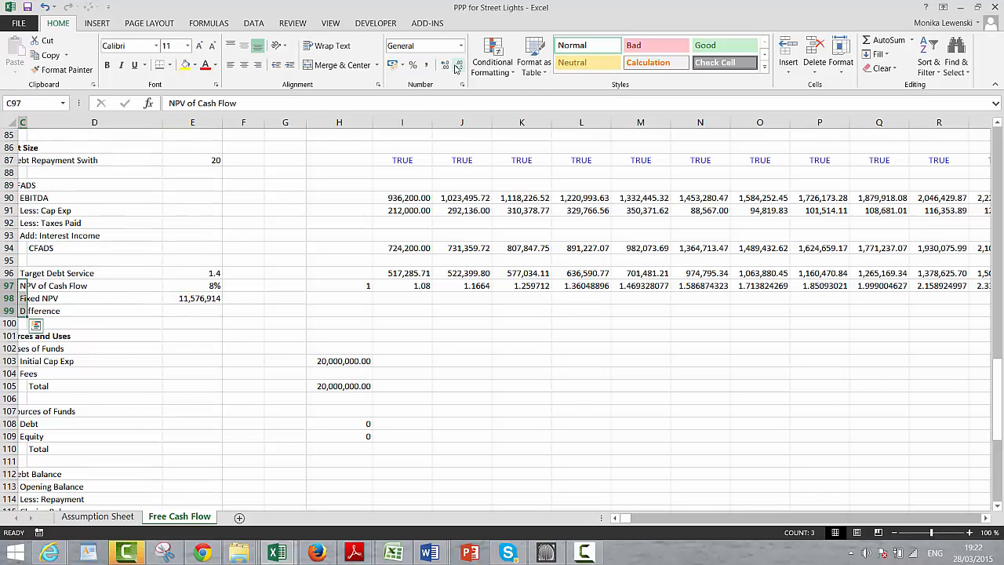
{"action": "key", "text": "ctrl+x"}
{"action": "key", "text": "Down"}
{"action": "key", "text": "ctrl+v"}
Step: Enter the label "PV Facto" in the emptied cell C97 beside the 8% rate
{"action": "key", "text": "Up"}
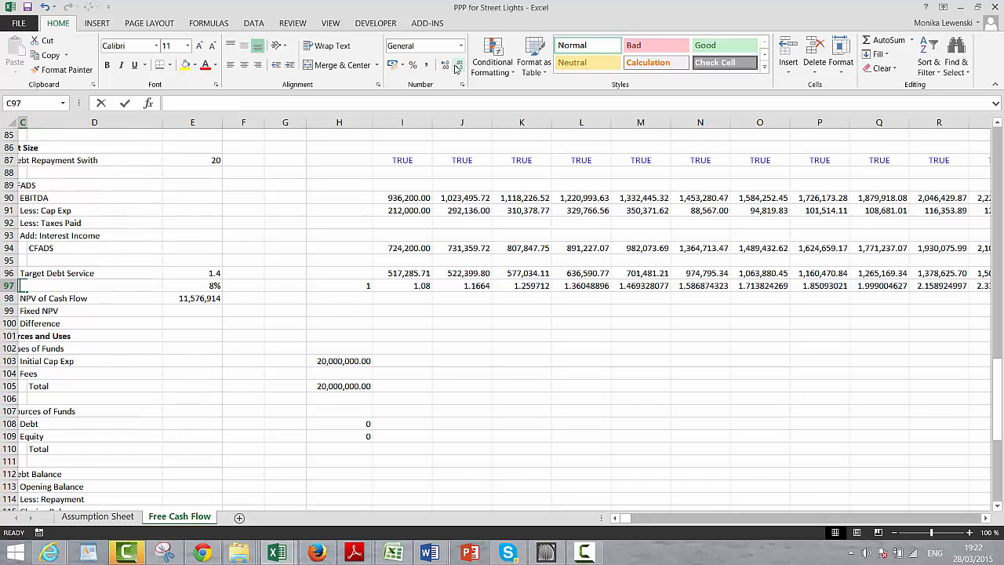
{"action": "type", "text": "PF"}
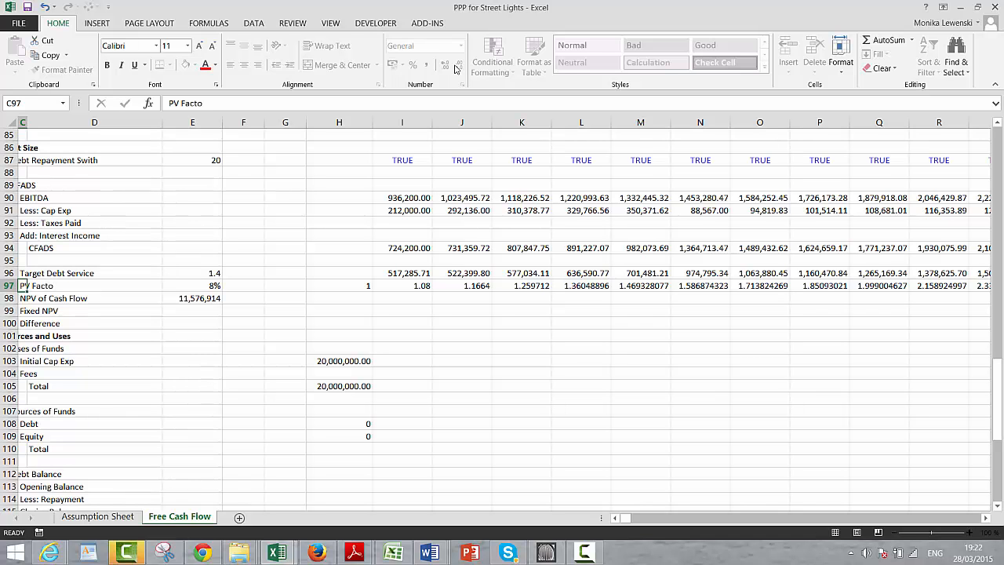
{"action": "key", "text": "Return"}
Step: Insert a blank row above the Sources and Uses heading at row 101
{"action": "key", "text": "Home"}
{"action": "key", "text": "Down"}
{"action": "key", "text": "Down"}
{"action": "key", "text": "Down"}
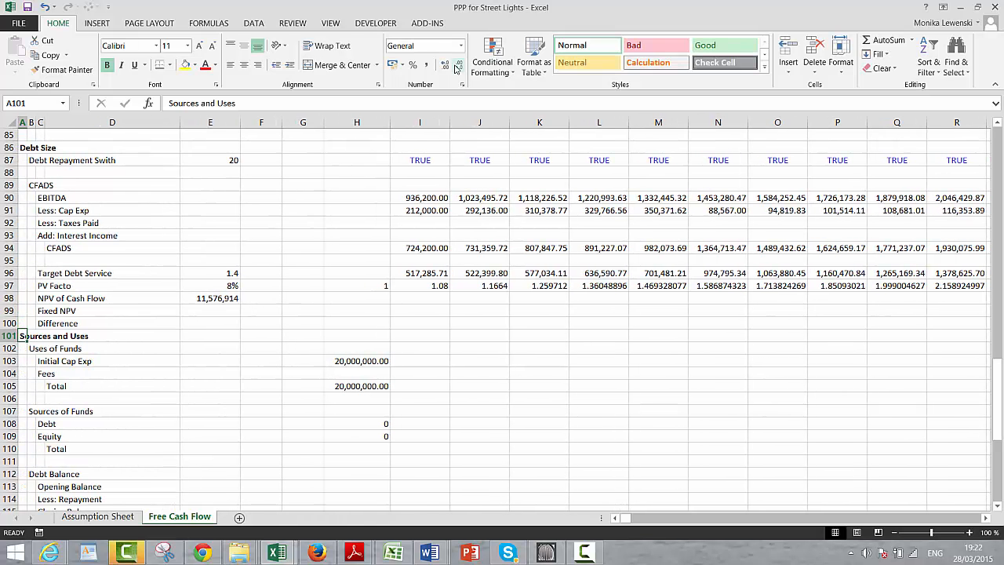
{"action": "key", "text": "shift+space"}
{"action": "key", "text": "ctrl+shift+equal"}
Step: Correct the label in C97 to read "PV Factor"
{"action": "key", "text": "Up"}
{"action": "key", "text": "Up"}
{"action": "key", "text": "Up"}
{"action": "key", "text": "Up"}
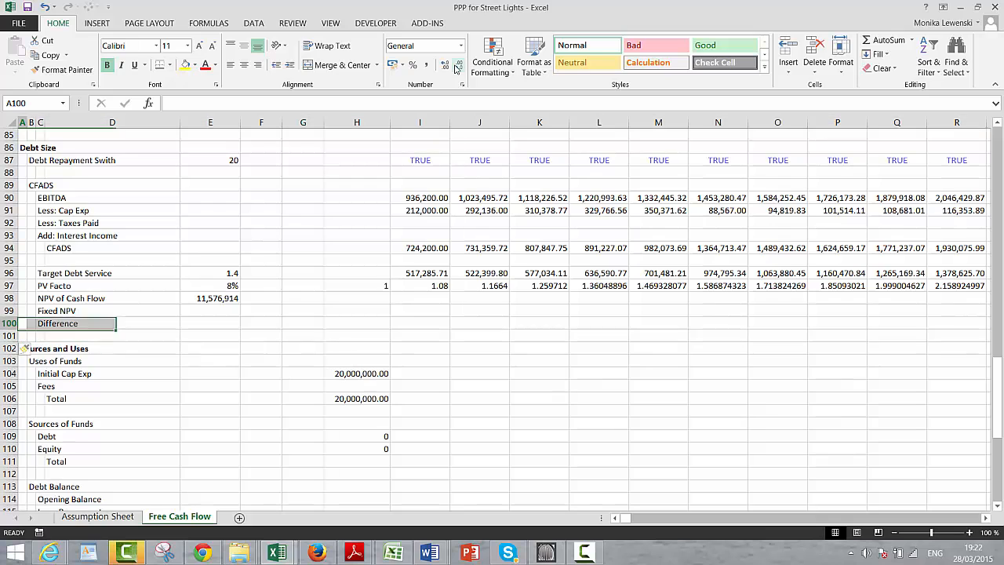
{"action": "key", "text": "Right"}
{"action": "key", "text": "Right"}
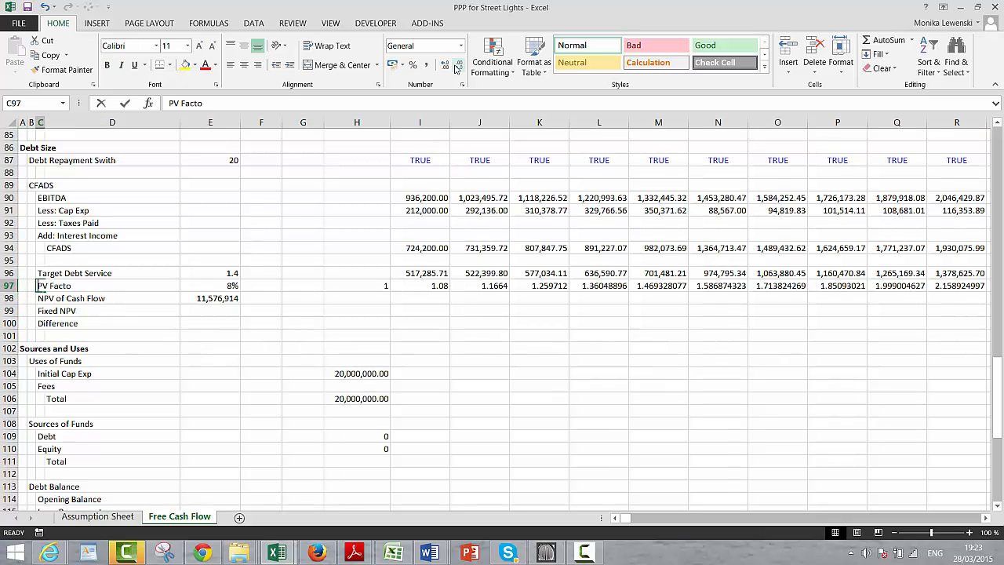
{"action": "key", "text": "F2"}
{"action": "key", "text": "Return"}
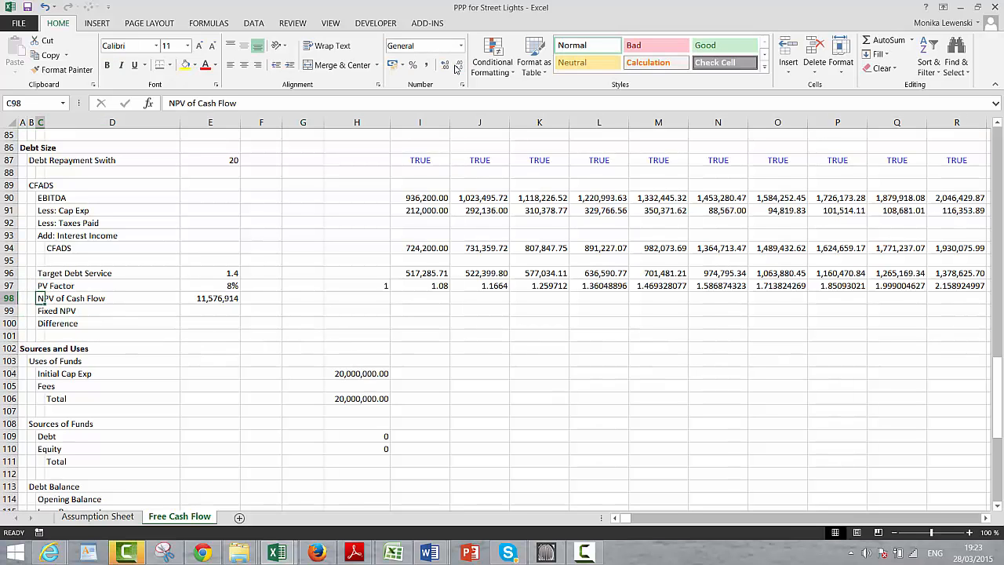
Step: Enter 11,000,000 as the Fixed NPV in E99
{"action": "key", "text": "Down"}
{"action": "key", "text": "Right"}
{"action": "key", "text": "Right"}
{"action": "key", "text": "Right"}
{"action": "key", "text": "Left"}
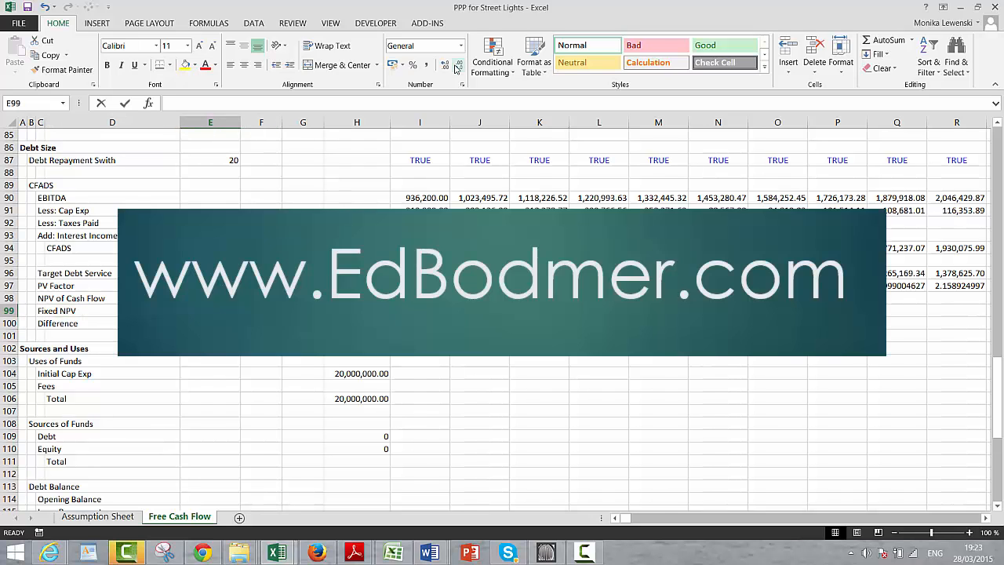
{"action": "type", "text": "11,000"}
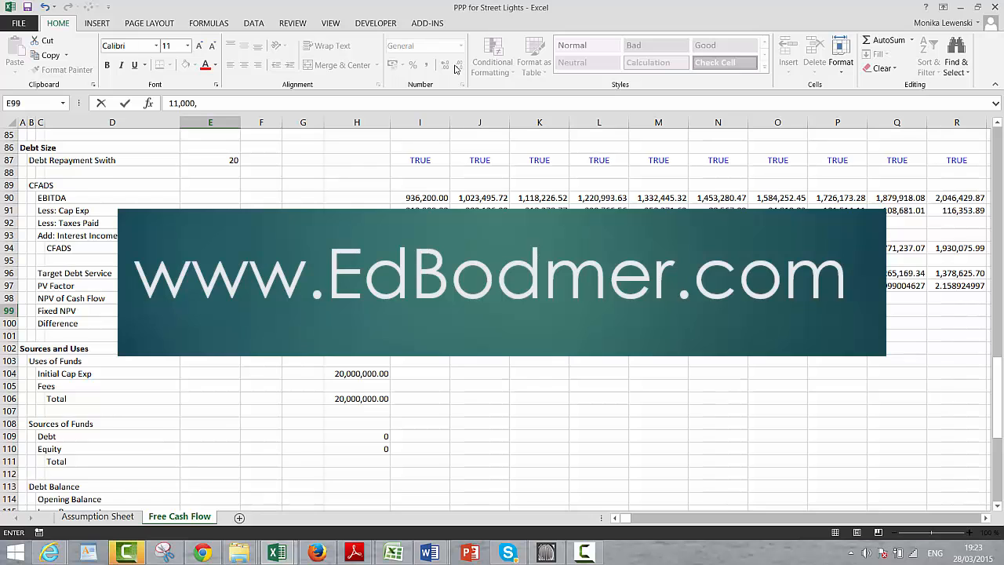
{"action": "type", "text": ",000"}
{"action": "key", "text": "Return"}
Step: Calculate the Difference in E100 as NPV of Cash Flow minus Fixed NPV, using =E98-E99
{"action": "type", "text": "="}
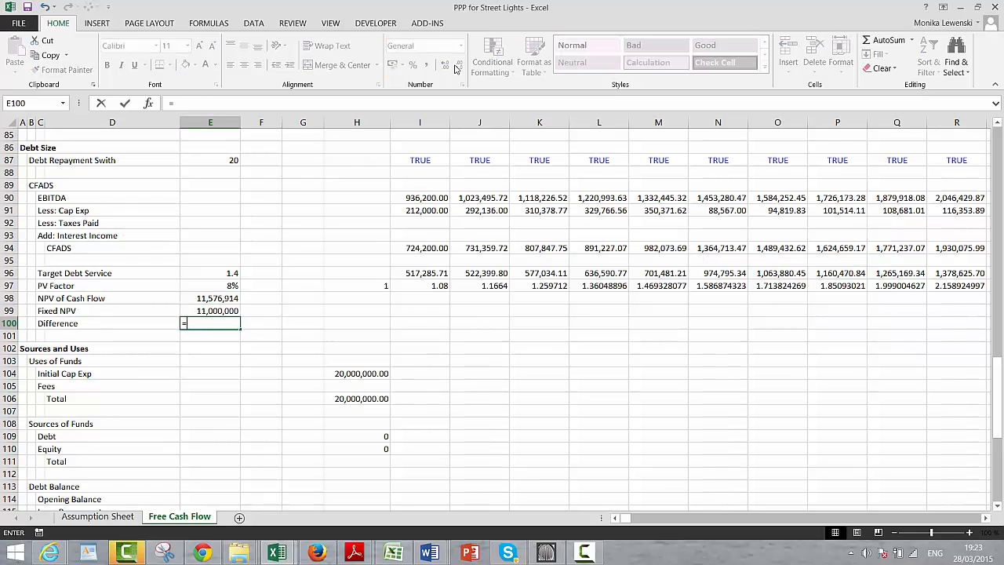
{"action": "key", "text": "Up"}
{"action": "key", "text": "Up"}
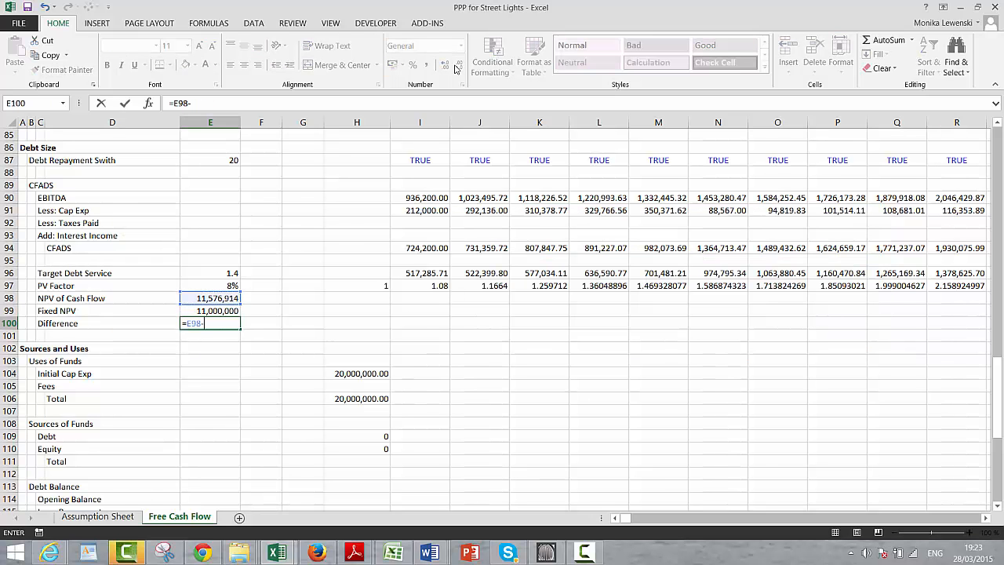
{"action": "type", "text": "-"}
{"action": "key", "text": "Up"}
{"action": "key", "text": "Return"}
Step: Link the Debt amount under Sources of Funds in H109 to the Fixed NPV in E99
{"action": "key", "text": "Down"}
{"action": "key", "text": "Down"}
{"action": "key", "text": "Down"}
{"action": "key", "text": "Down"}
{"action": "key", "text": "Down"}
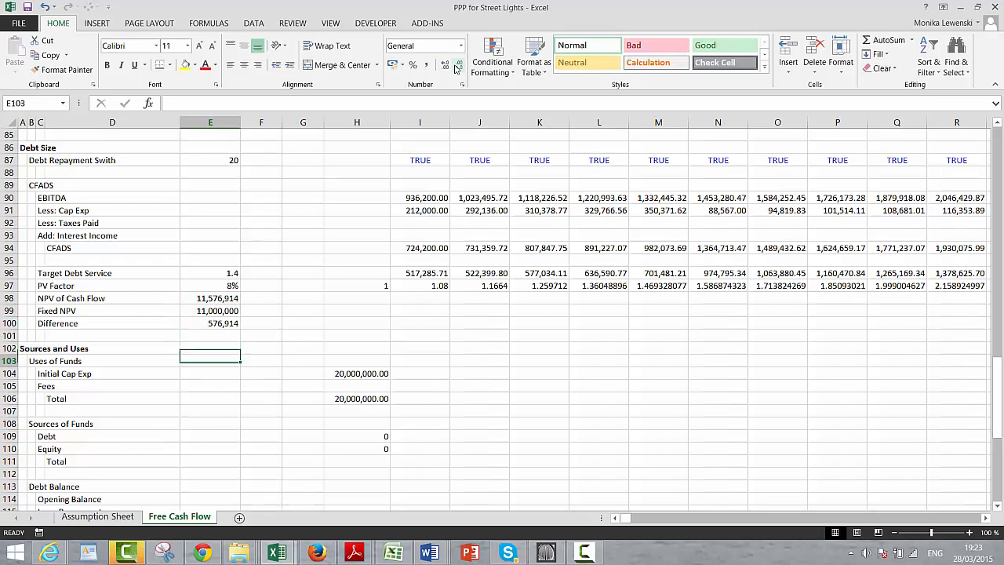
{"action": "key", "text": "Down"}
{"action": "key", "text": "Down"}
{"action": "key", "text": "Down"}
{"action": "key", "text": "Down"}
{"action": "key", "text": "Down"}
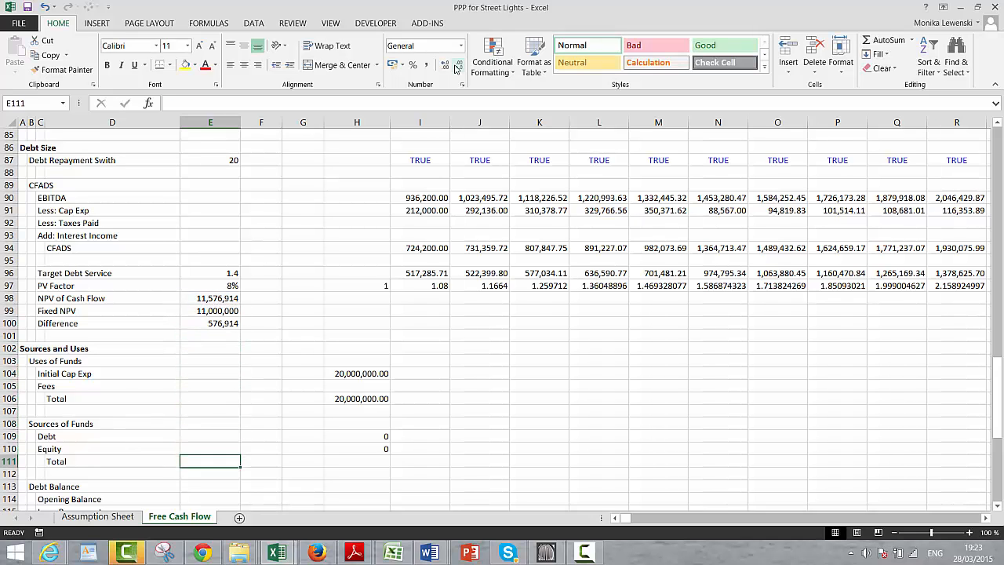
{"action": "key", "text": "Up"}
{"action": "key", "text": "Up"}
{"action": "key", "text": "Right"}
{"action": "key", "text": "Right"}
{"action": "key", "text": "Right"}
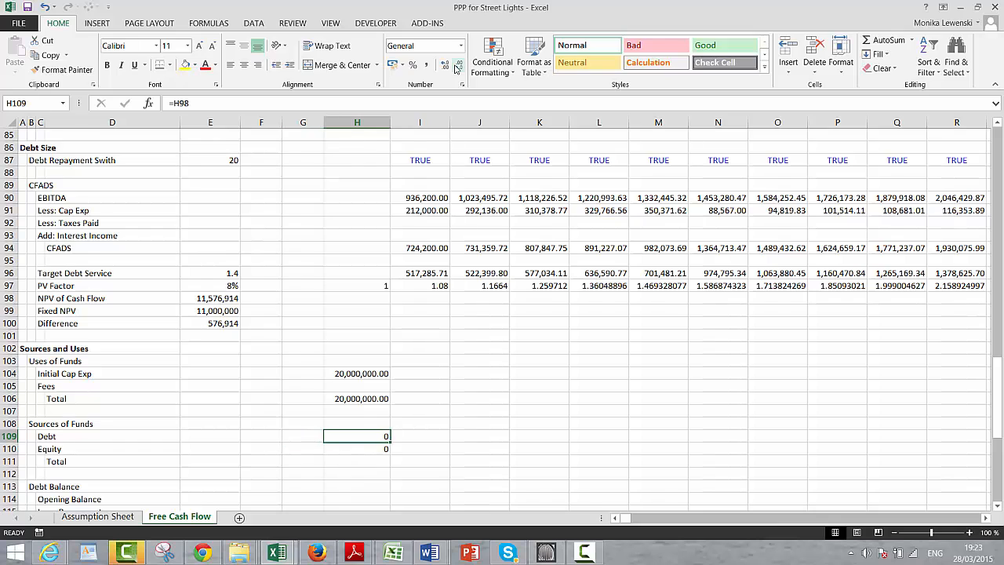
{"action": "type", "text": "="}
{"action": "key", "text": "Up"}
{"action": "key", "text": "Up"}
{"action": "key", "text": "Up"}
{"action": "key", "text": "Up"}
{"action": "key", "text": "Up"}
{"action": "key", "text": "Up"}
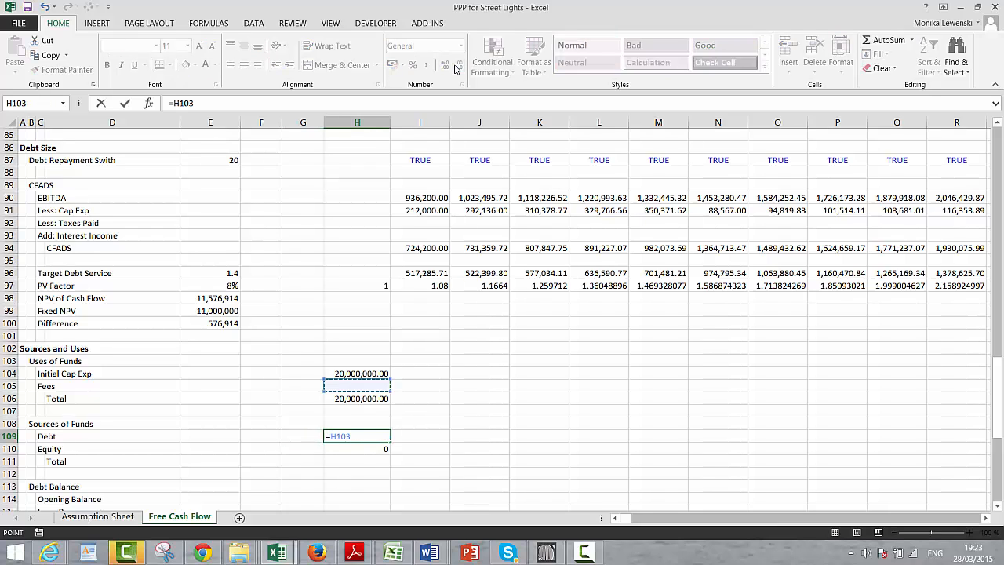
{"action": "key", "text": "Up"}
{"action": "key", "text": "Up"}
{"action": "key", "text": "Up"}
{"action": "key", "text": "Up"}
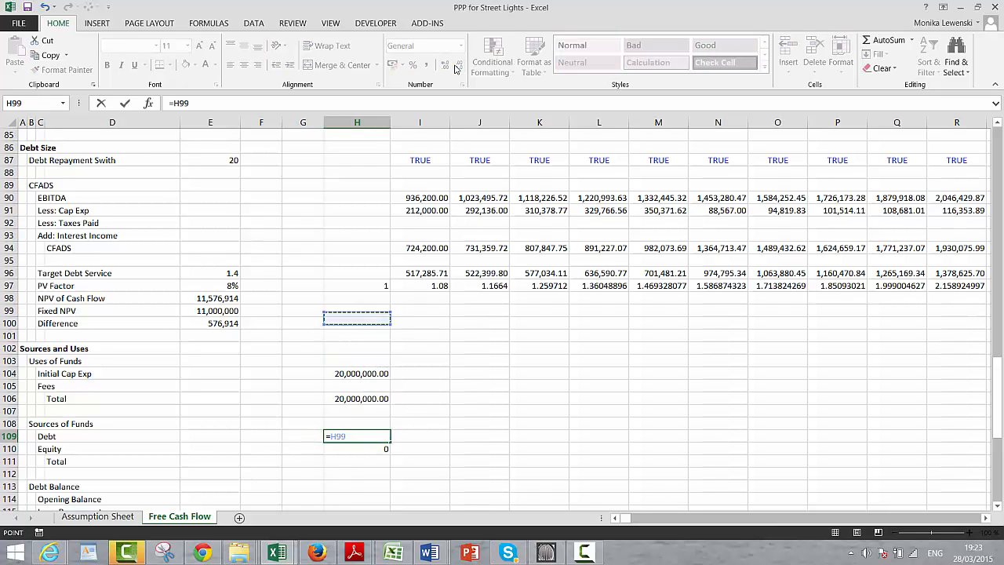
{"action": "key", "text": "Left"}
{"action": "key", "text": "Left"}
{"action": "key", "text": "Left"}
{"action": "key", "text": "Return"}
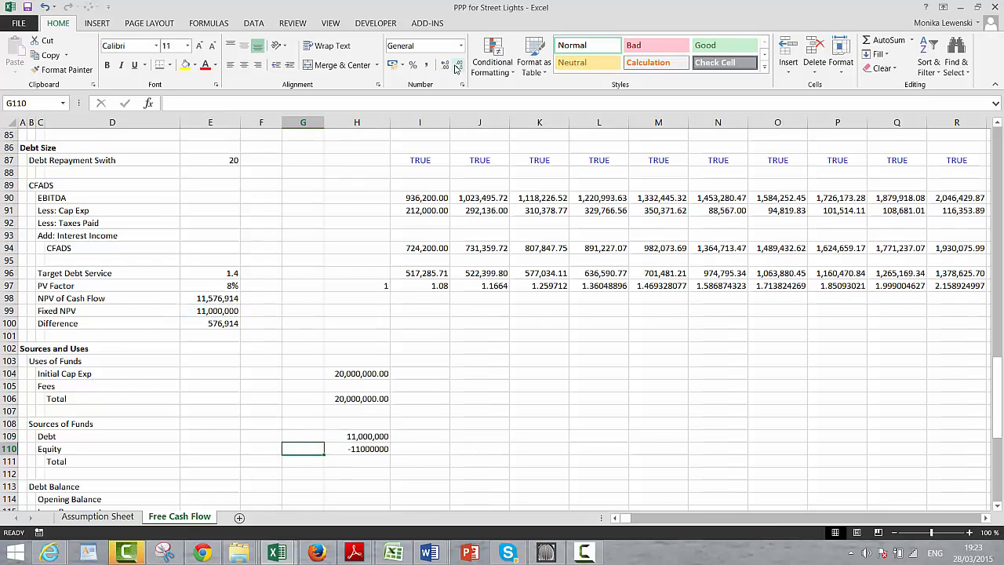
Step: Calculate Equity in H110 as total uses of funds minus debt, using =H106-H109
{"action": "key", "text": "Up"}
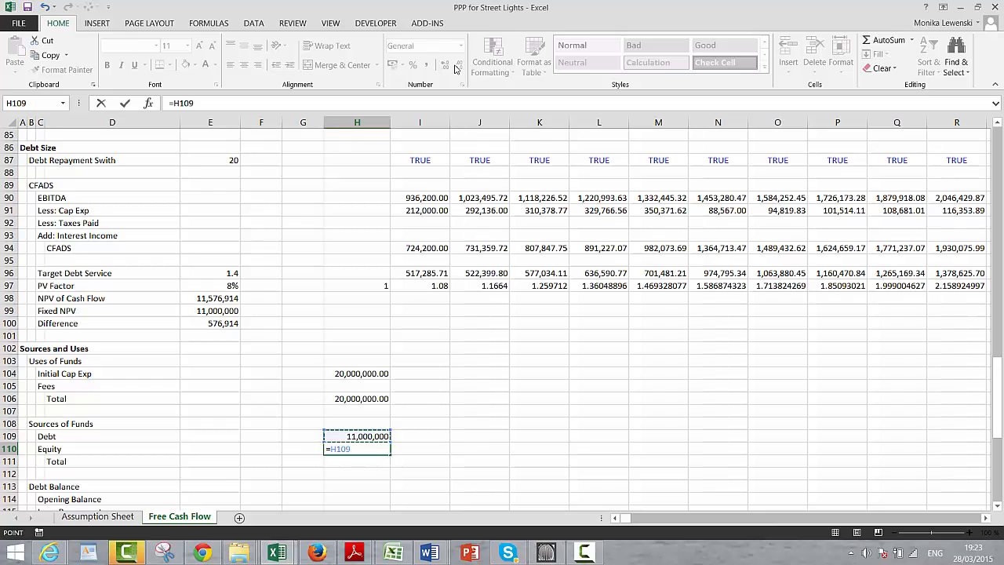
{"action": "key", "text": "Up"}
{"action": "key", "text": "Up"}
{"action": "key", "text": "Up"}
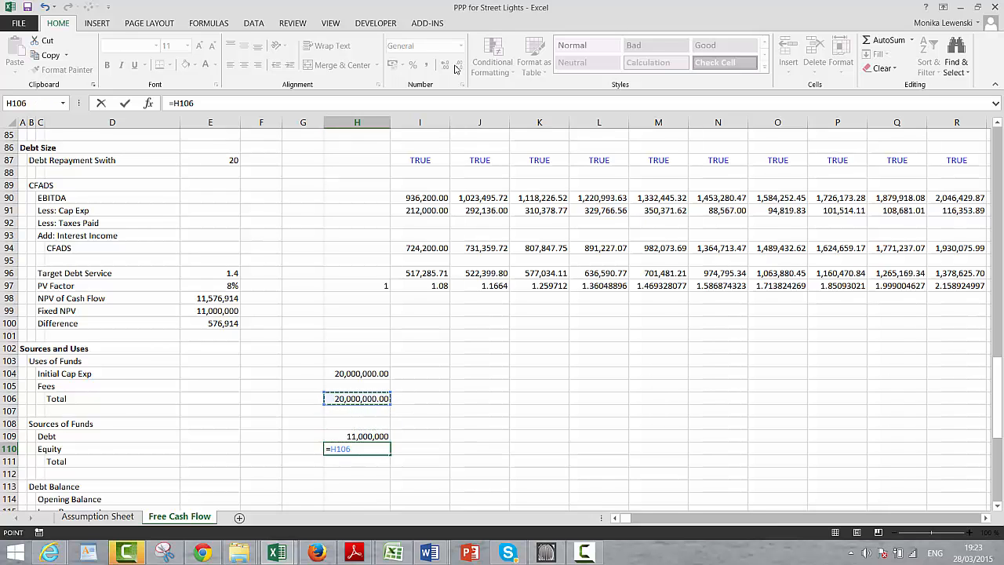
{"action": "type", "text": "-"}
{"action": "key", "text": "Up"}
{"action": "key", "text": "Return"}
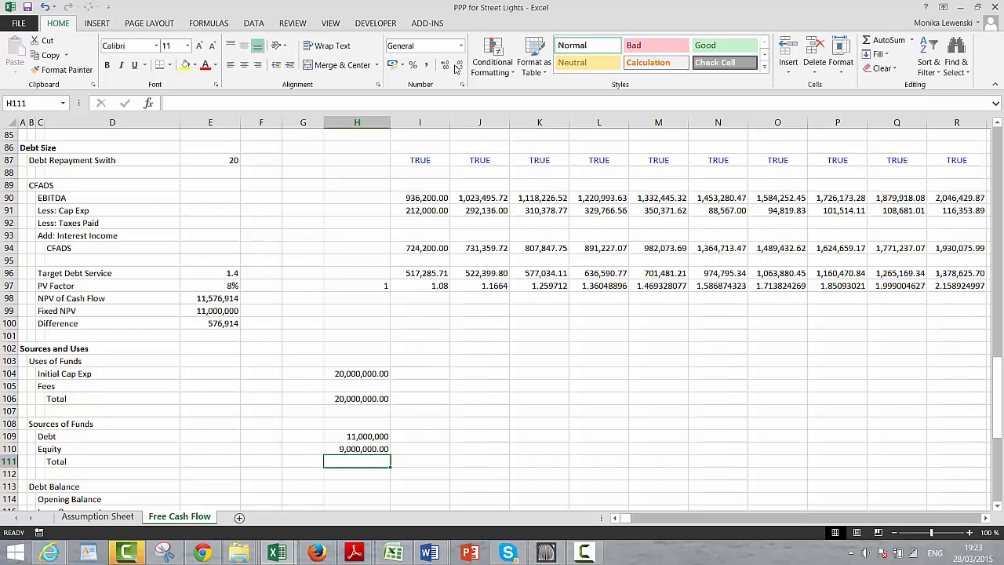
Step: Total the sources of funds in H111 with =SUM(H109:H110)
{"action": "key", "text": "alt+equal"}
{"action": "key", "text": "Return"}
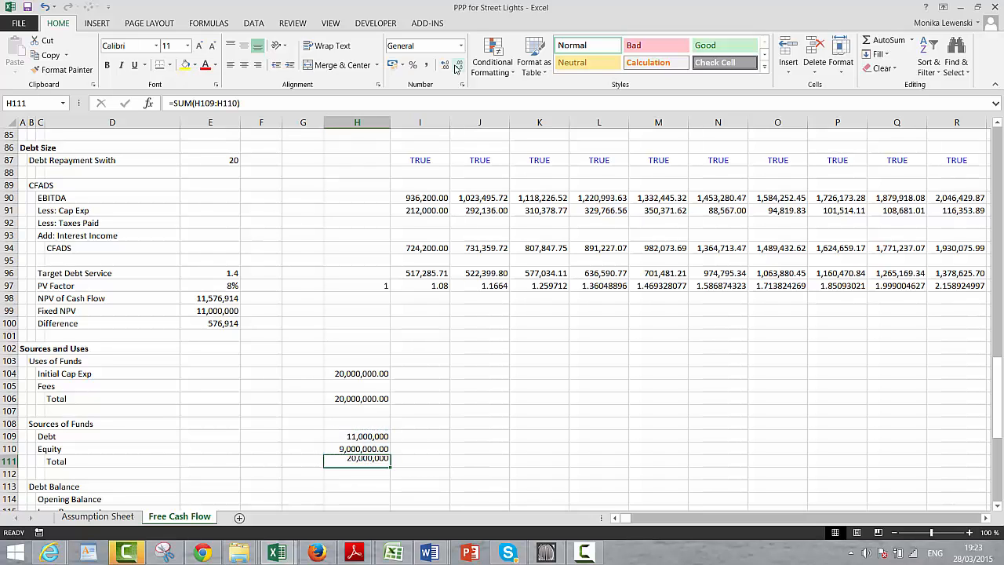
{"action": "key", "text": "Up"}
{"action": "key", "text": "Up"}
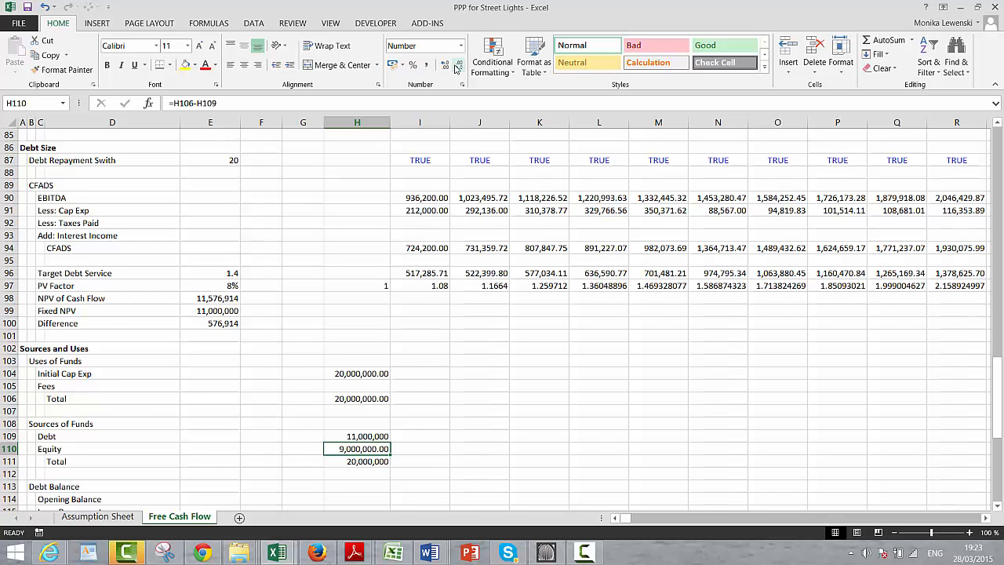
Step: Review the rows from the Free Cash Flow and Project IRR section down to the Debt Balance section
{"action": "key", "text": "Up"}
{"action": "key", "text": "Up"}
{"action": "key", "text": "Up"}
{"action": "key", "text": "Up"}
{"action": "key", "text": "Up"}
{"action": "key", "text": "Up"}
{"action": "key", "text": "Up"}
{"action": "key", "text": "Up"}
{"action": "key", "text": "Up"}
{"action": "key", "text": "Up"}
{"action": "key", "text": "Up"}
{"action": "key", "text": "Up"}
{"action": "key", "text": "Up"}
{"action": "key", "text": "Up"}
{"action": "key", "text": "Up"}
{"action": "key", "text": "Up"}
{"action": "key", "text": "Up"}
{"action": "key", "text": "Up"}
{"action": "key", "text": "Up"}
{"action": "key", "text": "Up"}
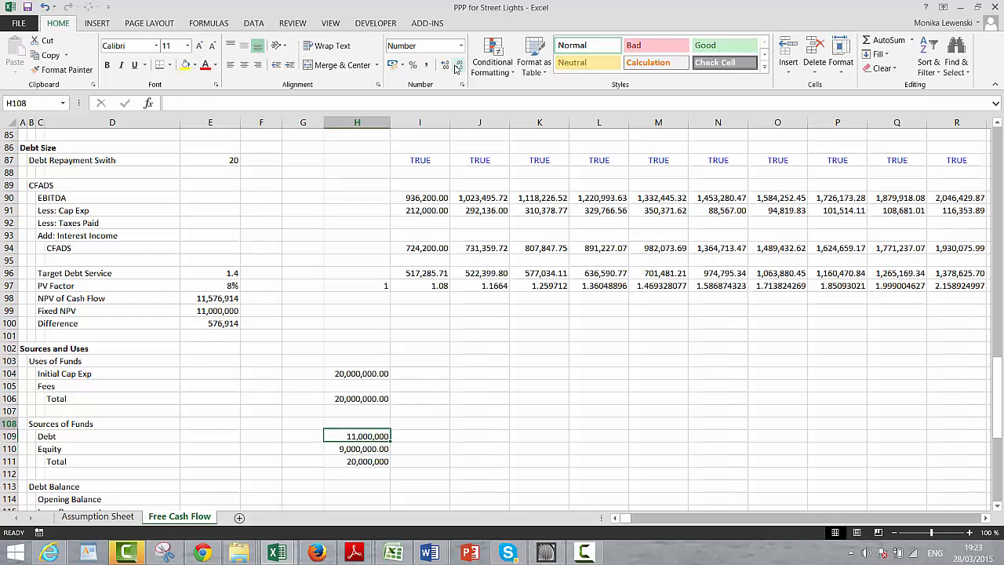
{"action": "key", "text": "Up"}
{"action": "key", "text": "Up"}
{"action": "key", "text": "Up"}
{"action": "key", "text": "Up"}
{"action": "key", "text": "Up"}
{"action": "key", "text": "Up"}
{"action": "key", "text": "Down"}
{"action": "key", "text": "Down"}
{"action": "key", "text": "Down"}
{"action": "key", "text": "Down"}
{"action": "key", "text": "Down"}
{"action": "key", "text": "Down"}
{"action": "key", "text": "Down"}
{"action": "key", "text": "Down"}
{"action": "key", "text": "Down"}
{"action": "key", "text": "Down"}
{"action": "key", "text": "Down"}
{"action": "key", "text": "Down"}
{"action": "key", "text": "Down"}
{"action": "key", "text": "Down"}
{"action": "key", "text": "Down"}
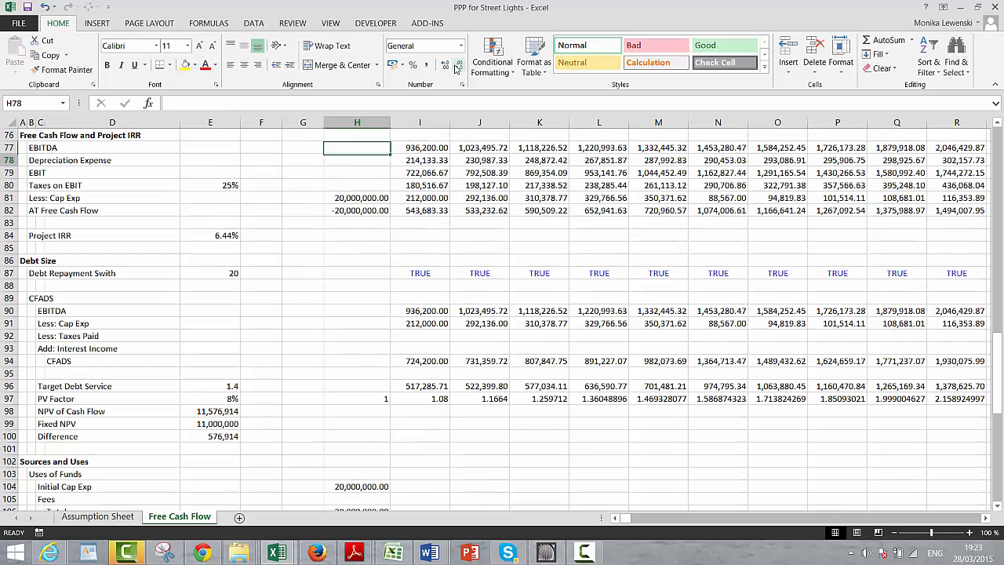
{"action": "key", "text": "Down"}
{"action": "key", "text": "Down"}
{"action": "key", "text": "Down"}
{"action": "key", "text": "Down"}
{"action": "key", "text": "Down"}
{"action": "key", "text": "Down"}
{"action": "key", "text": "Down"}
{"action": "key", "text": "Down"}
{"action": "key", "text": "Down"}
{"action": "key", "text": "Down"}
{"action": "key", "text": "Down"}
{"action": "key", "text": "Down"}
{"action": "key", "text": "Down"}
{"action": "key", "text": "Down"}
{"action": "key", "text": "Down"}
{"action": "key", "text": "Down"}
{"action": "key", "text": "Down"}
{"action": "key", "text": "Down"}
{"action": "key", "text": "Down"}
{"action": "key", "text": "Down"}
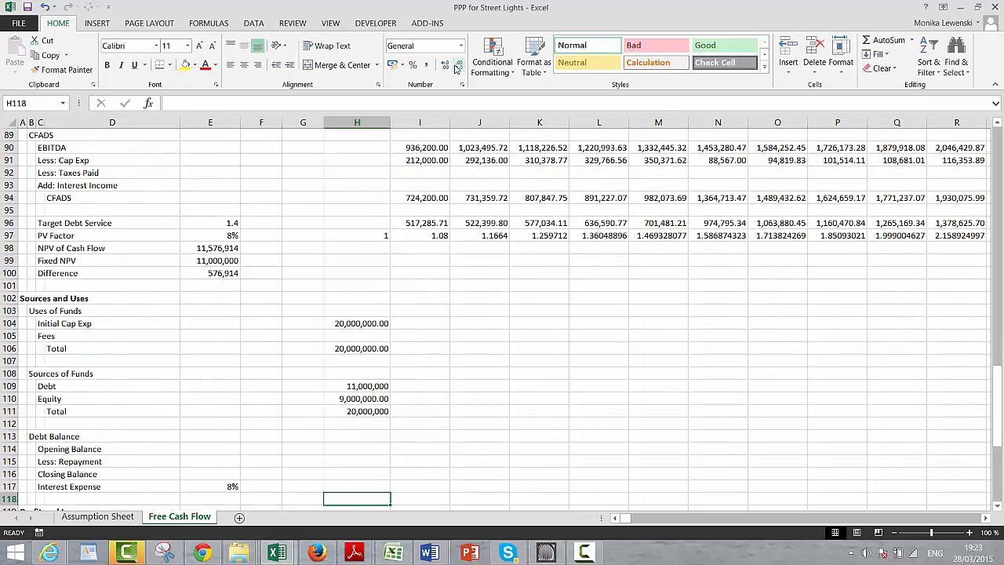
{"action": "key", "text": "Up"}
{"action": "key", "text": "Up"}
{"action": "key", "text": "Up"}
{"action": "key", "text": "Up"}
{"action": "key", "text": "Up"}
{"action": "key", "text": "Up"}
{"action": "key", "text": "Up"}
{"action": "key", "text": "Up"}
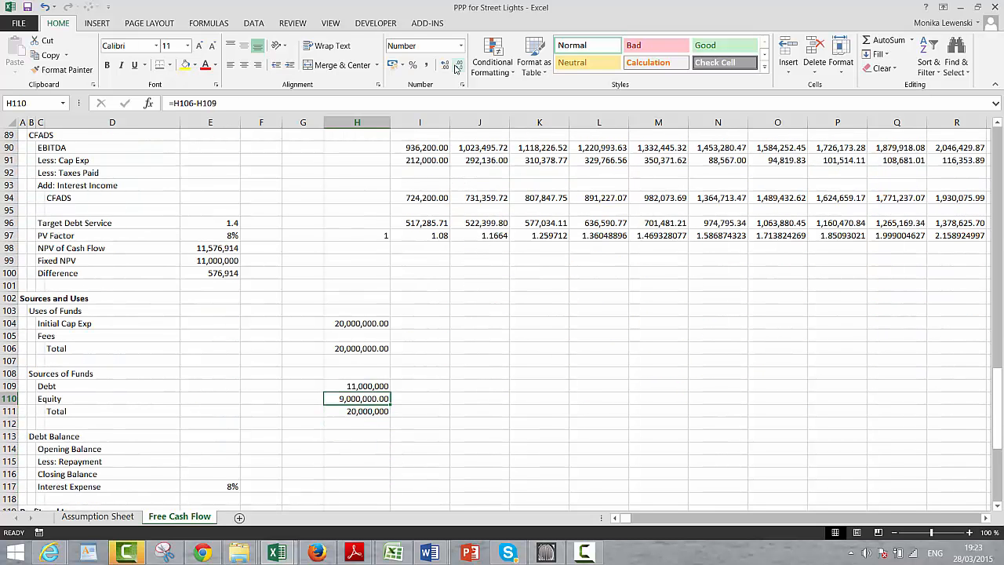
Step: Link the initial Closing Balance of debt in H116 to the Debt amount in H109
{"action": "key", "text": "Down"}
{"action": "key", "text": "Down"}
{"action": "key", "text": "Down"}
{"action": "key", "text": "Down"}
{"action": "key", "text": "Down"}
{"action": "key", "text": "Down"}
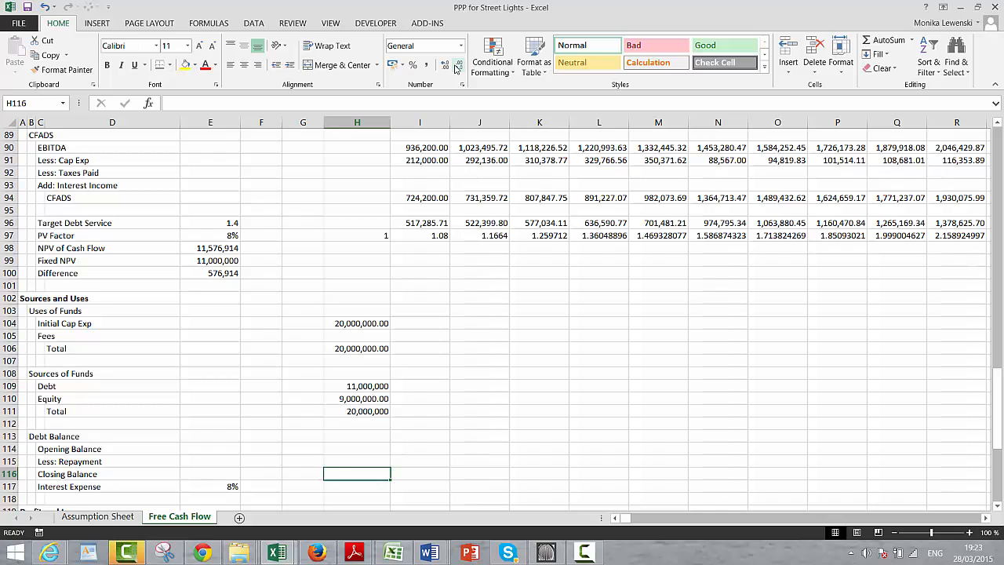
{"action": "type", "text": "="}
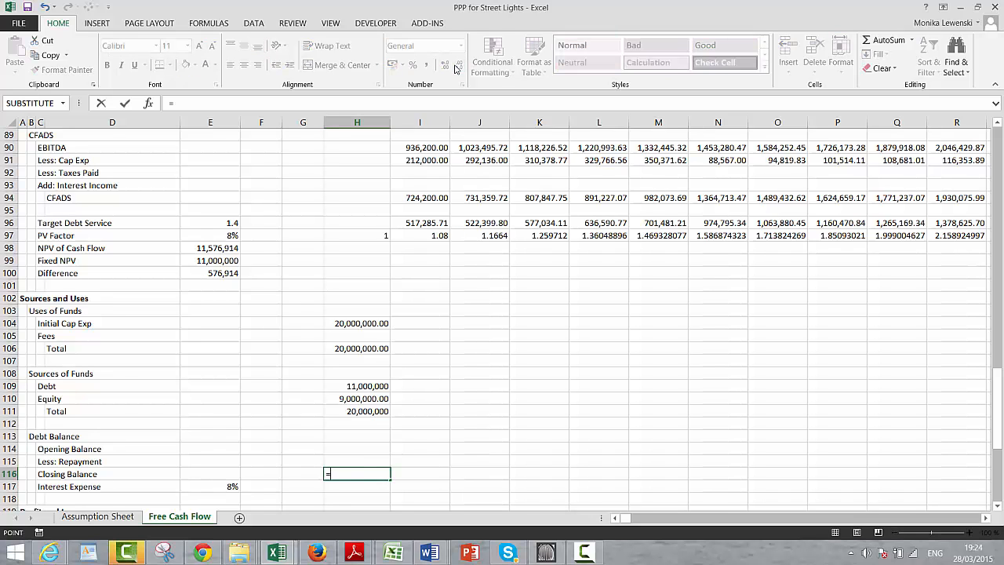
{"action": "key", "text": "Up"}
{"action": "key", "text": "Up"}
{"action": "key", "text": "Up"}
{"action": "key", "text": "Up"}
{"action": "key", "text": "Up"}
{"action": "key", "text": "Up"}
{"action": "key", "text": "Up"}
{"action": "key", "text": "Up"}
{"action": "key", "text": "Up"}
{"action": "key", "text": "Down"}
{"action": "key", "text": "Down"}
{"action": "key", "text": "Down"}
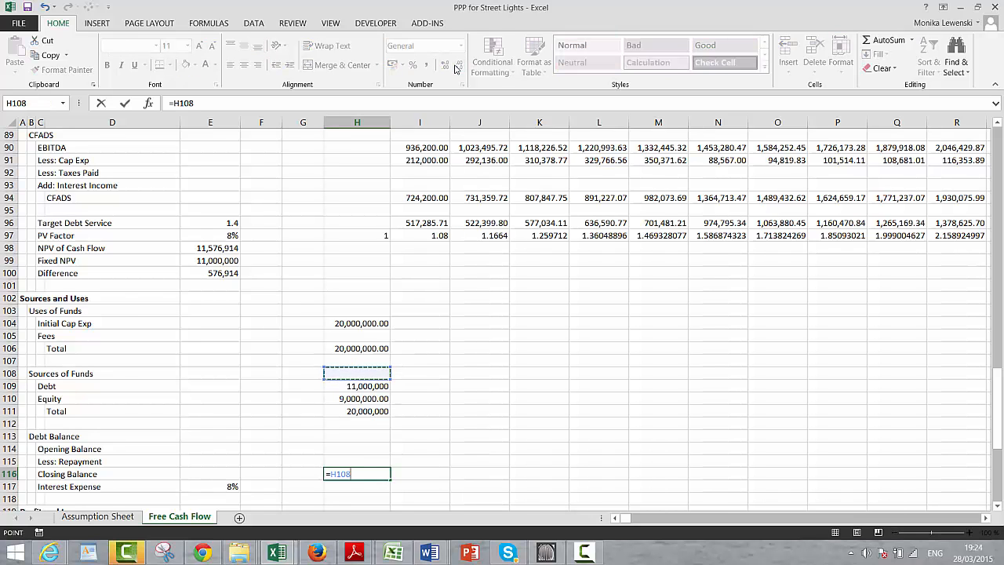
{"action": "key", "text": "Up"}
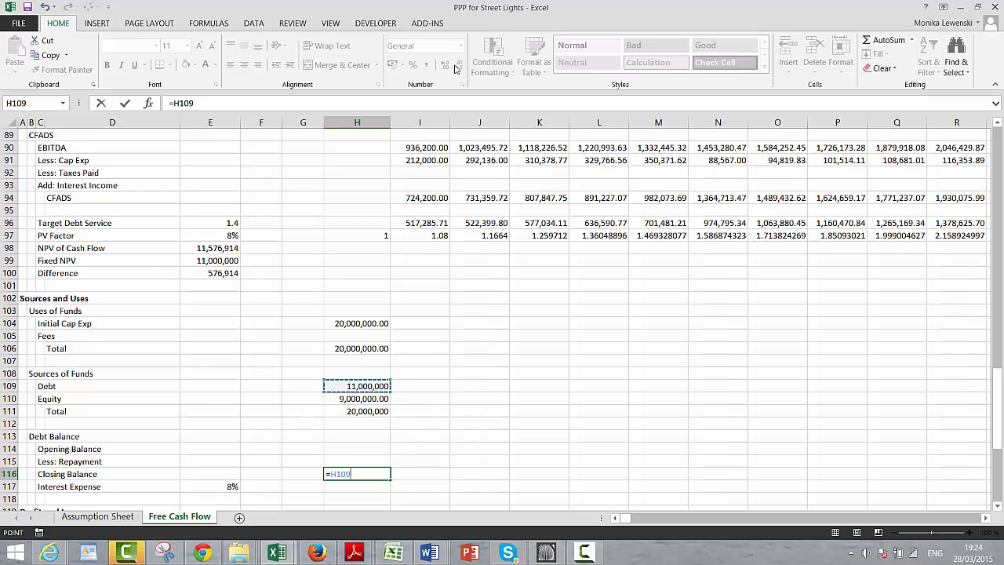
{"action": "key", "text": "Return"}
Step: Set the first-year Opening Balance in I114 to the prior closing balance with =H116
{"action": "key", "text": "Up"}
{"action": "key", "text": "Up"}
{"action": "key", "text": "Up"}
{"action": "key", "text": "Right"}
{"action": "key", "text": "Right"}
{"action": "key", "text": "Left"}
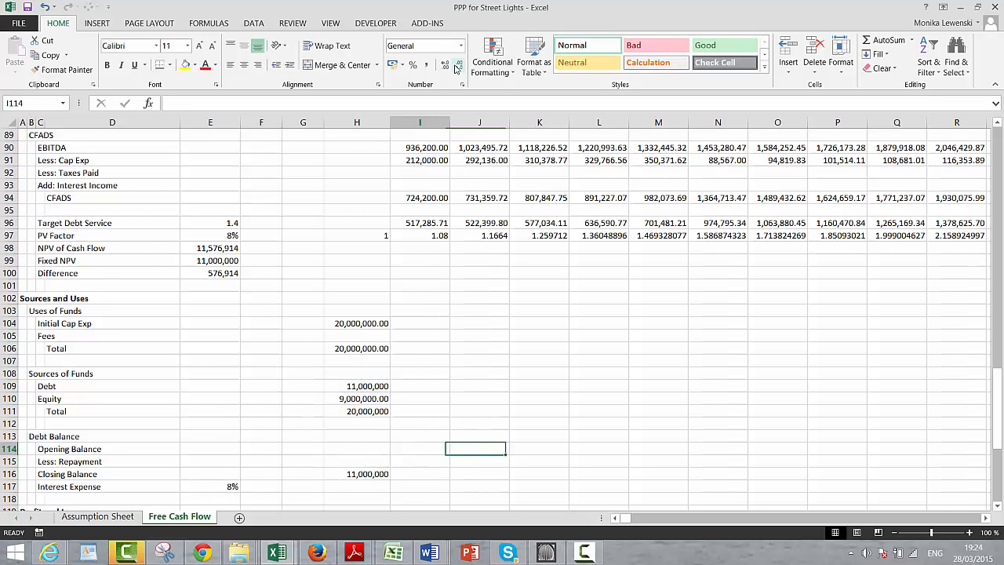
{"action": "type", "text": "="}
{"action": "key", "text": "Down"}
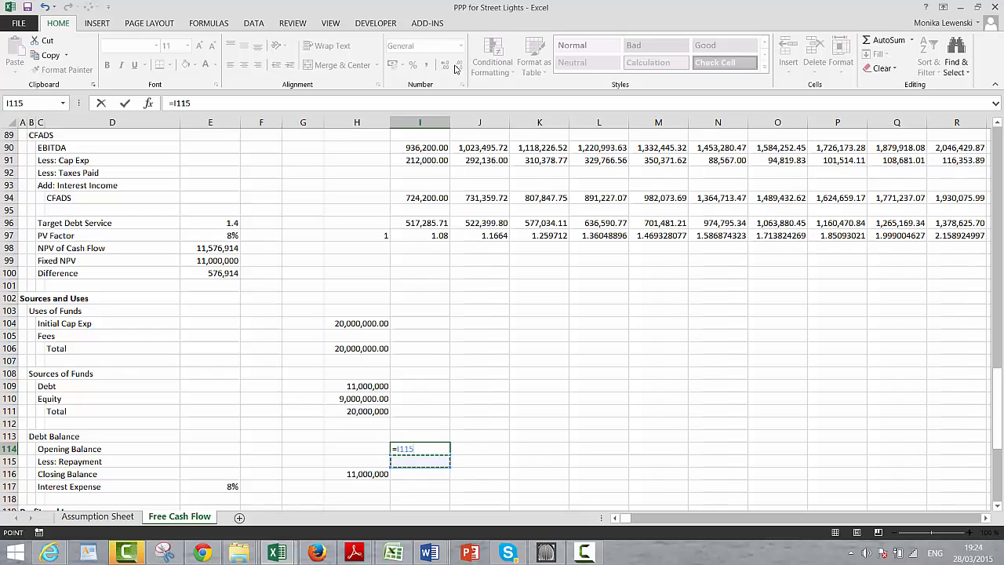
{"action": "key", "text": "Down"}
{"action": "key", "text": "Left"}
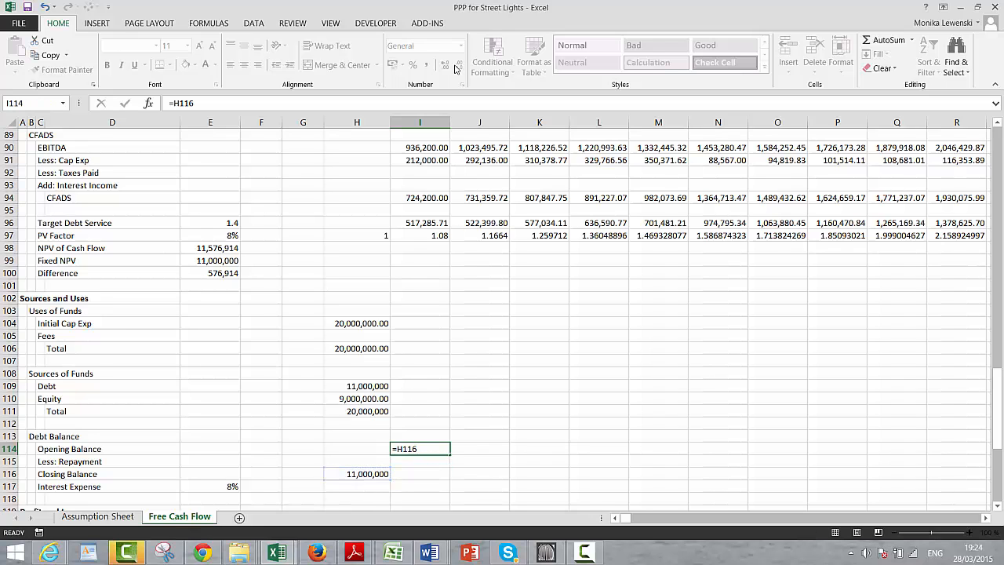
{"action": "key", "text": "Return"}
Step: Calculate the first-year Repayment in I115 as target debt service minus interest expense, using =I96-I117
{"action": "type", "text": "="}
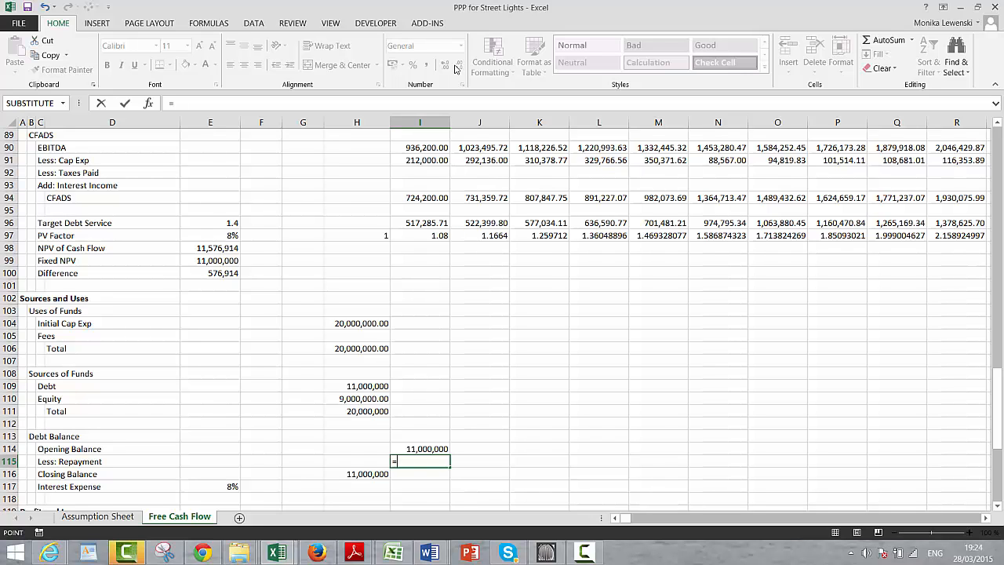
{"action": "key", "text": "Up"}
{"action": "key", "text": "Up"}
{"action": "key", "text": "Up"}
{"action": "key", "text": "Up"}
{"action": "key", "text": "Up"}
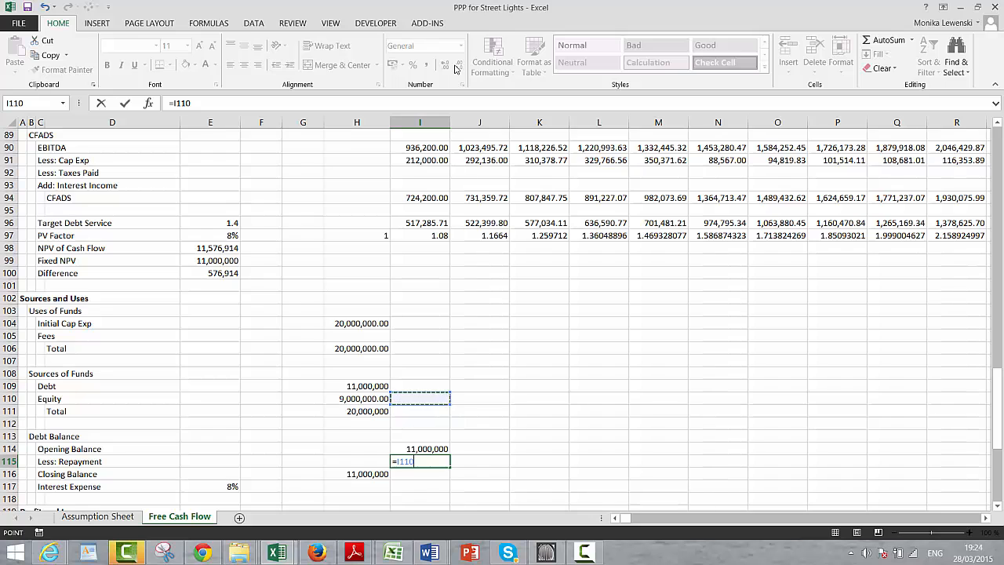
{"action": "key", "text": "Up"}
{"action": "key", "text": "Up"}
{"action": "key", "text": "Up"}
{"action": "key", "text": "Up"}
{"action": "key", "text": "Up"}
{"action": "key", "text": "Up"}
{"action": "key", "text": "Up"}
{"action": "key", "text": "Up"}
{"action": "key", "text": "Up"}
{"action": "key", "text": "Up"}
{"action": "key", "text": "Up"}
{"action": "key", "text": "Up"}
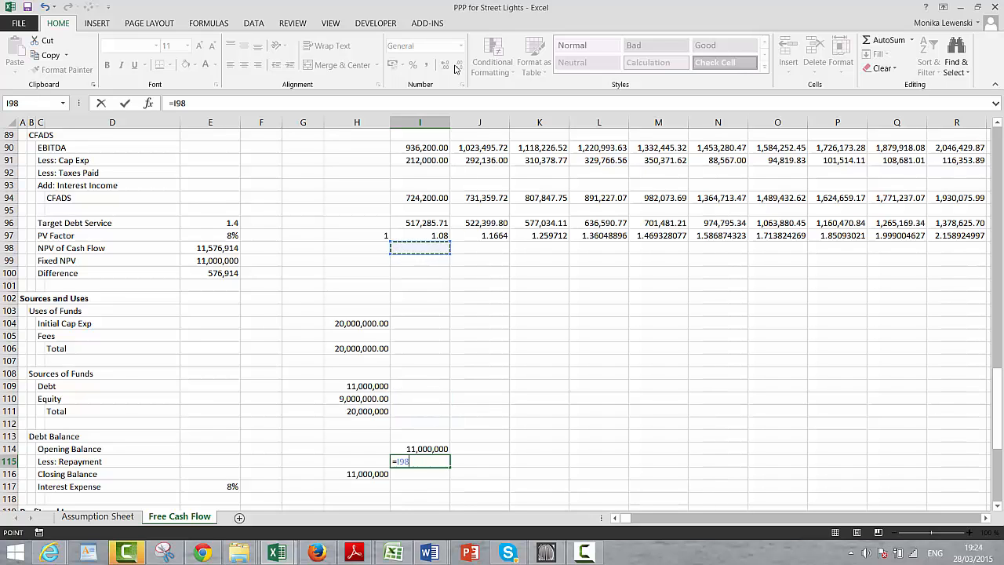
{"action": "key", "text": "Up"}
{"action": "key", "text": "Up"}
{"action": "key", "text": "Up"}
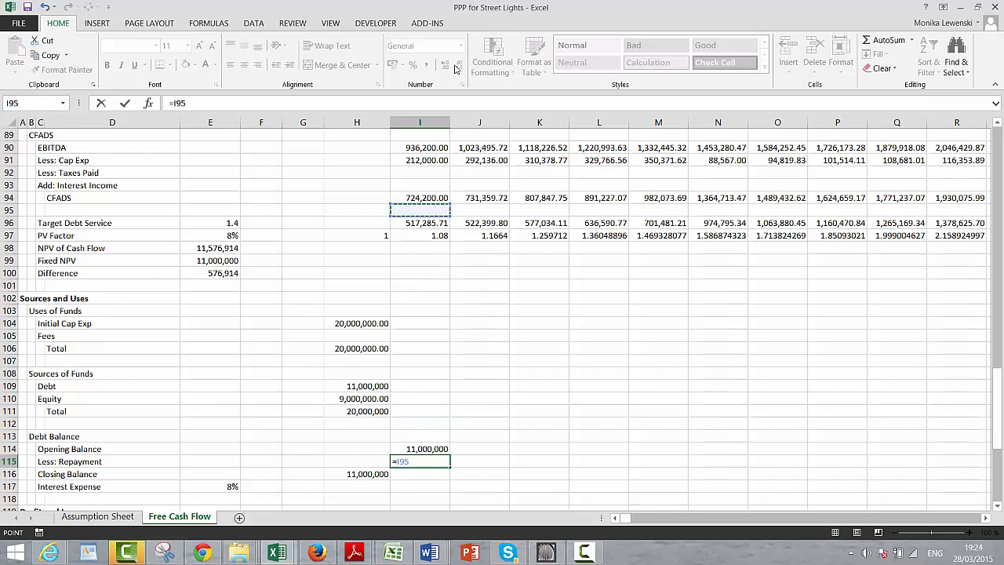
{"action": "key", "text": "Down"}
{"action": "type", "text": "-"}
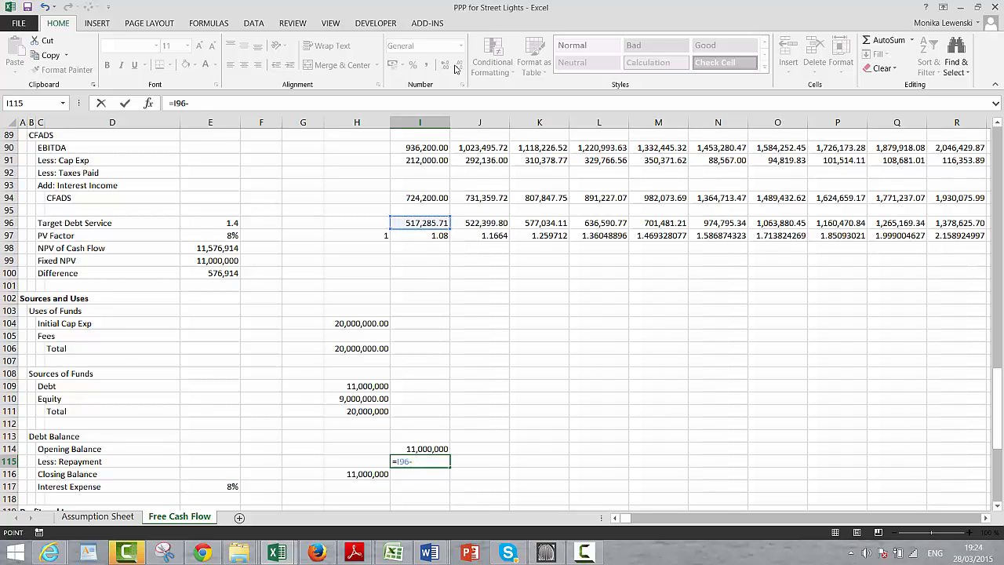
{"action": "key", "text": "Down"}
{"action": "key", "text": "Down"}
{"action": "key", "text": "Return"}
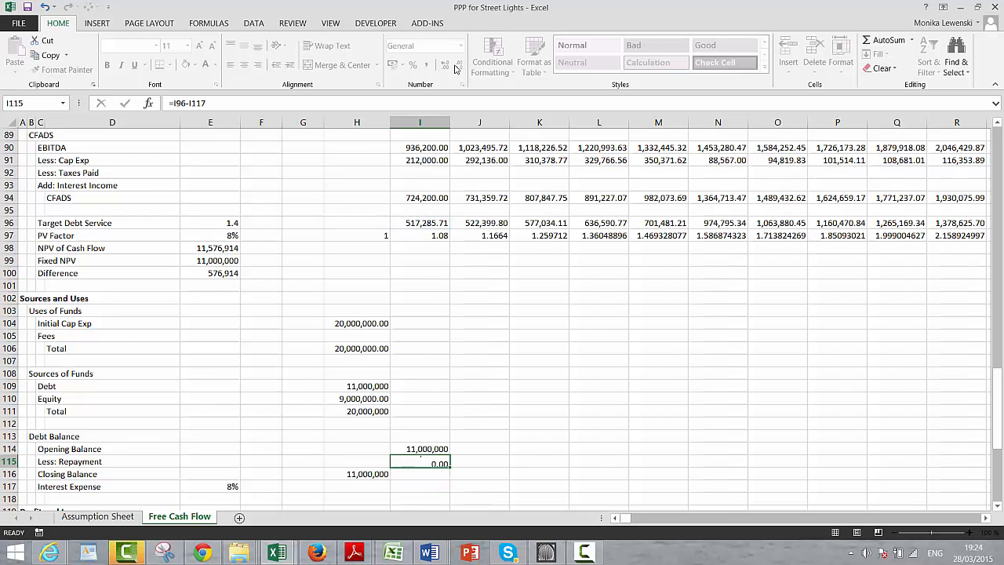
Step: Calculate the first-year Closing Balance in I116 as opening balance minus repayment, using =I114-I115
{"action": "type", "text": "="}
{"action": "key", "text": "Up"}
{"action": "key", "text": "Up"}
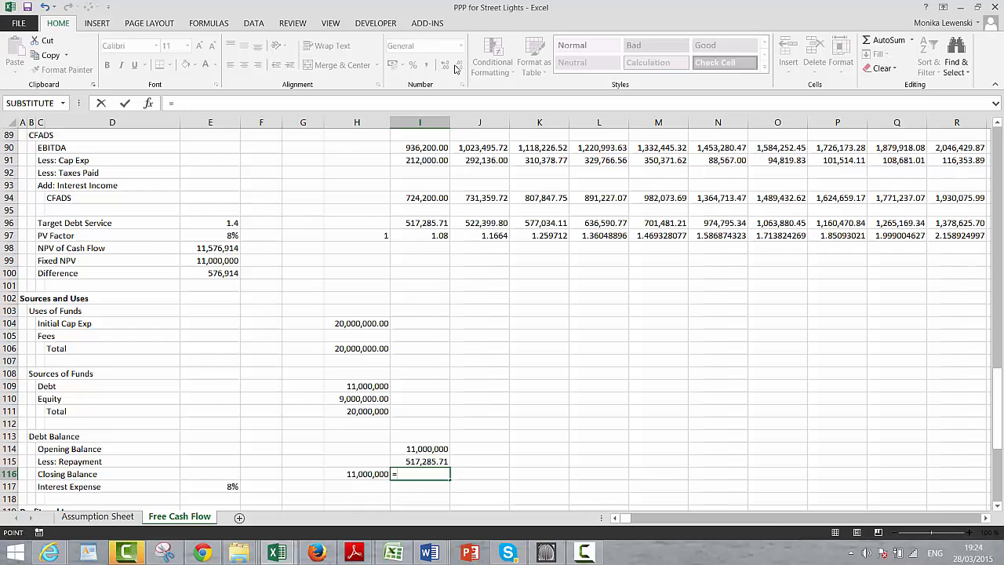
{"action": "type", "text": "-"}
{"action": "key", "text": "Down"}
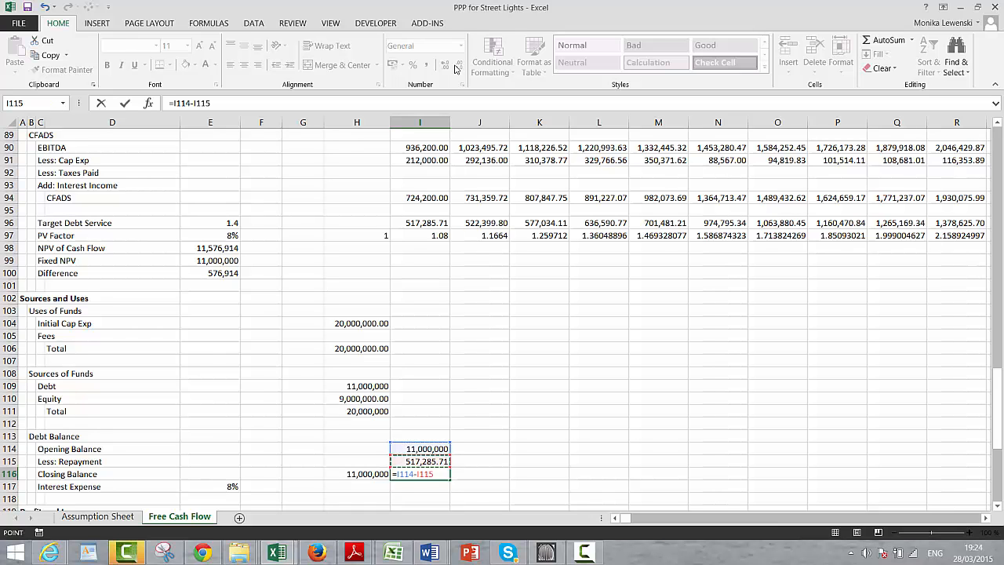
{"action": "key", "text": "Return"}
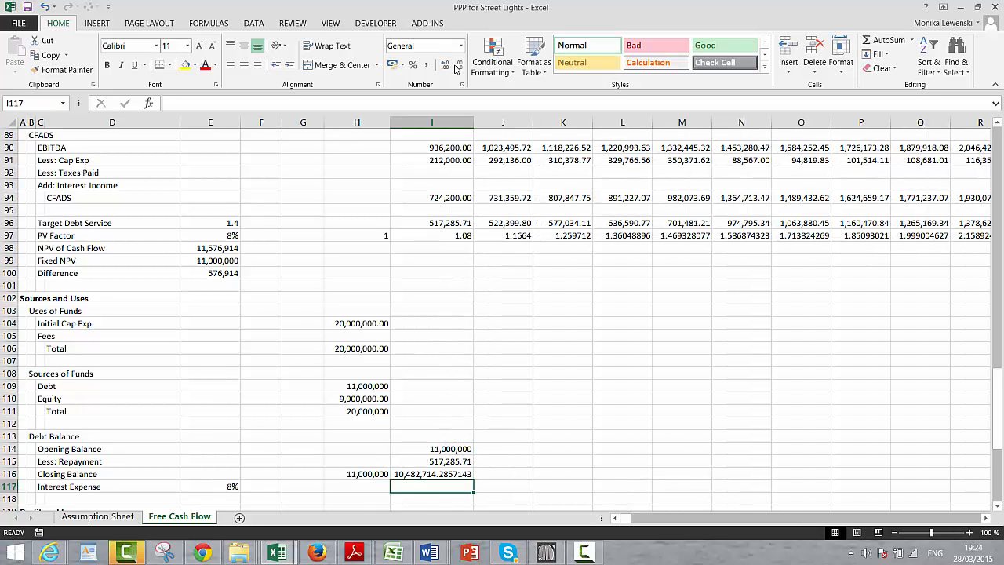
Step: Reduce the closing balance in I116 to two decimals and narrow column I to fit its figures
{"action": "key", "text": "Up"}
{"action": "left_click", "coordinate": [457, 67]}
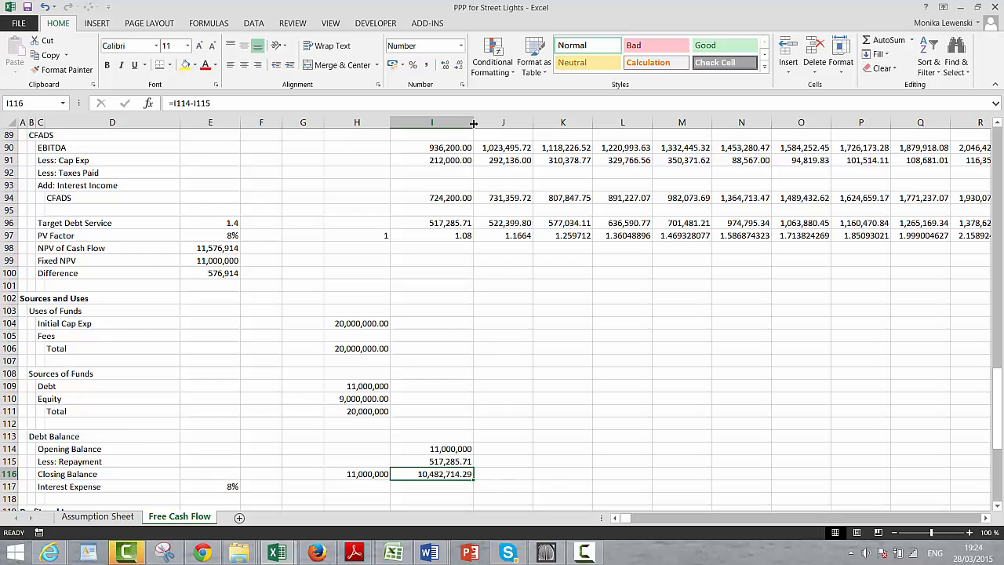
{"action": "left_click_drag", "start_coordinate": [473, 124], "coordinate": [453, 123]}
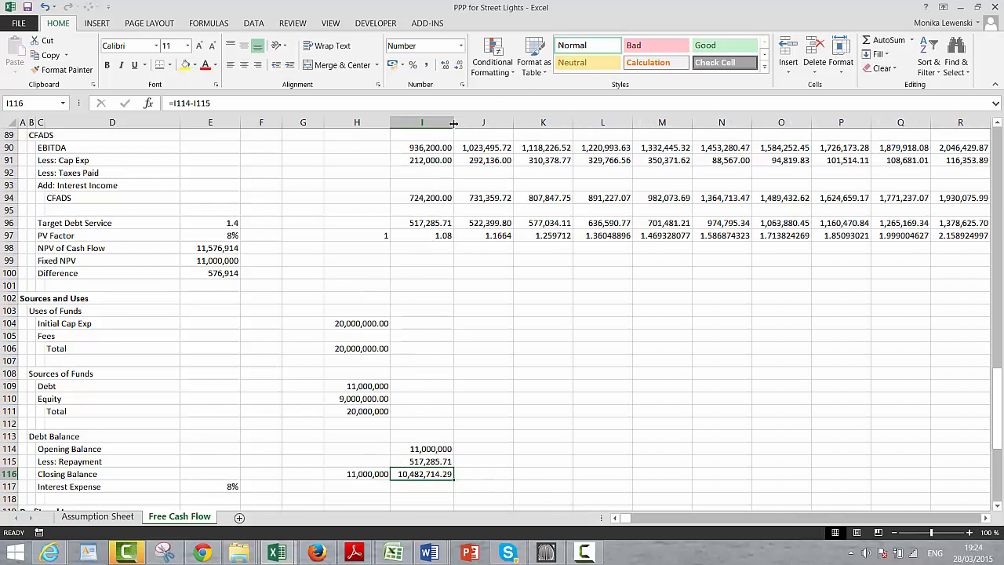
Step: Calculate the first-year Interest Expense in I117 as opening balance times the fixed interest rate, using =I114*$E$117
{"action": "key", "text": "Left"}
{"action": "key", "text": "Up"}
{"action": "key", "text": "Up"}
{"action": "key", "text": "Right"}
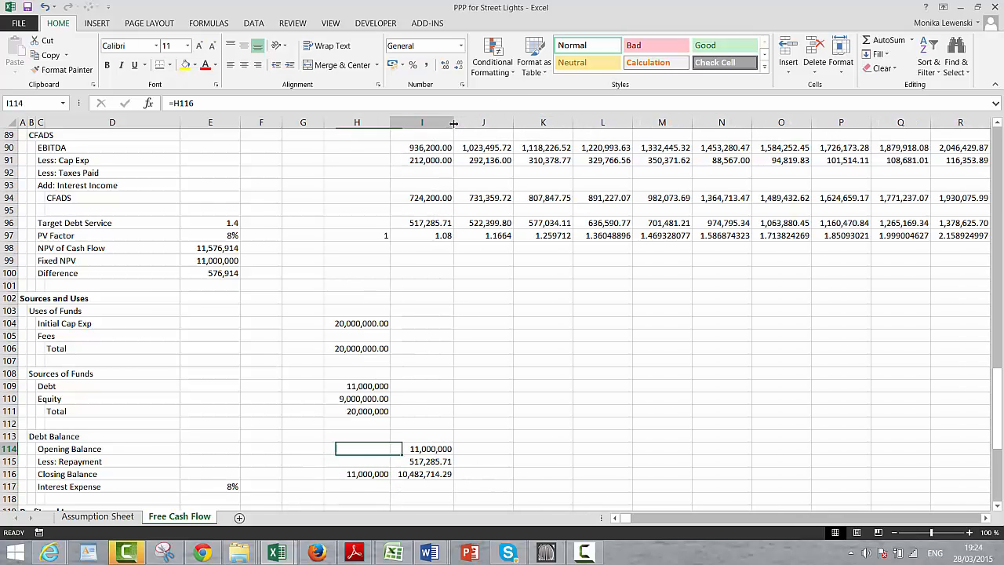
{"action": "key", "text": "Down"}
{"action": "key", "text": "Down"}
{"action": "key", "text": "Down"}
{"action": "type", "text": "="}
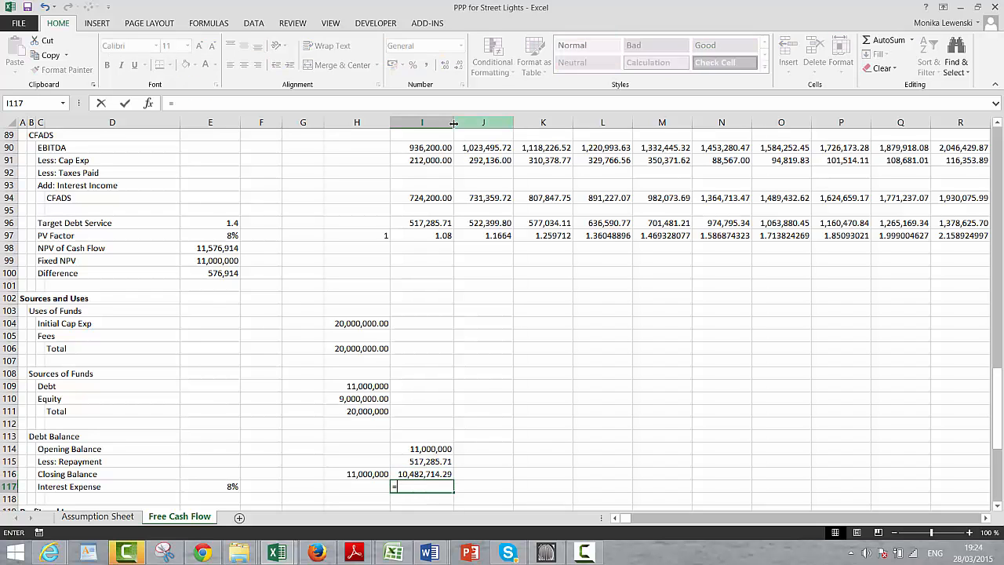
{"action": "key", "text": "Up"}
{"action": "key", "text": "Up"}
{"action": "key", "text": "Up"}
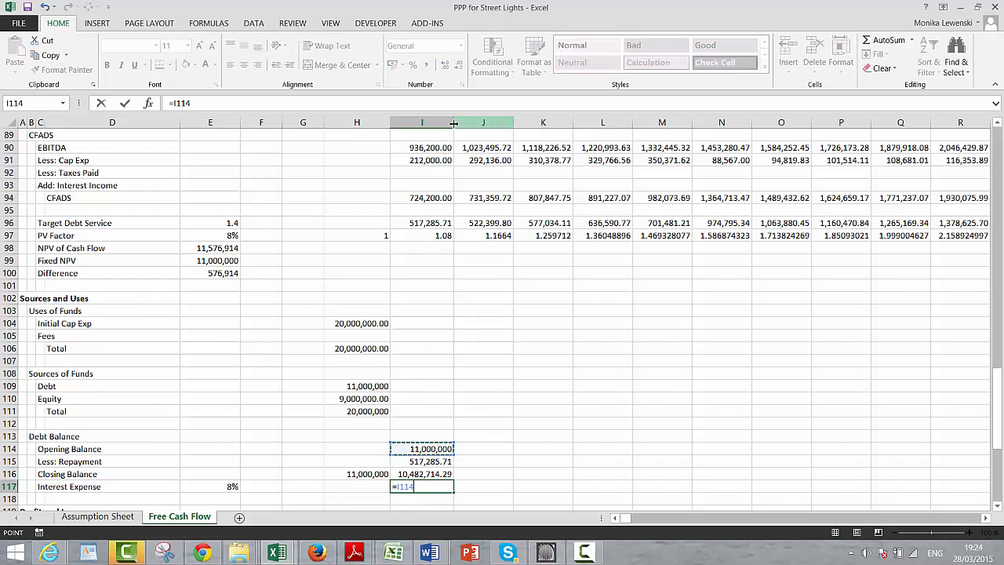
{"action": "type", "text": "*"}
{"action": "key", "text": "Left"}
{"action": "key", "text": "Left"}
{"action": "key", "text": "Left"}
{"action": "key", "text": "Left"}
{"action": "key", "text": "Left"}
{"action": "key", "text": "Right"}
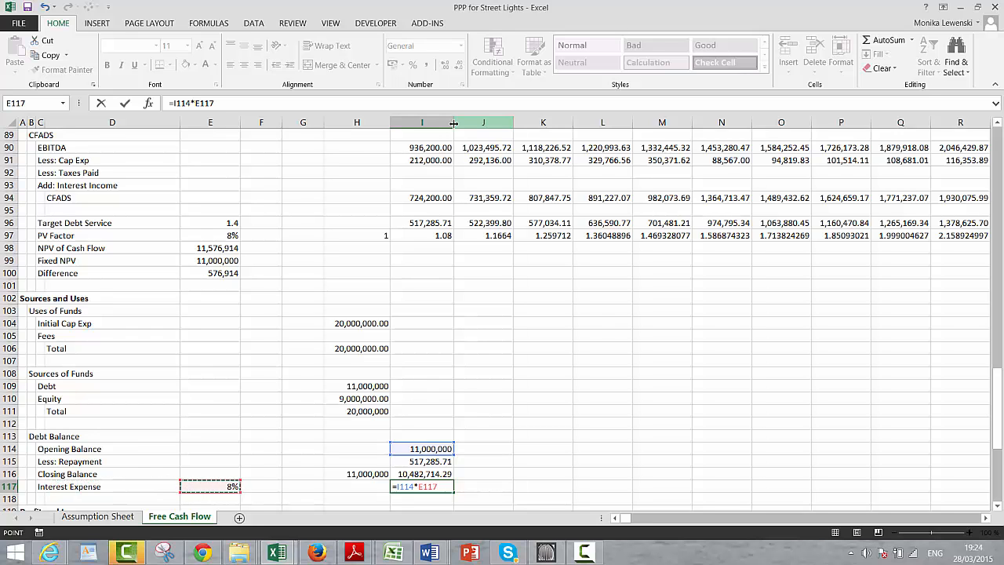
{"action": "key", "text": "F4"}
{"action": "key", "text": "Return"}
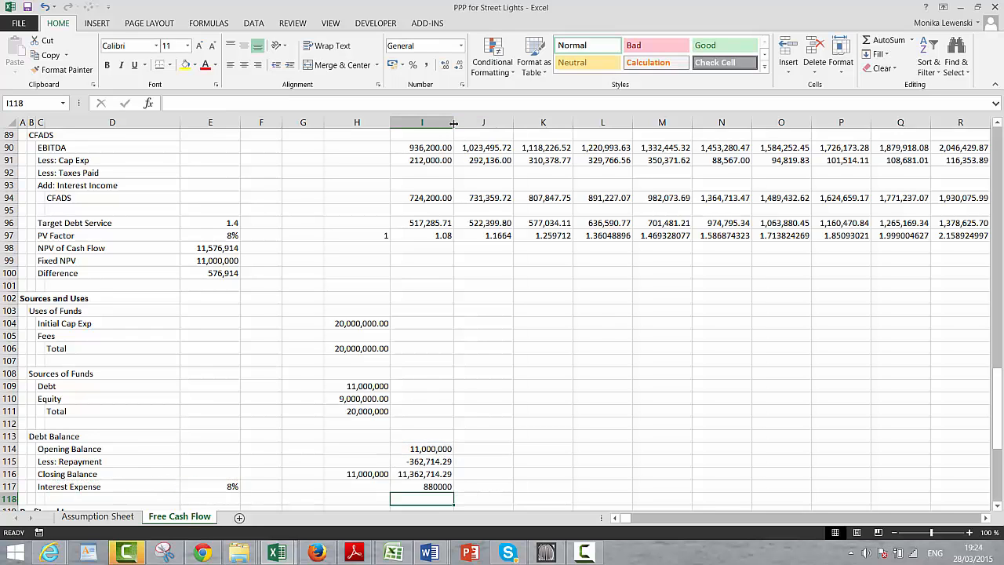
Step: Fill the Debt Balance formulas in I114:I117 across the remaining forecast years
{"action": "key", "text": "Up"}
{"action": "key", "text": "Up"}
{"action": "key", "text": "Up"}
{"action": "key", "text": "Up"}
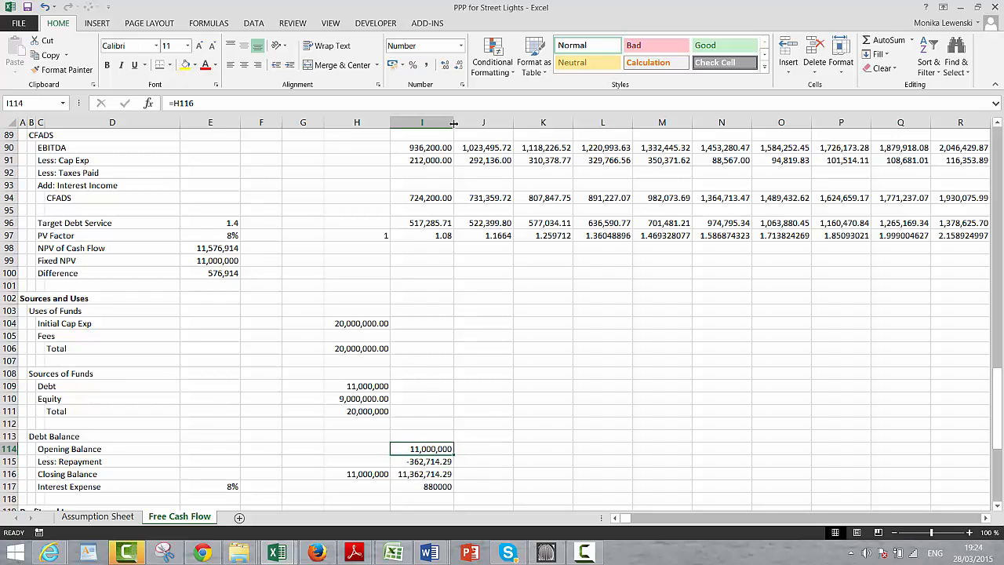
{"action": "key", "text": "shift+Down"}
{"action": "key", "text": "shift+Down"}
{"action": "key", "text": "shift+Down"}
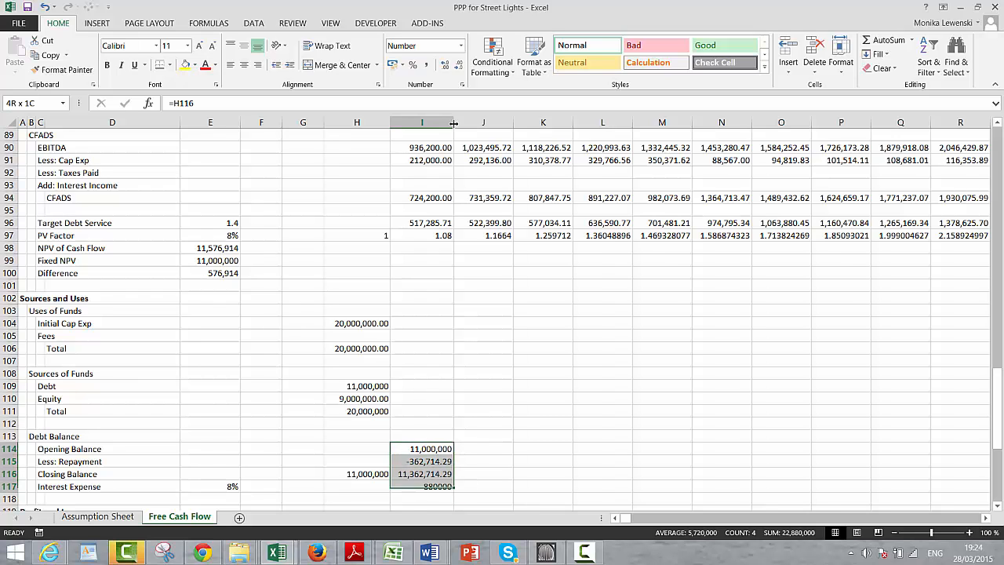
{"action": "key", "text": "ctrl+shift+r"}
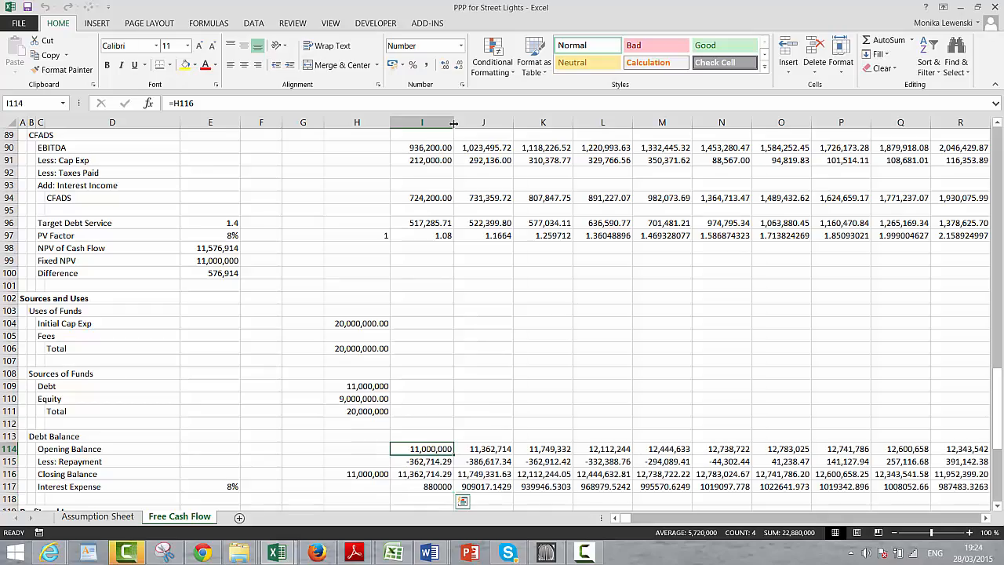
Step: Review the Debt Balance rows across the forecast years out to column AL
{"action": "key", "text": "Right"}
{"action": "key", "text": "Right"}
{"action": "key", "text": "Right"}
{"action": "key", "text": "Right"}
{"action": "key", "text": "Right"}
{"action": "key", "text": "Right"}
{"action": "key", "text": "Right"}
{"action": "key", "text": "Right"}
{"action": "key", "text": "Right"}
{"action": "key", "text": "Right"}
{"action": "key", "text": "Right"}
{"action": "key", "text": "Right"}
{"action": "key", "text": "Right"}
{"action": "key", "text": "Right"}
{"action": "key", "text": "Right"}
{"action": "key", "text": "Right"}
{"action": "key", "text": "Right"}
{"action": "key", "text": "Right"}
{"action": "key", "text": "Right"}
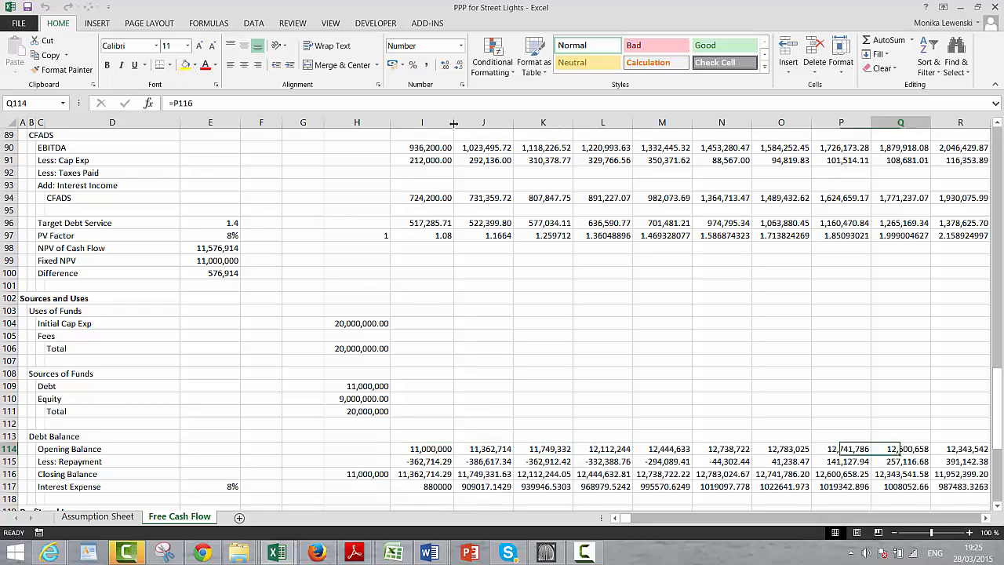
{"action": "key", "text": "Right"}
{"action": "key", "text": "Right"}
{"action": "key", "text": "Right"}
{"action": "key", "text": "Right"}
{"action": "key", "text": "Right"}
{"action": "key", "text": "Right"}
{"action": "key", "text": "Right"}
{"action": "key", "text": "Right"}
{"action": "key", "text": "Right"}
{"action": "key", "text": "Right"}
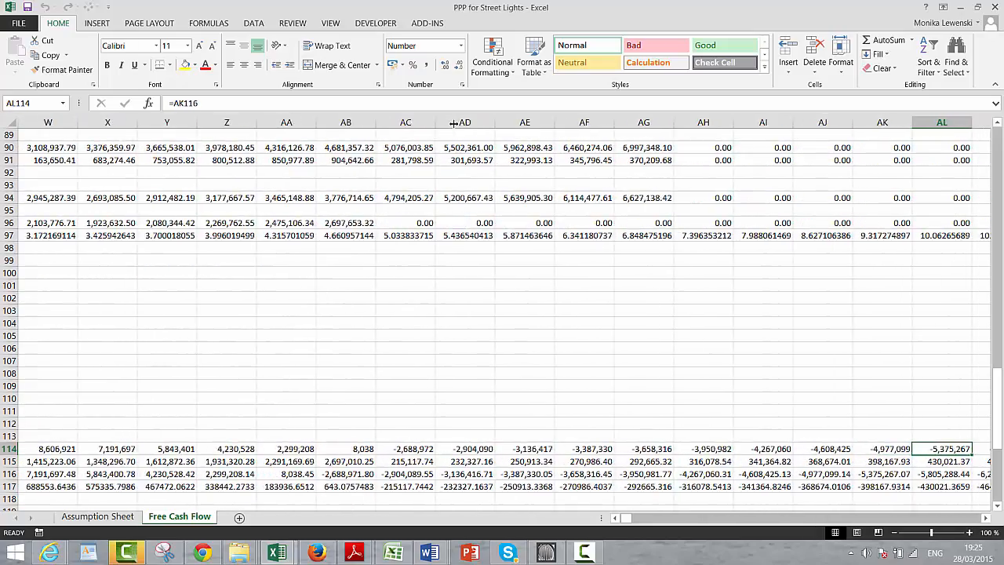
Step: Examine the opening balance, repayment, closing balance and interest around columns AB and AC, where target debt service ends
{"action": "key", "text": "Left"}
{"action": "key", "text": "Left"}
{"action": "key", "text": "Left"}
{"action": "key", "text": "Left"}
{"action": "key", "text": "Left"}
{"action": "key", "text": "Left"}
{"action": "key", "text": "Left"}
{"action": "key", "text": "Left"}
{"action": "key", "text": "Left"}
{"action": "key", "text": "Left"}
{"action": "key", "text": "Left"}
{"action": "key", "text": "Left"}
{"action": "key", "text": "Left"}
{"action": "key", "text": "Left"}
{"action": "key", "text": "Left"}
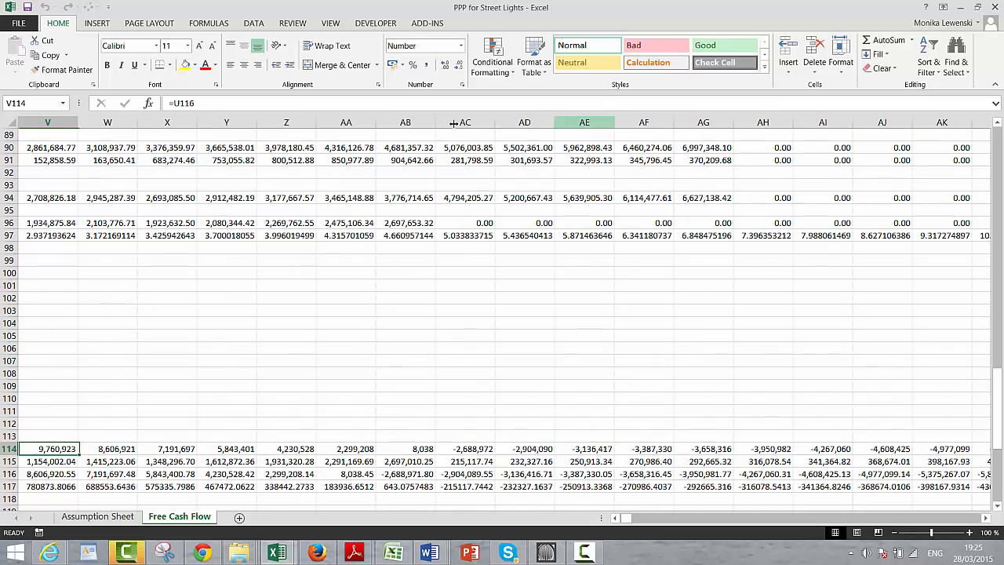
{"action": "key", "text": "Right"}
{"action": "key", "text": "Right"}
{"action": "key", "text": "Right"}
{"action": "key", "text": "Right"}
{"action": "key", "text": "Right"}
{"action": "key", "text": "Right"}
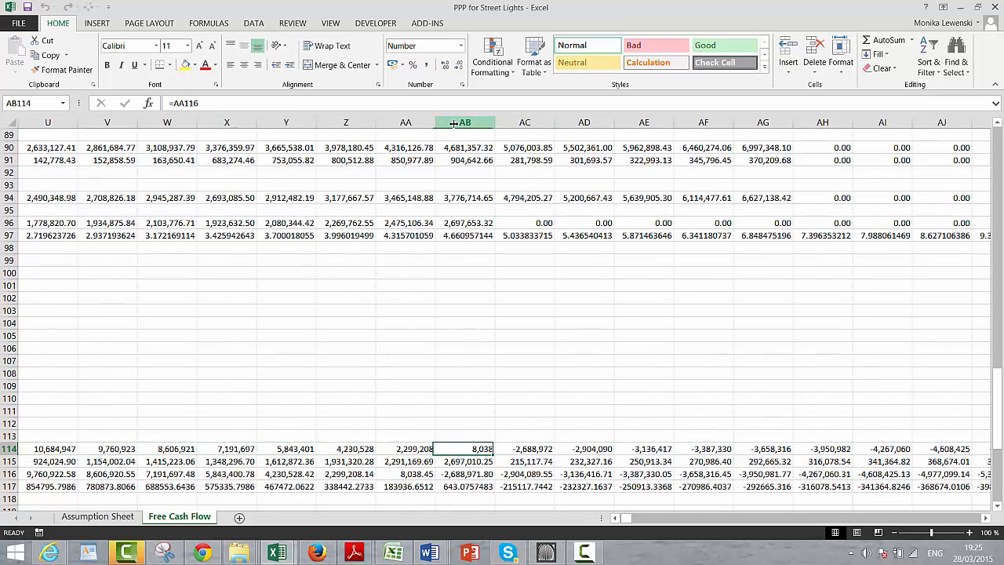
{"action": "key", "text": "Left"}
{"action": "key", "text": "Right"}
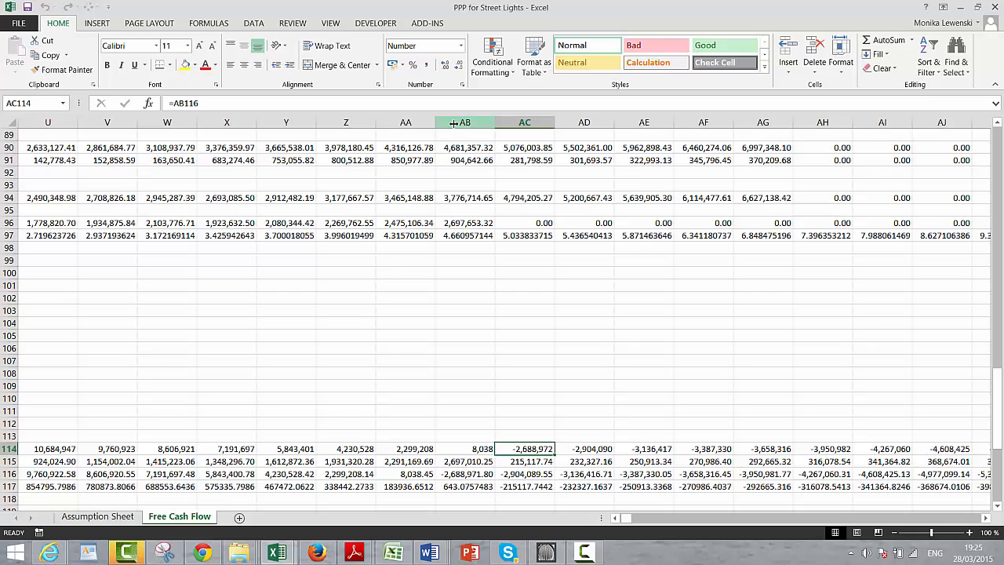
{"action": "key", "text": "Down"}
{"action": "key", "text": "Down"}
{"action": "key", "text": "Down"}
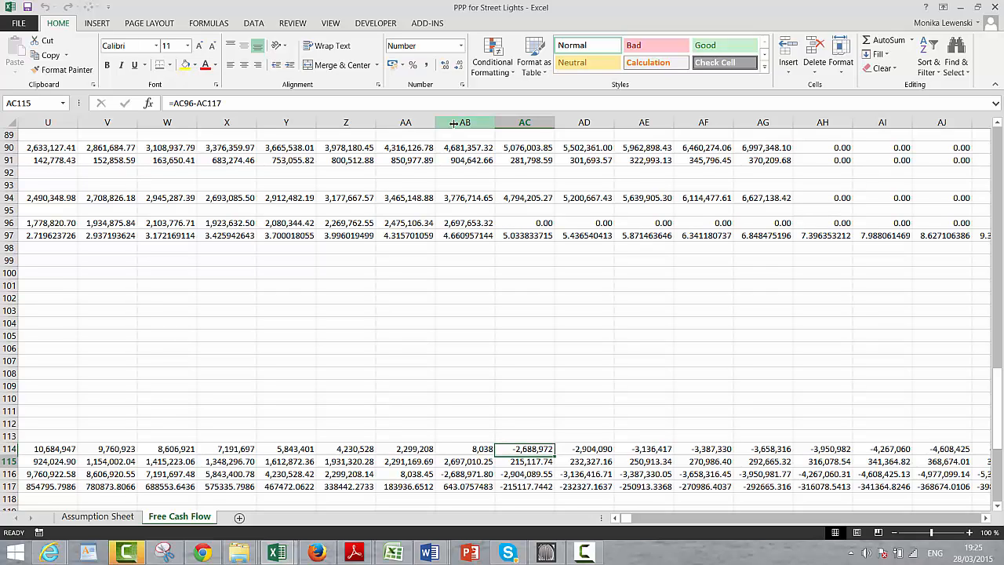
Step: Link the first-year EBTIDA of the Profit and Loss in I120 to the first-year EBITDA already calculated above
{"action": "key", "text": "Left"}
{"action": "key", "text": "Left"}
{"action": "key", "text": "Left"}
{"action": "key", "text": "Left"}
{"action": "key", "text": "Left"}
{"action": "key", "text": "Left"}
{"action": "key", "text": "Left"}
{"action": "key", "text": "Left"}
{"action": "key", "text": "Left"}
{"action": "key", "text": "Left"}
{"action": "key", "text": "Left"}
{"action": "key", "text": "Left"}
{"action": "key", "text": "Left"}
{"action": "key", "text": "Left"}
{"action": "key", "text": "Left"}
{"action": "key", "text": "Left"}
{"action": "key", "text": "Left"}
{"action": "key", "text": "Left"}
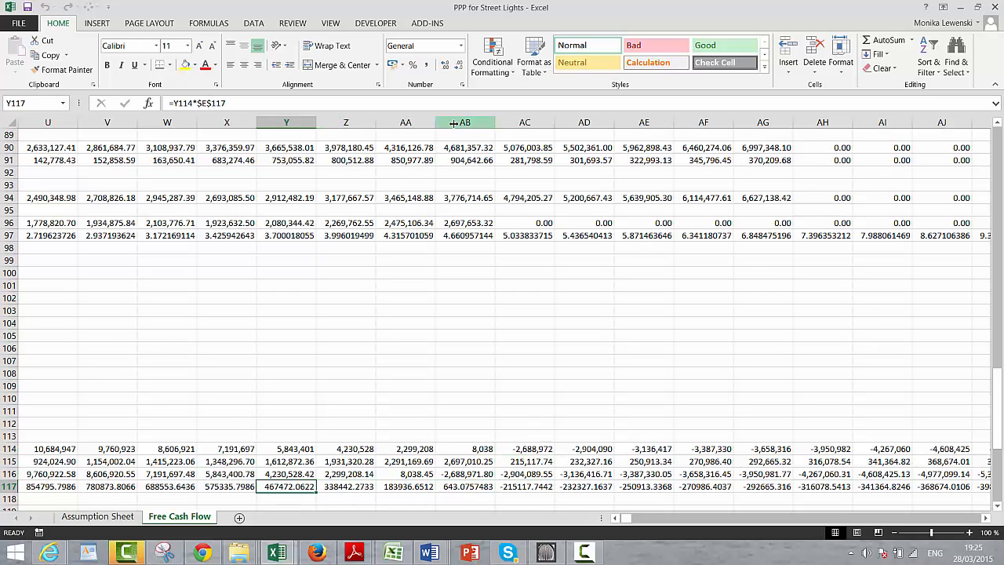
{"action": "key", "text": "Left"}
{"action": "key", "text": "Left"}
{"action": "key", "text": "Left"}
{"action": "key", "text": "Left"}
{"action": "key", "text": "Left"}
{"action": "key", "text": "Left"}
{"action": "key", "text": "Left"}
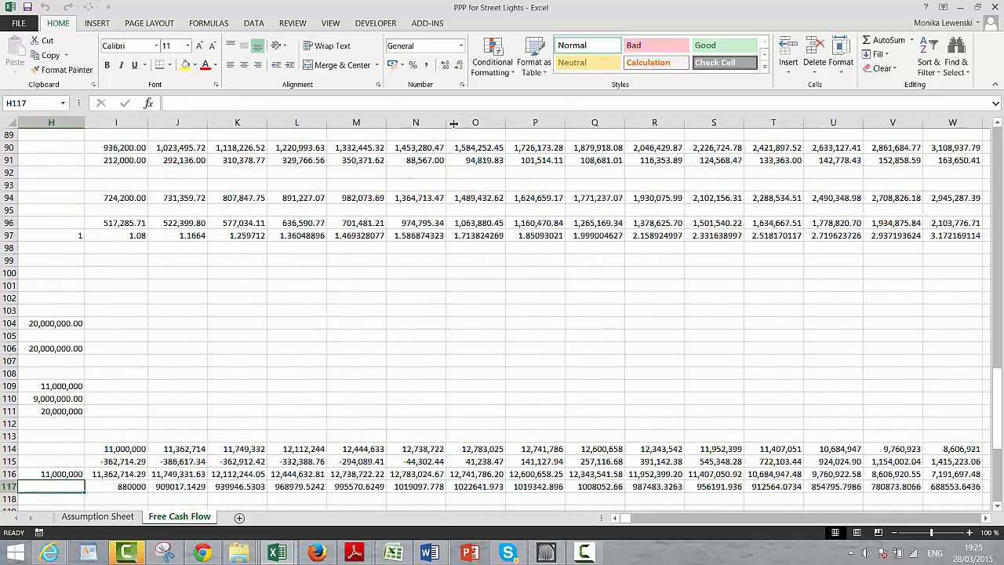
{"action": "key", "text": "Right"}
{"action": "key", "text": "Right"}
{"action": "key", "text": "Right"}
{"action": "key", "text": "Right"}
{"action": "key", "text": "Right"}
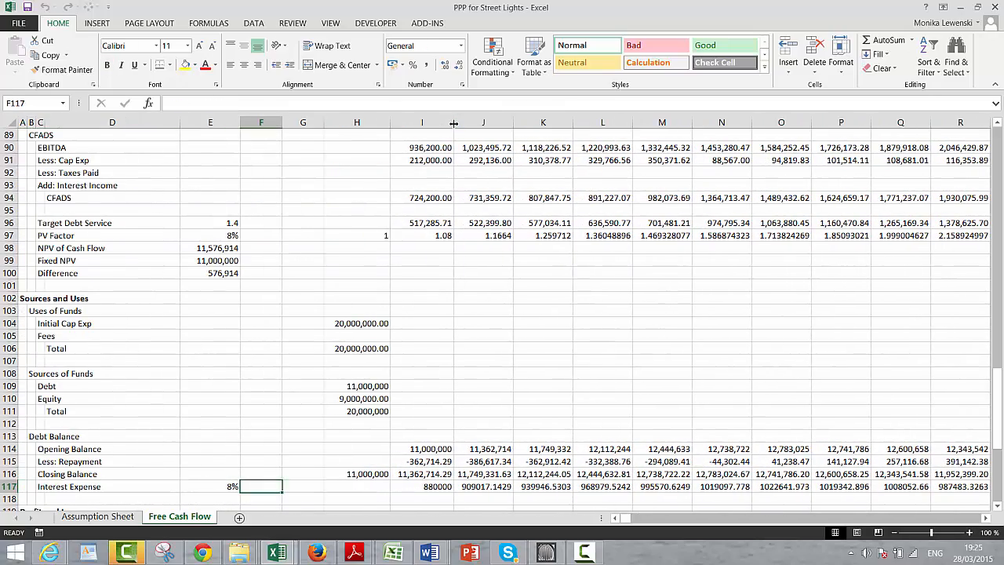
{"action": "key", "text": "Down"}
{"action": "key", "text": "Down"}
{"action": "key", "text": "Down"}
{"action": "key", "text": "Down"}
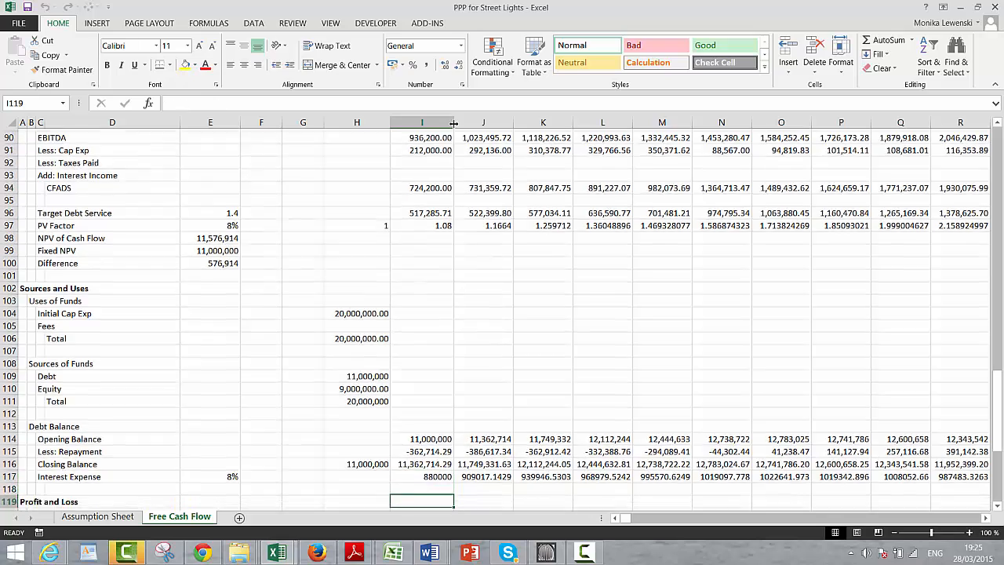
{"action": "key", "text": "Up"}
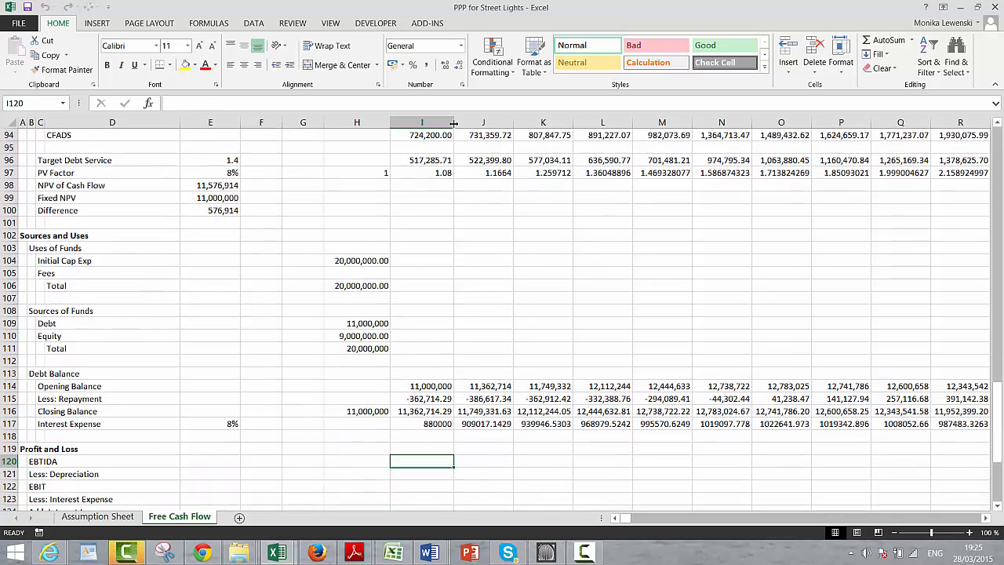
{"action": "type", "text": "="}
{"action": "key", "text": "Up"}
{"action": "key", "text": "Up"}
{"action": "key", "text": "Up"}
{"action": "key", "text": "Up"}
{"action": "key", "text": "Up"}
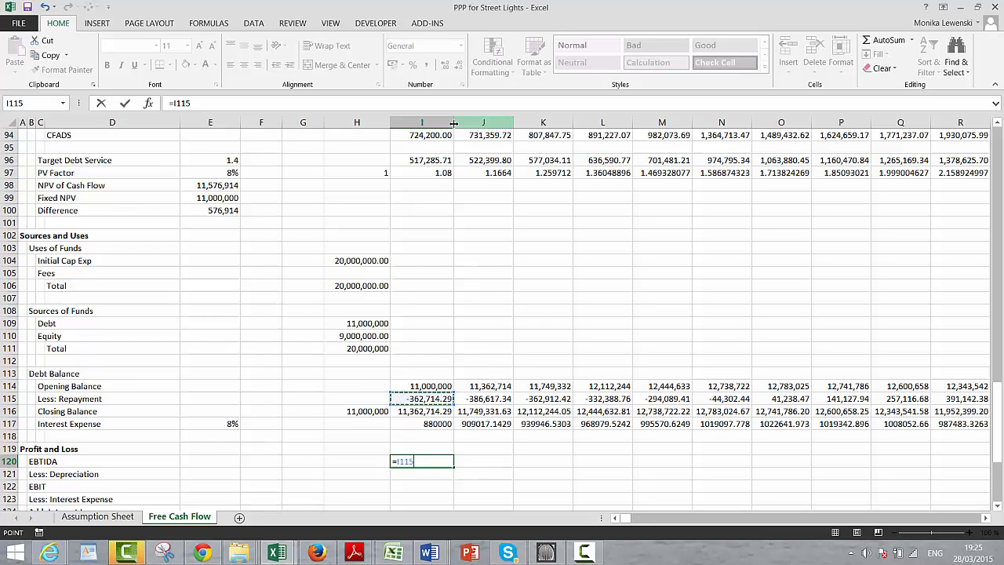
{"action": "key", "text": "Up"}
{"action": "key", "text": "Up"}
{"action": "key", "text": "Up"}
{"action": "key", "text": "Up"}
{"action": "key", "text": "Up"}
{"action": "key", "text": "Up"}
{"action": "key", "text": "Up"}
{"action": "key", "text": "Up"}
{"action": "key", "text": "Up"}
{"action": "key", "text": "Up"}
{"action": "key", "text": "Up"}
{"action": "key", "text": "Up"}
{"action": "key", "text": "Up"}
{"action": "key", "text": "Up"}
{"action": "key", "text": "Up"}
{"action": "key", "text": "Up"}
{"action": "key", "text": "Up"}
{"action": "key", "text": "Up"}
{"action": "key", "text": "Up"}
{"action": "key", "text": "Up"}
{"action": "key", "text": "Up"}
{"action": "key", "text": "Up"}
{"action": "key", "text": "Up"}
{"action": "key", "text": "Up"}
{"action": "key", "text": "Up"}
{"action": "key", "text": "Up"}
{"action": "key", "text": "Up"}
{"action": "key", "text": "Up"}
{"action": "key", "text": "Up"}
{"action": "key", "text": "Up"}
{"action": "key", "text": "Up"}
{"action": "key", "text": "Up"}
{"action": "key", "text": "Up"}
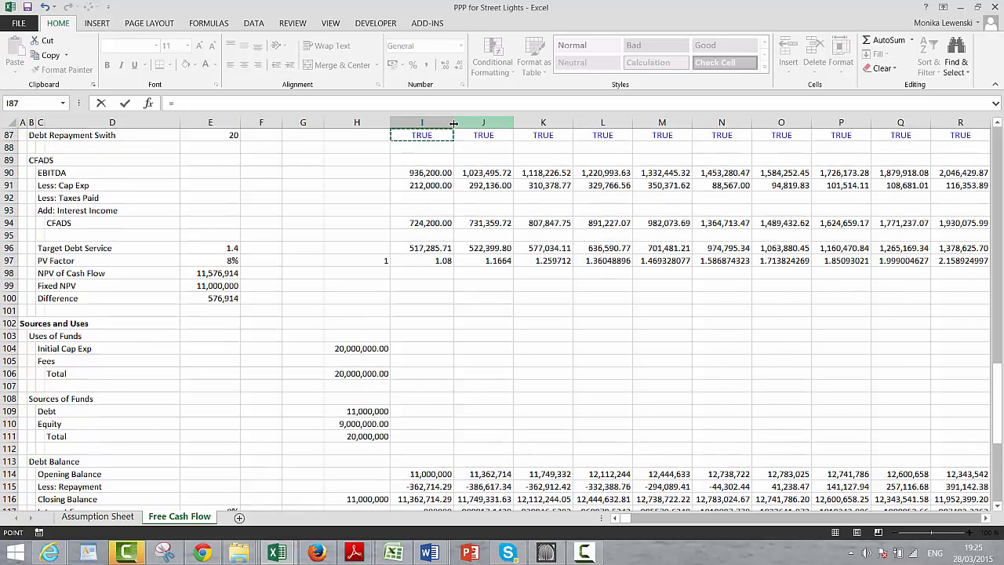
{"action": "key", "text": "Up"}
{"action": "key", "text": "Up"}
{"action": "key", "text": "Up"}
{"action": "key", "text": "Down"}
{"action": "key", "text": "Down"}
{"action": "key", "text": "Down"}
{"action": "key", "text": "Down"}
{"action": "key", "text": "Down"}
{"action": "key", "text": "Down"}
{"action": "key", "text": "Down"}
{"action": "key", "text": "Down"}
{"action": "key", "text": "Down"}
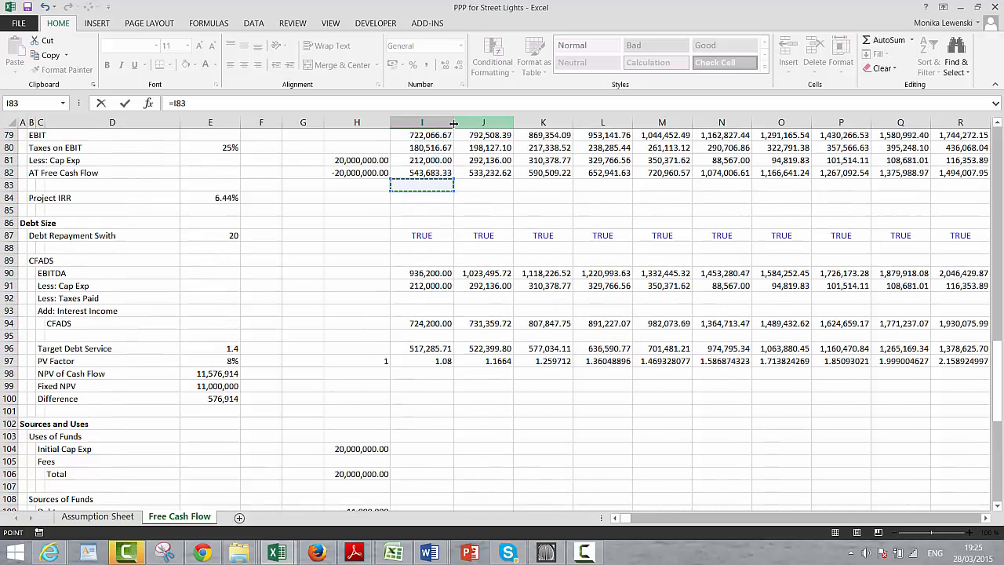
{"action": "key", "text": "Down"}
{"action": "key", "text": "Down"}
{"action": "key", "text": "Return"}
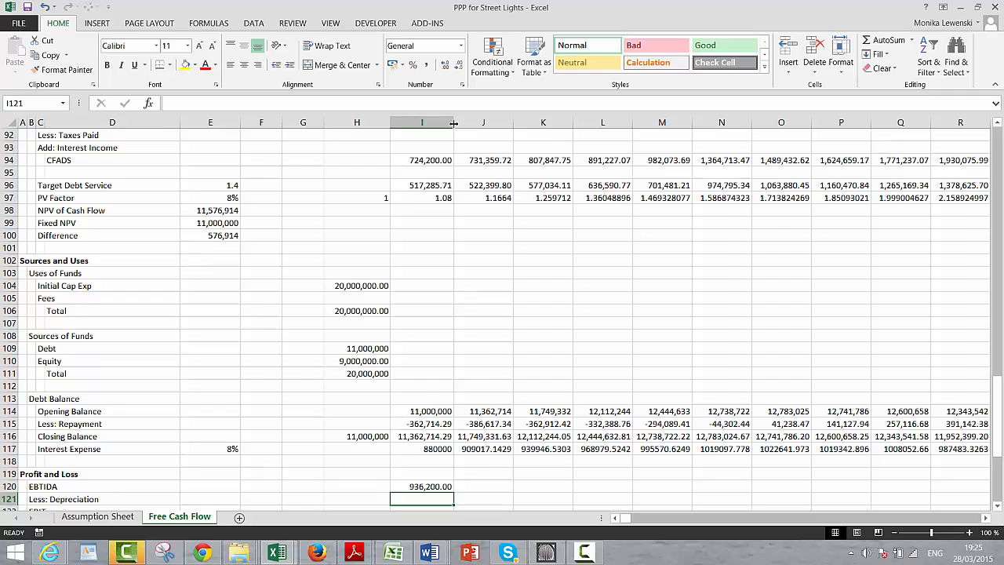
Step: Link the first-year depreciation of the Profit and Loss in I121 to the Depreciation Expense in I78
{"action": "type", "text": "="}
{"action": "key", "text": "Page_Up"}
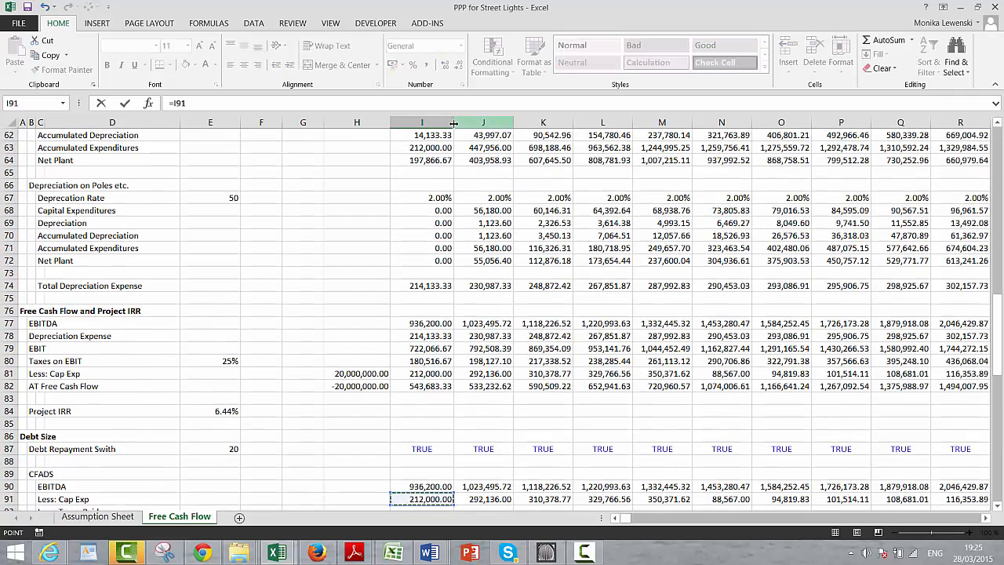
{"action": "left_click", "coordinate": [424, 336]}
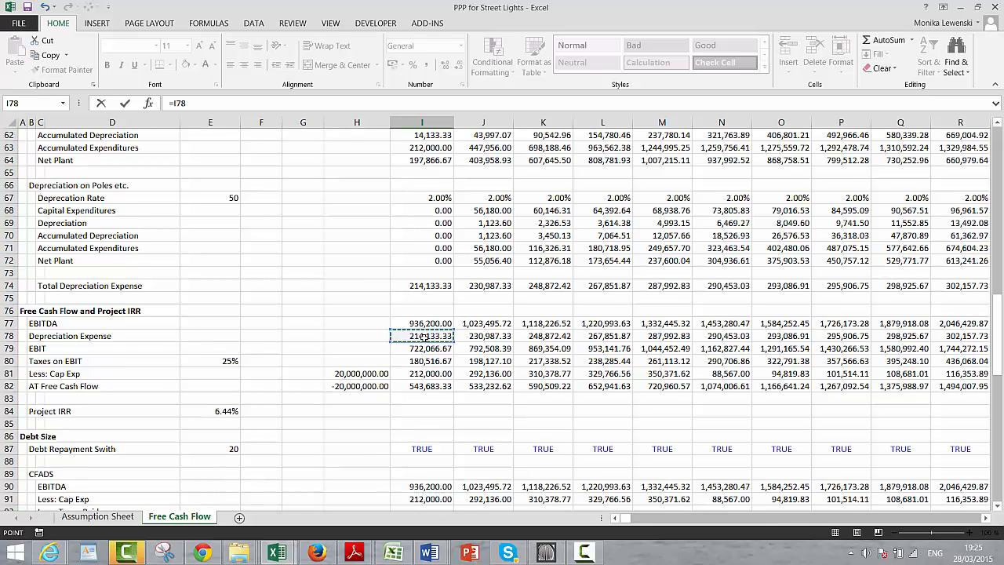
{"action": "key", "text": "Return"}
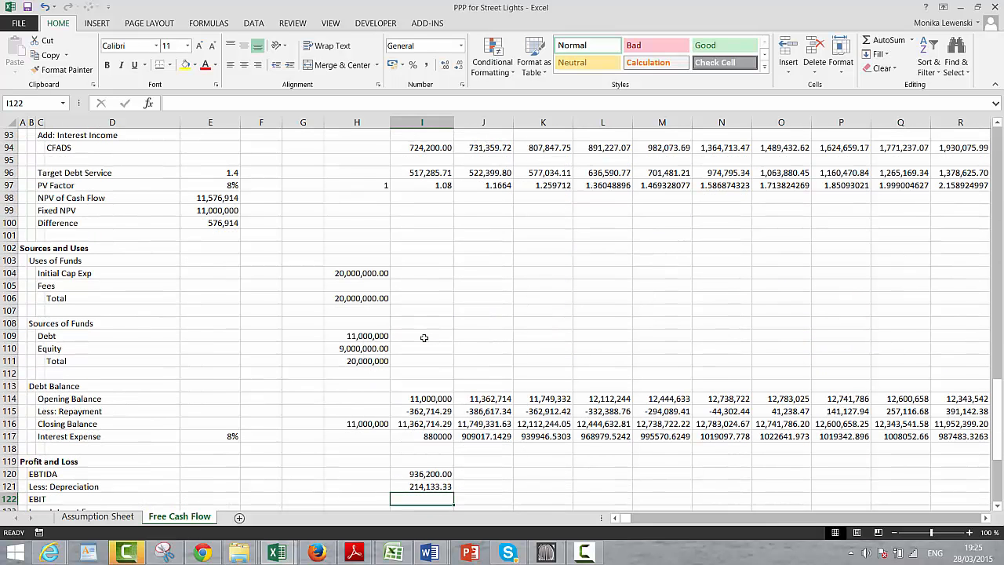
Step: Calculate the first-year EBIT in I122 as EBTIDA less depreciation, using =I120-I121
{"action": "type", "text": "="}
{"action": "key", "text": "End"}
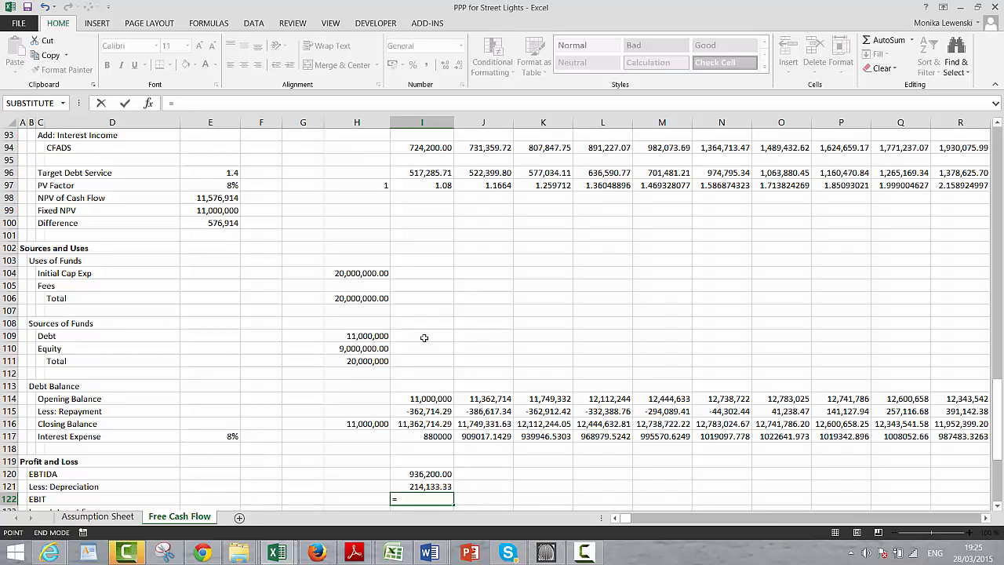
{"action": "key", "text": "Up"}
{"action": "key", "text": "Up"}
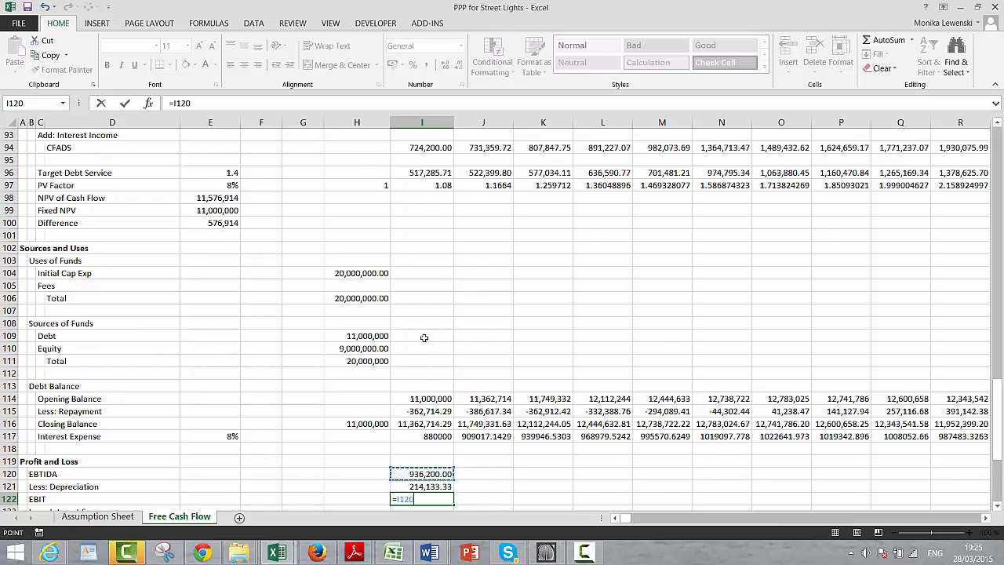
{"action": "type", "text": "-"}
{"action": "key", "text": "Up"}
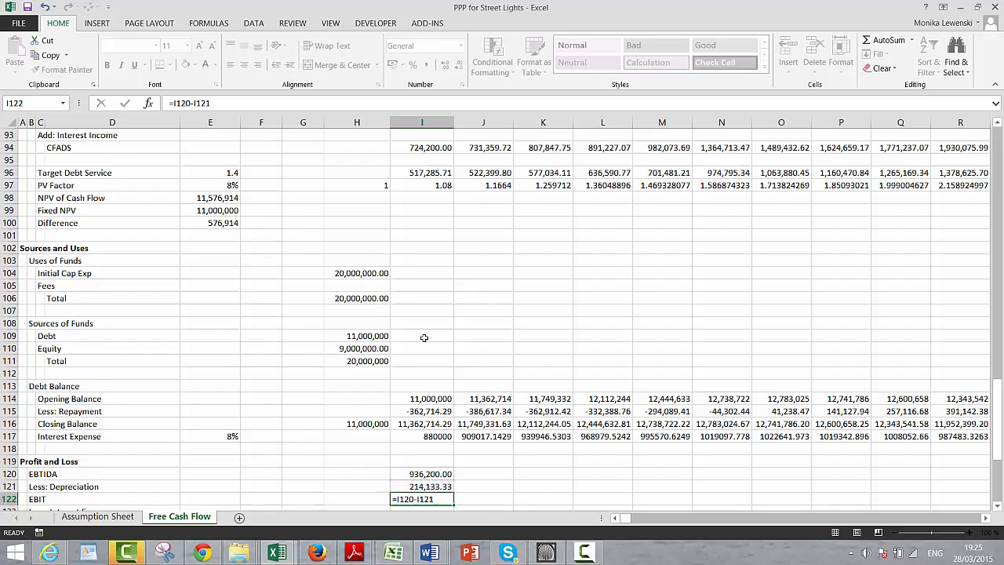
{"action": "key", "text": "Return"}
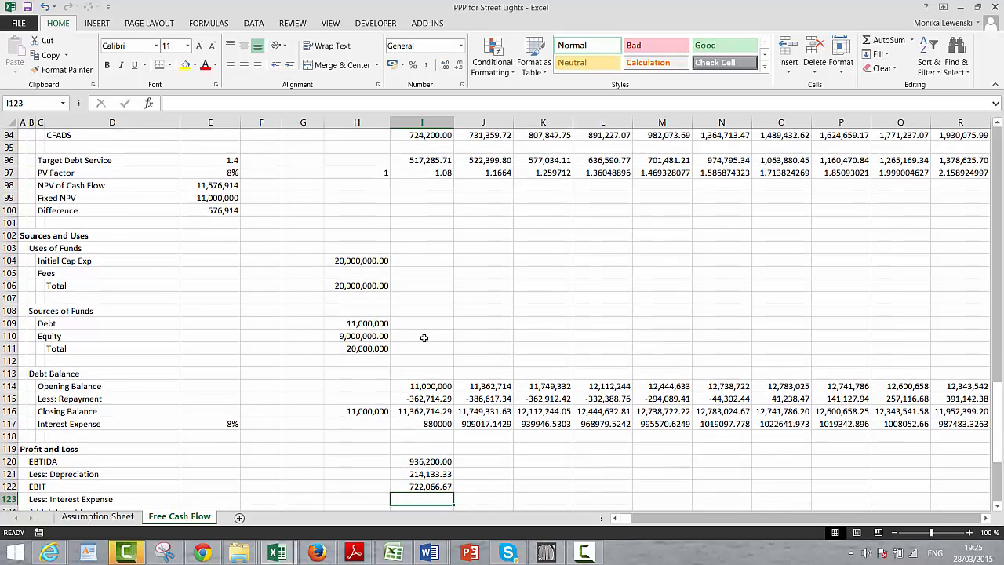
Step: Link the first-year interest expense of the Profit and Loss in I123 to I117, leaving Interest Income in I124 empty
{"action": "type", "text": "="}
{"action": "key", "text": "Up"}
{"action": "key", "text": "Up"}
{"action": "key", "text": "Up"}
{"action": "key", "text": "Up"}
{"action": "key", "text": "Up"}
{"action": "key", "text": "Up"}
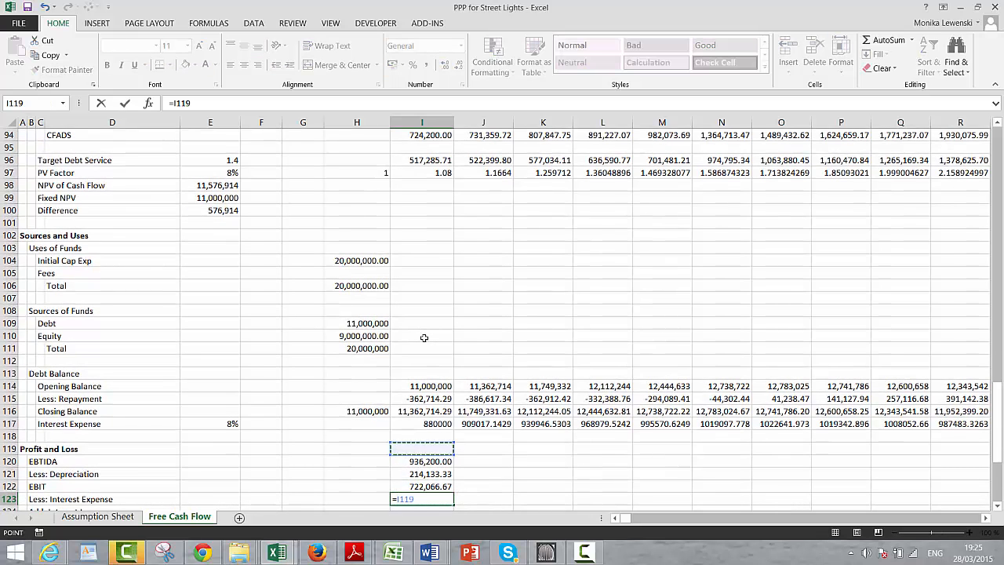
{"action": "key", "text": "Return"}
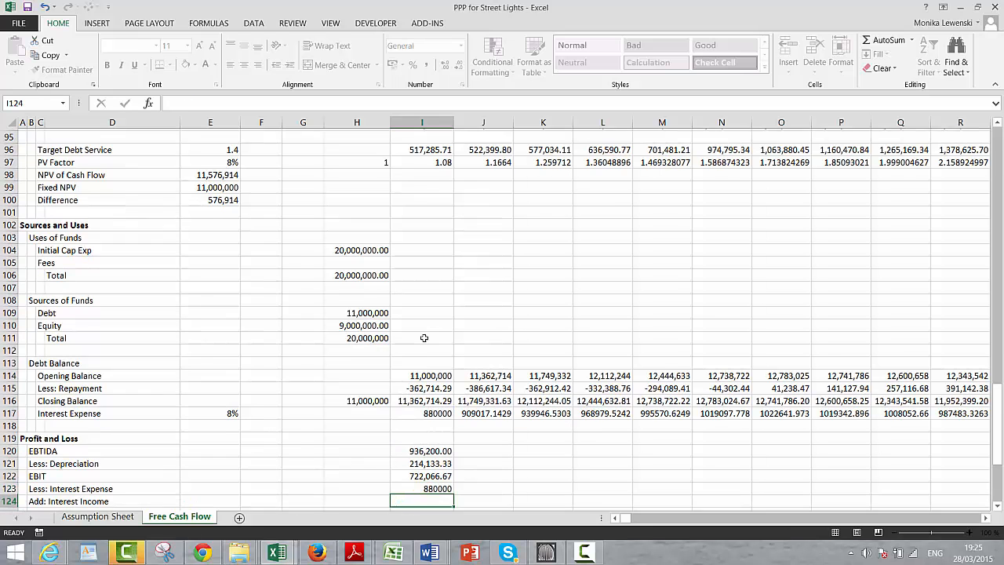
{"action": "type", "text": "="}
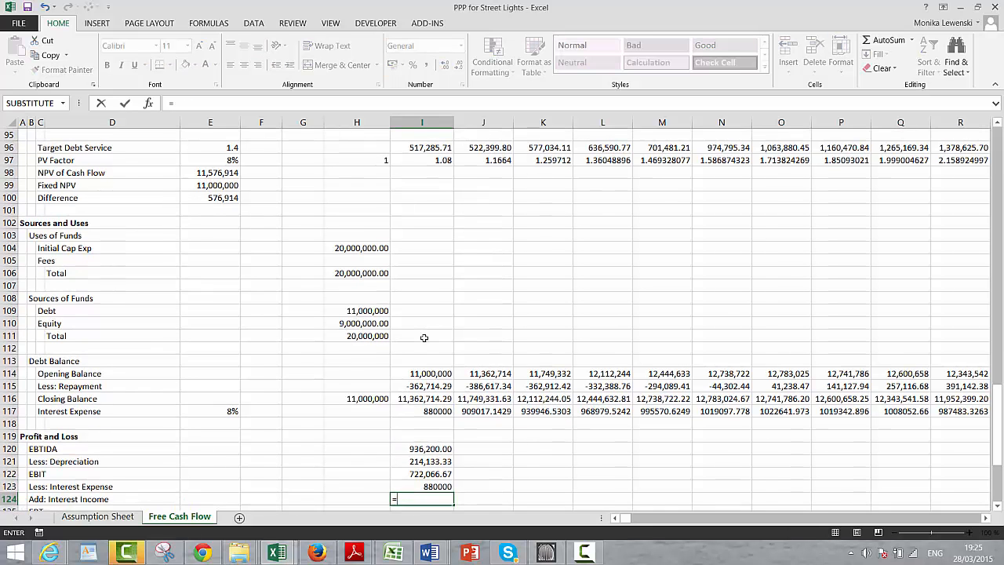
{"action": "key", "text": "Escape"}
Step: Calculate the first-year EBT in I125 as EBIT less interest expense plus interest income, using =I122-I123+I124
{"action": "key", "text": "Down"}
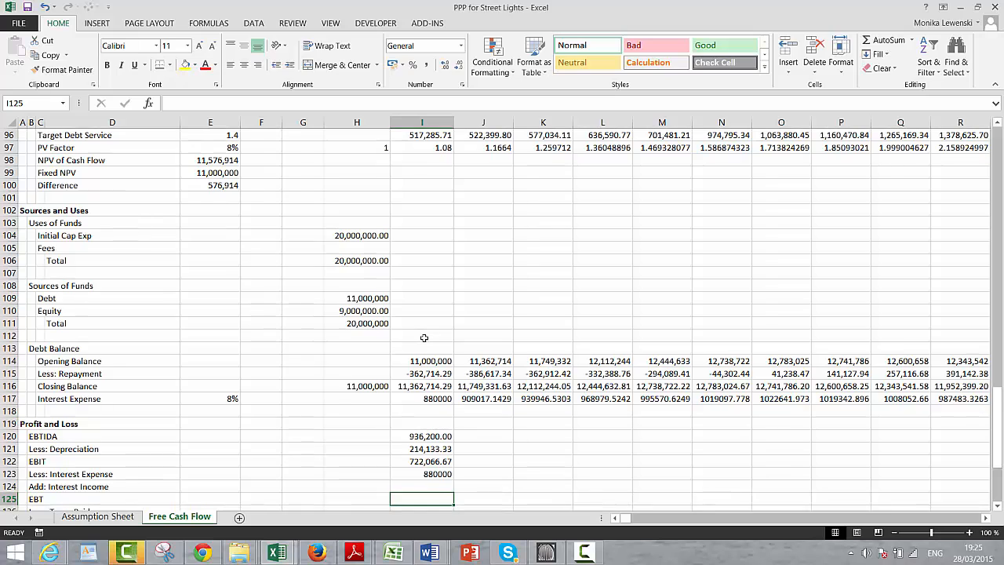
{"action": "type", "text": "="}
{"action": "key", "text": "Up"}
{"action": "key", "text": "Up"}
{"action": "key", "text": "Up"}
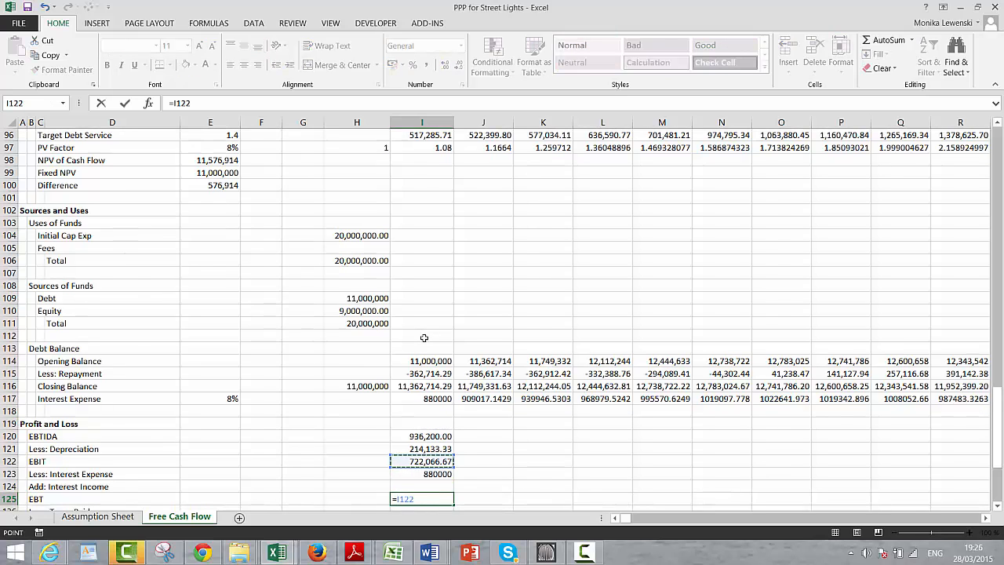
{"action": "key", "text": "Up"}
{"action": "key", "text": "Down"}
{"action": "type", "text": "-"}
{"action": "key", "text": "Up"}
{"action": "key", "text": "Up"}
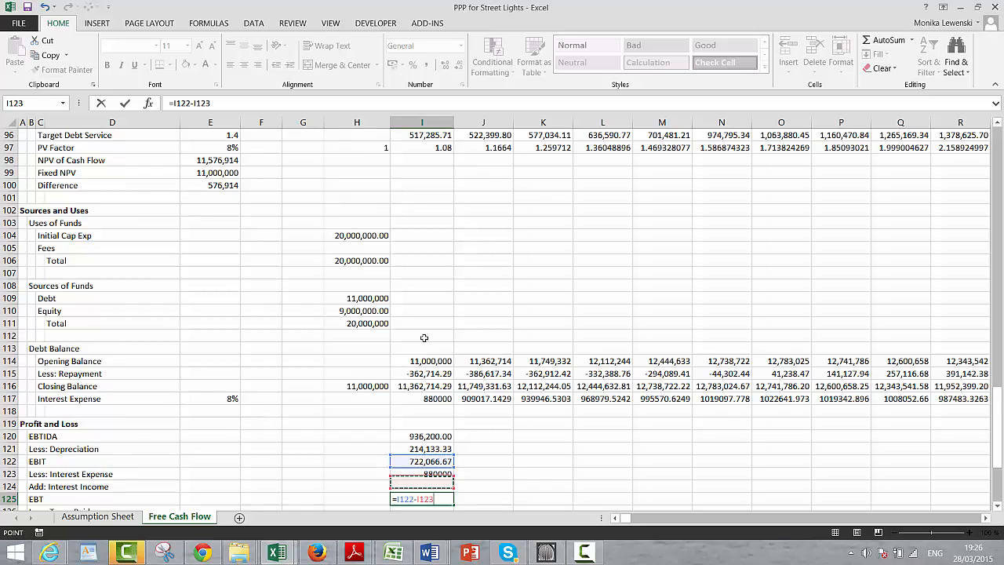
{"action": "type", "text": "+"}
{"action": "key", "text": "Up"}
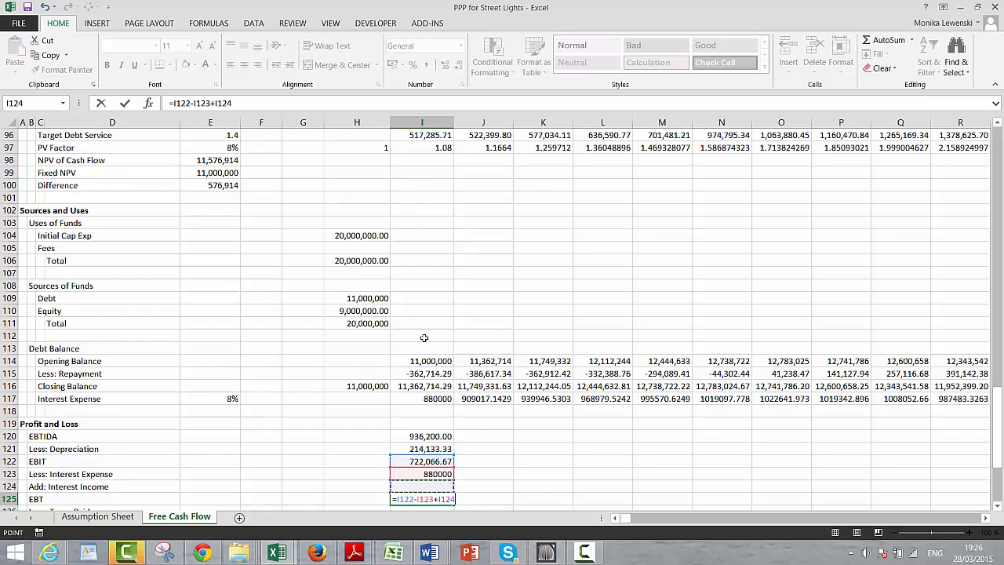
{"action": "key", "text": "Return"}
Step: Bring the tax rate into E126 on the Taxes Paid row by linking it to the Taxes on EBIT rate, using =E80
{"action": "key", "text": "Down"}
{"action": "key", "text": "Down"}
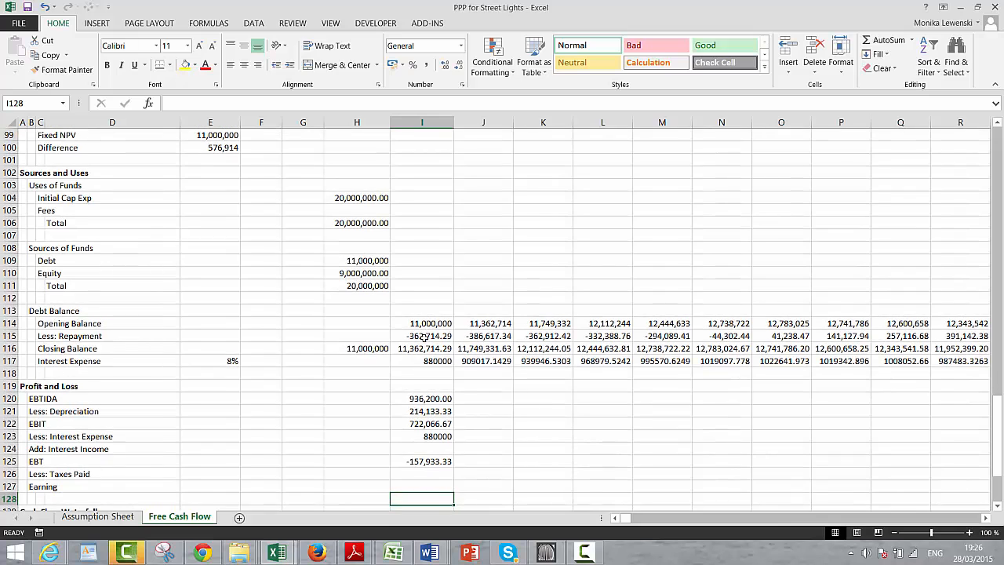
{"action": "key", "text": "Up"}
{"action": "key", "text": "Up"}
{"action": "key", "text": "Left"}
{"action": "key", "text": "Left"}
{"action": "key", "text": "Left"}
{"action": "key", "text": "Left"}
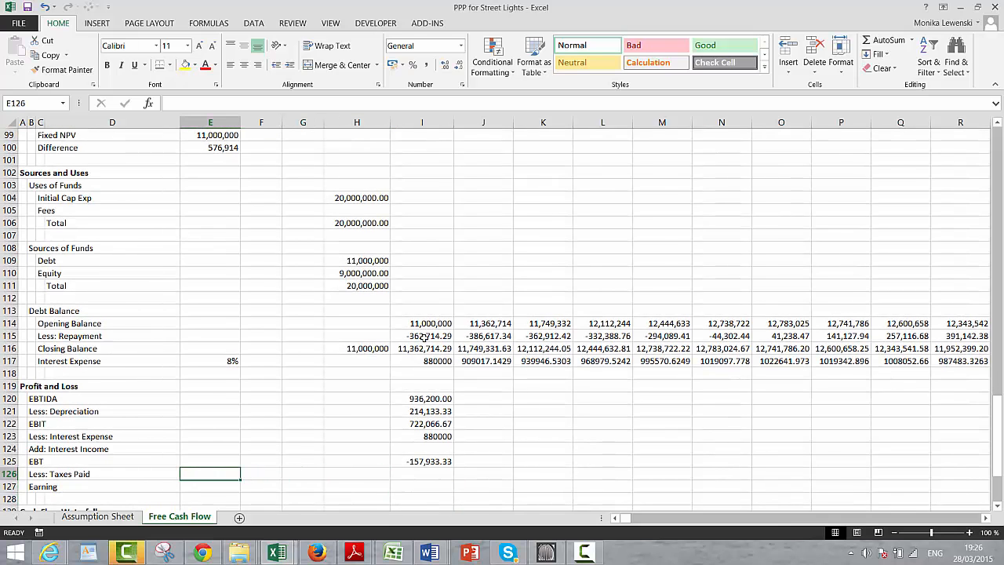
{"action": "type", "text": "="}
{"action": "key", "text": "Up"}
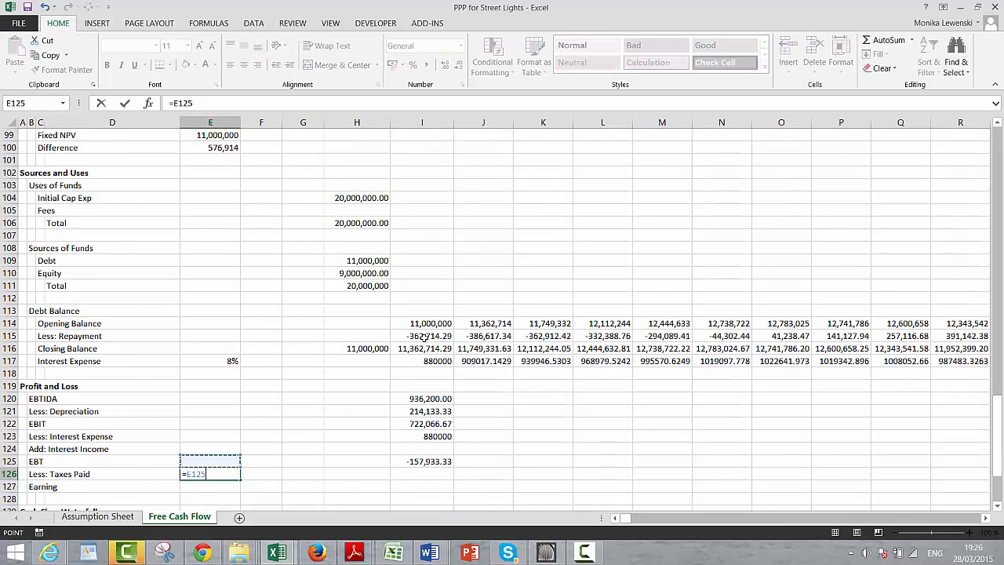
{"action": "key", "text": "Page_Up"}
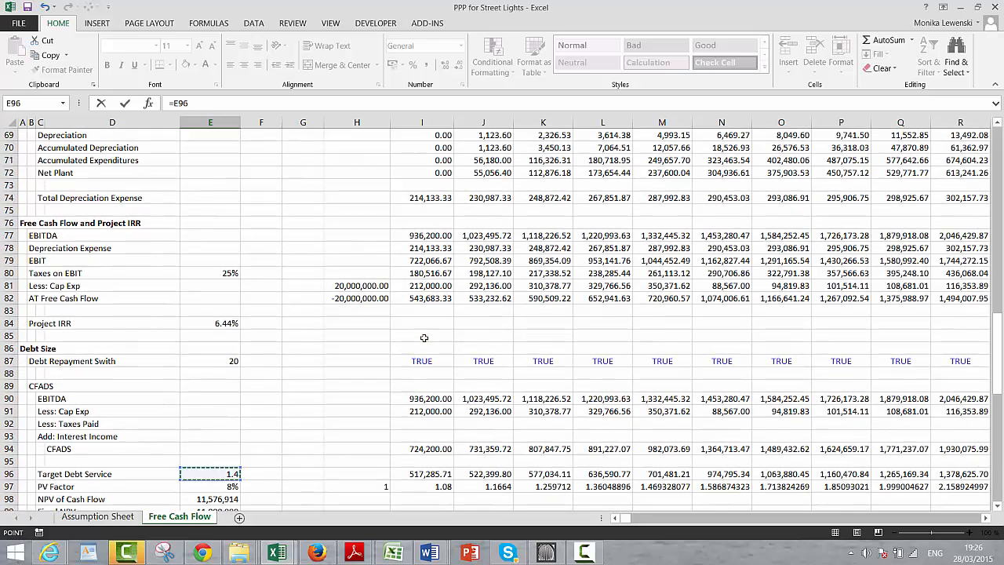
{"action": "left_click", "coordinate": [222, 273]}
{"action": "key", "text": "Return"}
{"action": "key", "text": "Up"}
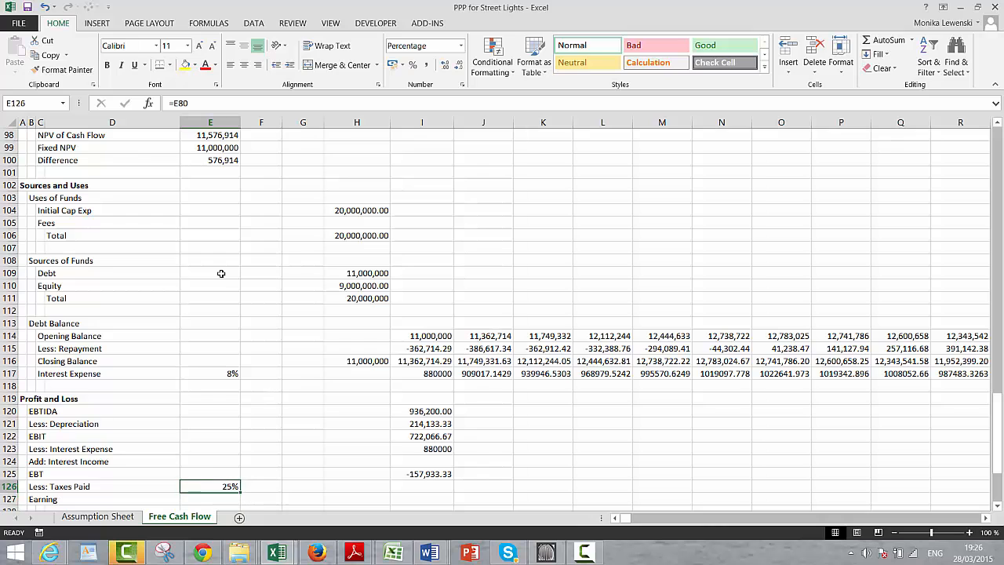
Step: Calculate the first-year Taxes Paid in I126 as EBT times the tax rate, using =I125*E126
{"action": "key", "text": "Right"}
{"action": "key", "text": "Right"}
{"action": "key", "text": "Right"}
{"action": "key", "text": "Right"}
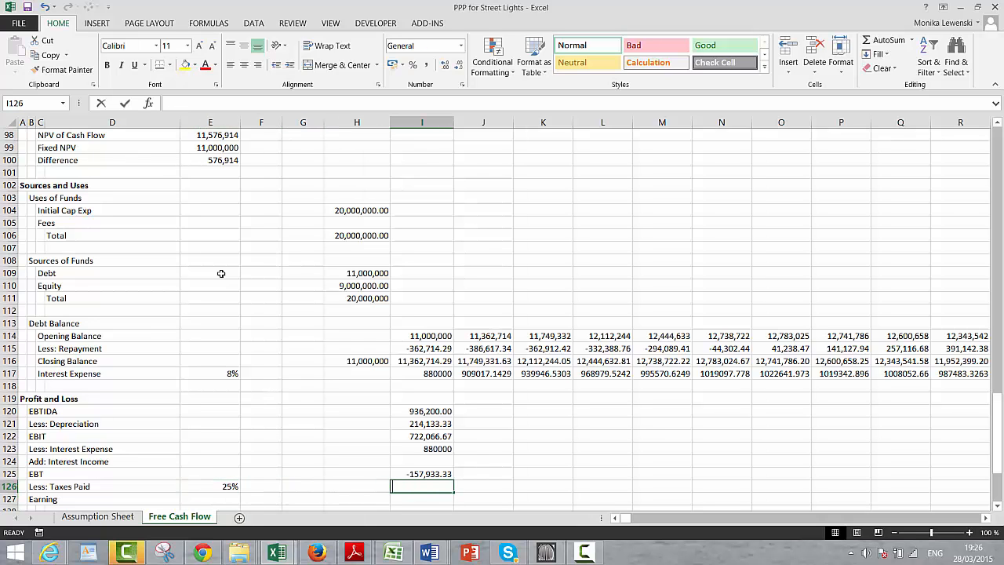
{"action": "type", "text": "]"}
{"action": "key", "text": "Escape"}
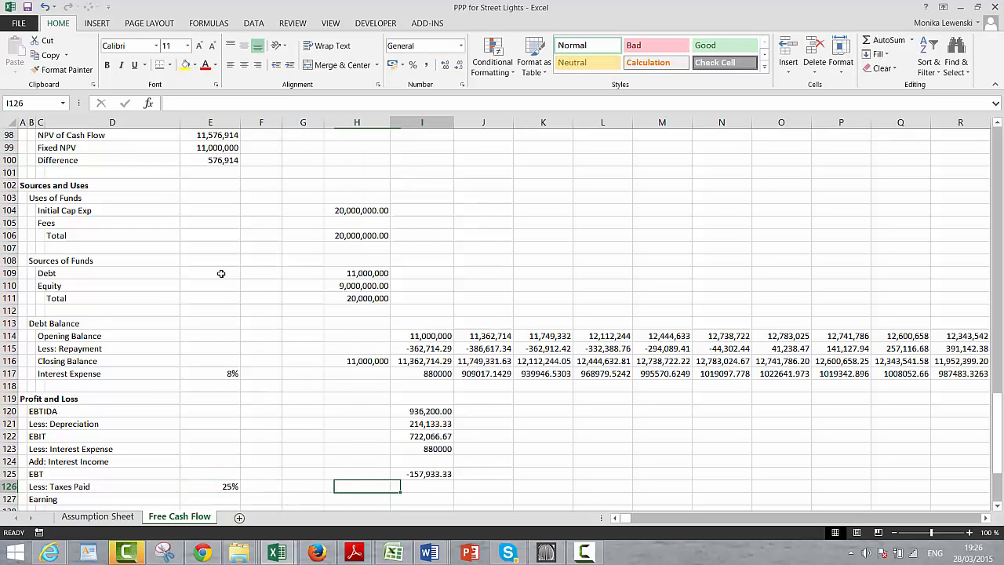
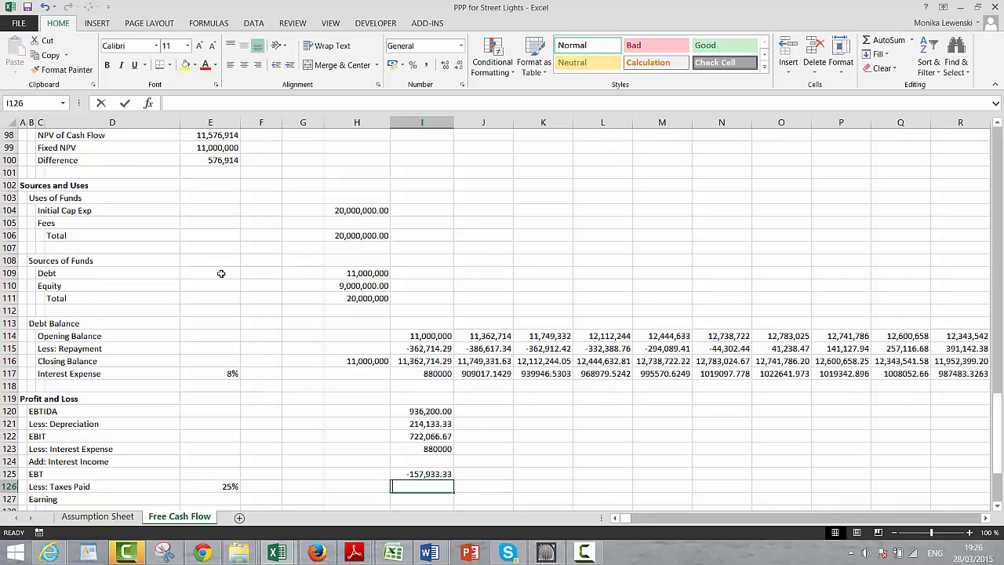
{"action": "type", "text": "="}
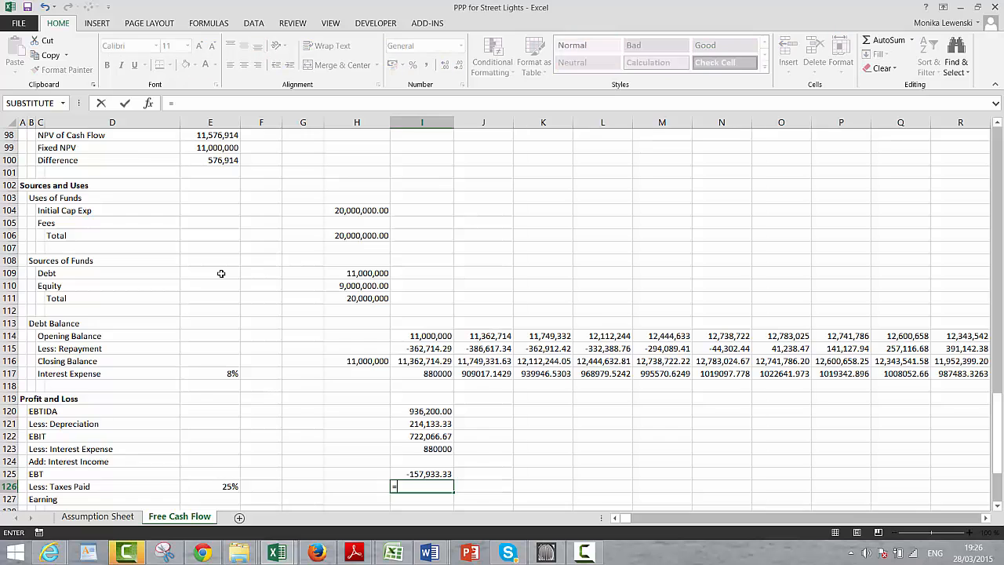
{"action": "key", "text": "Up"}
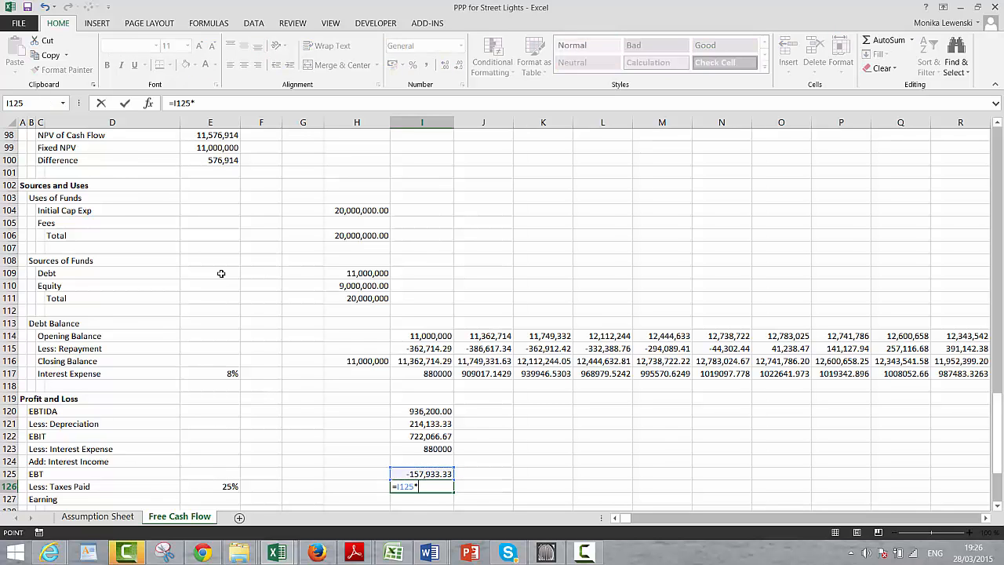
{"action": "type", "text": "*"}
{"action": "key", "text": "Left"}
{"action": "key", "text": "Left"}
{"action": "key", "text": "Left"}
{"action": "key", "text": "Left"}
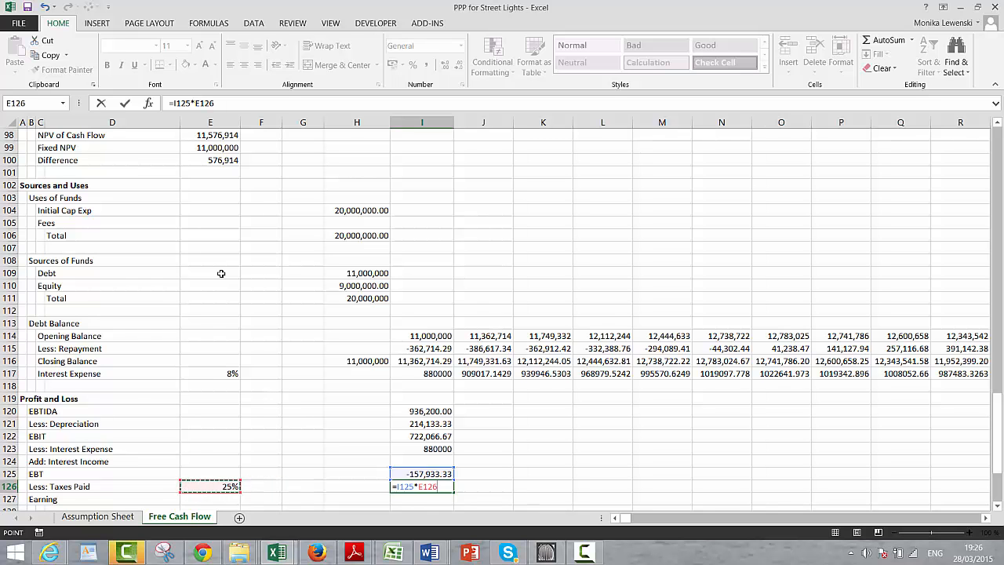
{"action": "key", "text": "Return"}
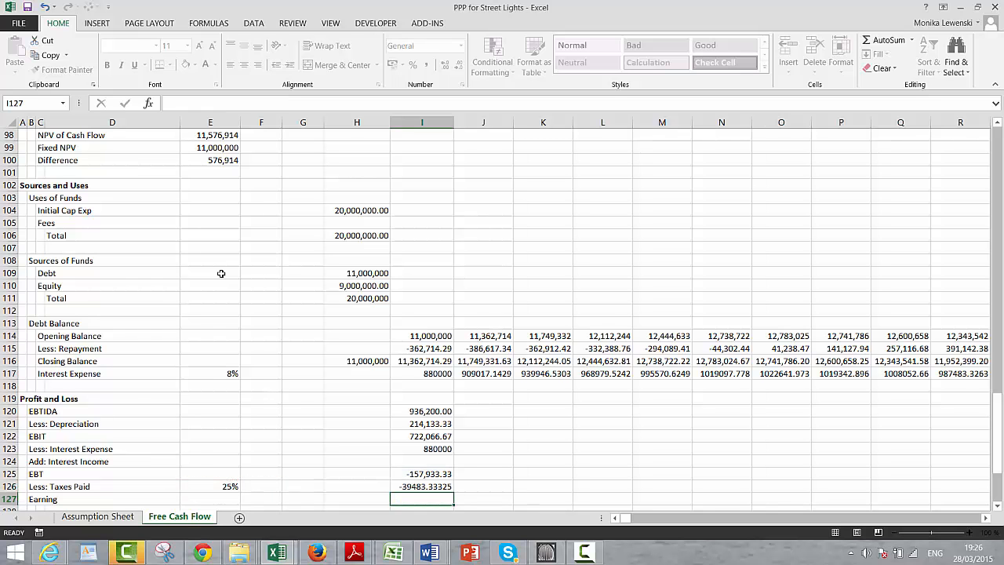
Step: Calculate the first-year Earning in I127 as EBT less taxes paid, using =I125-I126
{"action": "key", "text": "Return"}
{"action": "key", "text": "Up"}
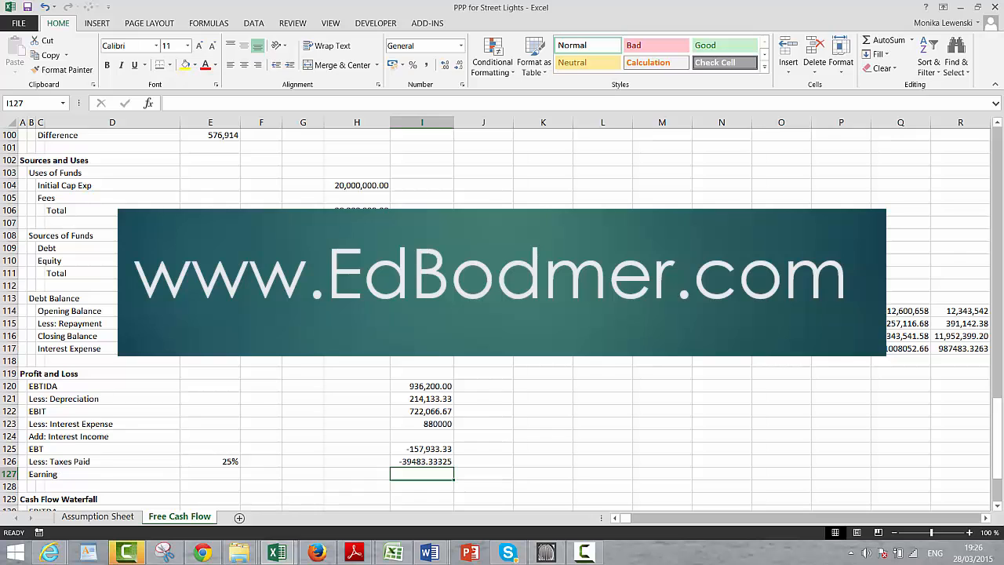
{"action": "type", "text": "="}
{"action": "key", "text": "Up"}
{"action": "key", "text": "Up"}
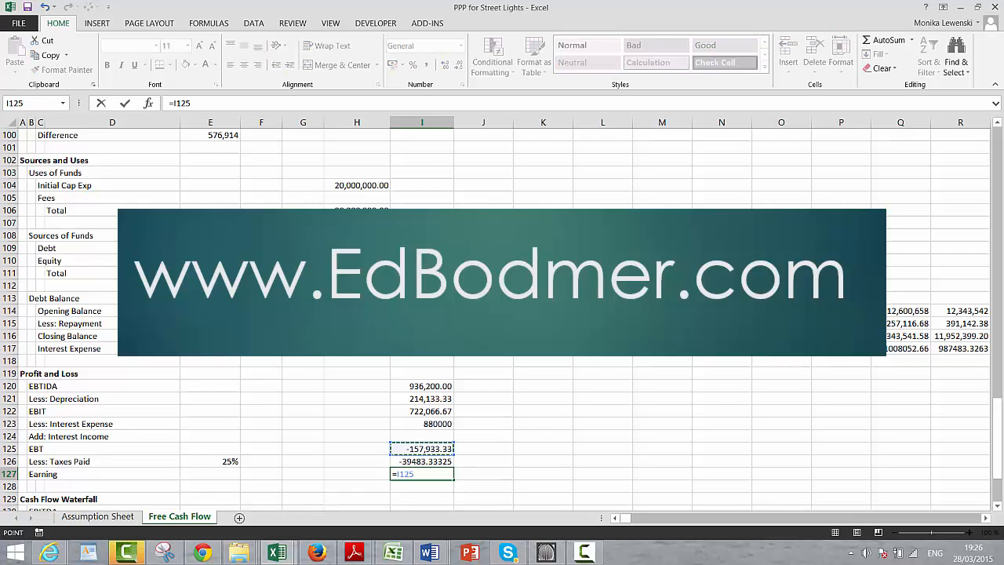
{"action": "type", "text": "-"}
{"action": "key", "text": "Up"}
{"action": "key", "text": "Return"}
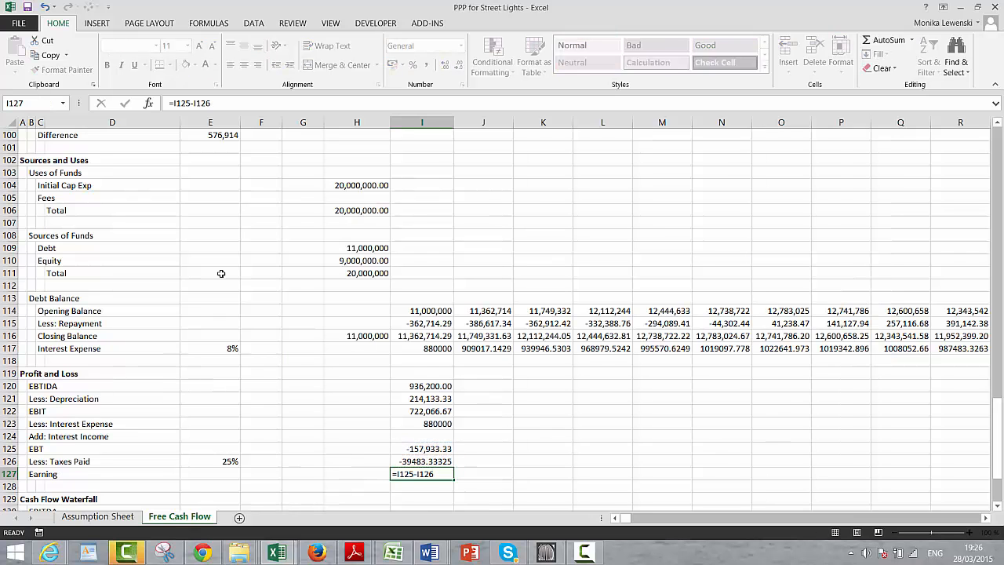
Step: Link the first-year EBITDA of the Cash Flow Waterfall in I130 to the Profit and Loss figure, using =I120
{"action": "key", "text": "Down"}
{"action": "key", "text": "Down"}
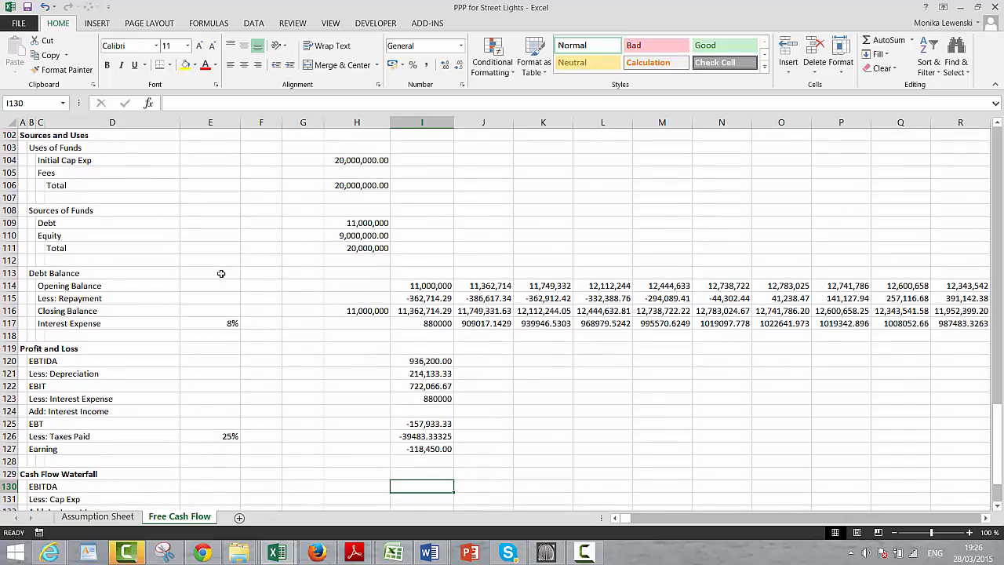
{"action": "type", "text": "="}
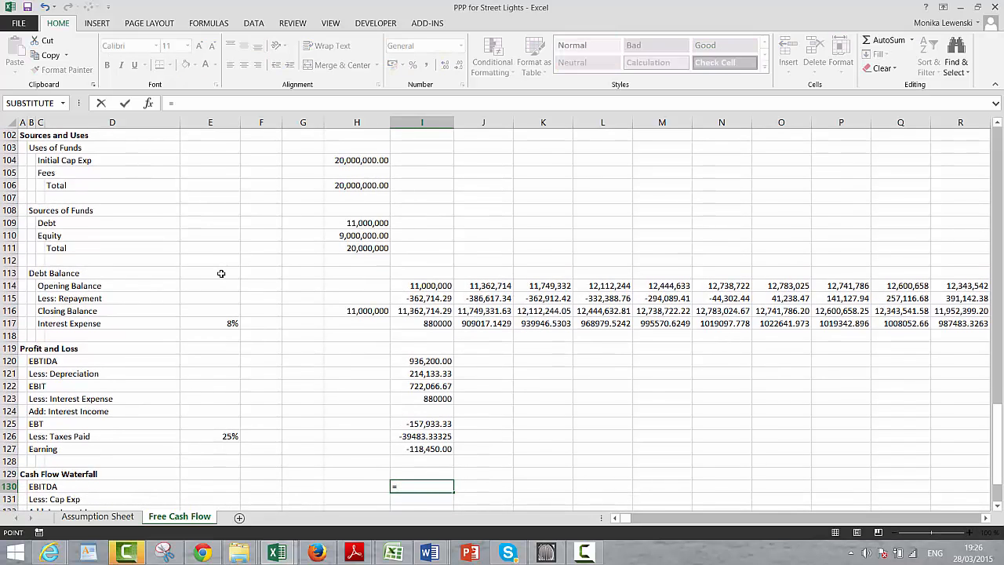
{"action": "key", "text": "Up"}
{"action": "key", "text": "Up"}
{"action": "key", "text": "Up"}
{"action": "key", "text": "Up"}
{"action": "key", "text": "Up"}
{"action": "key", "text": "Up"}
{"action": "key", "text": "Up"}
{"action": "key", "text": "Up"}
{"action": "key", "text": "Up"}
{"action": "key", "text": "Up"}
{"action": "key", "text": "Up"}
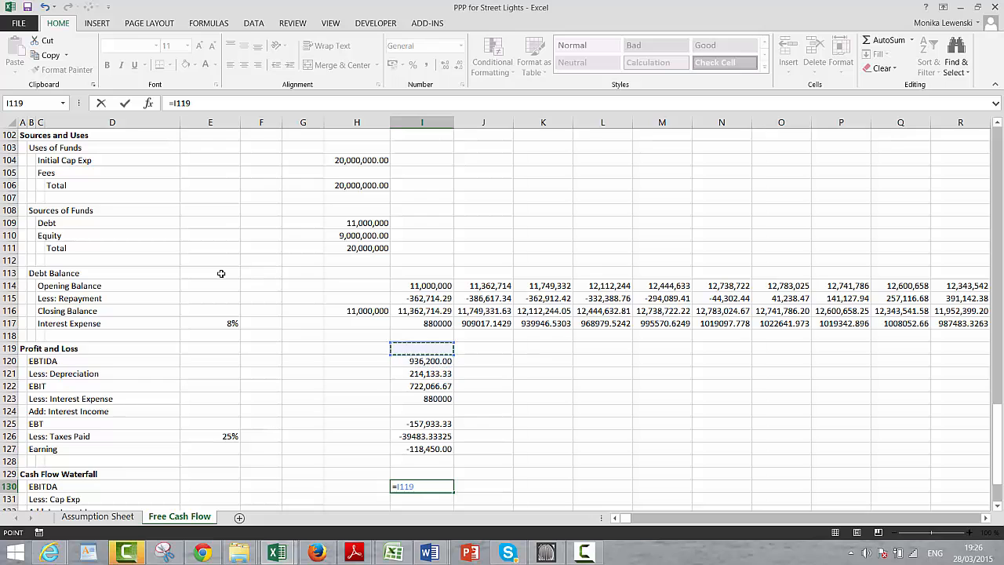
{"action": "key", "text": "Down"}
{"action": "key", "text": "Return"}
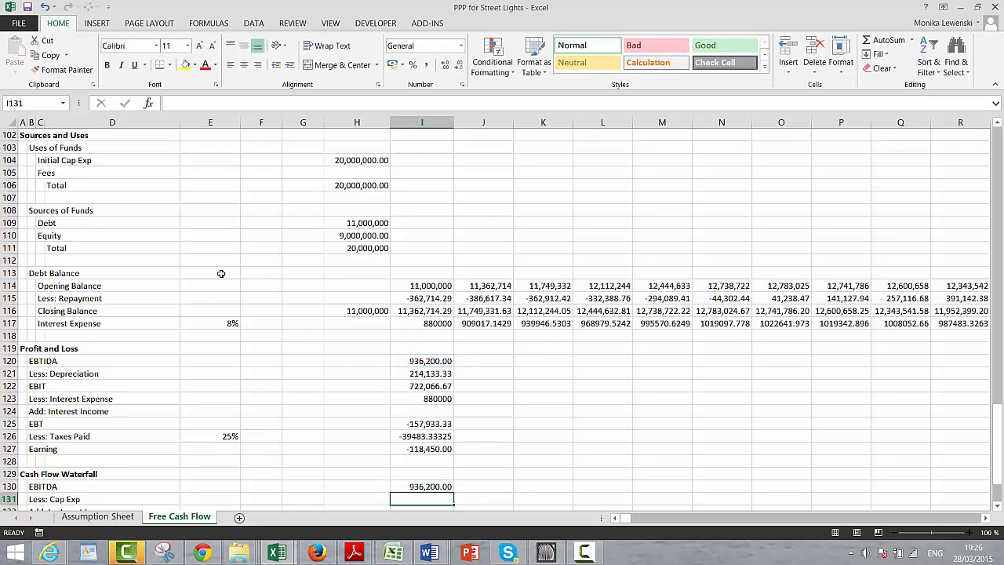
Step: Link the first-year Cap Exp of the Cash Flow Waterfall in I131 to the first-year capital expenditures calculated higher up in column I
{"action": "type", "text": "="}
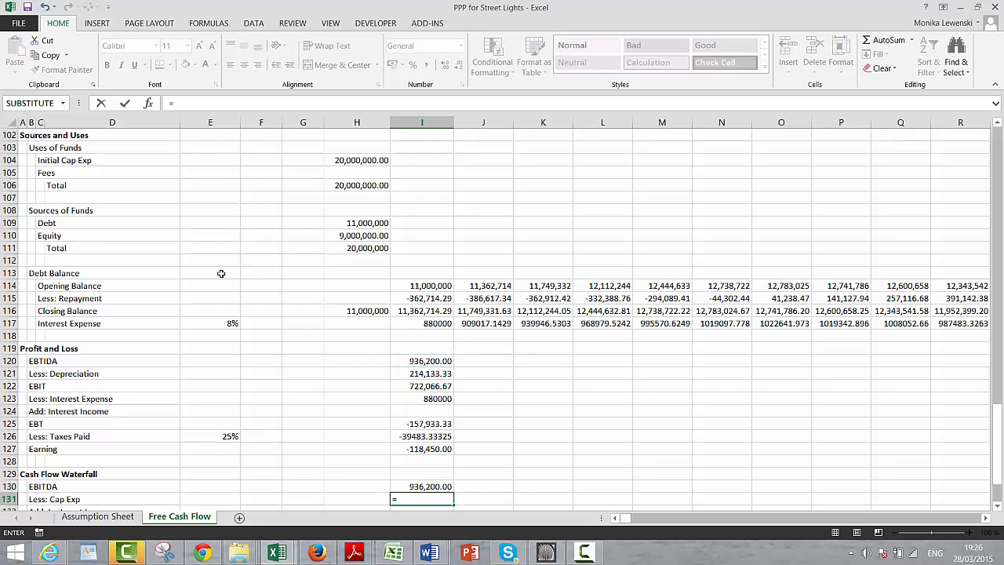
{"action": "key", "text": "Page_Up"}
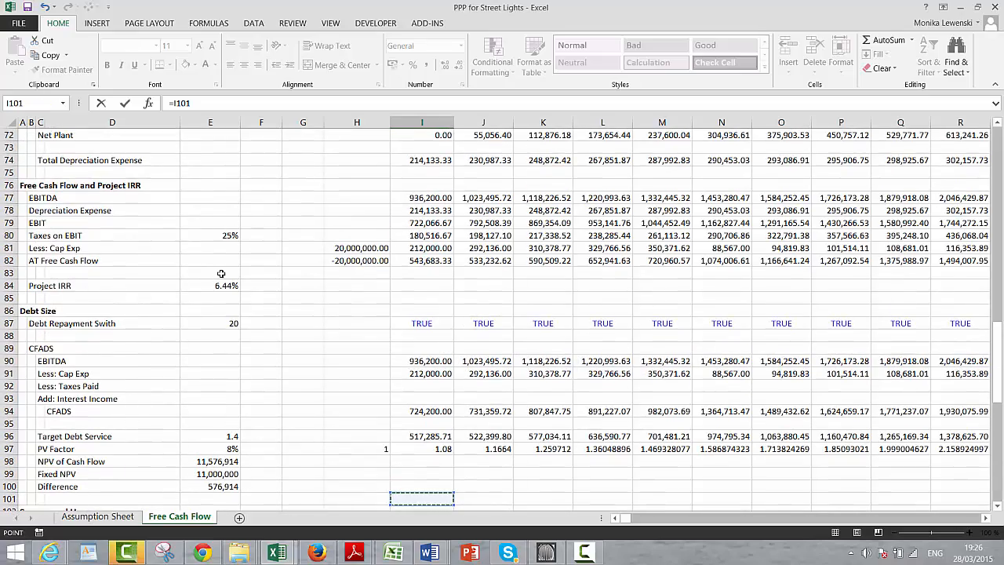
{"action": "key", "text": "Page_Up"}
{"action": "key", "text": "Page_Up"}
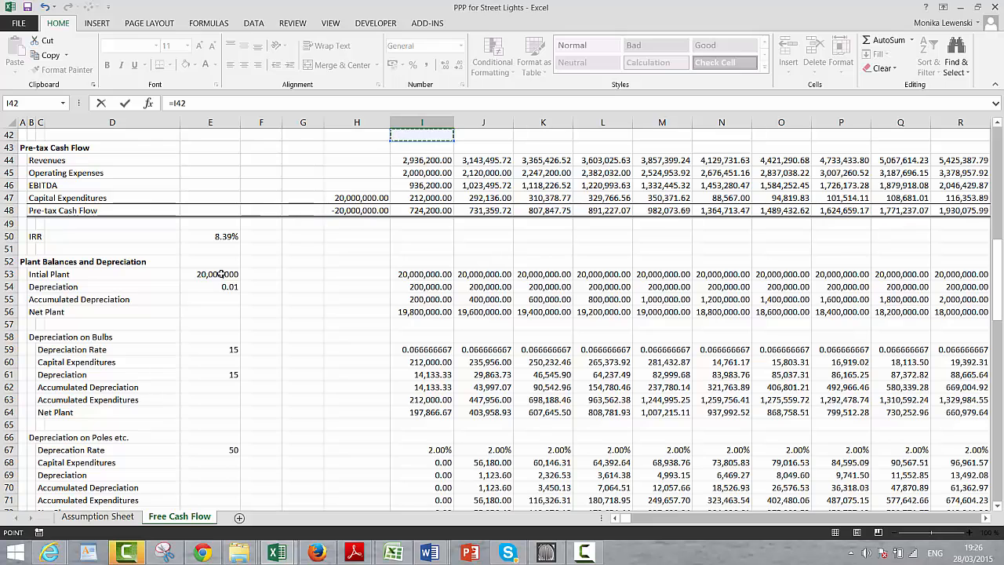
{"action": "key", "text": "Down"}
{"action": "key", "text": "Down"}
{"action": "key", "text": "Down"}
{"action": "key", "text": "Down"}
{"action": "key", "text": "Down"}
{"action": "key", "text": "Down"}
{"action": "key", "text": "Down"}
{"action": "key", "text": "Down"}
{"action": "key", "text": "Down"}
{"action": "key", "text": "Down"}
{"action": "key", "text": "Down"}
{"action": "key", "text": "Down"}
{"action": "key", "text": "Down"}
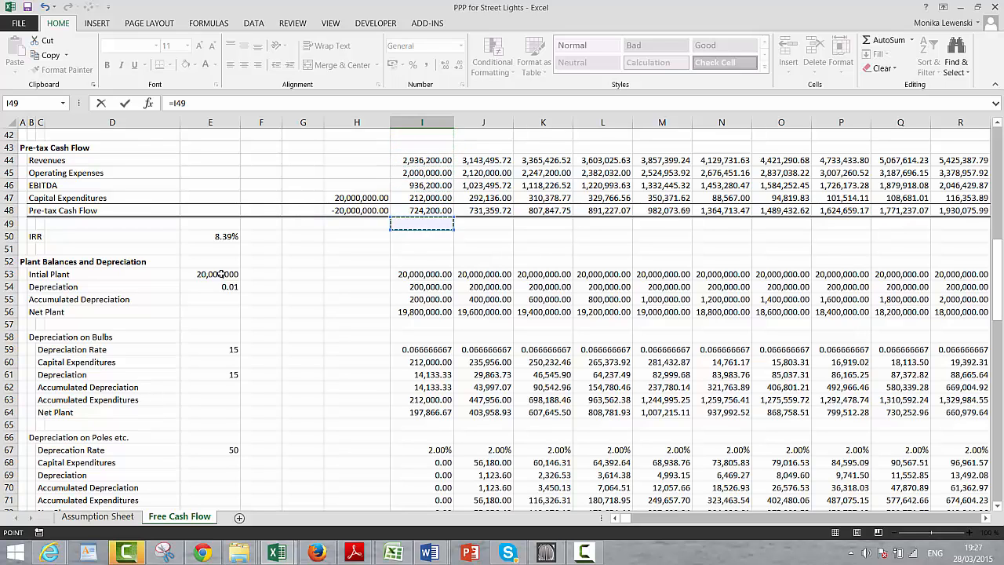
{"action": "key", "text": "Down"}
{"action": "key", "text": "Down"}
{"action": "key", "text": "Down"}
{"action": "key", "text": "Down"}
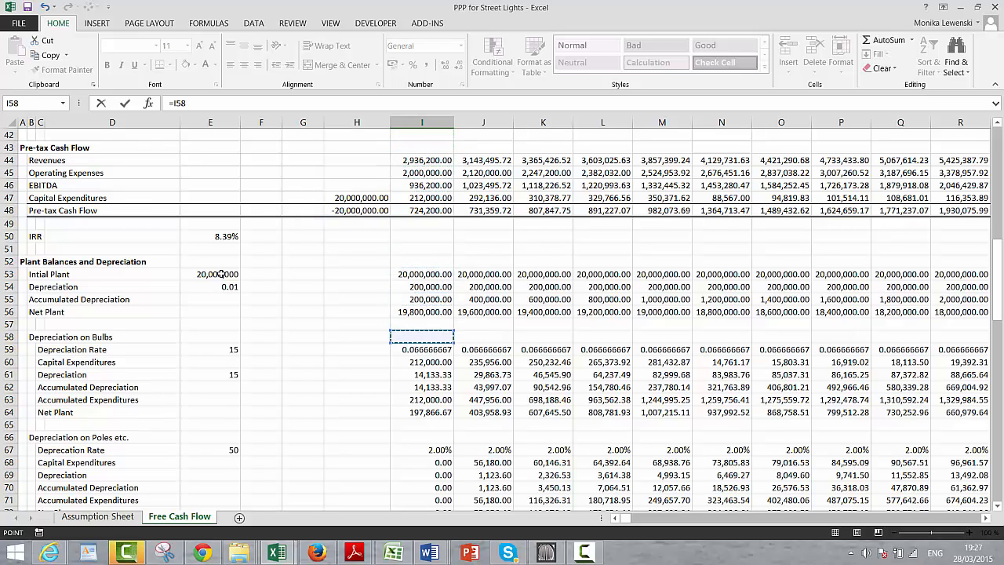
{"action": "key", "text": "Down"}
{"action": "key", "text": "Return"}
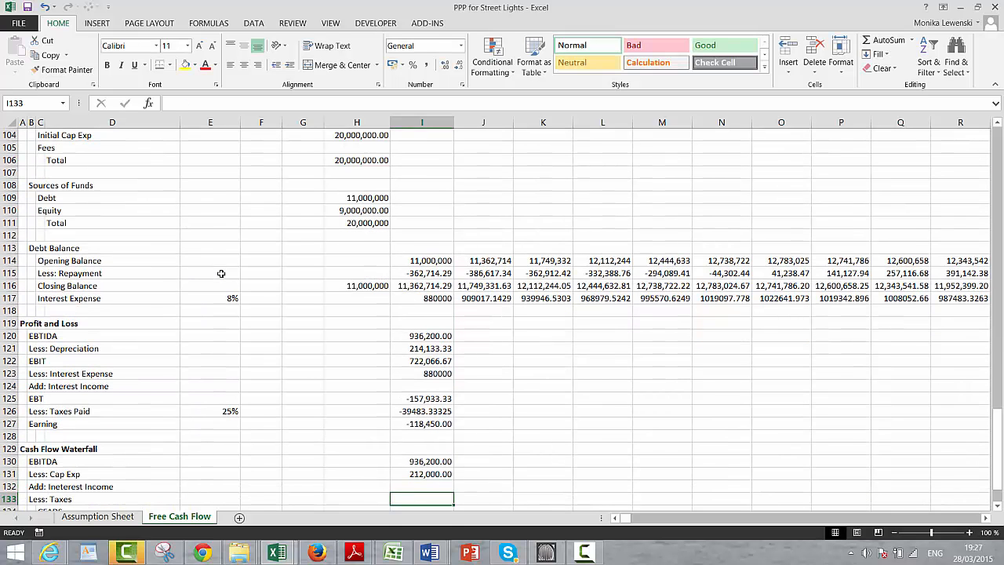
Step: Link the first-year Taxes of the Cash Flow Waterfall in I133 to Taxes Paid in I126, leaving interest income in I132 empty
{"action": "key", "text": "Down"}
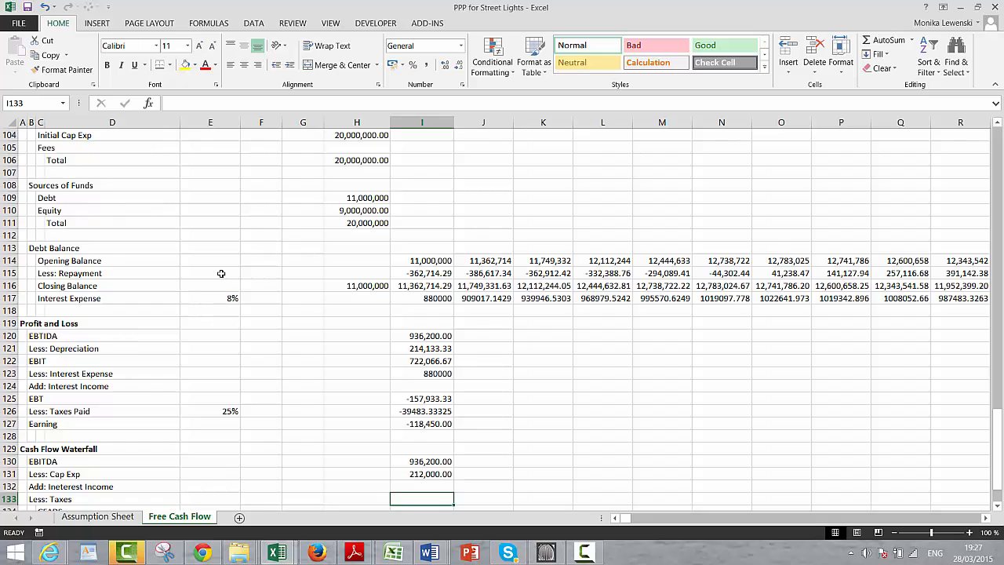
{"action": "type", "text": "="}
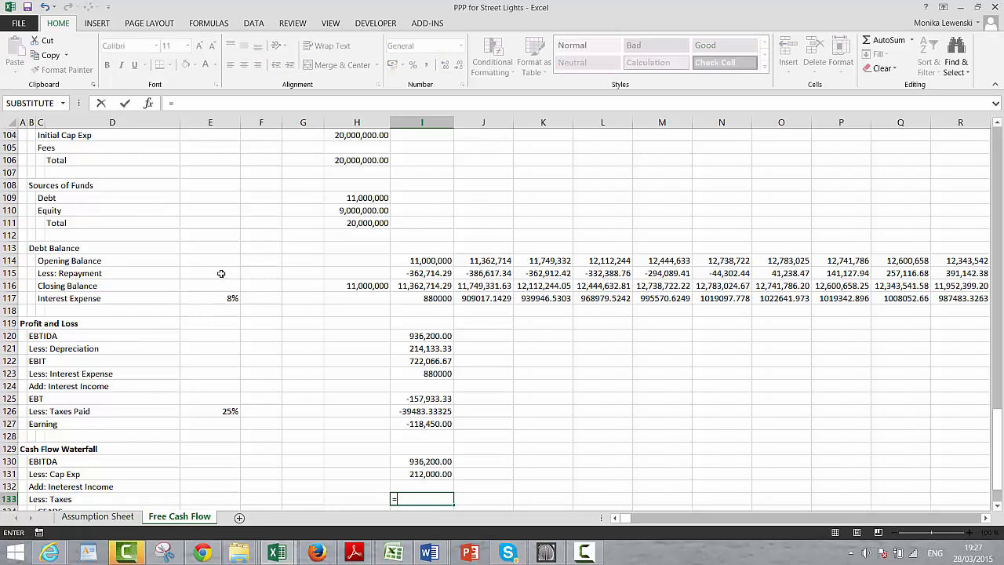
{"action": "key", "text": "Up"}
{"action": "key", "text": "Up"}
{"action": "key", "text": "Up"}
{"action": "key", "text": "Up"}
{"action": "key", "text": "Up"}
{"action": "key", "text": "Up"}
{"action": "key", "text": "Up"}
{"action": "key", "text": "Up"}
{"action": "key", "text": "Up"}
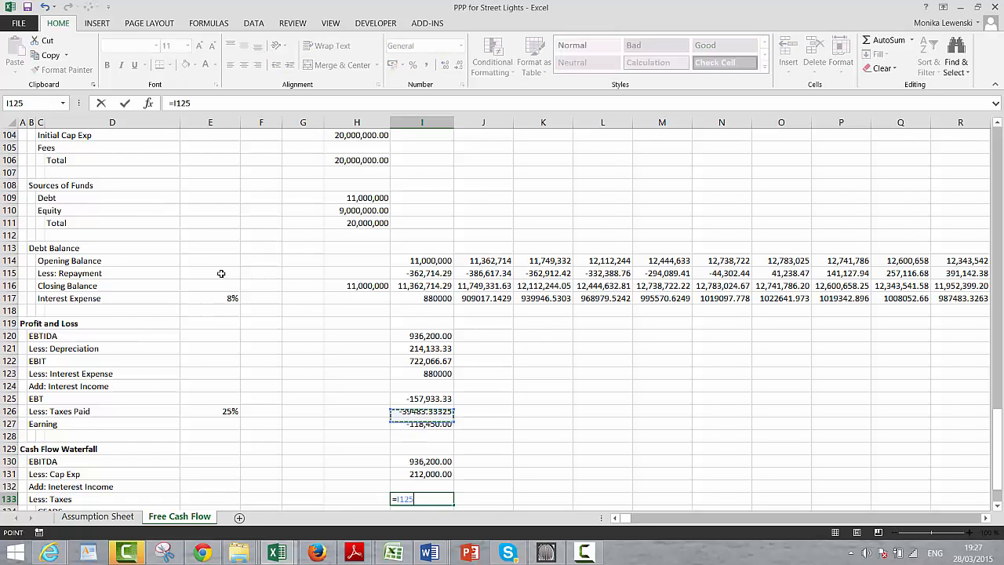
{"action": "key", "text": "Down"}
{"action": "key", "text": "Down"}
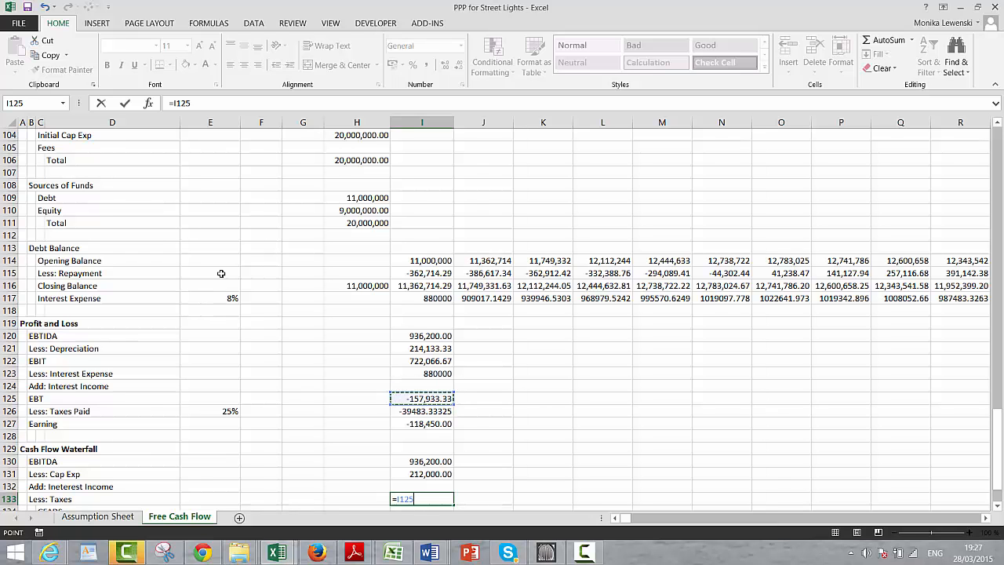
{"action": "key", "text": "Return"}
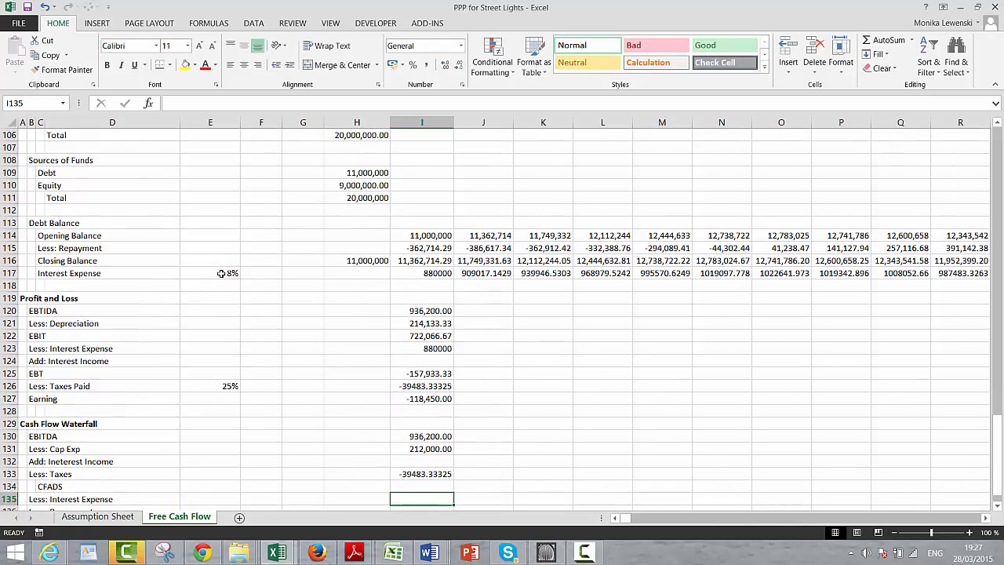
Step: Calculate the first-year CFADS in I134 from EBITDA, cap exp, interest income and taxes, using =I130-I131+I132-I133
{"action": "type", "text": "="}
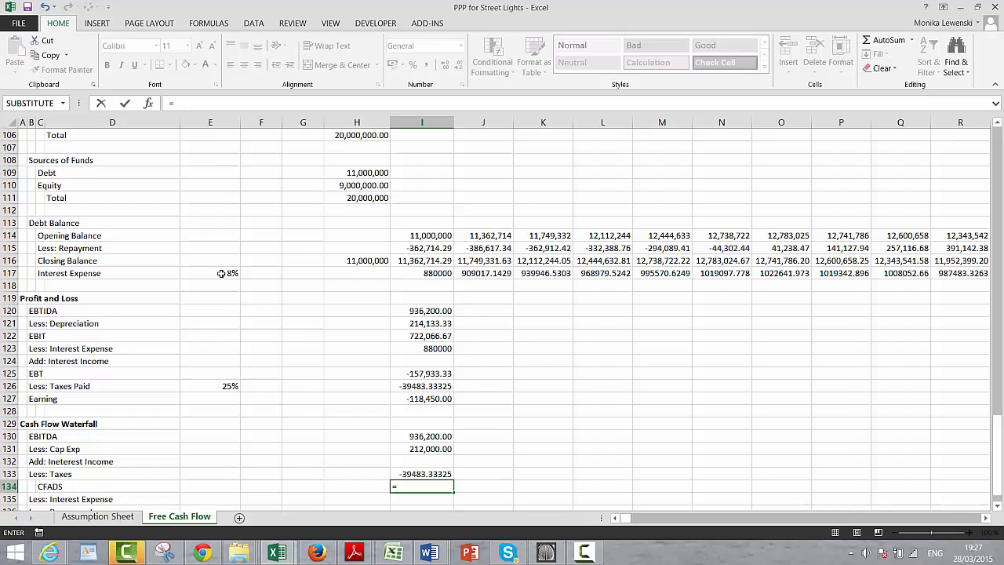
{"action": "key", "text": "Up"}
{"action": "key", "text": "Up"}
{"action": "key", "text": "Up"}
{"action": "key", "text": "Up"}
{"action": "key", "text": "Up"}
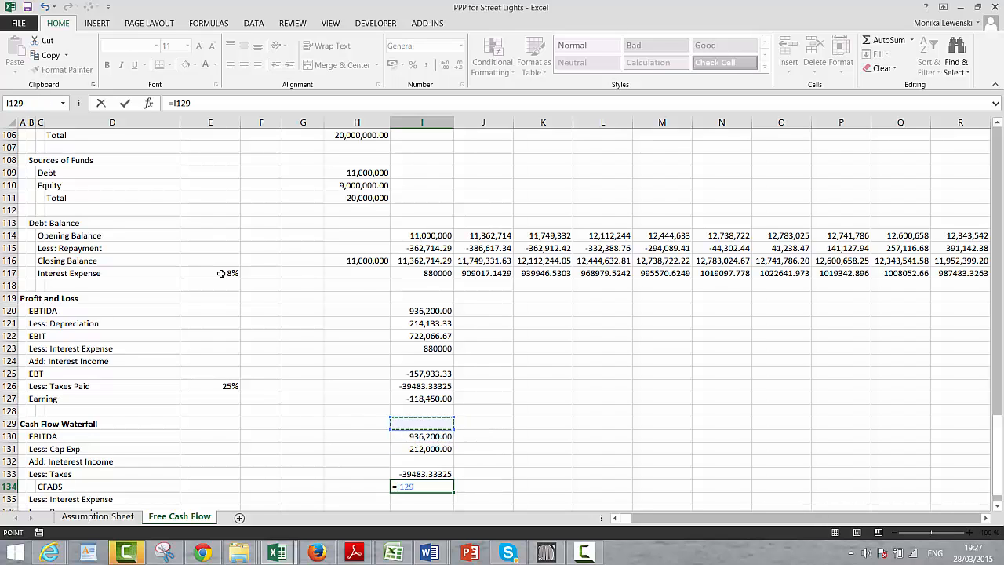
{"action": "key", "text": "Down"}
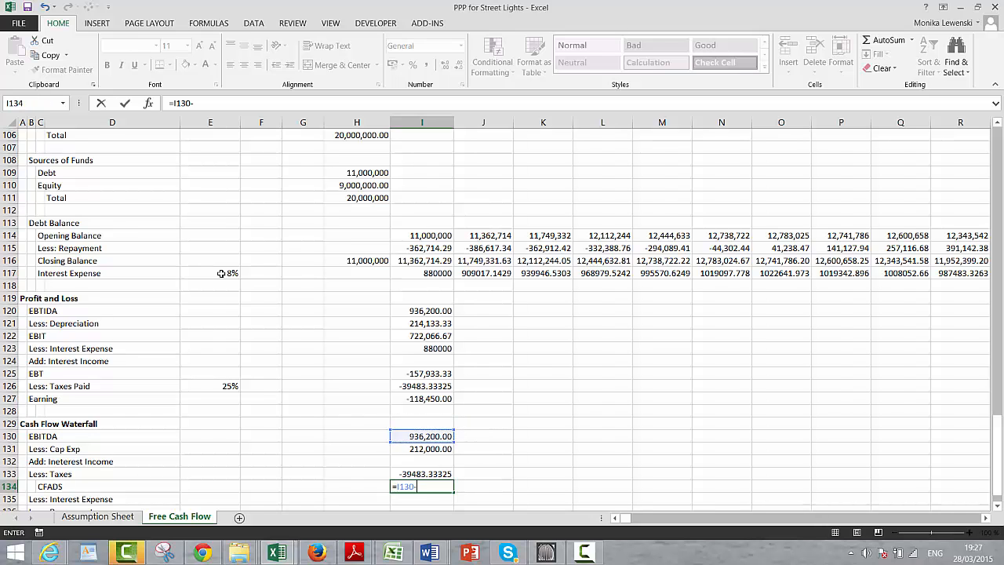
{"action": "type", "text": "-"}
{"action": "key", "text": "Up"}
{"action": "key", "text": "Up"}
{"action": "key", "text": "Up"}
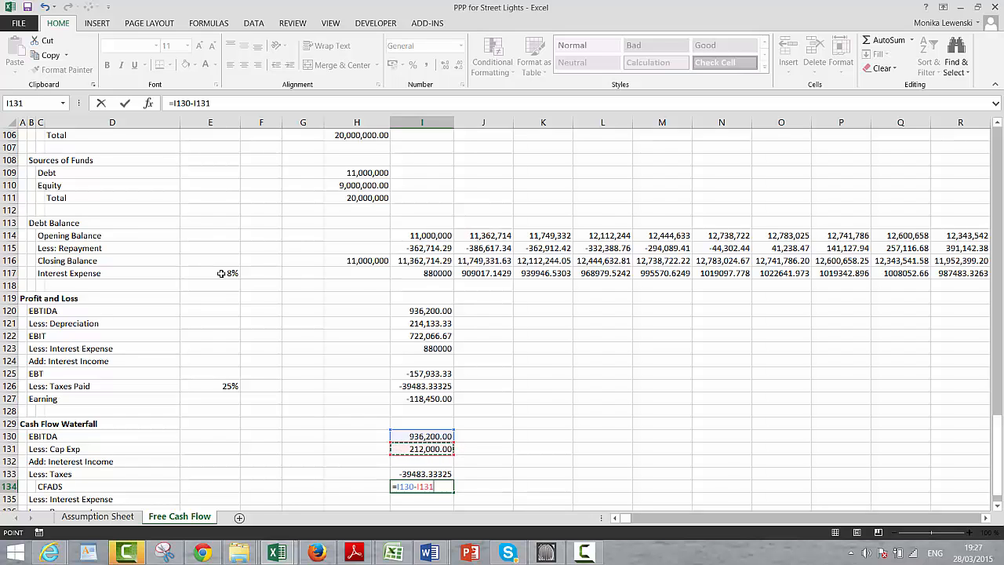
{"action": "key", "text": "Up"}
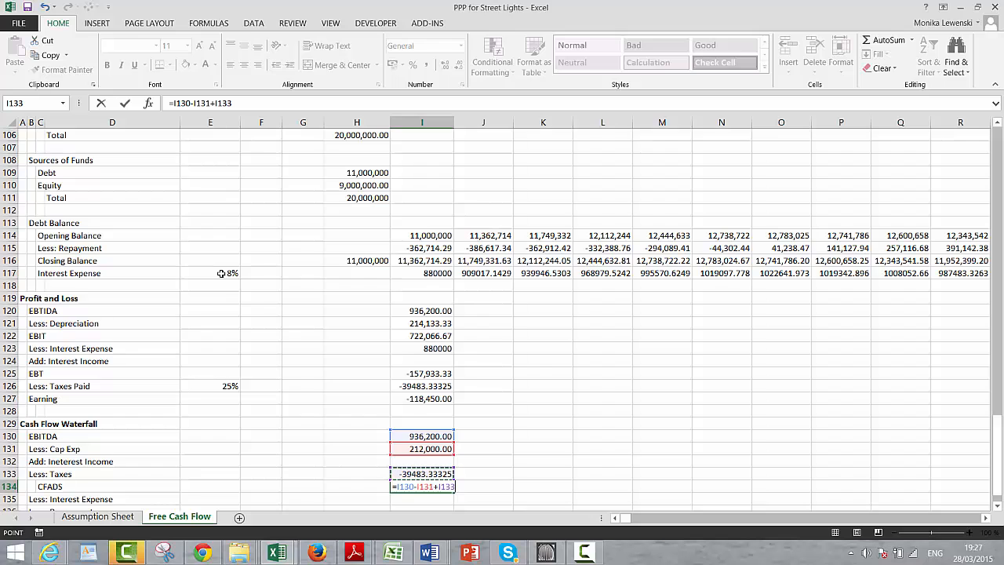
{"action": "key", "text": "Up"}
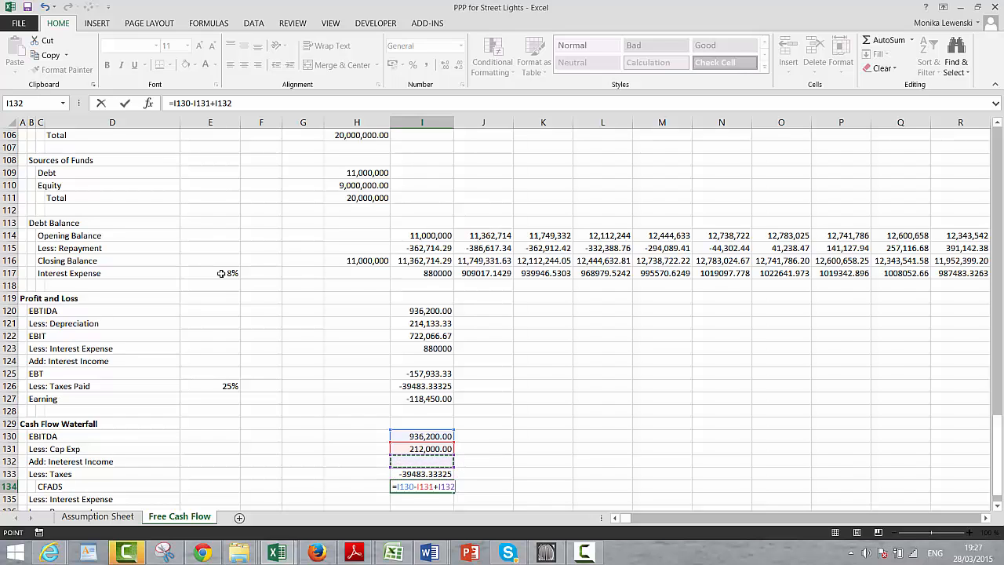
{"action": "type", "text": "-"}
{"action": "key", "text": "Up"}
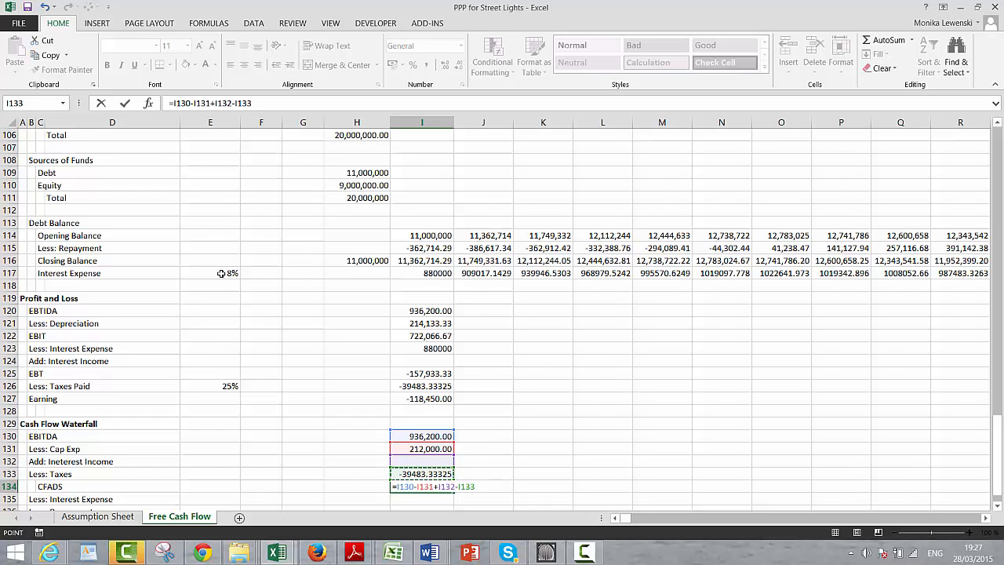
{"action": "key", "text": "Return"}
{"action": "key", "text": "Return"}
{"action": "key", "text": "Up"}
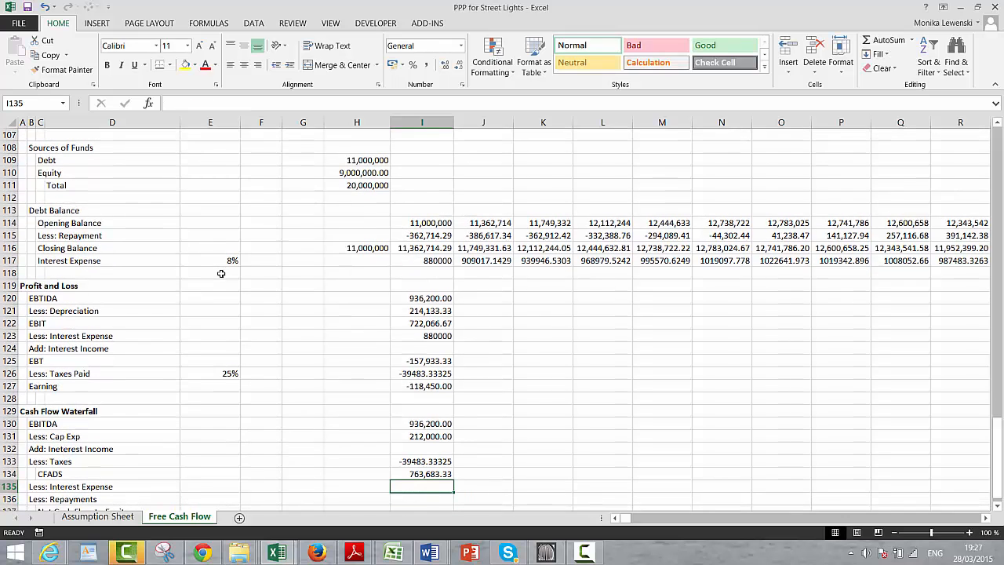
Step: Link the first-year Interest Expense of the Cash Flow Waterfall in I135 to the Profit and Loss interest expense, using =I123
{"action": "type", "text": "="}
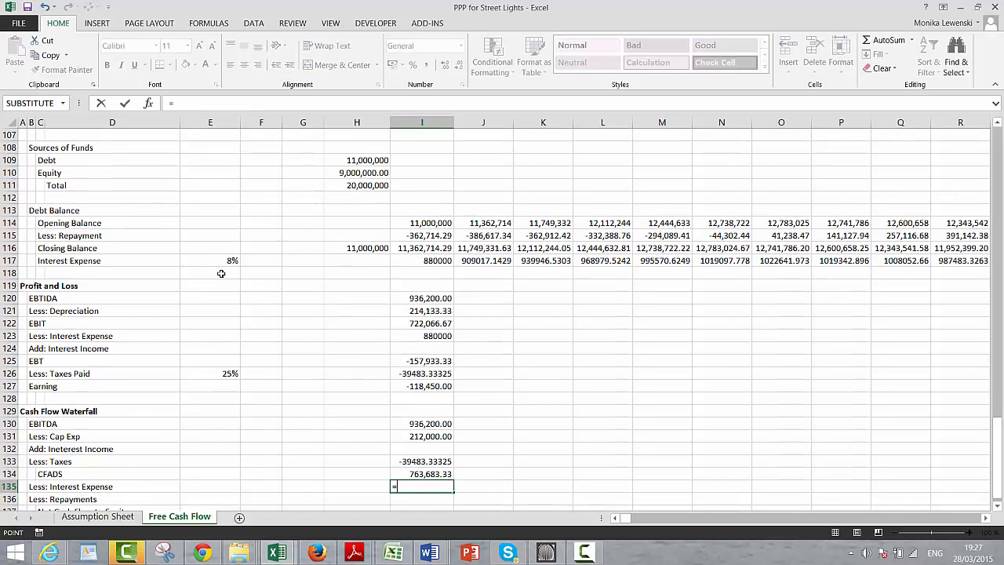
{"action": "key", "text": "Up"}
{"action": "key", "text": "Up"}
{"action": "key", "text": "Up"}
{"action": "key", "text": "Up"}
{"action": "key", "text": "Up"}
{"action": "key", "text": "Up"}
{"action": "key", "text": "Up"}
{"action": "key", "text": "Up"}
{"action": "key", "text": "Up"}
{"action": "key", "text": "Up"}
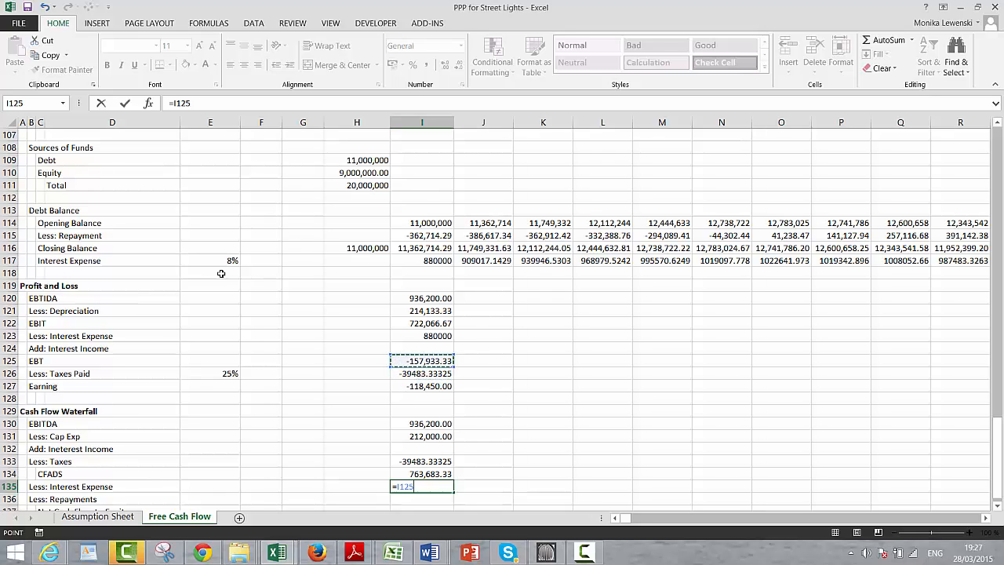
{"action": "key", "text": "Up"}
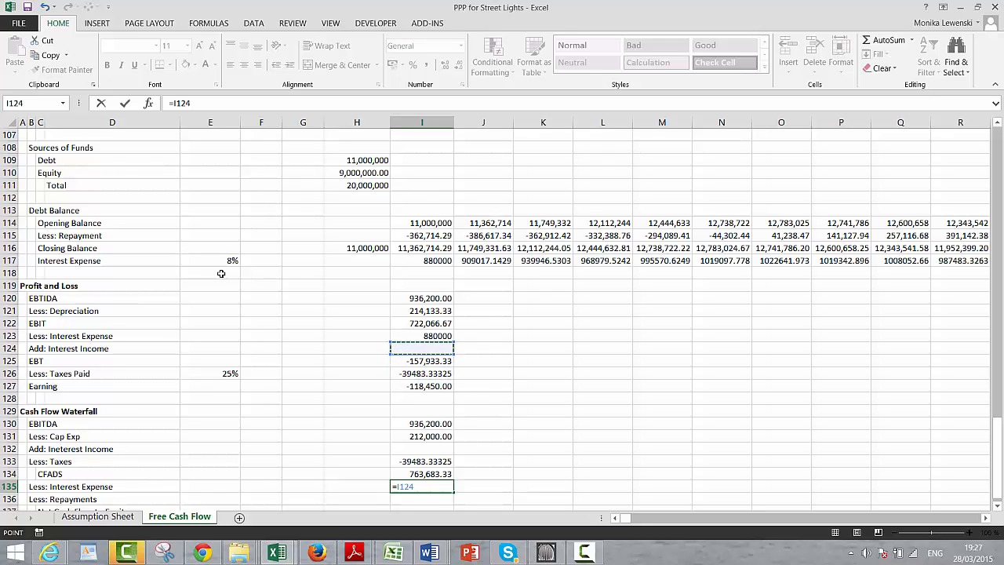
{"action": "key", "text": "Up"}
{"action": "key", "text": "Return"}
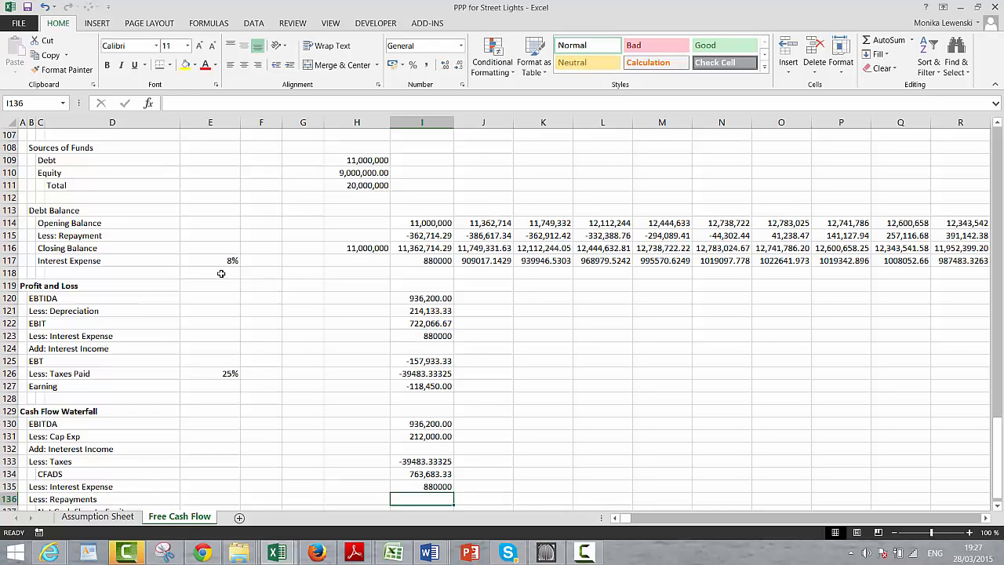
Step: Link the first-year Repayments of the Cash Flow Waterfall in I136 to the Debt Balance repayment, using =I115
{"action": "type", "text": "="}
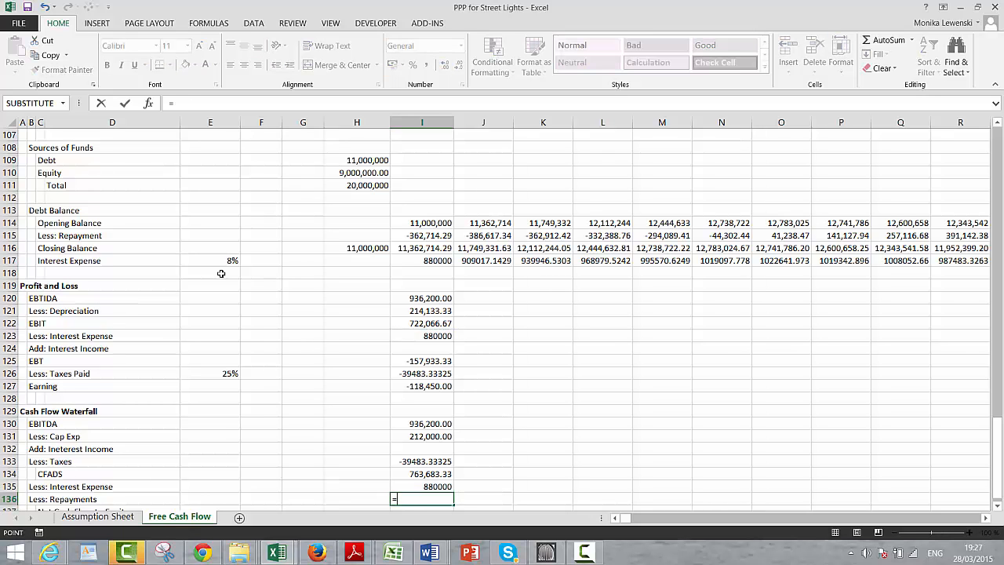
{"action": "key", "text": "Up"}
{"action": "key", "text": "Up"}
{"action": "key", "text": "Up"}
{"action": "key", "text": "Up"}
{"action": "key", "text": "Up"}
{"action": "key", "text": "Up"}
{"action": "key", "text": "Up"}
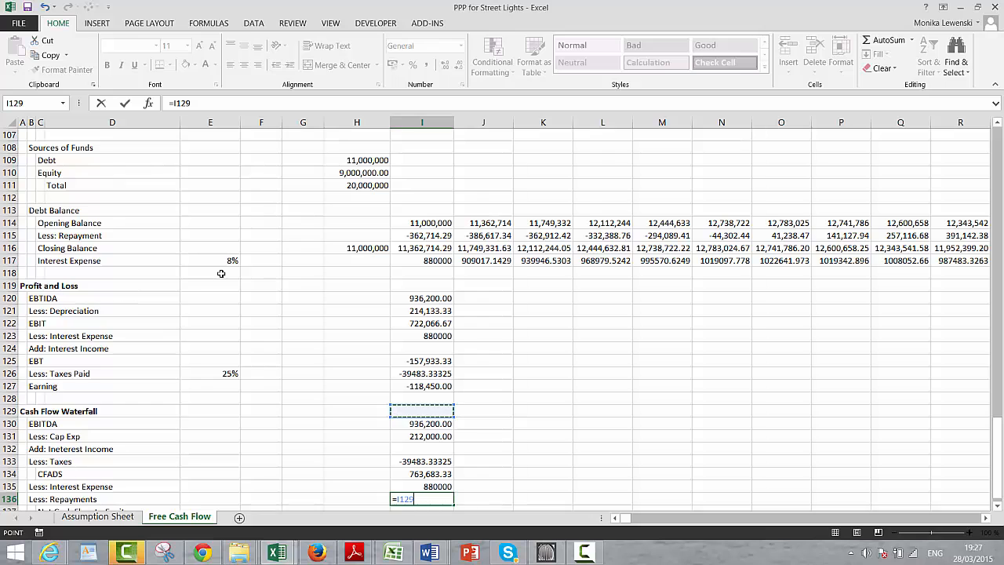
{"action": "key", "text": "Up"}
{"action": "key", "text": "Up"}
{"action": "key", "text": "Up"}
{"action": "key", "text": "Up"}
{"action": "key", "text": "Up"}
{"action": "key", "text": "Up"}
{"action": "key", "text": "Up"}
{"action": "key", "text": "Up"}
{"action": "key", "text": "Up"}
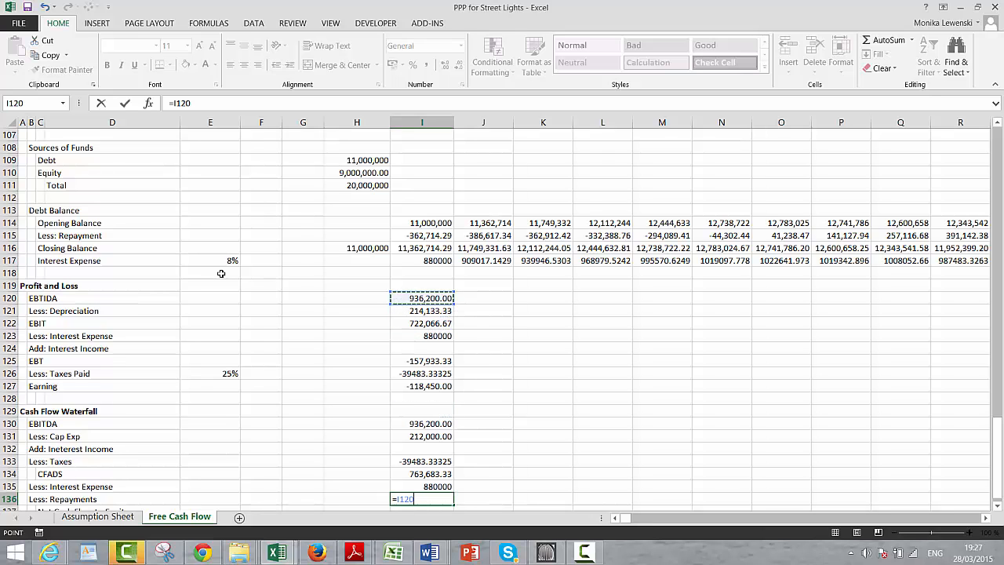
{"action": "key", "text": "Up"}
{"action": "key", "text": "Up"}
{"action": "key", "text": "Up"}
{"action": "key", "text": "Up"}
{"action": "key", "text": "Up"}
{"action": "key", "text": "Up"}
{"action": "key", "text": "Up"}
{"action": "key", "text": "Up"}
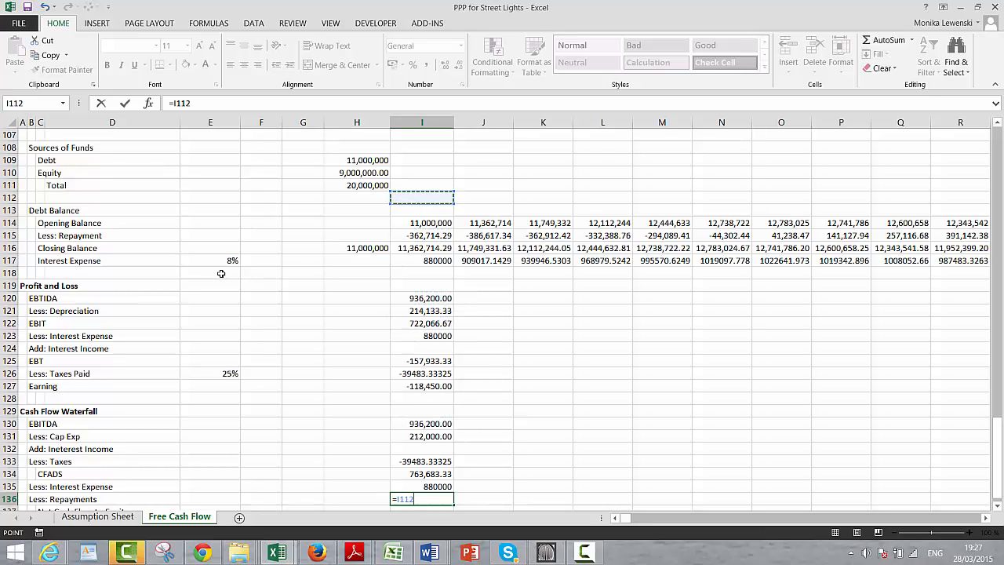
{"action": "key", "text": "Down"}
{"action": "key", "text": "Down"}
{"action": "key", "text": "Down"}
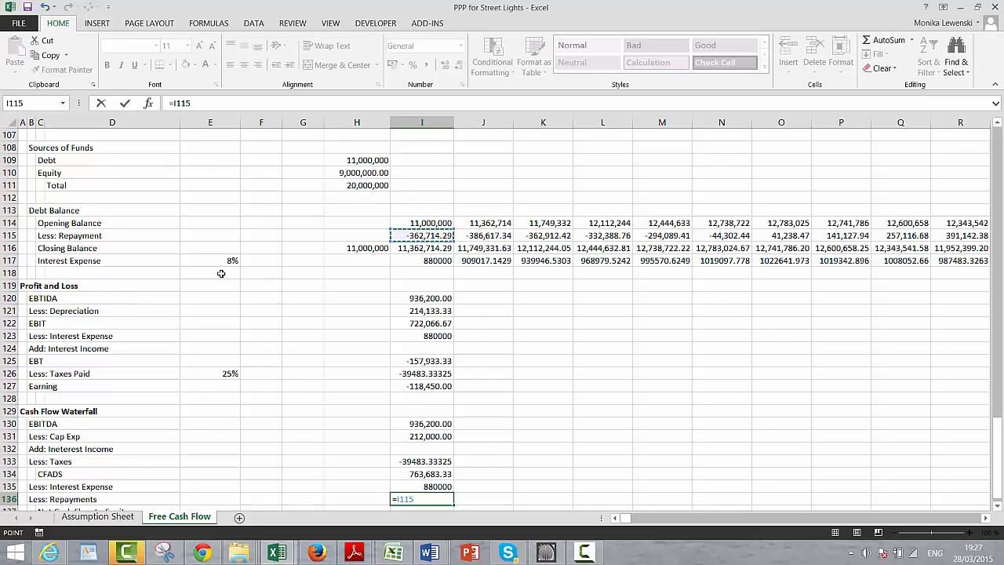
{"action": "key", "text": "Return"}
Step: Calculate the first-year Net Cash Flow to Equity in I137 from CFADS, interest expense and repayments, using =I134-I135-I136
{"action": "key", "text": "Return"}
{"action": "key", "text": "Up"}
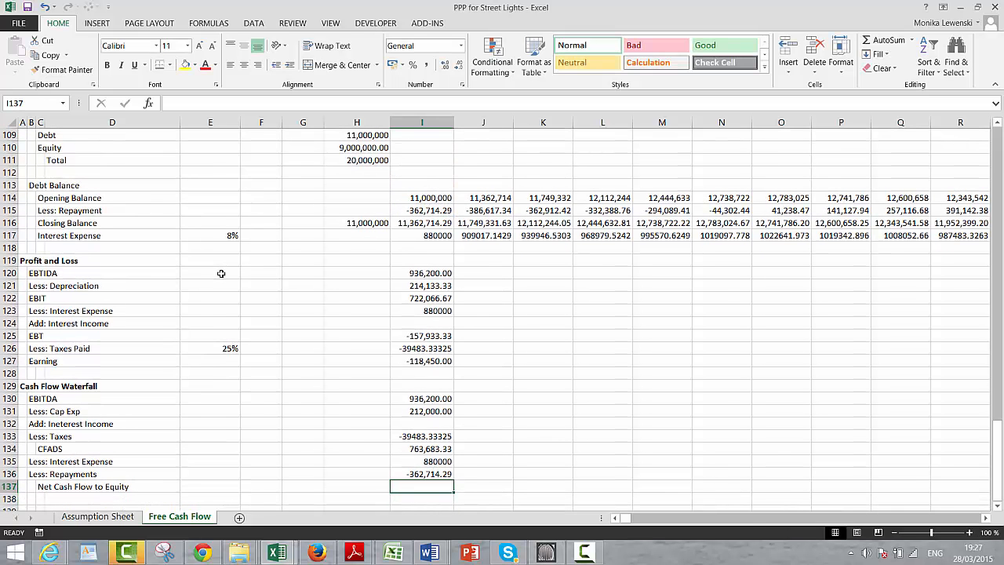
{"action": "type", "text": "="}
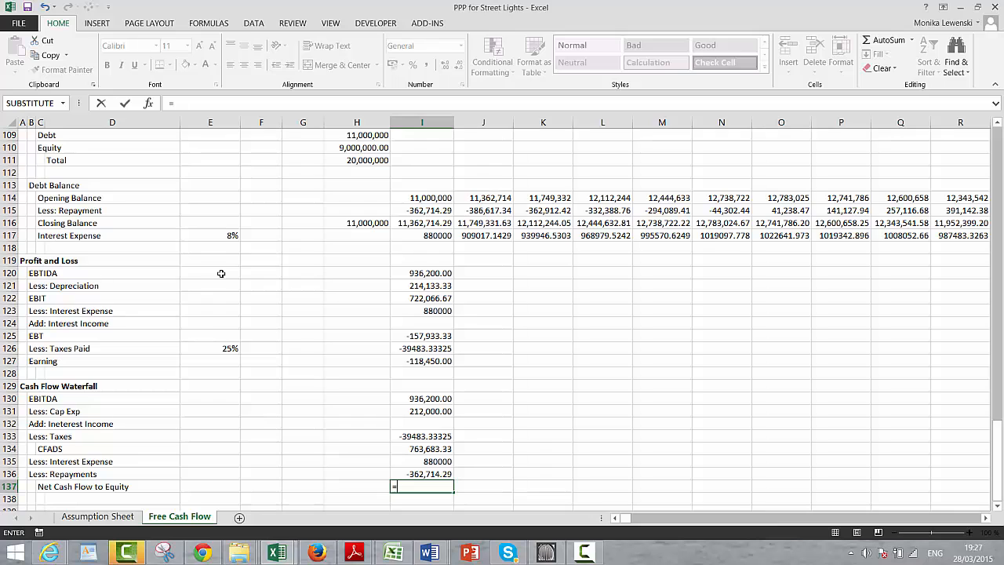
{"action": "key", "text": "Up"}
{"action": "key", "text": "Up"}
{"action": "key", "text": "Up"}
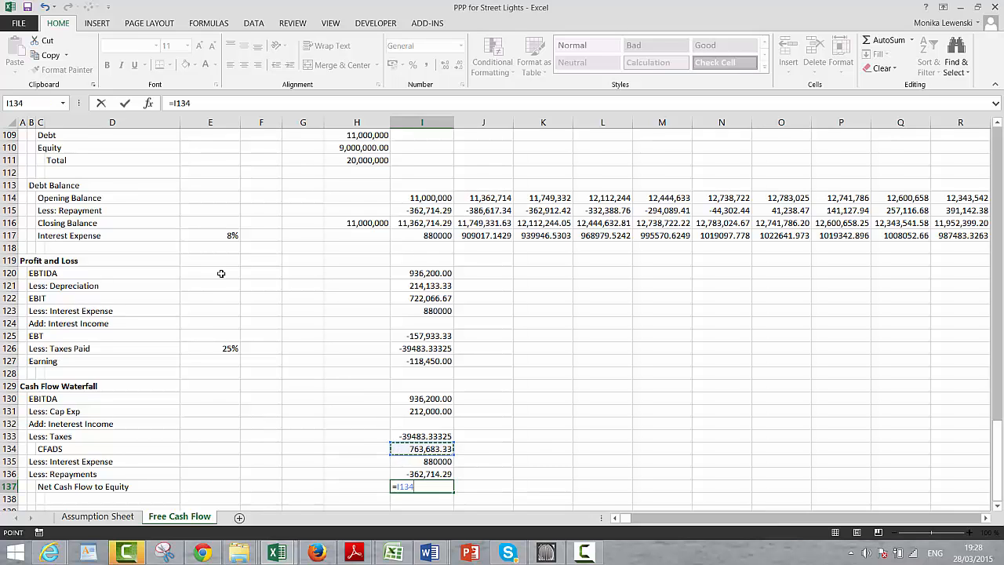
{"action": "type", "text": "-"}
{"action": "key", "text": "Up"}
{"action": "key", "text": "Up"}
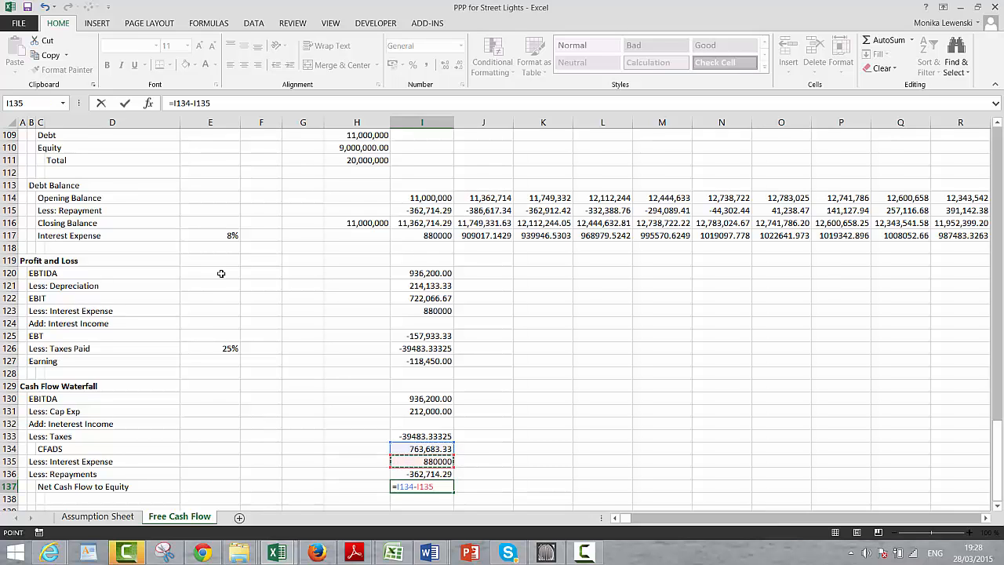
{"action": "type", "text": "-"}
{"action": "key", "text": "Up"}
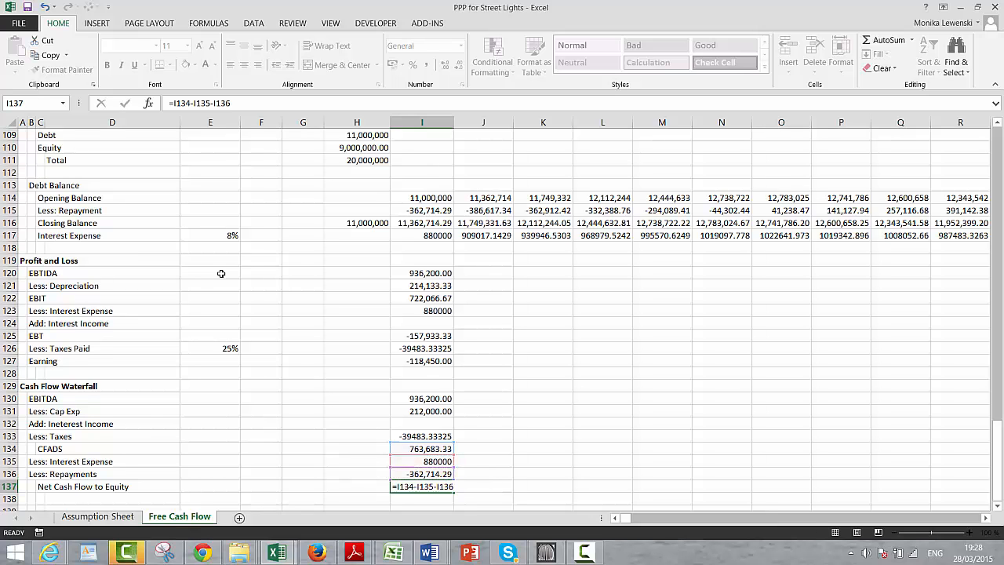
{"action": "key", "text": "Return"}
Step: Fill the first-year Profit and Loss and Cash Flow Waterfall formulas in I120:I137 rightward across the following years
{"action": "key", "text": "Up"}
{"action": "key", "text": "Up"}
{"action": "key", "text": "Up"}
{"action": "key", "text": "Up"}
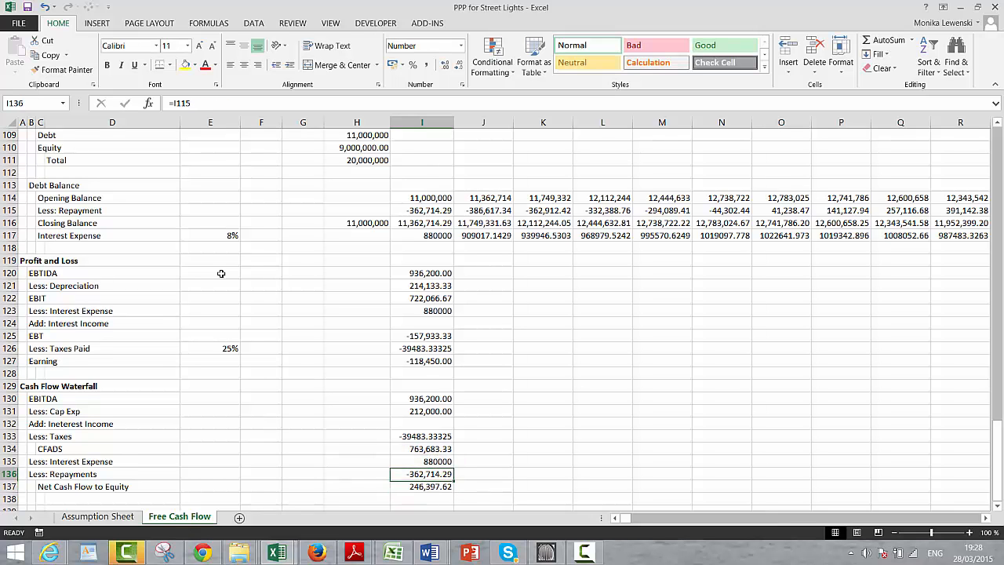
{"action": "key", "text": "Up"}
{"action": "key", "text": "Up"}
{"action": "key", "text": "Up"}
{"action": "key", "text": "Up"}
{"action": "key", "text": "Up"}
{"action": "key", "text": "Up"}
{"action": "key", "text": "Up"}
{"action": "key", "text": "Up"}
{"action": "key", "text": "Up"}
{"action": "key", "text": "Up"}
{"action": "key", "text": "Up"}
{"action": "key", "text": "Up"}
{"action": "key", "text": "Up"}
{"action": "key", "text": "Up"}
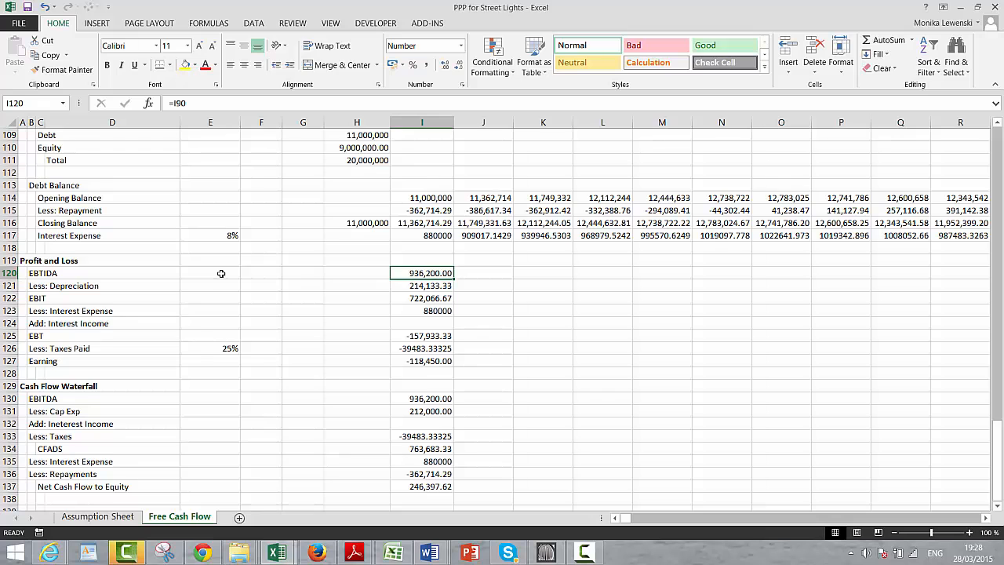
{"action": "key", "text": "shift+Down"}
{"action": "key", "text": "shift+Down"}
{"action": "key", "text": "shift+Down"}
{"action": "key", "text": "shift+Down"}
{"action": "key", "text": "shift+Down"}
{"action": "key", "text": "shift+Down"}
{"action": "key", "text": "shift+Down"}
{"action": "key", "text": "shift+Down"}
{"action": "key", "text": "shift+Down"}
{"action": "key", "text": "shift+Down"}
{"action": "key", "text": "shift+Down"}
{"action": "key", "text": "shift+Down"}
{"action": "key", "text": "shift+Down"}
{"action": "key", "text": "shift+Down"}
{"action": "key", "text": "shift+Down"}
{"action": "key", "text": "shift+Down"}
{"action": "key", "text": "shift+Down"}
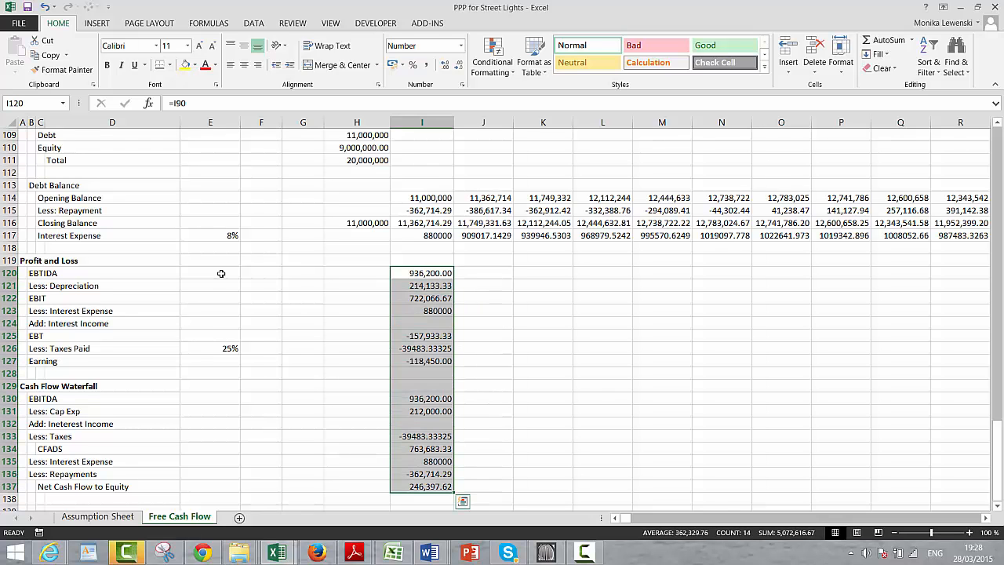
{"action": "key", "text": "ctrl+shift+r"}
Step: Review the sections from Debt Size down to the Cash Flow Waterfall, and inspect the first-year opening debt balance in I114
{"action": "key", "text": "Left"}
{"action": "key", "text": "Left"}
{"action": "key", "text": "Left"}
{"action": "key", "text": "Left"}
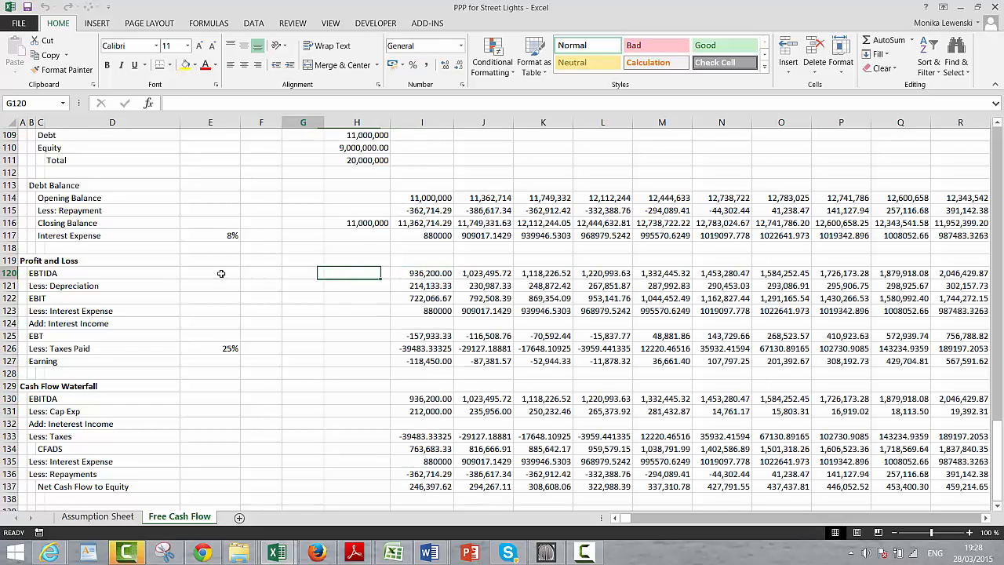
{"action": "key", "text": "Left"}
{"action": "key", "text": "Left"}
{"action": "key", "text": "Left"}
{"action": "key", "text": "Left"}
{"action": "key", "text": "Up"}
{"action": "key", "text": "Up"}
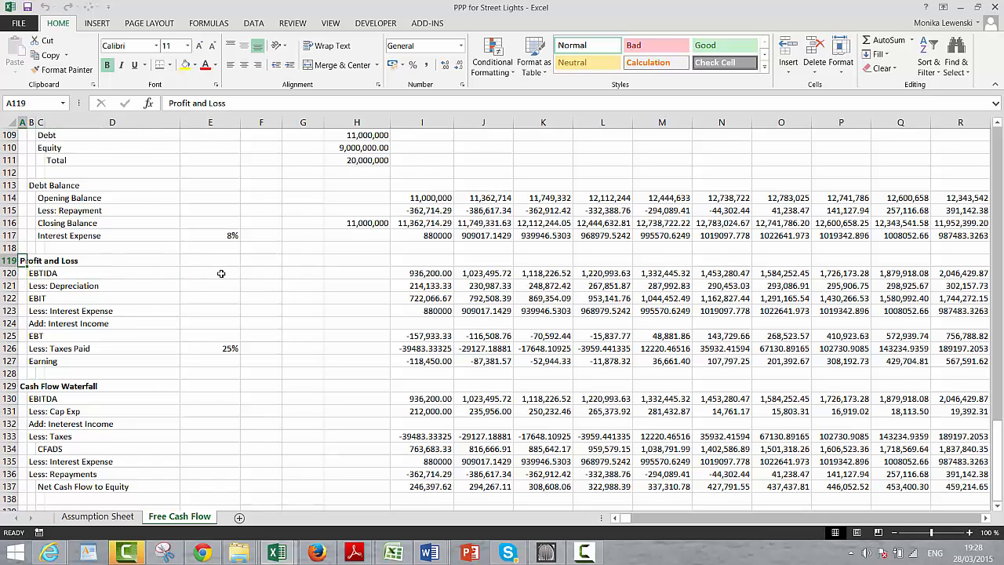
{"action": "key", "text": "Up"}
{"action": "key", "text": "Up"}
{"action": "key", "text": "Up"}
{"action": "key", "text": "Up"}
{"action": "key", "text": "Up"}
{"action": "key", "text": "Up"}
{"action": "key", "text": "Up"}
{"action": "key", "text": "Up"}
{"action": "key", "text": "Up"}
{"action": "key", "text": "Up"}
{"action": "key", "text": "Up"}
{"action": "key", "text": "Up"}
{"action": "key", "text": "Up"}
{"action": "key", "text": "Up"}
{"action": "key", "text": "Up"}
{"action": "key", "text": "Up"}
{"action": "key", "text": "Up"}
{"action": "key", "text": "Up"}
{"action": "key", "text": "Up"}
{"action": "key", "text": "Up"}
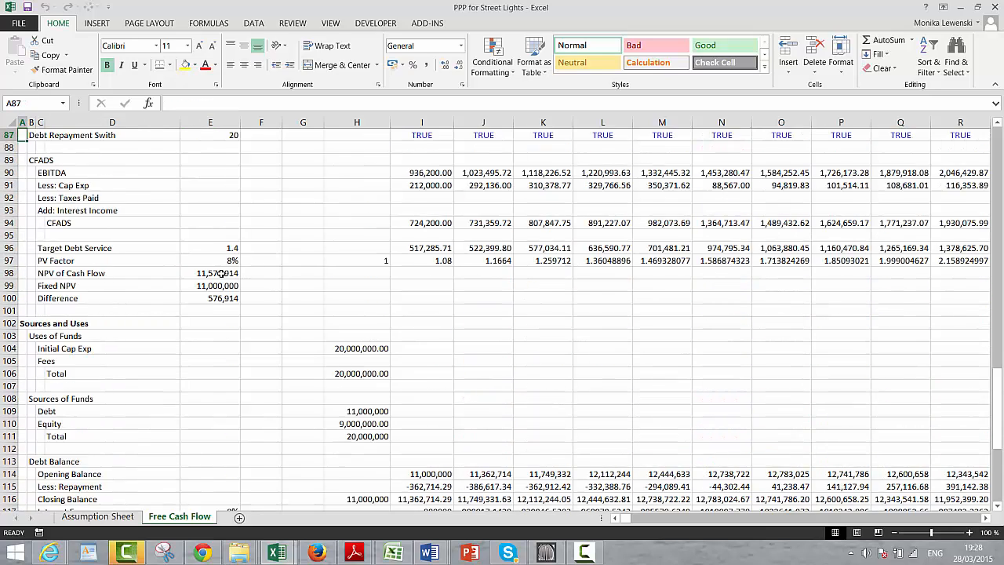
{"action": "key", "text": "Up"}
{"action": "key", "text": "Down"}
{"action": "key", "text": "Down"}
{"action": "key", "text": "Down"}
{"action": "key", "text": "Down"}
{"action": "key", "text": "Down"}
{"action": "key", "text": "Down"}
{"action": "key", "text": "Down"}
{"action": "key", "text": "Down"}
{"action": "key", "text": "Down"}
{"action": "key", "text": "Down"}
{"action": "key", "text": "Down"}
{"action": "key", "text": "Down"}
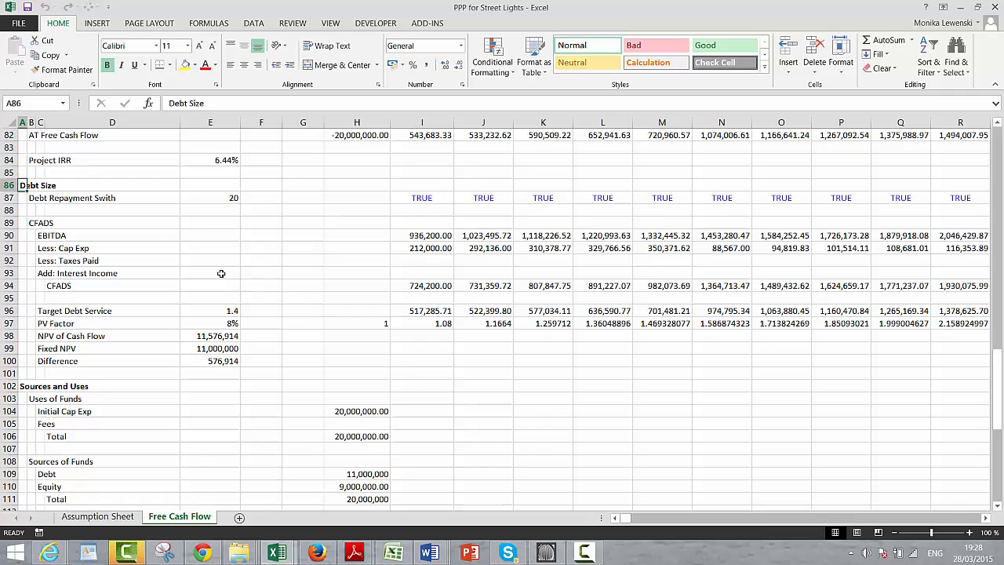
{"action": "key", "text": "Down"}
{"action": "key", "text": "Down"}
{"action": "key", "text": "Down"}
{"action": "key", "text": "Down"}
{"action": "key", "text": "Down"}
{"action": "key", "text": "Down"}
{"action": "key", "text": "Down"}
{"action": "key", "text": "Down"}
{"action": "key", "text": "Down"}
{"action": "key", "text": "Down"}
{"action": "key", "text": "Down"}
{"action": "key", "text": "Down"}
{"action": "key", "text": "Down"}
{"action": "key", "text": "Down"}
{"action": "key", "text": "Down"}
{"action": "key", "text": "Down"}
{"action": "key", "text": "Down"}
{"action": "key", "text": "Down"}
{"action": "key", "text": "Down"}
{"action": "key", "text": "Down"}
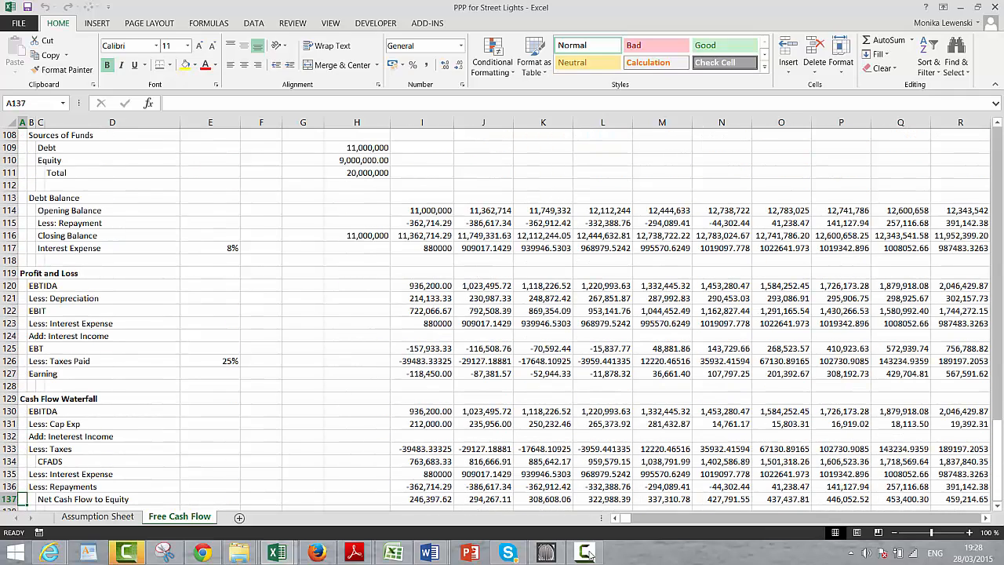
{"action": "left_click", "coordinate": [420, 210]}
{"action": "key", "text": "Down"}
{"action": "key", "text": "Up"}
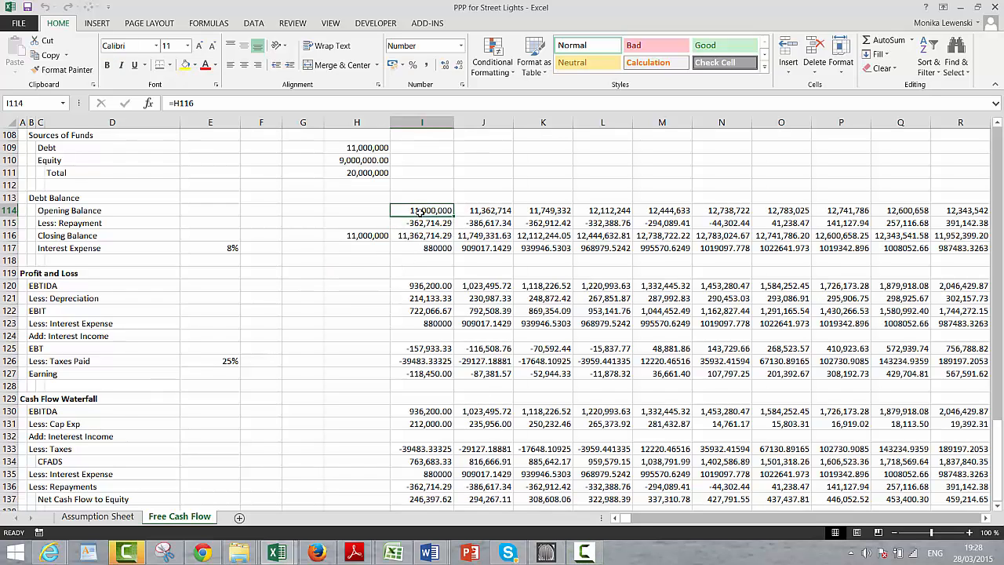
Step: Format the first-year figures in I114:I137, from Opening Balance to Net Cash Flow to Equity, with thousands separators and two decimals
{"action": "key", "text": "shift+Down"}
{"action": "key", "text": "shift+Down"}
{"action": "key", "text": "shift+Down"}
{"action": "key", "text": "shift+Down"}
{"action": "key", "text": "shift+Down"}
{"action": "key", "text": "shift+Down"}
{"action": "key", "text": "shift+Down"}
{"action": "key", "text": "shift+Down"}
{"action": "key", "text": "shift+Down"}
{"action": "key", "text": "shift+Down"}
{"action": "key", "text": "shift+Down"}
{"action": "key", "text": "shift+Down"}
{"action": "key", "text": "shift+Down"}
{"action": "key", "text": "shift+Down"}
{"action": "key", "text": "shift+Down"}
{"action": "key", "text": "shift+Down"}
{"action": "key", "text": "shift+Down"}
{"action": "key", "text": "shift+Down"}
{"action": "key", "text": "shift+Down"}
{"action": "key", "text": "shift+Down"}
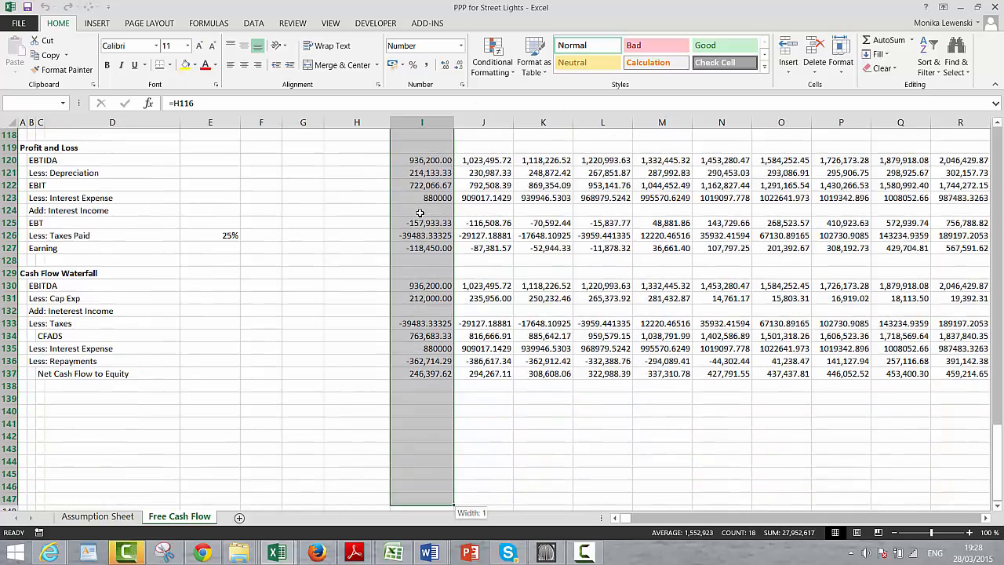
{"action": "key", "text": "shift+Up"}
{"action": "key", "text": "shift+Up"}
{"action": "key", "text": "shift+Up"}
{"action": "key", "text": "shift+Up"}
{"action": "key", "text": "shift+Up"}
{"action": "key", "text": "shift+Up"}
{"action": "key", "text": "shift+Up"}
{"action": "key", "text": "shift+Up"}
{"action": "key", "text": "shift+Up"}
{"action": "key", "text": "shift+Up"}
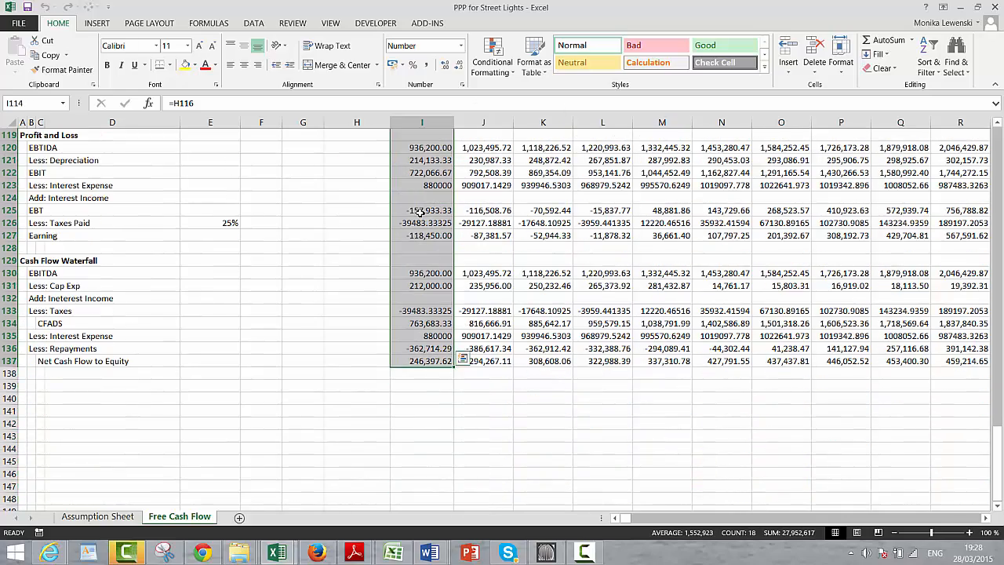
{"action": "key", "text": "ctrl+shift+1"}
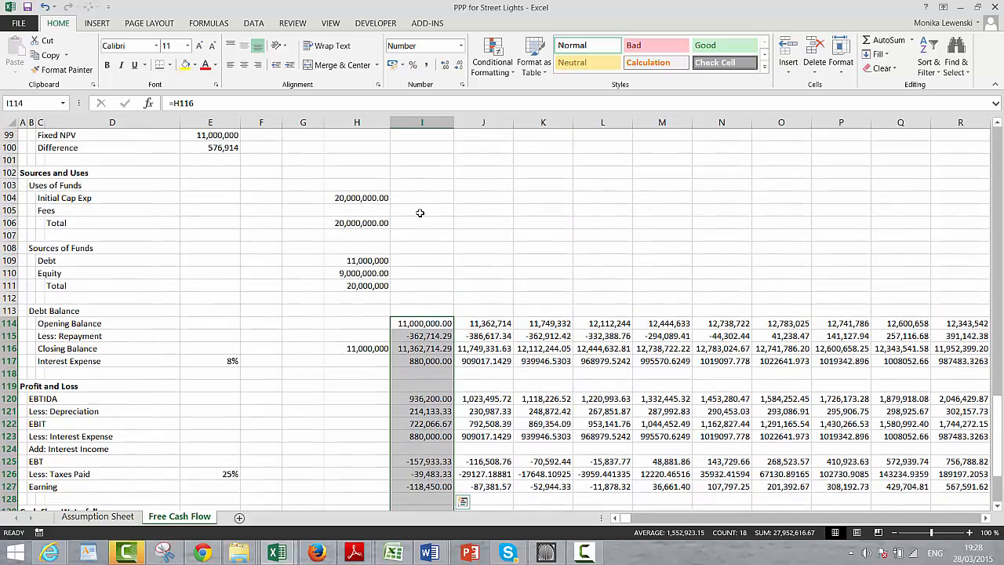
Step: Fill the formatted first-year column I114:I137 rightward across the following years
{"action": "key", "text": "ctrl+shift+r"}
{"action": "key", "text": "Left"}
{"action": "key", "text": "Left"}
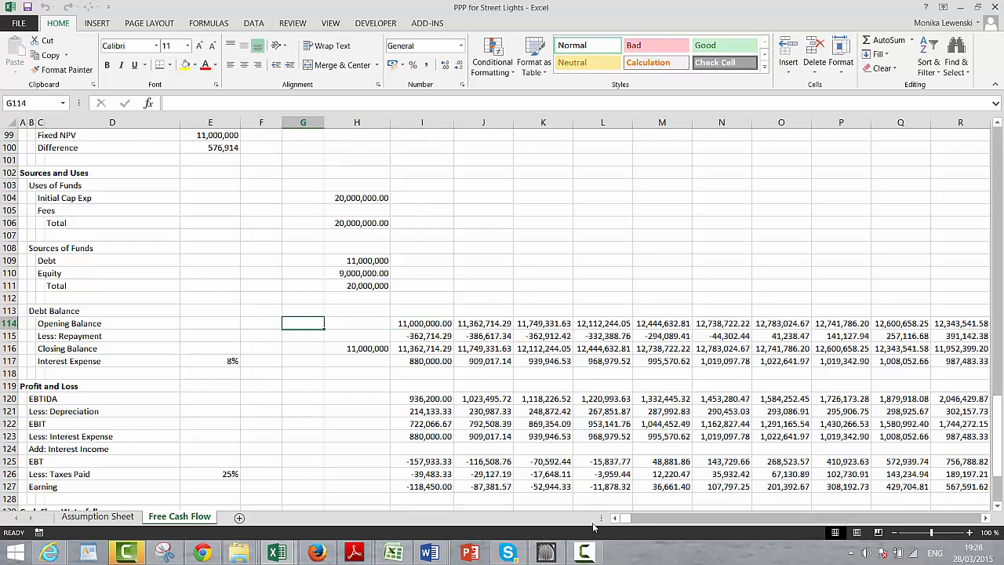
{"action": "left_click", "coordinate": [587, 551]}
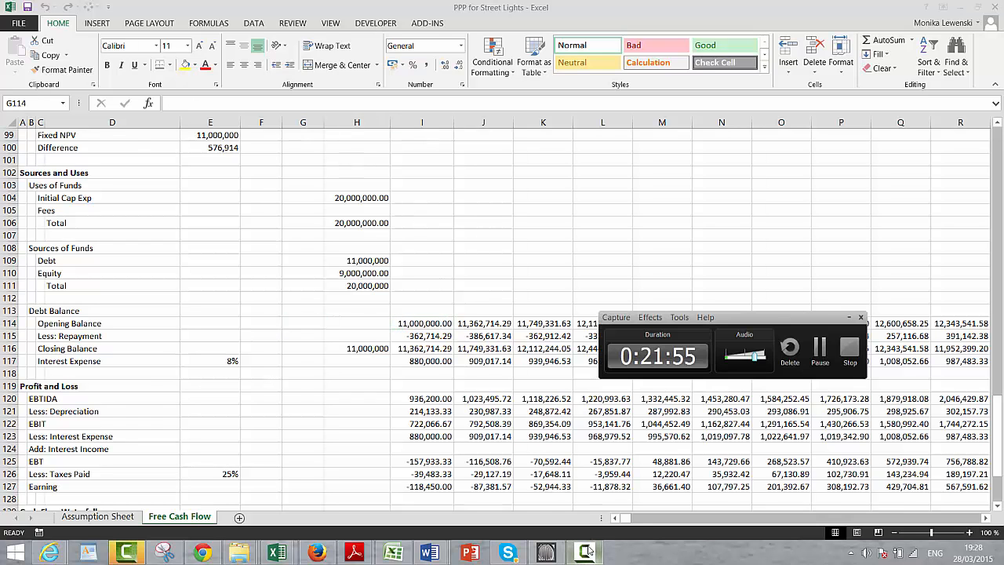
{"action": "left_click", "coordinate": [820, 349]}
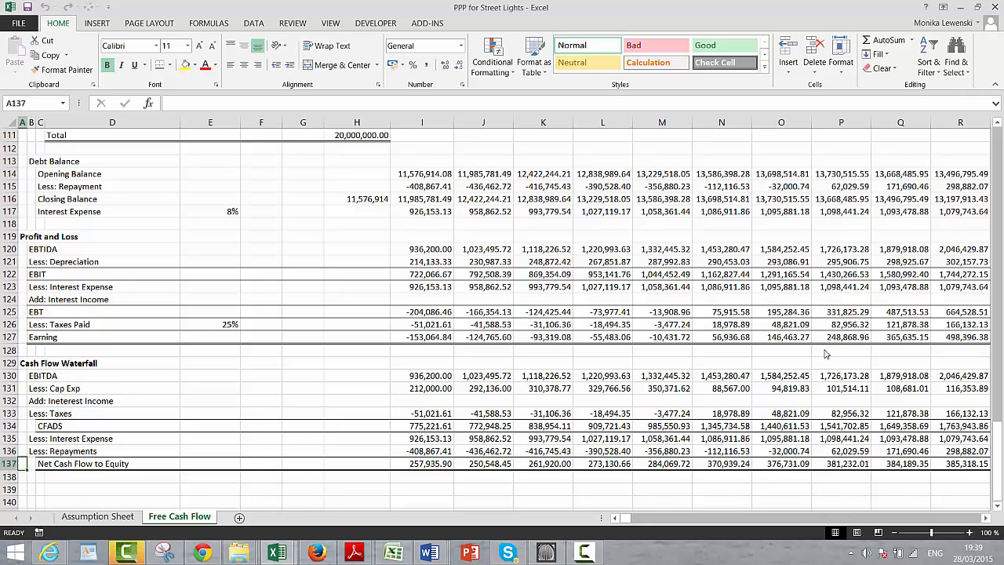
Step: Review the model from the Cash Flow Waterfall up through Profit and Loss, Debt Balance and Sources and Uses to the debt sizing rows
{"action": "key", "text": "Up"}
{"action": "key", "text": "Up"}
{"action": "key", "text": "Up"}
{"action": "key", "text": "Up"}
{"action": "key", "text": "Up"}
{"action": "key", "text": "Up"}
{"action": "key", "text": "Up"}
{"action": "key", "text": "Up"}
{"action": "key", "text": "Up"}
{"action": "key", "text": "Up"}
{"action": "key", "text": "Up"}
{"action": "key", "text": "Up"}
{"action": "key", "text": "Up"}
{"action": "key", "text": "Up"}
{"action": "key", "text": "Up"}
{"action": "key", "text": "Up"}
{"action": "key", "text": "Up"}
{"action": "key", "text": "Up"}
{"action": "key", "text": "Up"}
{"action": "key", "text": "Up"}
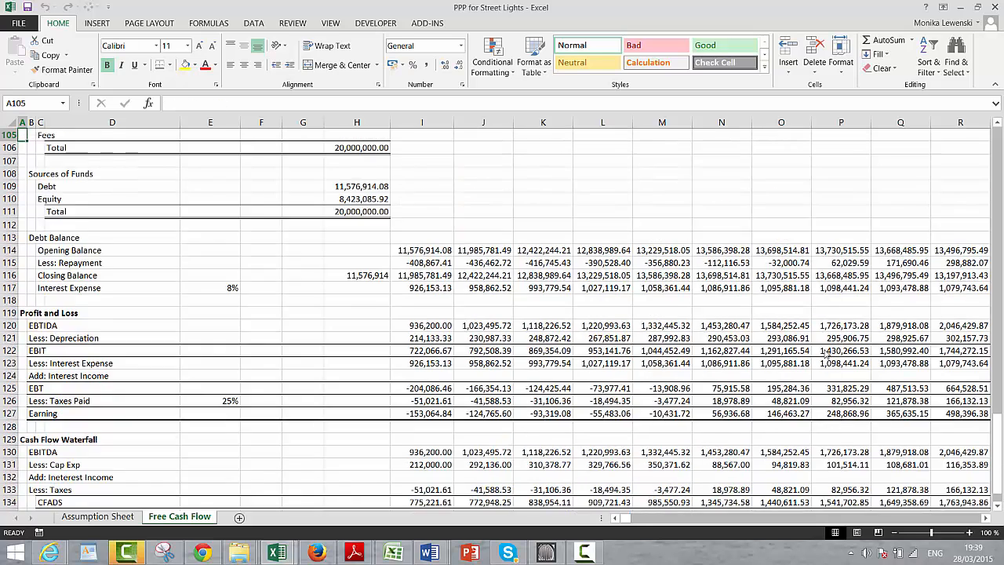
{"action": "key", "text": "Up"}
{"action": "key", "text": "Up"}
{"action": "key", "text": "Up"}
{"action": "key", "text": "Up"}
{"action": "key", "text": "Up"}
{"action": "key", "text": "Up"}
{"action": "key", "text": "Up"}
{"action": "key", "text": "Up"}
{"action": "key", "text": "Up"}
{"action": "key", "text": "Up"}
{"action": "key", "text": "Up"}
{"action": "key", "text": "Down"}
{"action": "key", "text": "Down"}
{"action": "key", "text": "Down"}
{"action": "key", "text": "Down"}
{"action": "key", "text": "Down"}
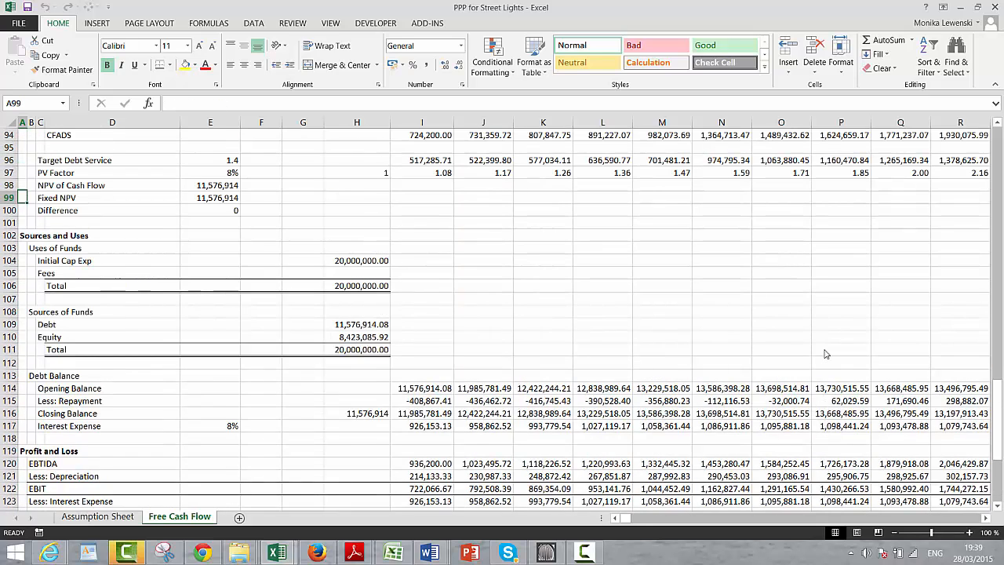
Step: Inspect the formulas for NPV of Cash Flow in E98 and Fixed NPV in E99
{"action": "key", "text": "Up"}
{"action": "key", "text": "Up"}
{"action": "key", "text": "Up"}
{"action": "key", "text": "Down"}
{"action": "key", "text": "Down"}
{"action": "key", "text": "Right"}
{"action": "key", "text": "Right"}
{"action": "key", "text": "Right"}
{"action": "key", "text": "Right"}
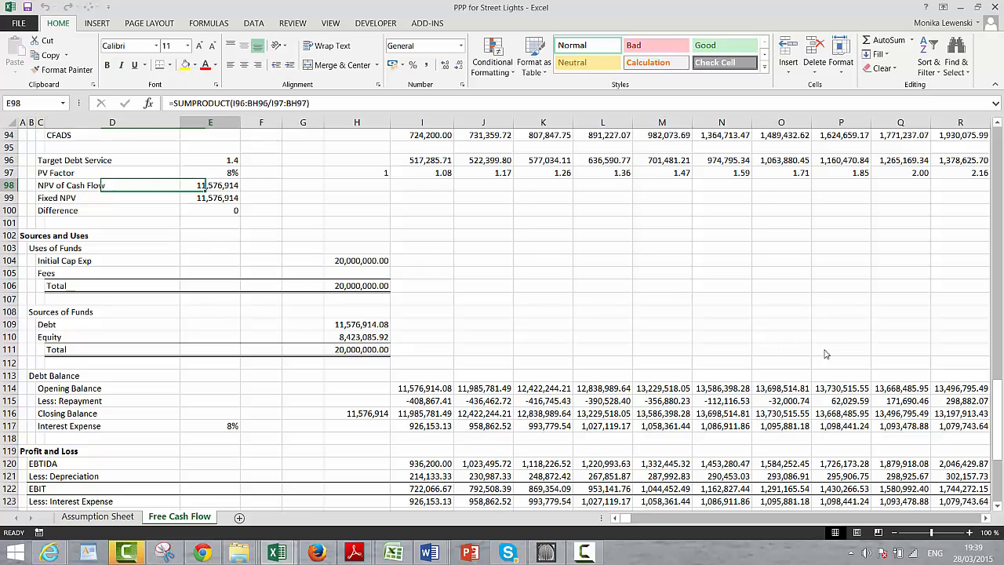
{"action": "key", "text": "Down"}
{"action": "key", "text": "Up"}
{"action": "key", "text": "Down"}
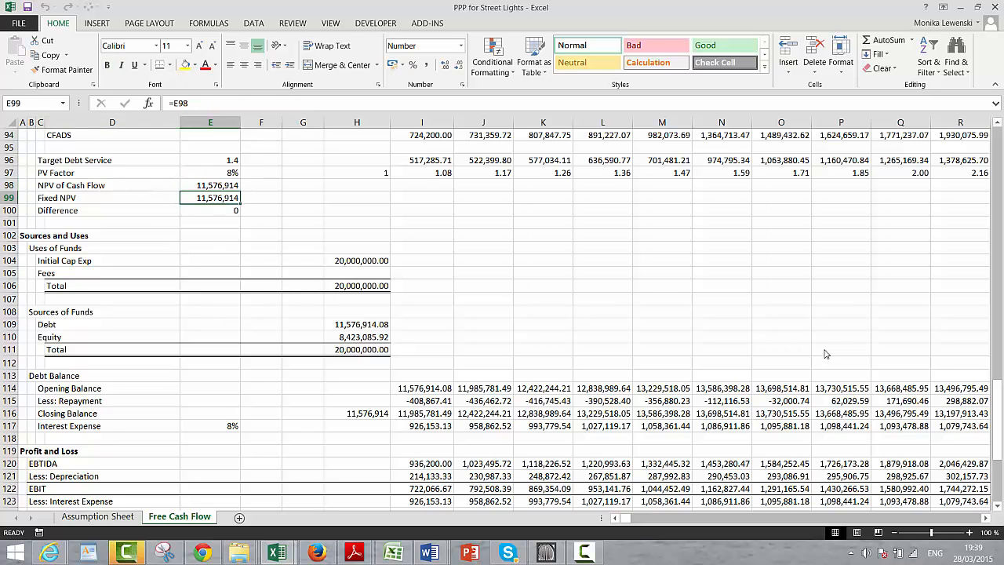
Step: Review the Sources and Uses, Debt Balance and Profit and Loss sections down to the Cash Flow Waterfall
{"action": "key", "text": "Down"}
{"action": "key", "text": "Down"}
{"action": "key", "text": "Down"}
{"action": "key", "text": "Down"}
{"action": "key", "text": "Down"}
{"action": "key", "text": "Down"}
{"action": "key", "text": "Down"}
{"action": "key", "text": "Down"}
{"action": "key", "text": "Down"}
{"action": "key", "text": "Down"}
{"action": "key", "text": "Down"}
{"action": "key", "text": "Down"}
{"action": "key", "text": "Down"}
{"action": "key", "text": "Down"}
{"action": "key", "text": "Down"}
{"action": "key", "text": "Down"}
{"action": "key", "text": "Down"}
{"action": "key", "text": "Down"}
{"action": "key", "text": "Down"}
{"action": "key", "text": "Down"}
{"action": "key", "text": "Down"}
{"action": "key", "text": "Down"}
{"action": "key", "text": "Down"}
{"action": "key", "text": "Down"}
{"action": "key", "text": "Down"}
{"action": "key", "text": "Down"}
{"action": "key", "text": "Down"}
{"action": "key", "text": "Down"}
{"action": "key", "text": "Down"}
{"action": "key", "text": "Down"}
{"action": "key", "text": "Down"}
{"action": "key", "text": "Up"}
{"action": "key", "text": "Up"}
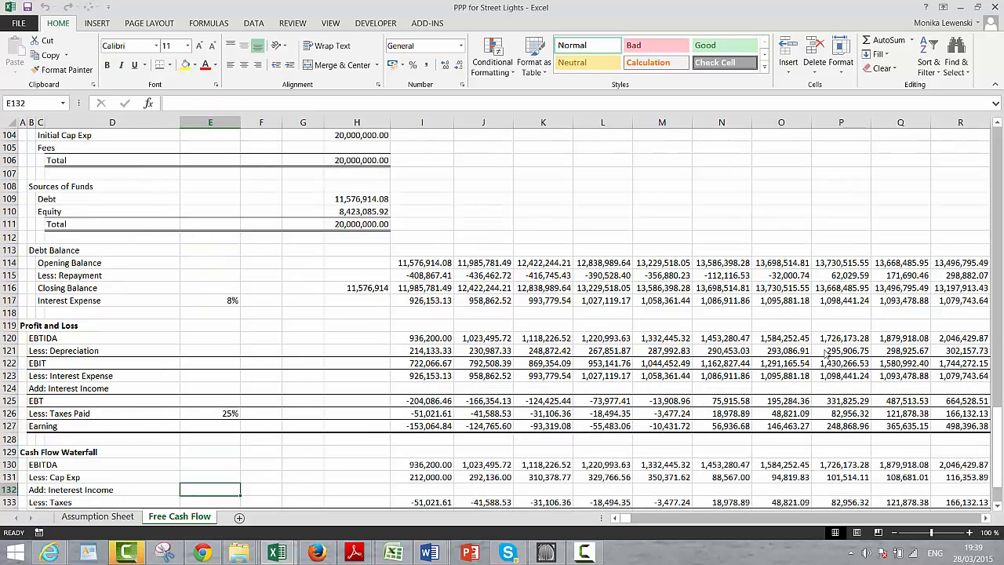
Step: Examine the second-year column J from the Cash Flow Waterfall up through Profit and Loss toward the Debt Balance
{"action": "key", "text": "Right"}
{"action": "key", "text": "Right"}
{"action": "key", "text": "Right"}
{"action": "key", "text": "Right"}
{"action": "key", "text": "Right"}
{"action": "key", "text": "Up"}
{"action": "key", "text": "Up"}
{"action": "key", "text": "Up"}
{"action": "key", "text": "Up"}
{"action": "key", "text": "Up"}
{"action": "key", "text": "Up"}
{"action": "key", "text": "Up"}
{"action": "key", "text": "Up"}
{"action": "key", "text": "Up"}
{"action": "key", "text": "Up"}
{"action": "key", "text": "Up"}
{"action": "key", "text": "Up"}
{"action": "key", "text": "Up"}
{"action": "key", "text": "Up"}
{"action": "key", "text": "Up"}
{"action": "key", "text": "Up"}
{"action": "key", "text": "Up"}
{"action": "key", "text": "Up"}
{"action": "key", "text": "Up"}
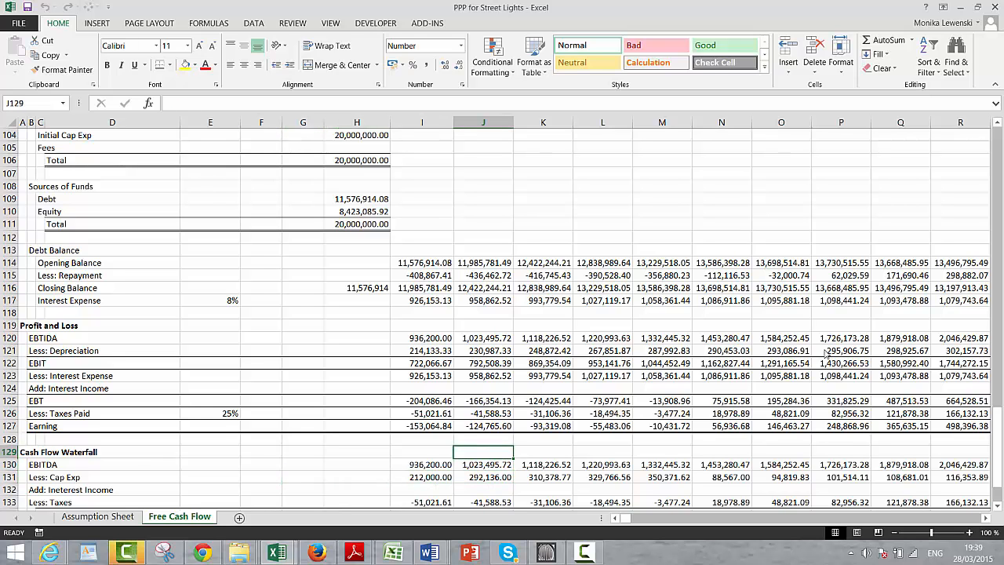
Step: Examine the CFADS rows of the Debt Size section, especially the Less: Taxes Paid and Add: Interest Income lines
{"action": "key", "text": "Up"}
{"action": "key", "text": "Up"}
{"action": "key", "text": "Up"}
{"action": "key", "text": "Up"}
{"action": "key", "text": "Up"}
{"action": "key", "text": "Up"}
{"action": "key", "text": "Up"}
{"action": "key", "text": "Up"}
{"action": "key", "text": "Up"}
{"action": "key", "text": "Up"}
{"action": "key", "text": "Up"}
{"action": "key", "text": "Up"}
{"action": "key", "text": "Up"}
{"action": "key", "text": "Up"}
{"action": "key", "text": "Up"}
{"action": "key", "text": "Up"}
{"action": "key", "text": "Up"}
{"action": "key", "text": "Up"}
{"action": "key", "text": "Up"}
{"action": "key", "text": "Up"}
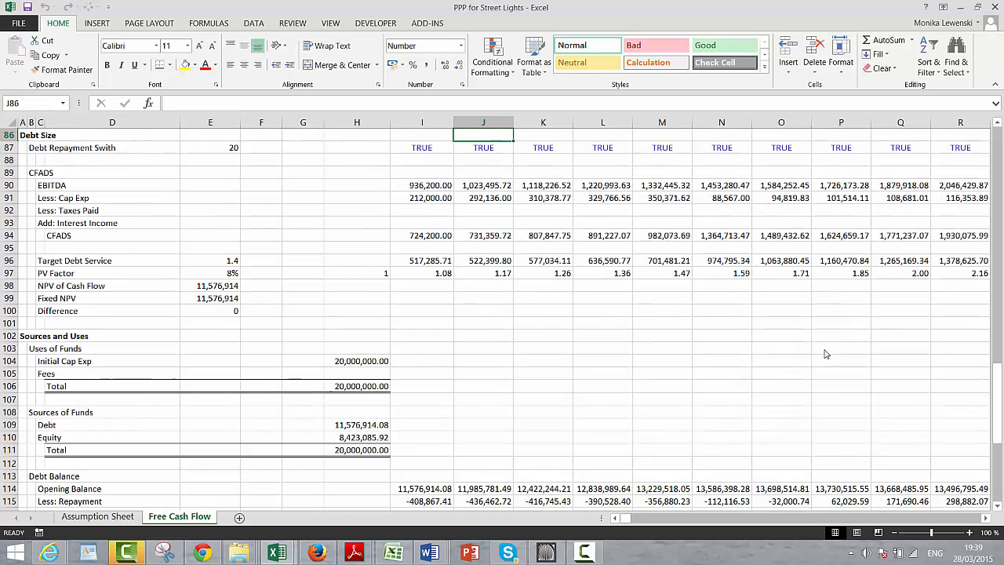
{"action": "key", "text": "Down"}
{"action": "key", "text": "Down"}
{"action": "key", "text": "Down"}
{"action": "key", "text": "Down"}
{"action": "key", "text": "Down"}
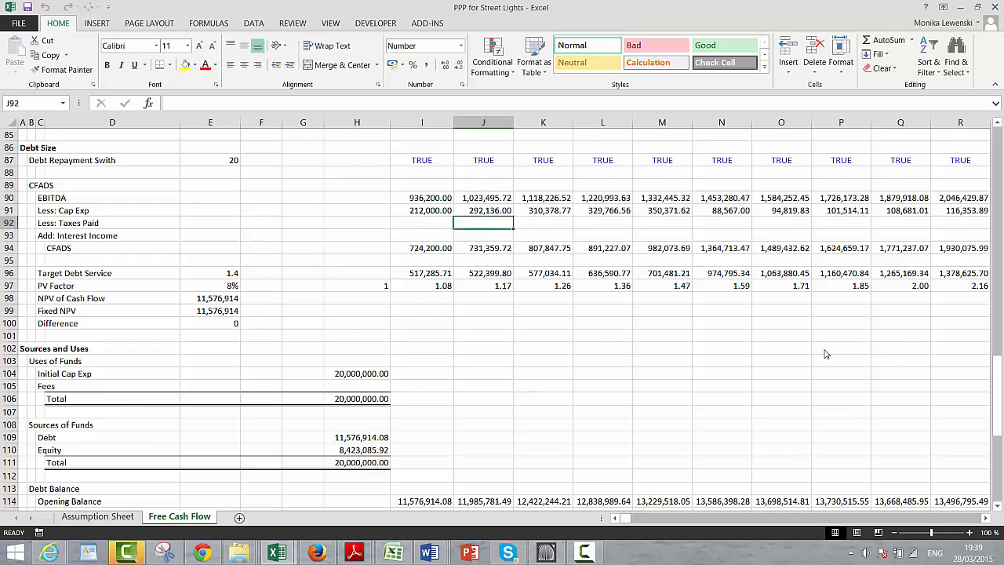
{"action": "key", "text": "Left"}
{"action": "key", "text": "Left"}
{"action": "key", "text": "Left"}
{"action": "key", "text": "Left"}
{"action": "key", "text": "Left"}
{"action": "key", "text": "Left"}
{"action": "key", "text": "Left"}
{"action": "key", "text": "Up"}
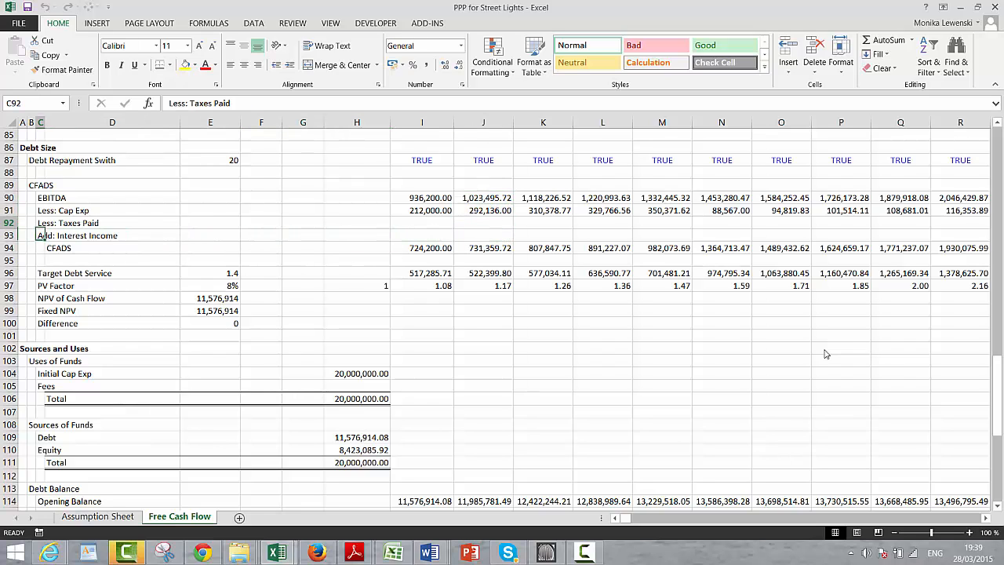
Step: Review the first-year column I from CFADS through Debt Balance and Profit and Loss to the end of the Cash Flow Waterfall
{"action": "key", "text": "Right"}
{"action": "key", "text": "Right"}
{"action": "key", "text": "Right"}
{"action": "key", "text": "Right"}
{"action": "key", "text": "Right"}
{"action": "key", "text": "Right"}
{"action": "key", "text": "Down"}
{"action": "key", "text": "Down"}
{"action": "key", "text": "Down"}
{"action": "key", "text": "Down"}
{"action": "key", "text": "Down"}
{"action": "key", "text": "Down"}
{"action": "key", "text": "Down"}
{"action": "key", "text": "Down"}
{"action": "key", "text": "Down"}
{"action": "key", "text": "Down"}
{"action": "key", "text": "Down"}
{"action": "key", "text": "Down"}
{"action": "key", "text": "Down"}
{"action": "key", "text": "Down"}
{"action": "key", "text": "Down"}
{"action": "key", "text": "Down"}
{"action": "key", "text": "Down"}
{"action": "key", "text": "Down"}
{"action": "key", "text": "Down"}
{"action": "key", "text": "Down"}
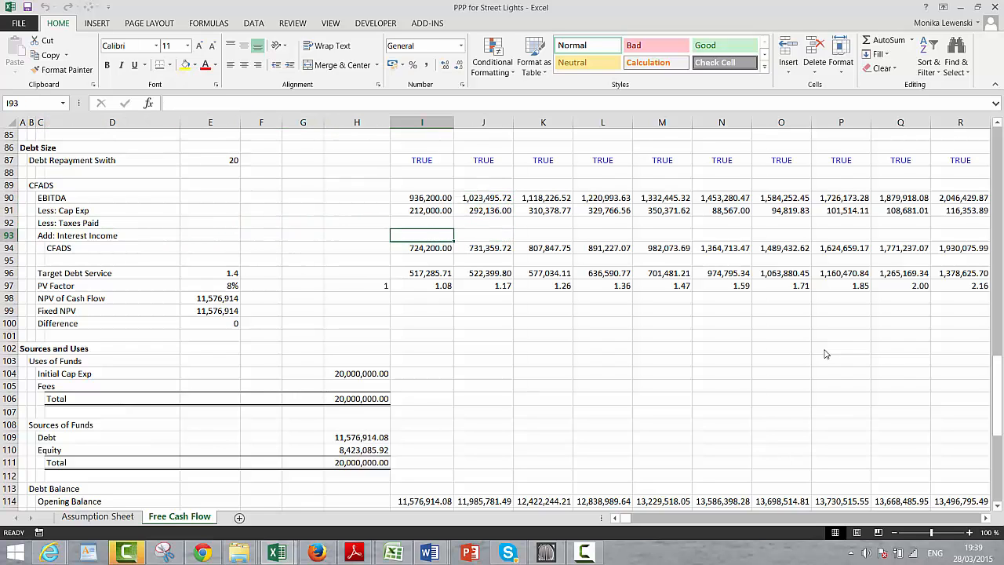
{"action": "key", "text": "Down"}
{"action": "key", "text": "Down"}
{"action": "key", "text": "Down"}
{"action": "key", "text": "Down"}
{"action": "key", "text": "Down"}
{"action": "key", "text": "Down"}
{"action": "key", "text": "Down"}
{"action": "key", "text": "Down"}
{"action": "key", "text": "Down"}
{"action": "key", "text": "Down"}
{"action": "key", "text": "Down"}
{"action": "key", "text": "Down"}
{"action": "key", "text": "Down"}
{"action": "key", "text": "Down"}
{"action": "key", "text": "Down"}
{"action": "key", "text": "Down"}
{"action": "key", "text": "Down"}
{"action": "key", "text": "Down"}
{"action": "key", "text": "Down"}
{"action": "key", "text": "Down"}
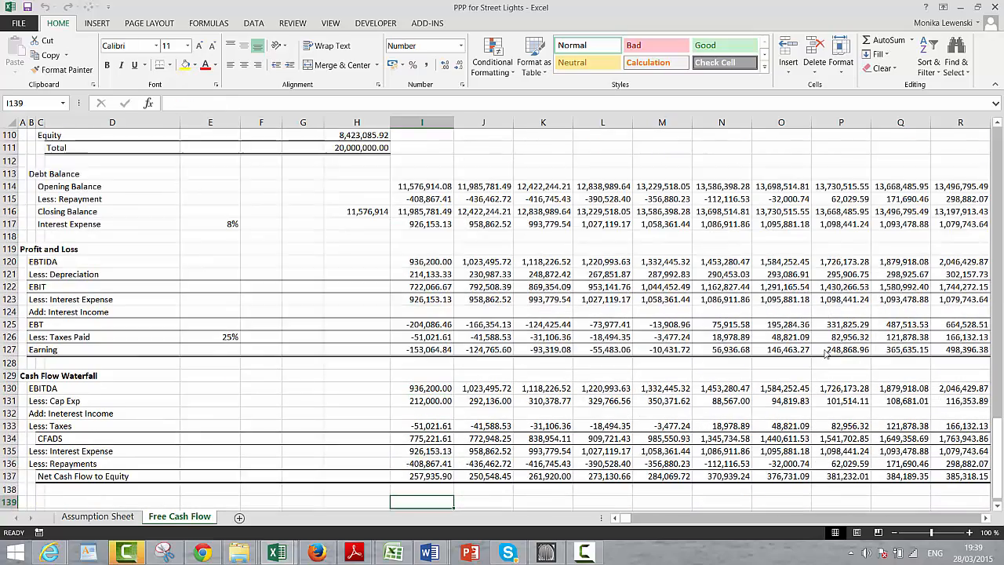
Step: Change the first-year Less: Taxes Paid formula in I126 to =MAX(I125*$E$126;0) so taxes cannot be negative
{"action": "key", "text": "Up"}
{"action": "key", "text": "Up"}
{"action": "key", "text": "Up"}
{"action": "key", "text": "Up"}
{"action": "key", "text": "Up"}
{"action": "key", "text": "Up"}
{"action": "key", "text": "Up"}
{"action": "key", "text": "Up"}
{"action": "key", "text": "Up"}
{"action": "key", "text": "Up"}
{"action": "key", "text": "Up"}
{"action": "key", "text": "Up"}
{"action": "key", "text": "Up"}
{"action": "key", "text": "Up"}
{"action": "key", "text": "Up"}
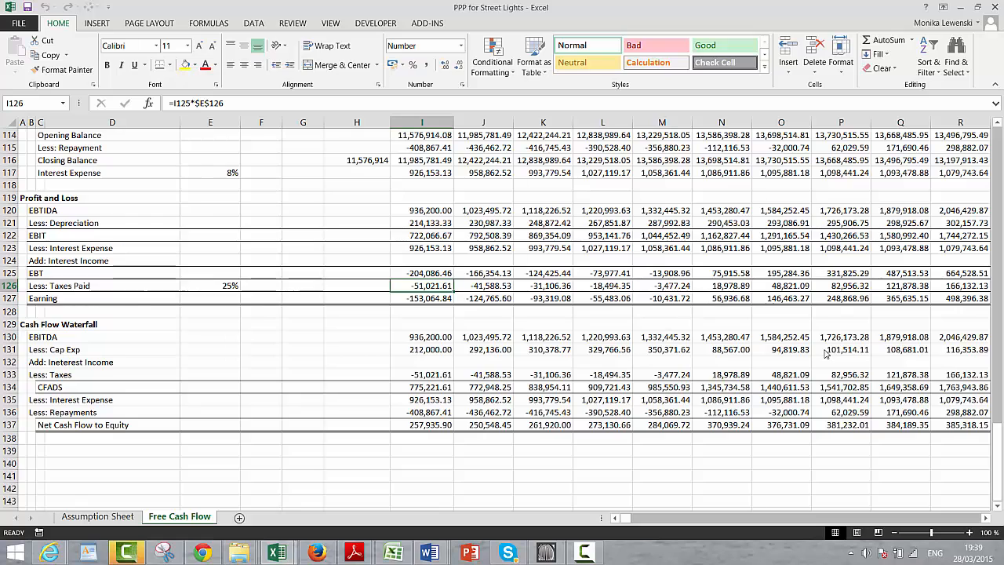
{"action": "key", "text": "F2"}
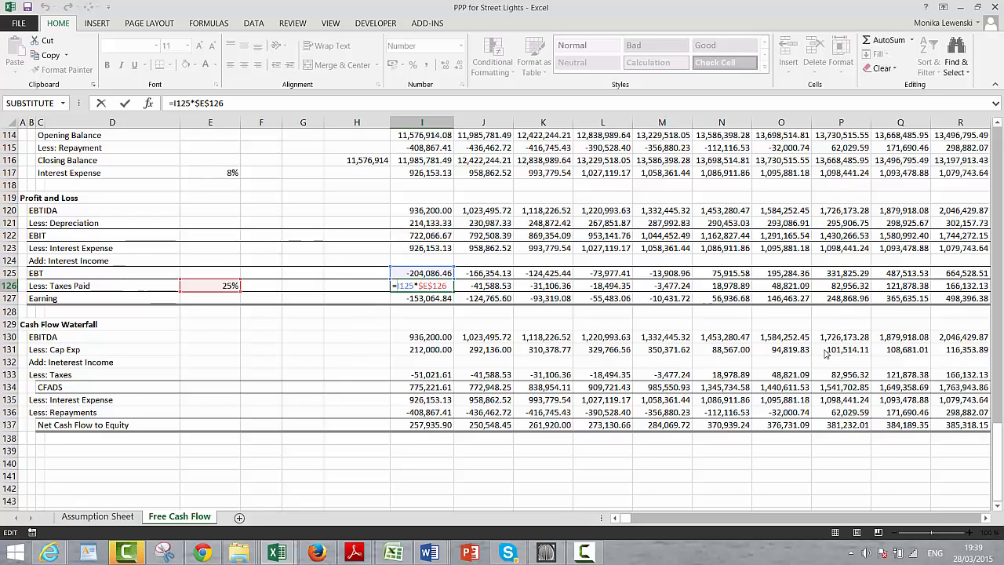
{"action": "key", "text": "Home"}
{"action": "key", "text": "Right"}
{"action": "type", "text": "max("}
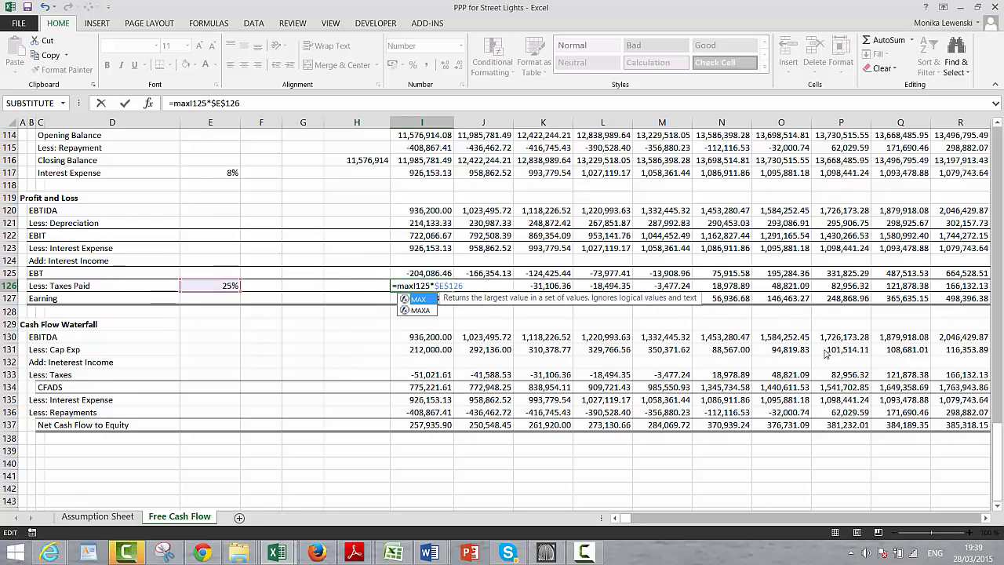
{"action": "left_click", "coordinate": [251, 103]}
{"action": "type", "text": ";"}
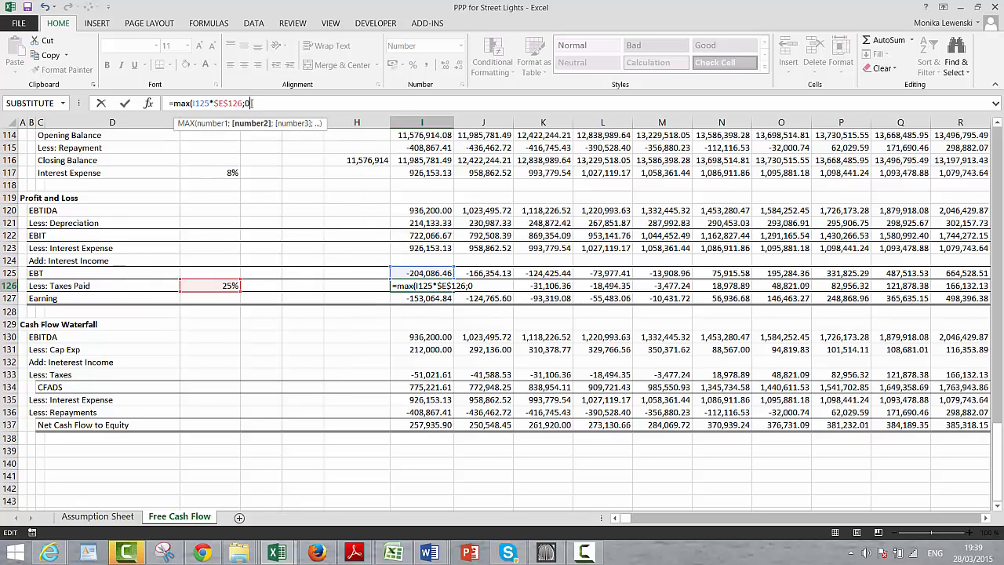
{"action": "type", "text": "0"}
{"action": "key", "text": "Return"}
{"action": "key", "text": "Up"}
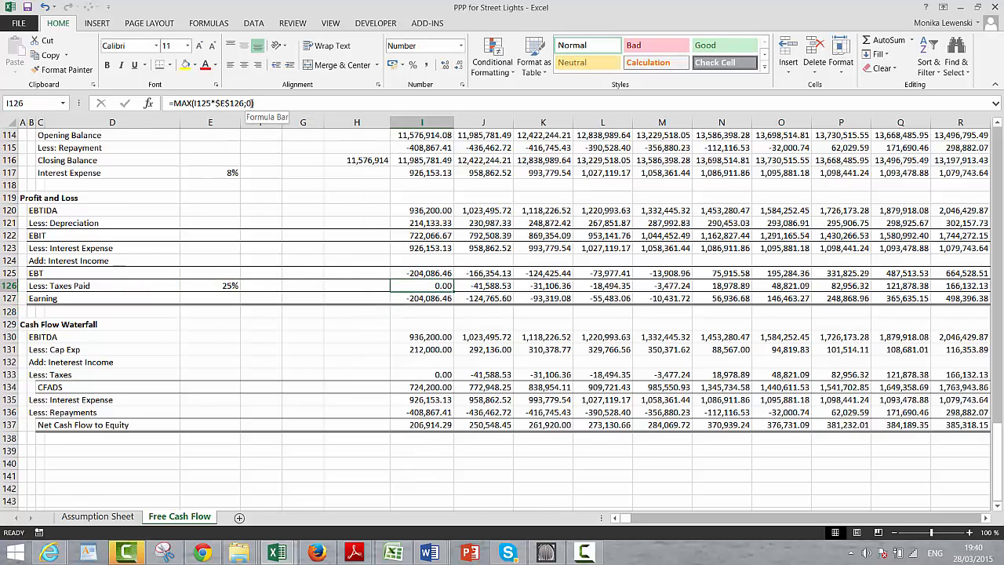
Step: Copy the MAX tax formula from I126 across all remaining years of the Less: Taxes Paid row
{"action": "key", "text": "ctrl+shift+Right"}
{"action": "key", "text": "ctrl+r"}
{"action": "key", "text": "Down"}
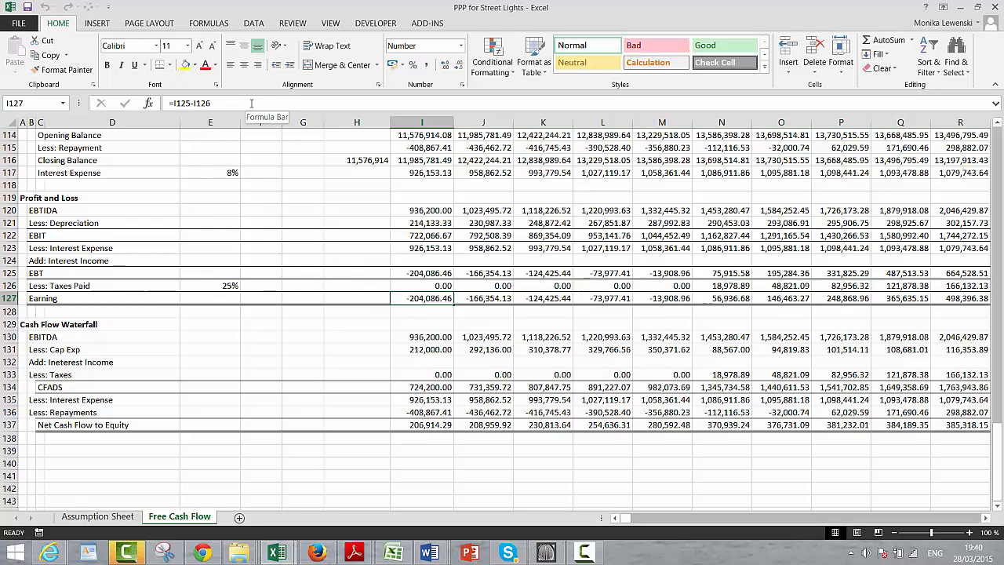
Step: Examine the first-year Cash Flow Waterfall lines from EBITDA down to the interest expense and repayments
{"action": "key", "text": "Down"}
{"action": "key", "text": "Down"}
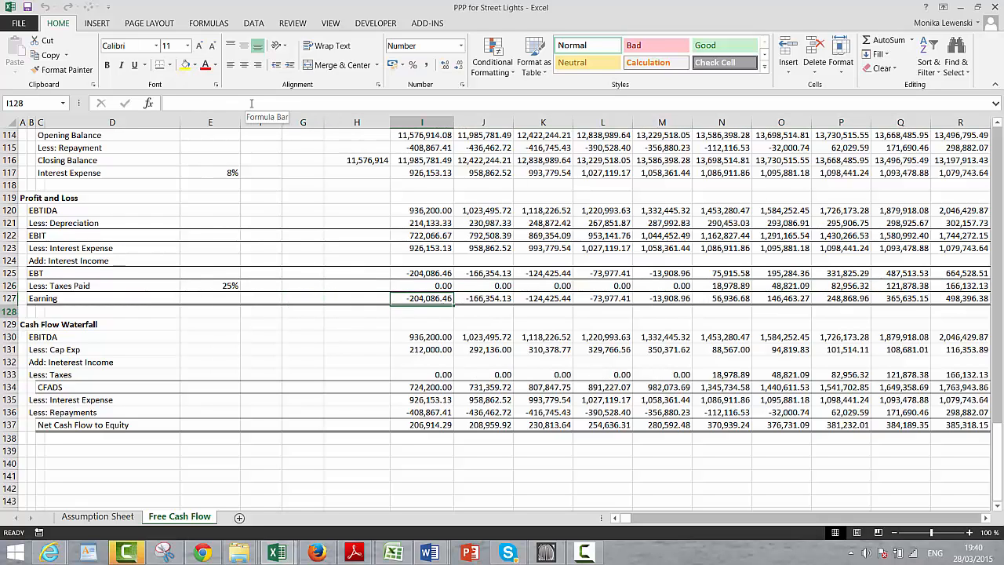
{"action": "key", "text": "Down"}
{"action": "key", "text": "Down"}
{"action": "key", "text": "Down"}
{"action": "key", "text": "Down"}
{"action": "key", "text": "Down"}
{"action": "key", "text": "Down"}
{"action": "key", "text": "Down"}
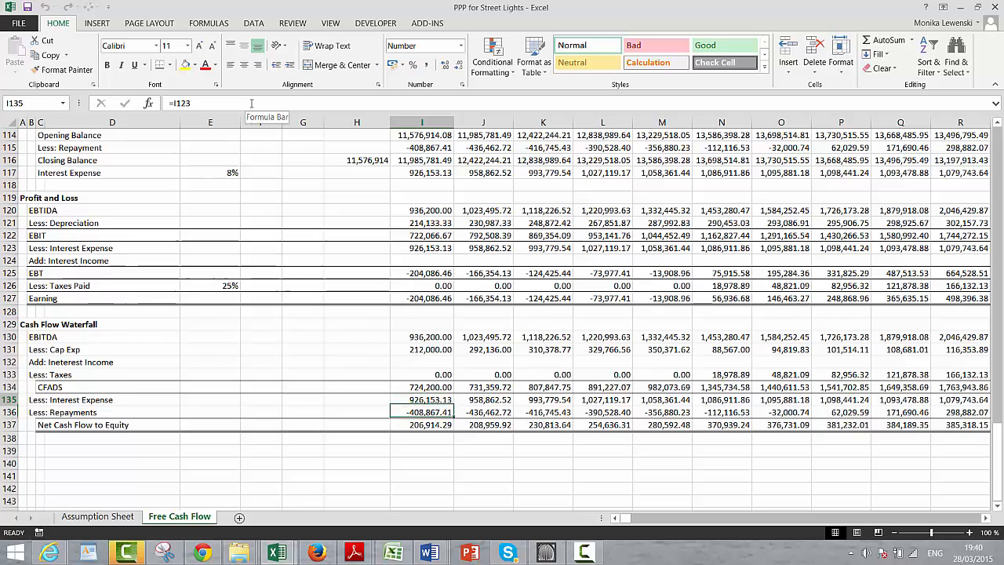
Step: Review column I from the Cash Flow Waterfall back up through Profit and Loss and Debt Balance to the CFADS block
{"action": "key", "text": "Up"}
{"action": "key", "text": "Up"}
{"action": "key", "text": "Up"}
{"action": "key", "text": "Up"}
{"action": "key", "text": "Up"}
{"action": "key", "text": "Up"}
{"action": "key", "text": "Up"}
{"action": "key", "text": "Up"}
{"action": "key", "text": "Up"}
{"action": "key", "text": "Up"}
{"action": "key", "text": "Up"}
{"action": "key", "text": "Up"}
{"action": "key", "text": "Up"}
{"action": "key", "text": "Up"}
{"action": "key", "text": "Up"}
{"action": "key", "text": "Up"}
{"action": "key", "text": "Up"}
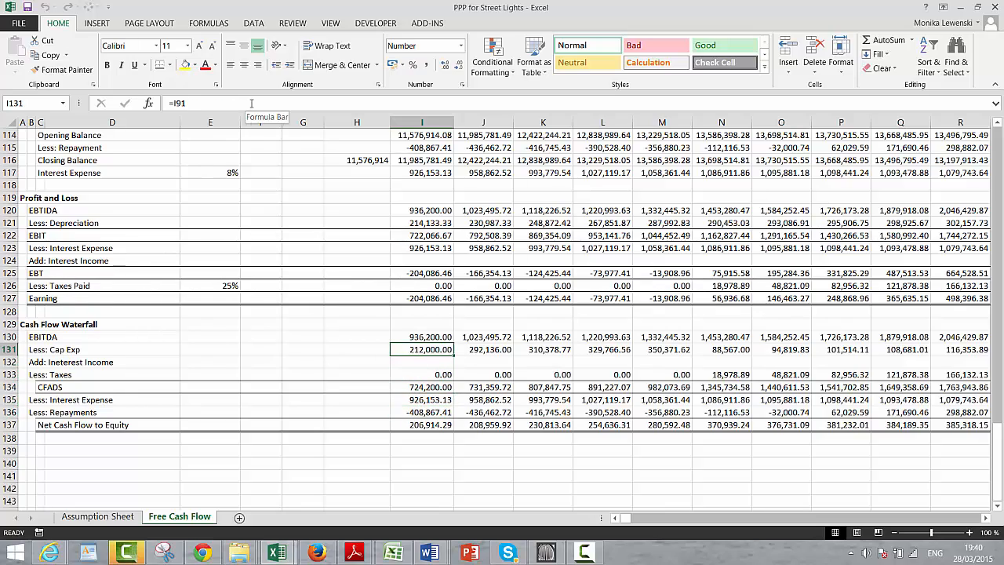
{"action": "key", "text": "Up"}
{"action": "key", "text": "Up"}
{"action": "key", "text": "Up"}
{"action": "key", "text": "Up"}
{"action": "key", "text": "Up"}
{"action": "key", "text": "Up"}
{"action": "key", "text": "Up"}
{"action": "key", "text": "Up"}
{"action": "key", "text": "Up"}
{"action": "key", "text": "Up"}
{"action": "key", "text": "Up"}
{"action": "key", "text": "Up"}
{"action": "key", "text": "Up"}
{"action": "key", "text": "Up"}
{"action": "key", "text": "Up"}
{"action": "key", "text": "Up"}
{"action": "key", "text": "Up"}
{"action": "key", "text": "Up"}
{"action": "key", "text": "Up"}
{"action": "key", "text": "Up"}
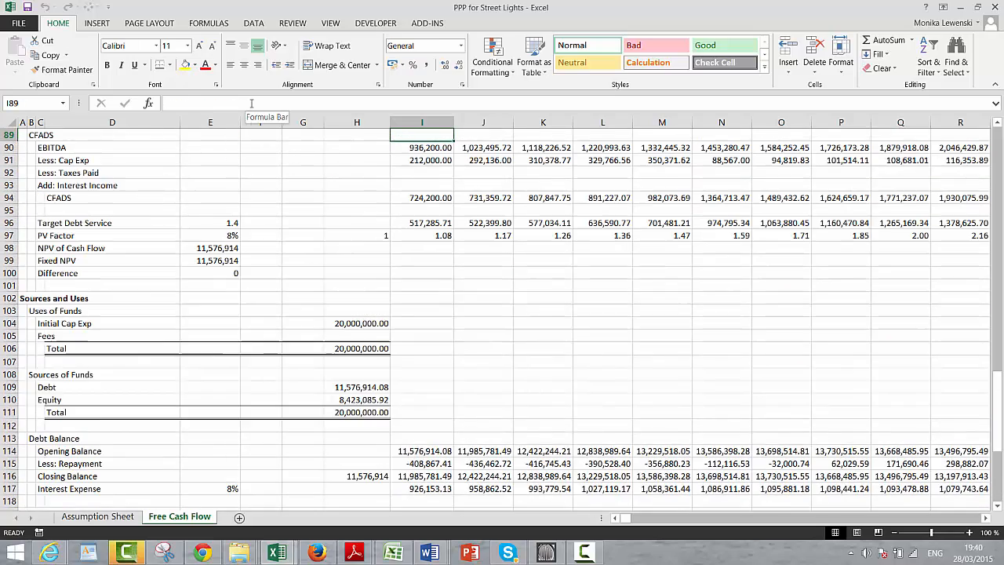
Step: Review the first-year column from the CFADS block down through debt sizing to the Sources of Funds
{"action": "key", "text": "Down"}
{"action": "key", "text": "Down"}
{"action": "key", "text": "Down"}
{"action": "key", "text": "Down"}
{"action": "key", "text": "Down"}
{"action": "key", "text": "Down"}
{"action": "key", "text": "Down"}
{"action": "key", "text": "Down"}
{"action": "key", "text": "Down"}
{"action": "key", "text": "Down"}
{"action": "key", "text": "Down"}
{"action": "key", "text": "Down"}
{"action": "key", "text": "Down"}
{"action": "key", "text": "Down"}
{"action": "key", "text": "Down"}
{"action": "key", "text": "Down"}
{"action": "key", "text": "Down"}
{"action": "key", "text": "Down"}
{"action": "key", "text": "Down"}
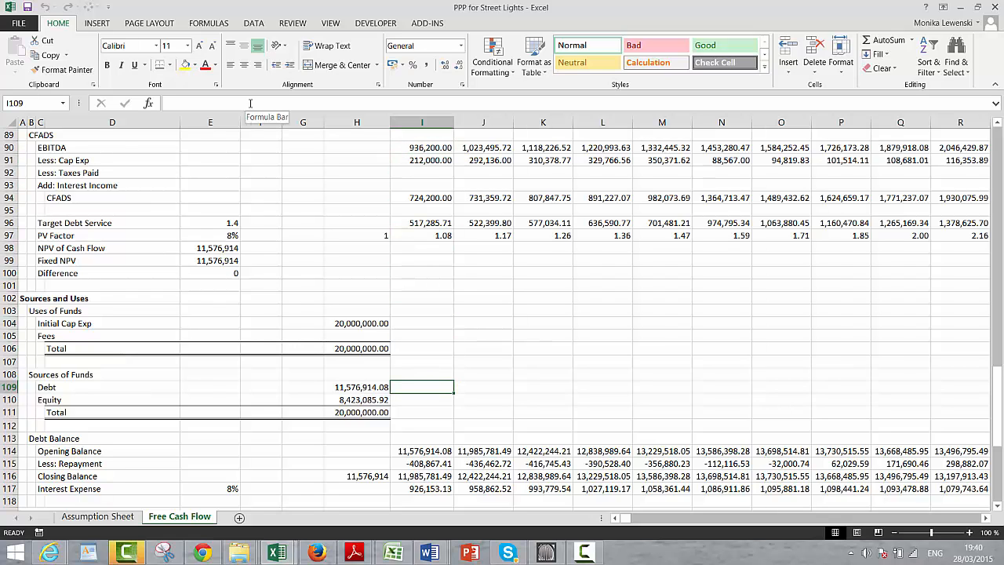
Step: Copy the Replacement of Bulbs table of years and percentages, E13:K14, on the Assumption Sheet
{"action": "left_click", "coordinate": [83, 516]}
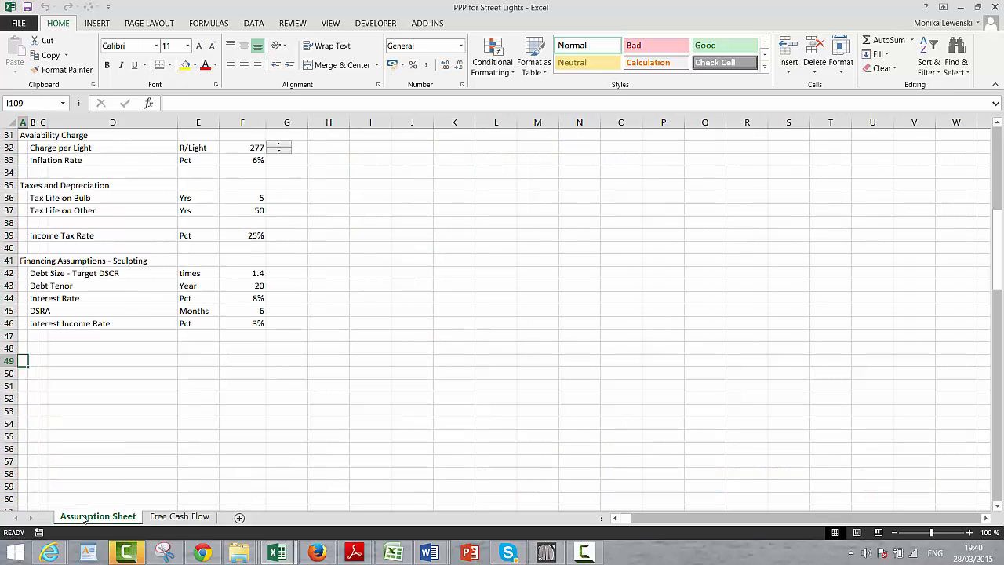
{"action": "left_click", "coordinate": [124, 365]}
{"action": "key", "text": "Up"}
{"action": "key", "text": "Up"}
{"action": "key", "text": "Up"}
{"action": "key", "text": "Up"}
{"action": "key", "text": "Up"}
{"action": "key", "text": "Up"}
{"action": "key", "text": "Up"}
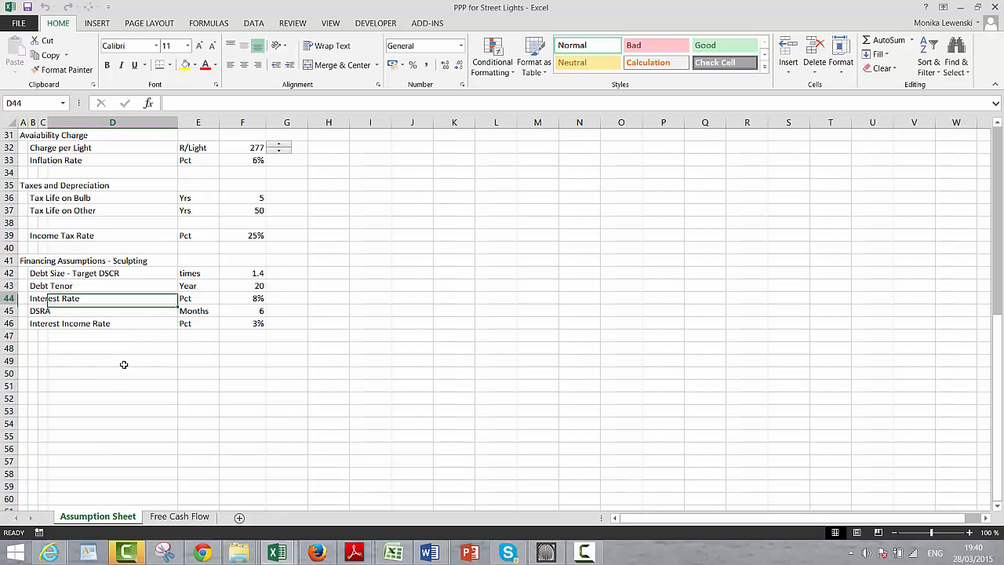
{"action": "key", "text": "Right"}
{"action": "key", "text": "Up"}
{"action": "key", "text": "Up"}
{"action": "key", "text": "Up"}
{"action": "key", "text": "Up"}
{"action": "key", "text": "Up"}
{"action": "key", "text": "Up"}
{"action": "key", "text": "Up"}
{"action": "key", "text": "Up"}
{"action": "key", "text": "Up"}
{"action": "key", "text": "Up"}
{"action": "key", "text": "Up"}
{"action": "key", "text": "Up"}
{"action": "key", "text": "Up"}
{"action": "key", "text": "Up"}
{"action": "key", "text": "Up"}
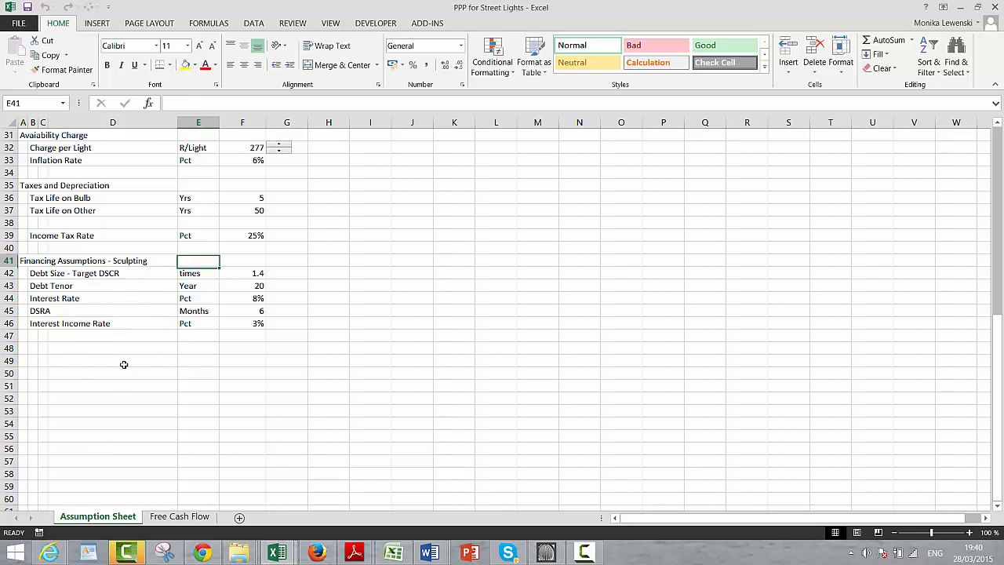
{"action": "key", "text": "Up"}
{"action": "key", "text": "Up"}
{"action": "key", "text": "Up"}
{"action": "key", "text": "Up"}
{"action": "key", "text": "Up"}
{"action": "key", "text": "Up"}
{"action": "key", "text": "Up"}
{"action": "key", "text": "Up"}
{"action": "key", "text": "Up"}
{"action": "key", "text": "Up"}
{"action": "key", "text": "Up"}
{"action": "key", "text": "Up"}
{"action": "key", "text": "Up"}
{"action": "key", "text": "Up"}
{"action": "key", "text": "Up"}
{"action": "key", "text": "Up"}
{"action": "key", "text": "Up"}
{"action": "key", "text": "Up"}
{"action": "key", "text": "Up"}
{"action": "key", "text": "Up"}
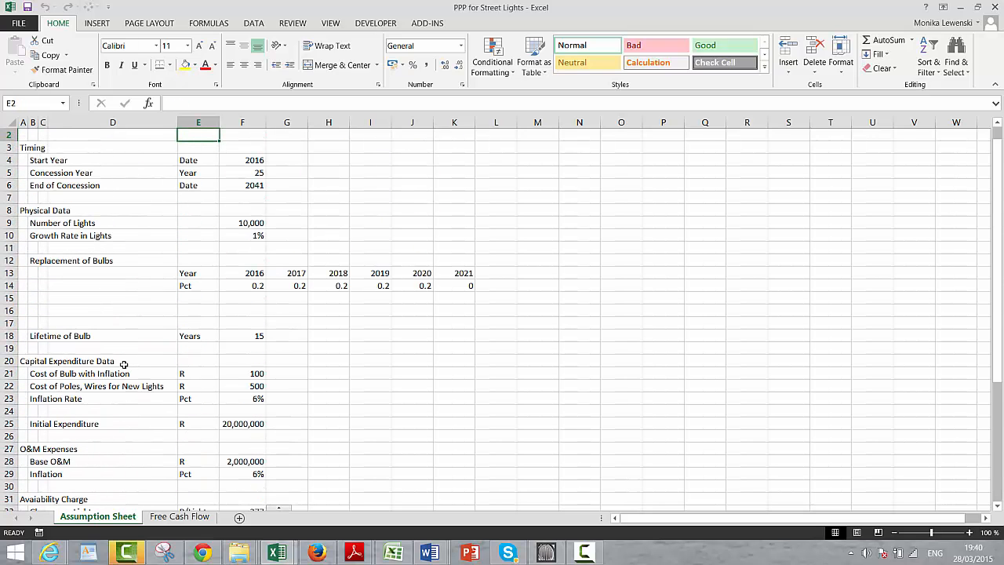
{"action": "key", "text": "Down"}
{"action": "key", "text": "Down"}
{"action": "key", "text": "Down"}
{"action": "key", "text": "Down"}
{"action": "key", "text": "Down"}
{"action": "key", "text": "Down"}
{"action": "key", "text": "Down"}
{"action": "key", "text": "Down"}
{"action": "key", "text": "Down"}
{"action": "key", "text": "Down"}
{"action": "key", "text": "Down"}
{"action": "key", "text": "Down"}
{"action": "key", "text": "Up"}
{"action": "key", "text": "Right"}
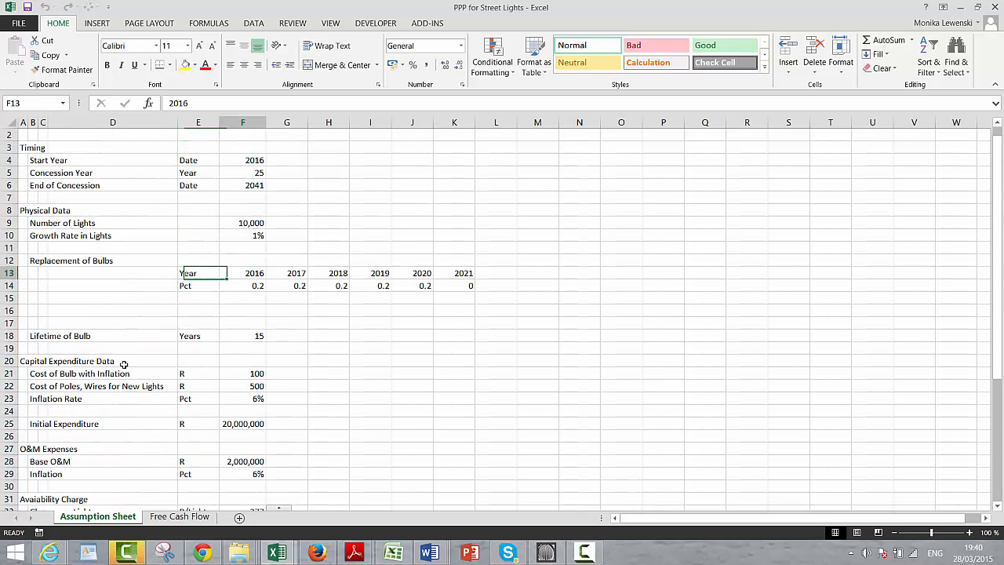
{"action": "key", "text": "Left"}
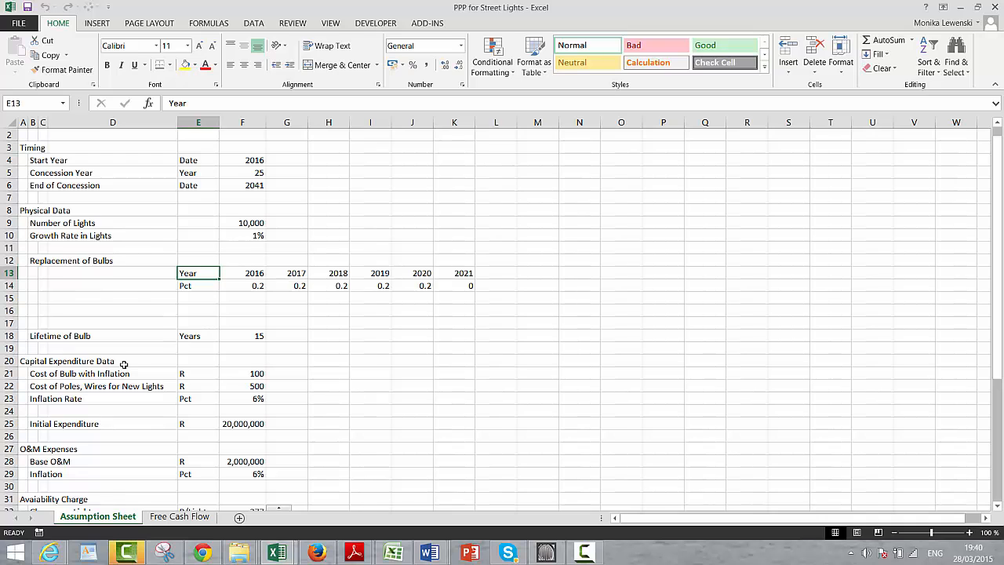
{"action": "key", "text": "shift+Down"}
{"action": "key", "text": "shift+Right"}
{"action": "key", "text": "shift+Right"}
{"action": "key", "text": "shift+Right"}
{"action": "key", "text": "shift+Right"}
{"action": "key", "text": "shift+Right"}
{"action": "key", "text": "shift+Right"}
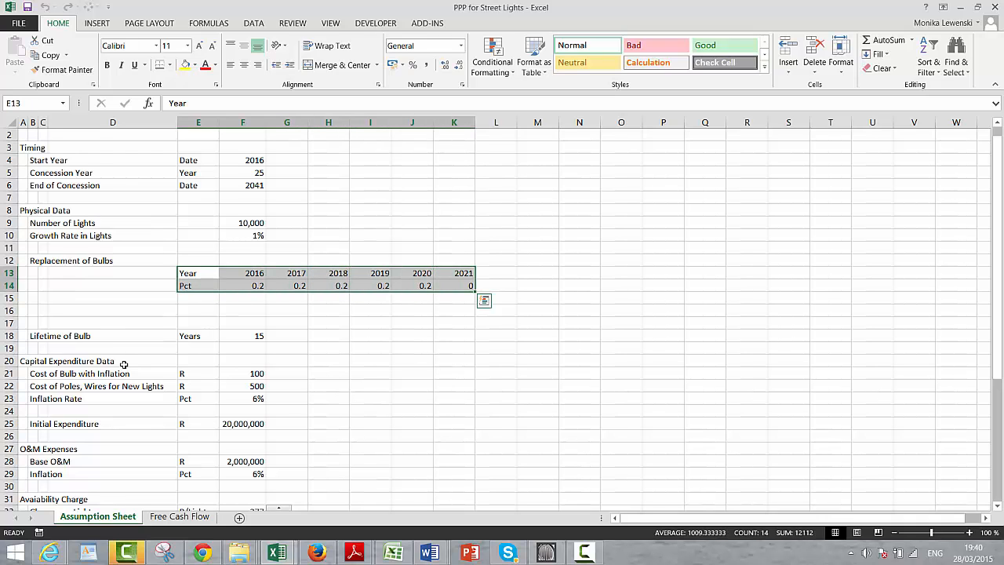
{"action": "key", "text": "ctrl+c"}
Step: Paste the copied Year and Pct table at E48, below the sculpting financing assumptions
{"action": "key", "text": "Down"}
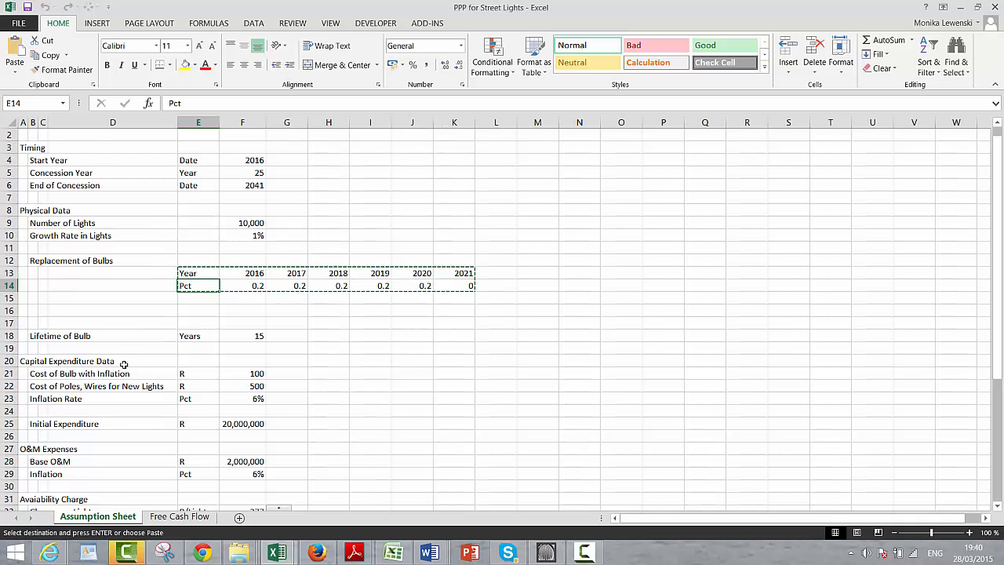
{"action": "key", "text": "Down"}
{"action": "key", "text": "Down"}
{"action": "key", "text": "Down"}
{"action": "key", "text": "Down"}
{"action": "key", "text": "Down"}
{"action": "key", "text": "Down"}
{"action": "key", "text": "Down"}
{"action": "key", "text": "Down"}
{"action": "key", "text": "Down"}
{"action": "key", "text": "Down"}
{"action": "key", "text": "Down"}
{"action": "key", "text": "Down"}
{"action": "key", "text": "Down"}
{"action": "key", "text": "Down"}
{"action": "key", "text": "Down"}
{"action": "key", "text": "Down"}
{"action": "key", "text": "Down"}
{"action": "key", "text": "Down"}
{"action": "key", "text": "Down"}
{"action": "key", "text": "Down"}
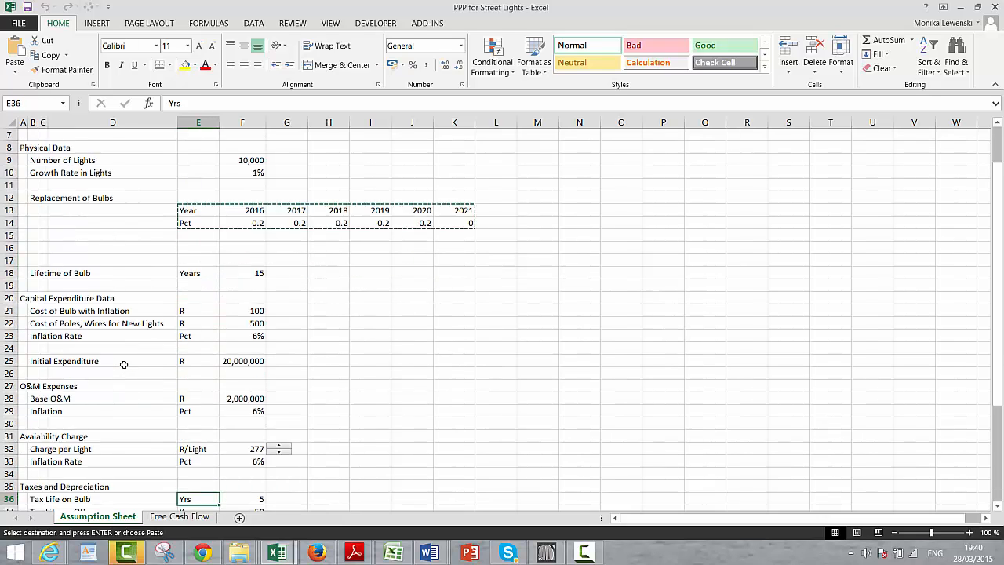
{"action": "key", "text": "Down"}
{"action": "key", "text": "Down"}
{"action": "key", "text": "Down"}
{"action": "key", "text": "Down"}
{"action": "key", "text": "Down"}
{"action": "key", "text": "Down"}
{"action": "key", "text": "Down"}
{"action": "key", "text": "Down"}
{"action": "key", "text": "Down"}
{"action": "key", "text": "Down"}
{"action": "key", "text": "Down"}
{"action": "key", "text": "Down"}
{"action": "key", "text": "Down"}
{"action": "key", "text": "Down"}
{"action": "key", "text": "Down"}
{"action": "key", "text": "Down"}
{"action": "key", "text": "Down"}
{"action": "key", "text": "Down"}
{"action": "key", "text": "Down"}
{"action": "key", "text": "Down"}
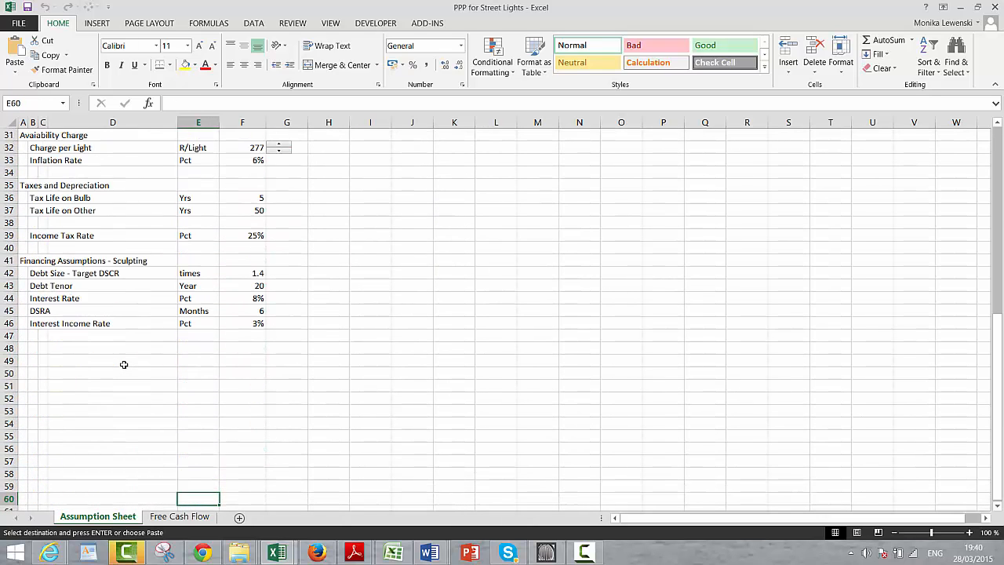
{"action": "key", "text": "Up"}
{"action": "key", "text": "Up"}
{"action": "key", "text": "Up"}
{"action": "key", "text": "Up"}
{"action": "key", "text": "Up"}
{"action": "key", "text": "Up"}
{"action": "key", "text": "Up"}
{"action": "key", "text": "Up"}
{"action": "key", "text": "Up"}
{"action": "key", "text": "Up"}
{"action": "key", "text": "Up"}
{"action": "key", "text": "Up"}
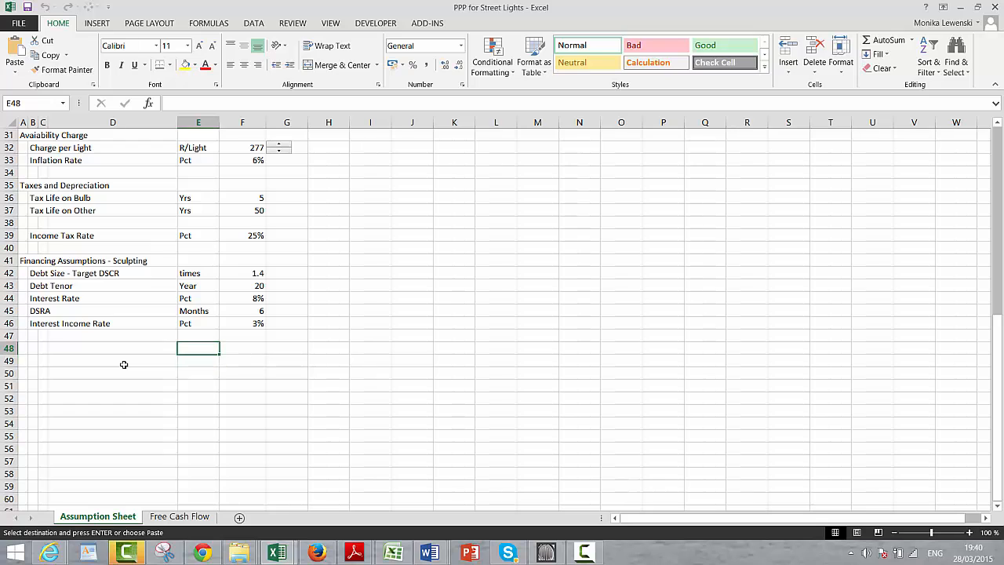
{"action": "key", "text": "ctrl+v"}
Step: Label the pasted table DSCR in B48
{"action": "key", "text": "Left"}
{"action": "key", "text": "Left"}
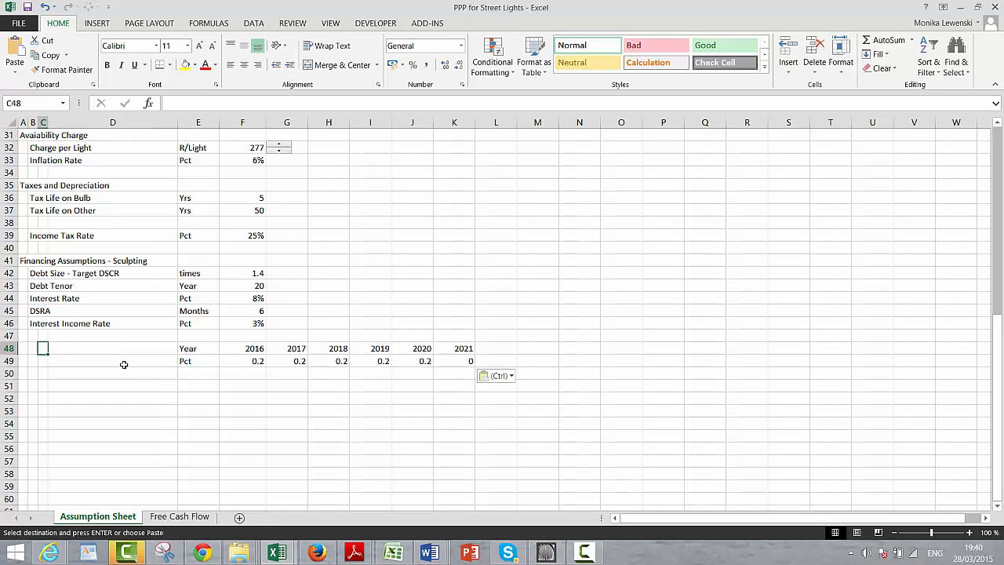
{"action": "key", "text": "Escape"}
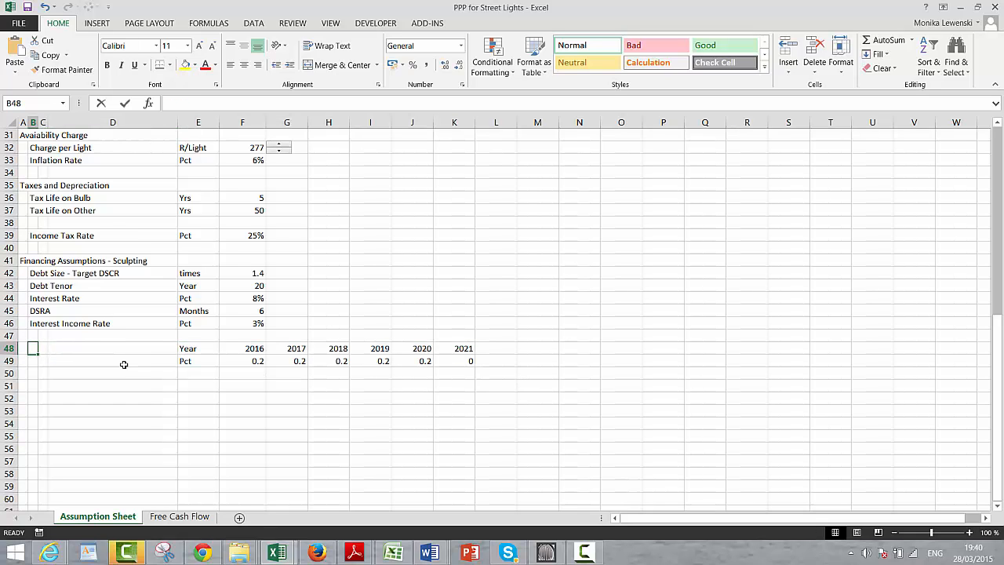
{"action": "type", "text": "DSCR"}
{"action": "key", "text": "Return"}
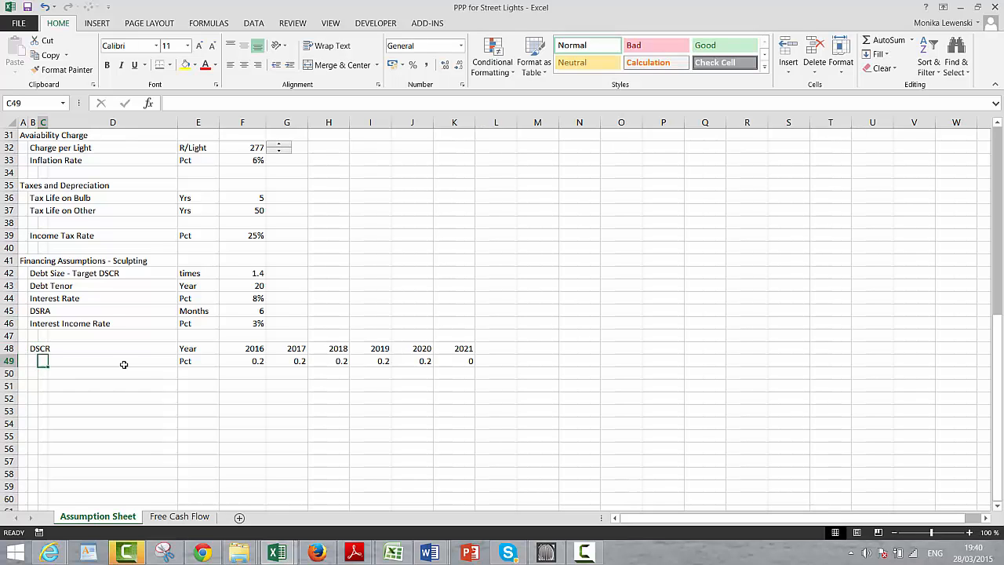
Step: Set the DSCR values for 2016 to 2019, F49:I49, to 1
{"action": "key", "text": "Right"}
{"action": "key", "text": "Right"}
{"action": "key", "text": "Right"}
{"action": "type", "text": "1"}
{"action": "key", "text": "Right"}
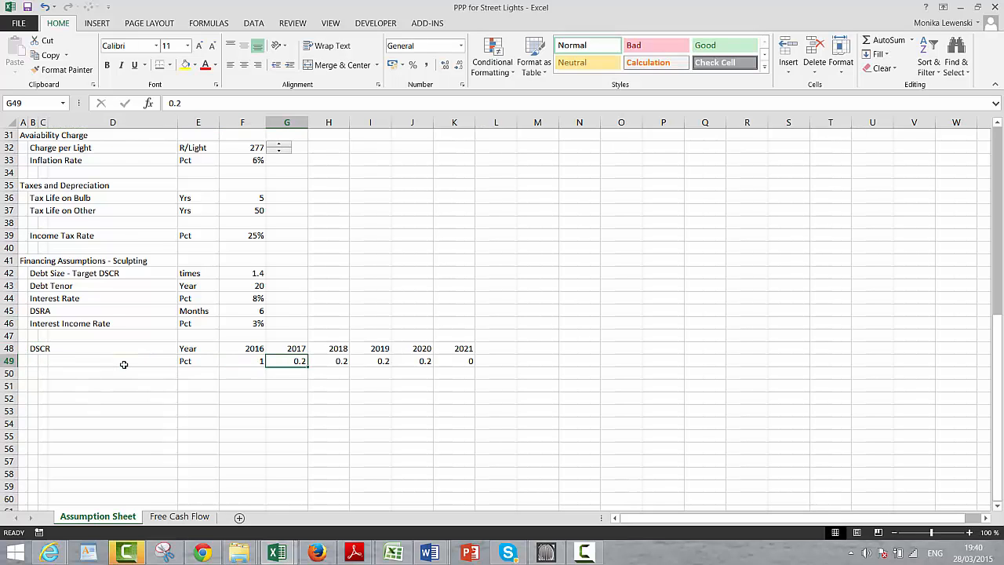
{"action": "key", "text": "Right"}
{"action": "type", "text": "1"}
{"action": "key", "text": "Tab"}
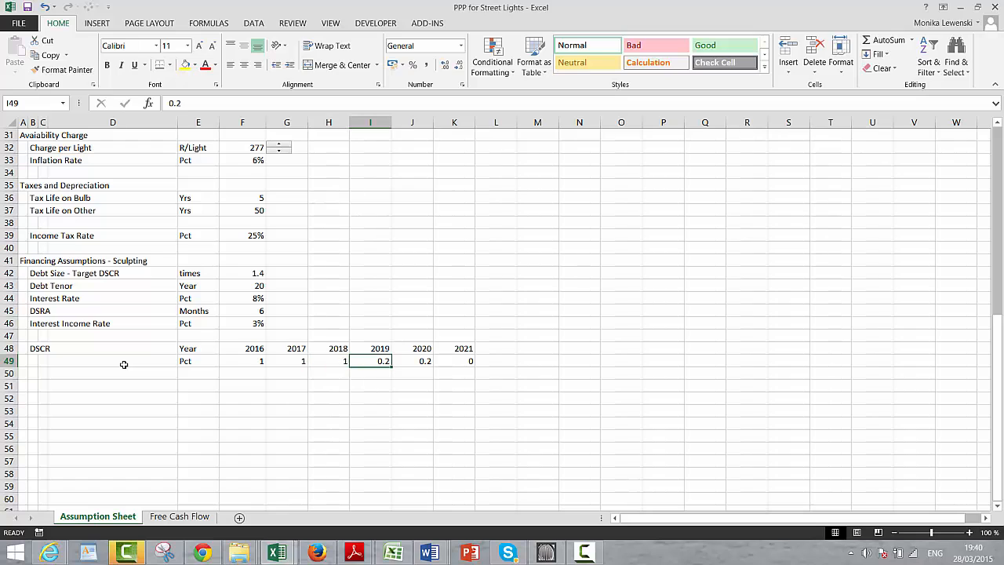
{"action": "type", "text": "1"}
{"action": "key", "text": "Tab"}
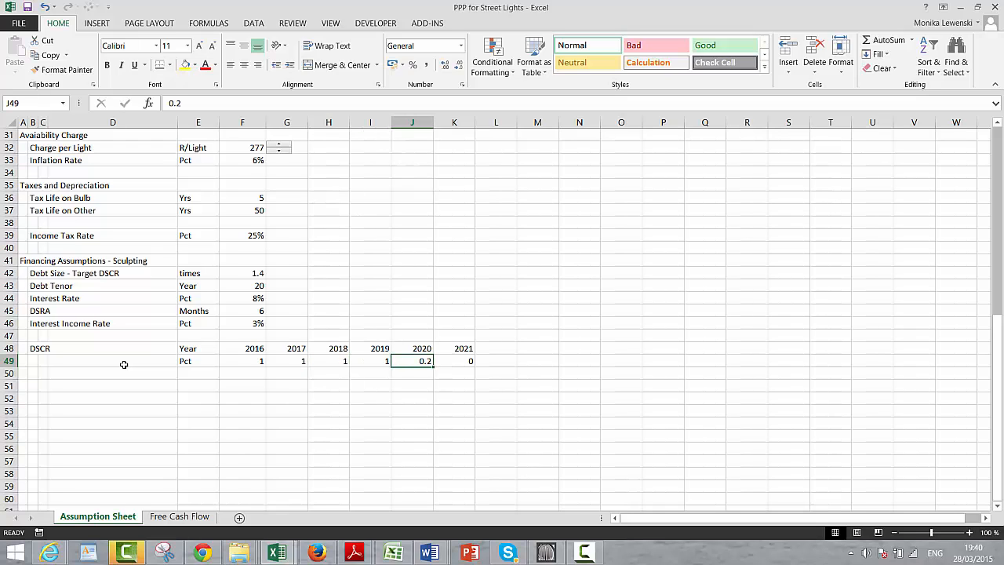
Step: Set the DSCR value for 2020 in J49 to 1
{"action": "key", "text": "Left"}
{"action": "key", "text": "Left"}
{"action": "key", "text": "Left"}
{"action": "key", "text": "Left"}
{"action": "key", "text": "Right"}
{"action": "key", "text": "Right"}
{"action": "key", "text": "Right"}
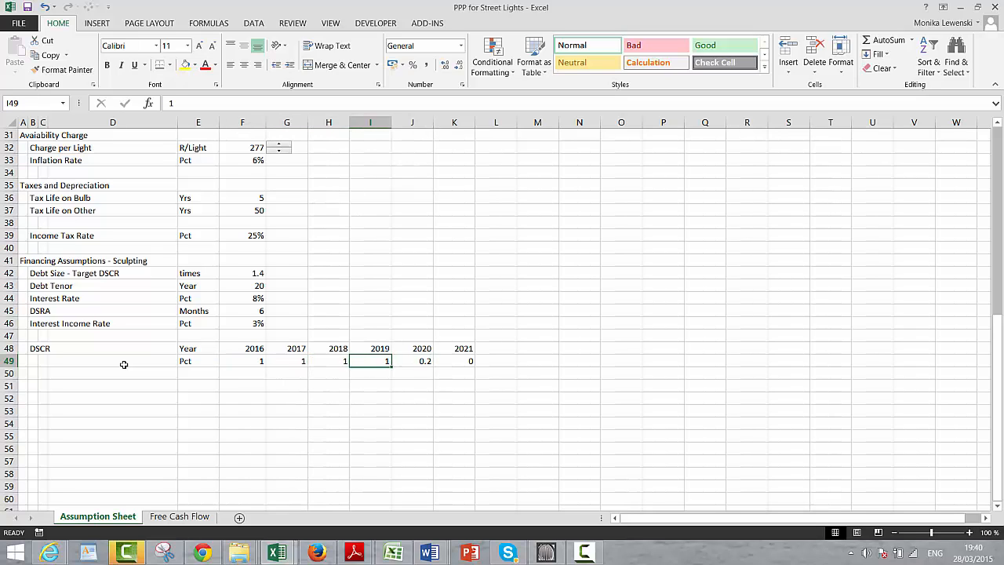
{"action": "key", "text": "Right"}
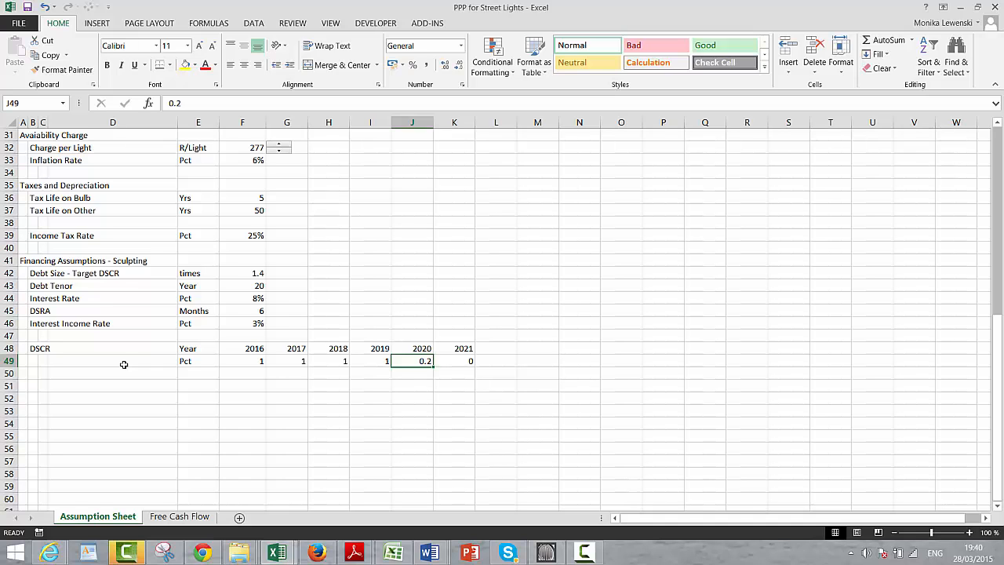
{"action": "type", "text": "1"}
{"action": "key", "text": "Tab"}
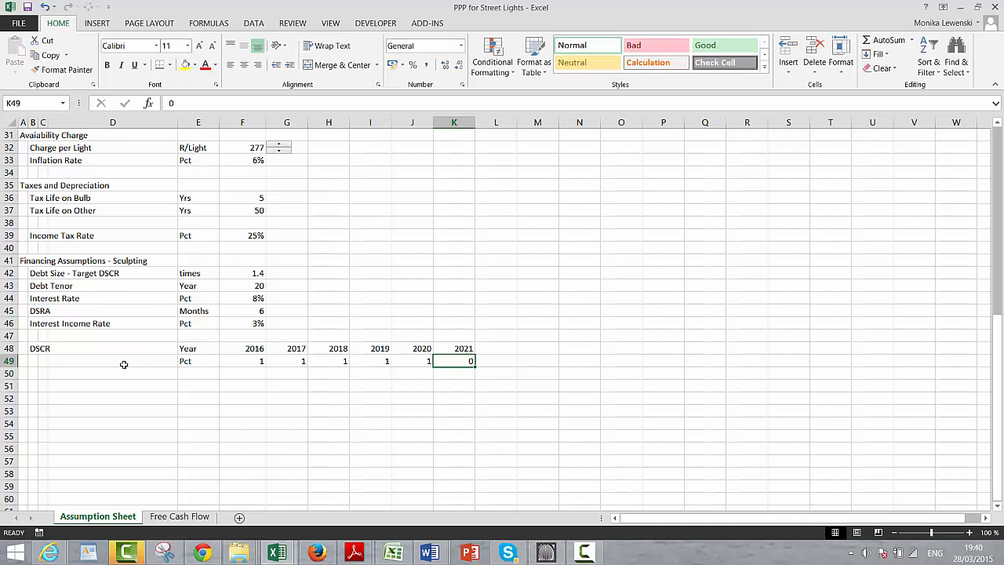
Step: Set the DSCR value for 2021 in K49 to 1.4
{"action": "type", "text": ".1"}
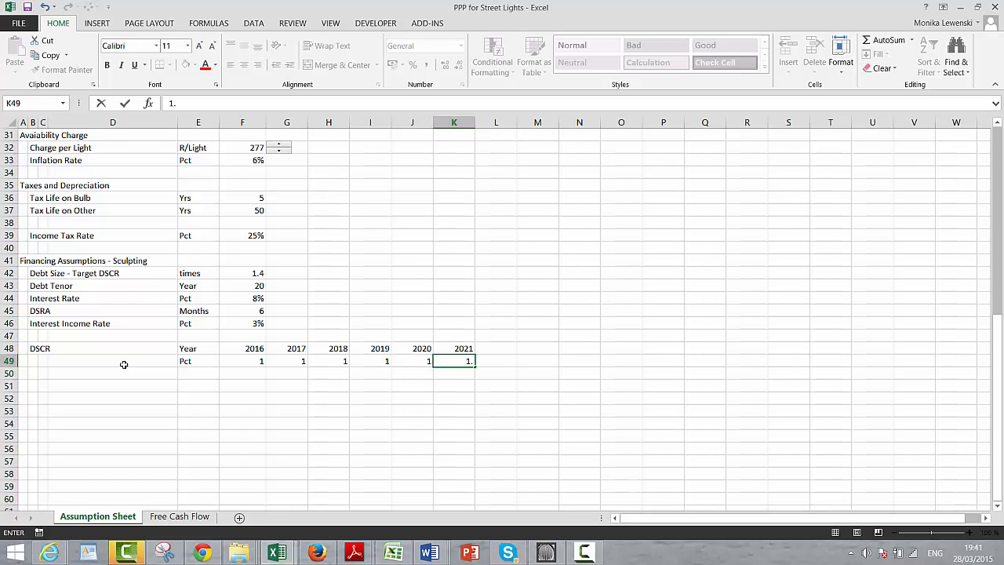
{"action": "key", "text": "Up"}
Step: Examine the Debt Size - Target DSCR assumption in row 42 of the sculpting financing assumptions
{"action": "key", "text": "Up"}
{"action": "key", "text": "Up"}
{"action": "key", "text": "Up"}
{"action": "key", "text": "Up"}
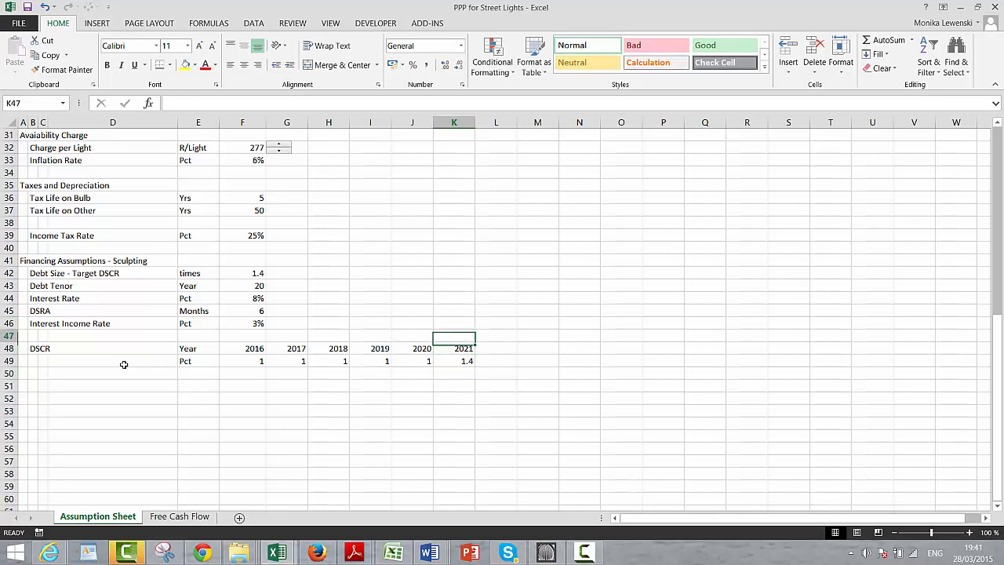
{"action": "key", "text": "Left"}
{"action": "key", "text": "Left"}
{"action": "key", "text": "Left"}
{"action": "key", "text": "Left"}
{"action": "key", "text": "Left"}
{"action": "key", "text": "Left"}
{"action": "key", "text": "Left"}
{"action": "key", "text": "Left"}
{"action": "key", "text": "Left"}
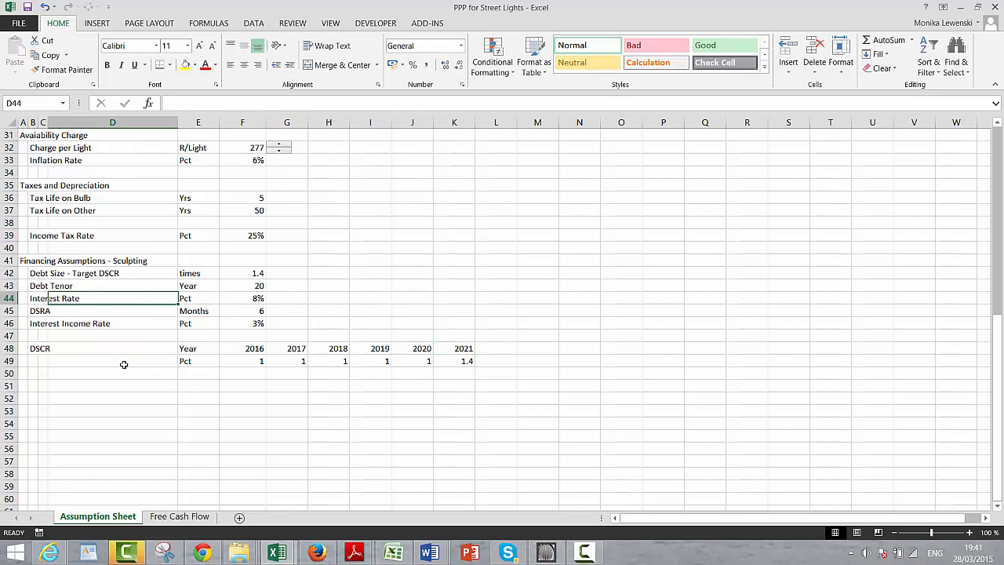
{"action": "key", "text": "Up"}
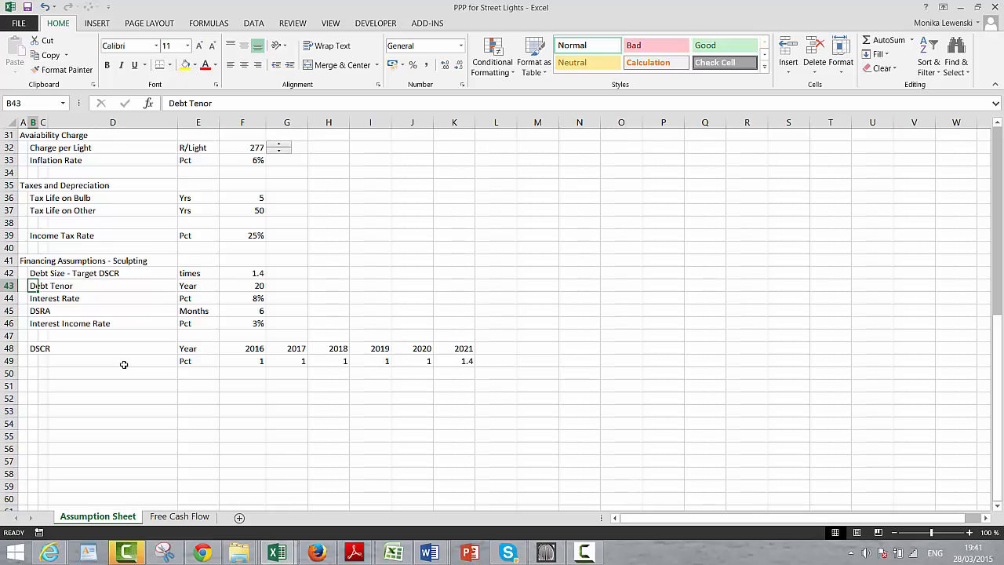
{"action": "key", "text": "Up"}
{"action": "key", "text": "Right"}
{"action": "key", "text": "Right"}
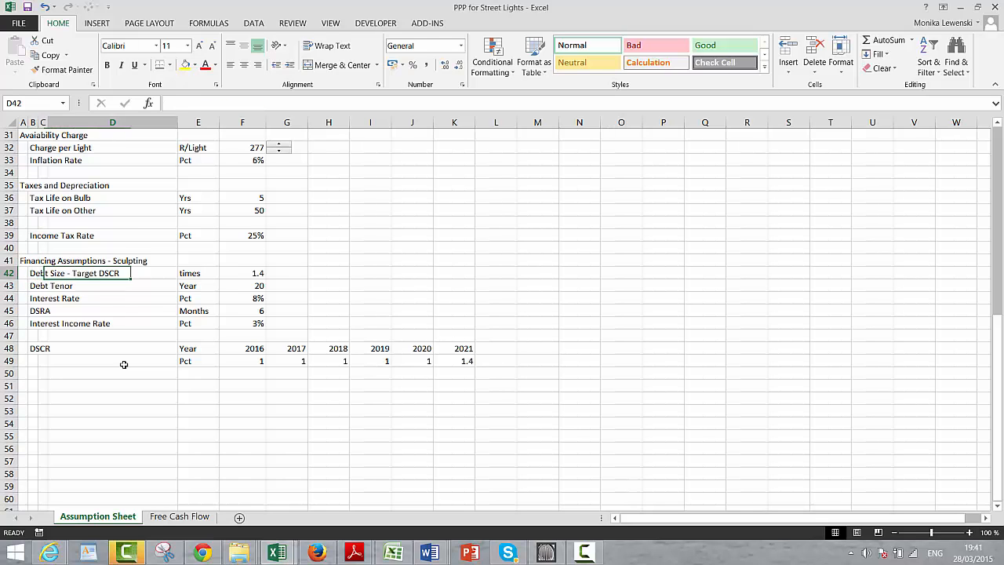
{"action": "key", "text": "Right"}
{"action": "key", "text": "shift+Right"}
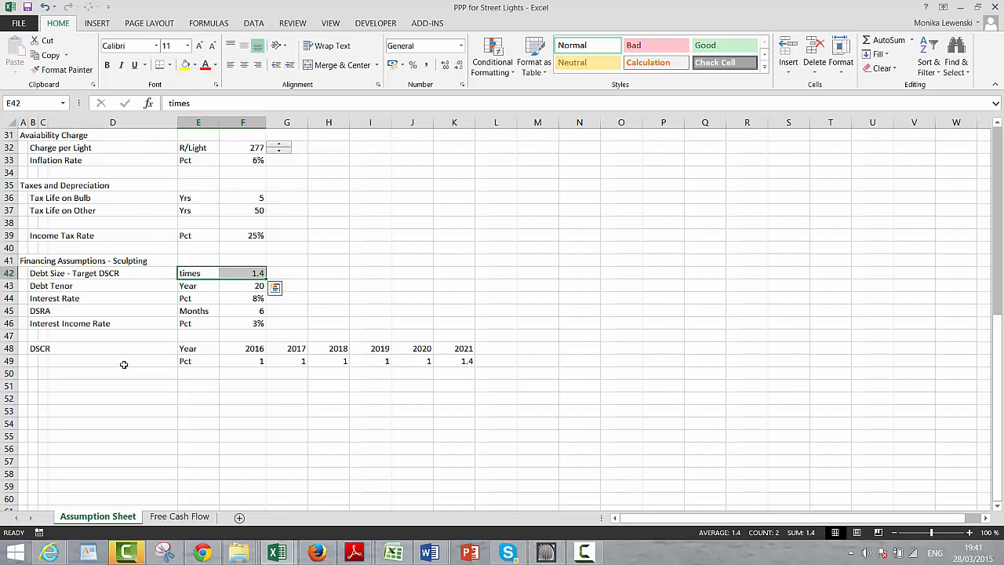
Step: Link the 2021 DSCR in K49 to the Debt Size - Target DSCR assumption in F42
{"action": "key", "text": "Down"}
{"action": "key", "text": "Down"}
{"action": "key", "text": "Down"}
{"action": "key", "text": "Down"}
{"action": "key", "text": "Down"}
{"action": "key", "text": "Down"}
{"action": "key", "text": "Down"}
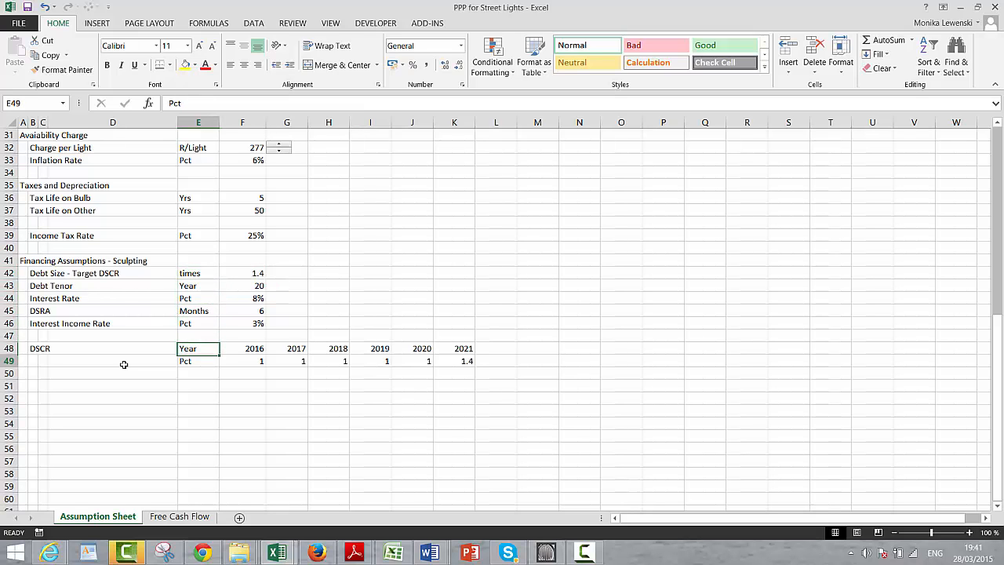
{"action": "key", "text": "Right"}
{"action": "key", "text": "Right"}
{"action": "key", "text": "Right"}
{"action": "key", "text": "Right"}
{"action": "key", "text": "Right"}
{"action": "key", "text": "Right"}
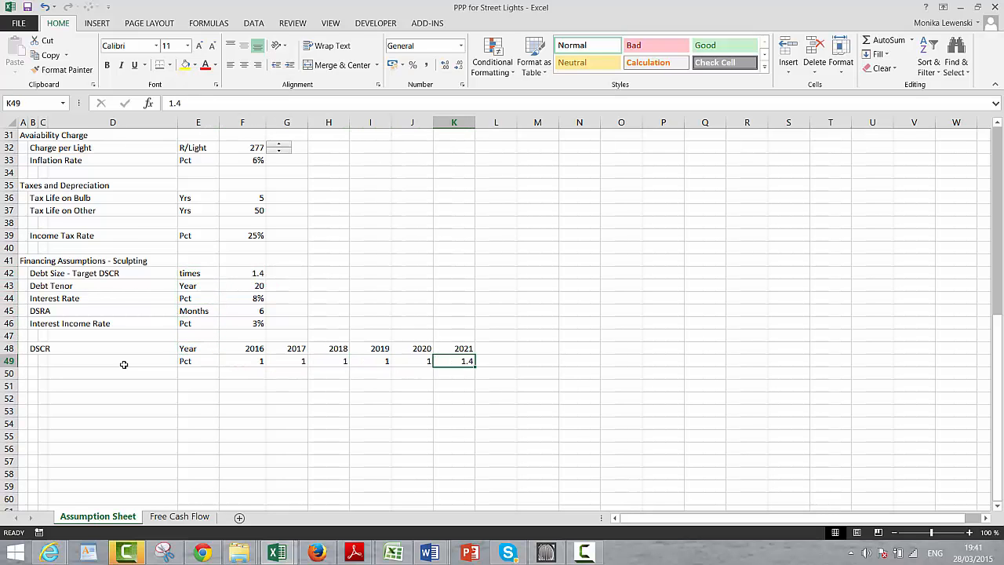
{"action": "type", "text": "="}
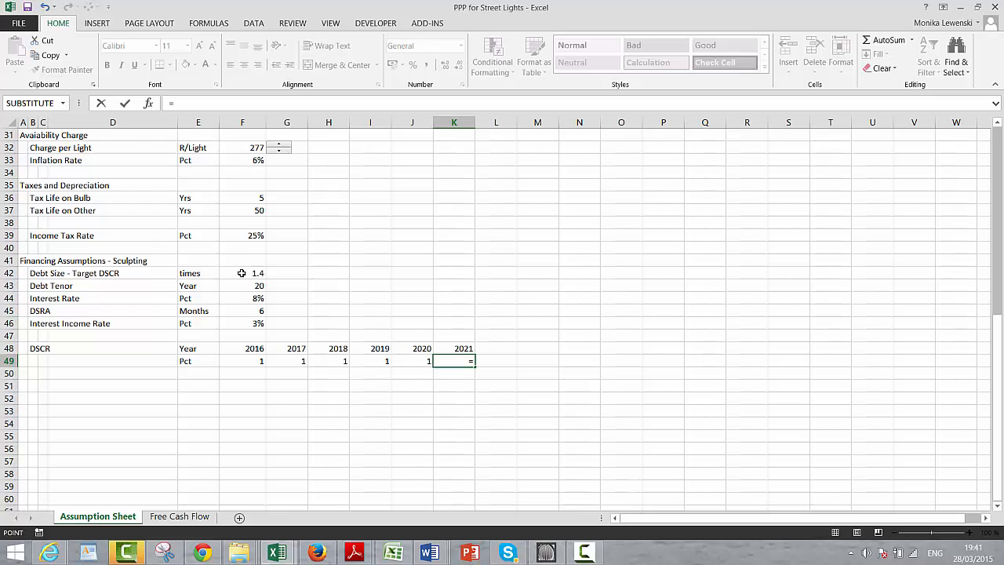
{"action": "left_click", "coordinate": [242, 273]}
{"action": "key", "text": "Return"}
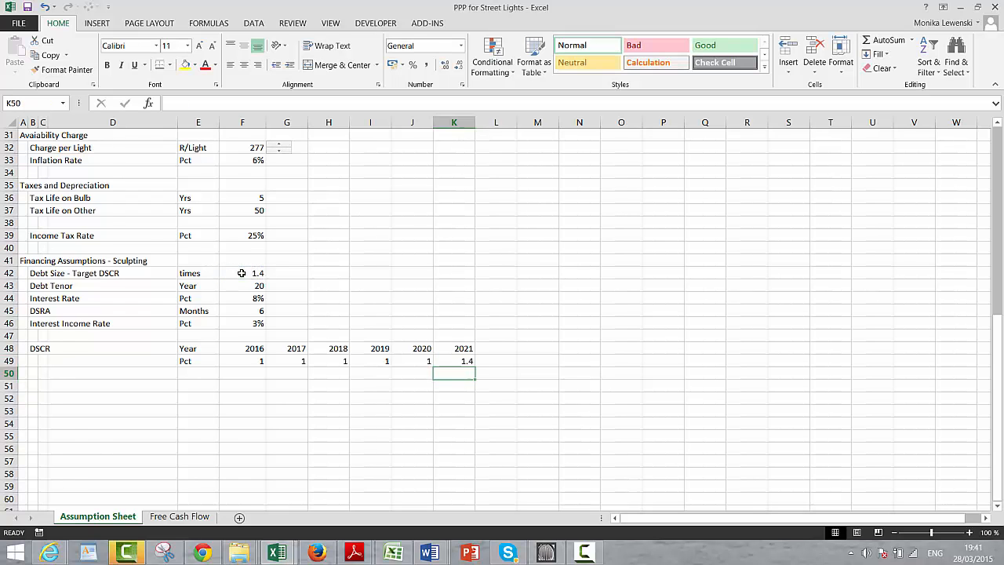
Step: Review column I of the Debt Size block on the Free Cash Flow sheet, including CFADS, Target Debt Service and PV Factor
{"action": "key", "text": "ctrl+Page_Down"}
{"action": "key", "text": "Up"}
{"action": "key", "text": "Up"}
{"action": "key", "text": "Up"}
{"action": "key", "text": "Up"}
{"action": "key", "text": "Up"}
{"action": "key", "text": "Up"}
{"action": "key", "text": "Up"}
{"action": "key", "text": "Up"}
{"action": "key", "text": "Up"}
{"action": "key", "text": "Up"}
{"action": "key", "text": "Up"}
{"action": "key", "text": "Up"}
{"action": "key", "text": "Up"}
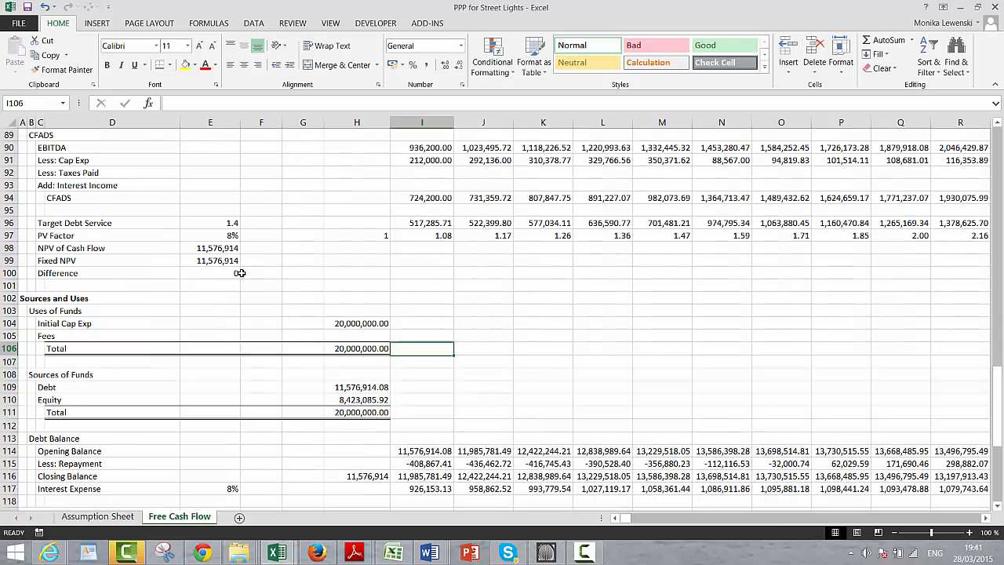
{"action": "key", "text": "Up"}
{"action": "key", "text": "Up"}
{"action": "key", "text": "Up"}
{"action": "key", "text": "Up"}
{"action": "key", "text": "Up"}
{"action": "key", "text": "Up"}
{"action": "key", "text": "Up"}
{"action": "key", "text": "Up"}
{"action": "key", "text": "Up"}
{"action": "key", "text": "Up"}
{"action": "key", "text": "Up"}
{"action": "key", "text": "Up"}
{"action": "key", "text": "Up"}
{"action": "key", "text": "Up"}
{"action": "key", "text": "Up"}
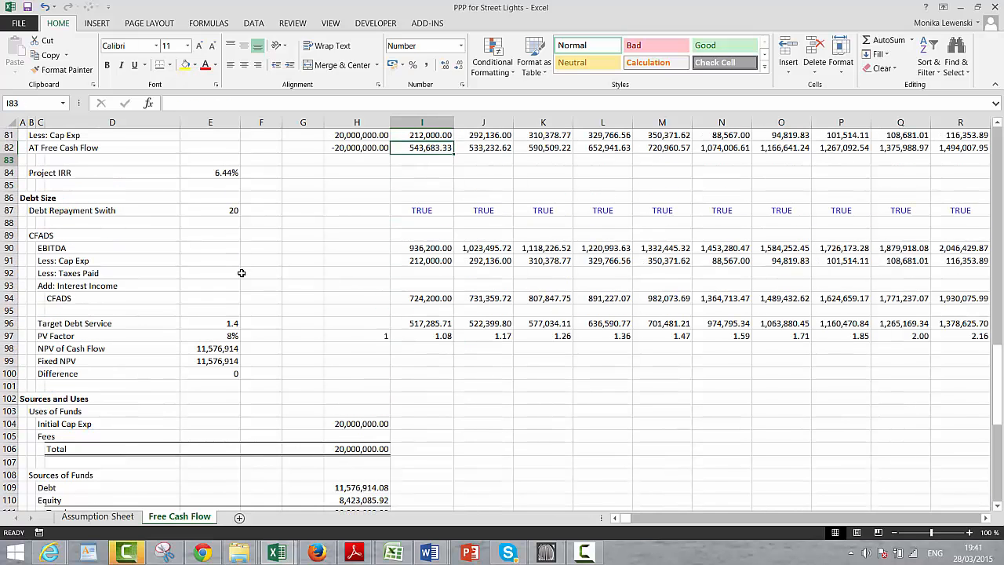
{"action": "key", "text": "Down"}
{"action": "key", "text": "Down"}
{"action": "key", "text": "Down"}
{"action": "key", "text": "Down"}
{"action": "key", "text": "Down"}
{"action": "key", "text": "Down"}
{"action": "key", "text": "Down"}
{"action": "key", "text": "Down"}
{"action": "key", "text": "Down"}
{"action": "key", "text": "Down"}
{"action": "key", "text": "Down"}
{"action": "key", "text": "Down"}
{"action": "key", "text": "Down"}
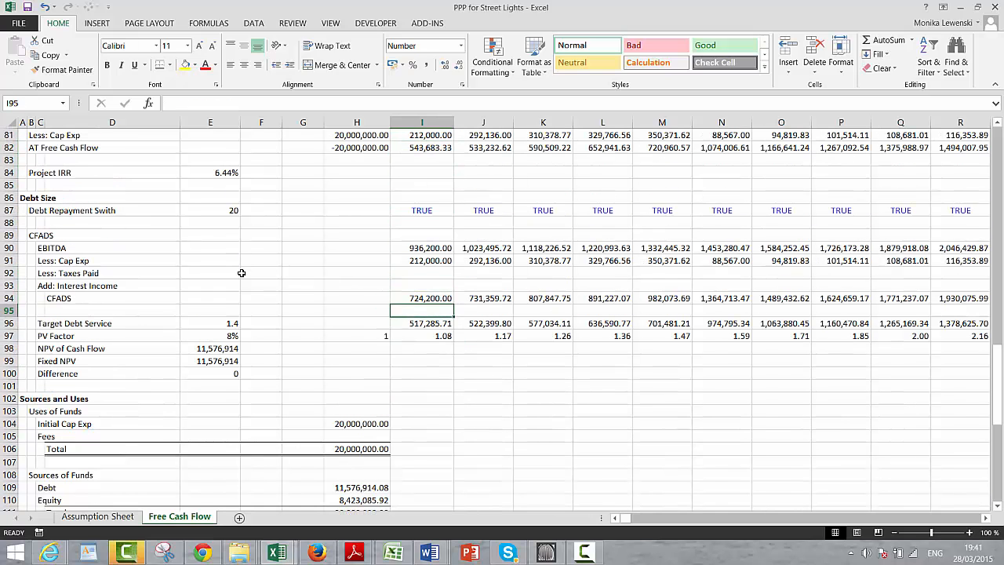
{"action": "key", "text": "Down"}
{"action": "key", "text": "Down"}
{"action": "key", "text": "Down"}
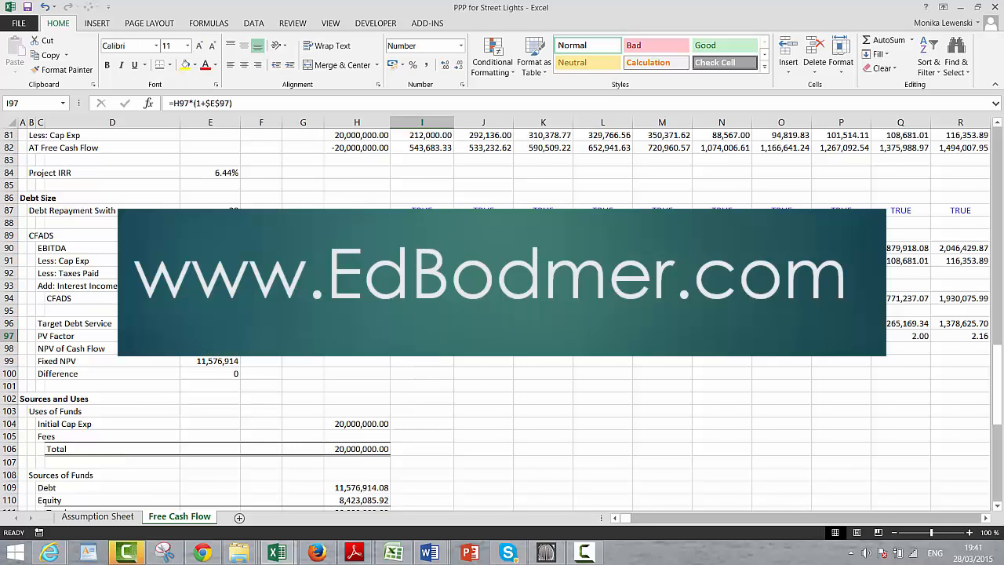
Step: Insert a blank row above Target Debt Service in the Debt Size block and label it Target DSCR in C96
{"action": "key", "text": "Up"}
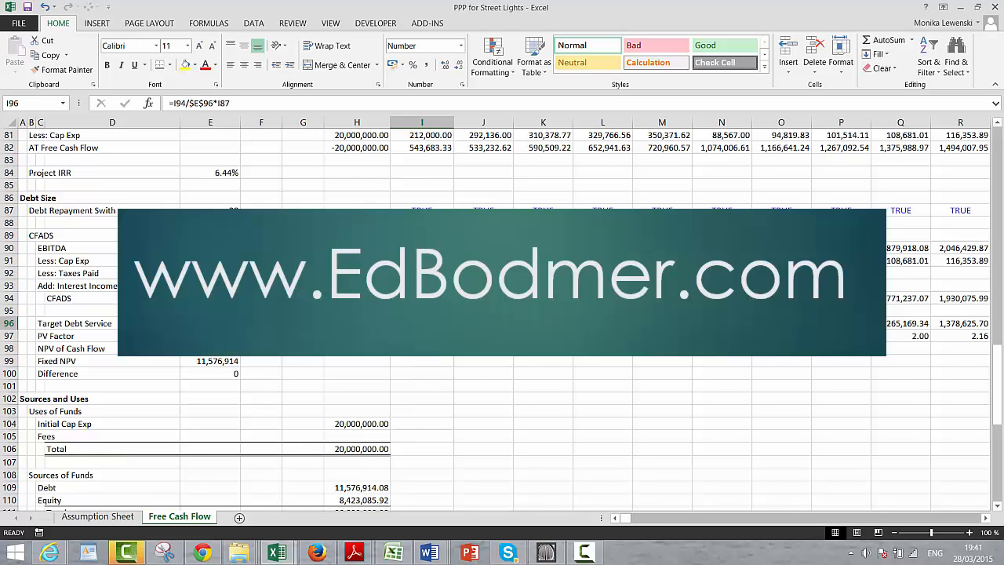
{"action": "key", "text": "Up"}
{"action": "key", "text": "Left"}
{"action": "key", "text": "Left"}
{"action": "key", "text": "Left"}
{"action": "key", "text": "Left"}
{"action": "key", "text": "Left"}
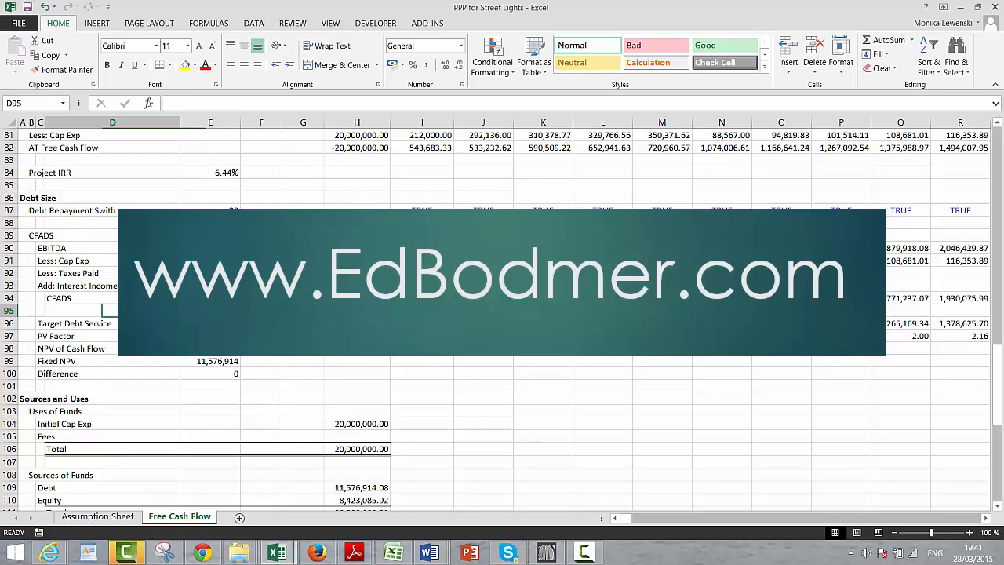
{"action": "key", "text": "Down"}
{"action": "key", "text": "Left"}
{"action": "key", "text": "shift+space"}
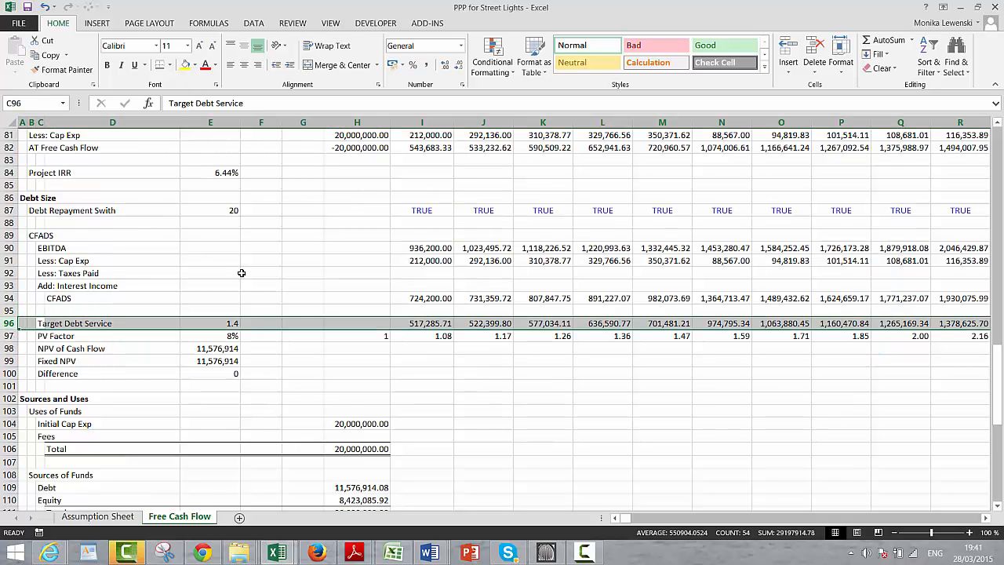
{"action": "key", "text": "ctrl+shift+plus"}
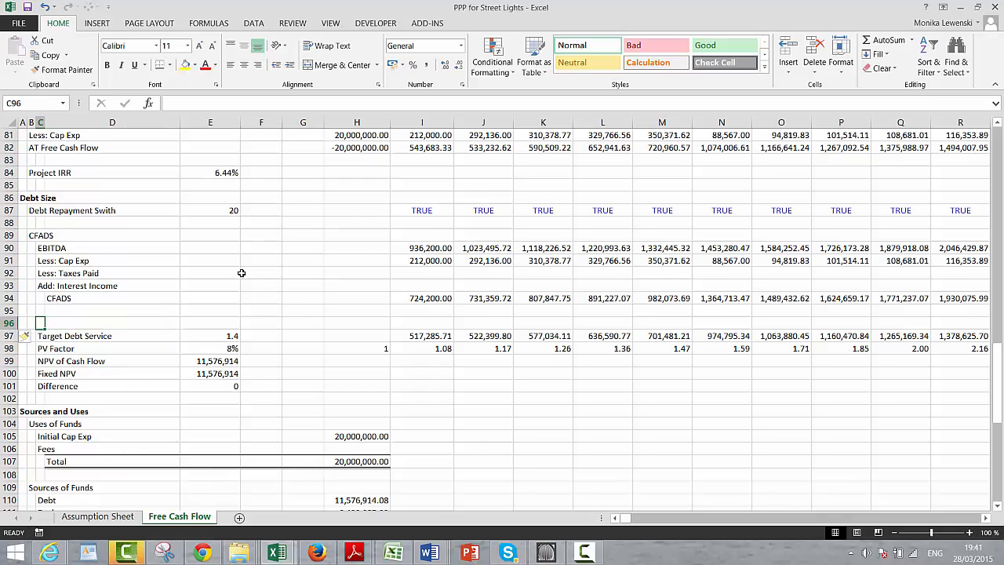
{"action": "type", "text": "Tar"}
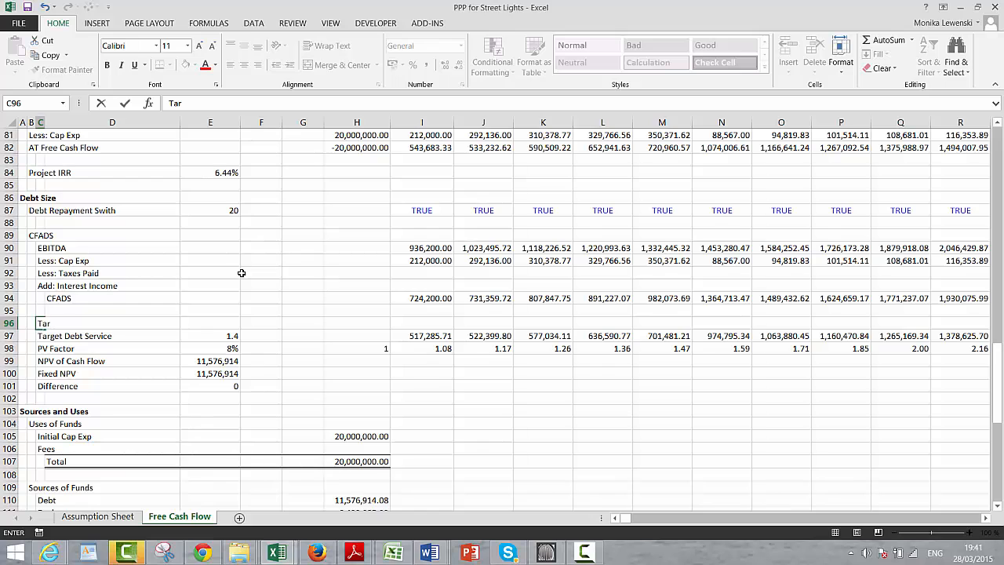
{"action": "type", "text": "get DSCR"}
{"action": "key", "text": "Return"}
Step: Start a LOOKUP formula in I96 of the Target DSCR row, using the 2016 year in I3 as the lookup value
{"action": "key", "text": "Down"}
{"action": "key", "text": "Right"}
{"action": "key", "text": "Right"}
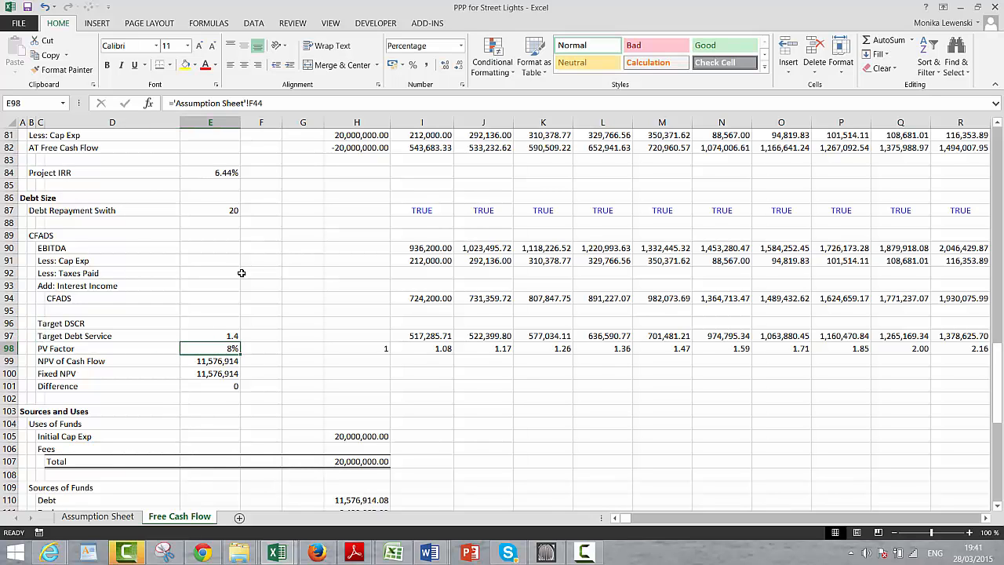
{"action": "key", "text": "Up"}
{"action": "key", "text": "Up"}
{"action": "key", "text": "Left"}
{"action": "key", "text": "Left"}
{"action": "key", "text": "Right"}
{"action": "key", "text": "Right"}
{"action": "key", "text": "Right"}
{"action": "key", "text": "Right"}
{"action": "key", "text": "Right"}
{"action": "key", "text": "Right"}
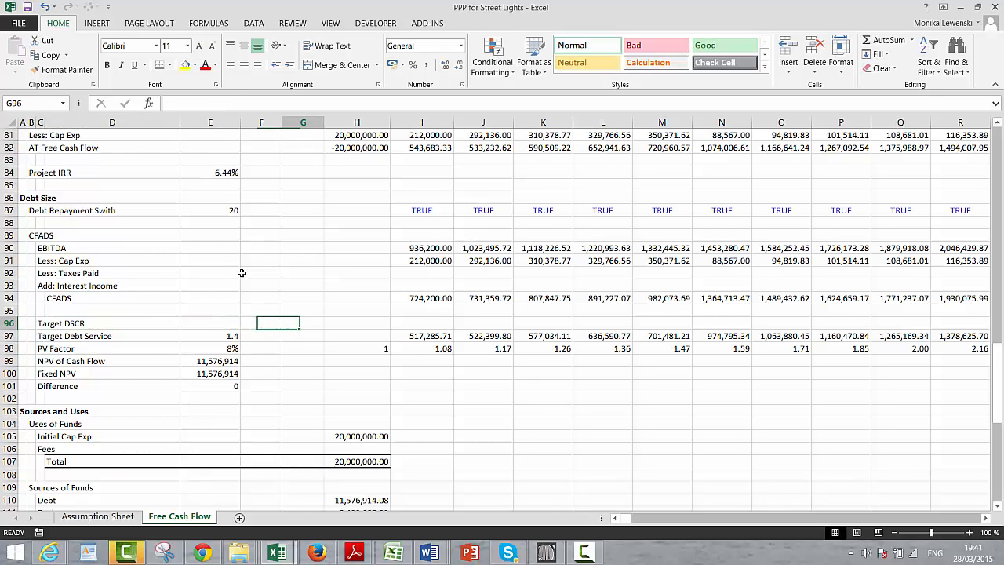
{"action": "type", "text": "=l"}
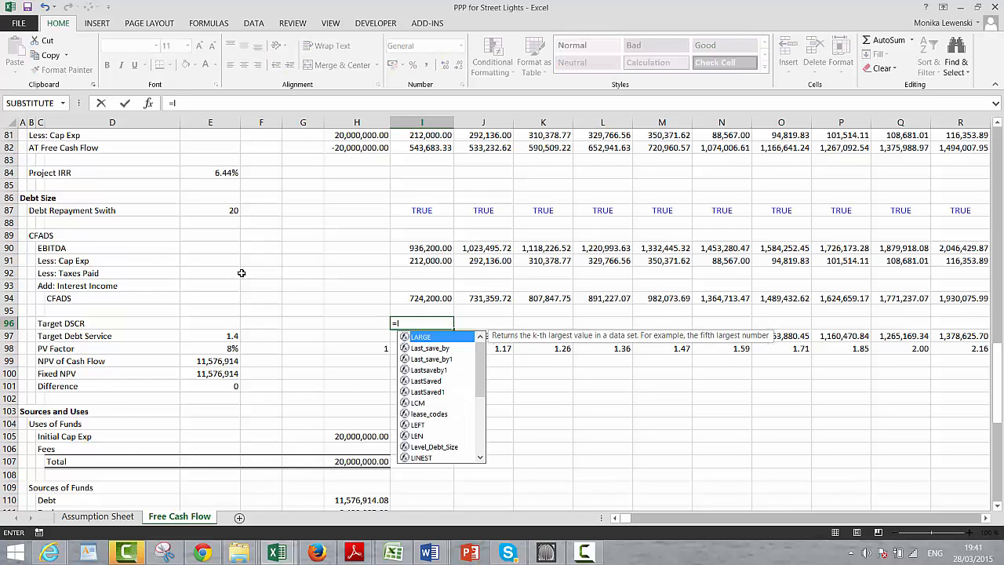
{"action": "type", "text": "ook"}
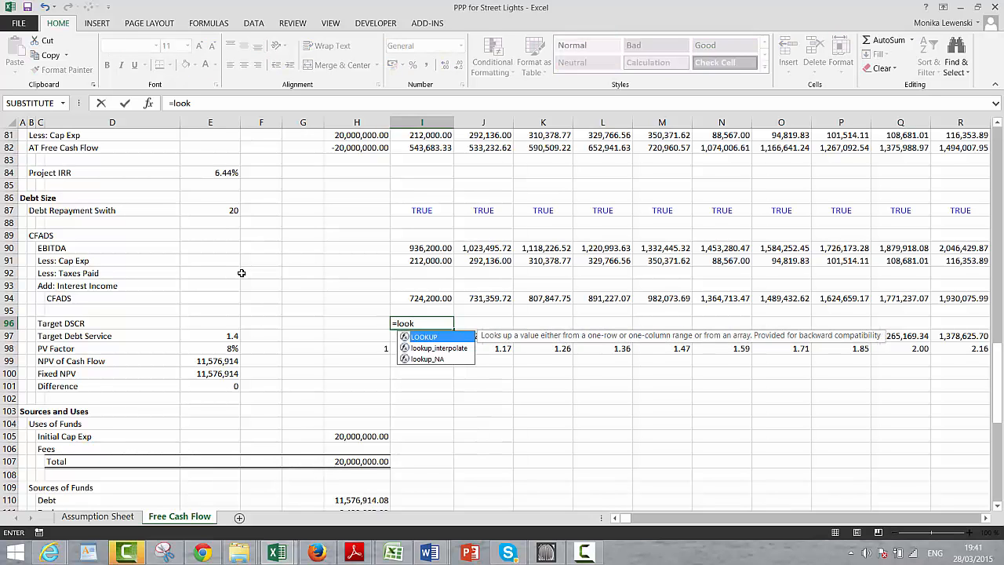
{"action": "key", "text": "Tab"}
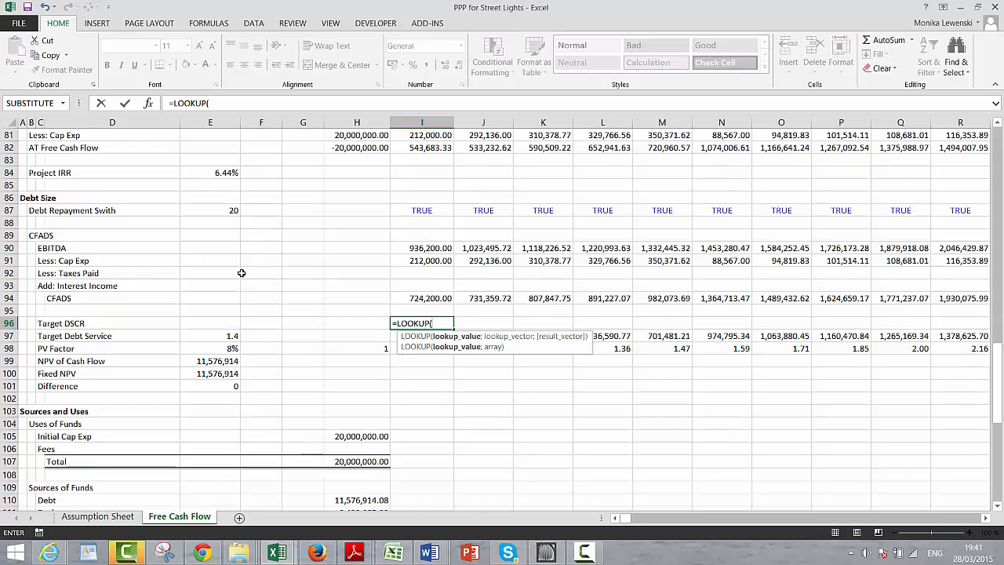
{"action": "scroll", "coordinate": [242, 272], "scroll_direction": "up", "scroll_amount": 10}
{"action": "key", "text": "Page_Up"}
{"action": "key", "text": "Page_Up"}
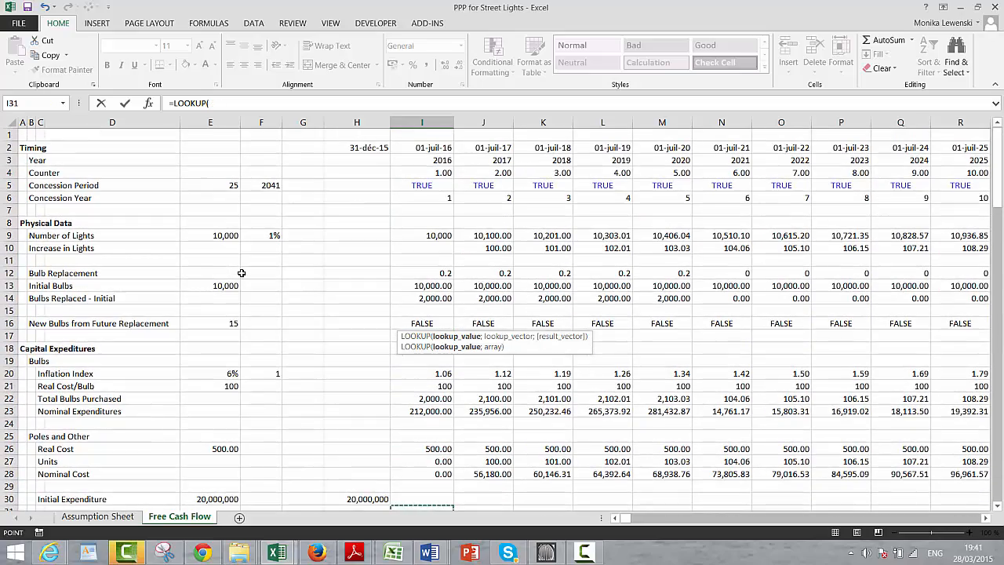
{"action": "key", "text": "Up"}
{"action": "key", "text": "Up"}
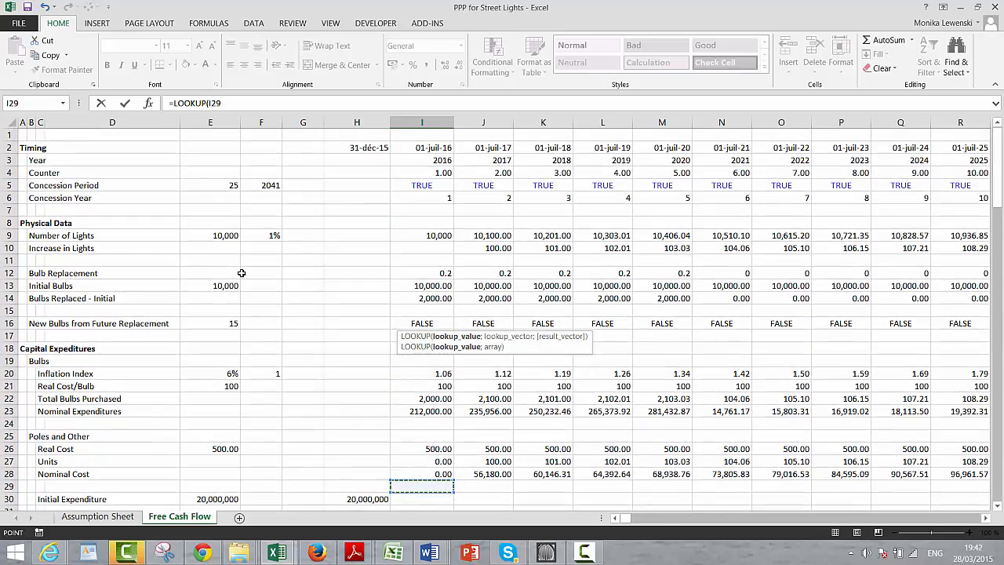
{"action": "key", "text": "Up"}
{"action": "key", "text": "Up"}
{"action": "key", "text": "Up"}
{"action": "key", "text": "Up"}
{"action": "key", "text": "Up"}
{"action": "key", "text": "Up"}
{"action": "key", "text": "Up"}
{"action": "key", "text": "Up"}
{"action": "key", "text": "Up"}
{"action": "key", "text": "Up"}
{"action": "key", "text": "Up"}
{"action": "key", "text": "Up"}
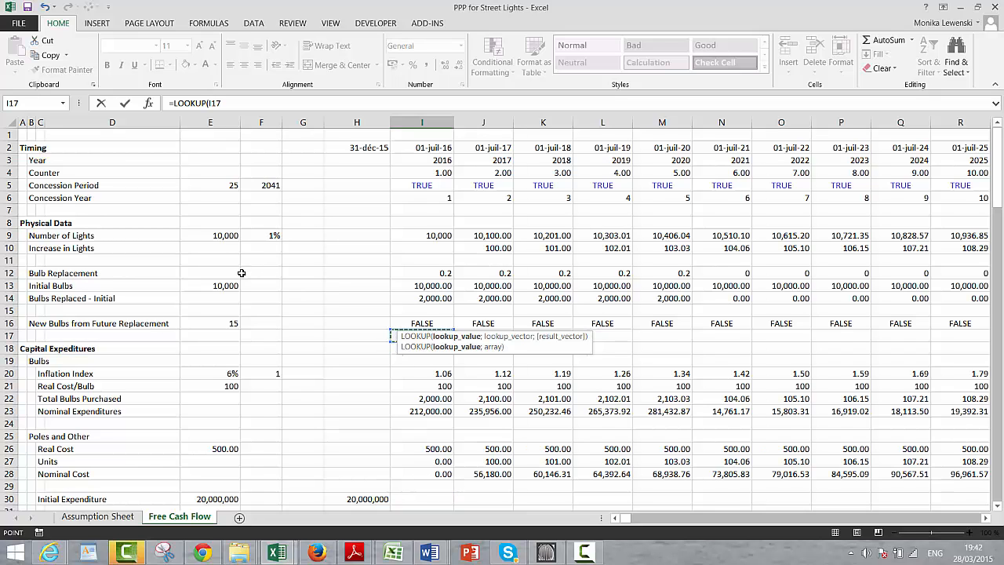
{"action": "key", "text": "Up"}
{"action": "key", "text": "Up"}
{"action": "key", "text": "Up"}
{"action": "key", "text": "Up"}
{"action": "key", "text": "Up"}
{"action": "key", "text": "Up"}
{"action": "key", "text": "Up"}
{"action": "key", "text": "Up"}
{"action": "key", "text": "Up"}
{"action": "key", "text": "Up"}
{"action": "key", "text": "Up"}
{"action": "key", "text": "Up"}
{"action": "key", "text": "Up"}
{"action": "key", "text": "Up"}
{"action": "key", "text": "Up"}
{"action": "key", "text": "Up"}
{"action": "key", "text": "Down"}
{"action": "key", "text": "Down"}
{"action": "key", "text": "Down"}
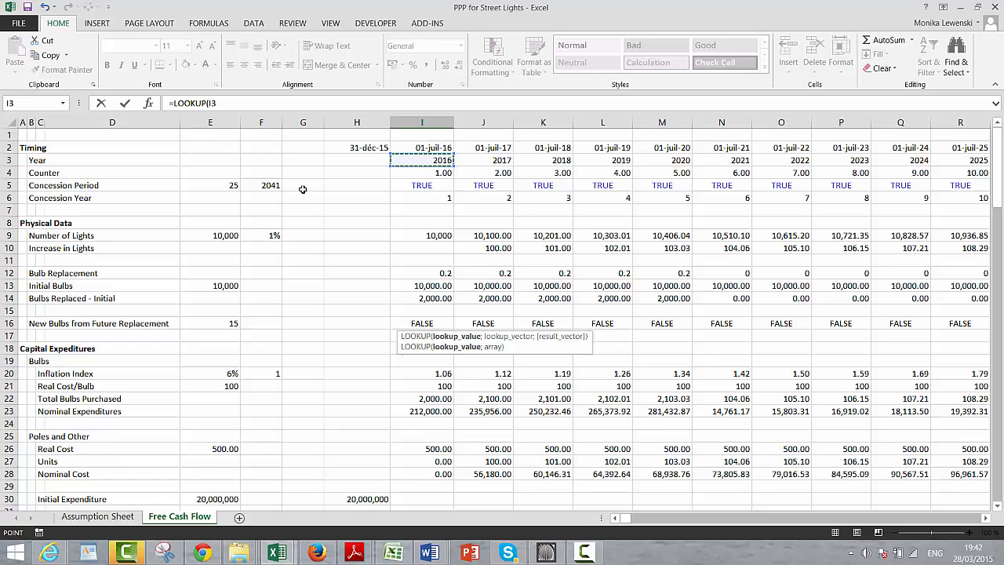
{"action": "key", "text": "Up"}
{"action": "type", "text": ";"}
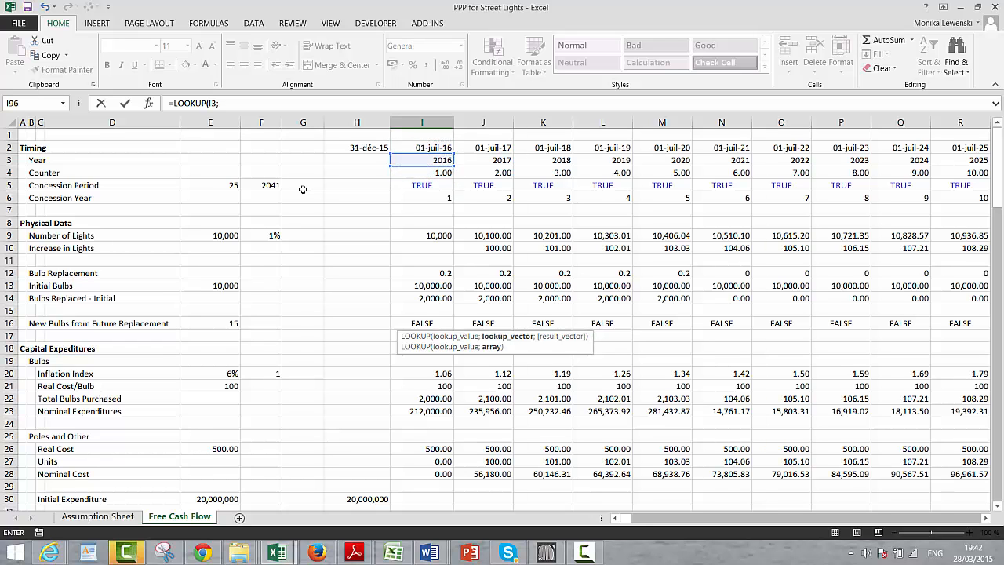
Step: Complete the LOOKUP with Assumption Sheet row 48 as lookup vector and row 49 as result vector, and fill it right across row 96
{"action": "left_click", "coordinate": [100, 516]}
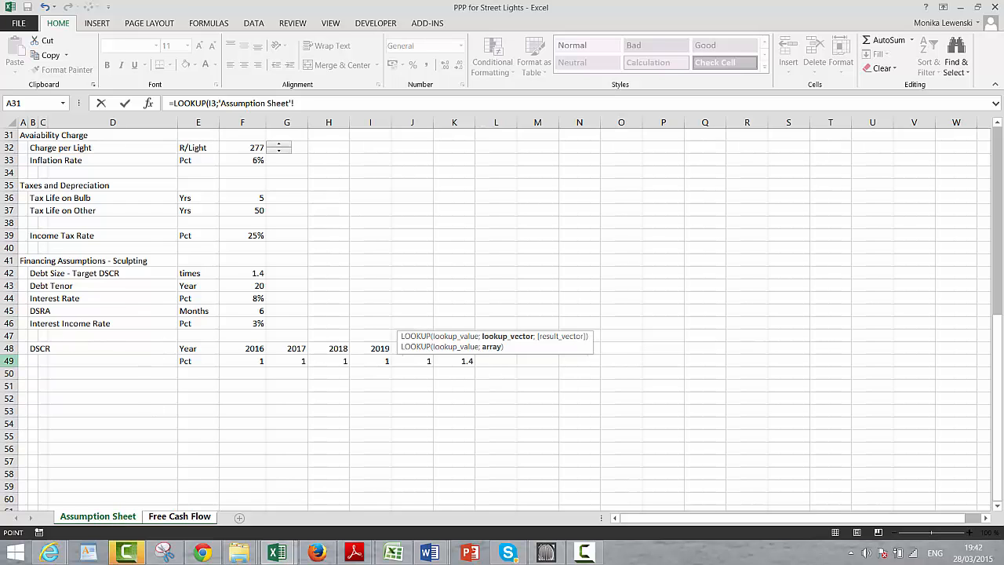
{"action": "left_click", "coordinate": [10, 349]}
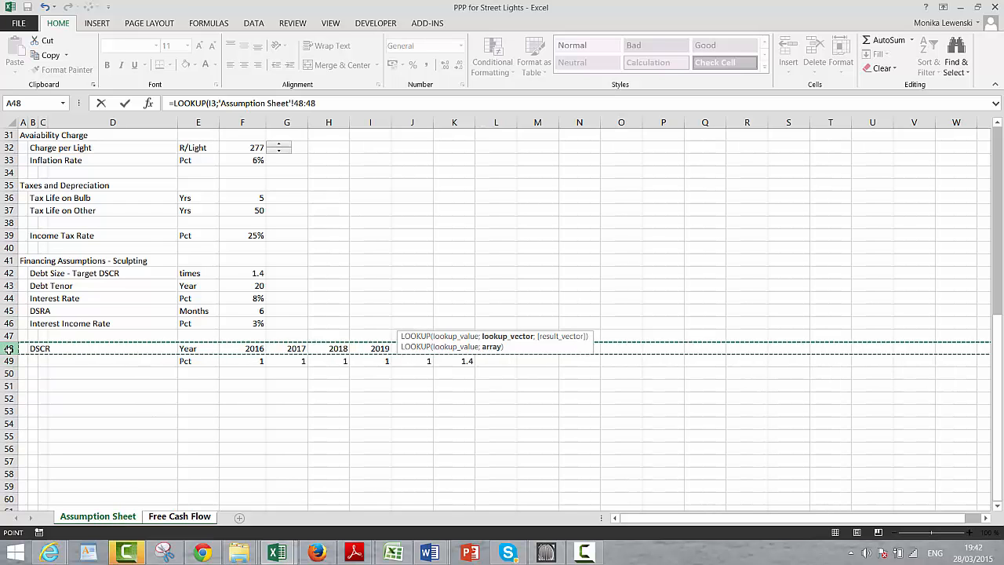
{"action": "type", "text": ";"}
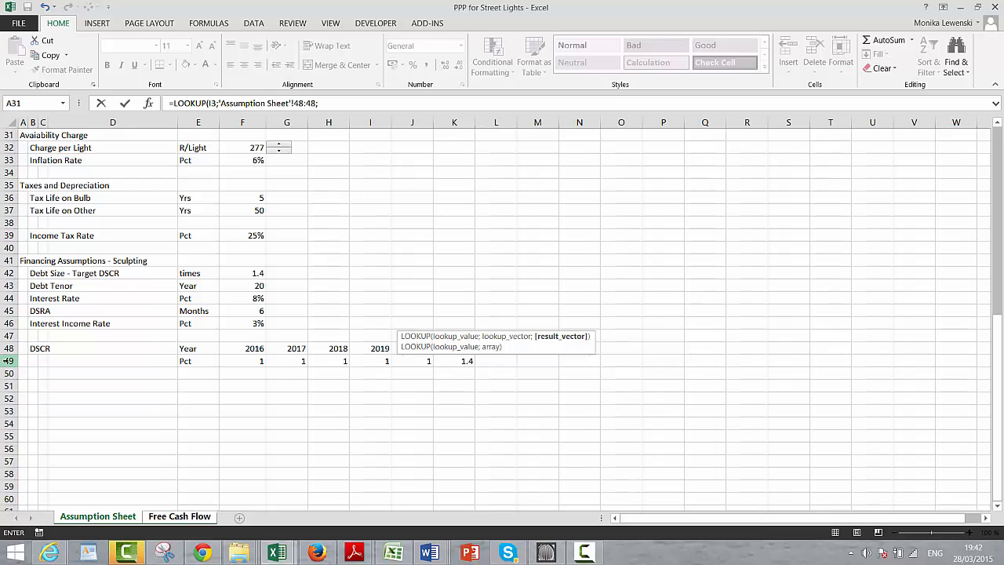
{"action": "left_click", "coordinate": [9, 361]}
{"action": "key", "text": "Return"}
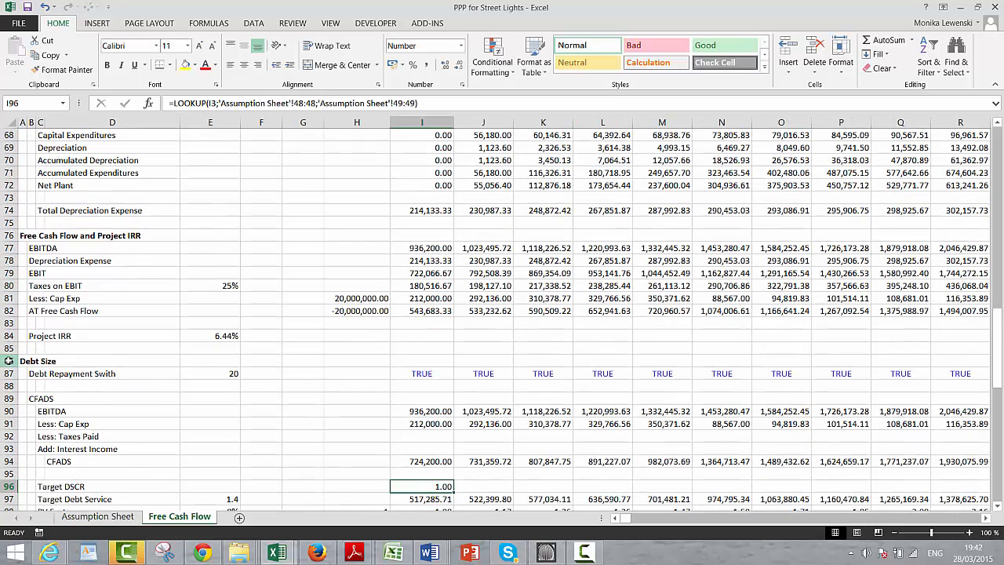
{"action": "key", "text": "ctrl+shift+Right"}
{"action": "key", "text": "ctrl+r"}
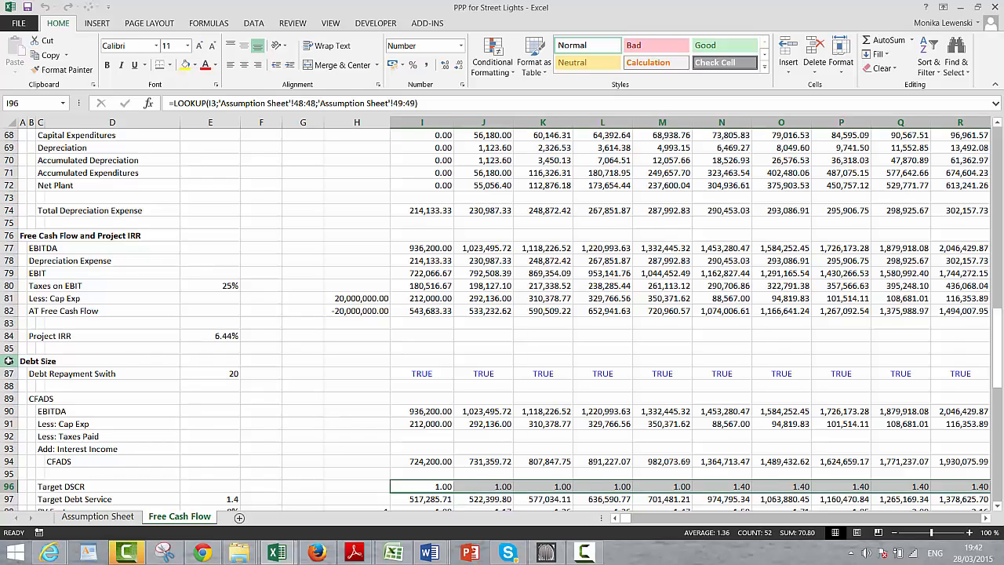
Step: Calculate Target Debt Service in I97 as CFADS divided by Target DSCR (=I94/I96) and fill the formula right across the row
{"action": "key", "text": "Right"}
{"action": "key", "text": "Down"}
{"action": "key", "text": "Down"}
{"action": "key", "text": "Down"}
{"action": "key", "text": "Down"}
{"action": "key", "text": "Up"}
{"action": "key", "text": "Up"}
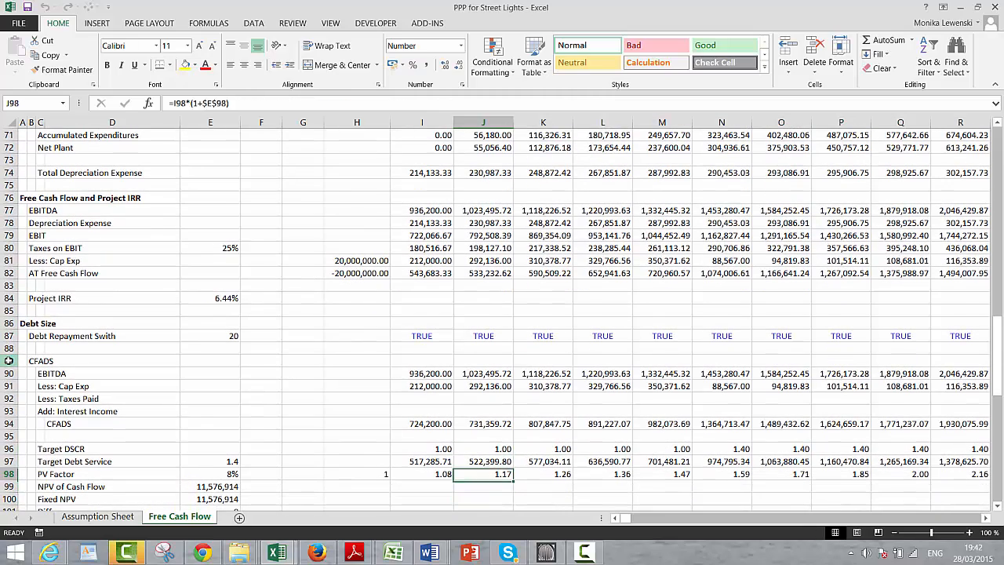
{"action": "key", "text": "Left"}
{"action": "key", "text": "Up"}
{"action": "type", "text": "="}
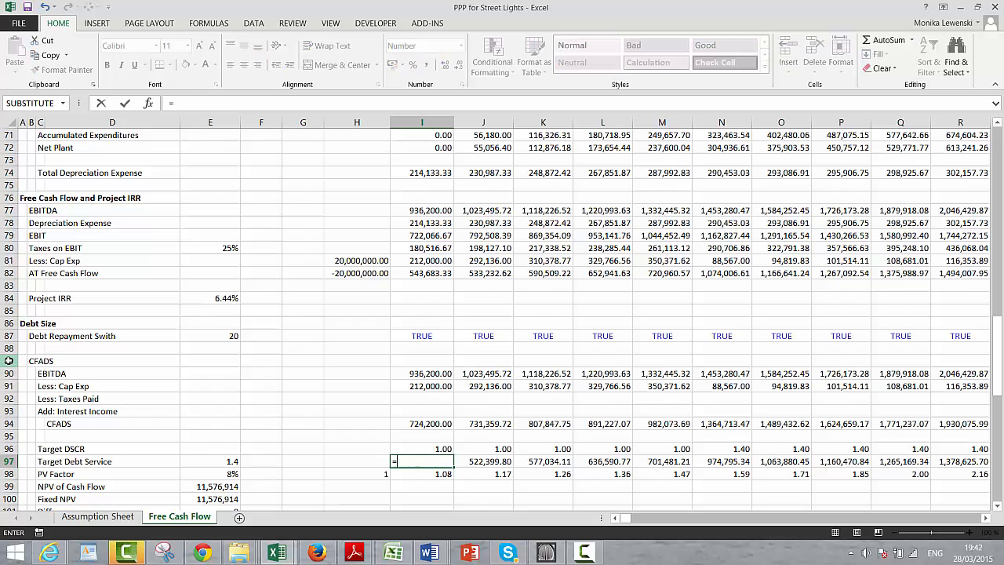
{"action": "key", "text": "Up"}
{"action": "key", "text": "Up"}
{"action": "key", "text": "Up"}
{"action": "key", "text": "Up"}
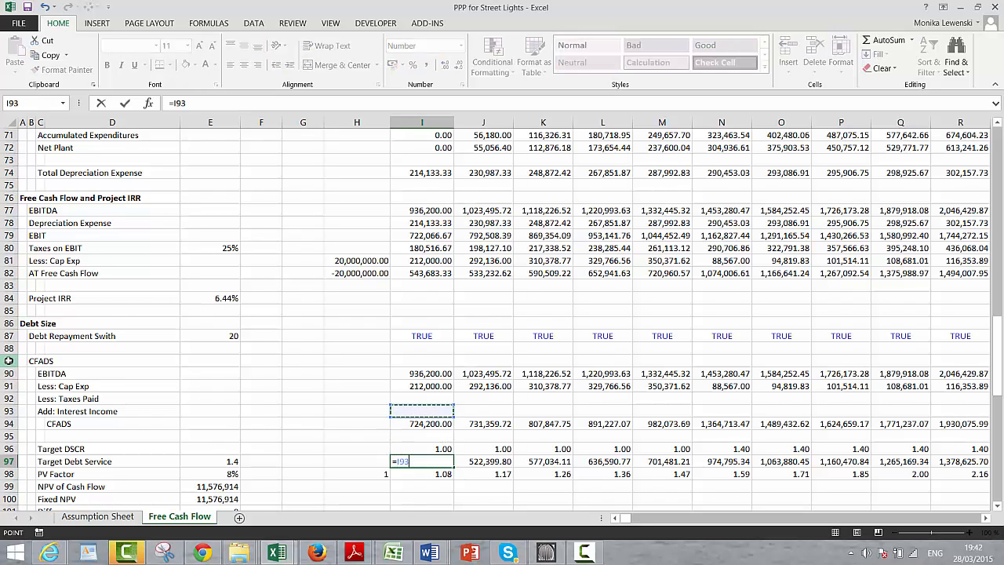
{"action": "key", "text": "Down"}
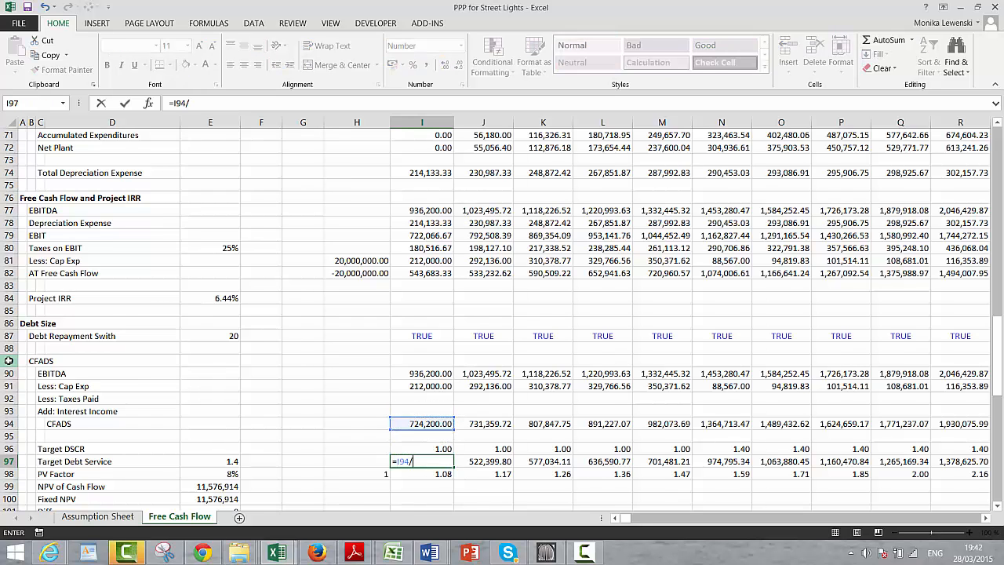
{"action": "type", "text": "/"}
{"action": "key", "text": "Up"}
{"action": "key", "text": "Return"}
{"action": "key", "text": "Up"}
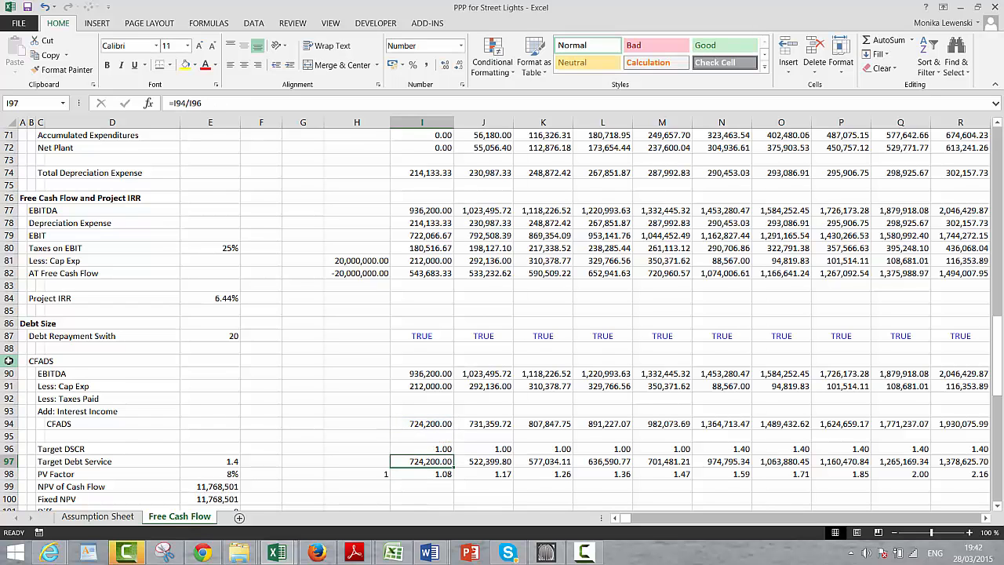
{"action": "key", "text": "ctrl+shift+Right"}
{"action": "key", "text": "ctrl+r"}
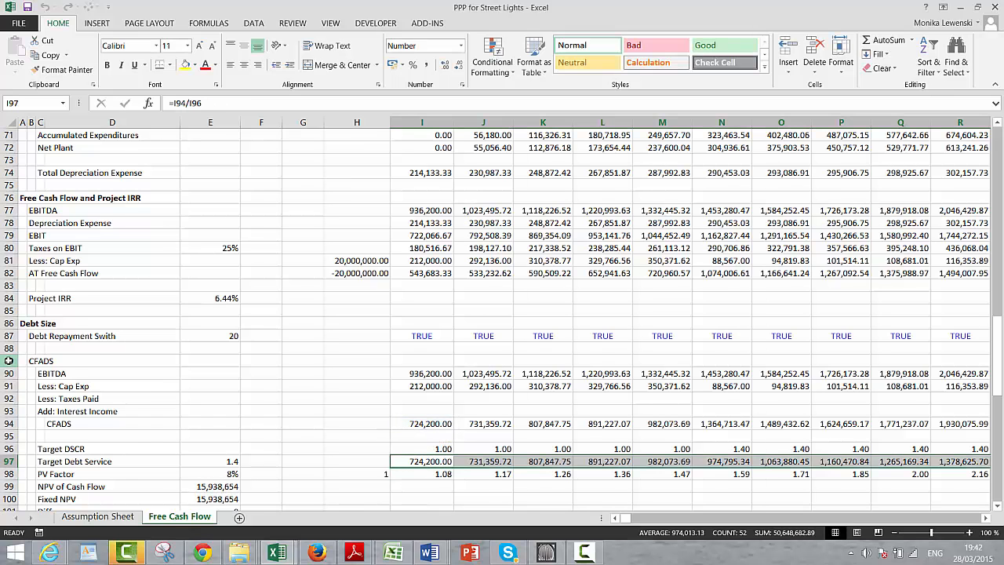
Step: Review the recalculated NPV, Sources and Uses, Debt Balance, Profit and Loss and Cash Flow Waterfall blocks
{"action": "key", "text": "Down"}
{"action": "key", "text": "Up"}
{"action": "key", "text": "Down"}
{"action": "key", "text": "Down"}
{"action": "key", "text": "Down"}
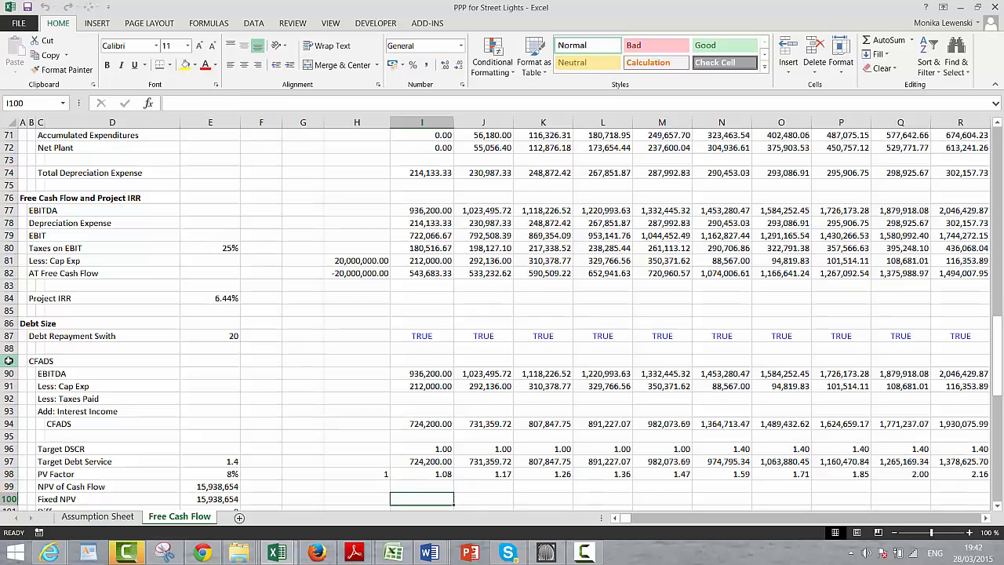
{"action": "key", "text": "Down"}
{"action": "key", "text": "Down"}
{"action": "key", "text": "Down"}
{"action": "key", "text": "Down"}
{"action": "key", "text": "Down"}
{"action": "key", "text": "Down"}
{"action": "key", "text": "Down"}
{"action": "key", "text": "Down"}
{"action": "key", "text": "Down"}
{"action": "key", "text": "Down"}
{"action": "key", "text": "Down"}
{"action": "key", "text": "Down"}
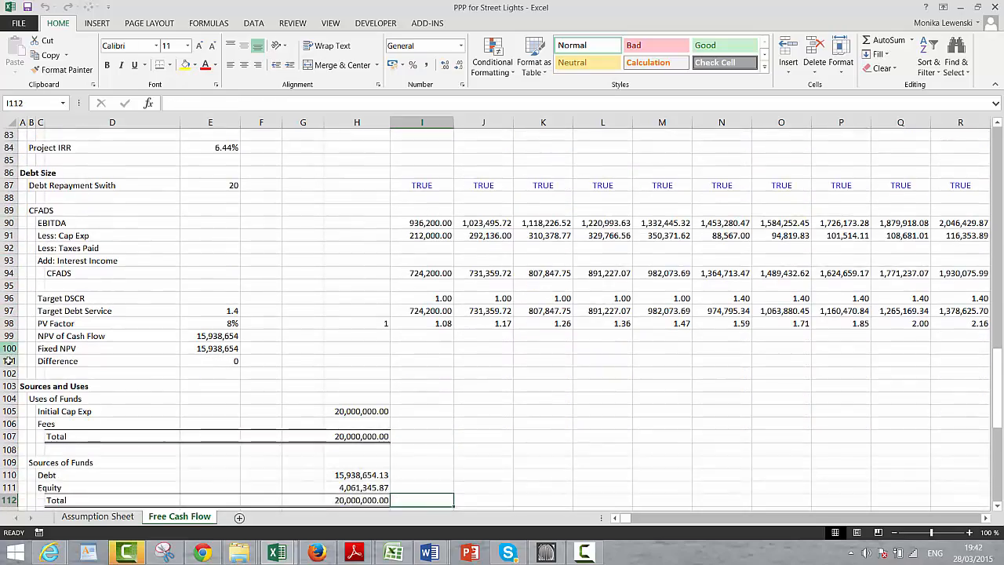
{"action": "key", "text": "Down"}
{"action": "key", "text": "Down"}
{"action": "key", "text": "Down"}
{"action": "key", "text": "Down"}
{"action": "key", "text": "Down"}
{"action": "key", "text": "Down"}
{"action": "key", "text": "Down"}
{"action": "key", "text": "Down"}
{"action": "key", "text": "Down"}
{"action": "key", "text": "Down"}
{"action": "key", "text": "Down"}
{"action": "key", "text": "Down"}
{"action": "key", "text": "Down"}
{"action": "key", "text": "Down"}
{"action": "key", "text": "Down"}
{"action": "key", "text": "Down"}
{"action": "key", "text": "Down"}
{"action": "key", "text": "Down"}
{"action": "key", "text": "Down"}
{"action": "key", "text": "Down"}
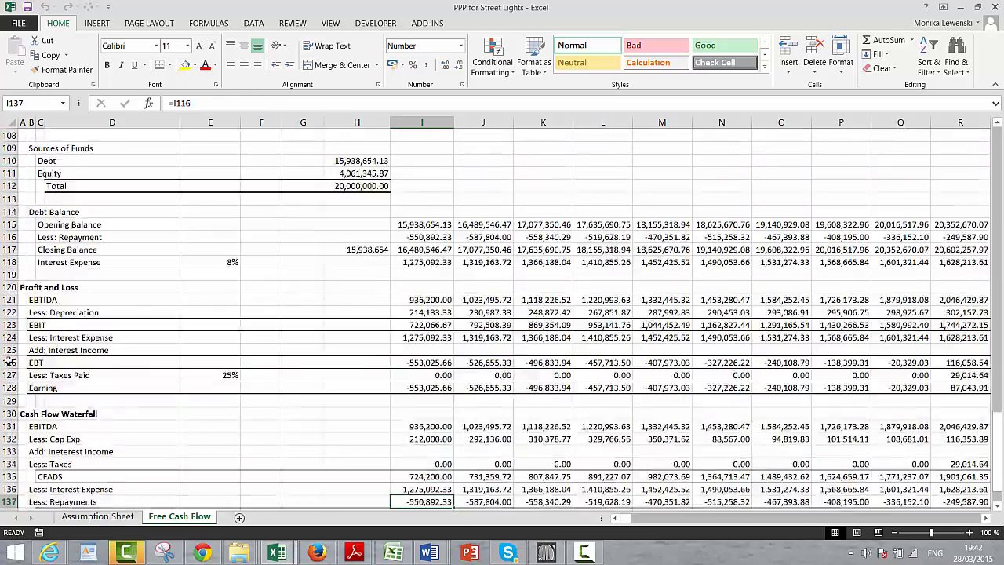
{"action": "key", "text": "Down"}
{"action": "key", "text": "Down"}
{"action": "key", "text": "Down"}
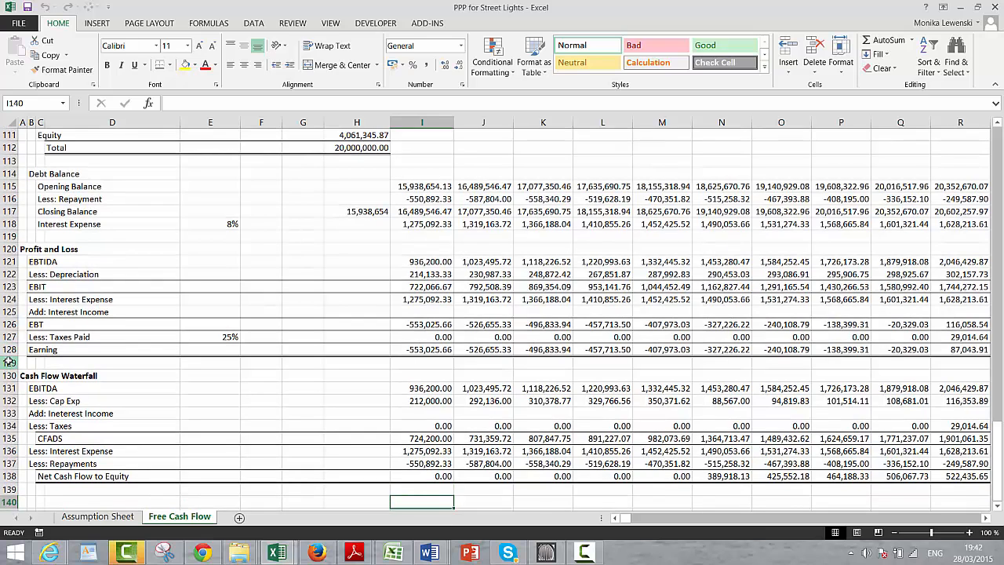
Step: Examine Net Cash Flow to Equity in row 138 across the first years of the Cash Flow Waterfall
{"action": "key", "text": "Up"}
{"action": "key", "text": "Up"}
{"action": "key", "text": "Up"}
{"action": "key", "text": "Down"}
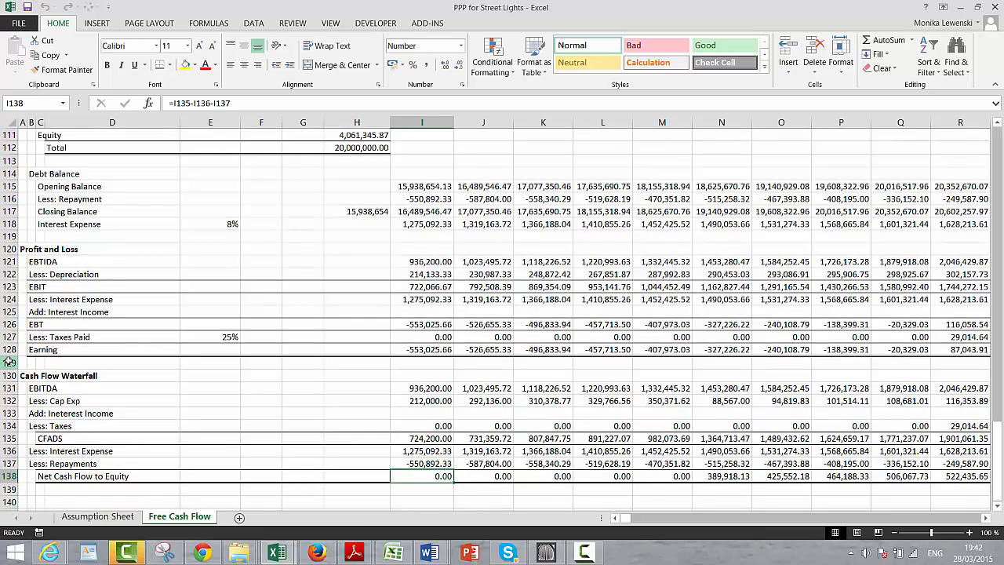
{"action": "key", "text": "Right"}
{"action": "key", "text": "Right"}
{"action": "key", "text": "Right"}
{"action": "key", "text": "Right"}
{"action": "key", "text": "Right"}
{"action": "key", "text": "Left"}
{"action": "key", "text": "Left"}
{"action": "key", "text": "Left"}
{"action": "key", "text": "Left"}
{"action": "key", "text": "Left"}
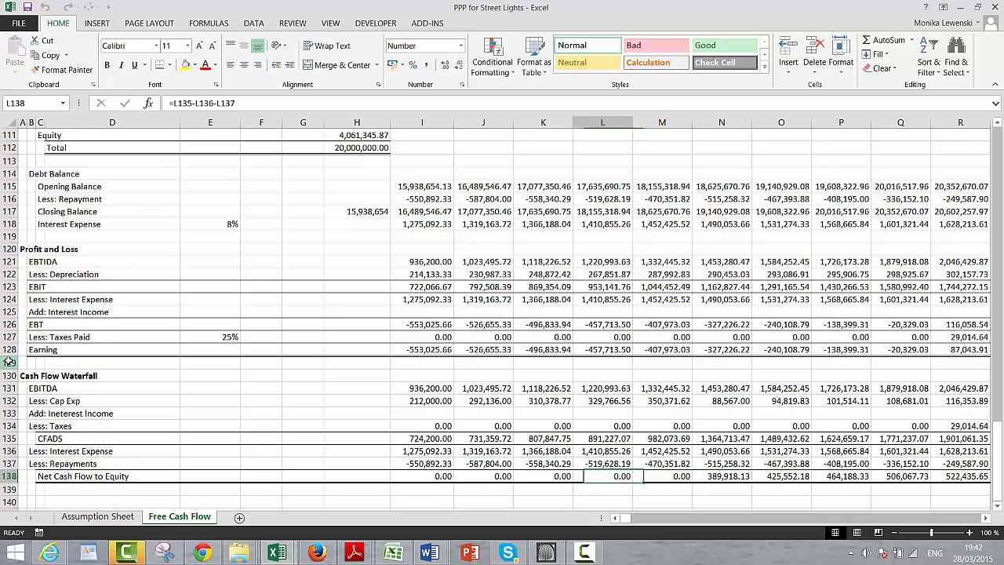
Step: Examine the Less: Repayments values in row 137 year by year for negative debt repayments
{"action": "key", "text": "Up"}
{"action": "key", "text": "Right"}
{"action": "key", "text": "Right"}
{"action": "key", "text": "Right"}
{"action": "key", "text": "Right"}
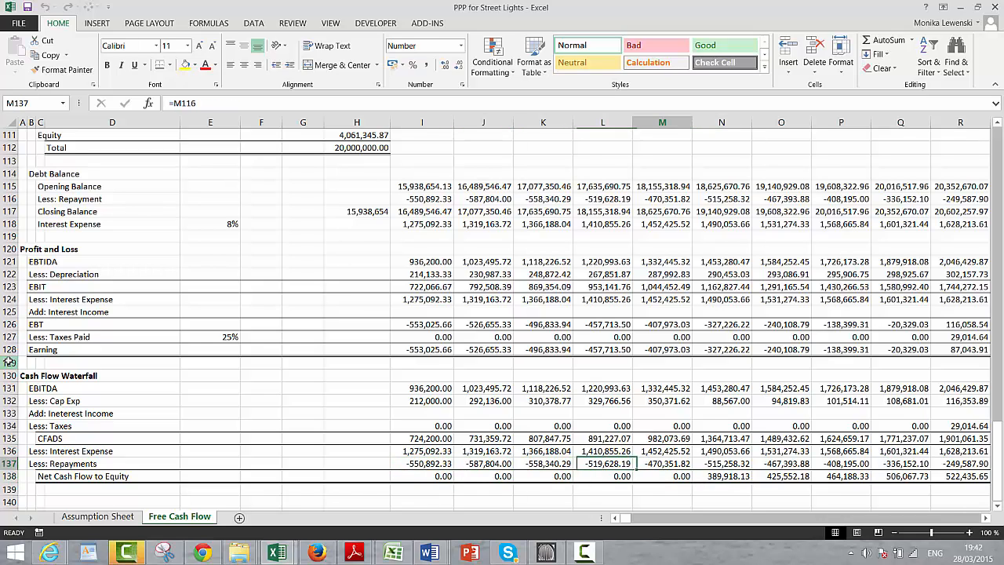
{"action": "key", "text": "Right"}
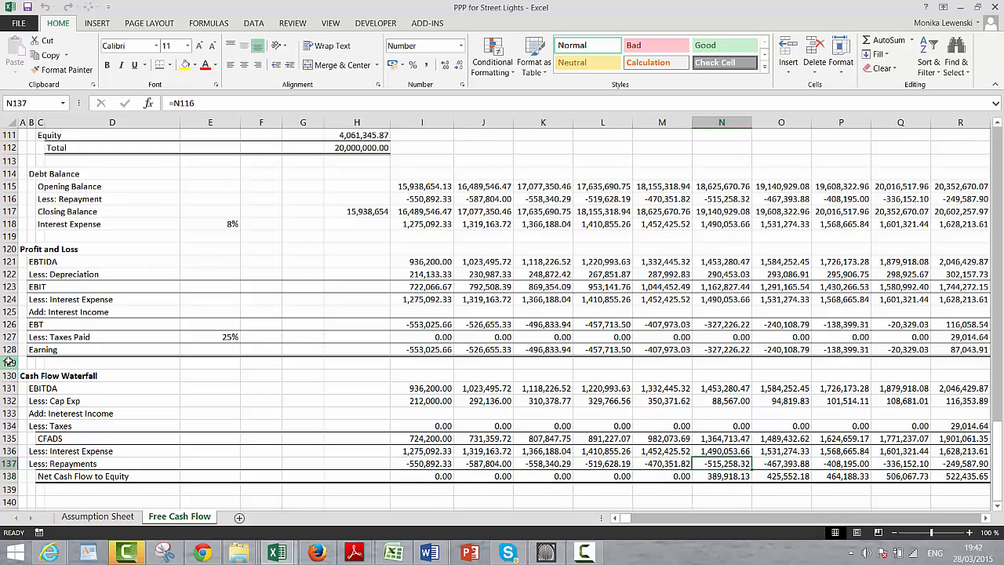
{"action": "key", "text": "Right"}
{"action": "key", "text": "Right"}
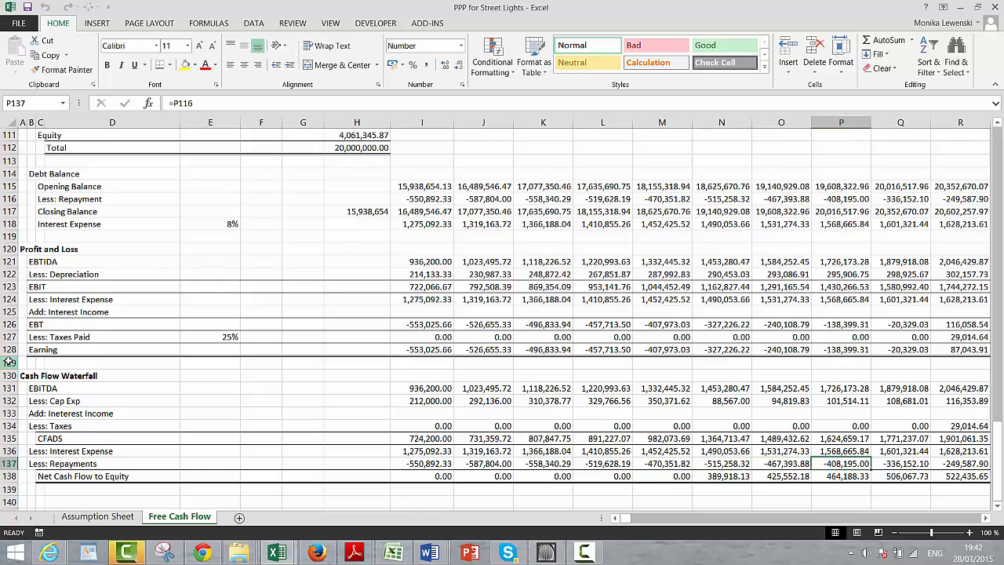
{"action": "key", "text": "Left"}
{"action": "key", "text": "Right"}
{"action": "key", "text": "Right"}
{"action": "key", "text": "Right"}
{"action": "key", "text": "Right"}
{"action": "key", "text": "Right"}
{"action": "key", "text": "Right"}
{"action": "key", "text": "Right"}
{"action": "key", "text": "Right"}
{"action": "key", "text": "Right"}
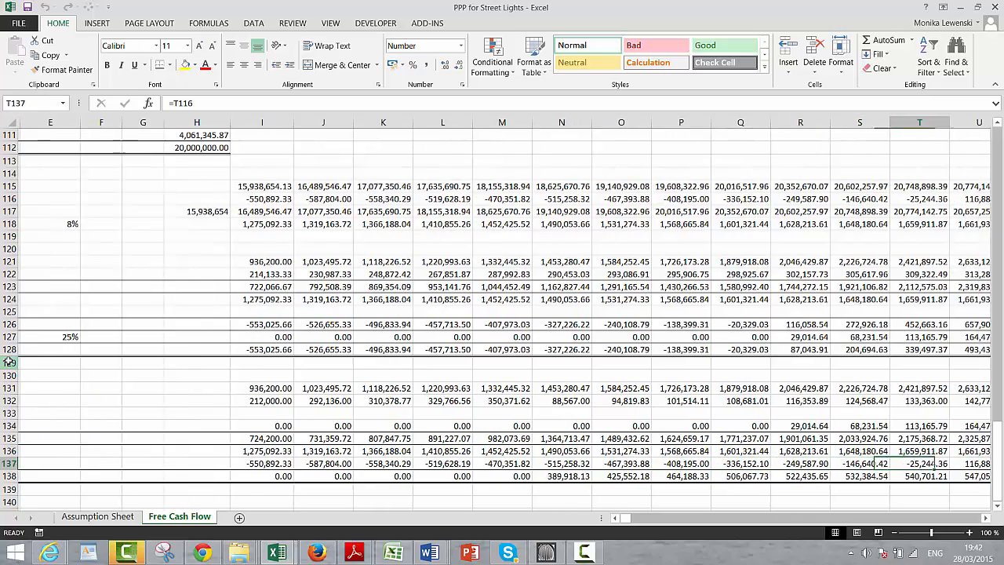
Step: Examine the Less: Repayments values in row 137 across the later years and back to the row label
{"action": "key", "text": "Left"}
{"action": "key", "text": "Left"}
{"action": "key", "text": "Left"}
{"action": "key", "text": "Left"}
{"action": "key", "text": "Left"}
{"action": "key", "text": "Left"}
{"action": "key", "text": "Left"}
{"action": "key", "text": "Left"}
{"action": "key", "text": "Left"}
{"action": "key", "text": "Left"}
{"action": "key", "text": "Left"}
{"action": "key", "text": "Left"}
{"action": "key", "text": "Left"}
{"action": "key", "text": "Left"}
{"action": "key", "text": "Left"}
{"action": "key", "text": "Left"}
{"action": "key", "text": "Left"}
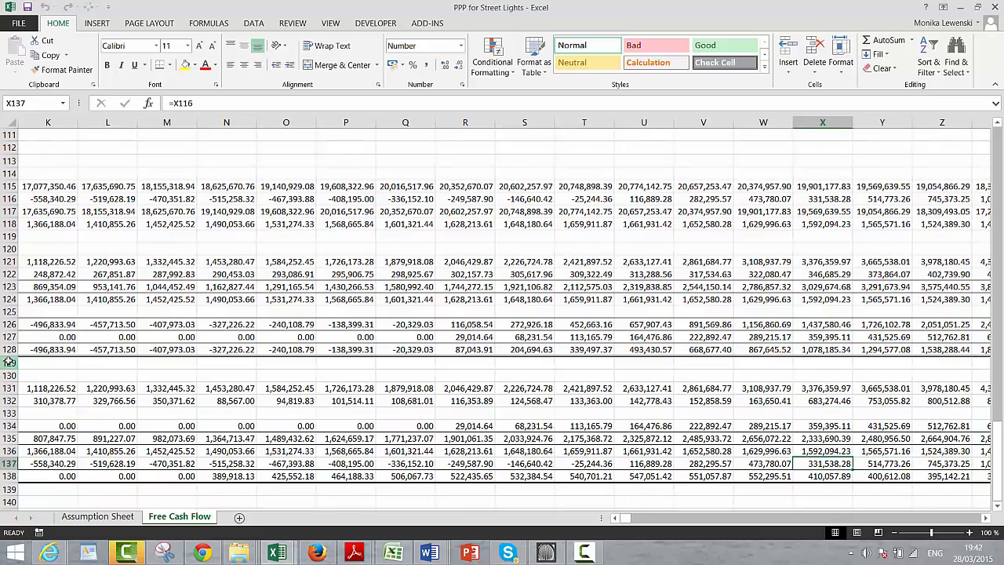
{"action": "key", "text": "Left"}
{"action": "key", "text": "Left"}
{"action": "key", "text": "Left"}
{"action": "key", "text": "Left"}
{"action": "key", "text": "Left"}
{"action": "key", "text": "Left"}
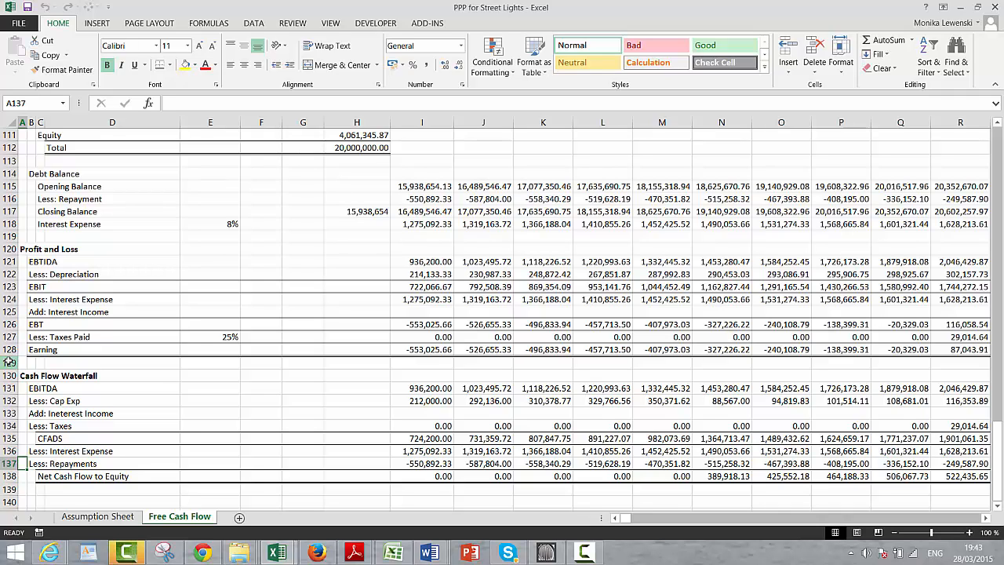
Step: Trace the first-year figures in column I from Less: Repayments up through Profit and Loss to the Debt Balance block
{"action": "key", "text": "Right"}
{"action": "key", "text": "Right"}
{"action": "key", "text": "Right"}
{"action": "key", "text": "Right"}
{"action": "key", "text": "Right"}
{"action": "key", "text": "Right"}
{"action": "key", "text": "Right"}
{"action": "key", "text": "Right"}
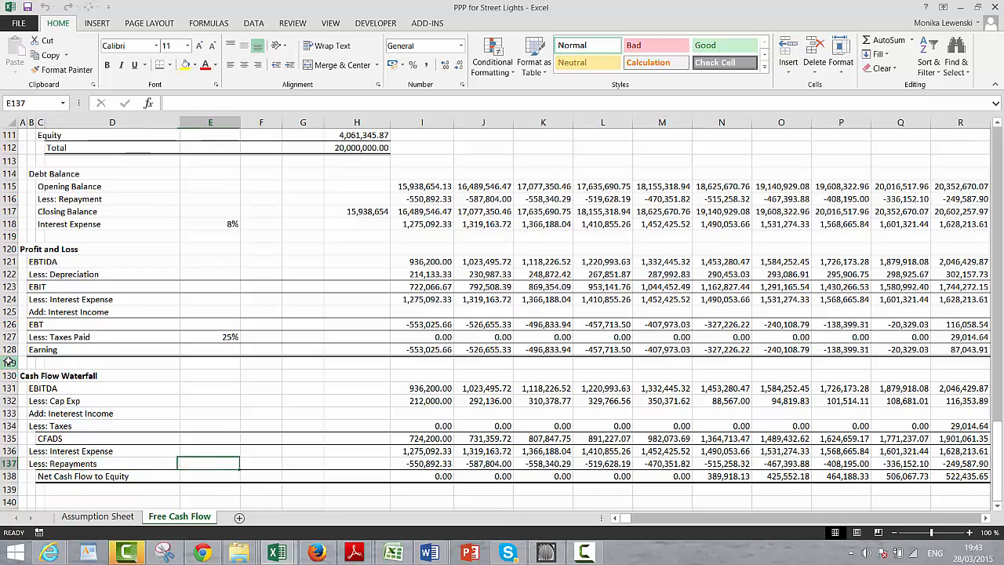
{"action": "key", "text": "Up"}
{"action": "key", "text": "Up"}
{"action": "key", "text": "Up"}
{"action": "key", "text": "Up"}
{"action": "key", "text": "Up"}
{"action": "key", "text": "Up"}
{"action": "key", "text": "Up"}
{"action": "key", "text": "Up"}
{"action": "key", "text": "Up"}
{"action": "key", "text": "Up"}
{"action": "key", "text": "Up"}
{"action": "key", "text": "Up"}
{"action": "key", "text": "Up"}
{"action": "key", "text": "Up"}
{"action": "key", "text": "Up"}
{"action": "key", "text": "Up"}
{"action": "key", "text": "Up"}
{"action": "key", "text": "Up"}
{"action": "key", "text": "Up"}
{"action": "key", "text": "Up"}
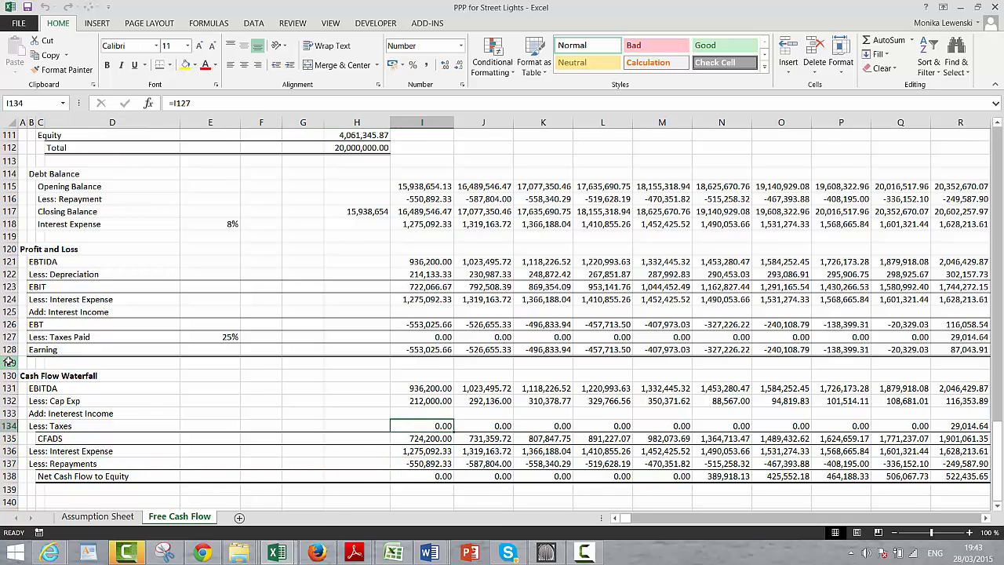
Step: Examine the debt's Closing Balance in row 117 year by year and return to the start of the row
{"action": "key", "text": "Down"}
{"action": "key", "text": "Down"}
{"action": "key", "text": "Down"}
{"action": "key", "text": "Down"}
{"action": "key", "text": "Down"}
{"action": "key", "text": "Down"}
{"action": "key", "text": "Down"}
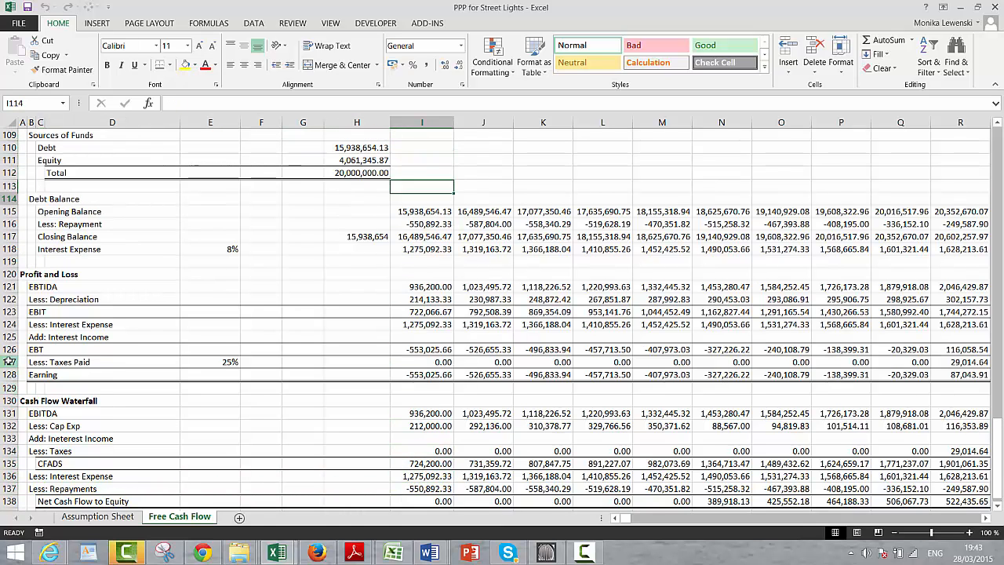
{"action": "key", "text": "Down"}
{"action": "key", "text": "Right"}
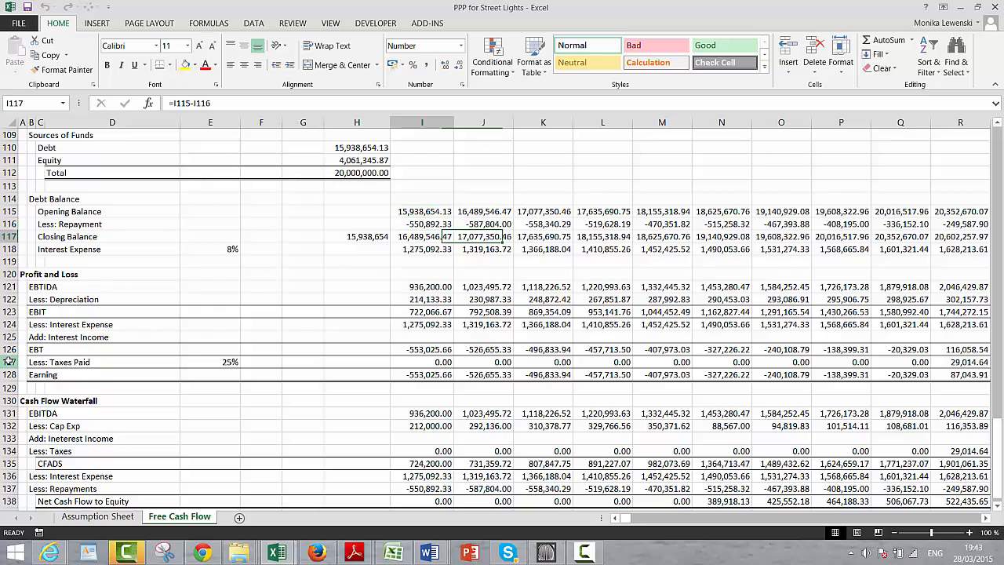
{"action": "key", "text": "Right"}
{"action": "key", "text": "Right"}
{"action": "key", "text": "Right"}
{"action": "key", "text": "Right"}
{"action": "key", "text": "Right"}
{"action": "key", "text": "Right"}
{"action": "key", "text": "Right"}
{"action": "key", "text": "Right"}
{"action": "key", "text": "Right"}
{"action": "key", "text": "Right"}
{"action": "key", "text": "Right"}
{"action": "key", "text": "Right"}
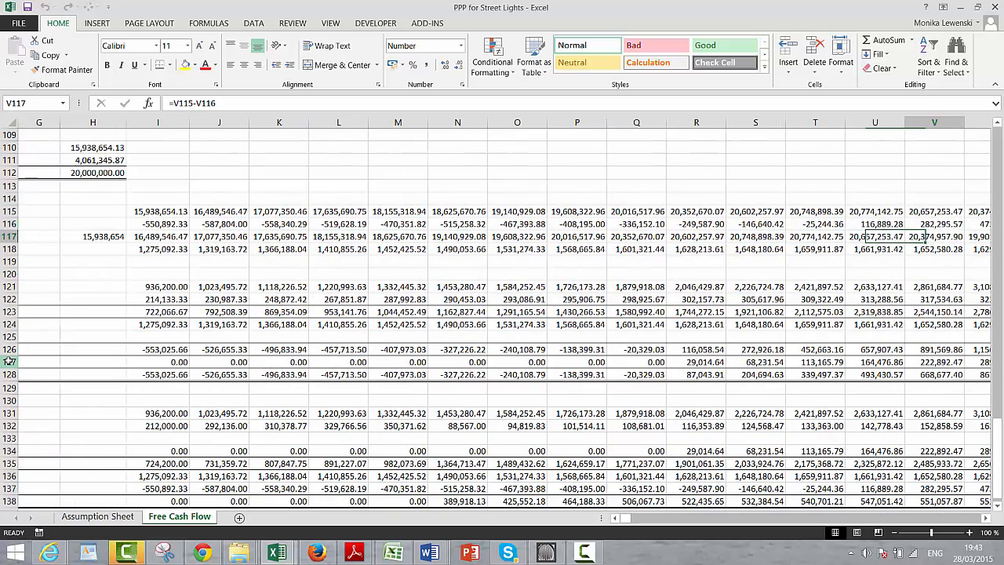
{"action": "key", "text": "Left"}
{"action": "key", "text": "Left"}
{"action": "key", "text": "Left"}
{"action": "key", "text": "Left"}
{"action": "key", "text": "Left"}
{"action": "key", "text": "Left"}
{"action": "key", "text": "Left"}
{"action": "key", "text": "Left"}
{"action": "key", "text": "Left"}
{"action": "key", "text": "Left"}
{"action": "key", "text": "Left"}
{"action": "key", "text": "Left"}
{"action": "key", "text": "Left"}
{"action": "key", "text": "Left"}
{"action": "key", "text": "Left"}
{"action": "key", "text": "Left"}
{"action": "key", "text": "Left"}
{"action": "key", "text": "Left"}
{"action": "key", "text": "Left"}
{"action": "key", "text": "Left"}
Step: Review the NPV of Cash Flow and Sources and Uses blocks, ending at the Debt amount in H110
{"action": "key", "text": "Up"}
{"action": "key", "text": "Up"}
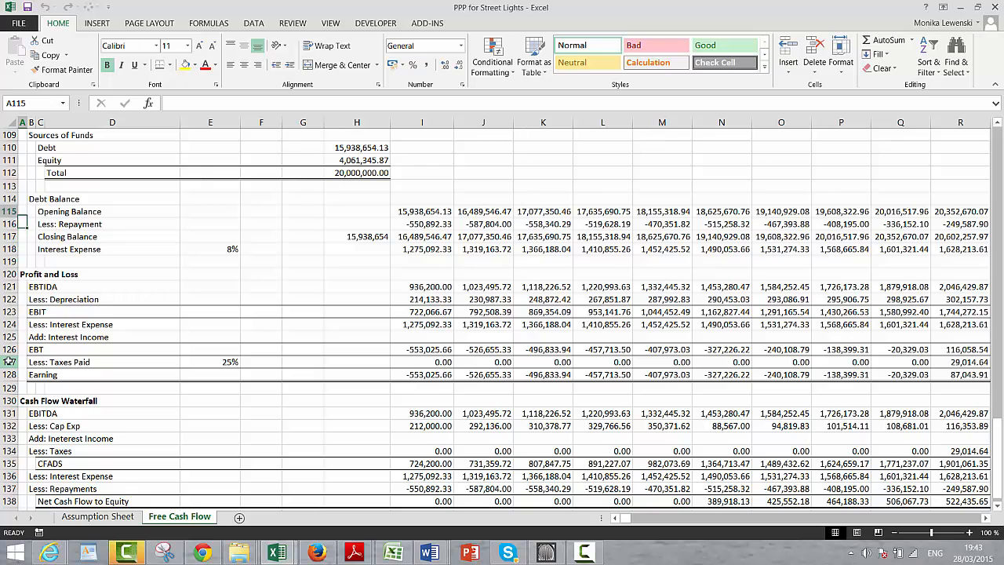
{"action": "key", "text": "Up"}
{"action": "key", "text": "Up"}
{"action": "key", "text": "Up"}
{"action": "key", "text": "Up"}
{"action": "key", "text": "Up"}
{"action": "key", "text": "Up"}
{"action": "key", "text": "Up"}
{"action": "key", "text": "Up"}
{"action": "key", "text": "Up"}
{"action": "key", "text": "Up"}
{"action": "key", "text": "Up"}
{"action": "key", "text": "Up"}
{"action": "key", "text": "Up"}
{"action": "key", "text": "Up"}
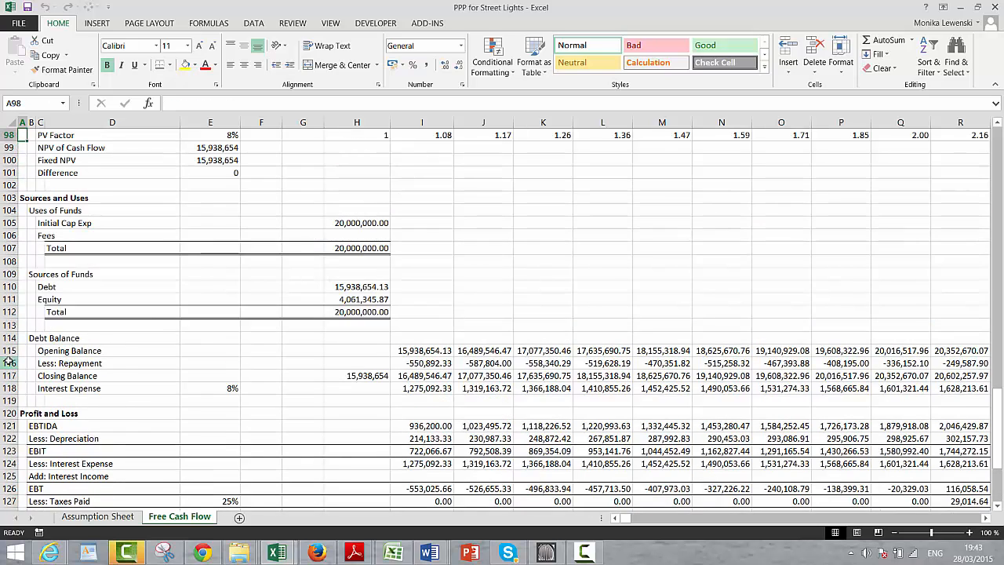
{"action": "key", "text": "Down"}
{"action": "key", "text": "Down"}
{"action": "key", "text": "Down"}
{"action": "key", "text": "Down"}
{"action": "key", "text": "Down"}
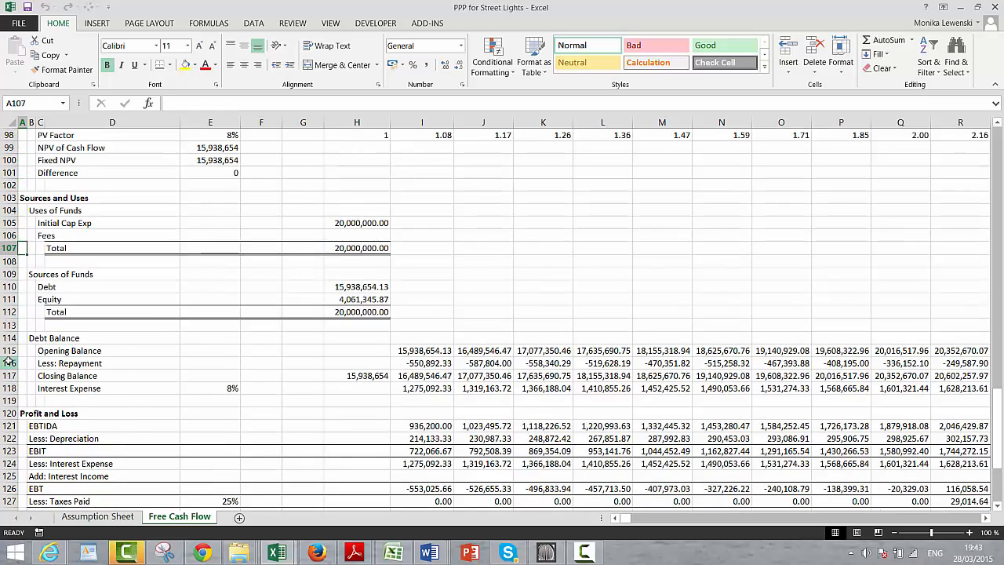
{"action": "key", "text": "Down"}
{"action": "key", "text": "Down"}
{"action": "key", "text": "Down"}
{"action": "key", "text": "Right"}
{"action": "key", "text": "Right"}
{"action": "key", "text": "Right"}
{"action": "key", "text": "Right"}
{"action": "key", "text": "Right"}
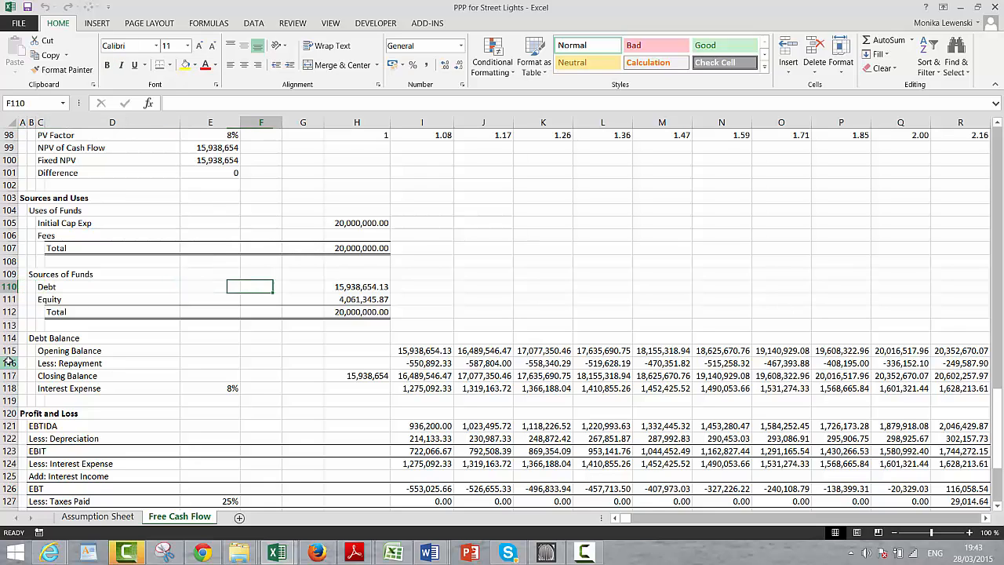
{"action": "key", "text": "Right"}
{"action": "key", "text": "Right"}
Step: Check the Opening Balance and Less: Repayment lines at the start of the Debt Balance block
{"action": "key", "text": "Down"}
{"action": "key", "text": "Down"}
{"action": "key", "text": "Down"}
{"action": "key", "text": "Down"}
{"action": "key", "text": "Down"}
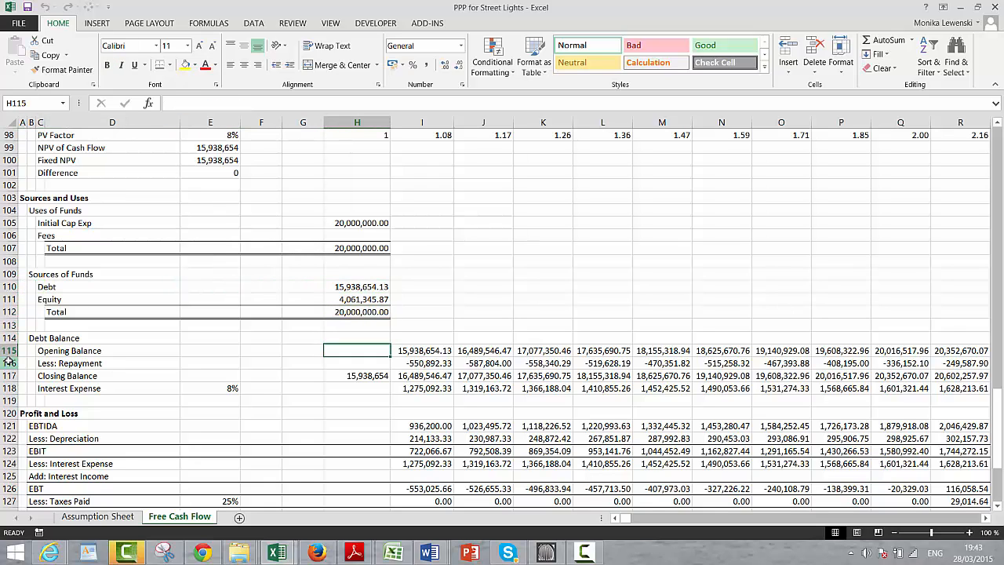
{"action": "key", "text": "Down"}
{"action": "key", "text": "Right"}
{"action": "key", "text": "Left"}
{"action": "key", "text": "Left"}
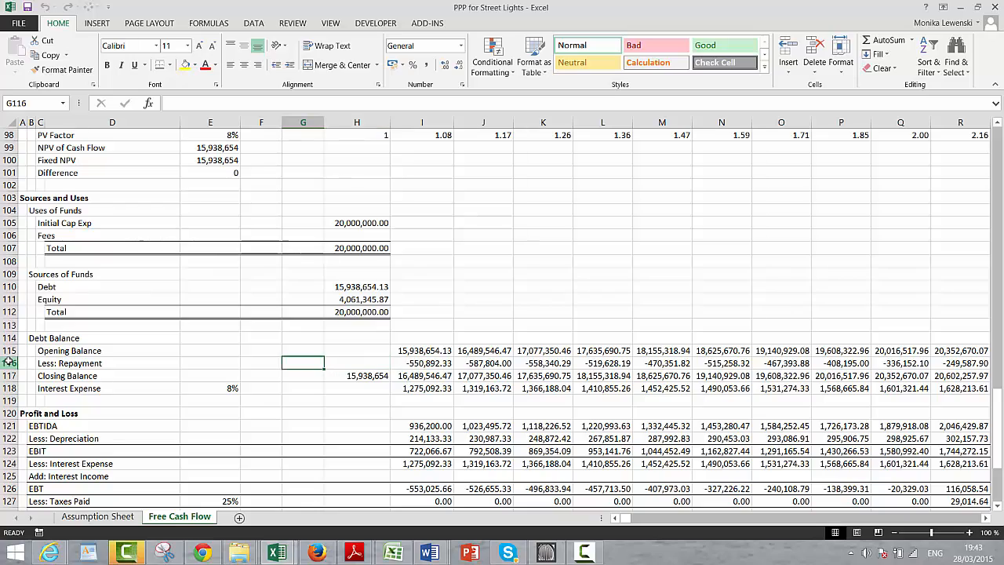
Step: Review the CFADS block with the Target DSCR and Target Debt Service rows that drive the debt sizing
{"action": "key", "text": "Up"}
{"action": "key", "text": "Up"}
{"action": "key", "text": "Up"}
{"action": "key", "text": "Up"}
{"action": "key", "text": "Up"}
{"action": "key", "text": "Up"}
{"action": "key", "text": "Up"}
{"action": "key", "text": "Up"}
{"action": "key", "text": "Up"}
{"action": "key", "text": "Up"}
{"action": "key", "text": "Up"}
{"action": "key", "text": "Up"}
{"action": "key", "text": "Up"}
{"action": "key", "text": "Up"}
{"action": "key", "text": "Up"}
{"action": "key", "text": "Up"}
{"action": "key", "text": "Up"}
{"action": "key", "text": "Up"}
{"action": "key", "text": "Up"}
{"action": "key", "text": "Up"}
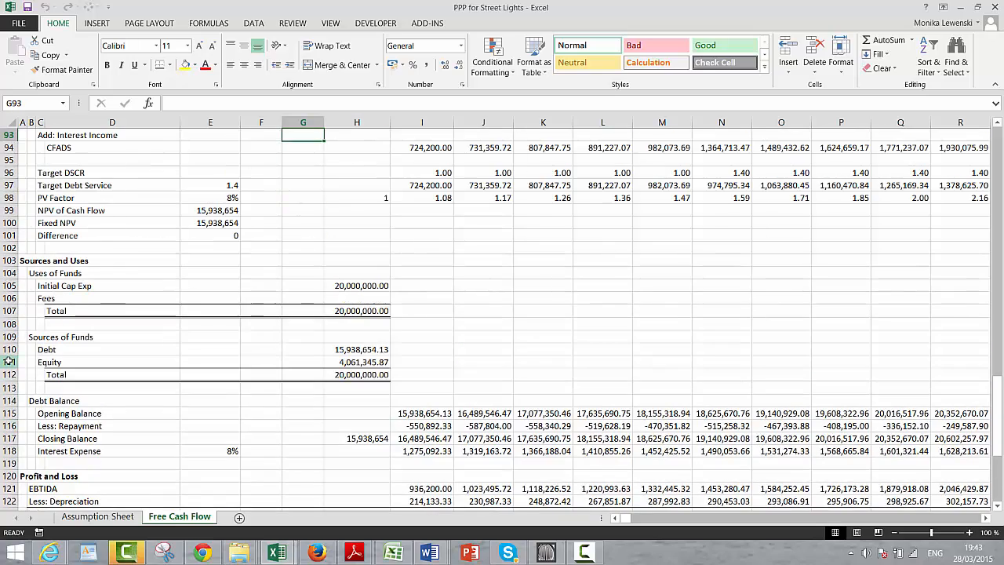
{"action": "scroll", "coordinate": [8, 361], "scroll_direction": "up", "scroll_amount": 2}
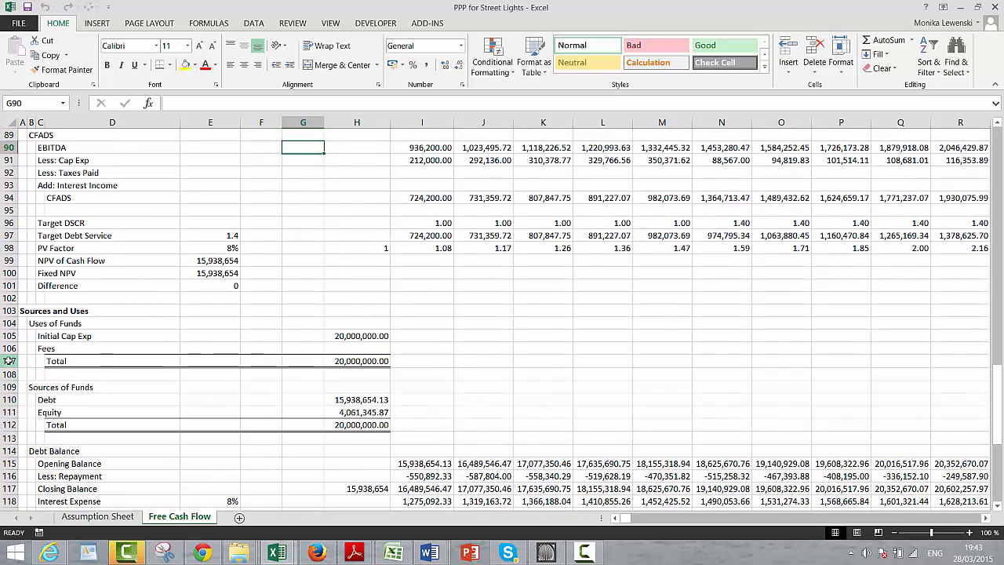
Step: Review the rows from the CFADS block down to the Uses of Funds total
{"action": "key", "text": "Down"}
{"action": "key", "text": "Down"}
{"action": "key", "text": "Down"}
{"action": "key", "text": "Down"}
{"action": "key", "text": "Down"}
{"action": "key", "text": "Down"}
{"action": "key", "text": "Down"}
{"action": "key", "text": "Down"}
{"action": "key", "text": "Down"}
{"action": "key", "text": "Down"}
{"action": "key", "text": "Down"}
{"action": "key", "text": "Down"}
{"action": "key", "text": "Down"}
{"action": "key", "text": "Down"}
{"action": "key", "text": "Down"}
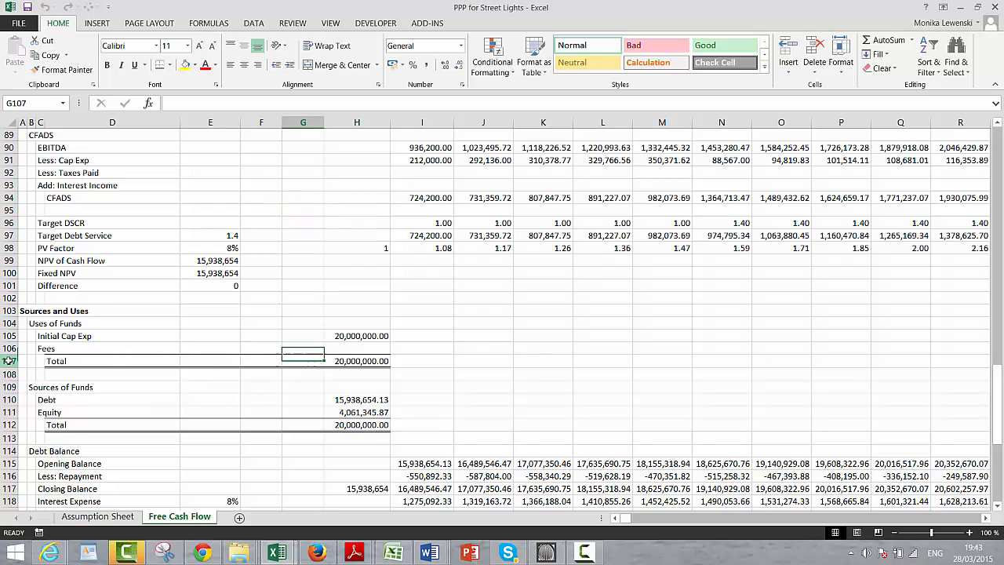
Step: Link the first-year Less: Taxes Paid cell I92 in the CFADS block to the Profit and Loss taxes with =I127
{"action": "key", "text": "Up"}
{"action": "key", "text": "Up"}
{"action": "key", "text": "Up"}
{"action": "key", "text": "Up"}
{"action": "key", "text": "Up"}
{"action": "key", "text": "Up"}
{"action": "key", "text": "Up"}
{"action": "key", "text": "Up"}
{"action": "key", "text": "Up"}
{"action": "key", "text": "Up"}
{"action": "key", "text": "Up"}
{"action": "key", "text": "Up"}
{"action": "key", "text": "Up"}
{"action": "key", "text": "Up"}
{"action": "key", "text": "Up"}
{"action": "key", "text": "Up"}
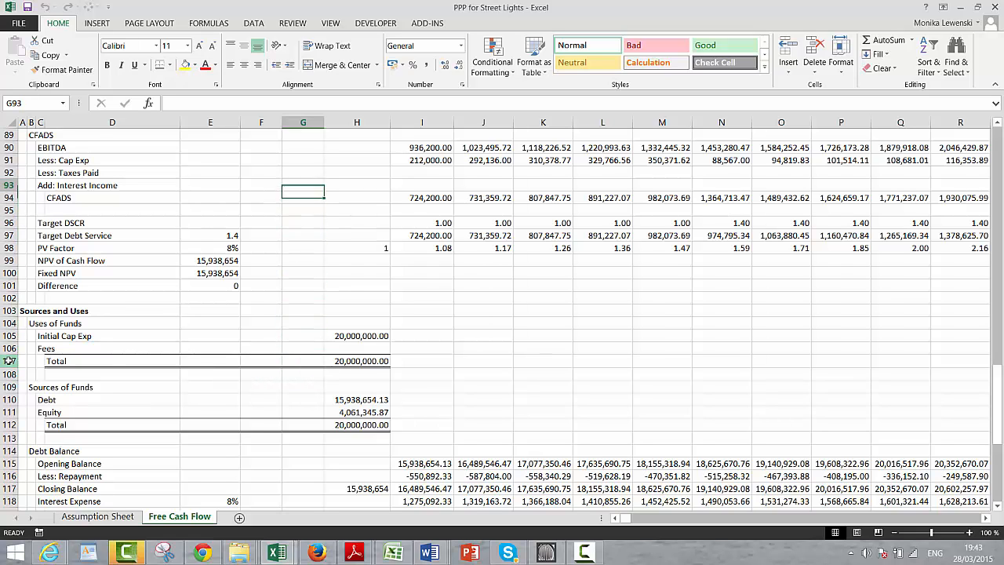
{"action": "key", "text": "Right"}
{"action": "key", "text": "Right"}
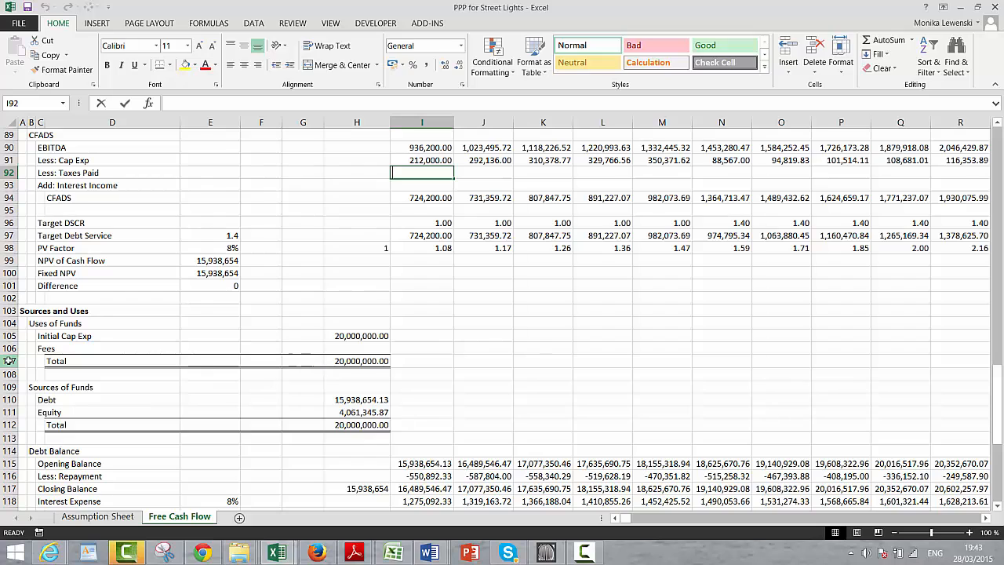
{"action": "type", "text": "="}
{"action": "key", "text": "Down"}
{"action": "key", "text": "Down"}
{"action": "key", "text": "Down"}
{"action": "key", "text": "Down"}
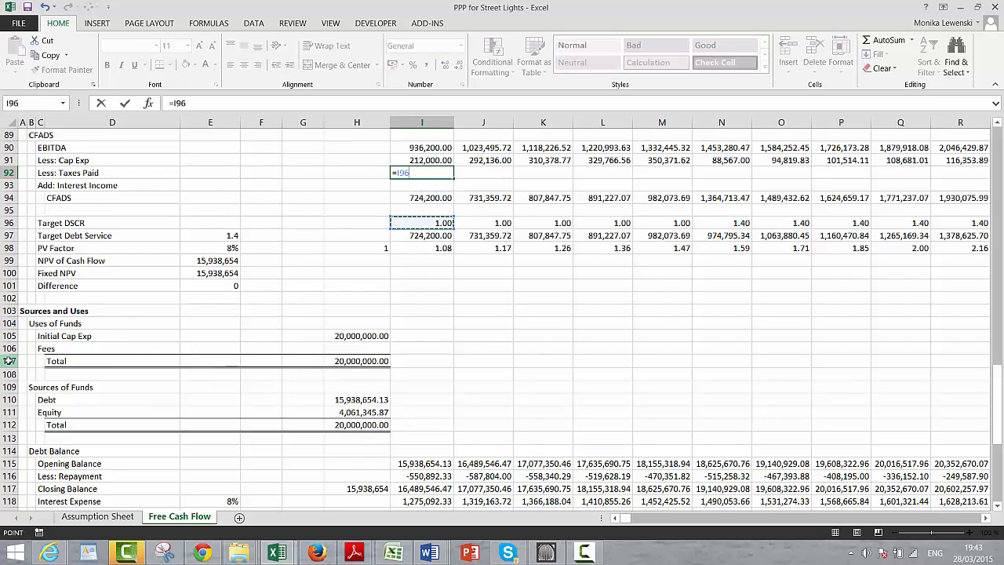
{"action": "key", "text": "Down"}
{"action": "key", "text": "Down"}
{"action": "key", "text": "Down"}
{"action": "key", "text": "Down"}
{"action": "key", "text": "Down"}
{"action": "key", "text": "Down"}
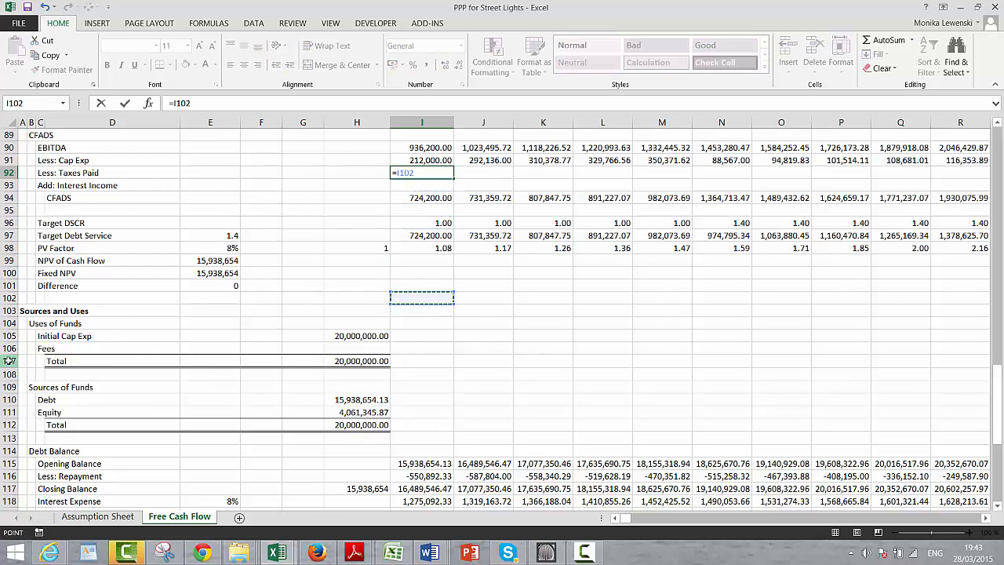
{"action": "key", "text": "Down"}
{"action": "key", "text": "Down"}
{"action": "key", "text": "Down"}
{"action": "key", "text": "Down"}
{"action": "key", "text": "Down"}
{"action": "key", "text": "Down"}
{"action": "key", "text": "Down"}
{"action": "key", "text": "Down"}
{"action": "key", "text": "Down"}
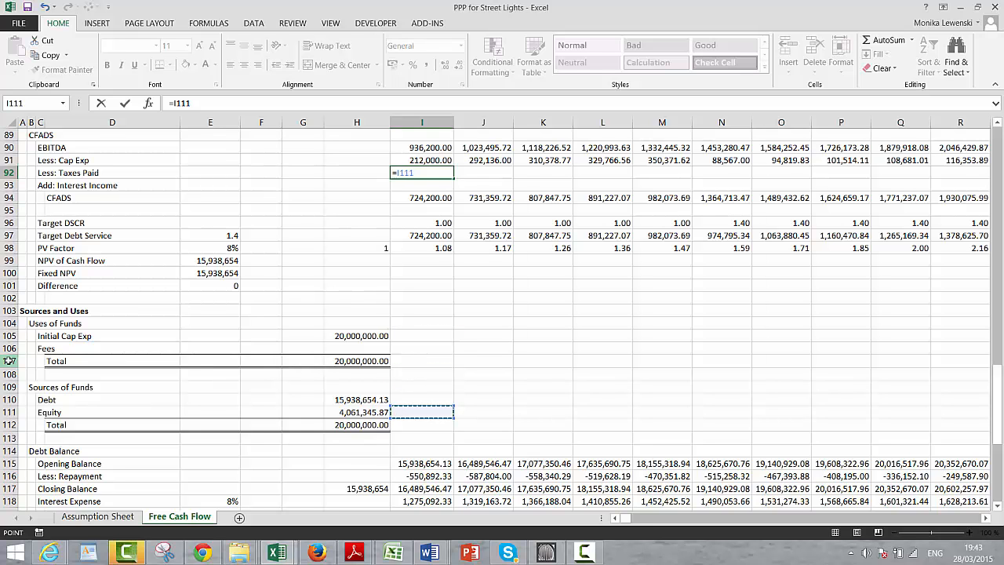
{"action": "key", "text": "Down"}
{"action": "key", "text": "Down"}
{"action": "key", "text": "Down"}
{"action": "key", "text": "Down"}
{"action": "key", "text": "Down"}
{"action": "key", "text": "Down"}
{"action": "key", "text": "Down"}
{"action": "key", "text": "Down"}
{"action": "key", "text": "Down"}
{"action": "key", "text": "Down"}
{"action": "key", "text": "Down"}
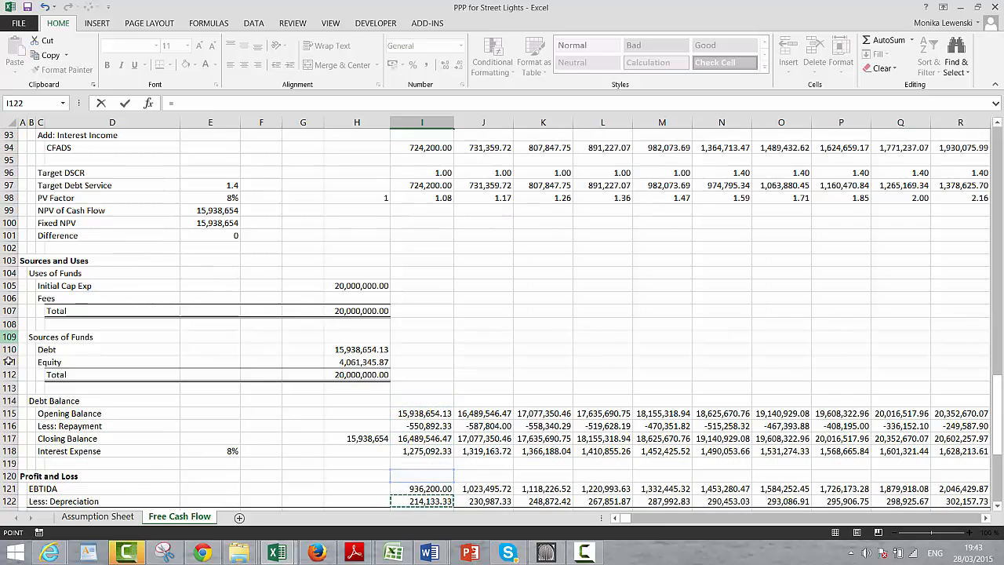
{"action": "key", "text": "Down"}
{"action": "key", "text": "Down"}
{"action": "key", "text": "Down"}
{"action": "key", "text": "Down"}
{"action": "key", "text": "Down"}
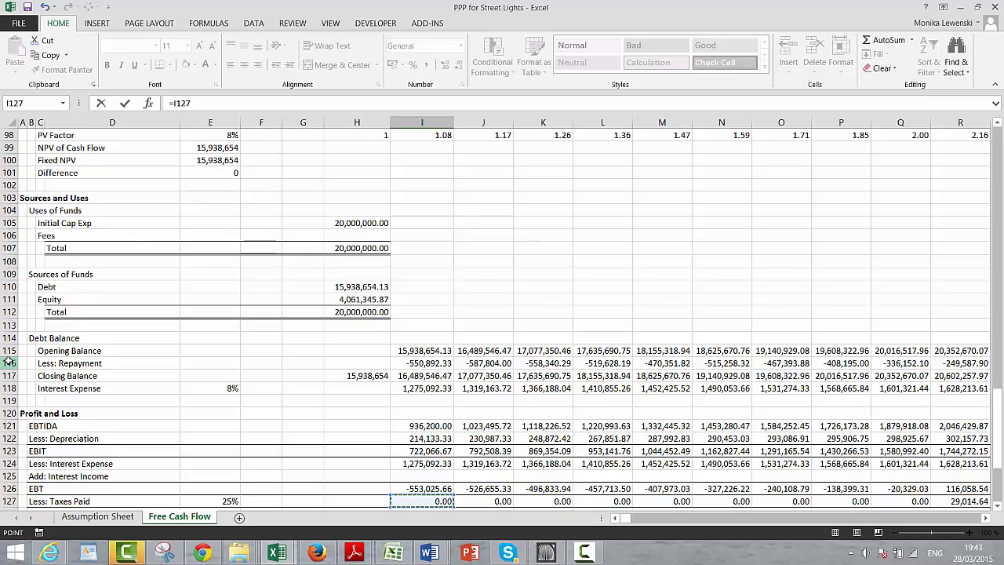
{"action": "key", "text": "Return"}
{"action": "key", "text": "Return"}
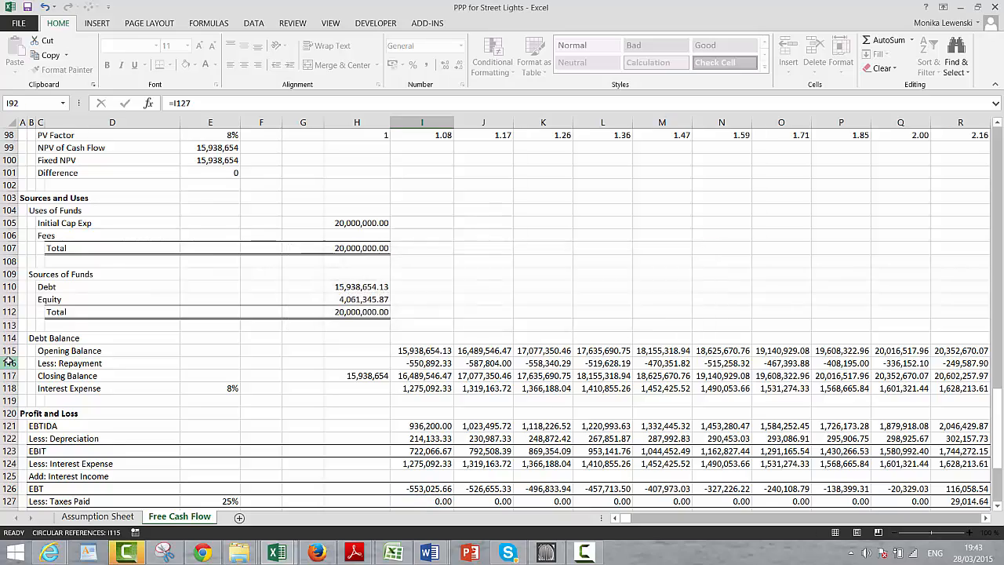
Step: Fill the Less: Taxes Paid formula in I92 across all the remaining years of row 92
{"action": "key", "text": "Up"}
{"action": "scroll", "coordinate": [8, 361], "scroll_direction": "up", "scroll_amount": 1}
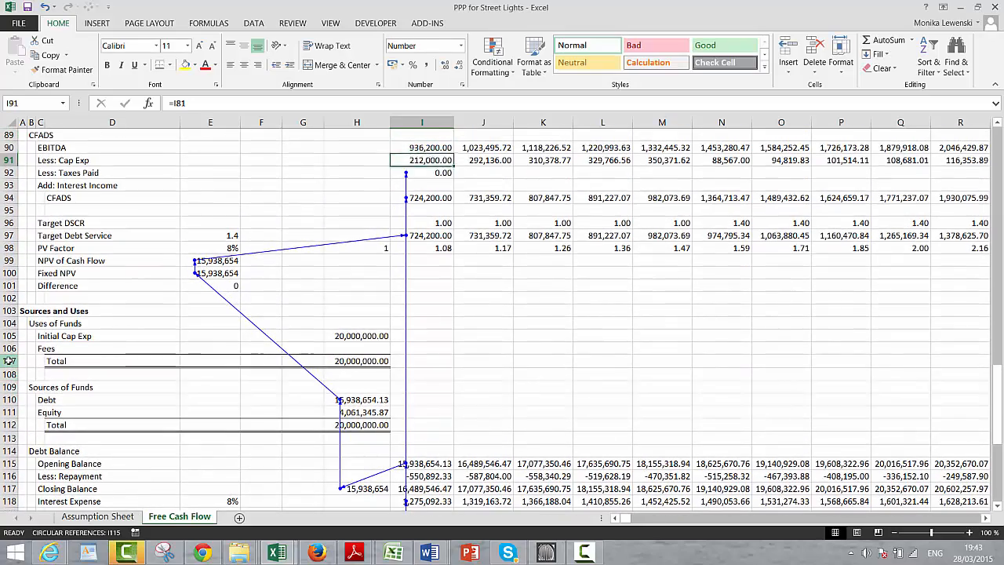
{"action": "key", "text": "ctrl+shift+Right"}
{"action": "key", "text": "ctrl+r"}
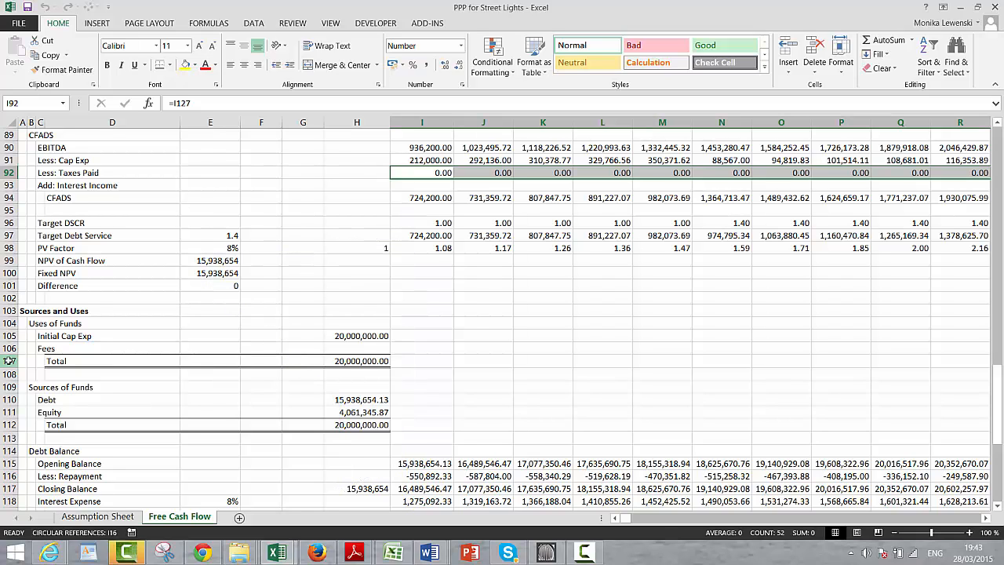
Step: Replace the Fixed NPV formula in E100 with the hard-coded value 15,000,000
{"action": "key", "text": "Left"}
{"action": "key", "text": "Left"}
{"action": "key", "text": "Left"}
{"action": "key", "text": "Down"}
{"action": "key", "text": "Down"}
{"action": "key", "text": "Down"}
{"action": "key", "text": "Down"}
{"action": "key", "text": "Down"}
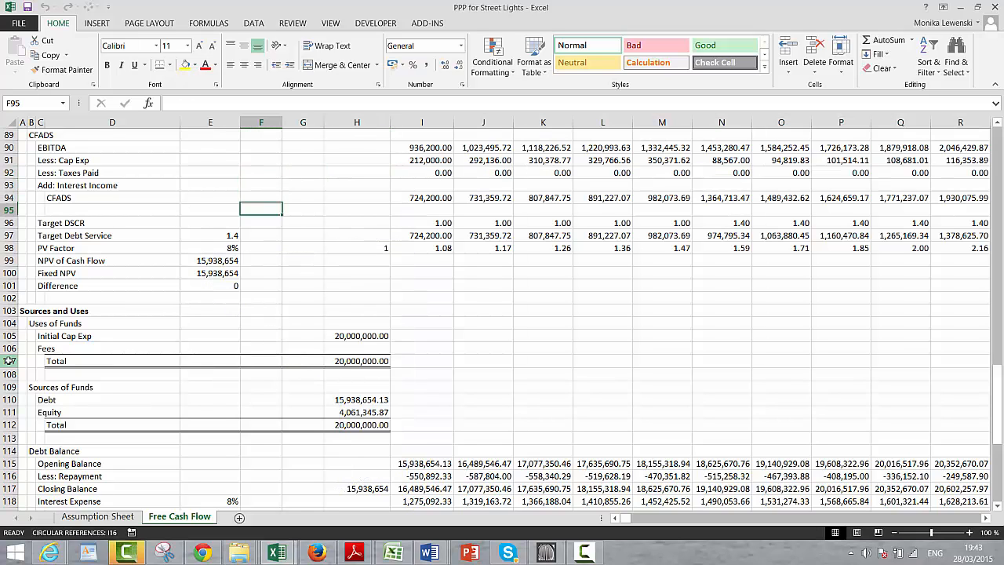
{"action": "key", "text": "Down"}
{"action": "key", "text": "Down"}
{"action": "key", "text": "Down"}
{"action": "key", "text": "Left"}
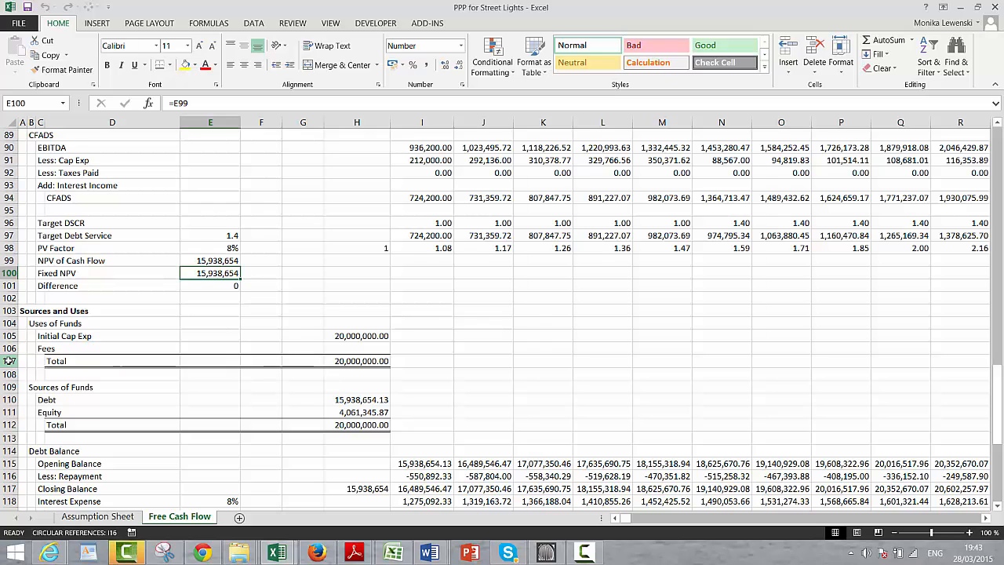
{"action": "type", "text": "15,00"}
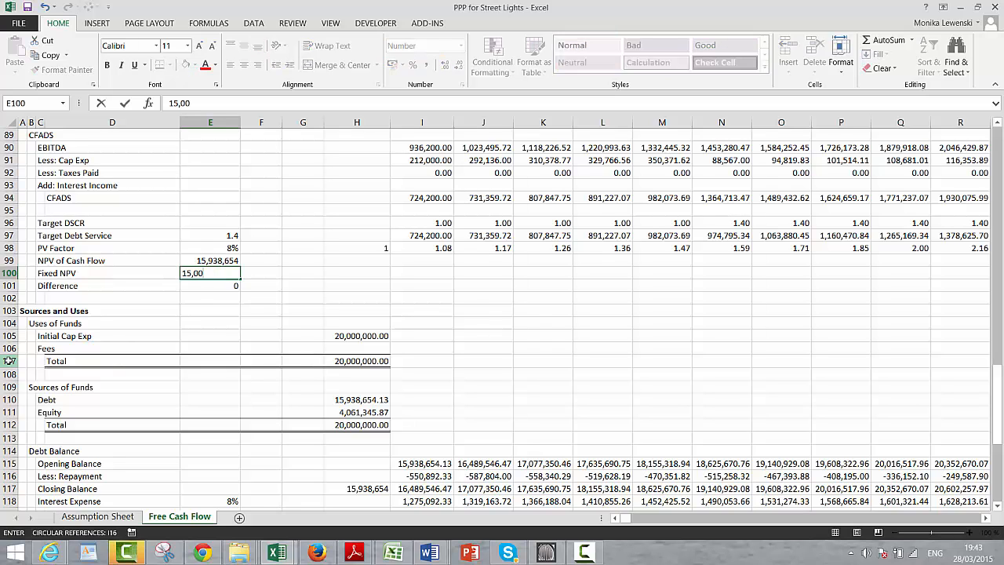
{"action": "type", "text": "0,000"}
{"action": "key", "text": "Return"}
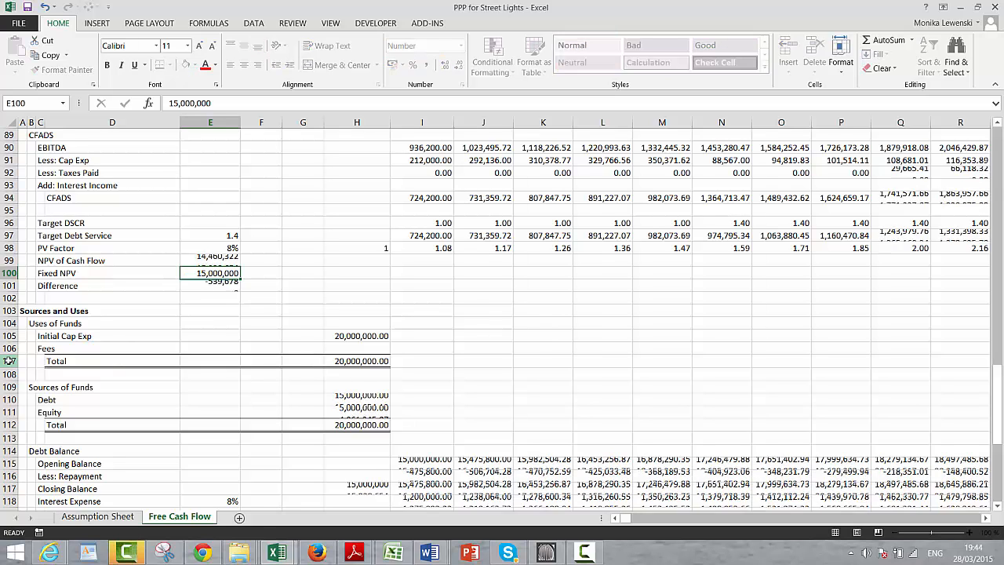
Step: Label the NPV of Cash Flow, Fixed NPV and Difference values as computed, fixed and difference in F99:F101
{"action": "key", "text": "Up"}
{"action": "key", "text": "Up"}
{"action": "key", "text": "Right"}
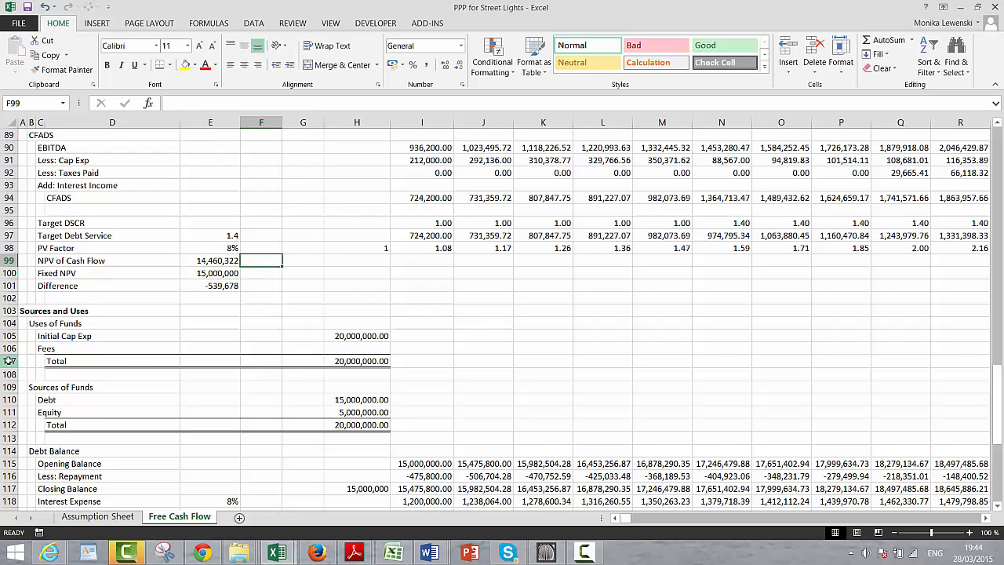
{"action": "type", "text": "comput"}
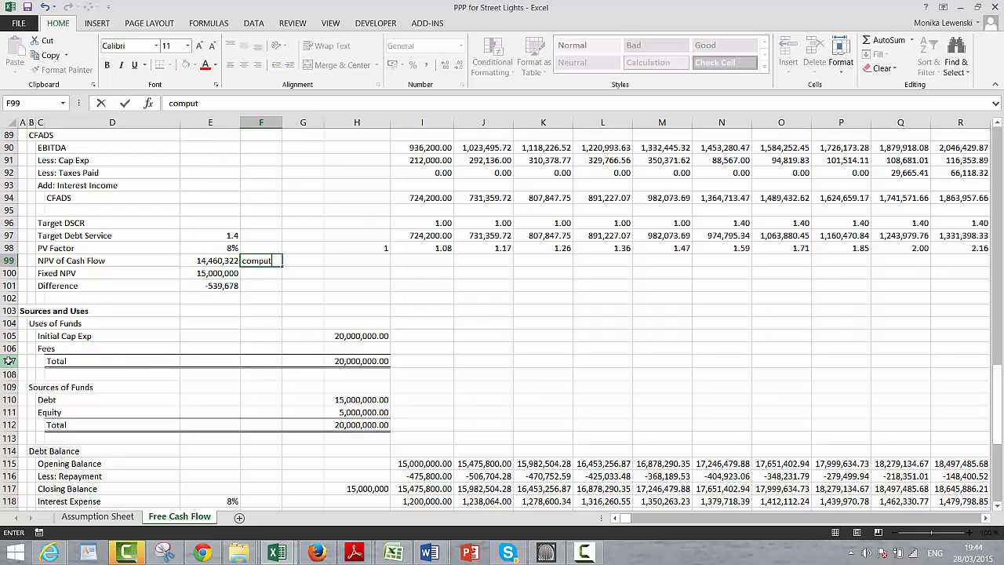
{"action": "type", "text": "ed"}
{"action": "key", "text": "Return"}
{"action": "type", "text": "fixed"}
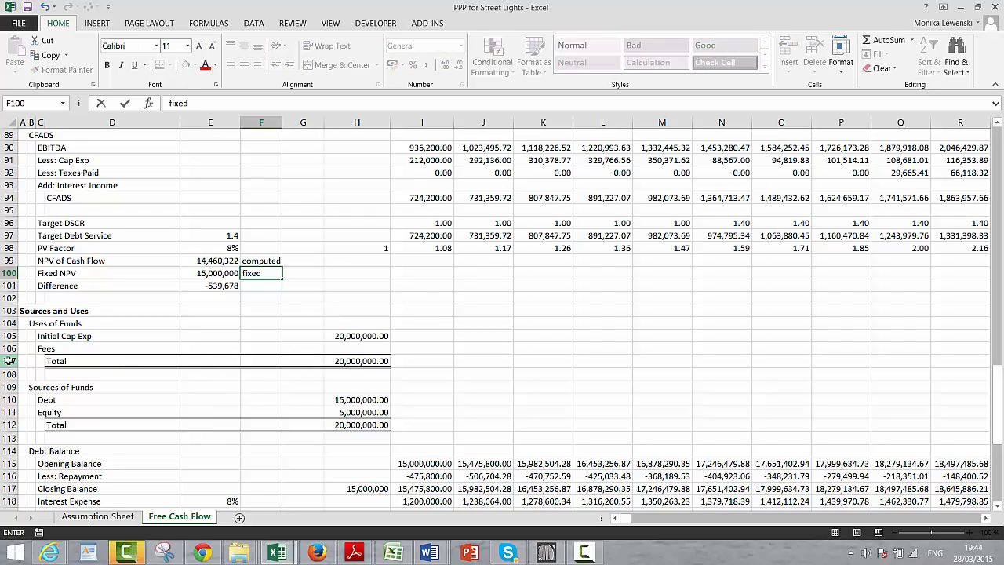
{"action": "key", "text": "Return"}
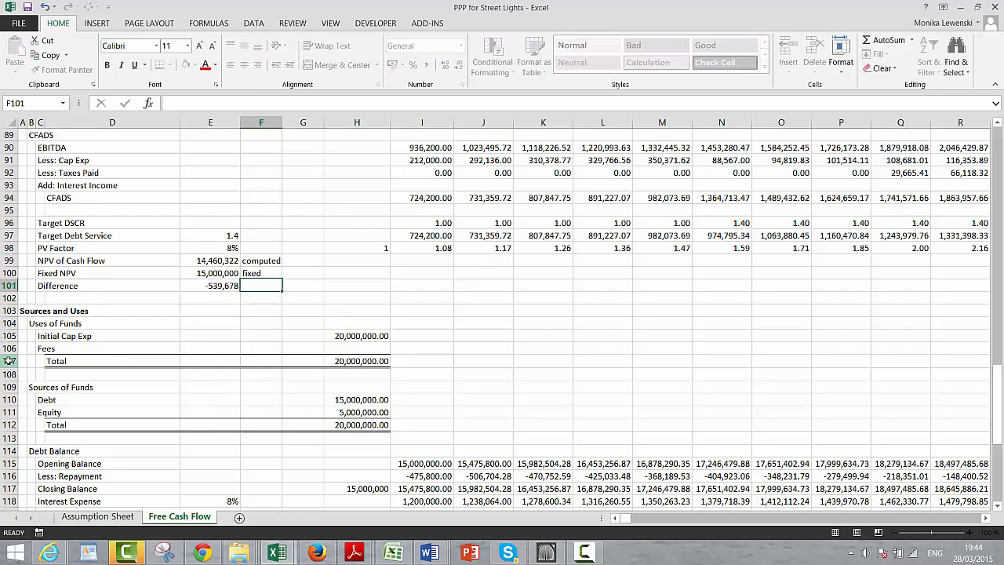
{"action": "type", "text": "difference"}
{"action": "key", "text": "Return"}
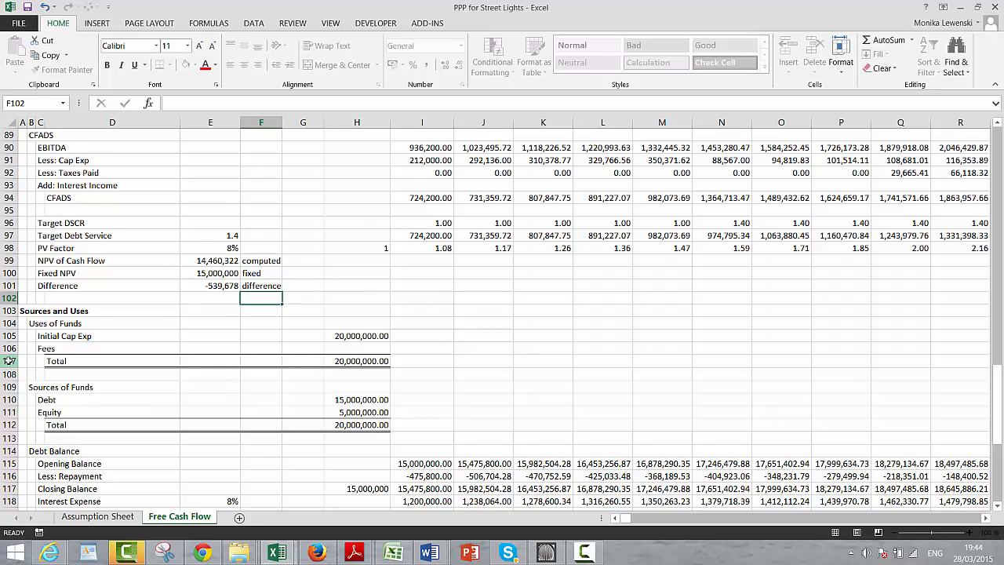
Step: Create range names for E99:E101 from the labels in the right column only, and check the name assigned to E99
{"action": "key", "text": "Up"}
{"action": "key", "text": "Up"}
{"action": "key", "text": "Up"}
{"action": "key", "text": "Left"}
{"action": "key", "text": "shift+Right"}
{"action": "key", "text": "shift+Down"}
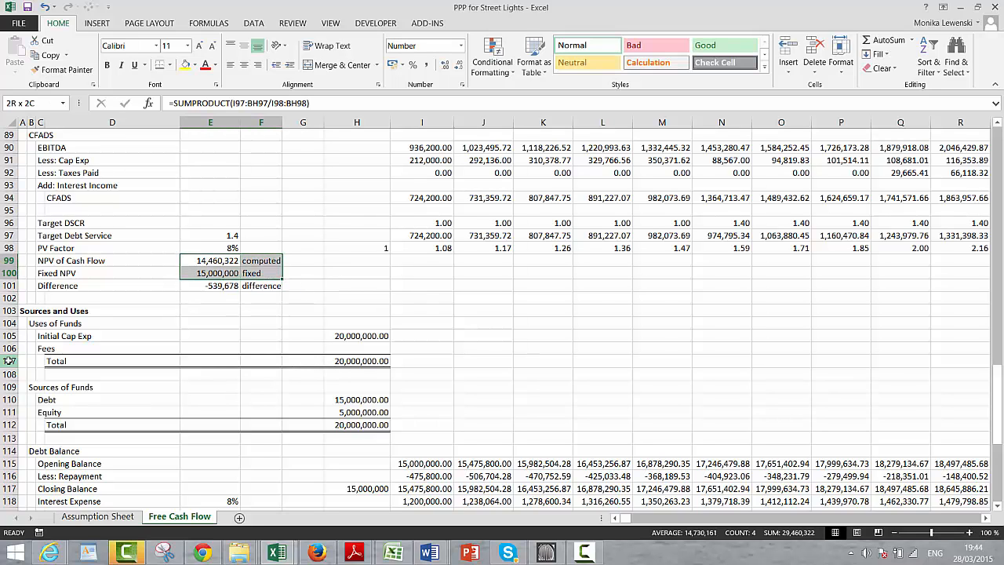
{"action": "key", "text": "shift+Down"}
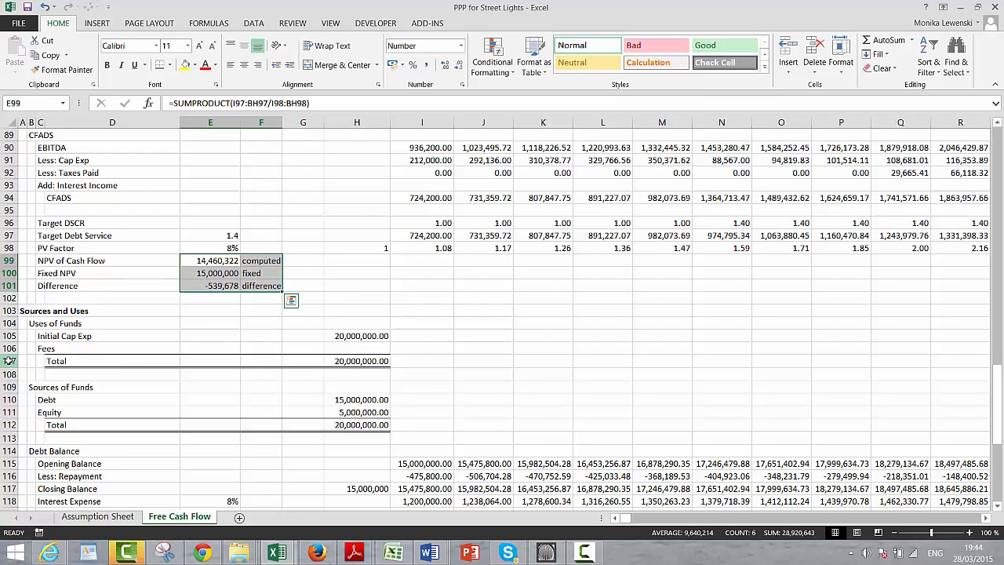
{"action": "key", "text": "ctrl+q"}
{"action": "key", "text": "Escape"}
{"action": "key", "text": "ctrl+shift+F3"}
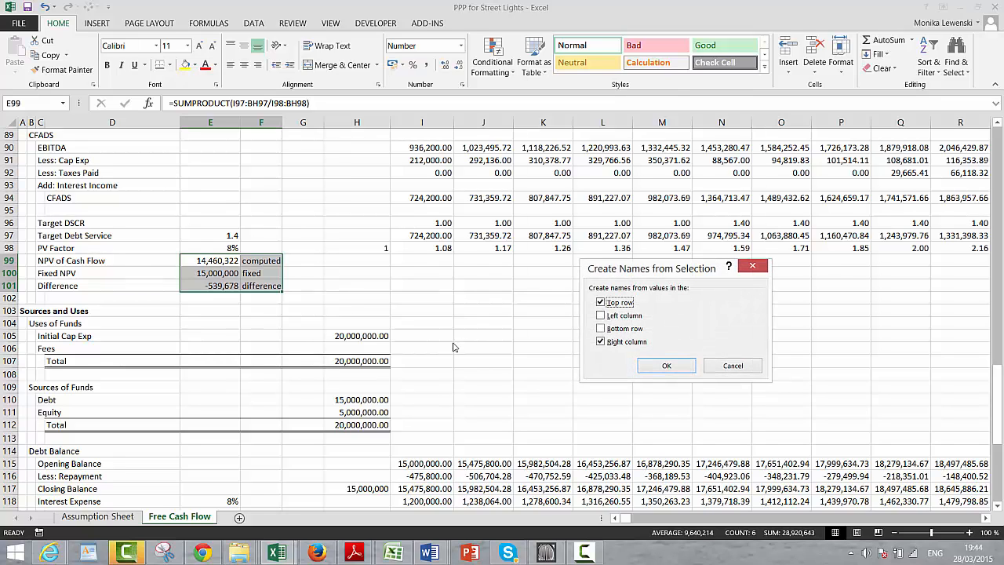
{"action": "left_click", "coordinate": [601, 302]}
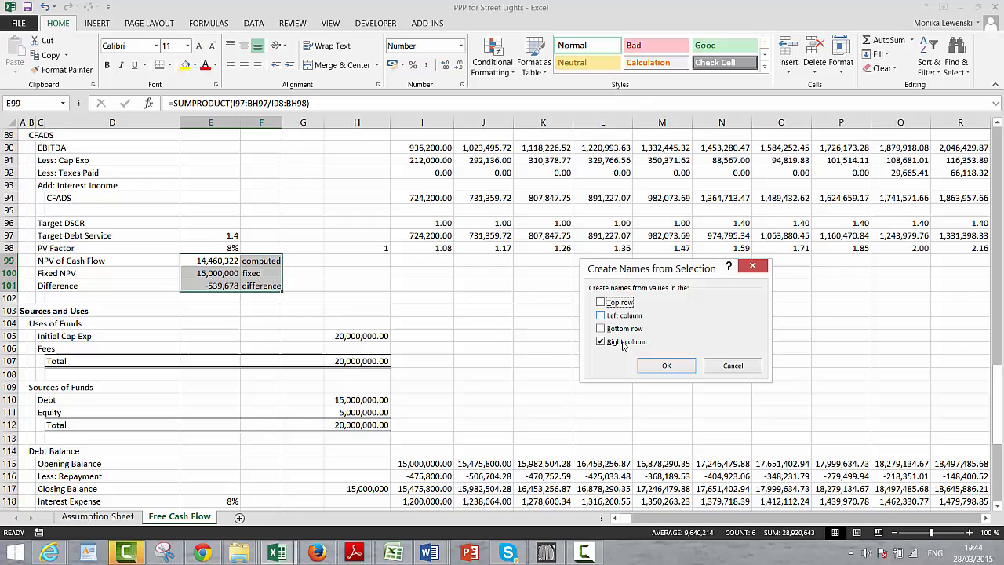
{"action": "left_click", "coordinate": [655, 367]}
{"action": "key", "text": "ctrl+Left"}
{"action": "key", "text": "Right"}
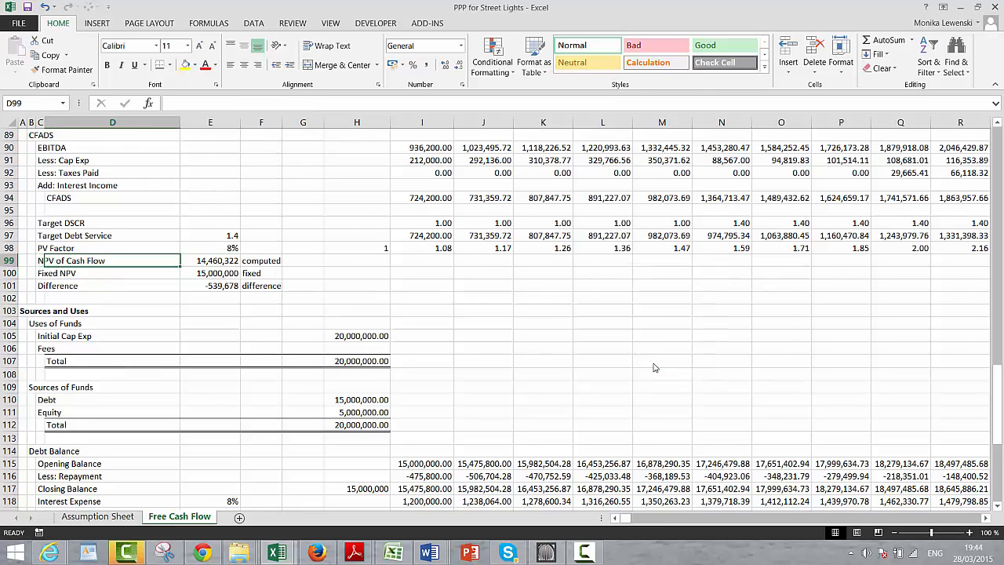
{"action": "key", "text": "Right"}
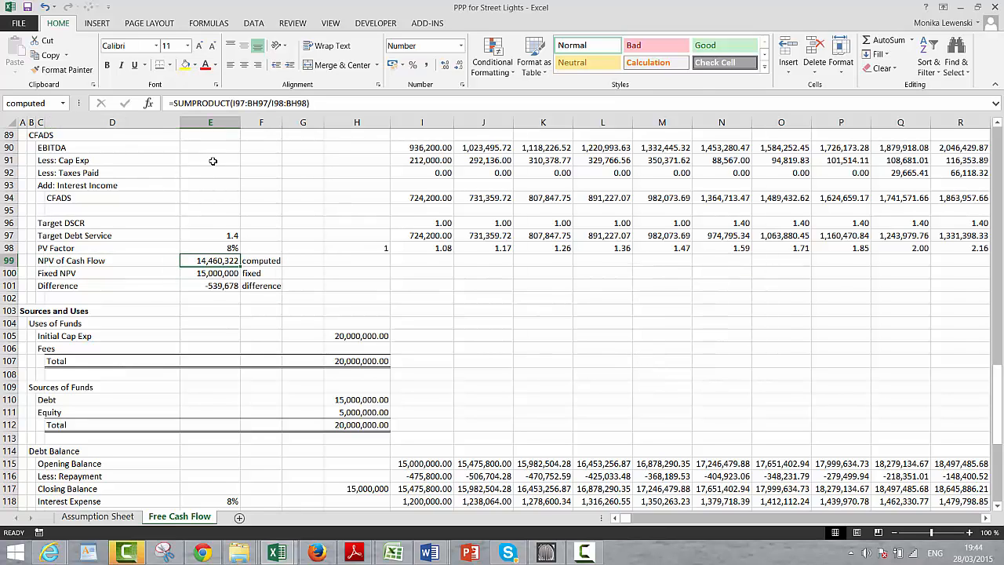
Step: Open the auto_close macro's code for editing and go to the start of the Generic_macros module
{"action": "left_click", "coordinate": [359, 23]}
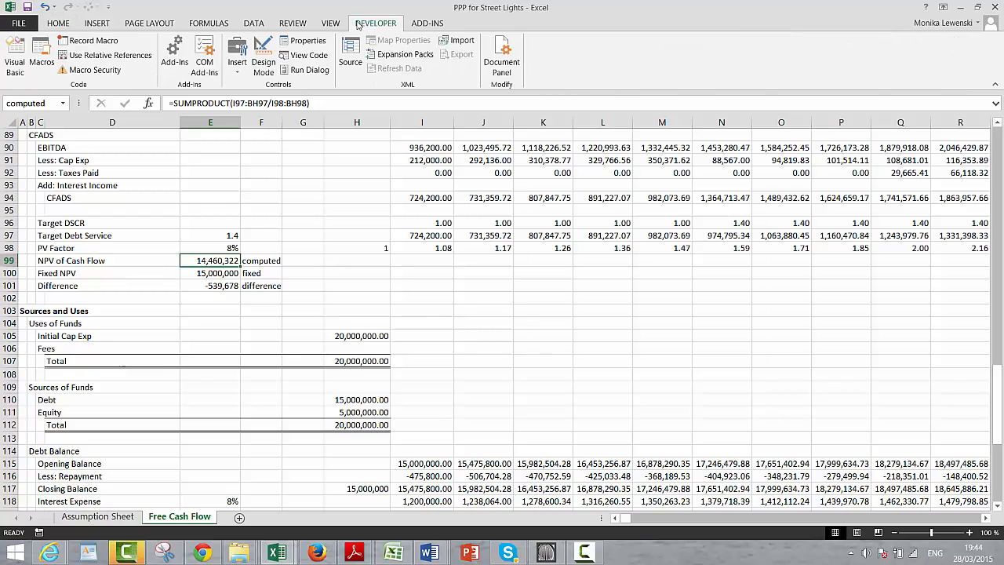
{"action": "left_click", "coordinate": [45, 51]}
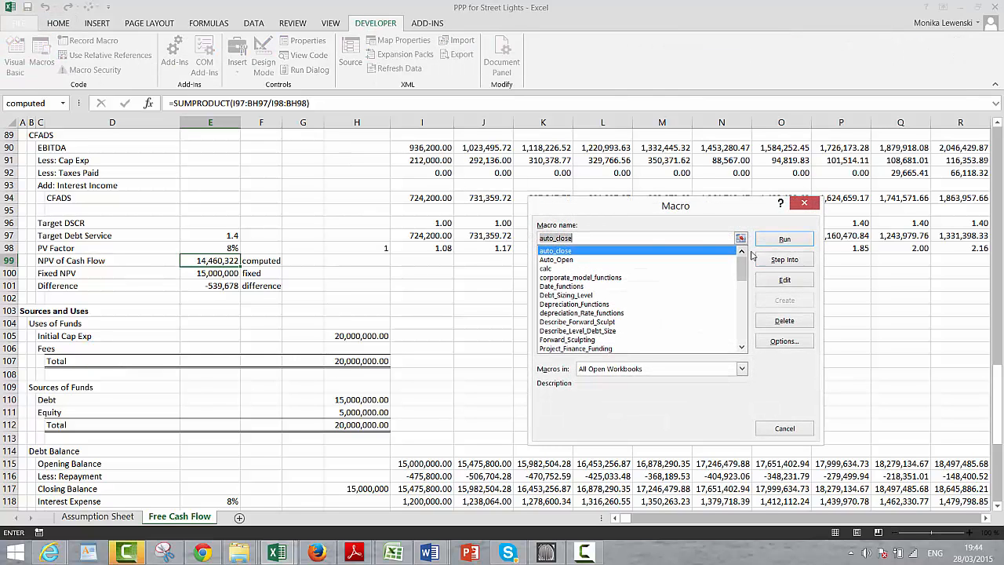
{"action": "left_click", "coordinate": [782, 284]}
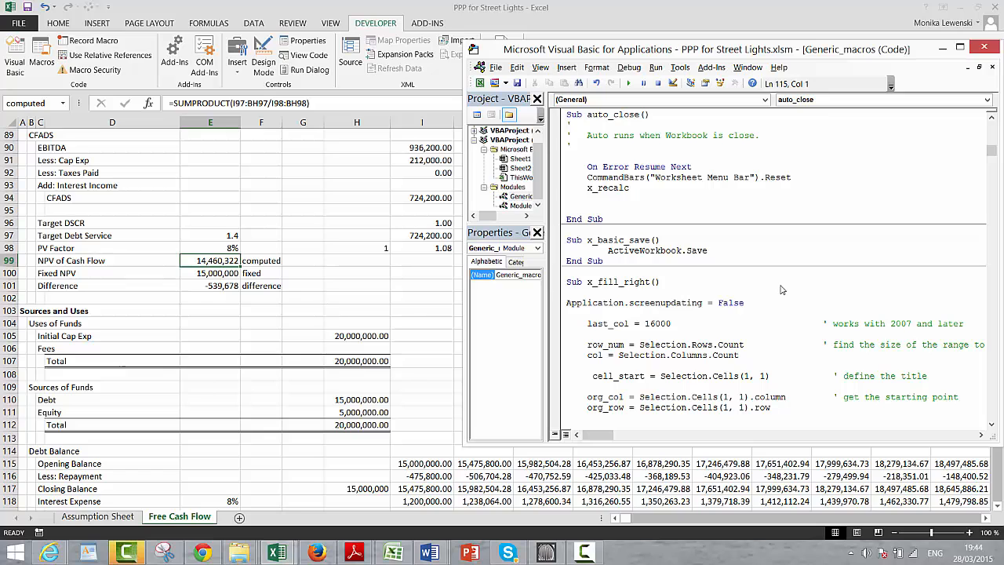
{"action": "key", "text": "Up"}
{"action": "key", "text": "Up"}
{"action": "key", "text": "Up"}
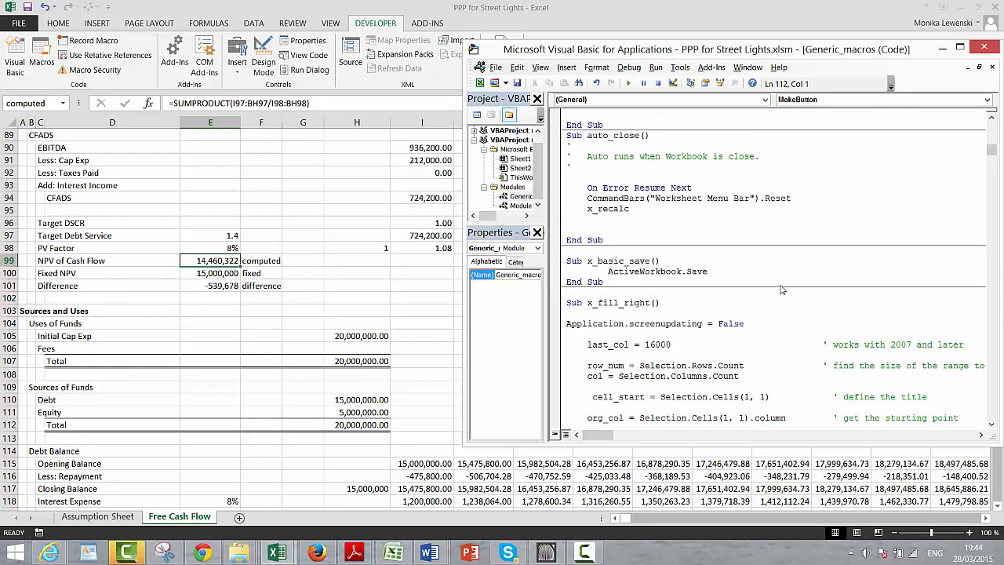
{"action": "key", "text": "Page_Up"}
{"action": "key", "text": "Page_Up"}
{"action": "key", "text": "Page_Up"}
{"action": "key", "text": "Page_Up"}
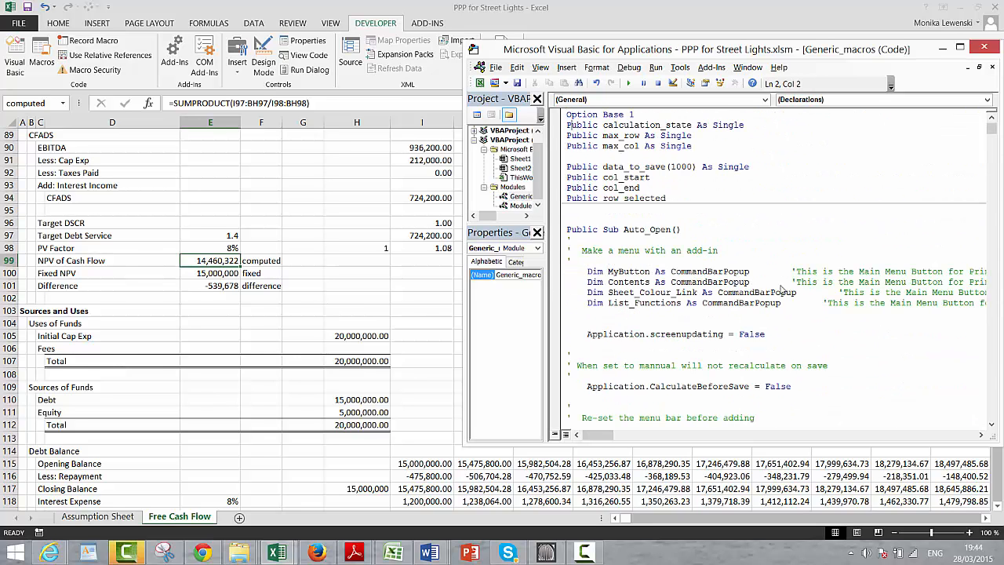
Step: Add a new subroutine named cir above Auto_Open, with blank lines for its code
{"action": "key", "text": "Down"}
{"action": "key", "text": "Down"}
{"action": "key", "text": "Down"}
{"action": "key", "text": "Down"}
{"action": "key", "text": "Down"}
{"action": "key", "text": "Down"}
{"action": "key", "text": "Return"}
{"action": "key", "text": "Return"}
{"action": "key", "text": "Return"}
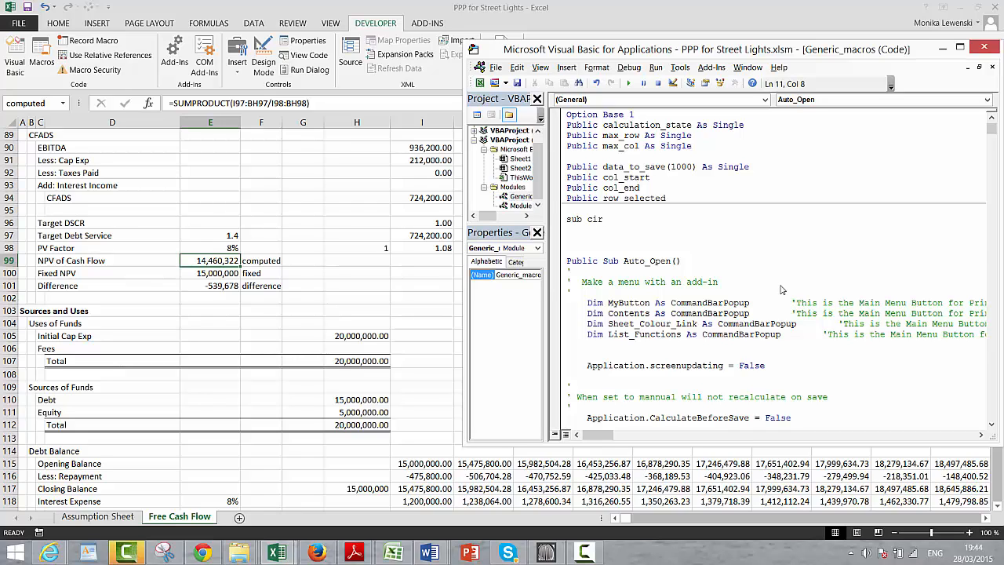
{"action": "type", "text": "sub cir"}
{"action": "key", "text": "Return"}
{"action": "key", "text": "Return"}
{"action": "key", "text": "Return"}
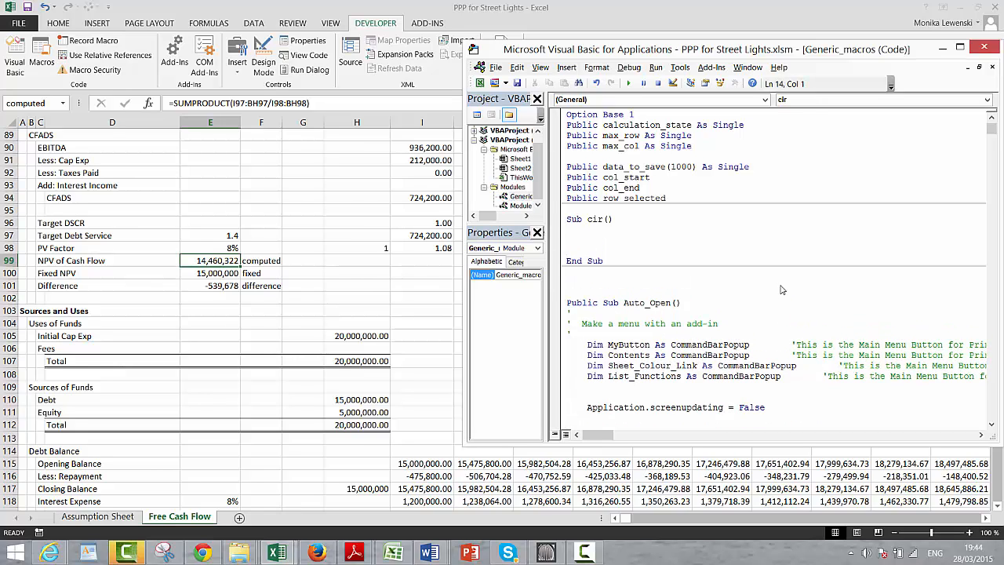
Step: Make the cir macro set Range("fixed") equal to Range("computed") in a While loop that runs while Range("difference") <> 0 and closes with Wend
{"action": "key", "text": "Up"}
{"action": "type", "text": "range("}
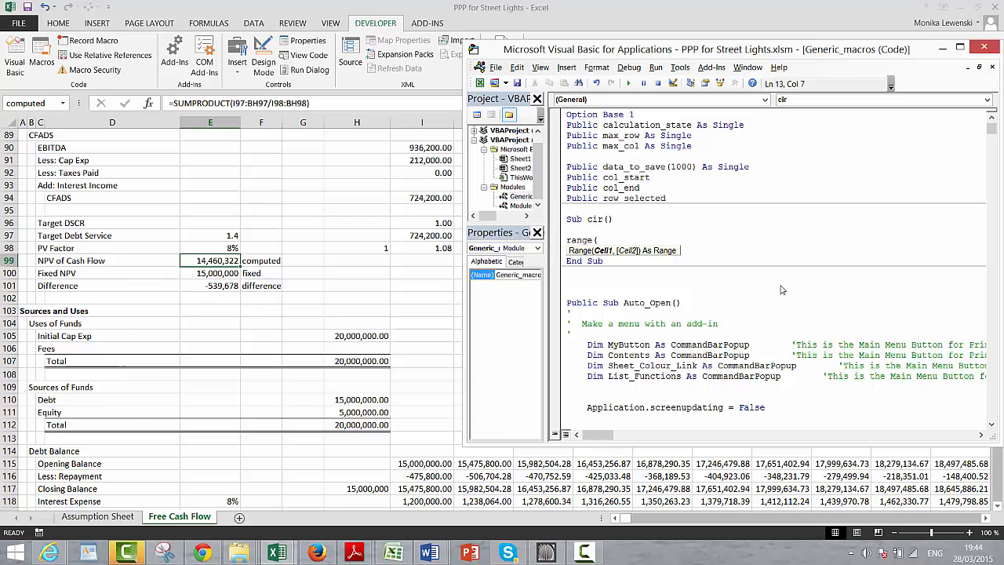
{"action": "type", "text": "\"fk"}
{"action": "key", "text": "BackSpace"}
{"action": "type", "text": "ixed\") ="}
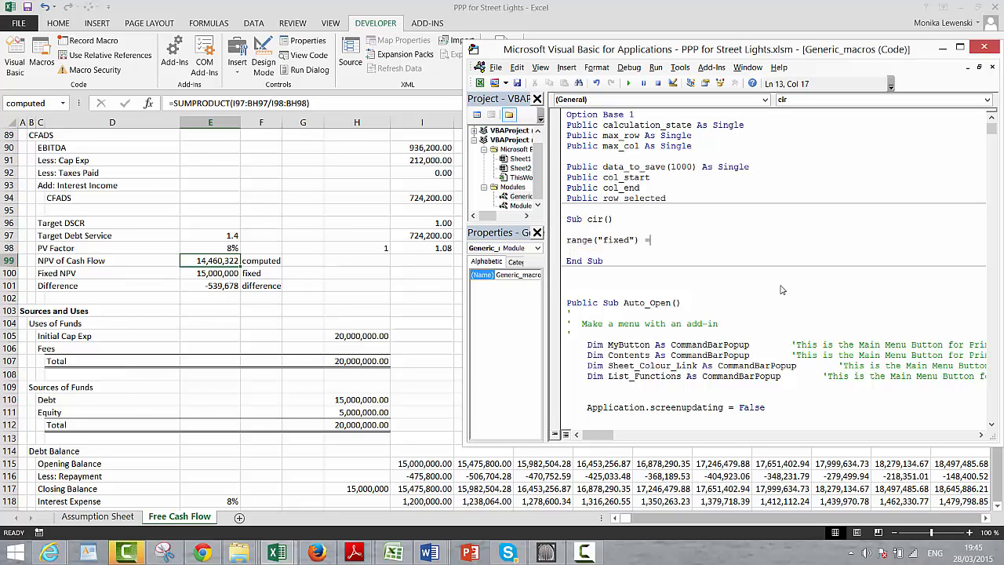
{"action": "type", "text": " range("}
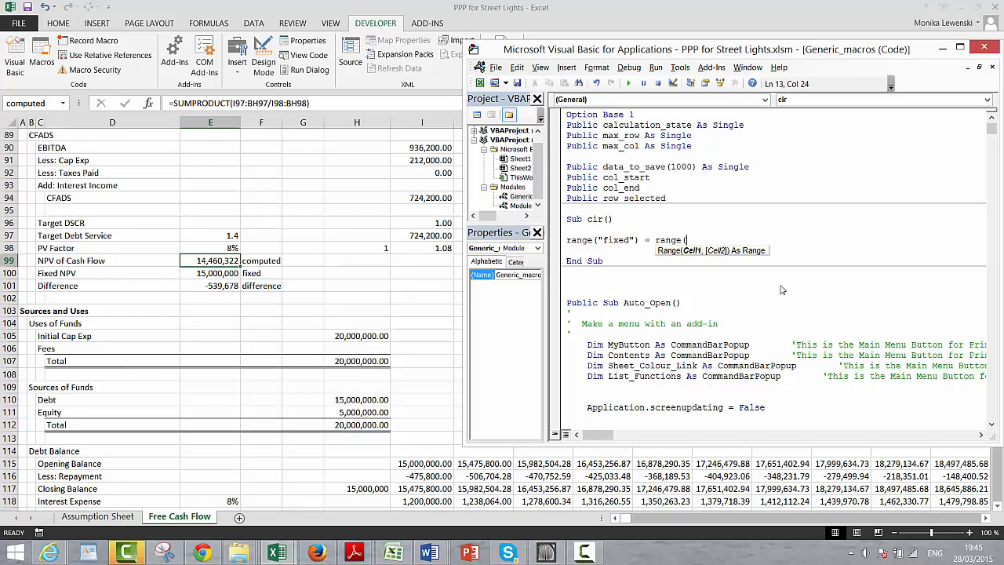
{"action": "type", "text": "\"computed\")"}
{"action": "key", "text": "Return"}
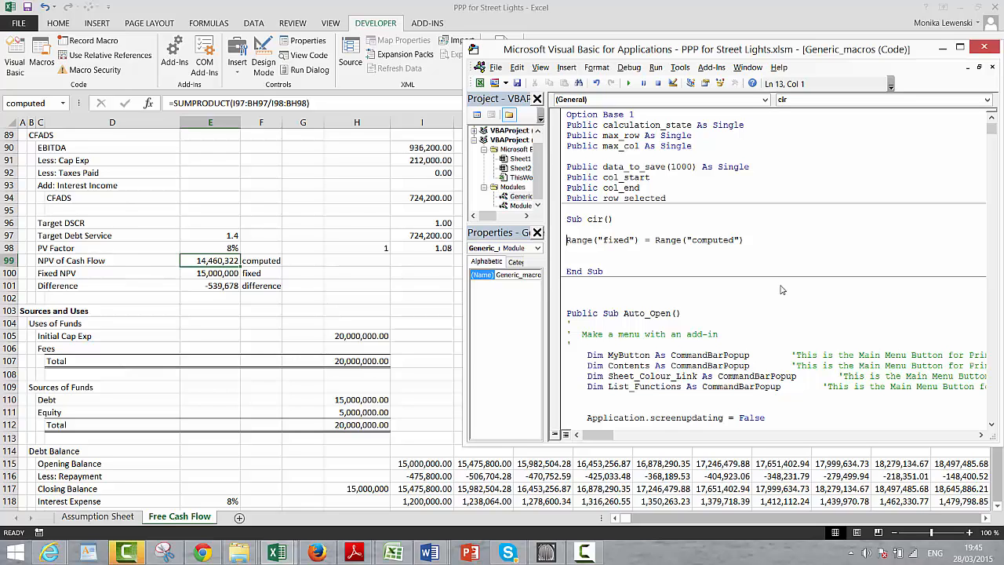
{"action": "key", "text": "Return"}
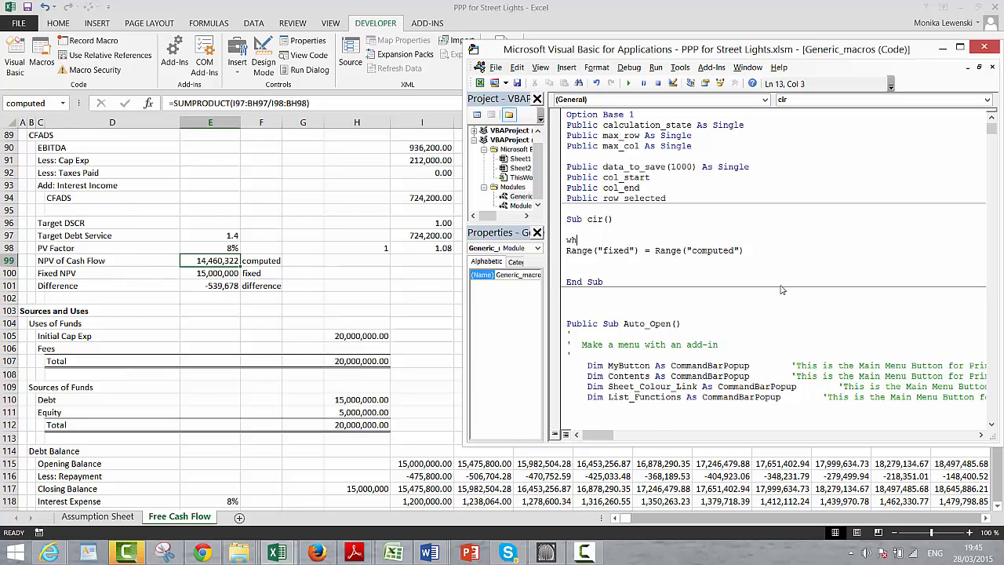
{"action": "type", "text": "while range(\"difference\") <> 0"}
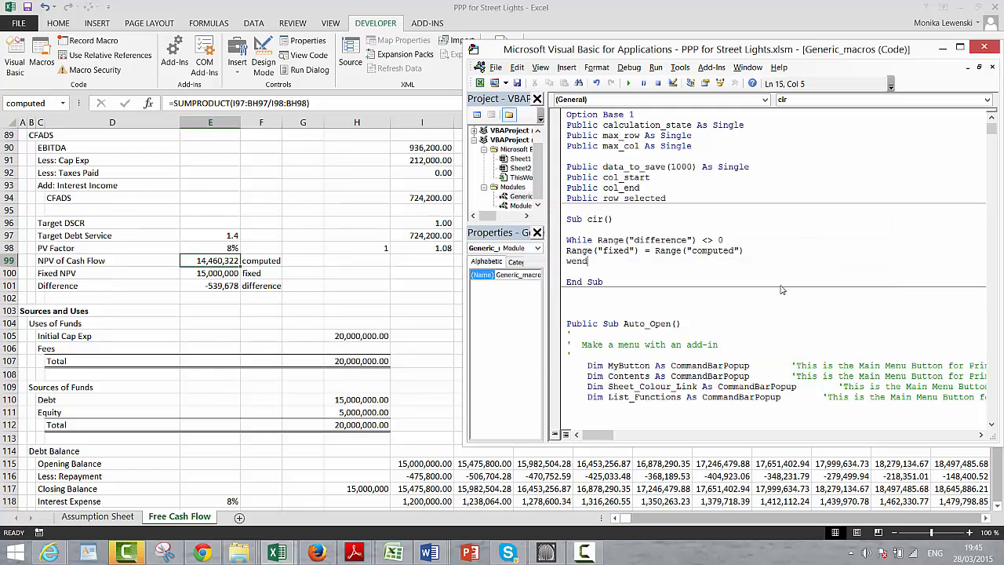
Step: Draw a small form button on the Free Cash Flow sheet beside the difference label, around G101
{"action": "left_click", "coordinate": [343, 279]}
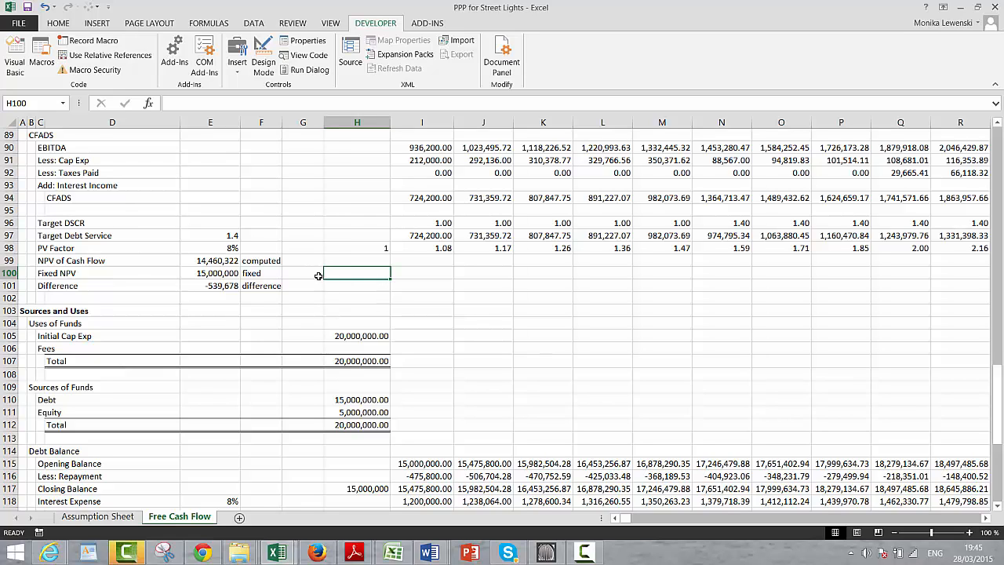
{"action": "left_click", "coordinate": [306, 283]}
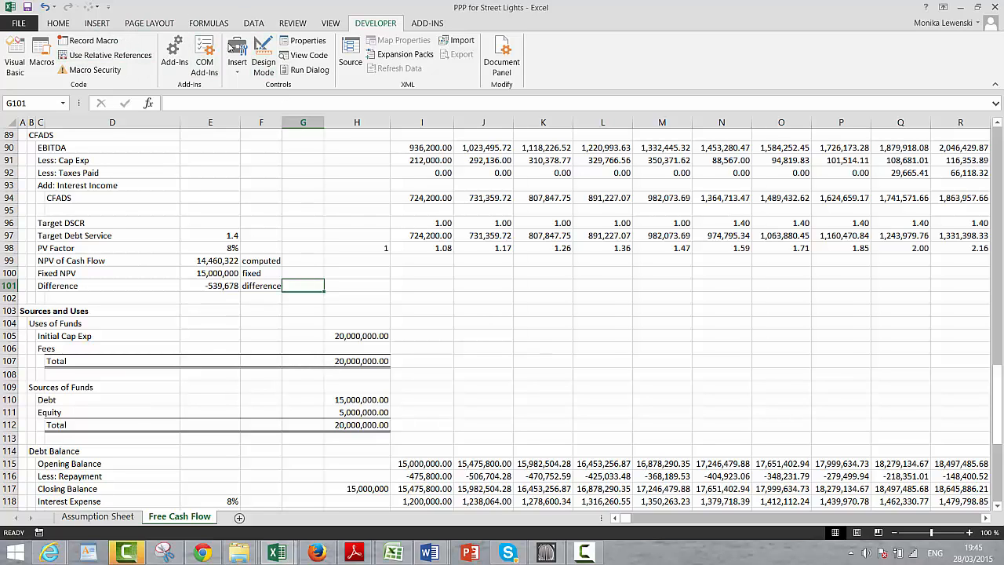
{"action": "left_click", "coordinate": [237, 59]}
{"action": "left_click", "coordinate": [231, 99]}
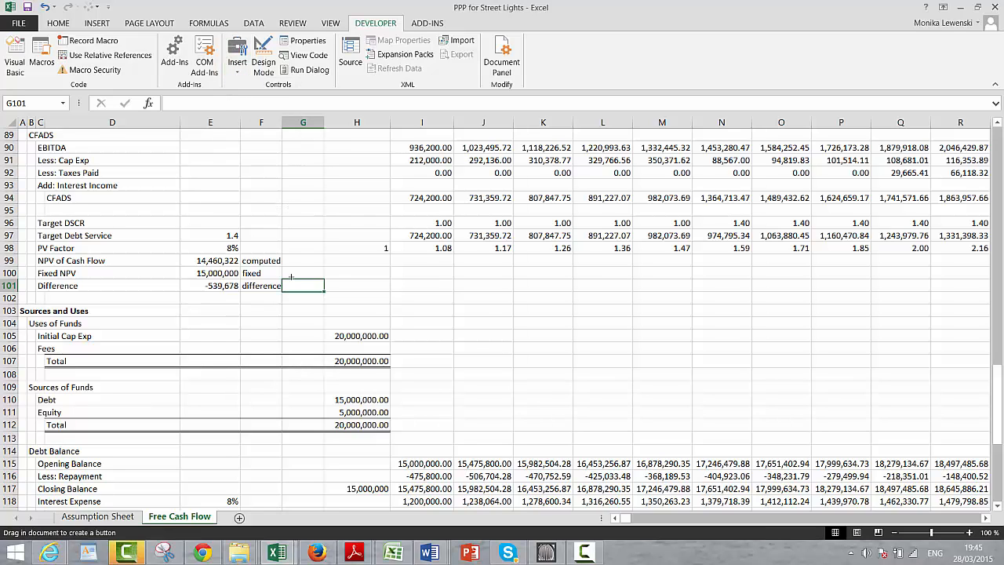
{"action": "left_click_drag", "start_coordinate": [291, 276], "coordinate": [361, 292]}
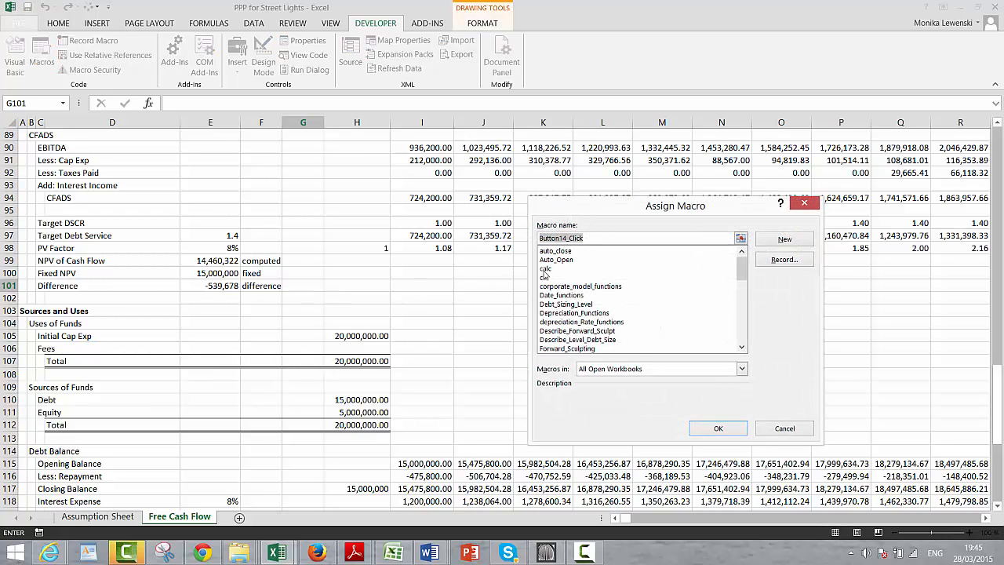
Step: Assign the cir macro to the new button, with the macro list limited to This Workbook
{"action": "left_click", "coordinate": [545, 278]}
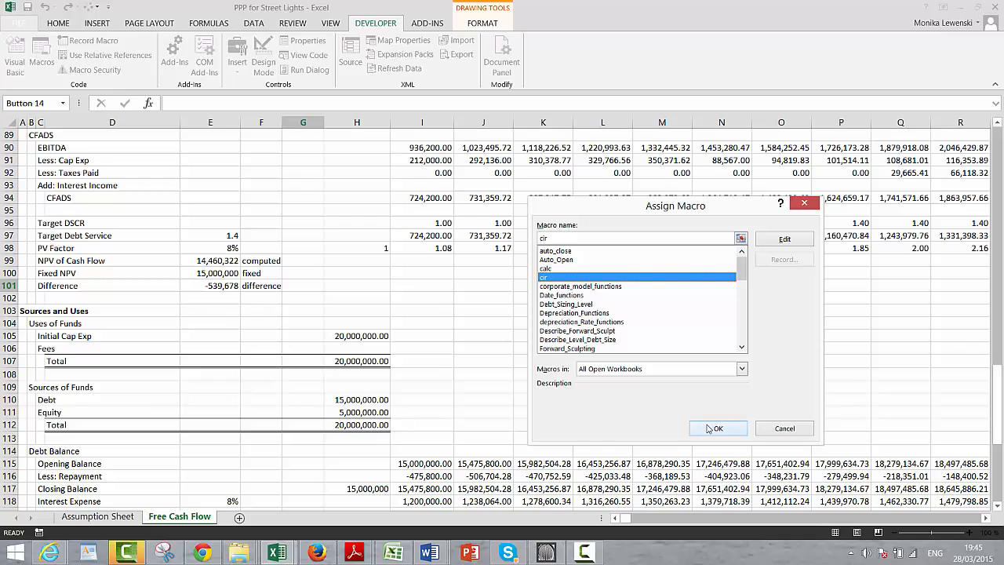
{"action": "left_click", "coordinate": [741, 369]}
{"action": "left_click", "coordinate": [704, 390]}
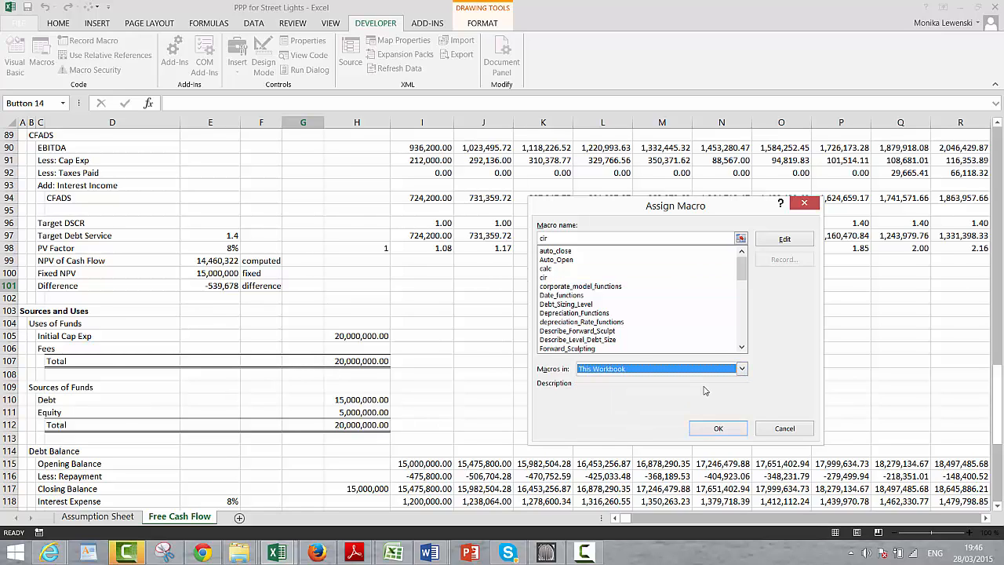
{"action": "left_click", "coordinate": [547, 278]}
{"action": "left_click", "coordinate": [690, 430]}
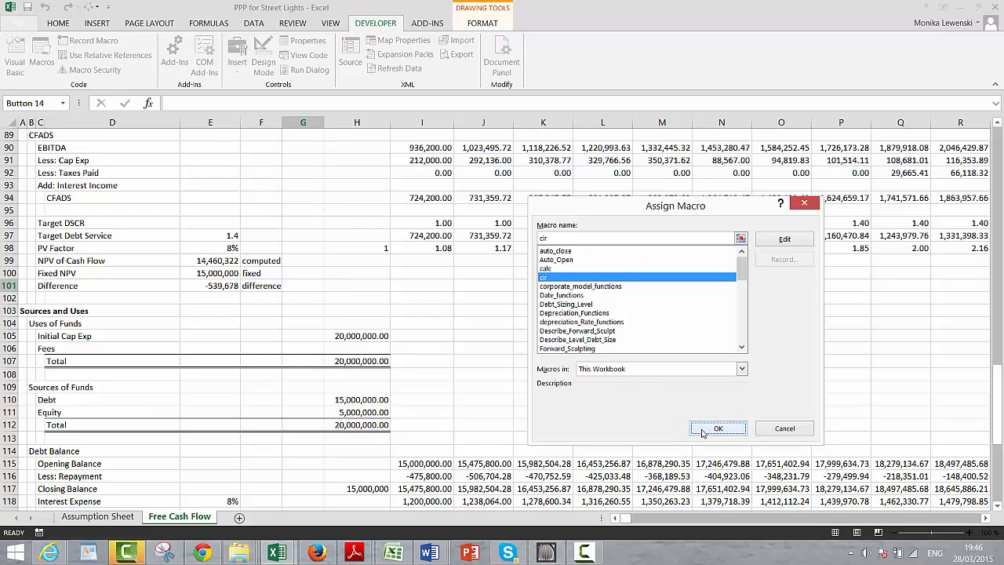
{"action": "left_click", "coordinate": [415, 329]}
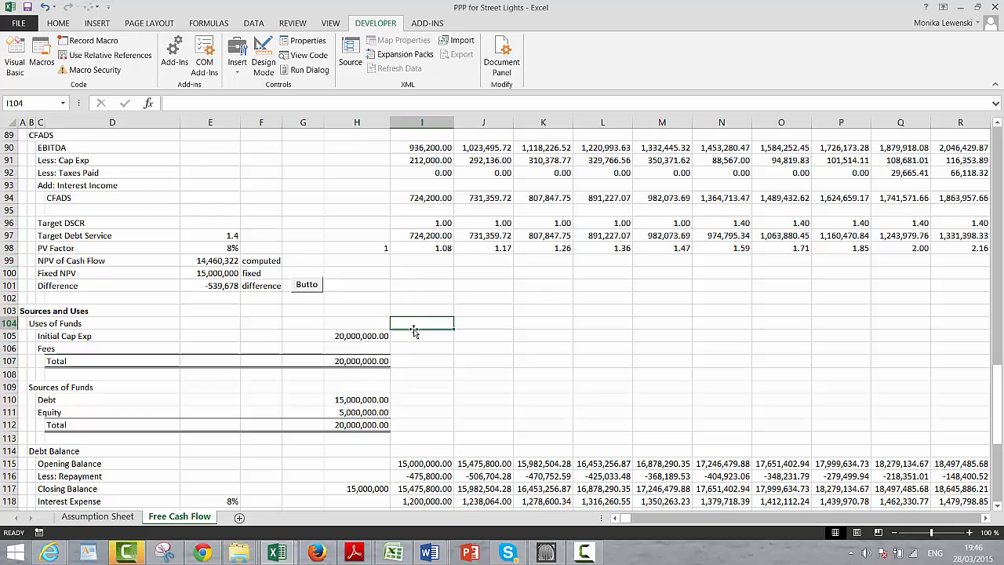
Step: Open the code of the macro assigned to the button, check the loop and return to the worksheet
{"action": "right_click", "coordinate": [306, 286]}
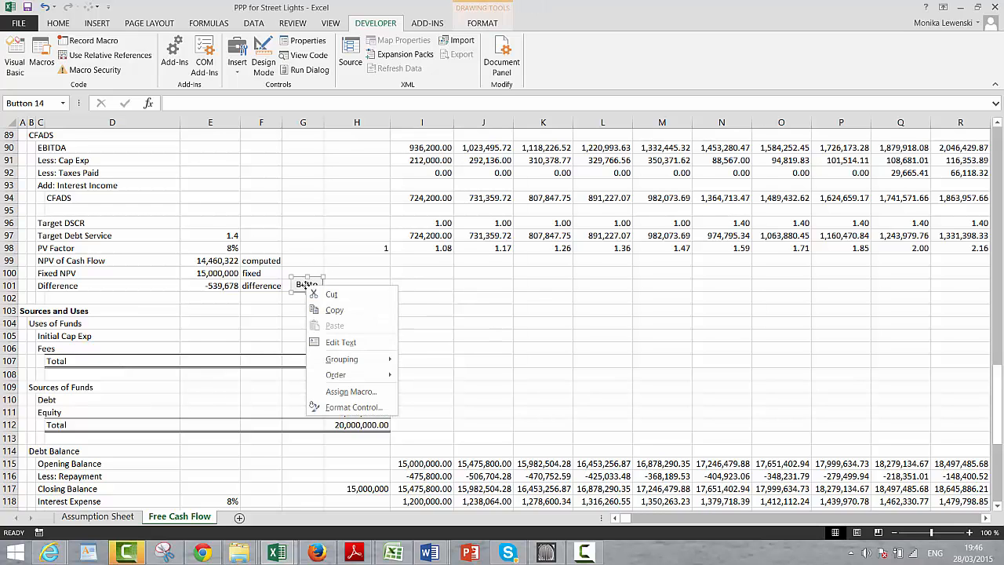
{"action": "left_click", "coordinate": [351, 391]}
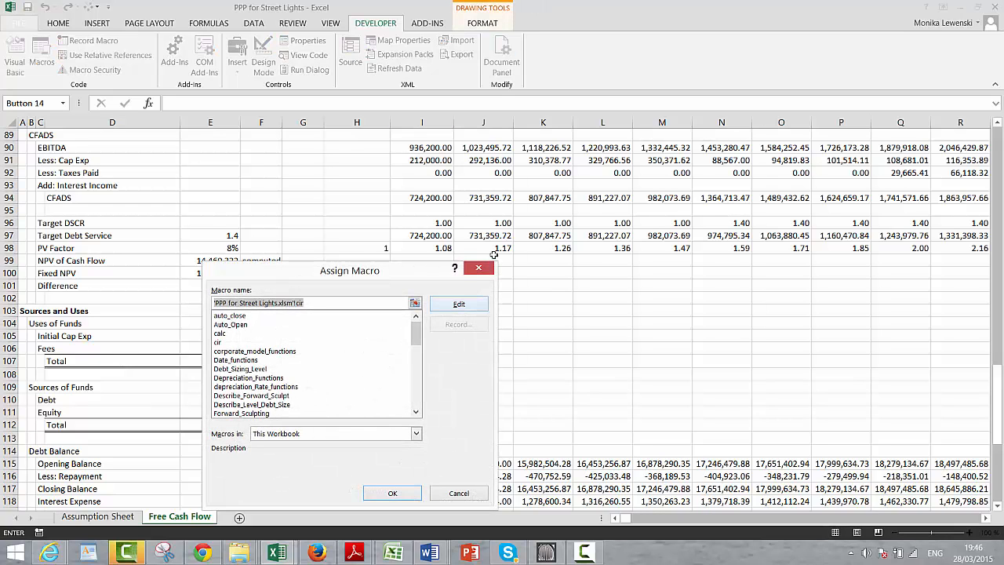
{"action": "left_click", "coordinate": [459, 305]}
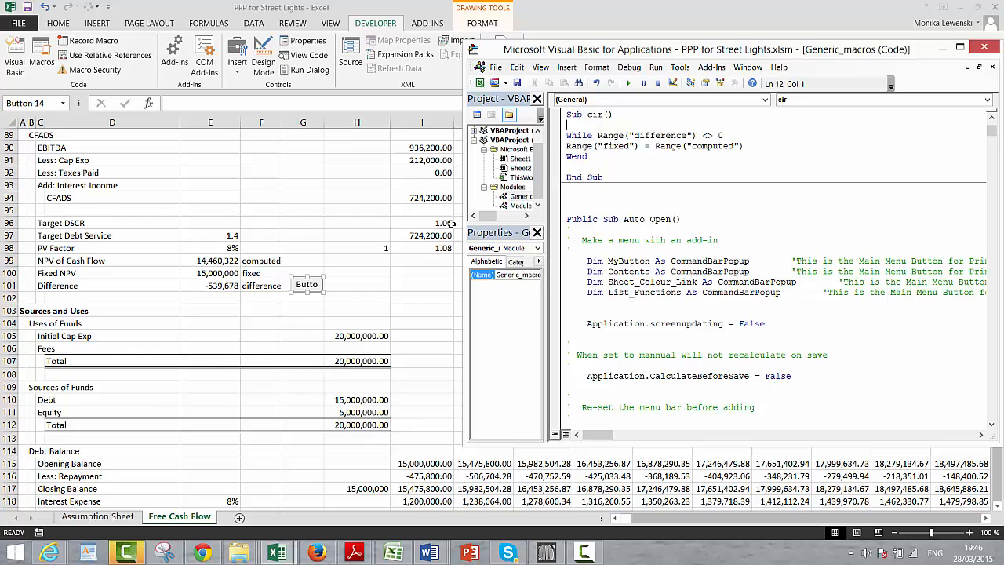
{"action": "left_click", "coordinate": [387, 252]}
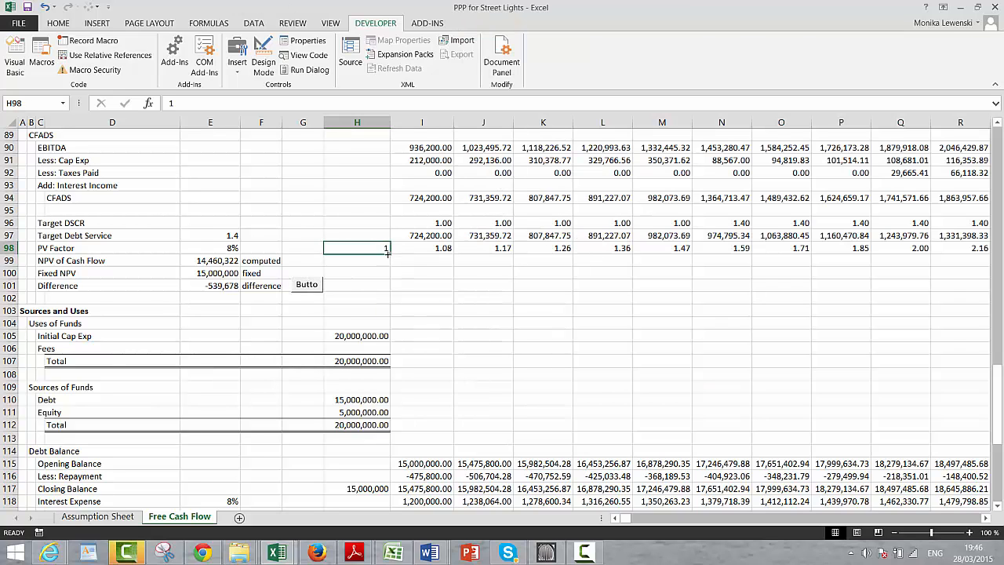
Step: Change the button's caption to Circ and run its macro to resolve the NPV difference
{"action": "right_click", "coordinate": [313, 286]}
{"action": "left_click", "coordinate": [314, 286]}
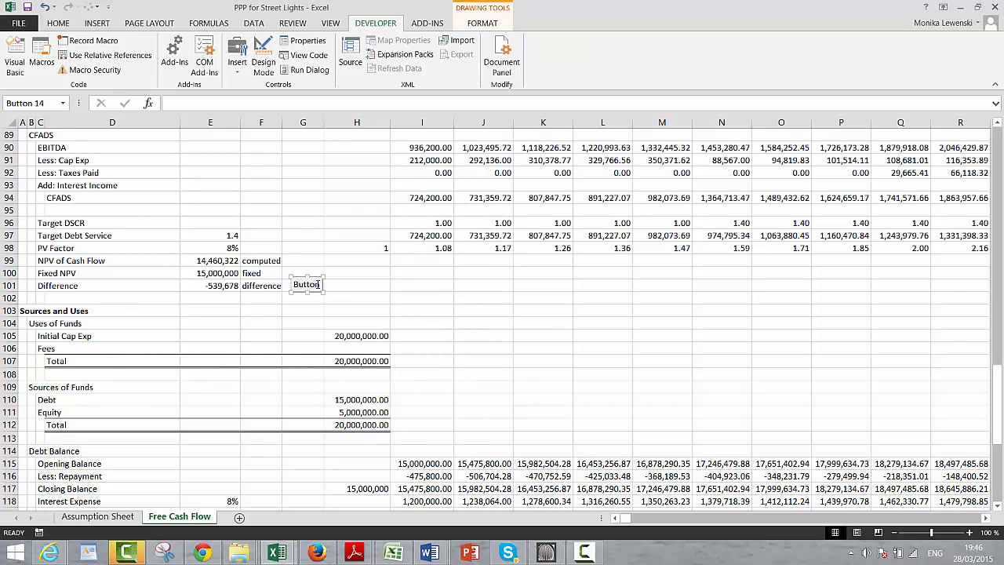
{"action": "left_click", "coordinate": [317, 283]}
{"action": "key", "text": "Delete"}
{"action": "key", "text": "Delete"}
{"action": "key", "text": "Delete"}
{"action": "key", "text": "Delete"}
{"action": "key", "text": "Delete"}
{"action": "key", "text": "Delete"}
{"action": "key", "text": "Delete"}
{"action": "key", "text": "Delete"}
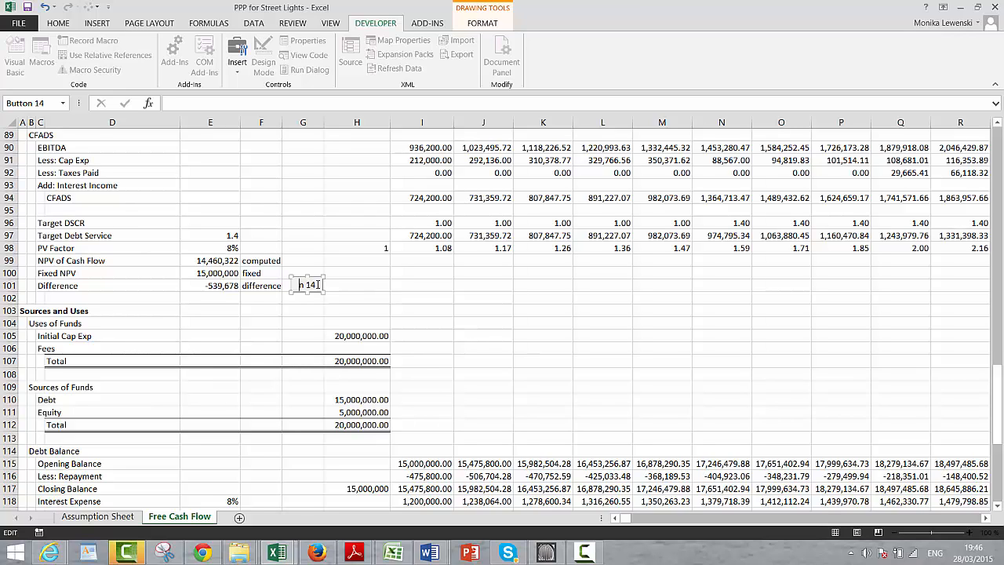
{"action": "type", "text": "Circ"}
{"action": "left_click", "coordinate": [392, 286]}
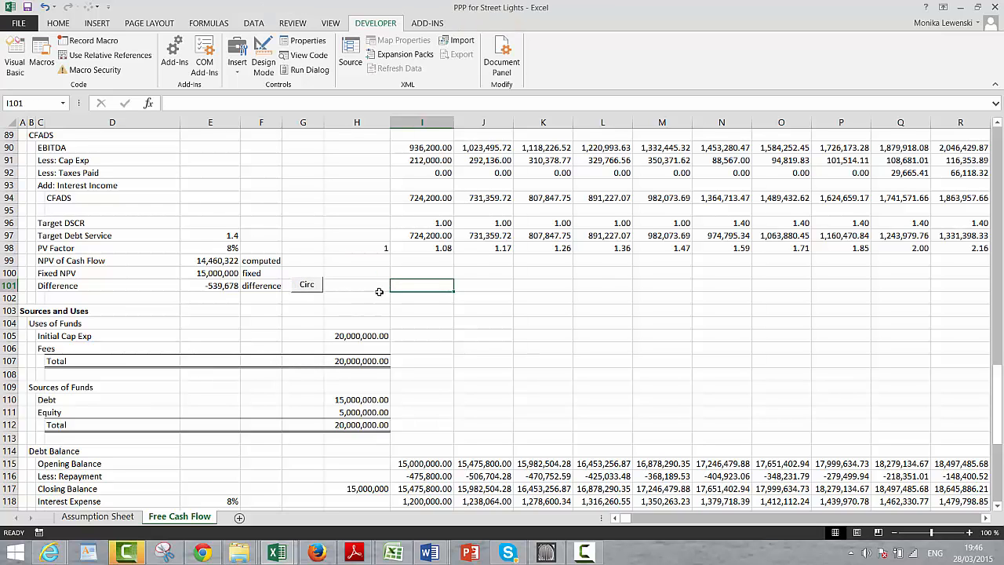
{"action": "left_click", "coordinate": [306, 289]}
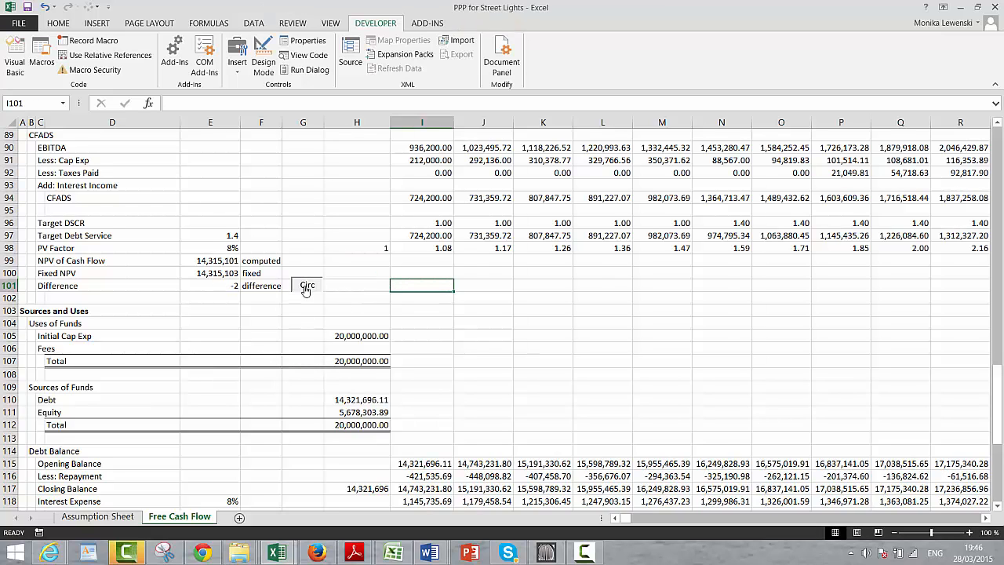
Step: Examine the debt balance section, following the closing balance in row 117 across the years to the end of the loan
{"action": "left_click", "coordinate": [369, 292]}
{"action": "key", "text": "Down"}
{"action": "key", "text": "Down"}
{"action": "key", "text": "Down"}
{"action": "key", "text": "Down"}
{"action": "key", "text": "Down"}
{"action": "key", "text": "Down"}
{"action": "key", "text": "Down"}
{"action": "key", "text": "Down"}
{"action": "key", "text": "Down"}
{"action": "key", "text": "Down"}
{"action": "key", "text": "Down"}
{"action": "key", "text": "Down"}
{"action": "key", "text": "Down"}
{"action": "key", "text": "Down"}
{"action": "key", "text": "Down"}
{"action": "key", "text": "Down"}
{"action": "key", "text": "Down"}
{"action": "key", "text": "Down"}
{"action": "key", "text": "Down"}
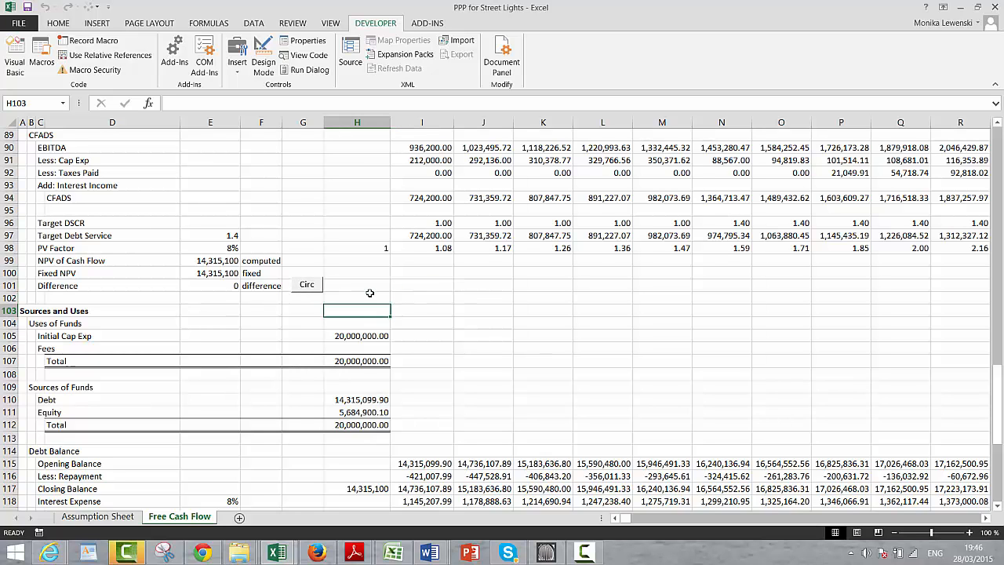
{"action": "key", "text": "Up"}
{"action": "key", "text": "Up"}
{"action": "key", "text": "Up"}
{"action": "key", "text": "Up"}
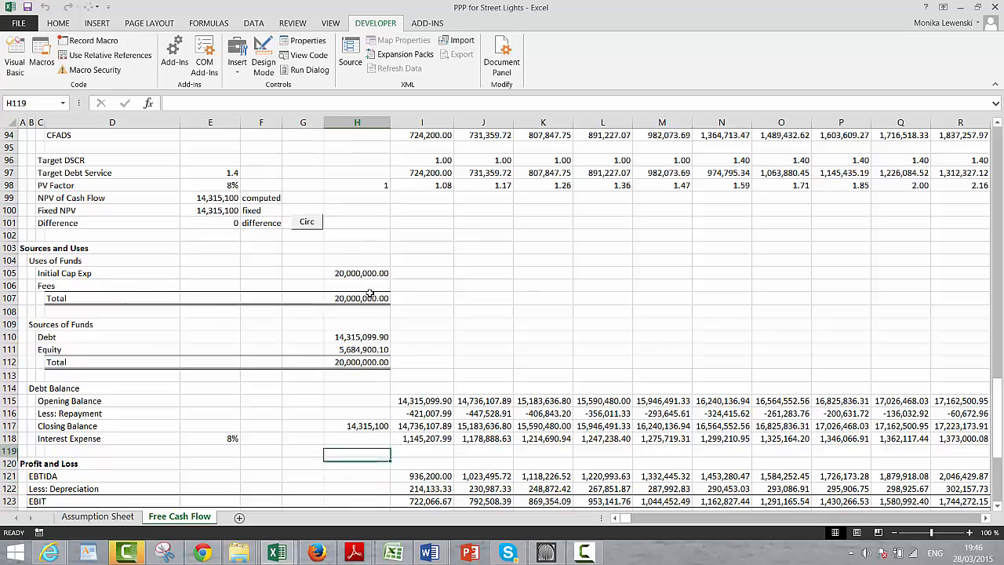
{"action": "key", "text": "Right"}
{"action": "key", "text": "Right"}
{"action": "key", "text": "Right"}
{"action": "key", "text": "Right"}
{"action": "key", "text": "Right"}
{"action": "key", "text": "Right"}
{"action": "key", "text": "Right"}
{"action": "key", "text": "Right"}
{"action": "key", "text": "Right"}
{"action": "key", "text": "Right"}
{"action": "key", "text": "Right"}
{"action": "key", "text": "Right"}
{"action": "key", "text": "Right"}
{"action": "key", "text": "Right"}
{"action": "key", "text": "Right"}
{"action": "key", "text": "Right"}
{"action": "key", "text": "Right"}
{"action": "key", "text": "Right"}
{"action": "key", "text": "Right"}
{"action": "key", "text": "Right"}
{"action": "key", "text": "Right"}
{"action": "key", "text": "Right"}
{"action": "key", "text": "Right"}
{"action": "key", "text": "Right"}
{"action": "key", "text": "Right"}
{"action": "key", "text": "Right"}
{"action": "key", "text": "Right"}
{"action": "key", "text": "Right"}
{"action": "key", "text": "Right"}
{"action": "key", "text": "Right"}
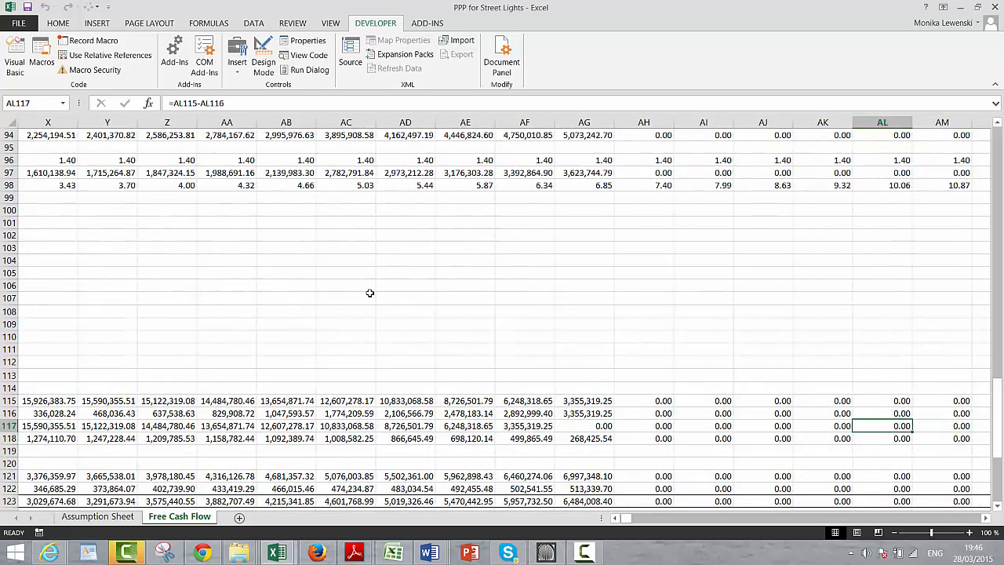
{"action": "key", "text": "Left"}
{"action": "key", "text": "Left"}
{"action": "key", "text": "Left"}
{"action": "key", "text": "Left"}
{"action": "key", "text": "Left"}
{"action": "key", "text": "Left"}
{"action": "key", "text": "Left"}
{"action": "key", "text": "Left"}
{"action": "key", "text": "Left"}
{"action": "key", "text": "Left"}
{"action": "key", "text": "Left"}
{"action": "key", "text": "Left"}
{"action": "key", "text": "Left"}
{"action": "key", "text": "Left"}
{"action": "key", "text": "Left"}
{"action": "key", "text": "Left"}
{"action": "key", "text": "Left"}
{"action": "key", "text": "Left"}
{"action": "key", "text": "Left"}
{"action": "key", "text": "Left"}
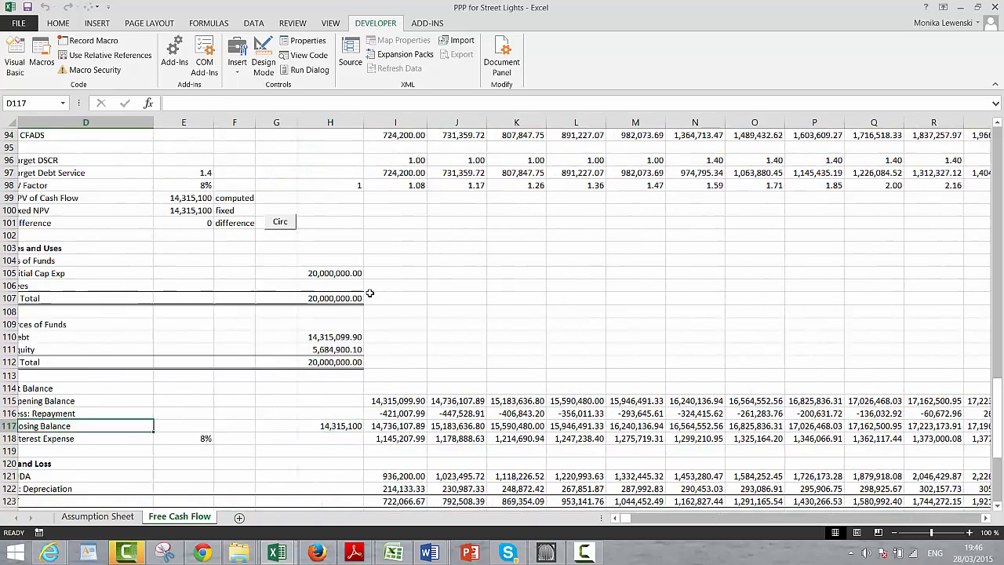
{"action": "key", "text": "Left"}
{"action": "key", "text": "Left"}
{"action": "key", "text": "Left"}
Step: Add the label DSCR in B141, below the Cash Flow Waterfall section
{"action": "key", "text": "Down"}
{"action": "key", "text": "Down"}
{"action": "key", "text": "Down"}
{"action": "key", "text": "Down"}
{"action": "key", "text": "Down"}
{"action": "key", "text": "Down"}
{"action": "key", "text": "Down"}
{"action": "key", "text": "Down"}
{"action": "key", "text": "Down"}
{"action": "key", "text": "Down"}
{"action": "key", "text": "Down"}
{"action": "key", "text": "Down"}
{"action": "key", "text": "Down"}
{"action": "key", "text": "Down"}
{"action": "key", "text": "Down"}
{"action": "key", "text": "Down"}
{"action": "key", "text": "Down"}
{"action": "key", "text": "Down"}
{"action": "key", "text": "Down"}
{"action": "key", "text": "Down"}
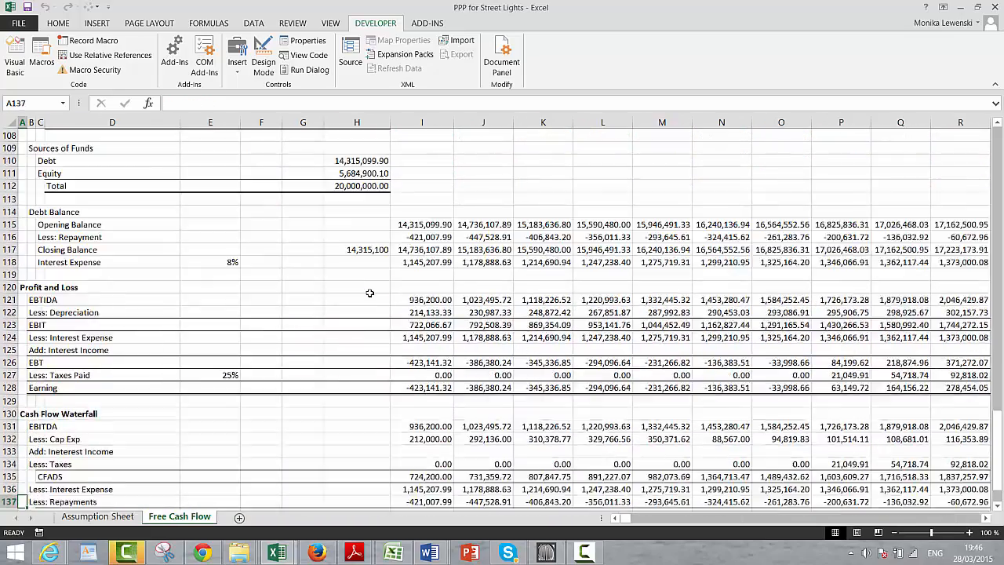
{"action": "key", "text": "Down"}
{"action": "key", "text": "Down"}
{"action": "key", "text": "Down"}
{"action": "key", "text": "Down"}
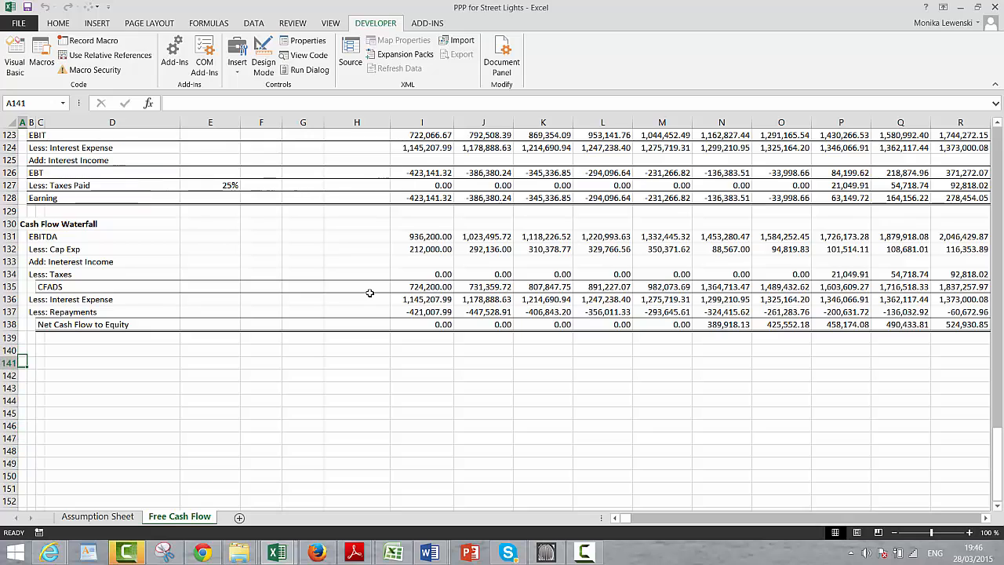
{"action": "key", "text": "Right"}
{"action": "type", "text": "DSCR"}
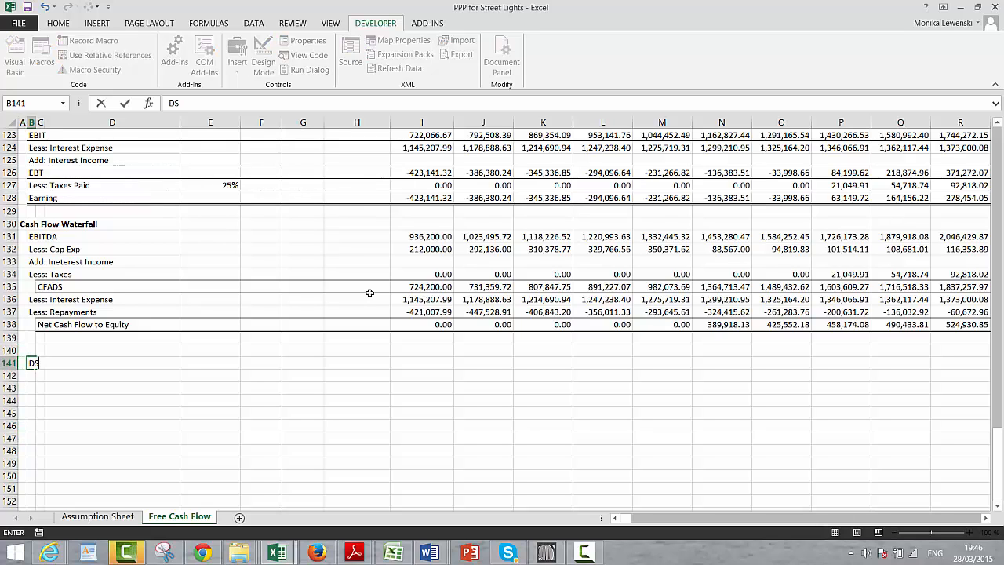
{"action": "key", "text": "Return"}
Step: Start an IF formula in I141 that tests whether interest expense plus repayments (I136+I137) is greater than 0.1
{"action": "key", "text": "Up"}
{"action": "key", "text": "Right"}
{"action": "key", "text": "Right"}
{"action": "key", "text": "Right"}
{"action": "key", "text": "Right"}
{"action": "key", "text": "Right"}
{"action": "key", "text": "Right"}
{"action": "key", "text": "Right"}
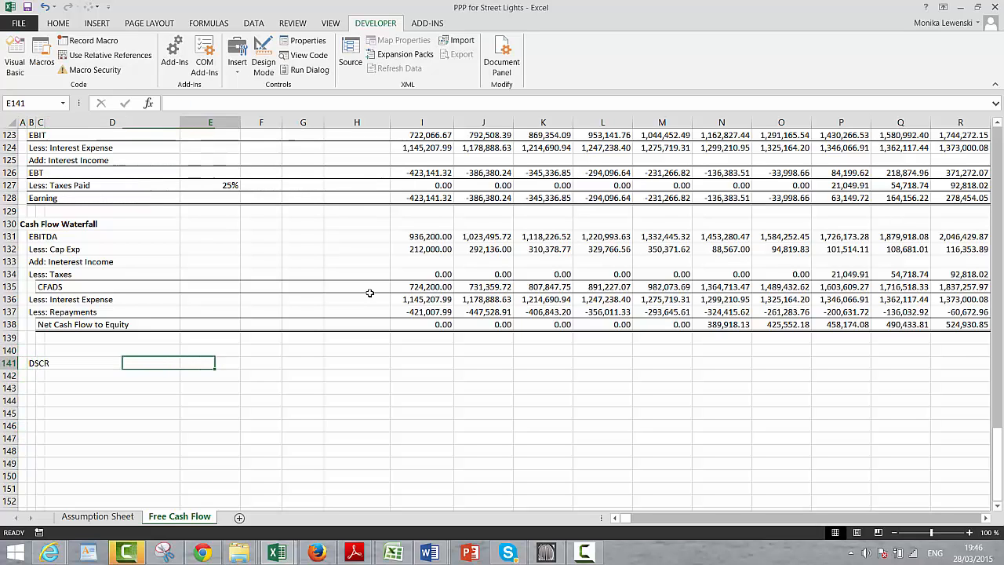
{"action": "type", "text": "=if("}
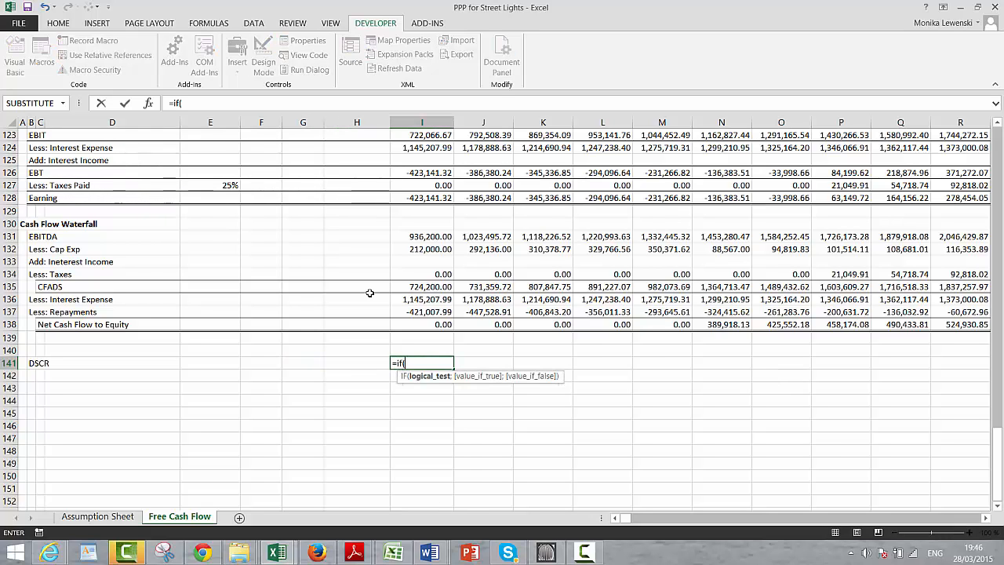
{"action": "key", "text": "Up"}
{"action": "key", "text": "Up"}
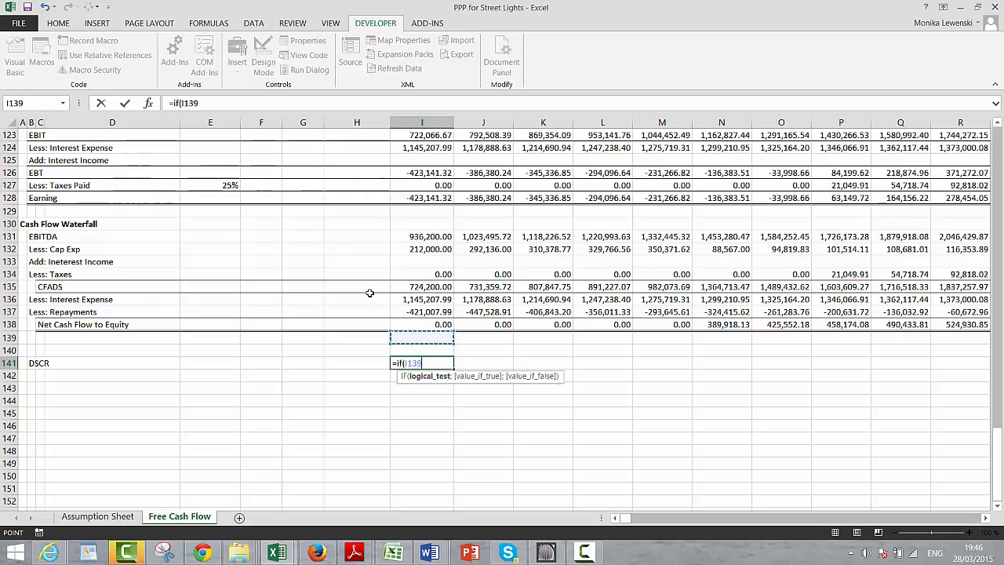
{"action": "key", "text": "Up"}
{"action": "key", "text": "Up"}
{"action": "key", "text": "Up"}
{"action": "key", "text": "Up"}
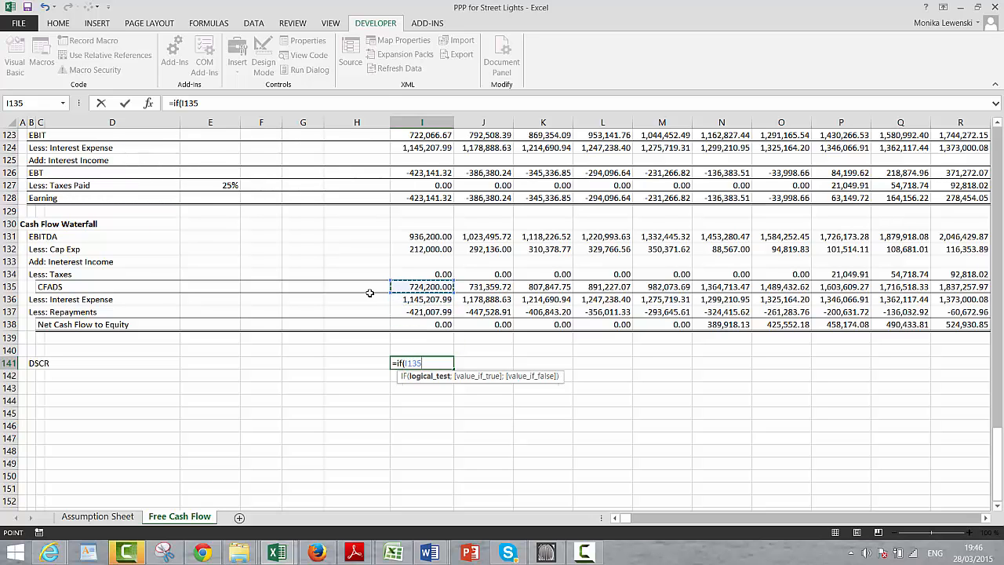
{"action": "key", "text": "shift"}
{"action": "key", "text": "shift"}
{"action": "key", "text": "shift"}
{"action": "key", "text": "shift"}
{"action": "key", "text": "shift"}
{"action": "key", "text": "Down"}
{"action": "key", "text": "Down"}
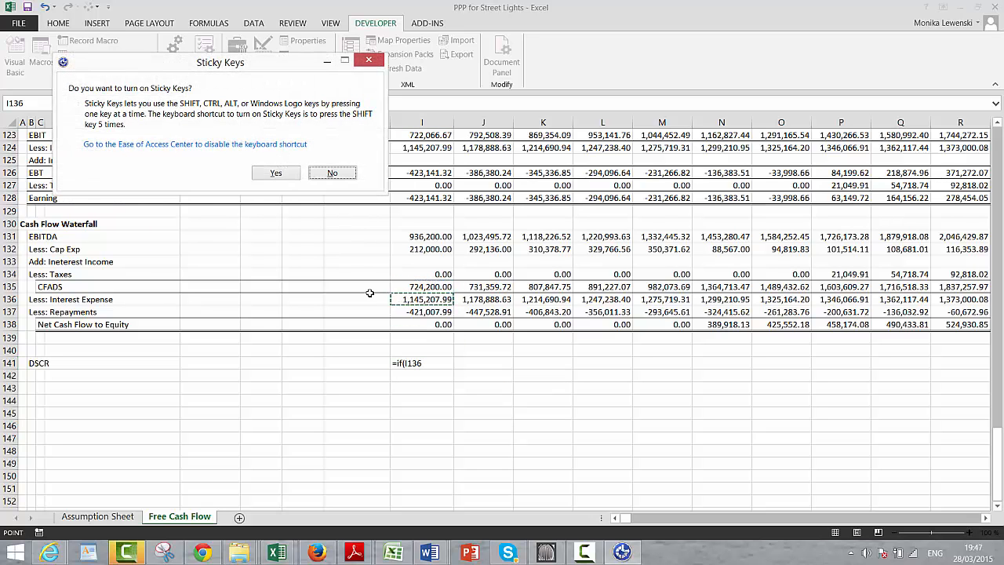
{"action": "key", "text": "Return"}
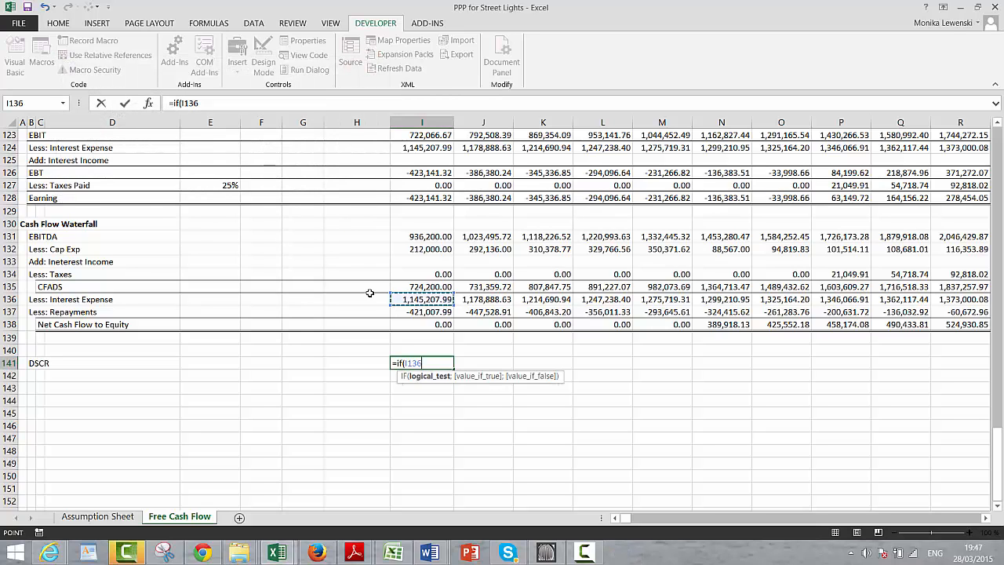
{"action": "type", "text": "+"}
{"action": "left_click", "coordinate": [417, 310]}
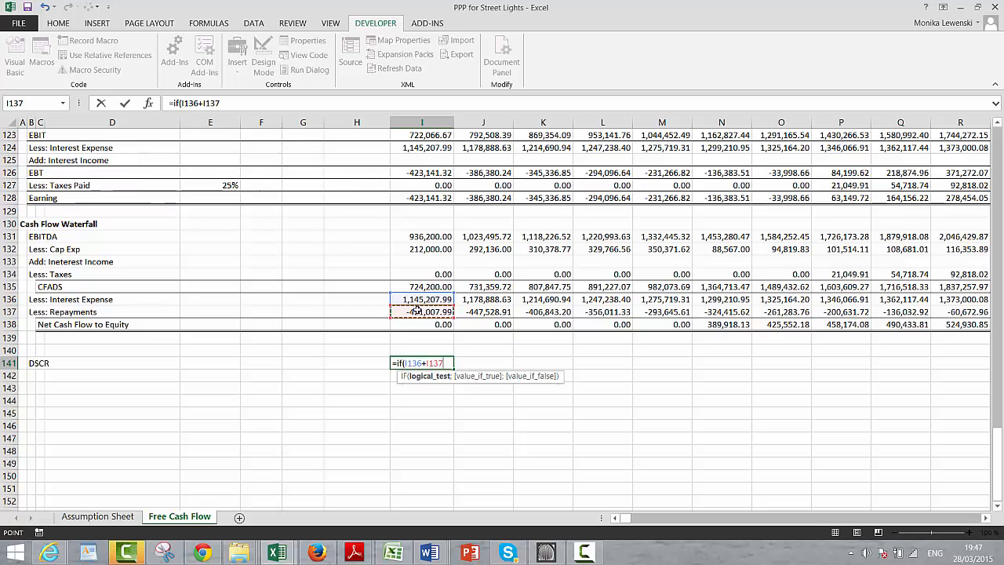
{"action": "type", "text": ">.1;"}
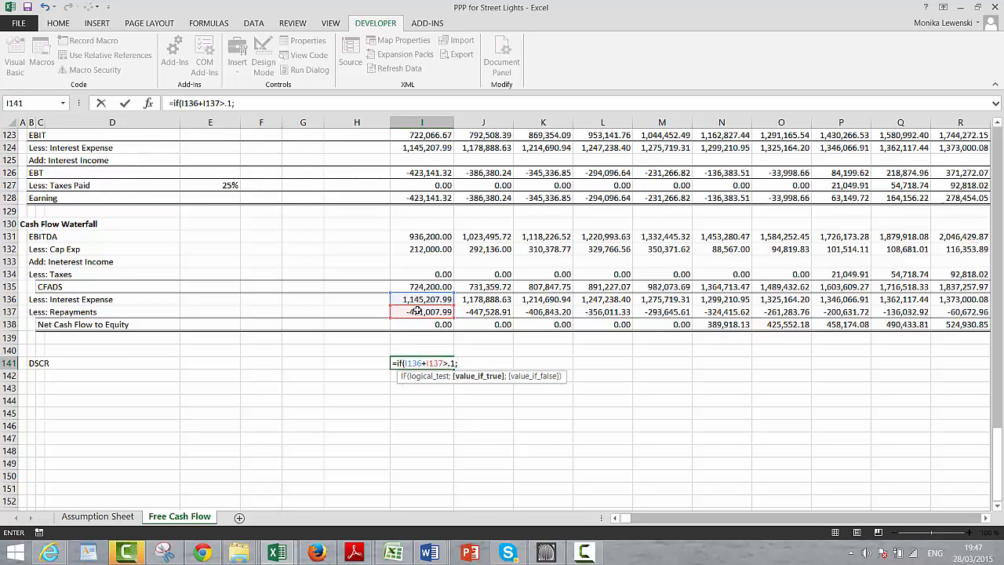
Step: Complete the DSCR formula in I141 by dividing CFADS by debt service as the true result, I135/(I136+I137)
{"action": "left_click", "coordinate": [424, 282]}
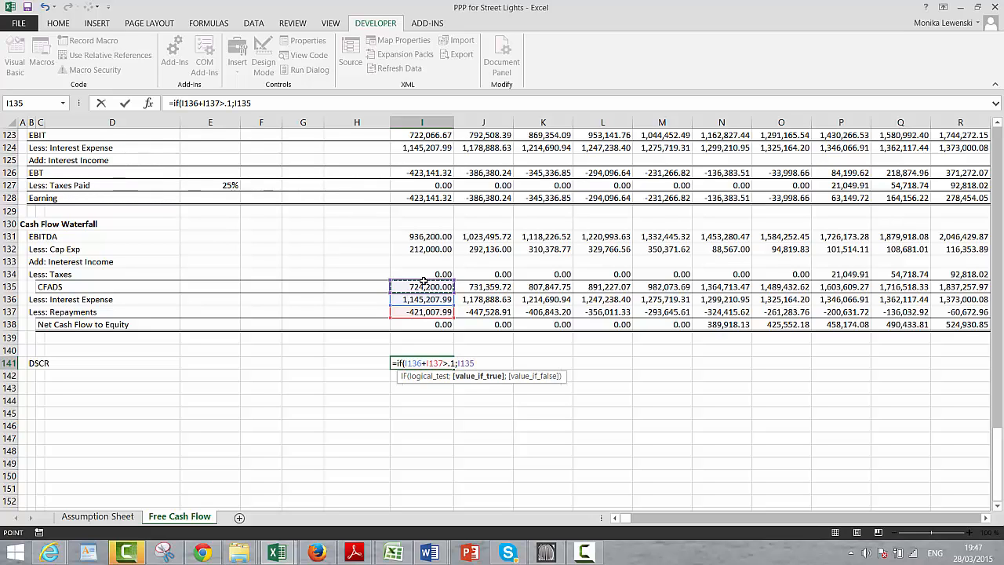
{"action": "type", "text": "/("}
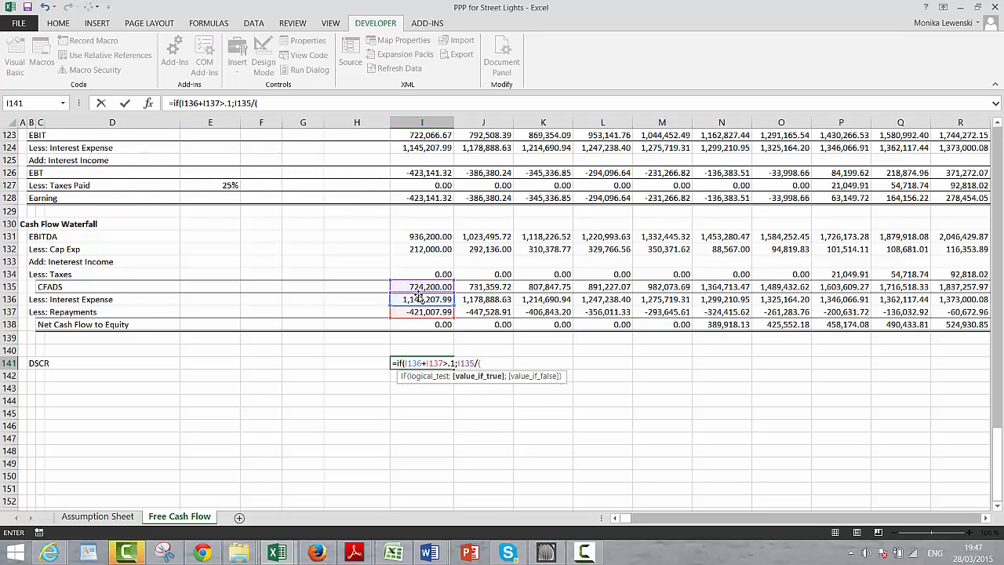
{"action": "left_click", "coordinate": [419, 299]}
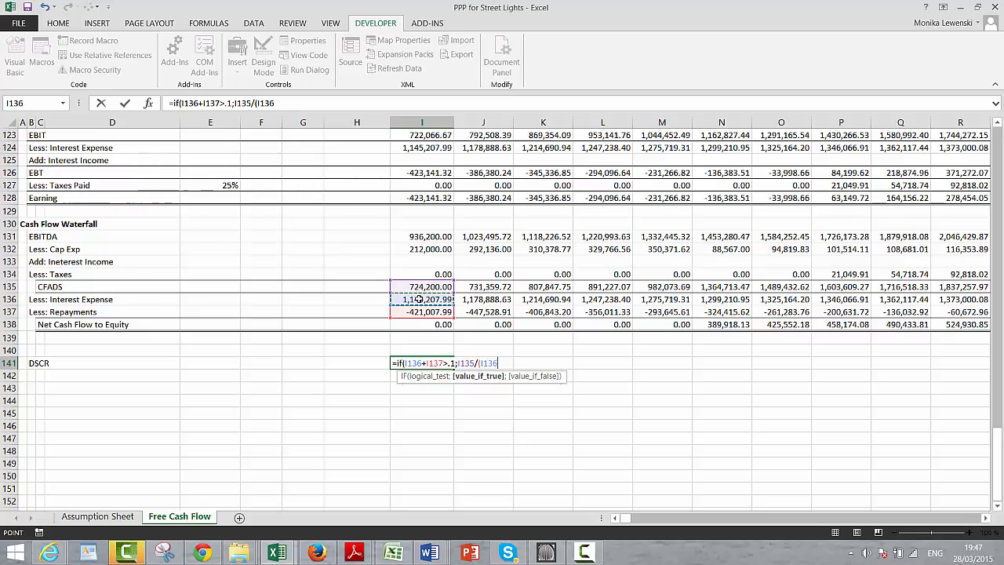
{"action": "type", "text": "+"}
{"action": "left_click", "coordinate": [428, 311]}
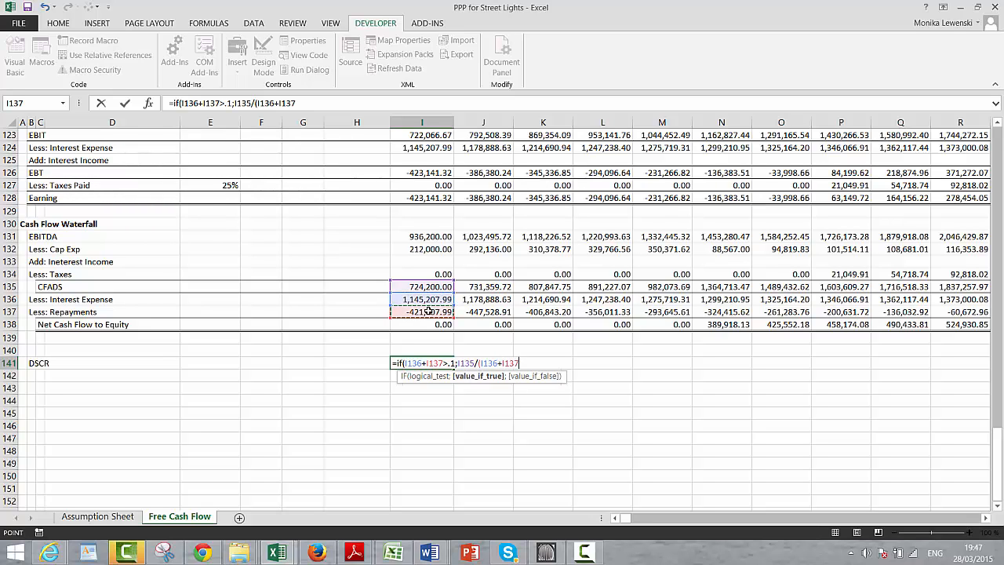
{"action": "type", "text": "+I137)"}
{"action": "key", "text": "Return"}
{"action": "key", "text": "Return"}
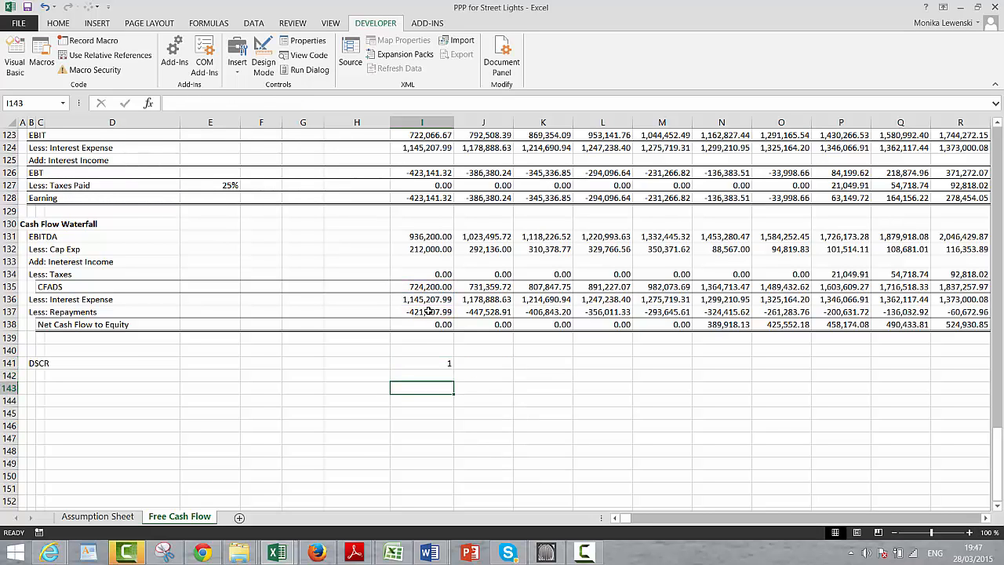
Step: Format the DSCR in I141 with two decimals and copy its formula across the year columns of row 141
{"action": "key", "text": "Up"}
{"action": "key", "text": "Up"}
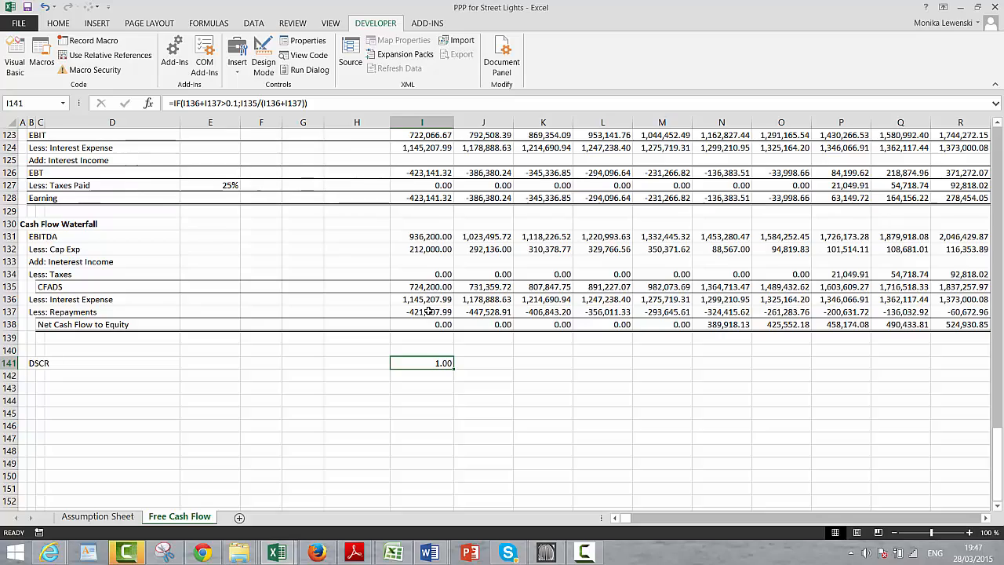
{"action": "key", "text": "Right"}
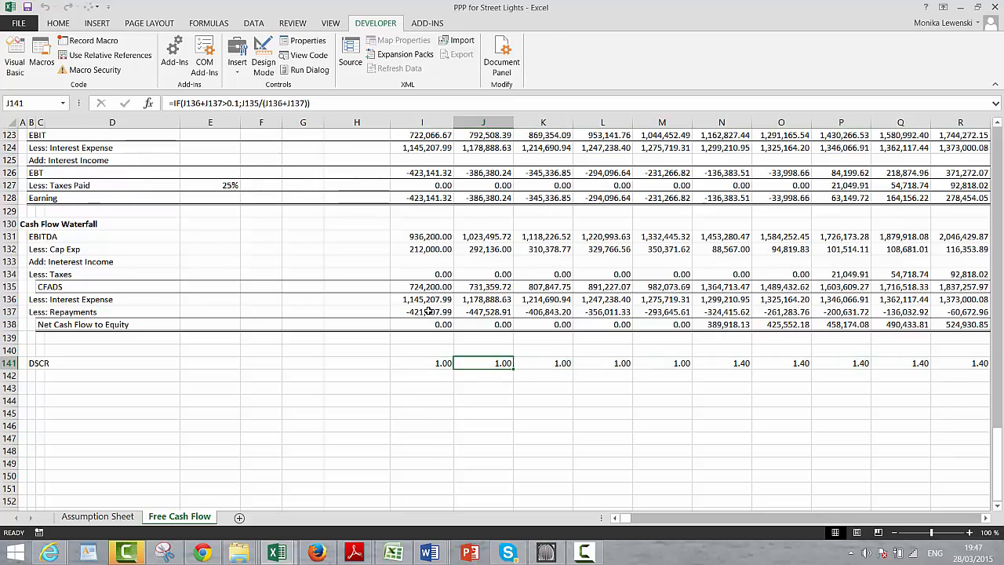
Step: Examine the DSCR values in row 141 across the years to beyond the end of the loan
{"action": "key", "text": "Right"}
{"action": "key", "text": "Right"}
{"action": "key", "text": "Right"}
{"action": "key", "text": "Right"}
{"action": "key", "text": "Right"}
{"action": "key", "text": "Right"}
{"action": "key", "text": "Right"}
{"action": "key", "text": "Right"}
{"action": "key", "text": "Right"}
{"action": "key", "text": "Right"}
{"action": "key", "text": "Right"}
{"action": "key", "text": "Right"}
{"action": "key", "text": "Right"}
{"action": "key", "text": "Right"}
{"action": "key", "text": "Right"}
{"action": "key", "text": "Right"}
{"action": "key", "text": "Right"}
{"action": "key", "text": "Right"}
{"action": "key", "text": "Right"}
{"action": "key", "text": "Right"}
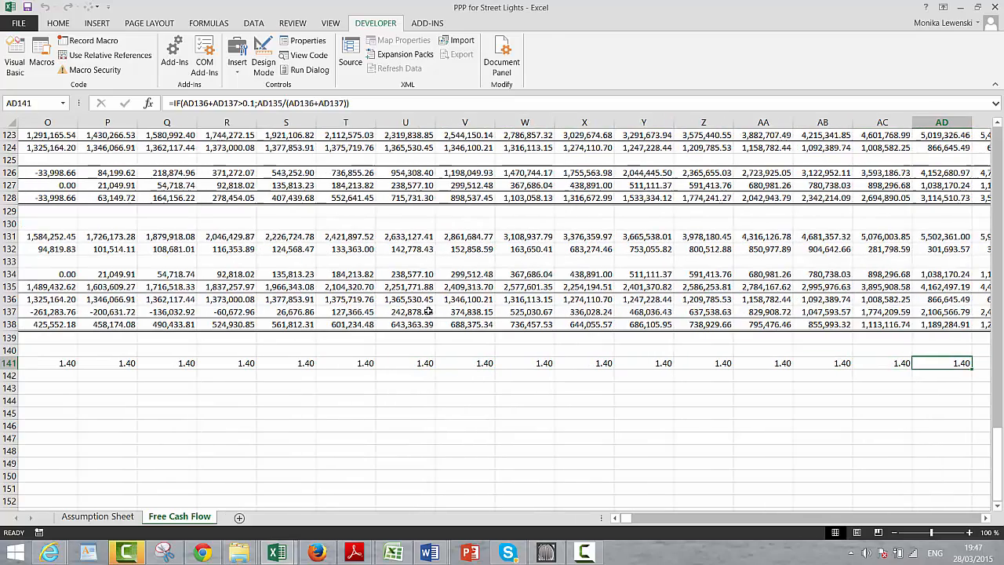
{"action": "key", "text": "Left"}
{"action": "key", "text": "Left"}
{"action": "key", "text": "Left"}
{"action": "key", "text": "Left"}
{"action": "key", "text": "Left"}
{"action": "key", "text": "Left"}
{"action": "key", "text": "Left"}
{"action": "key", "text": "Left"}
{"action": "key", "text": "Left"}
{"action": "key", "text": "Left"}
{"action": "key", "text": "Left"}
{"action": "key", "text": "Left"}
{"action": "key", "text": "Left"}
{"action": "key", "text": "Left"}
{"action": "key", "text": "Left"}
{"action": "key", "text": "Left"}
{"action": "key", "text": "Left"}
{"action": "key", "text": "Left"}
{"action": "key", "text": "Left"}
{"action": "key", "text": "Left"}
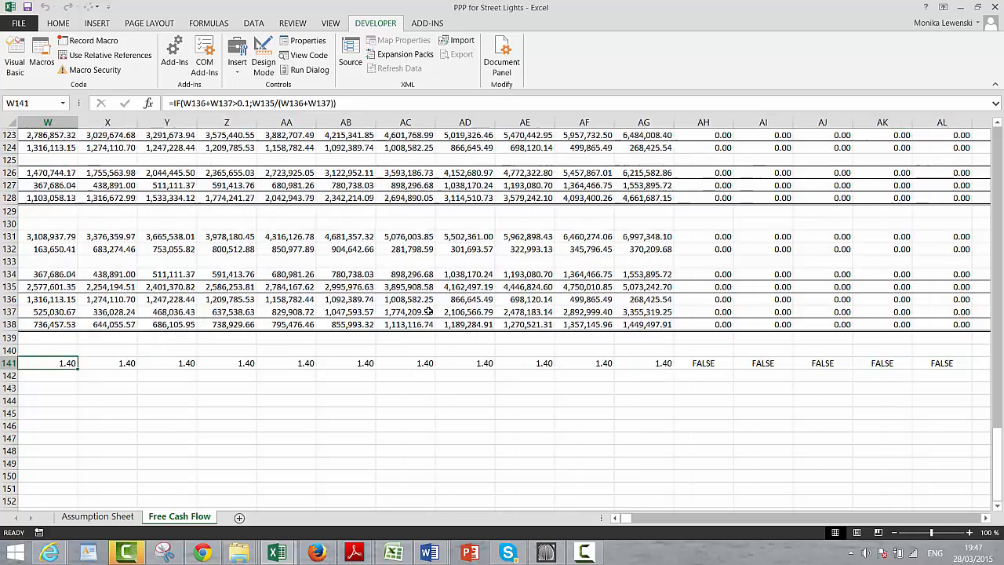
Step: Review the Free Cash Flow sheet from the DSCR row back up through the waterfall, debt, debt sizing, project IRR and depreciation sections
{"action": "key", "text": "Home"}
{"action": "key", "text": "Up"}
{"action": "key", "text": "Up"}
{"action": "key", "text": "Up"}
{"action": "key", "text": "Up"}
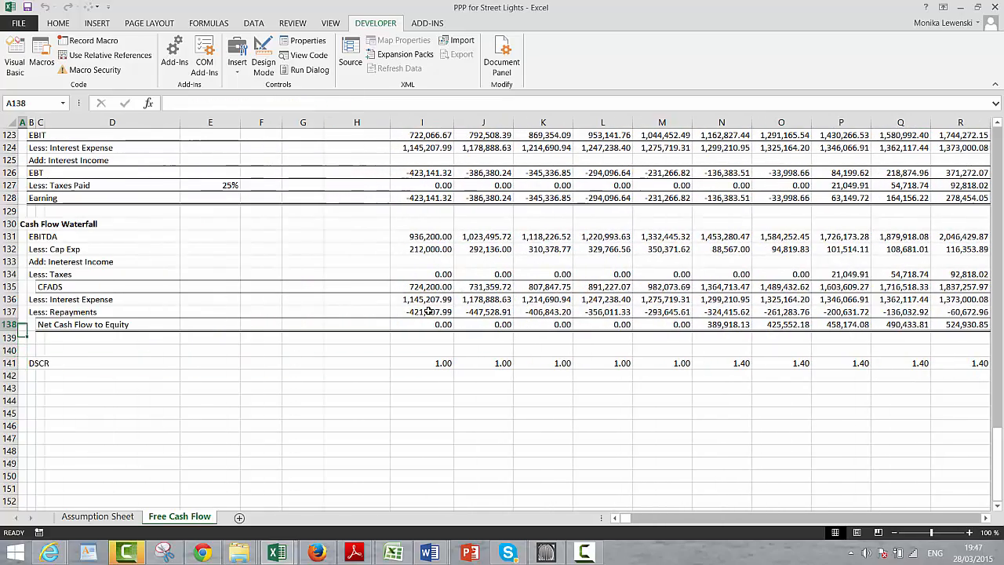
{"action": "key", "text": "Up"}
{"action": "key", "text": "Up"}
{"action": "key", "text": "Up"}
{"action": "key", "text": "Up"}
{"action": "key", "text": "Up"}
{"action": "key", "text": "Up"}
{"action": "key", "text": "Up"}
{"action": "key", "text": "Up"}
{"action": "key", "text": "Up"}
{"action": "key", "text": "Up"}
{"action": "key", "text": "Up"}
{"action": "key", "text": "Up"}
{"action": "key", "text": "Up"}
{"action": "key", "text": "Up"}
{"action": "key", "text": "Up"}
{"action": "key", "text": "Up"}
{"action": "key", "text": "Up"}
{"action": "key", "text": "Up"}
{"action": "key", "text": "Up"}
{"action": "key", "text": "Up"}
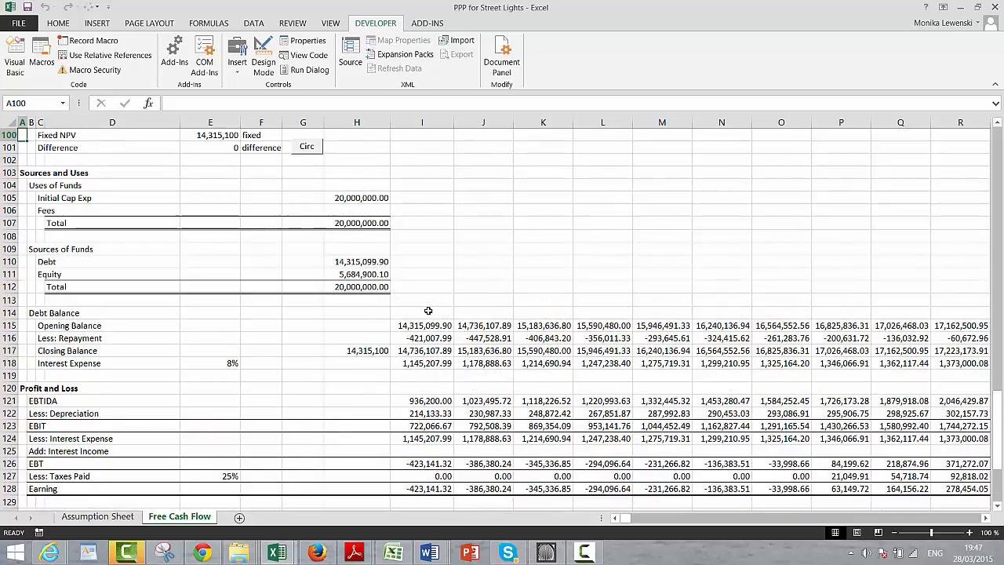
{"action": "key", "text": "Up"}
{"action": "key", "text": "Up"}
{"action": "key", "text": "Up"}
{"action": "key", "text": "Up"}
{"action": "key", "text": "Up"}
{"action": "key", "text": "Up"}
{"action": "key", "text": "Up"}
{"action": "key", "text": "Up"}
{"action": "key", "text": "Up"}
{"action": "key", "text": "Up"}
{"action": "key", "text": "Up"}
{"action": "key", "text": "Up"}
{"action": "key", "text": "Up"}
{"action": "key", "text": "Up"}
{"action": "key", "text": "Up"}
{"action": "key", "text": "Up"}
{"action": "key", "text": "Up"}
{"action": "key", "text": "Up"}
{"action": "key", "text": "Up"}
{"action": "key", "text": "Up"}
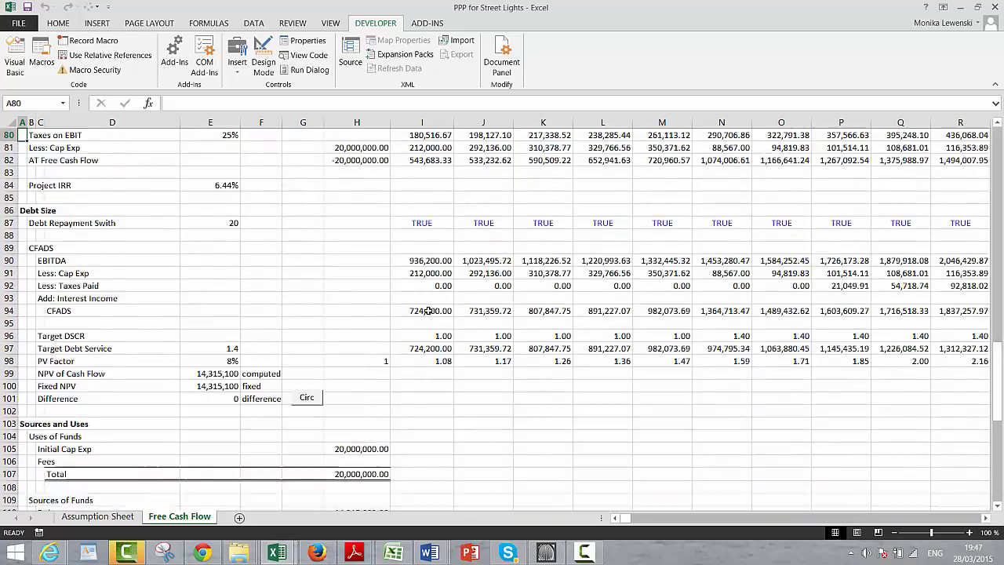
{"action": "key", "text": "Up"}
{"action": "key", "text": "Up"}
{"action": "key", "text": "Up"}
{"action": "key", "text": "Up"}
{"action": "key", "text": "Up"}
{"action": "key", "text": "Up"}
{"action": "key", "text": "Up"}
{"action": "key", "text": "Up"}
{"action": "key", "text": "Up"}
{"action": "key", "text": "Up"}
{"action": "key", "text": "Up"}
{"action": "key", "text": "Up"}
{"action": "key", "text": "Up"}
{"action": "key", "text": "Up"}
{"action": "key", "text": "Up"}
{"action": "key", "text": "Up"}
{"action": "key", "text": "Up"}
{"action": "key", "text": "Up"}
{"action": "key", "text": "Up"}
{"action": "key", "text": "Up"}
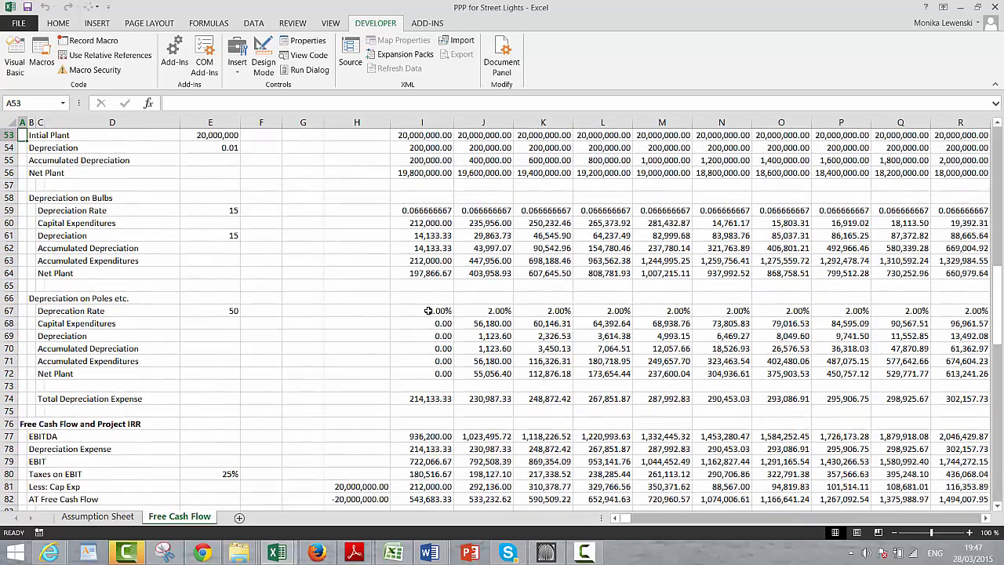
{"action": "key", "text": "Up"}
{"action": "key", "text": "Up"}
{"action": "key", "text": "Up"}
{"action": "key", "text": "Up"}
{"action": "key", "text": "Up"}
{"action": "key", "text": "Up"}
{"action": "key", "text": "Up"}
{"action": "key", "text": "Up"}
{"action": "key", "text": "Up"}
{"action": "key", "text": "Up"}
{"action": "key", "text": "Up"}
{"action": "key", "text": "Up"}
{"action": "key", "text": "Up"}
{"action": "key", "text": "Up"}
{"action": "key", "text": "Up"}
Step: Return to the Profit and Loss and Cash Flow Waterfall sections to view them together with the DSCR row
{"action": "key", "text": "Page_Down"}
{"action": "key", "text": "Page_Down"}
{"action": "key", "text": "Page_Down"}
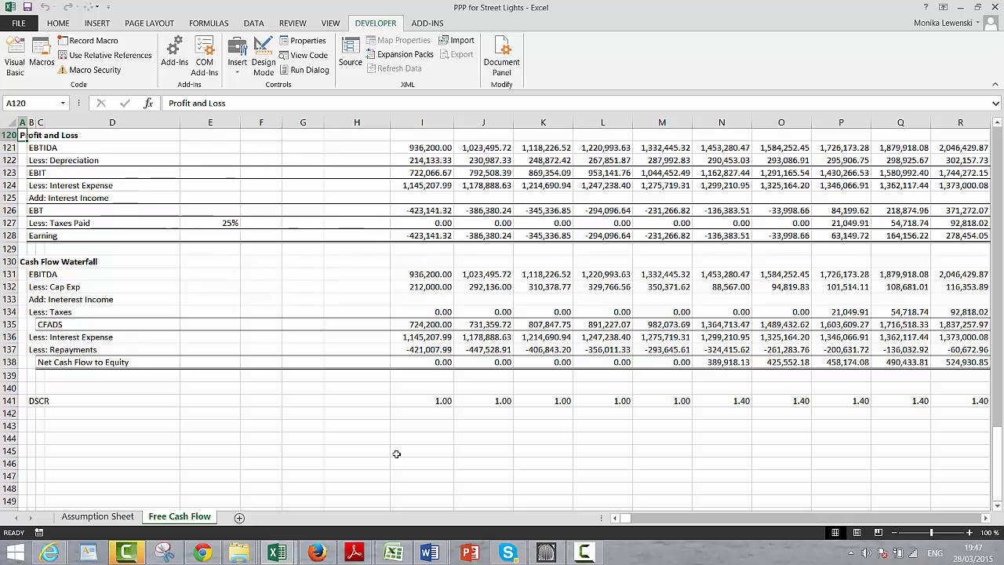
{"action": "left_click", "coordinate": [584, 553]}
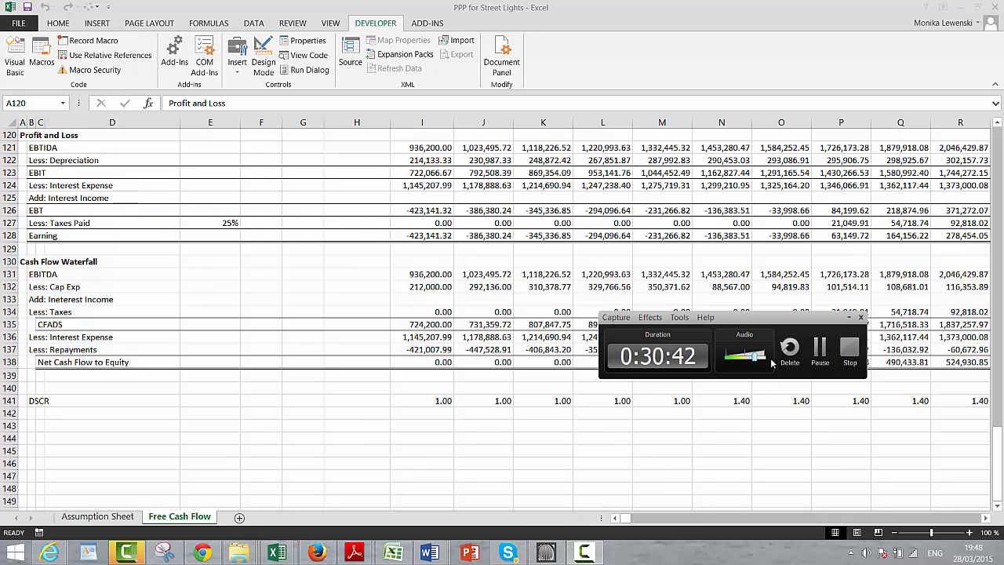